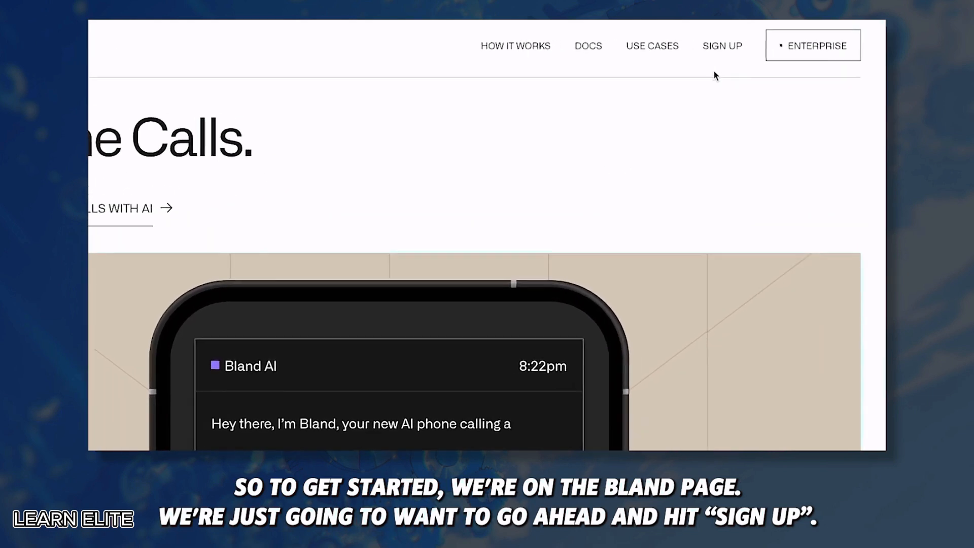
Register a new Bland AI account with name, email and phone number, accepting the terms
click(690, 51)
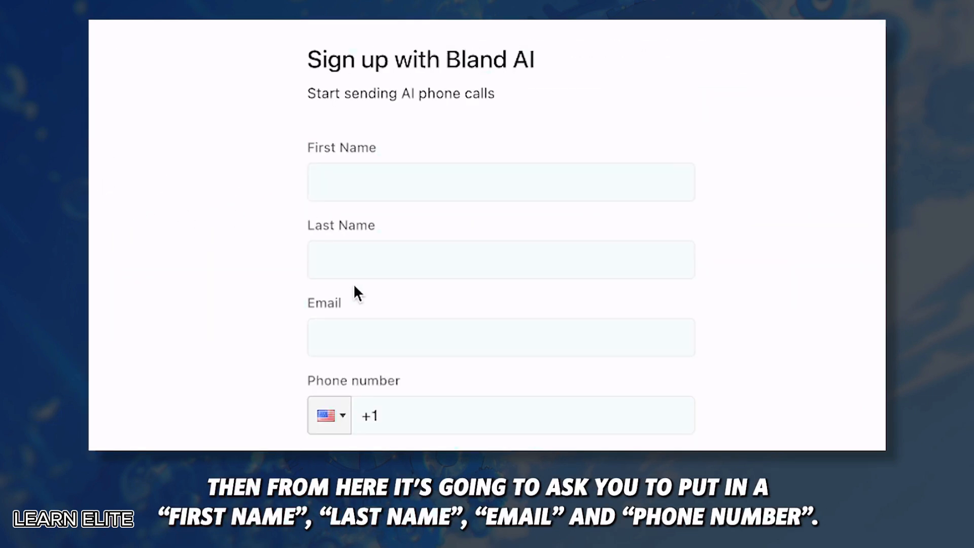
click(394, 176)
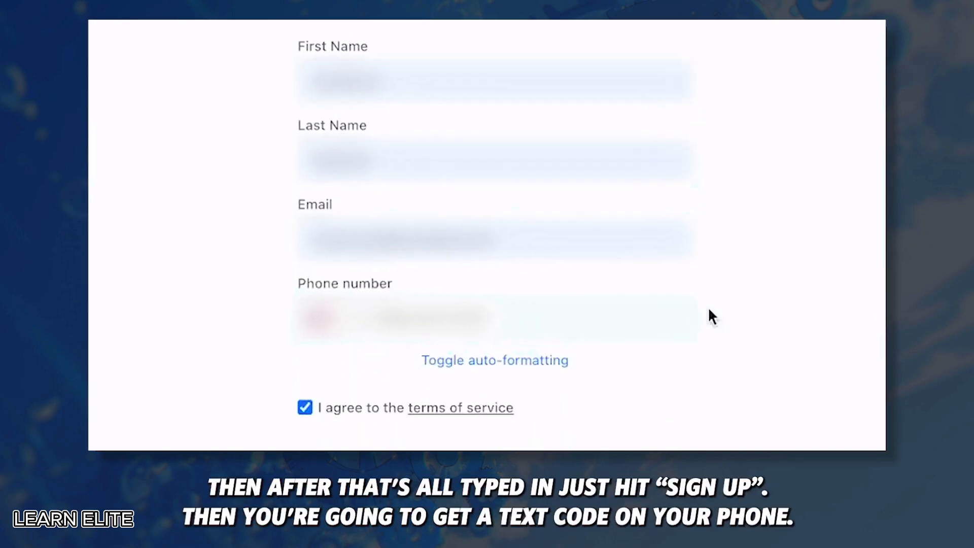
scroll(708, 315, down, 3)
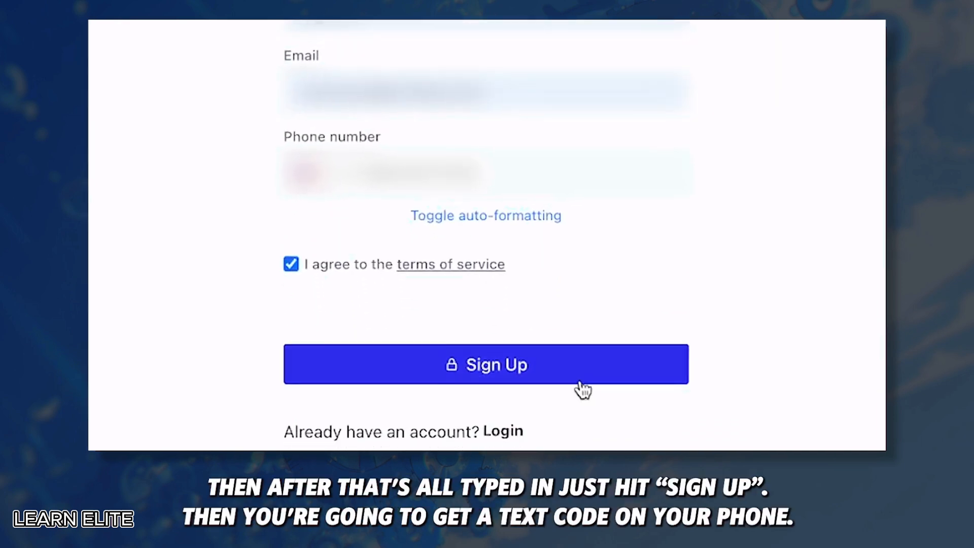
click(555, 365)
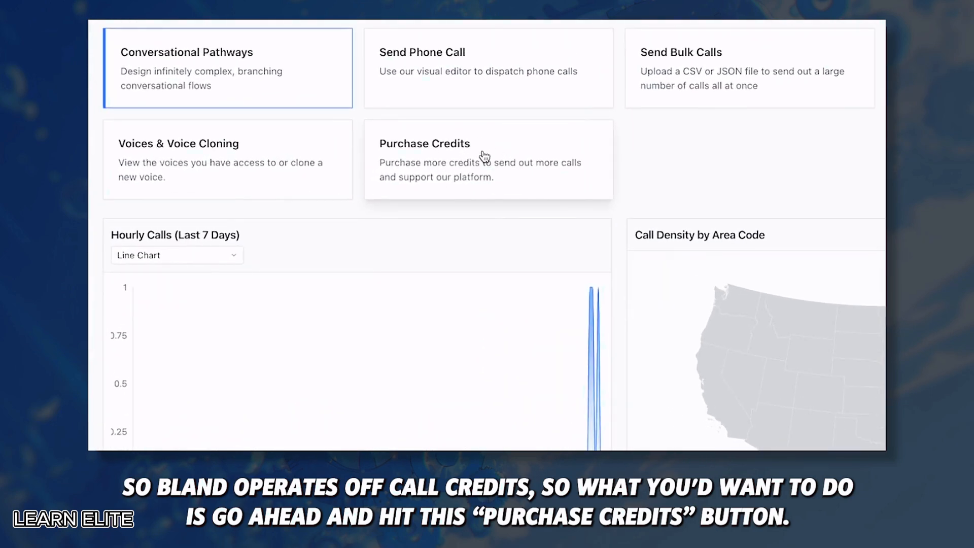
click(485, 156)
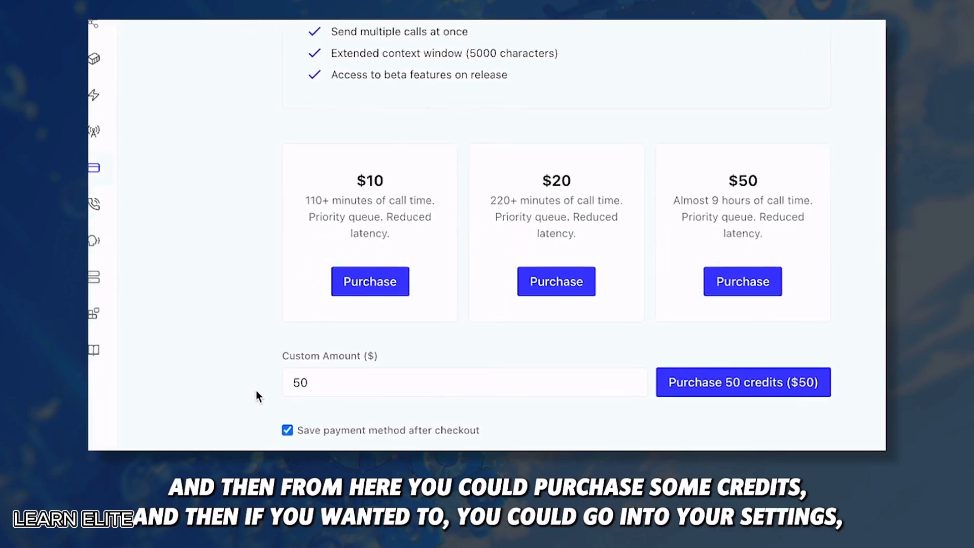
click(135, 436)
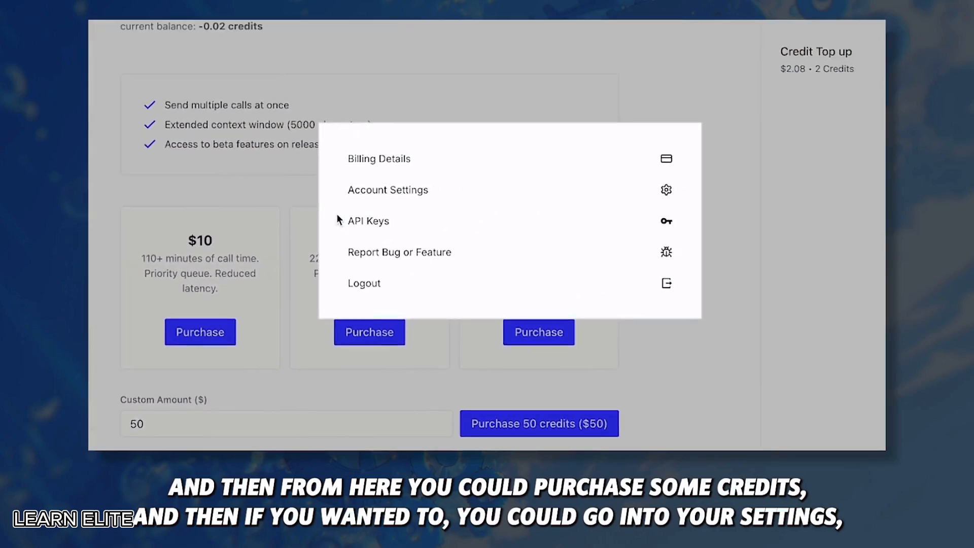
click(362, 164)
click(215, 220)
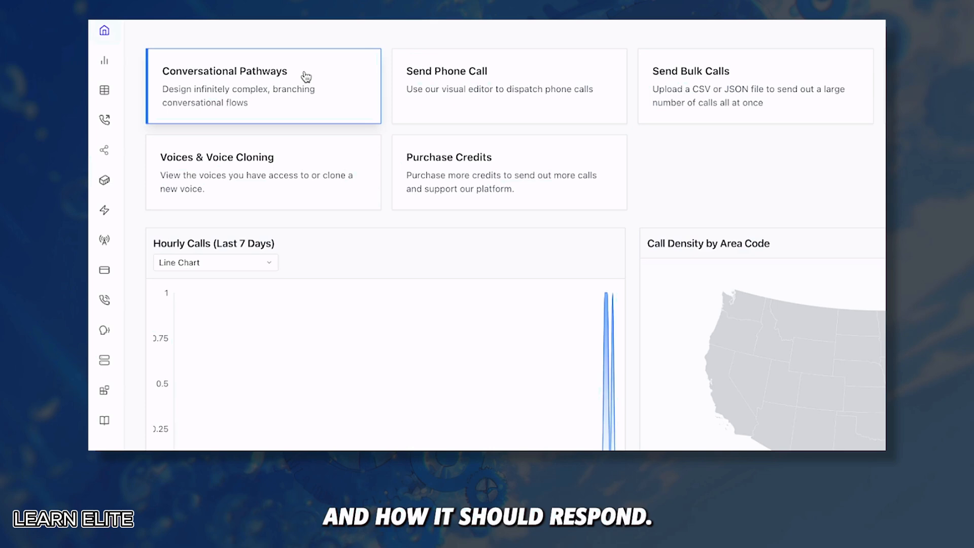
Duplicate the Restaurant Reservation template from Conversational Pathways as 'Restaurant Lessons Demo'
mouse_move(105, 121)
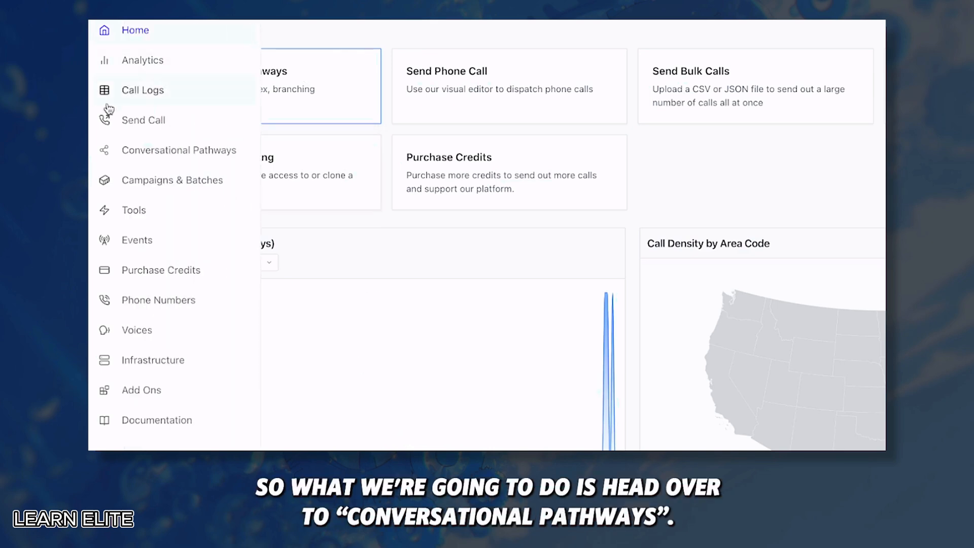
click(160, 150)
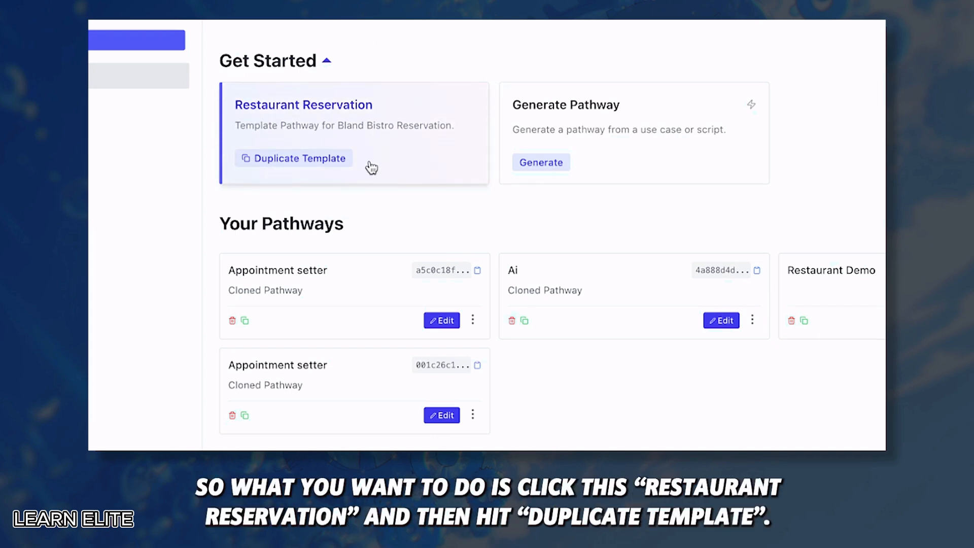
click(293, 159)
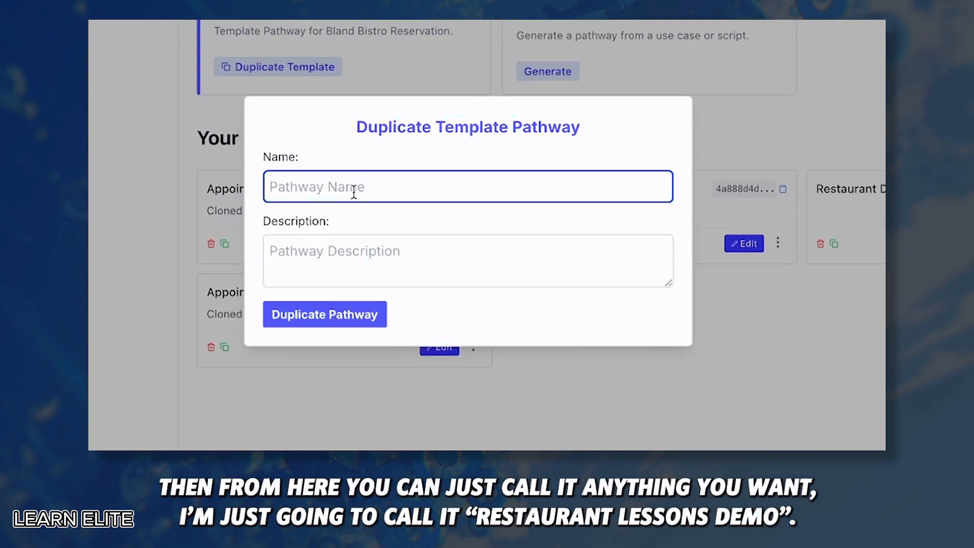
text(Restaurant )
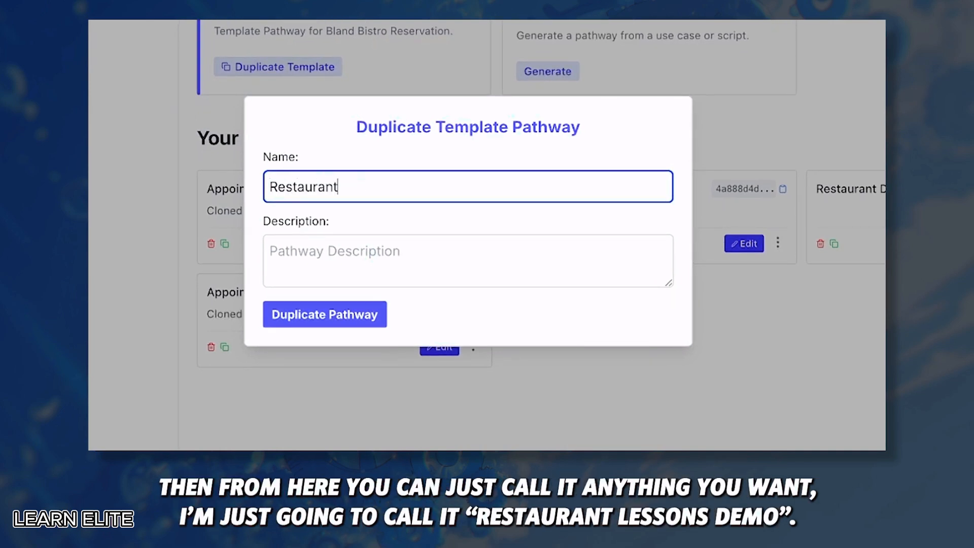
text(Lessons Demo)
click(341, 263)
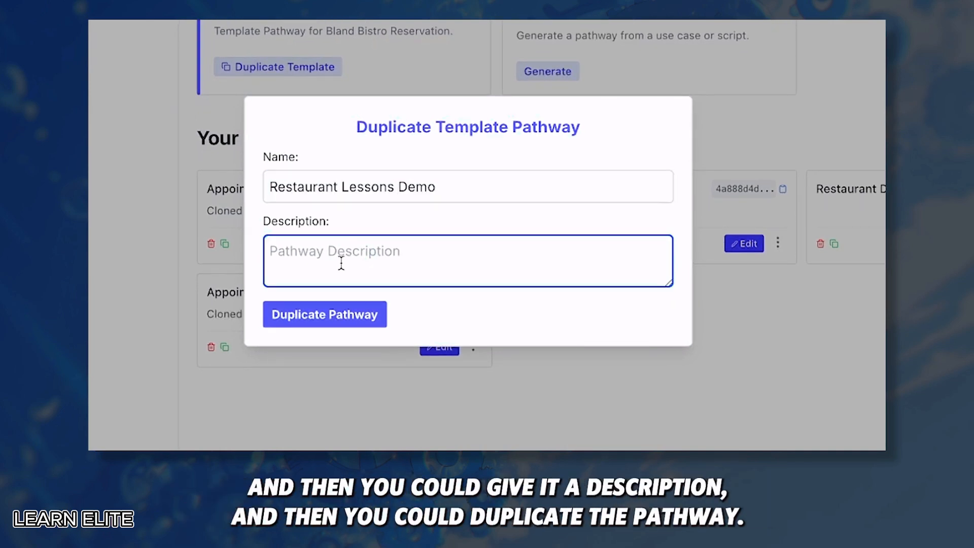
Create the Restaurant Lessons Demo pathway, review its flow, and open the Send a Call form
click(288, 316)
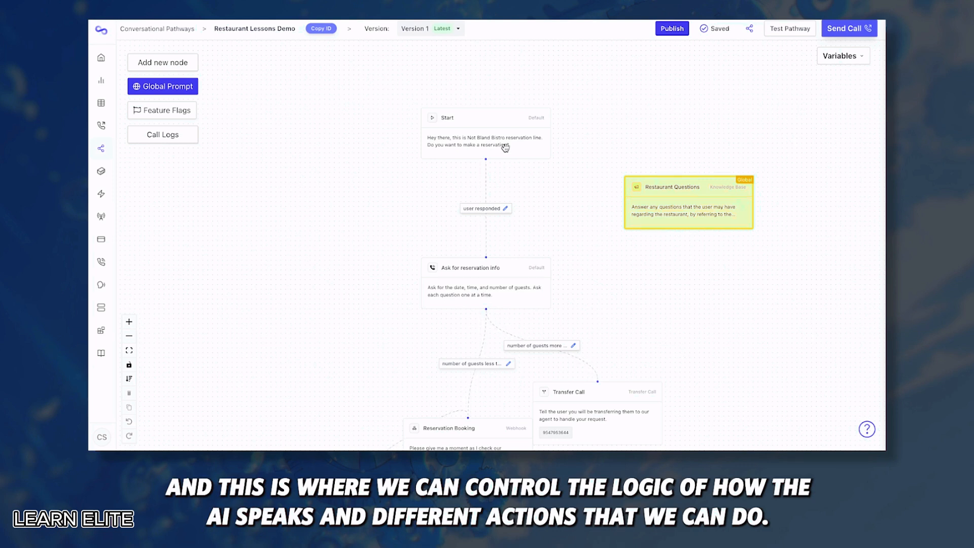
scroll(505, 147, down, 2)
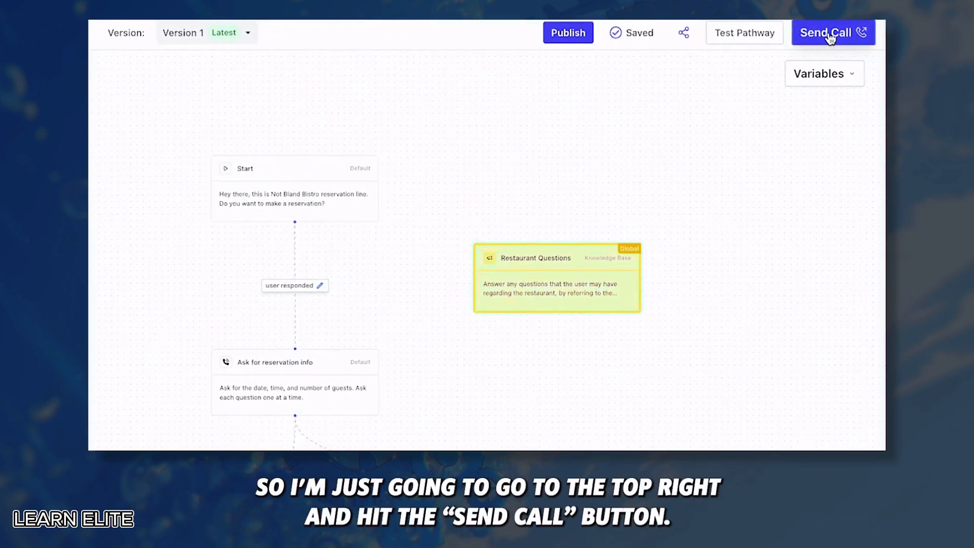
click(830, 33)
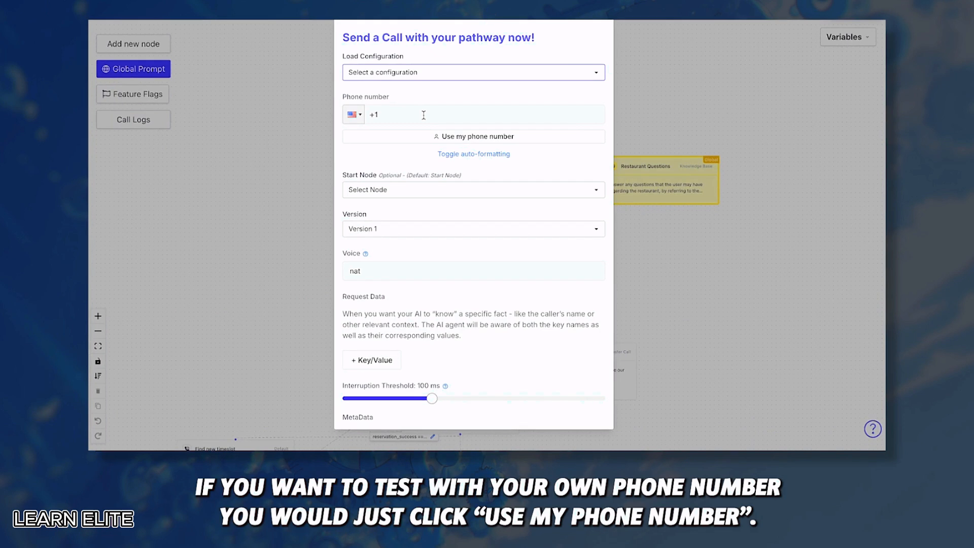
Send a test call to your own phone number, starting from the Start node
click(459, 140)
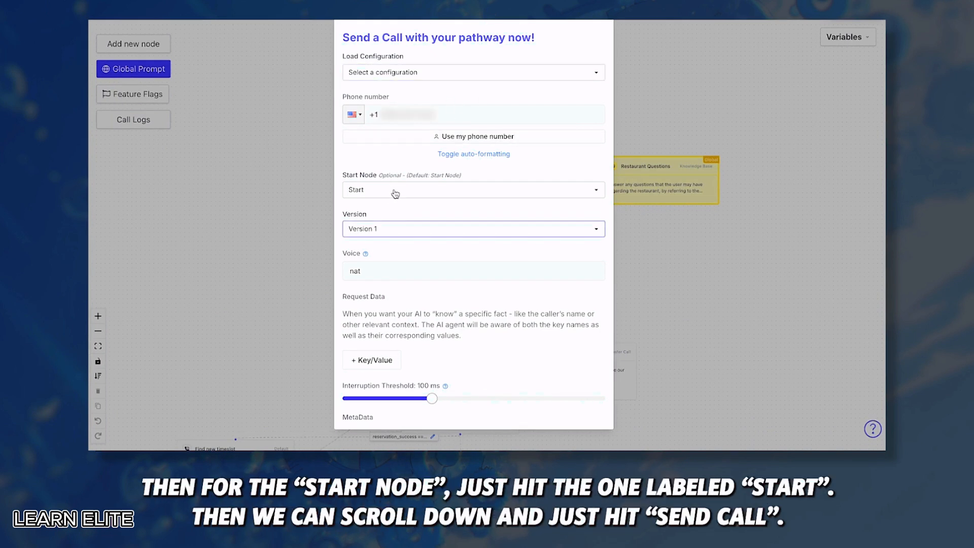
click(380, 195)
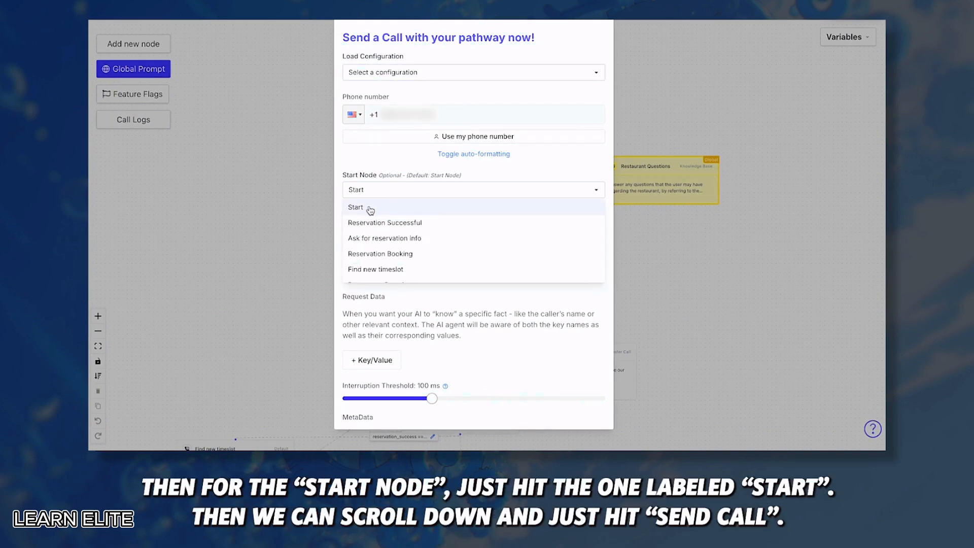
click(370, 208)
scroll(371, 253, down, 10)
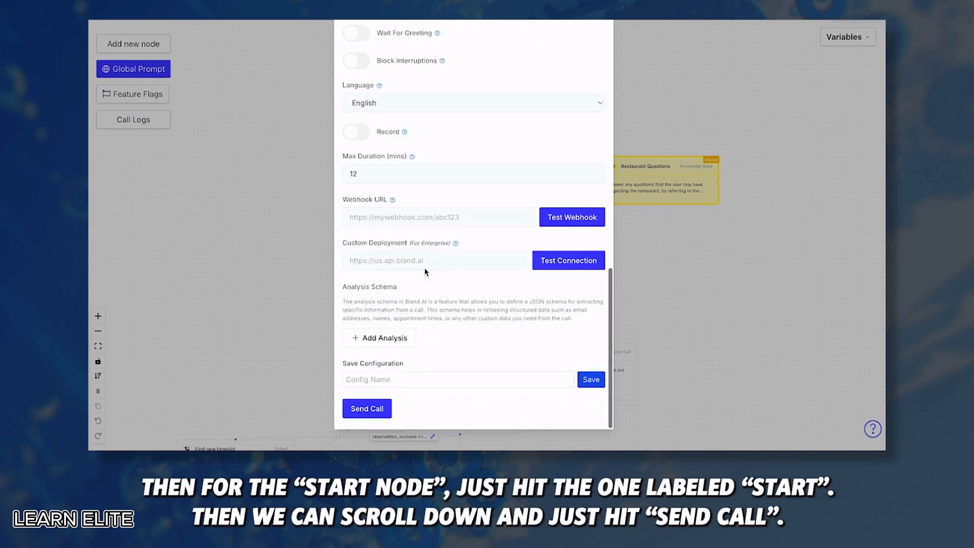
click(377, 409)
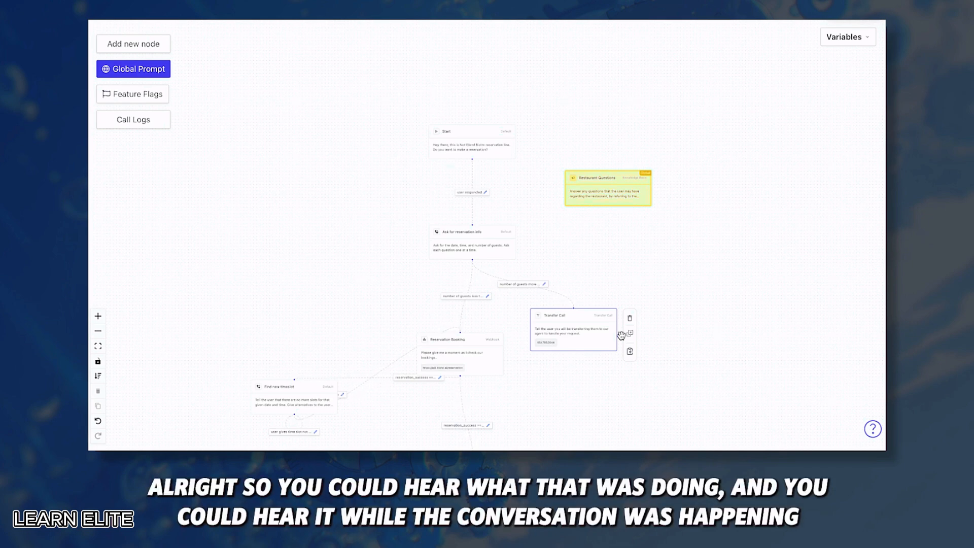
Pan and zoom the flow chart in on the Start node
drag(551, 215, 533, 168)
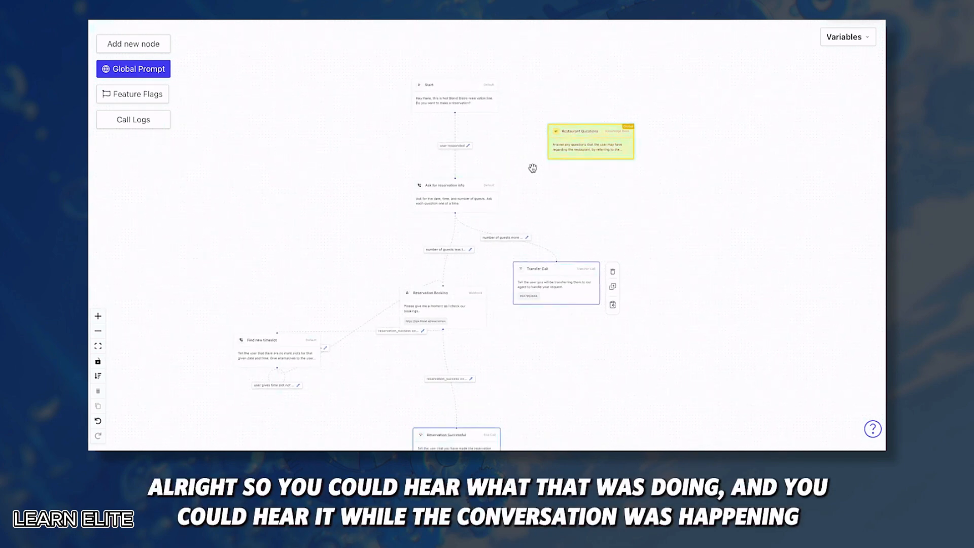
scroll(519, 159, up, 2)
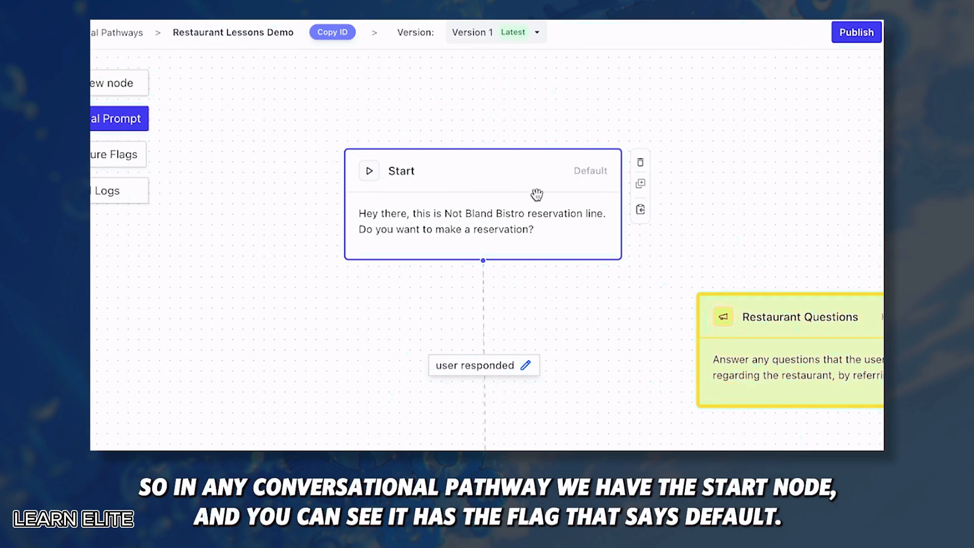
Rename the Start node to 'Begin' and save it
double_click(491, 215)
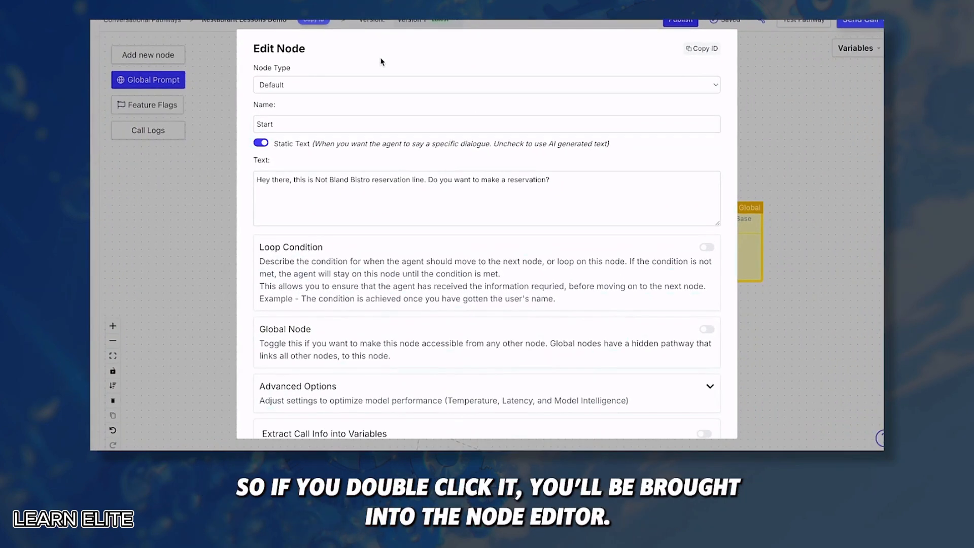
click(327, 84)
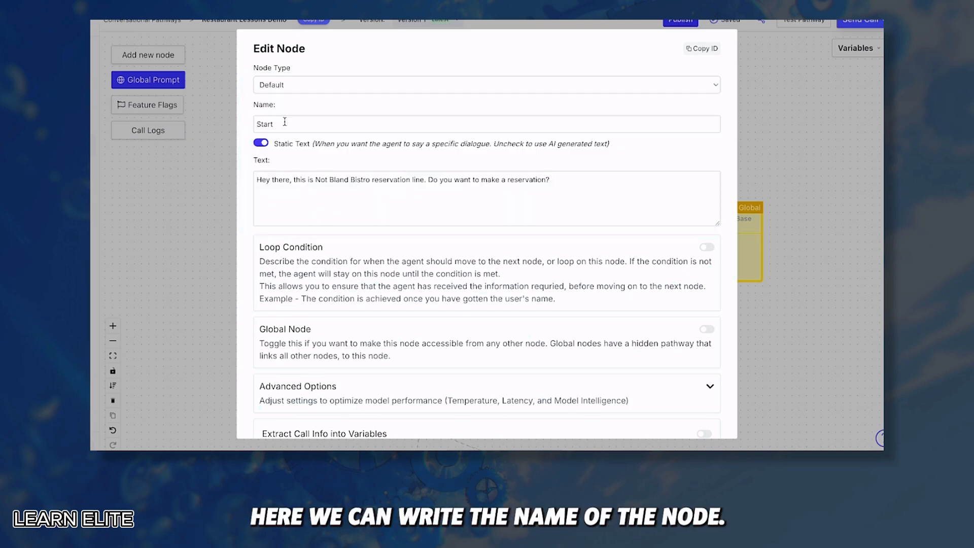
drag(291, 124, 178, 123)
text(Begin)
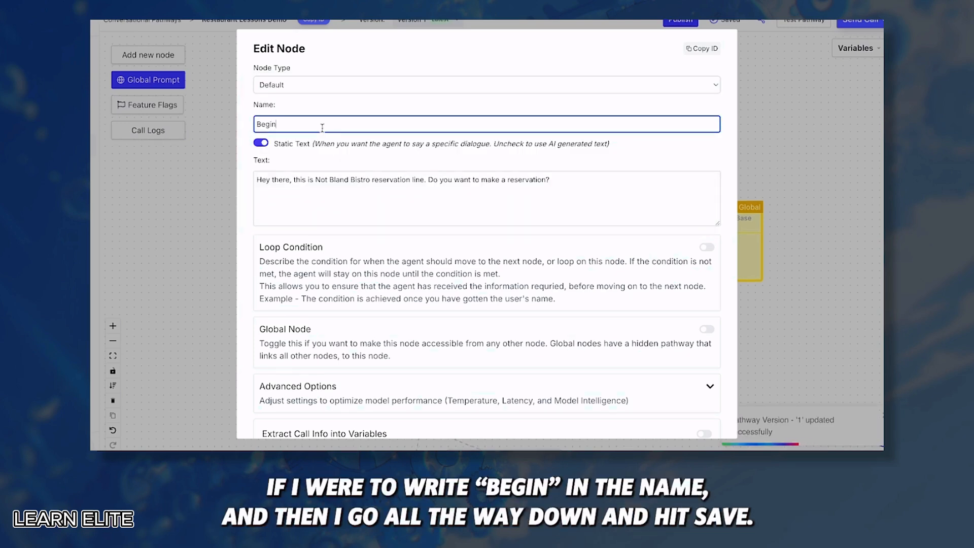
scroll(360, 209, down, 3)
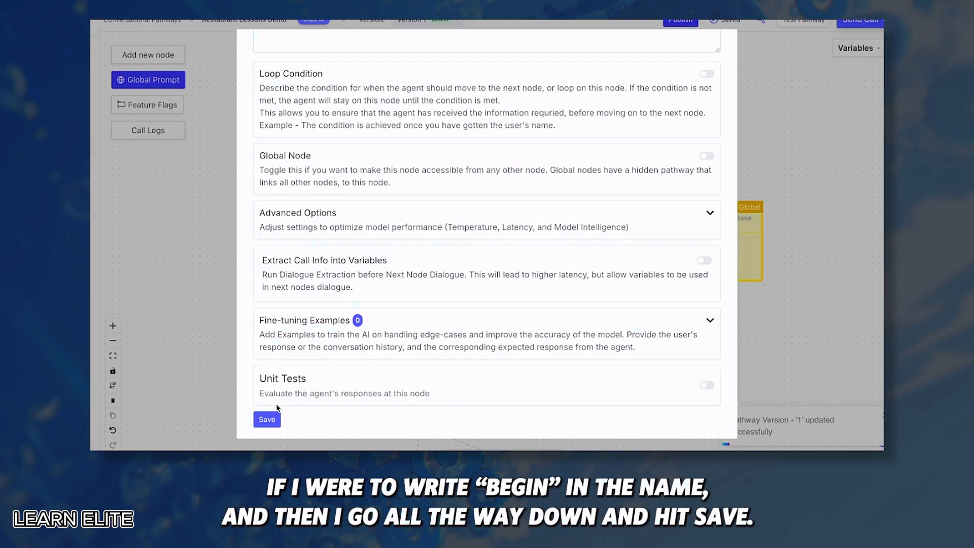
click(269, 418)
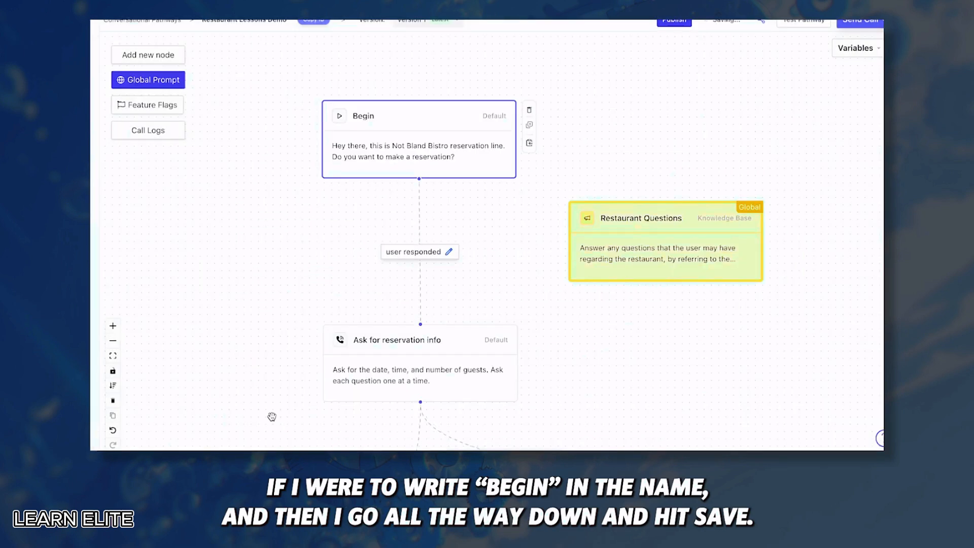
Change the node's name from 'Begin' back to 'Start'
click(418, 120)
double_click(415, 123)
text(Start)
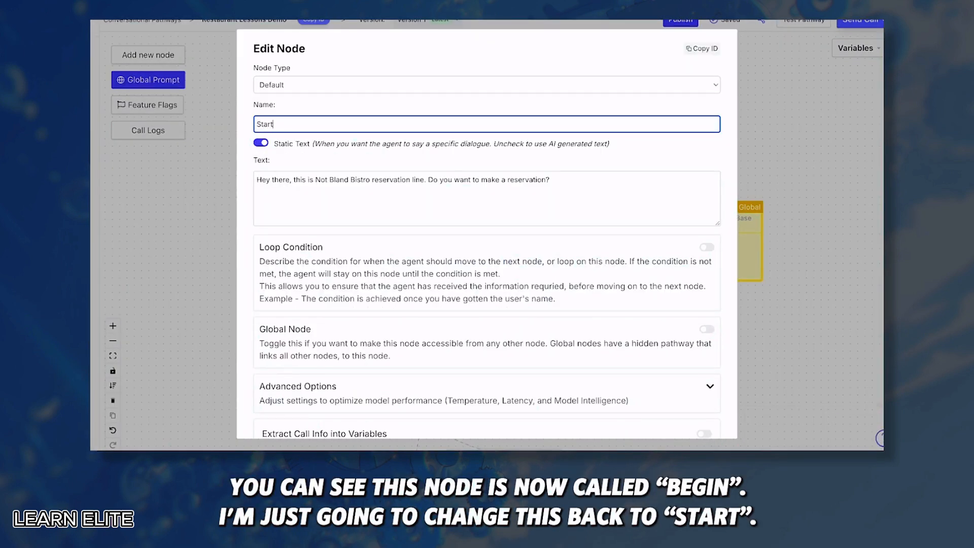
click(283, 157)
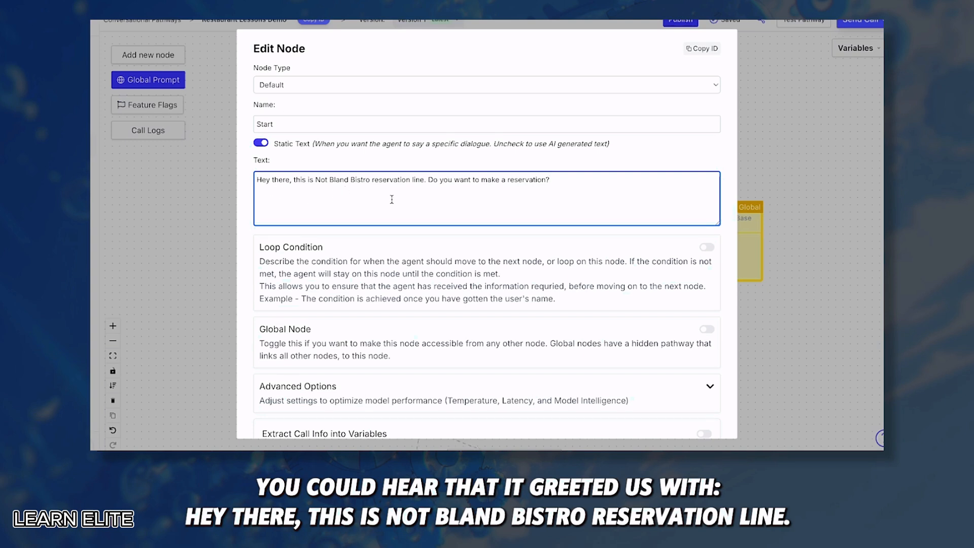
Switch the Start node from its fixed greeting text to an AI prompt
drag(428, 180, 572, 181)
click(581, 181)
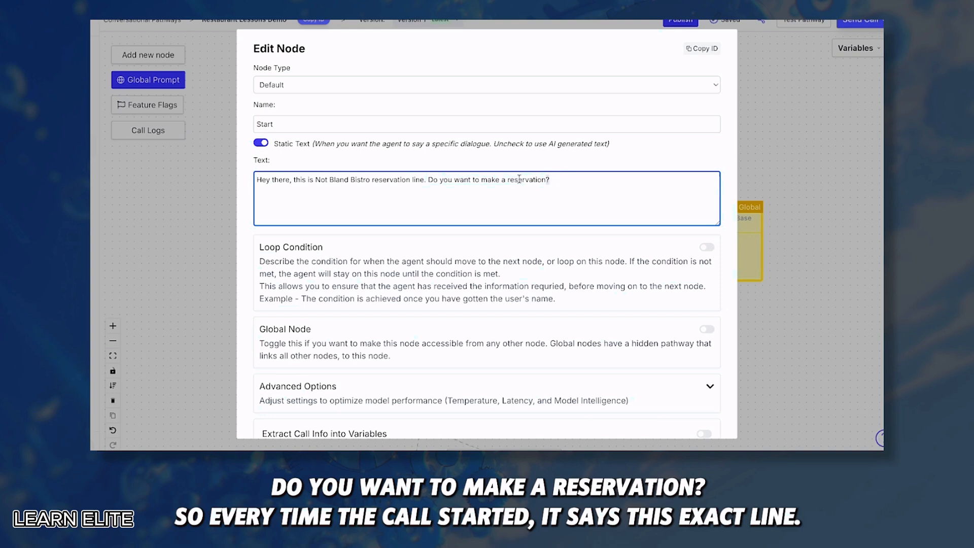
drag(565, 181, 193, 183)
click(315, 162)
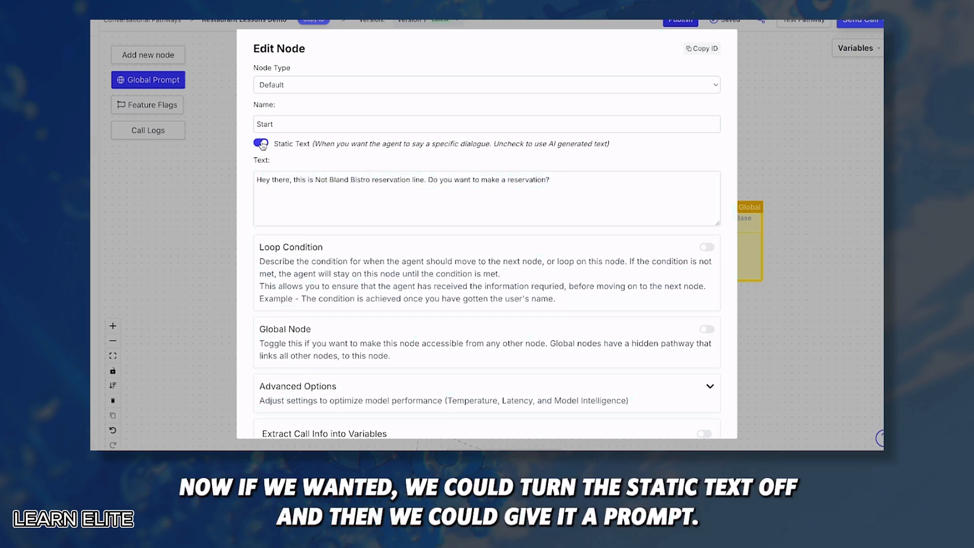
click(261, 144)
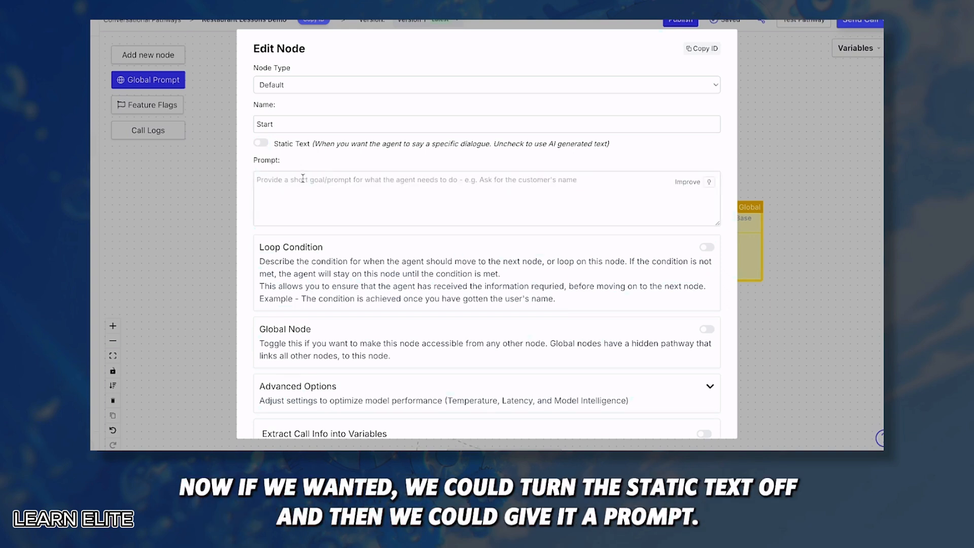
Prompt it to welcome callers to bland not bistro and offer a reservation, save, and start a test call
click(374, 196)
text(Greet )
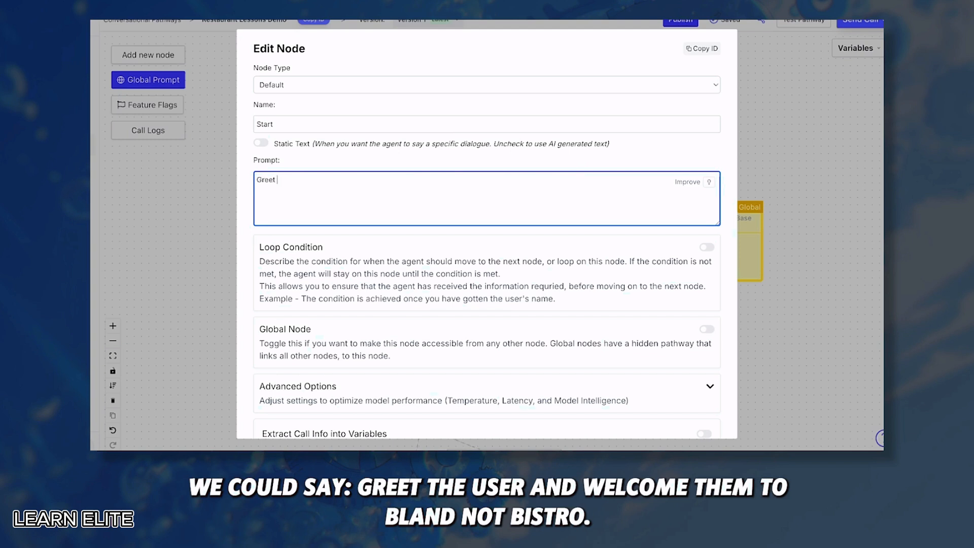
text(the user and welcome them to bland not bistro, and)
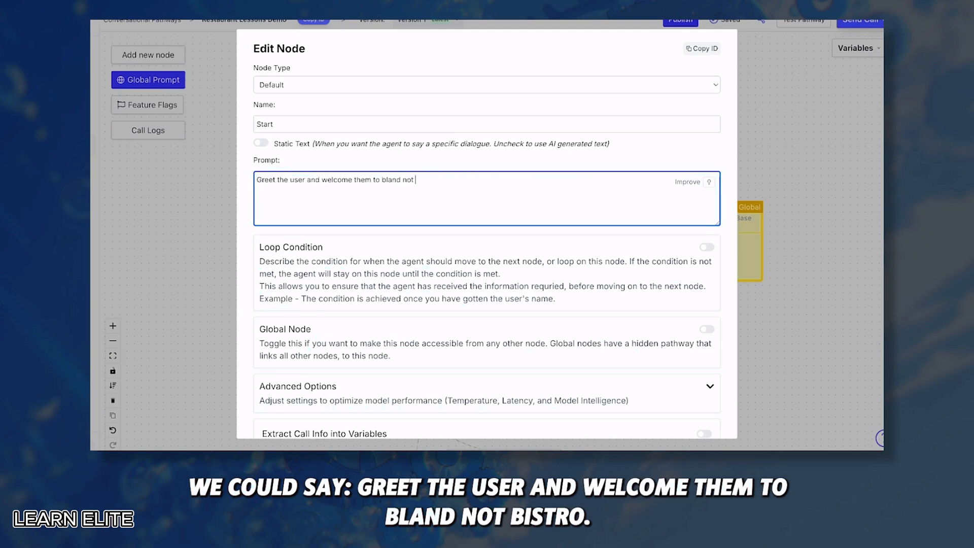
key(BackSpace)
key(BackSpace)
key(BackSpace)
key(BackSpace)
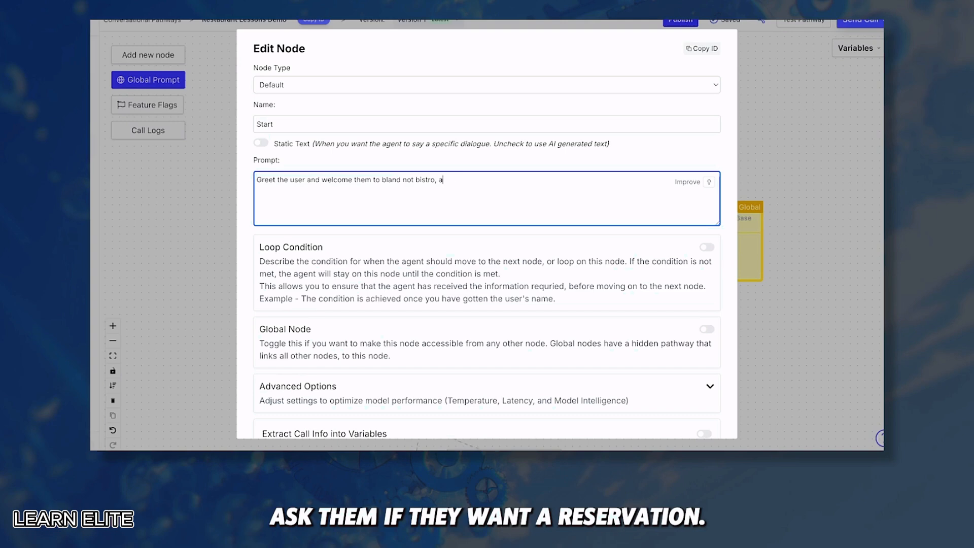
text(ask if they want a reservation)
click(475, 157)
scroll(410, 258, down, 4)
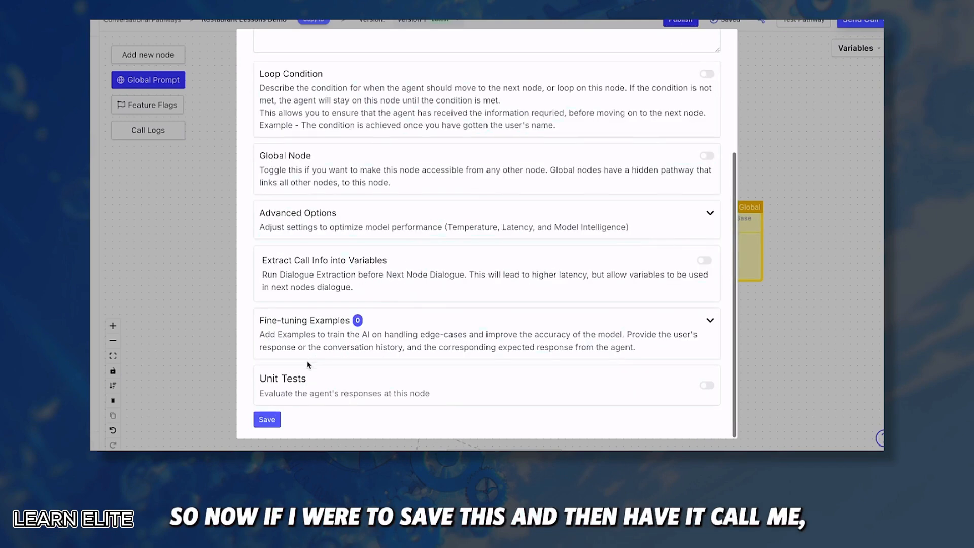
click(267, 420)
click(860, 20)
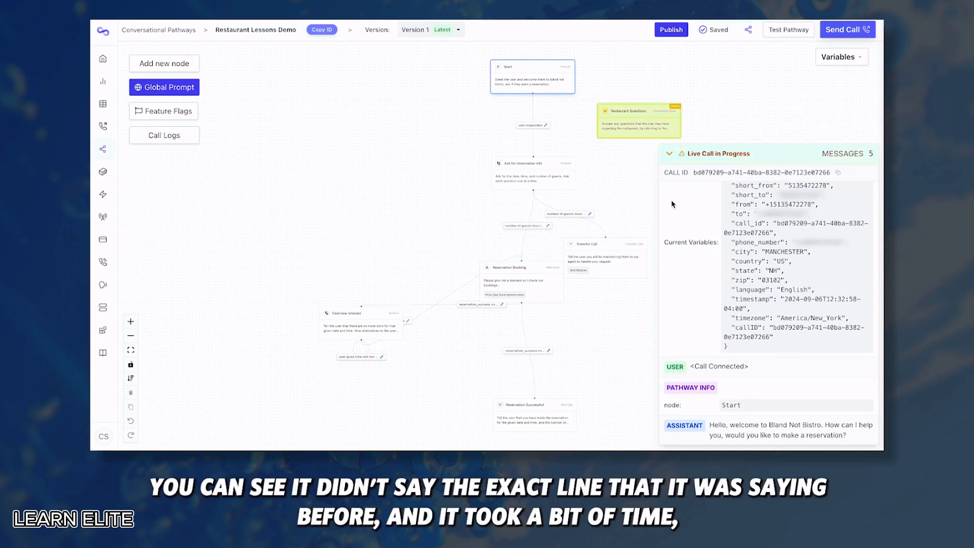
Collapse the live call panel and reopen the Start node's editor
click(670, 153)
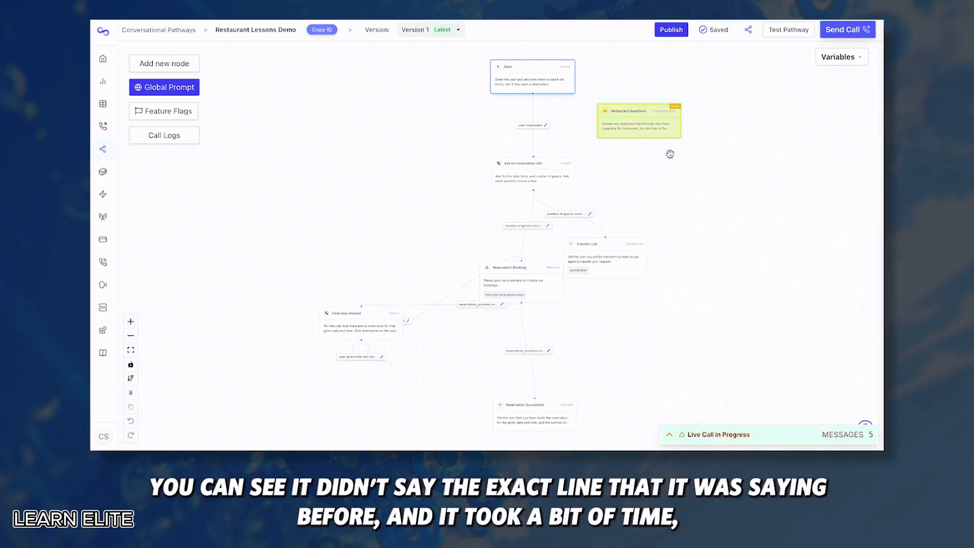
click(526, 79)
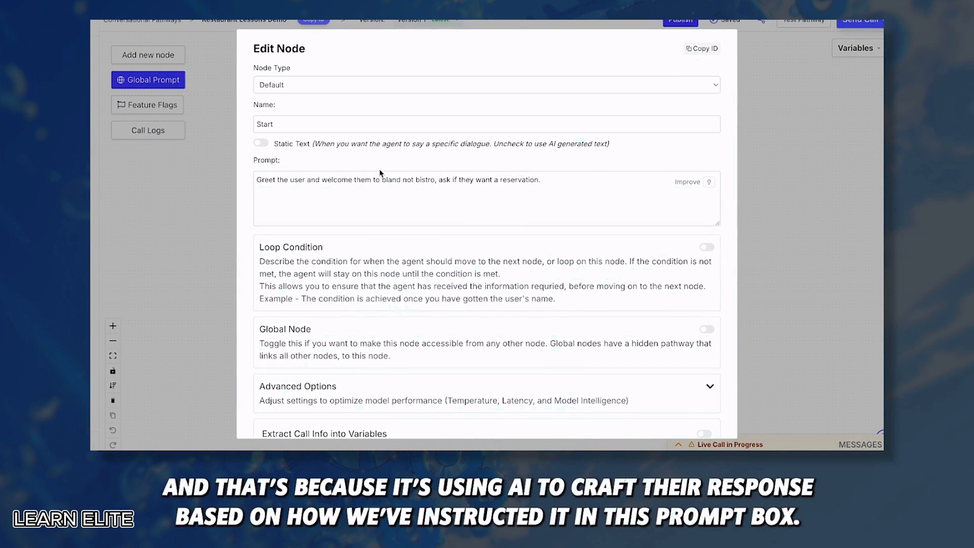
Turn Static Text on with the line 'Hey this is bland not bistro, would you like to make a reservation?'
click(306, 186)
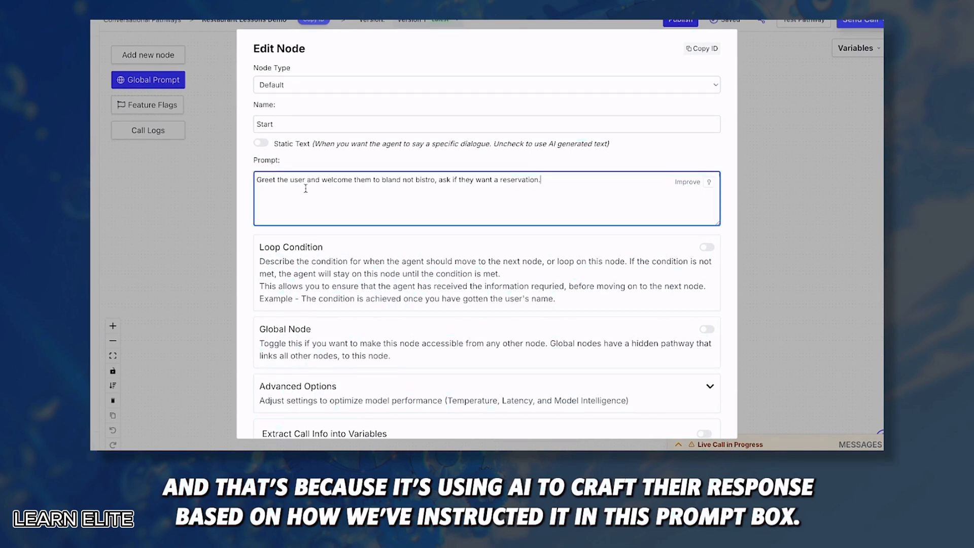
drag(544, 180, 252, 179)
click(320, 169)
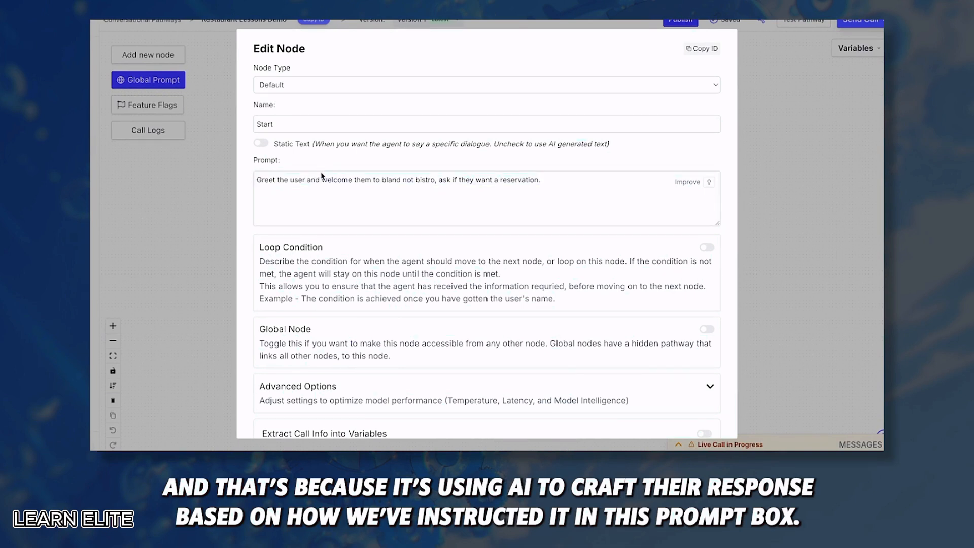
click(260, 143)
click(400, 181)
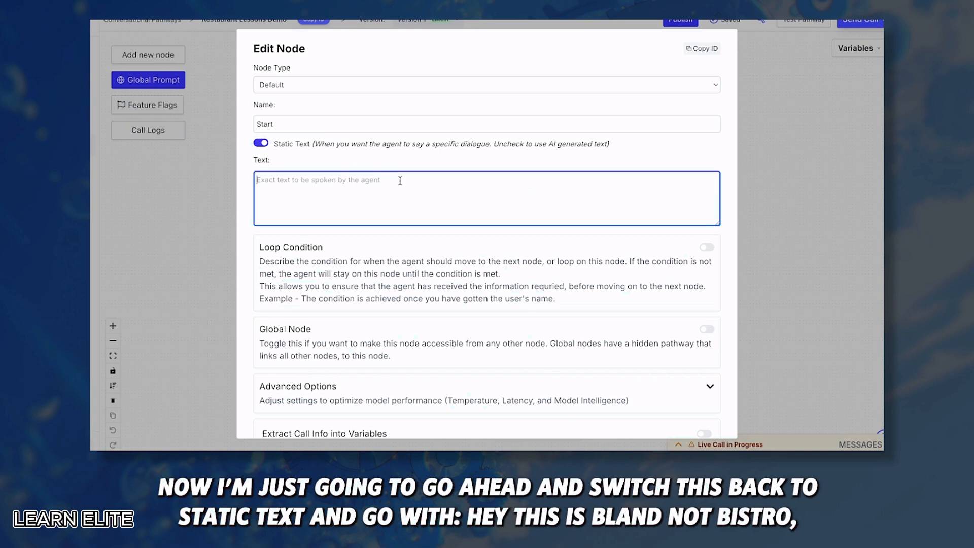
text(Hey )
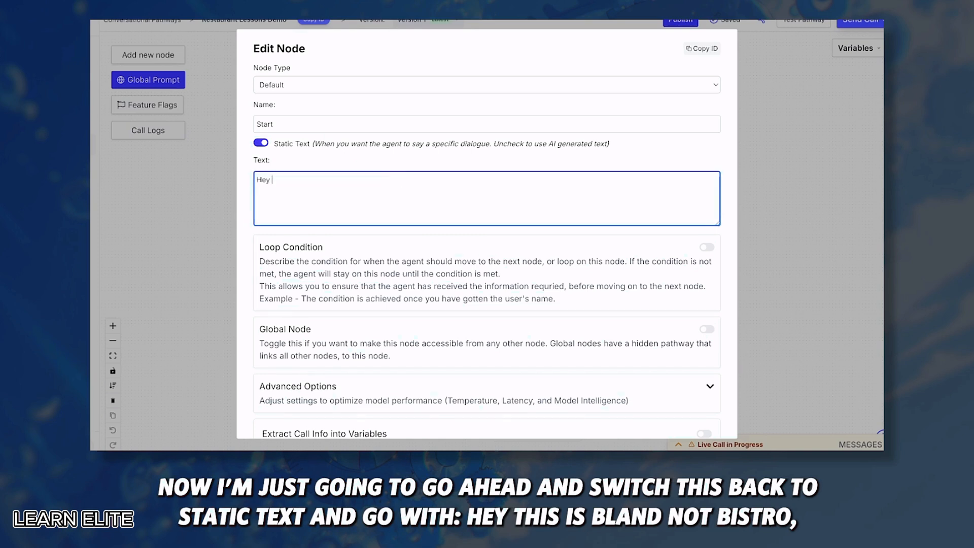
text(this is bland not bistro, would you like to make a)
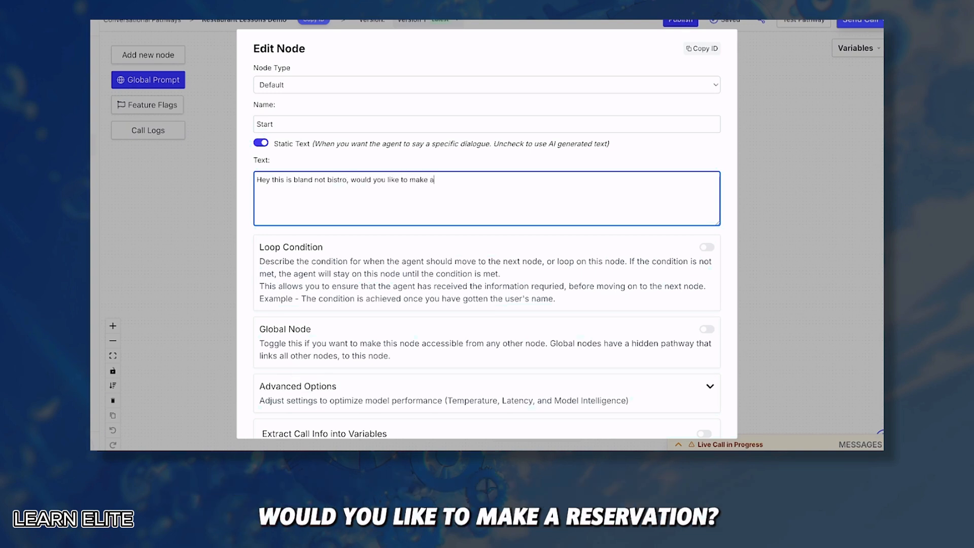
text( reservation?)
click(249, 243)
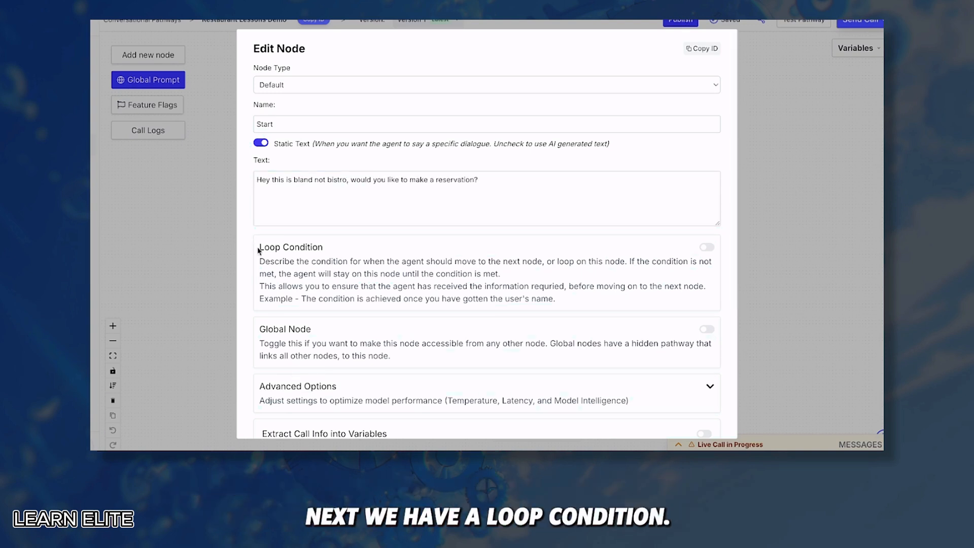
drag(258, 247, 331, 251)
click(339, 250)
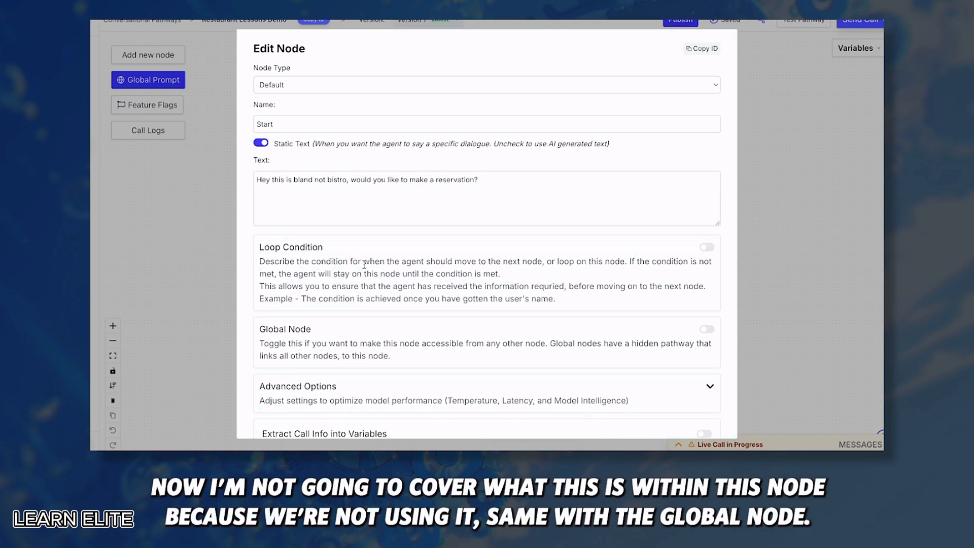
scroll(340, 250, down, 2)
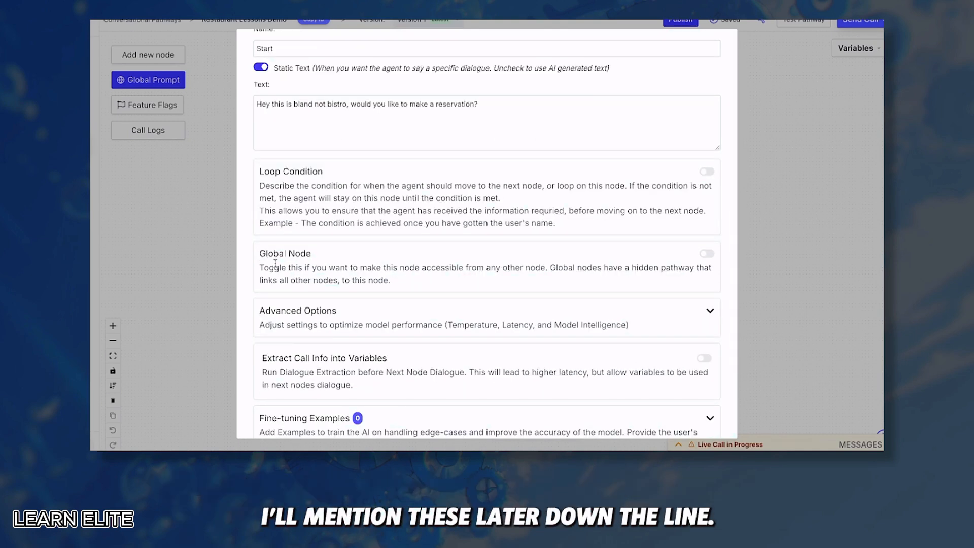
scroll(277, 264, down, 2)
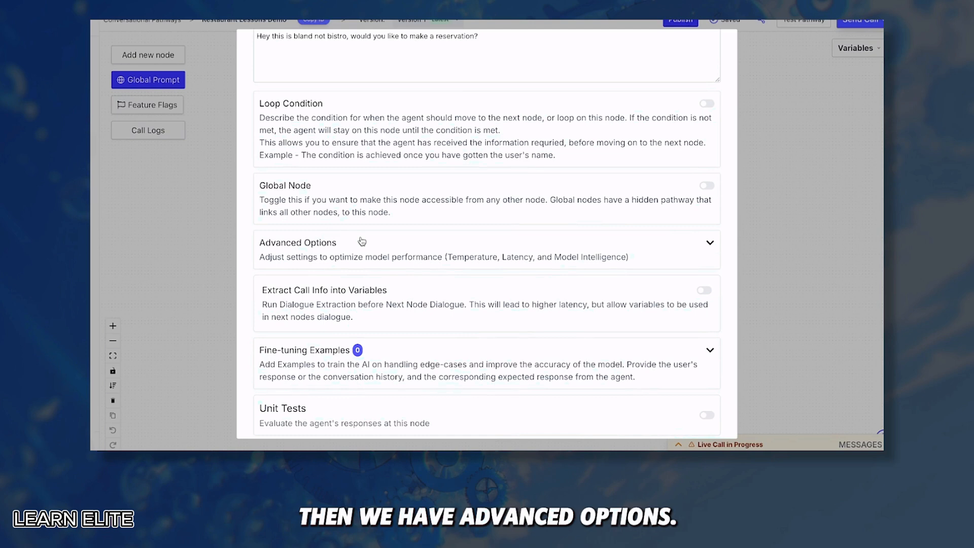
Expand Advanced Options, check temperature 0.2, and browse model types, keeping Higher intelligence model
click(362, 242)
scroll(364, 259, down, 2)
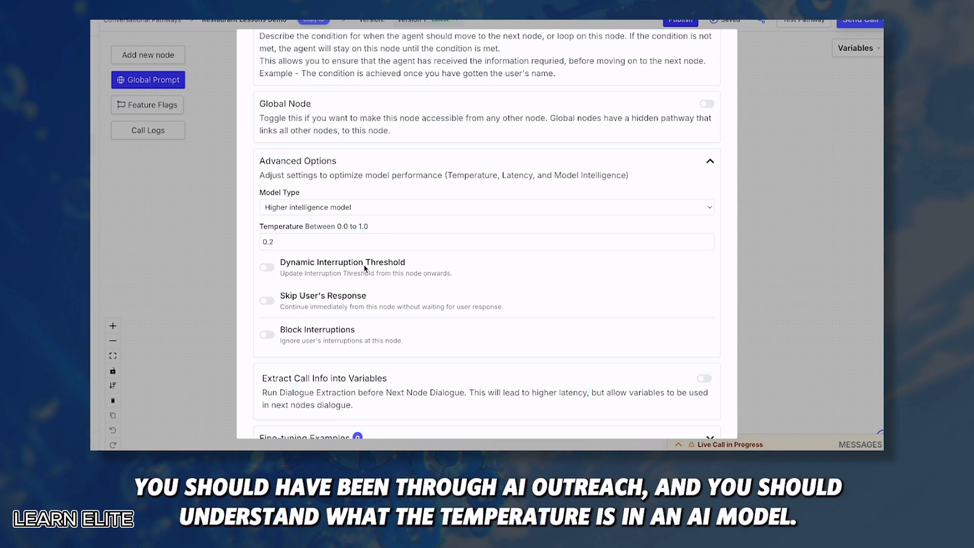
click(304, 239)
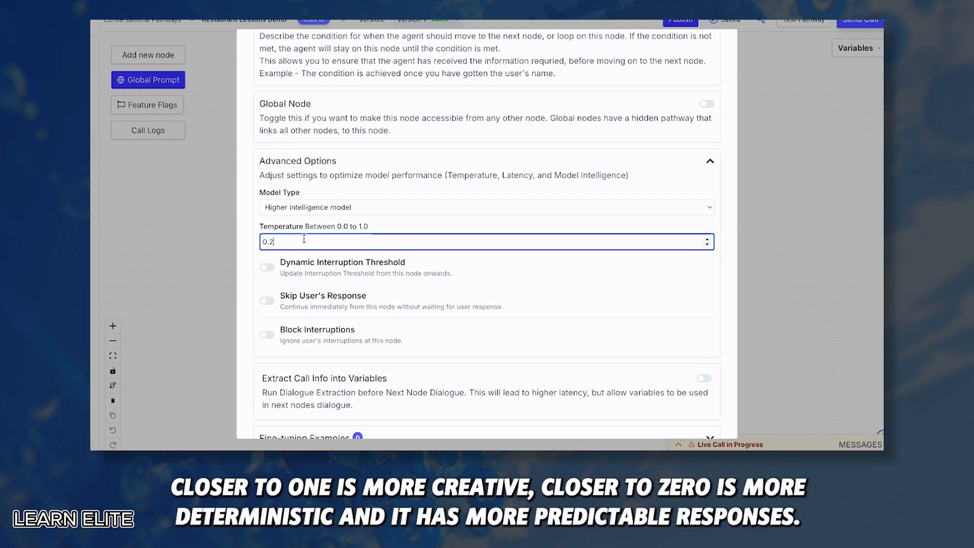
click(305, 211)
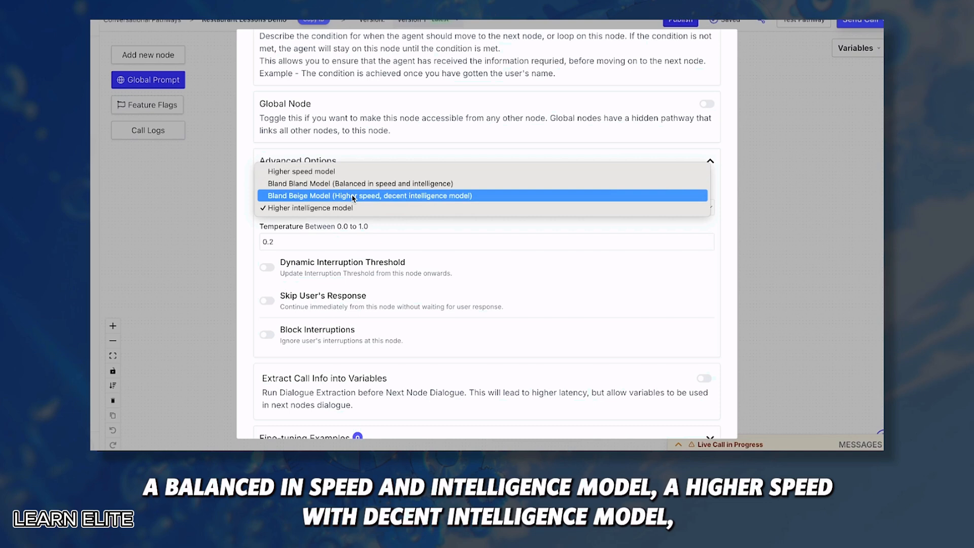
click(244, 195)
scroll(289, 185, up, 4)
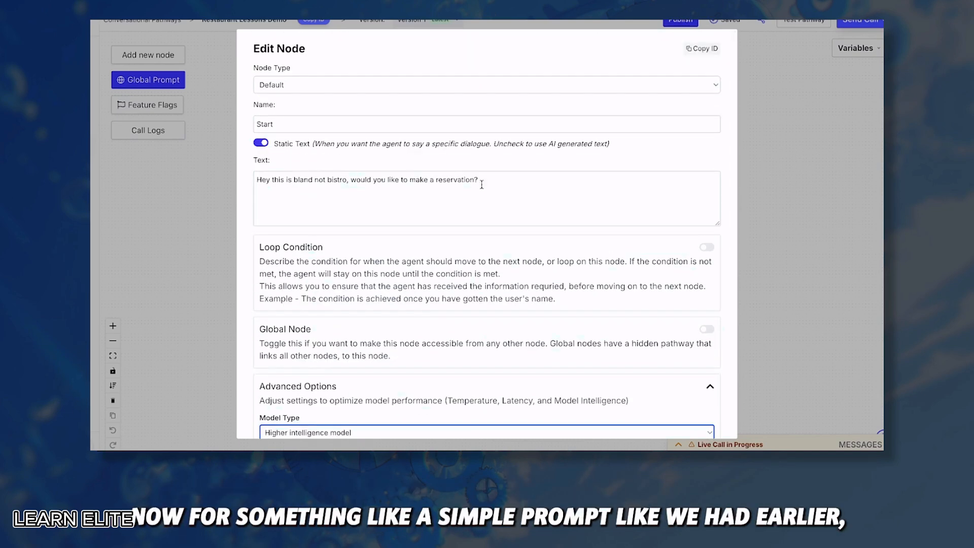
scroll(459, 200, down, 1)
scroll(458, 201, down, 3)
click(352, 199)
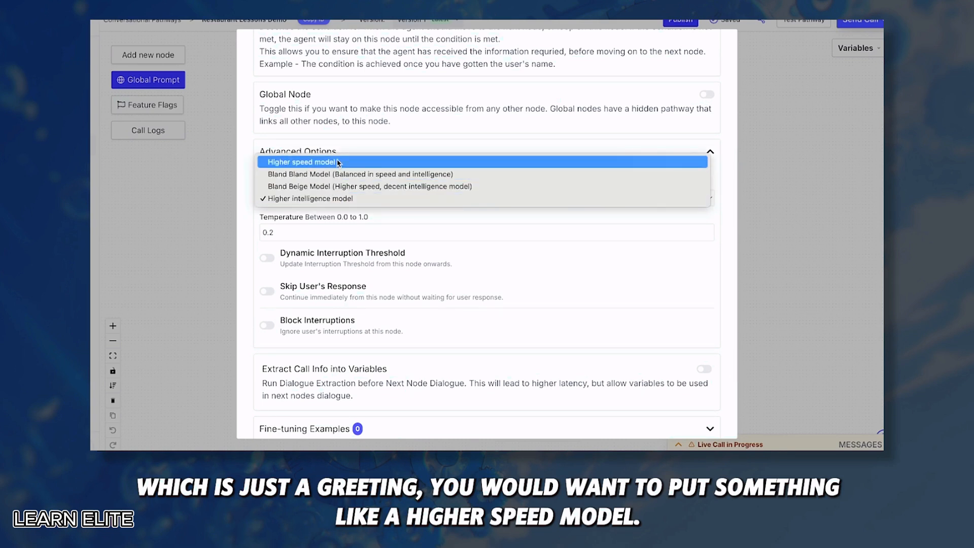
Keep the Higher intelligence model, leave Dynamic Interruption Threshold off, and turn on Skip User's Response for Start
click(274, 203)
scroll(266, 238, down, 1)
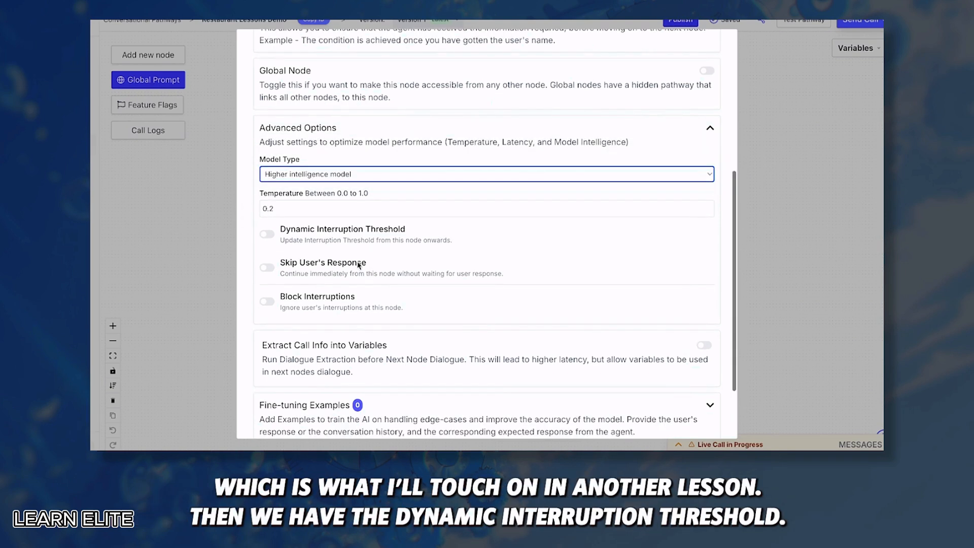
click(266, 235)
click(312, 275)
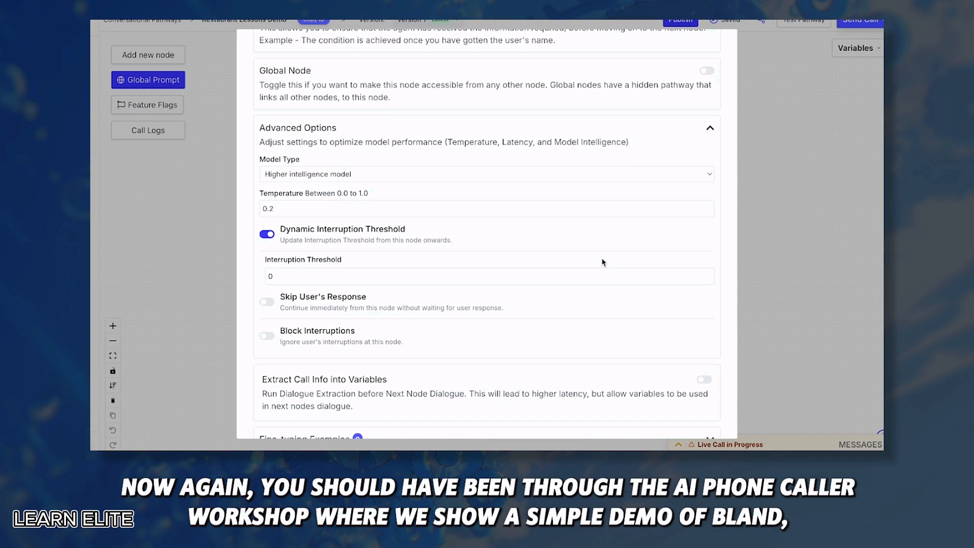
click(300, 275)
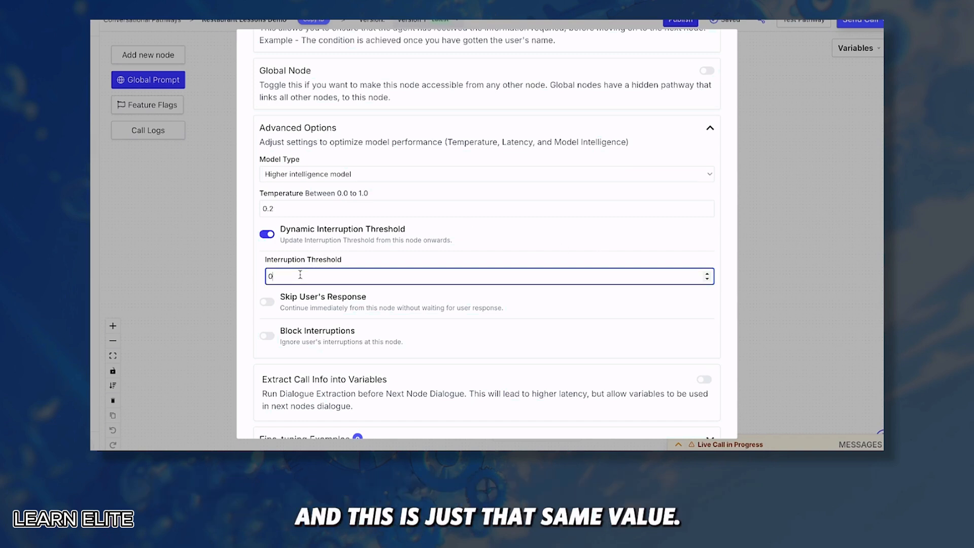
key(BackSpace)
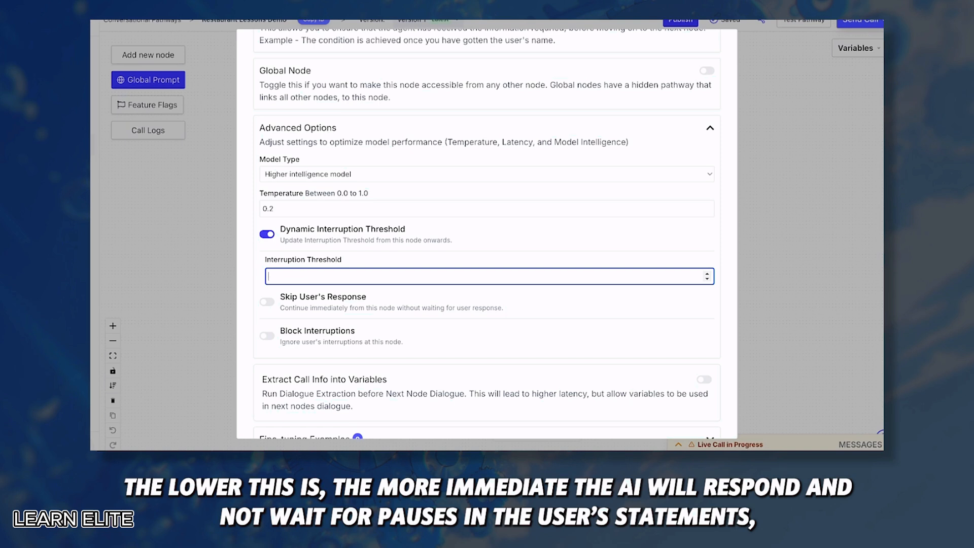
click(263, 256)
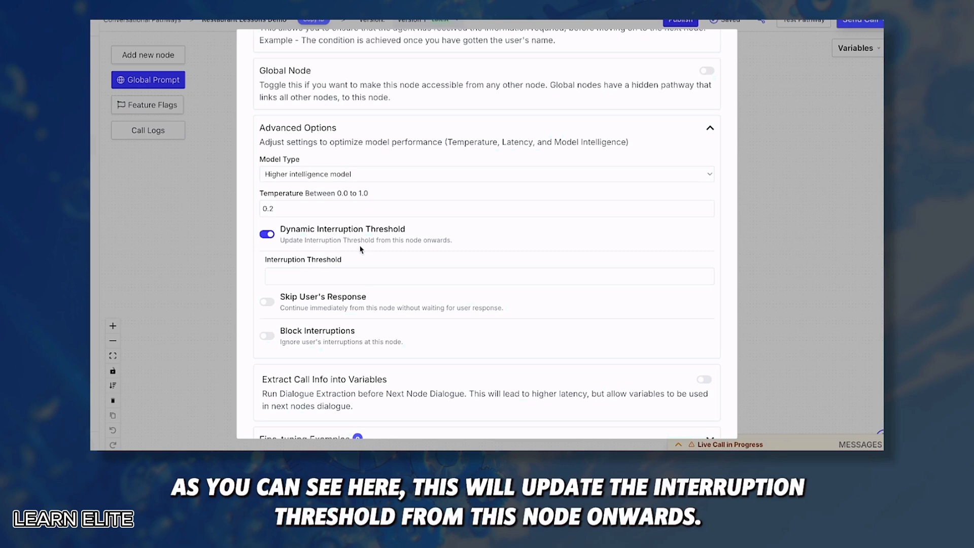
click(267, 234)
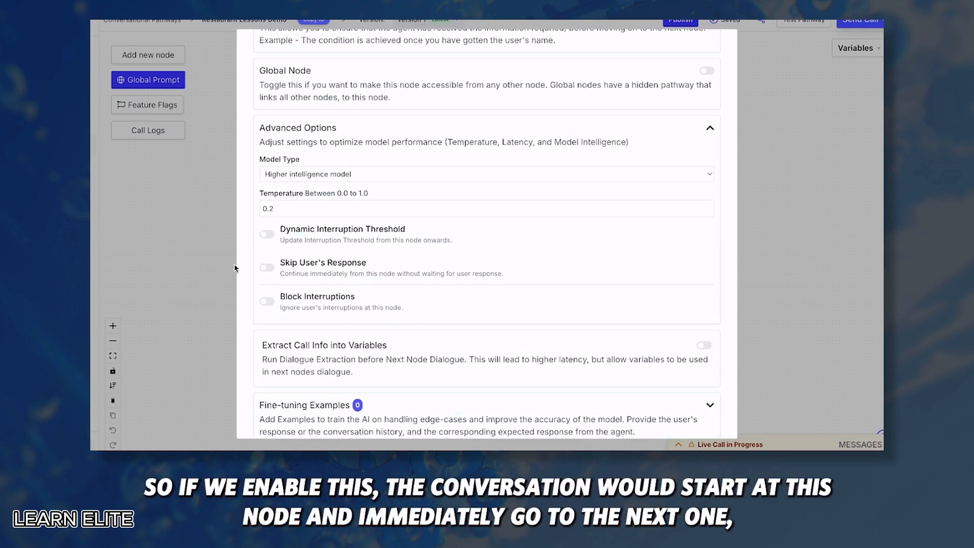
click(266, 269)
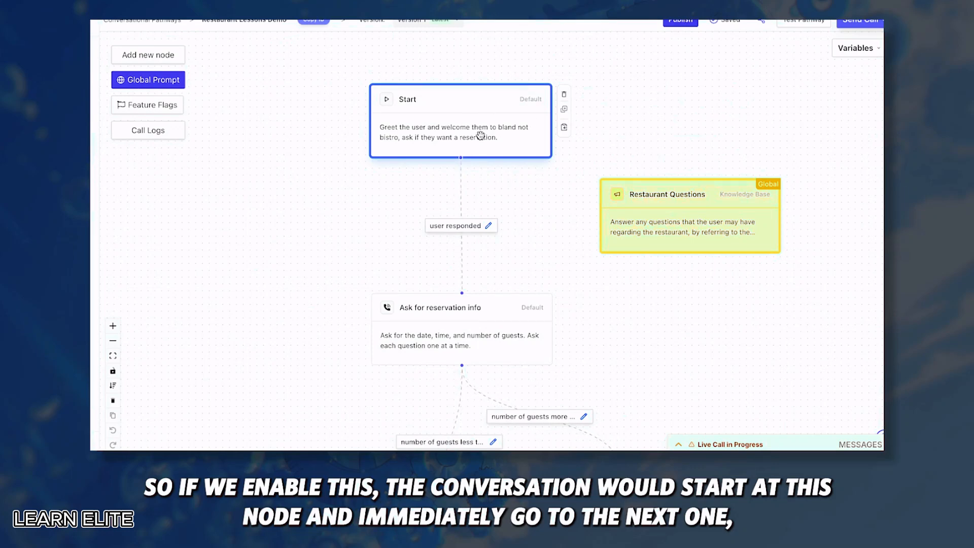
Reopen the Start node's settings, leaving Skip User's Response and Block Interruptions both off
click(464, 138)
scroll(319, 311, down, 5)
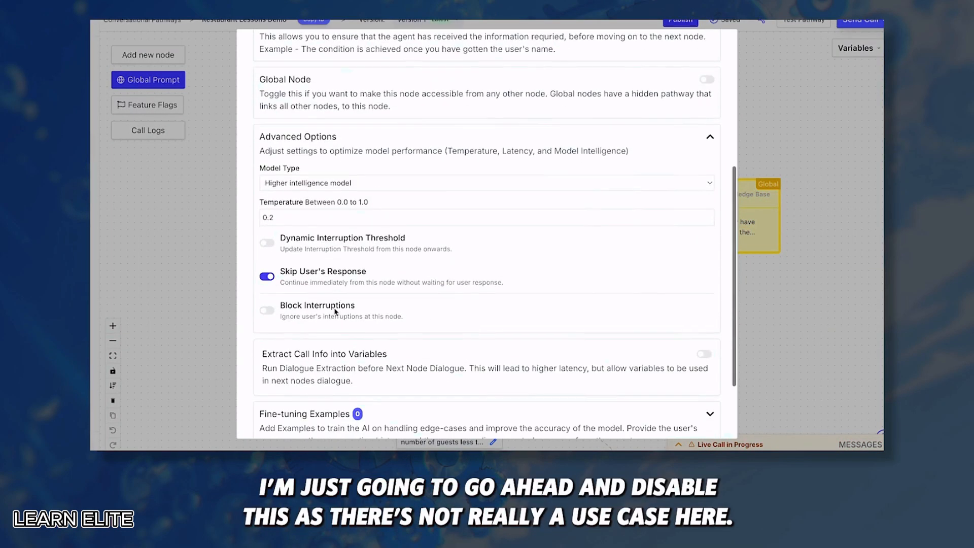
click(268, 278)
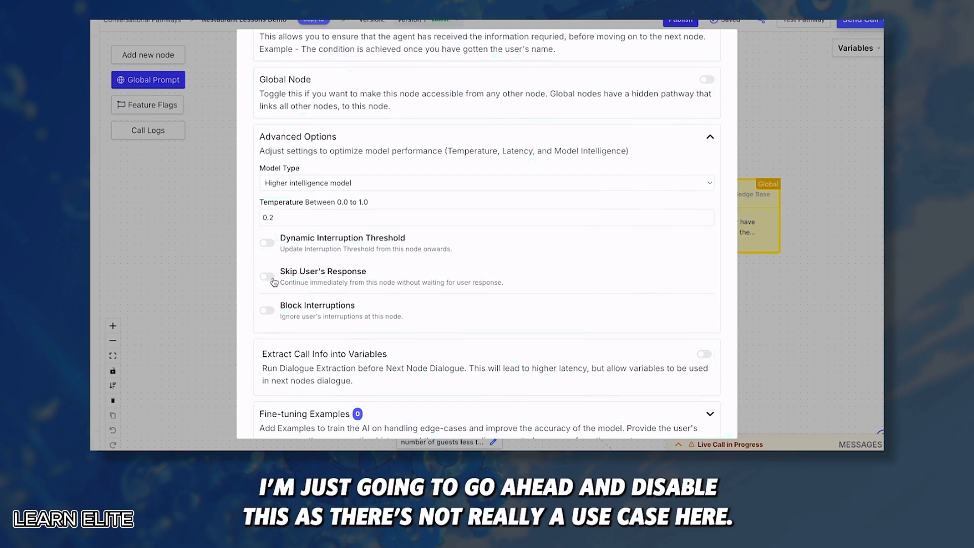
click(264, 312)
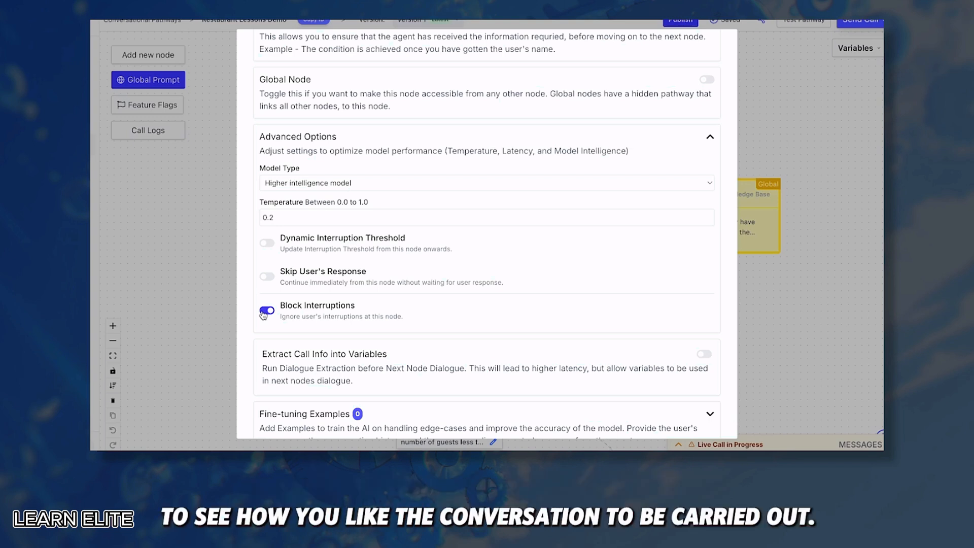
click(266, 310)
scroll(263, 304, down, 2)
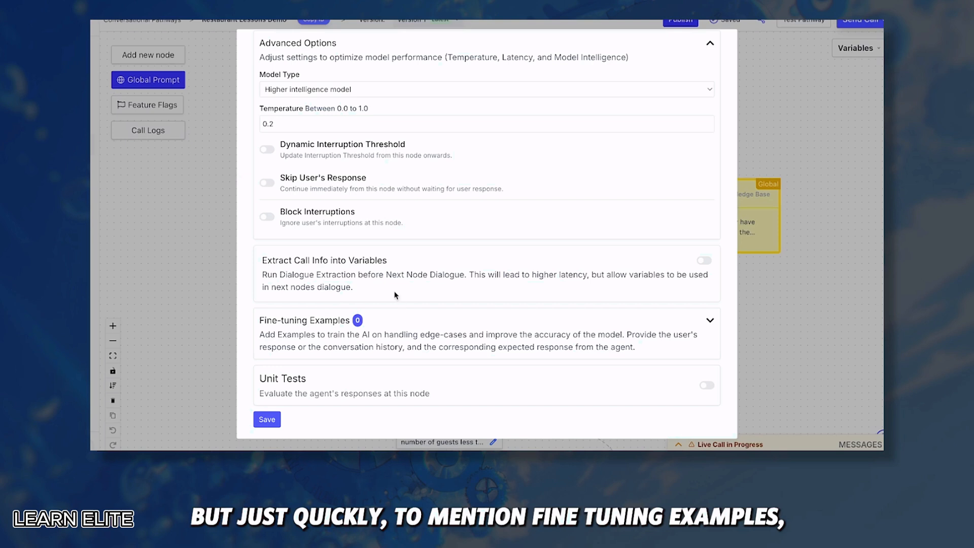
Expand Fine-tuning Examples and save the Start node's settings to pathway version 1
click(705, 322)
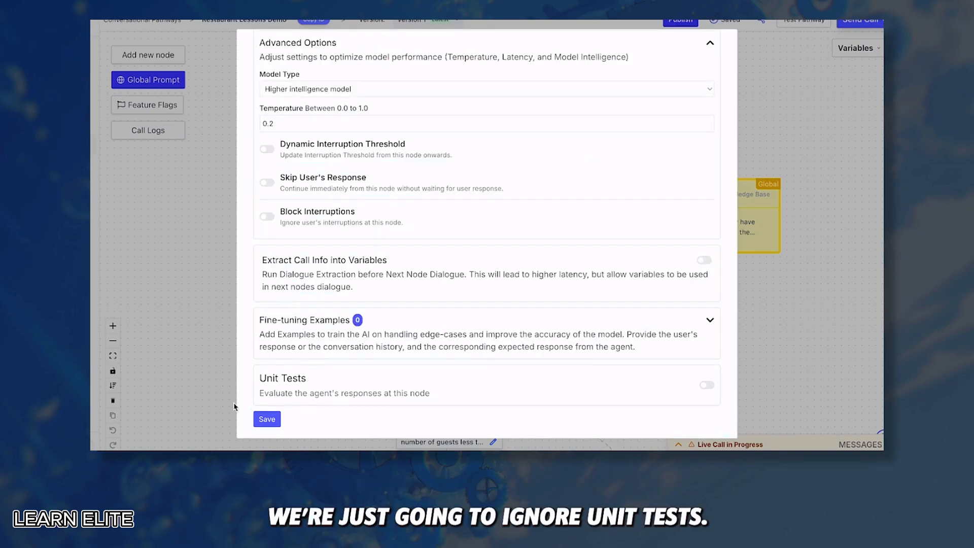
click(267, 419)
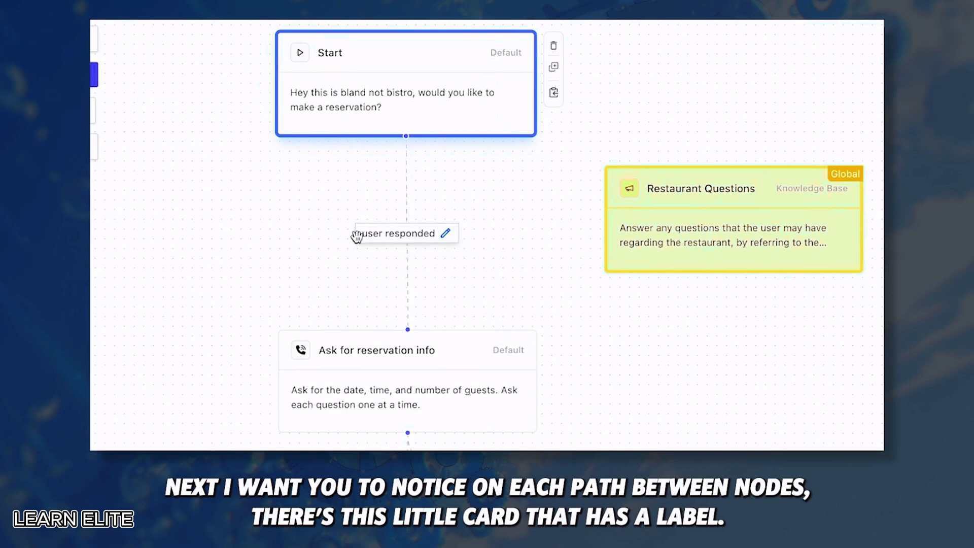
click(446, 234)
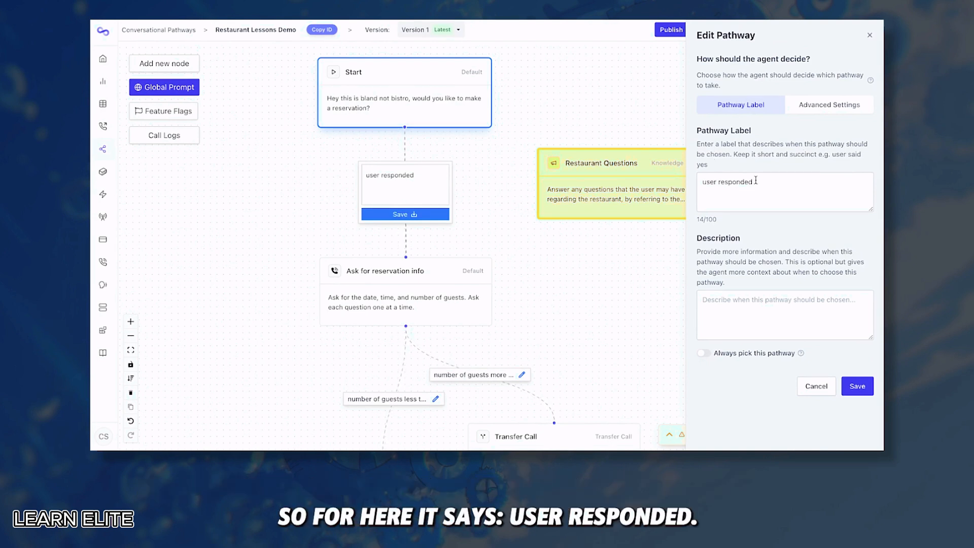
drag(758, 182, 684, 182)
click(742, 194)
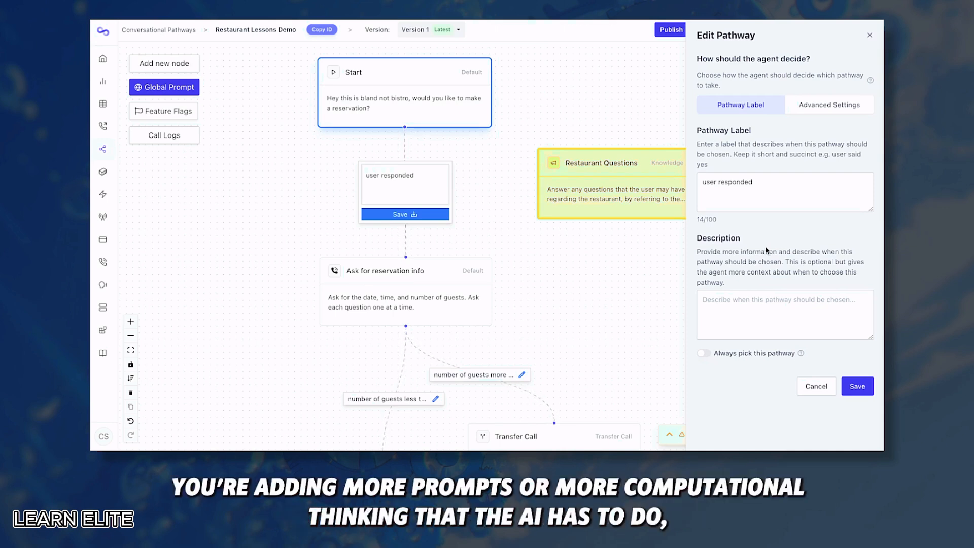
click(814, 109)
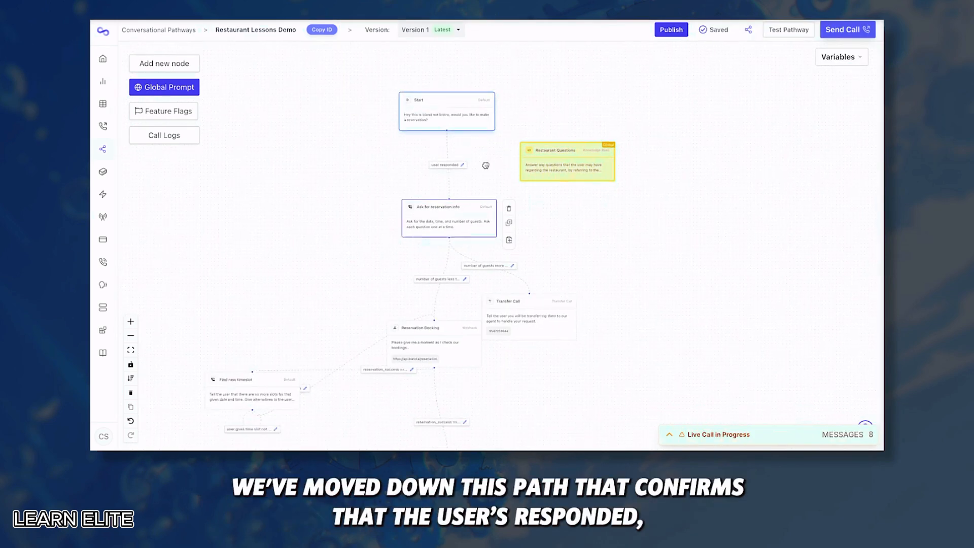
Open the Ask for reservation info node and review its prompt's one-question-at-a-time, time, number and guests wording
scroll(435, 151, up, 3)
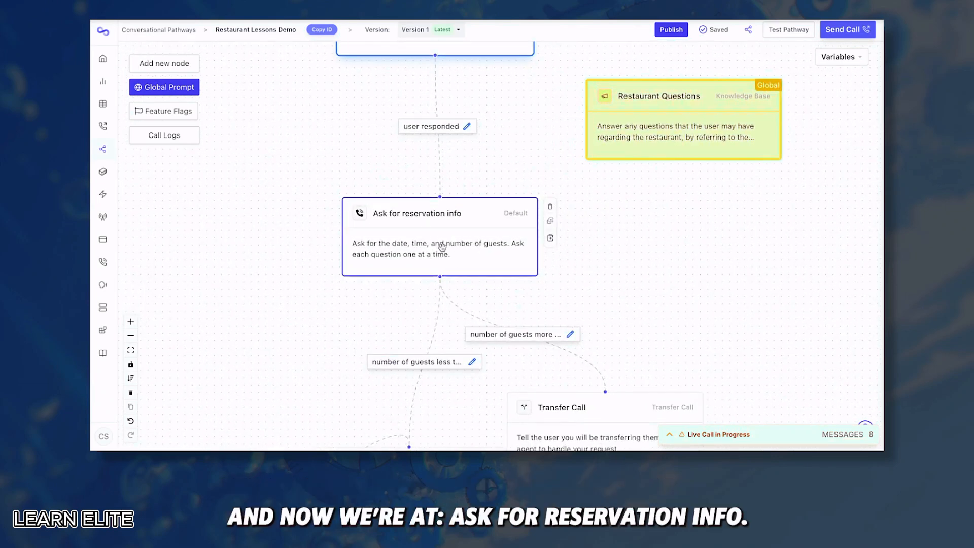
click(442, 247)
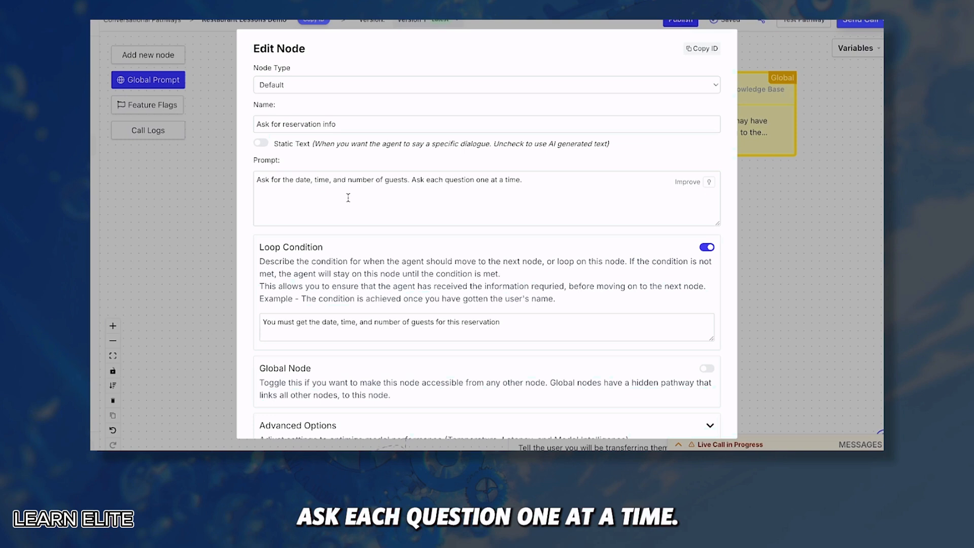
click(480, 180)
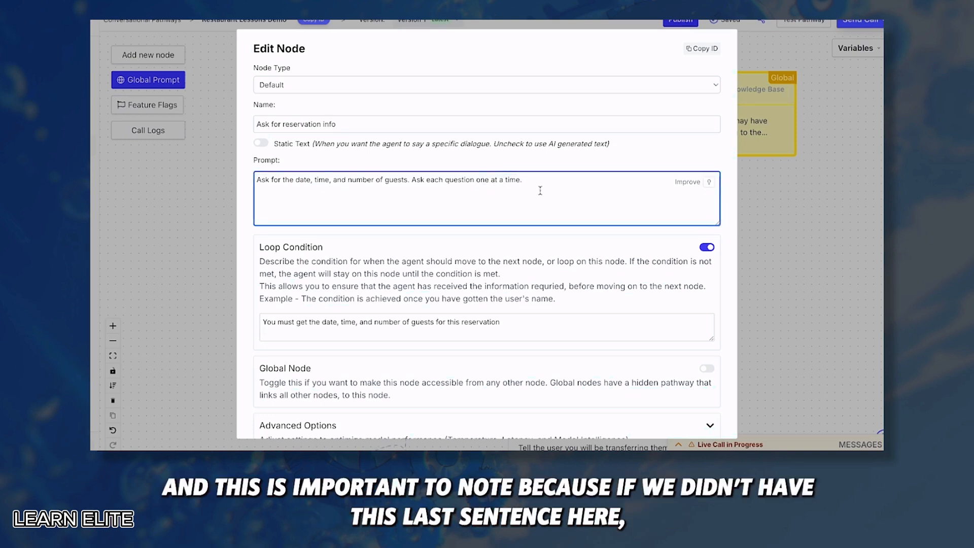
drag(540, 190, 254, 184)
click(427, 195)
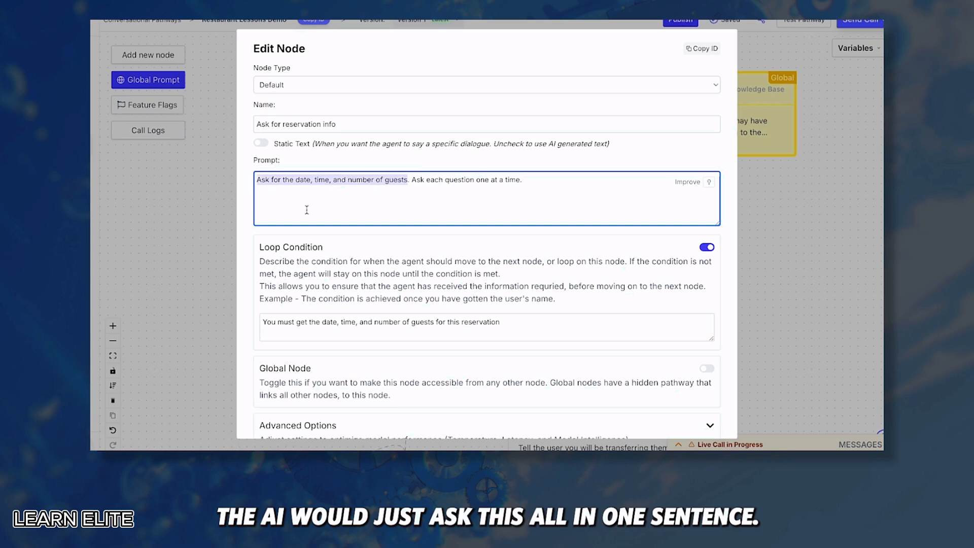
click(307, 210)
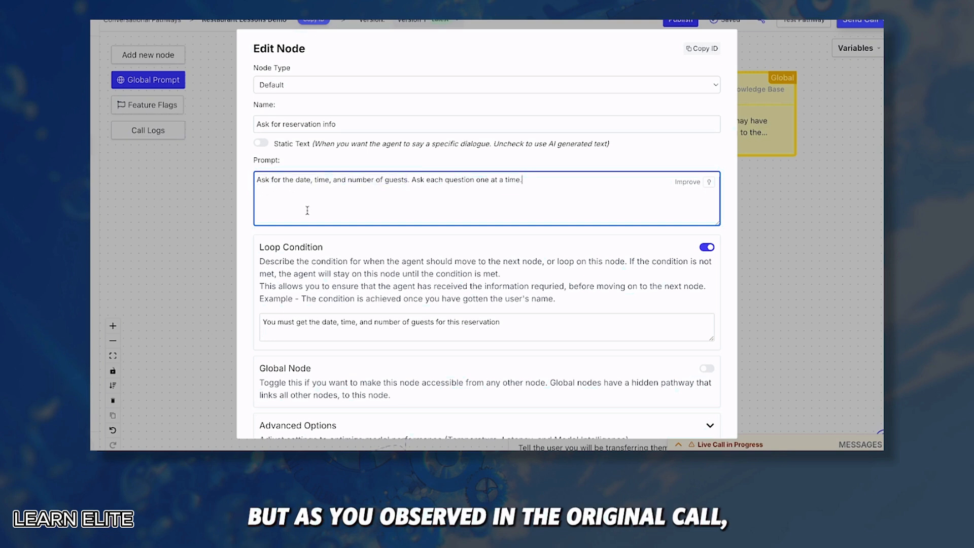
double_click(321, 178)
double_click(354, 180)
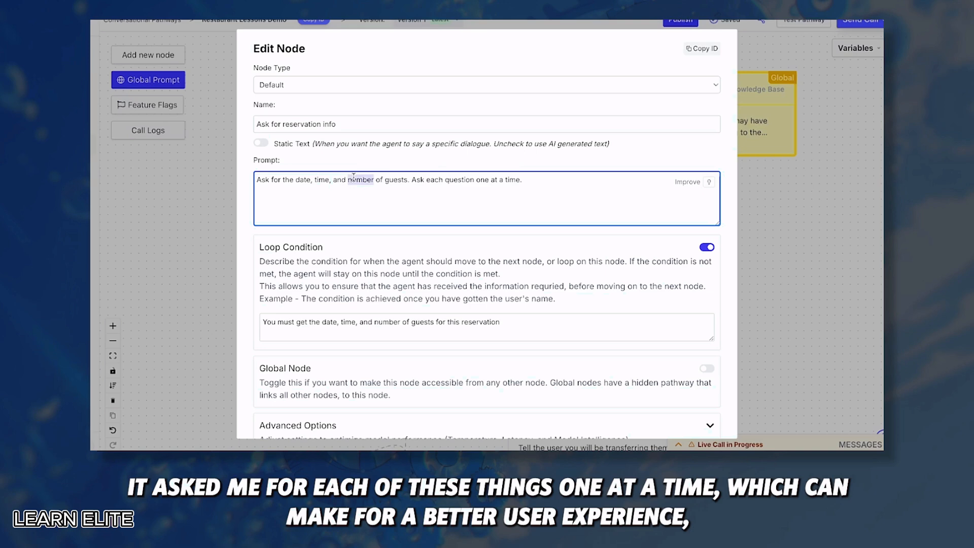
double_click(396, 180)
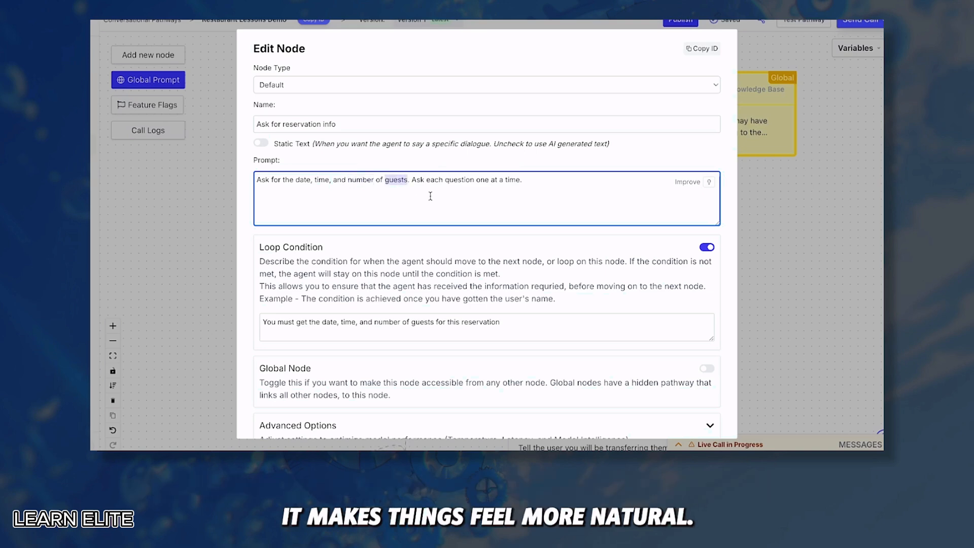
Review the Loop Condition requiring the date, time and number of guests
scroll(431, 196, down, 1)
drag(260, 200, 323, 200)
click(330, 205)
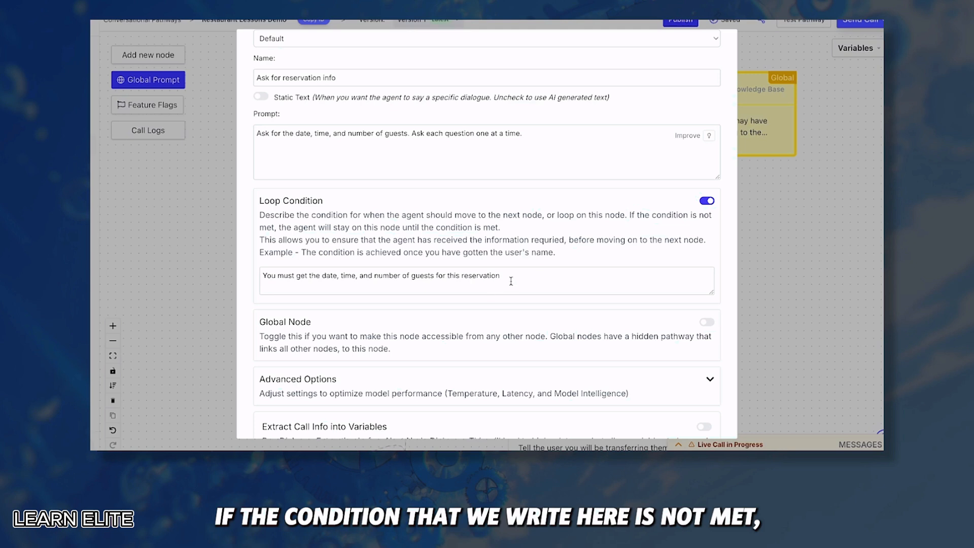
drag(510, 280, 212, 279)
click(304, 243)
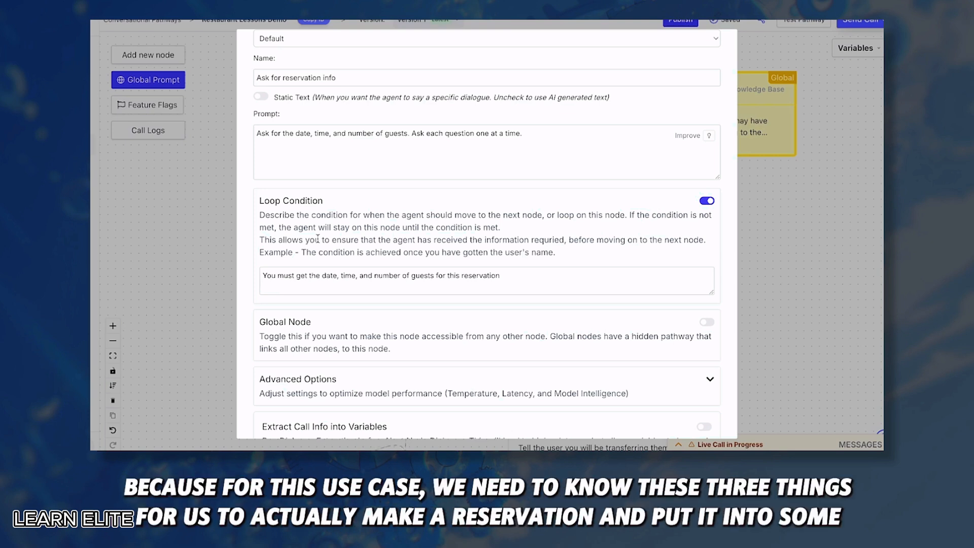
double_click(322, 133)
double_click(360, 133)
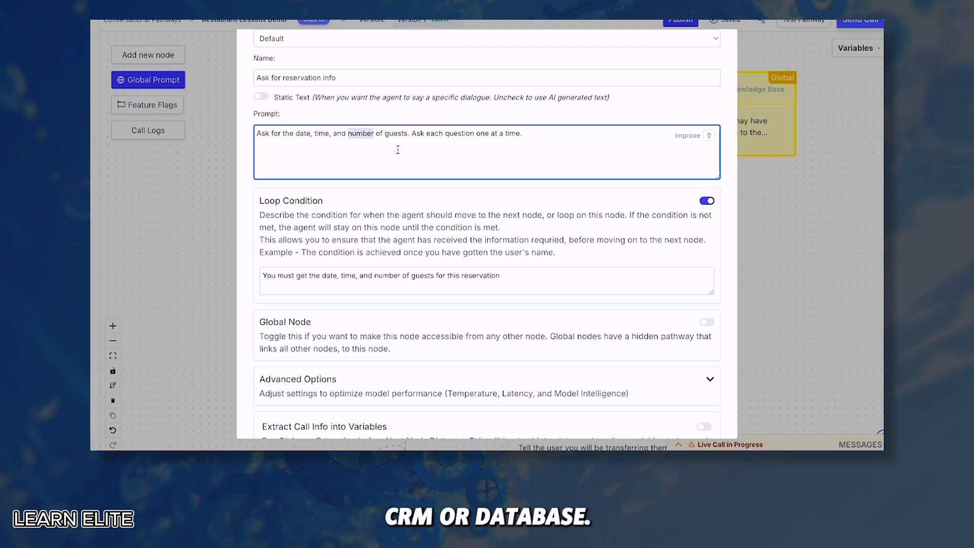
drag(501, 275, 279, 269)
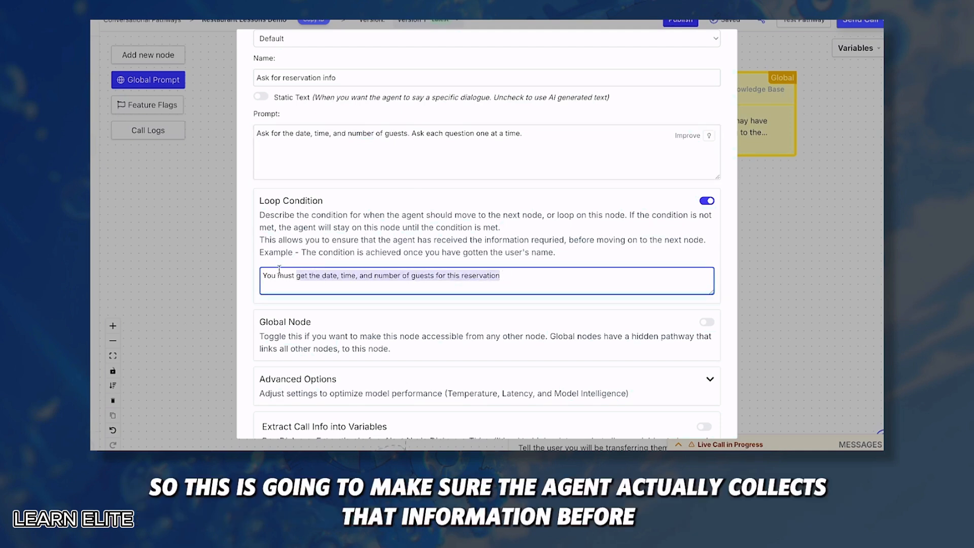
click(253, 248)
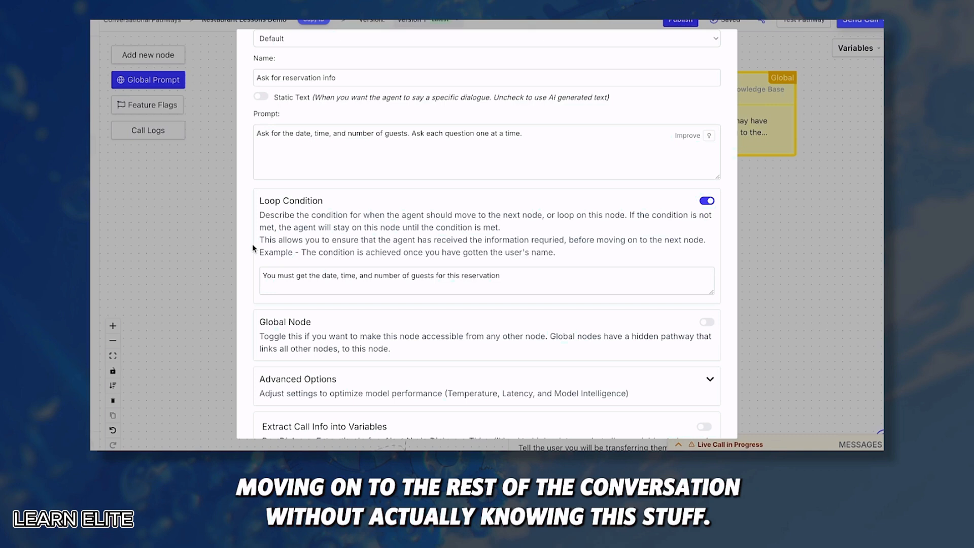
Check the node's Advanced Options model settings, then save the node
scroll(294, 250, down, 3)
click(294, 250)
scroll(375, 274, down, 1)
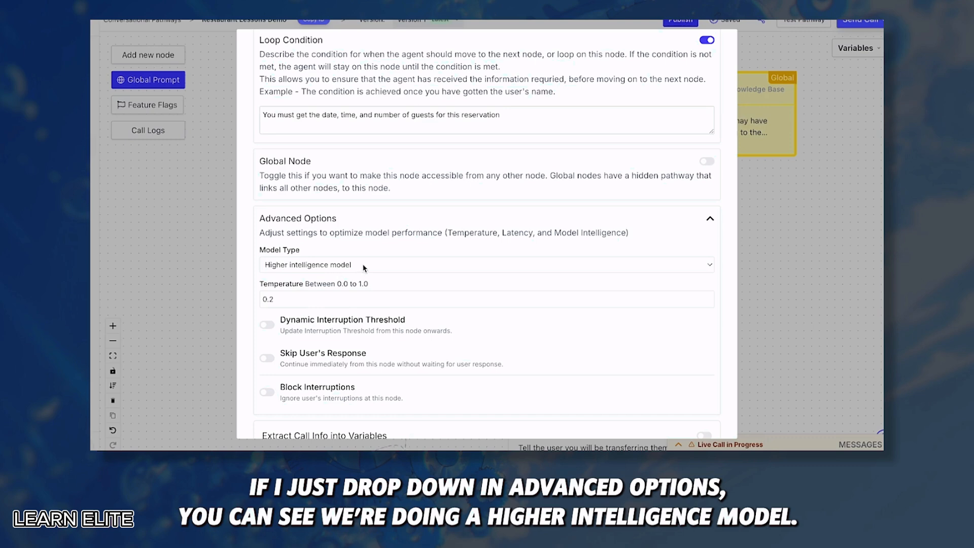
scroll(338, 269, down, 4)
click(259, 421)
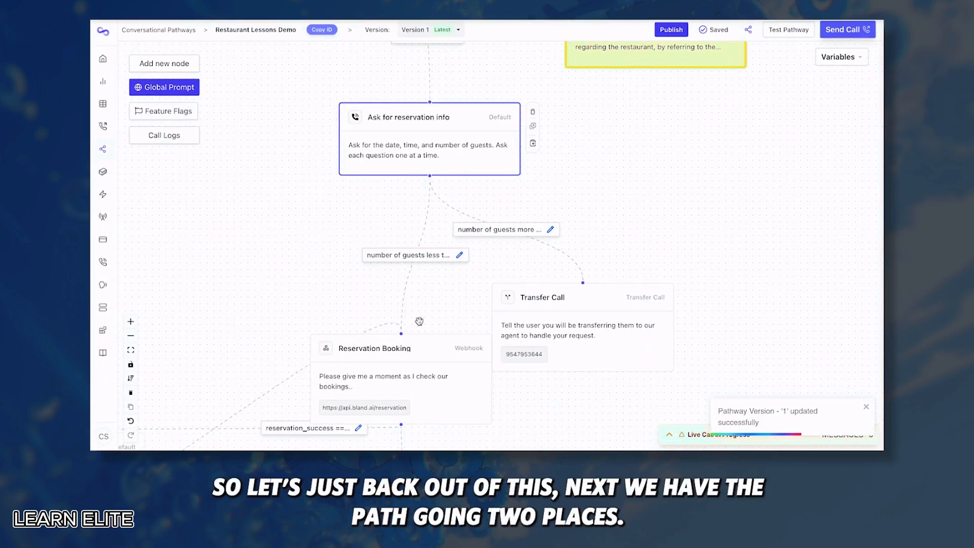
click(459, 254)
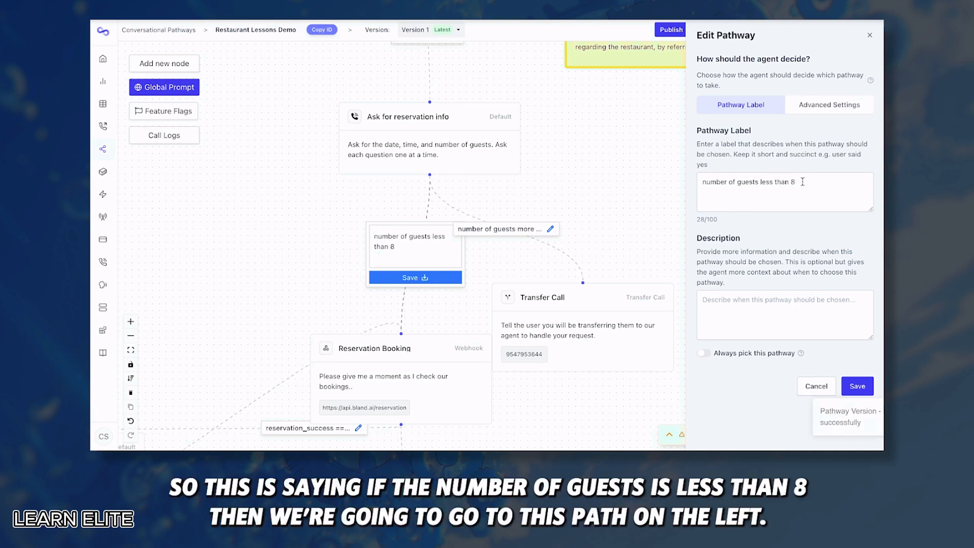
drag(798, 183, 701, 184)
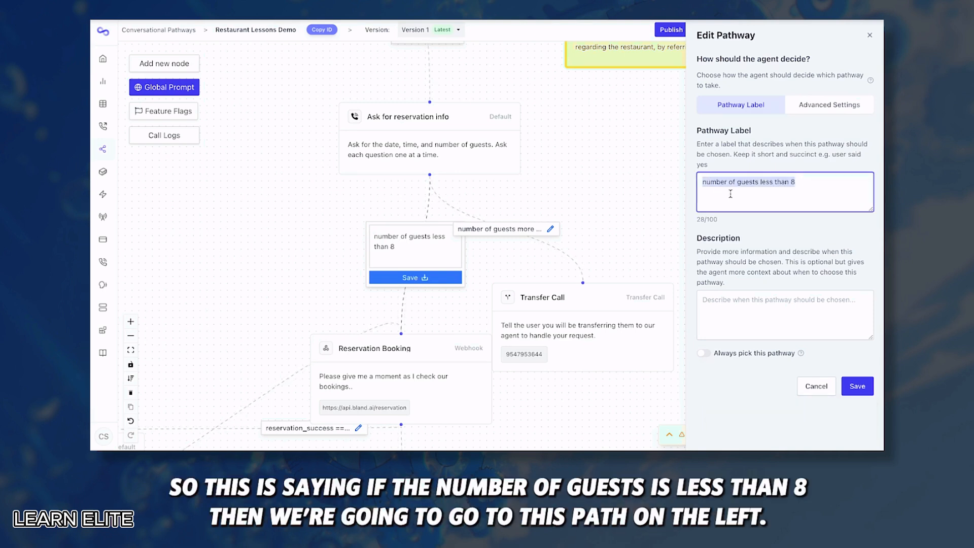
click(307, 208)
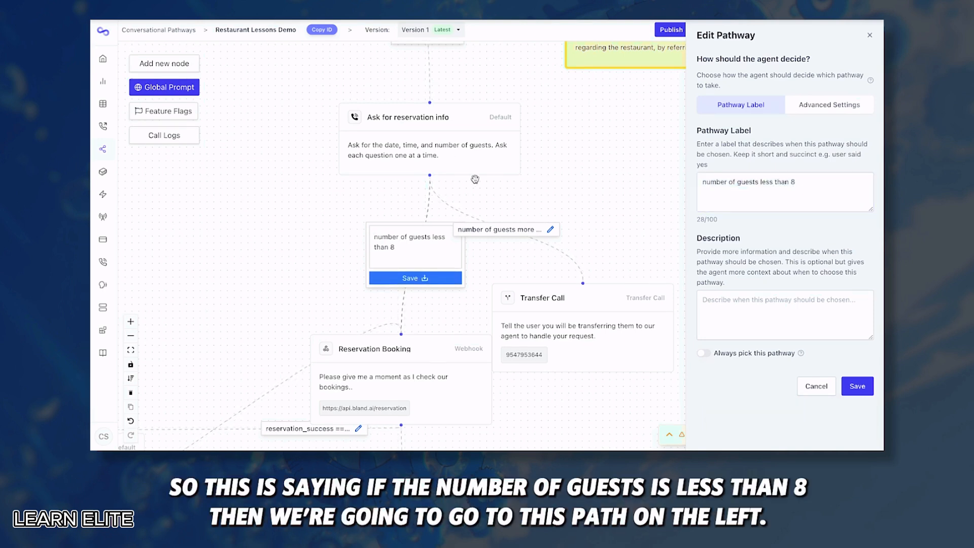
click(551, 230)
click(550, 230)
drag(806, 182, 701, 183)
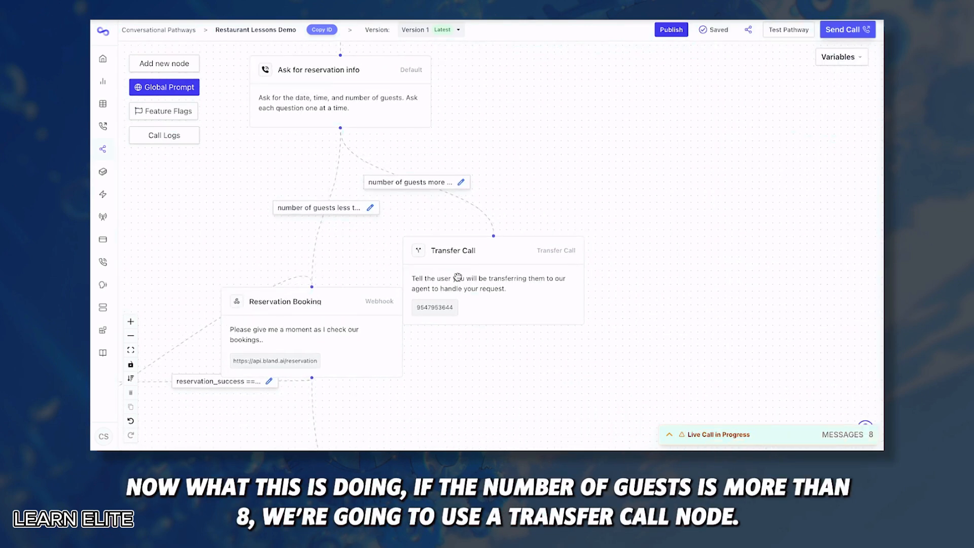
click(496, 269)
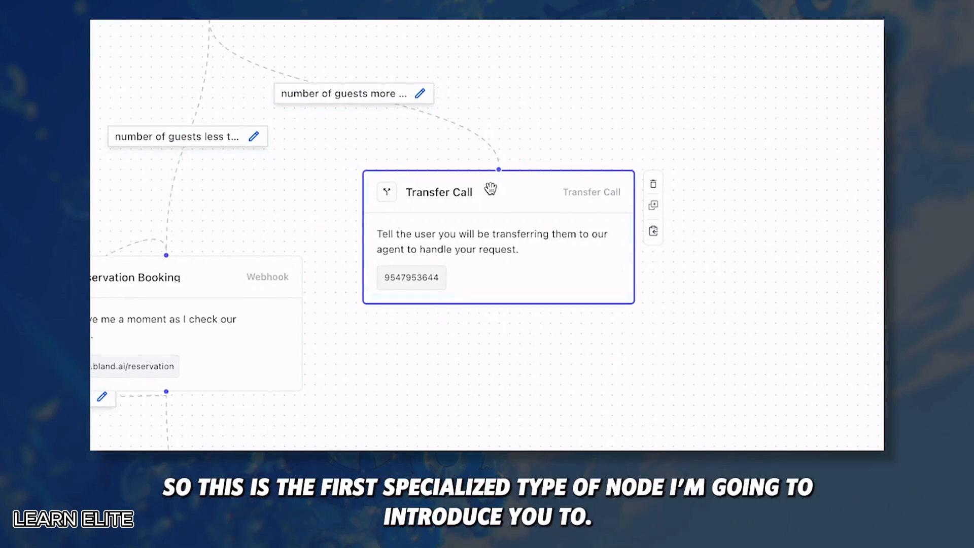
double_click(490, 188)
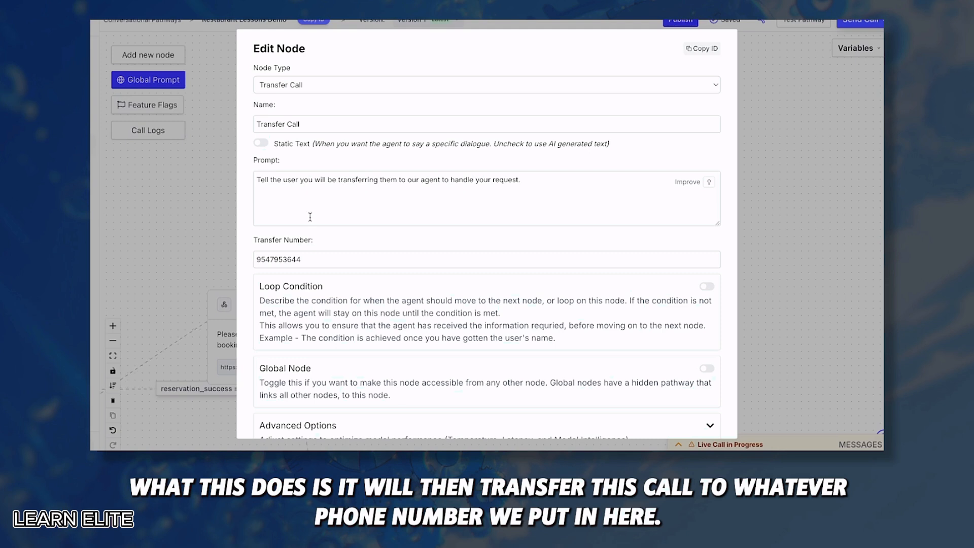
drag(313, 260, 241, 264)
click(241, 264)
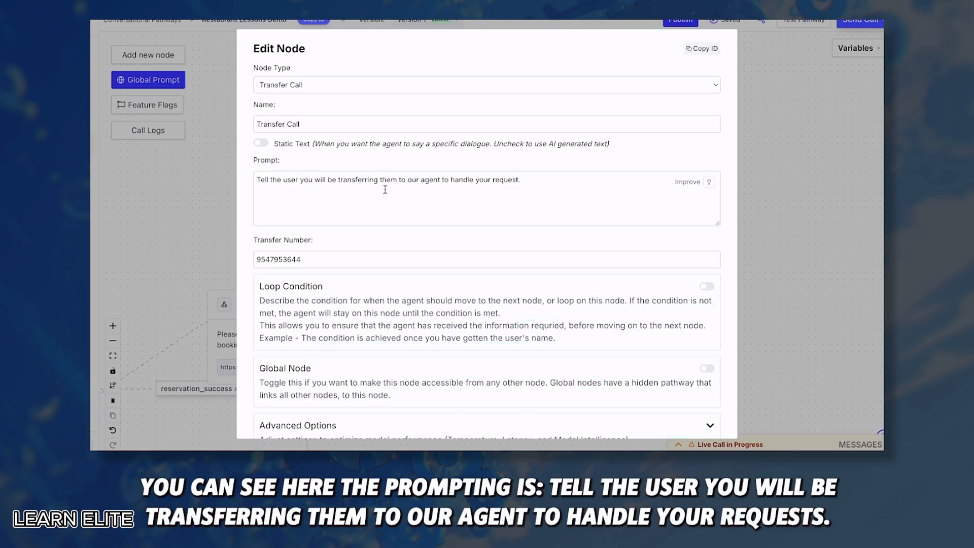
drag(531, 180, 257, 180)
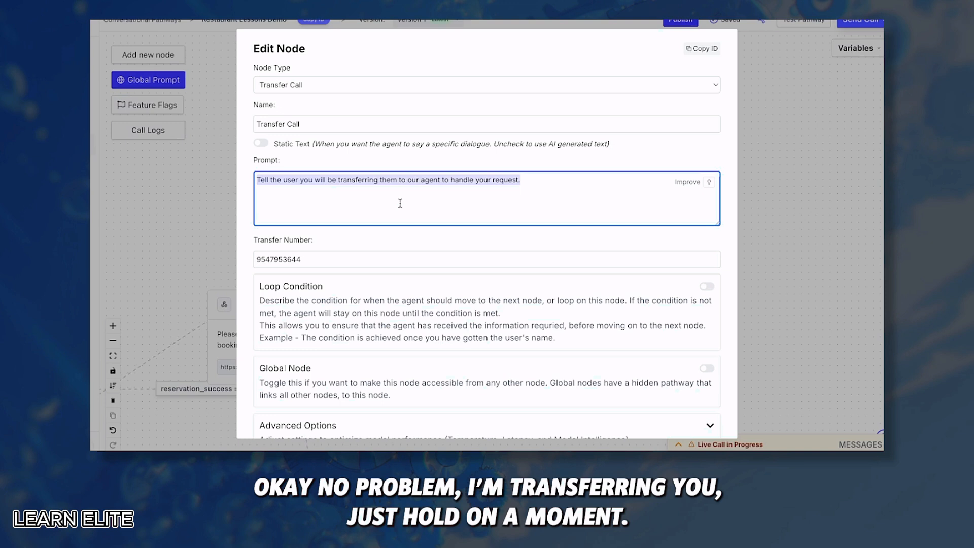
click(396, 152)
scroll(354, 295, down, 1)
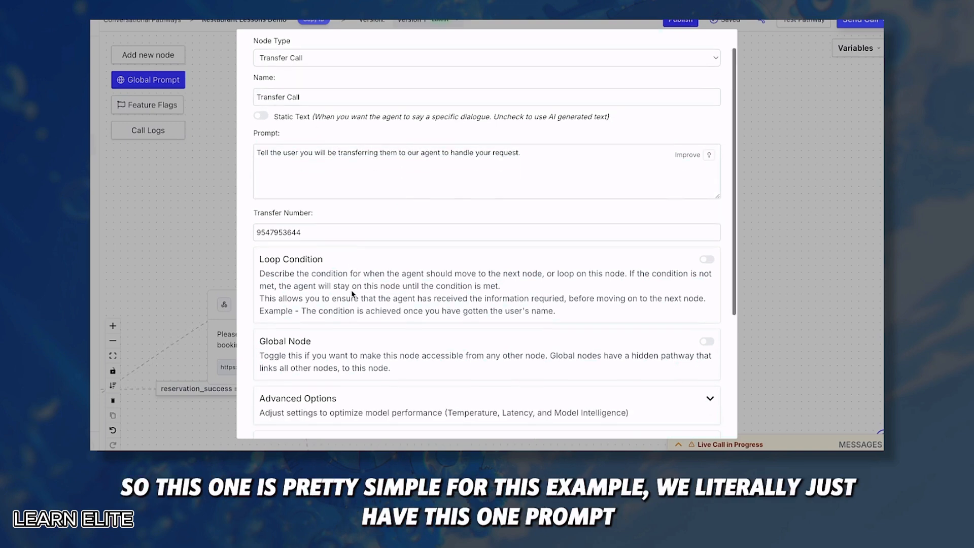
click(538, 147)
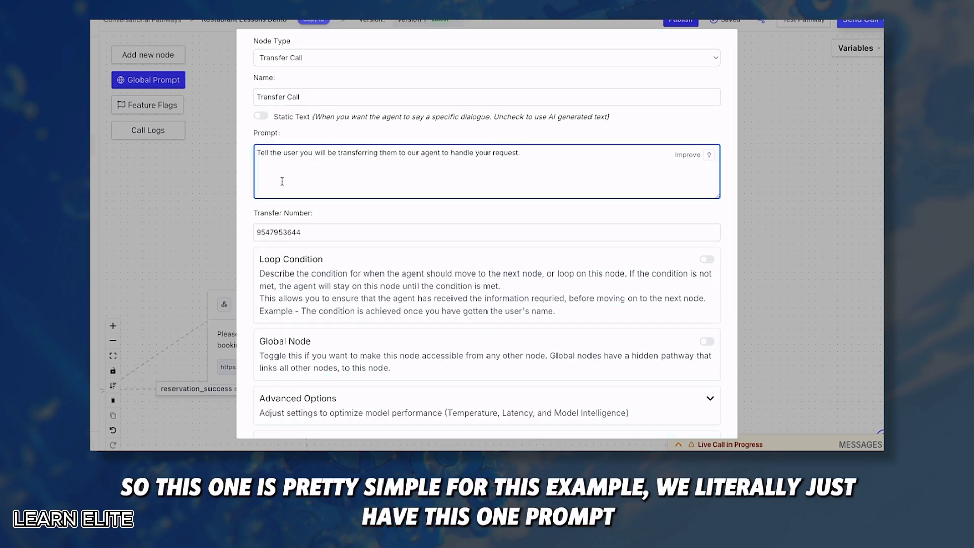
double_click(314, 237)
click(354, 209)
scroll(382, 258, down, 4)
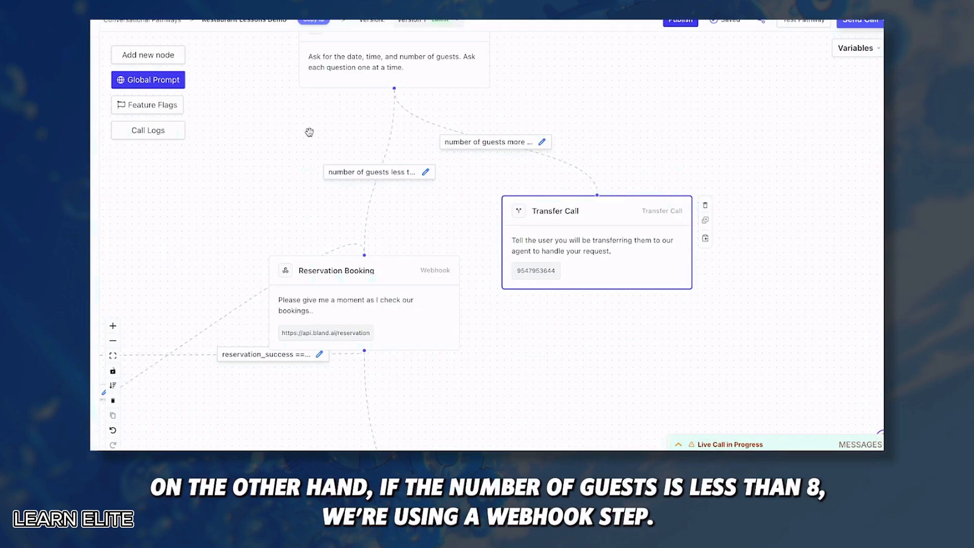
double_click(378, 272)
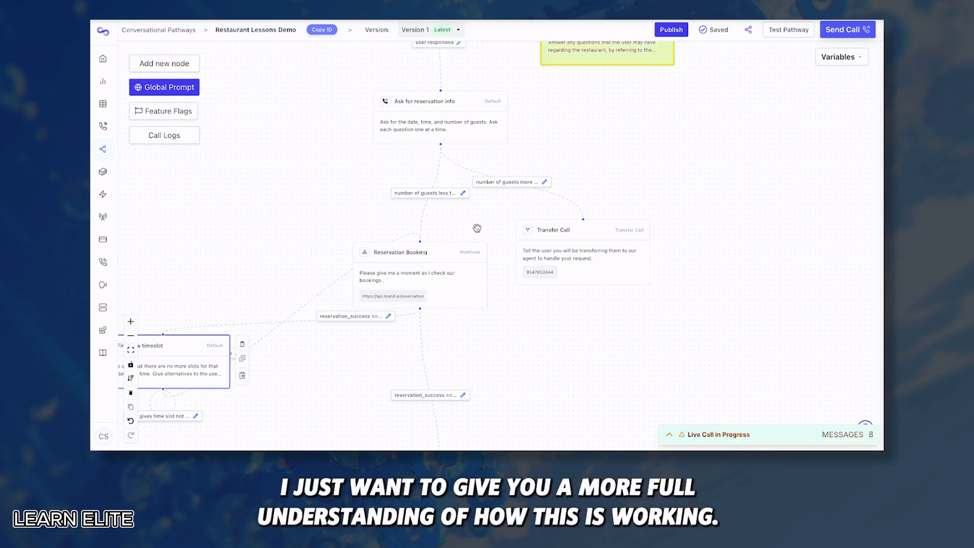
drag(477, 227, 478, 300)
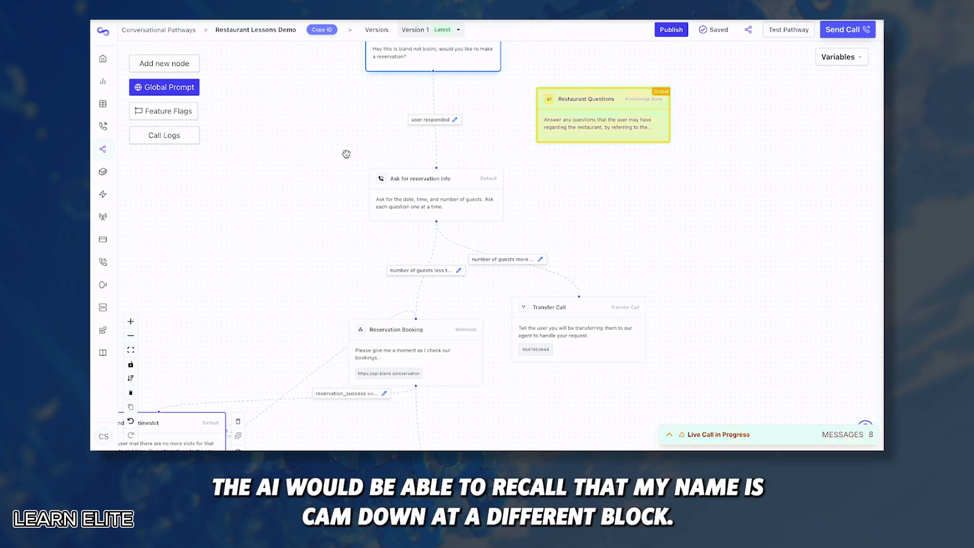
drag(305, 226, 287, 180)
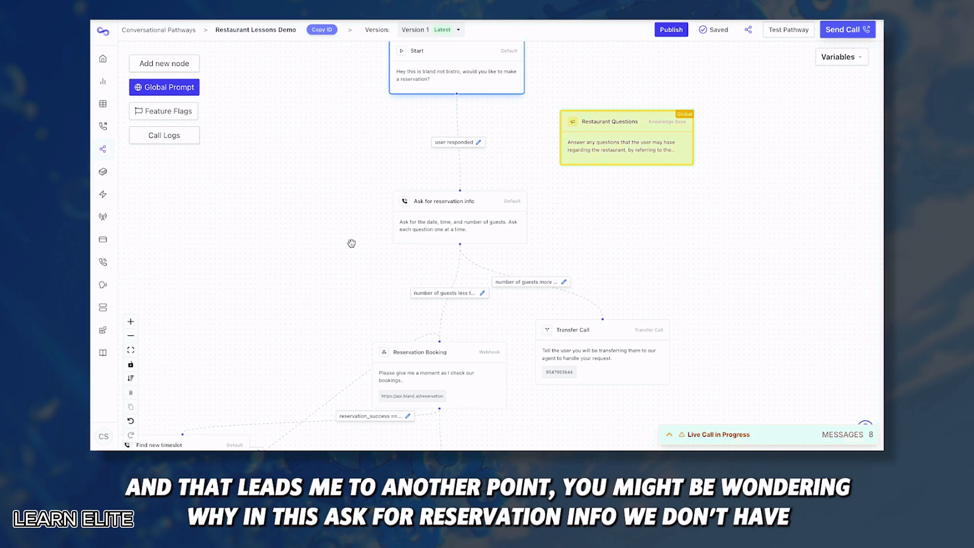
Open the Ask for reservation info node's settings and scroll to its extraction options
click(463, 240)
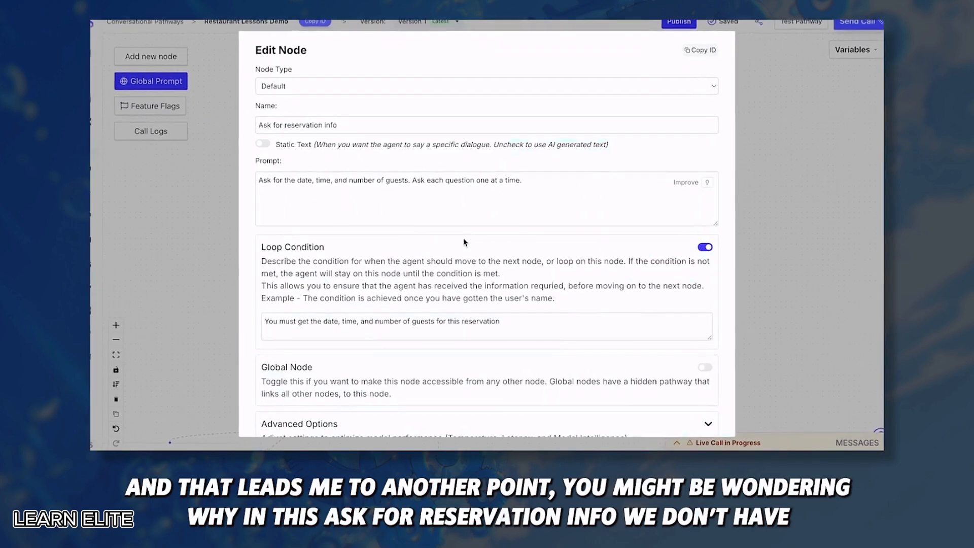
scroll(464, 243, down, 3)
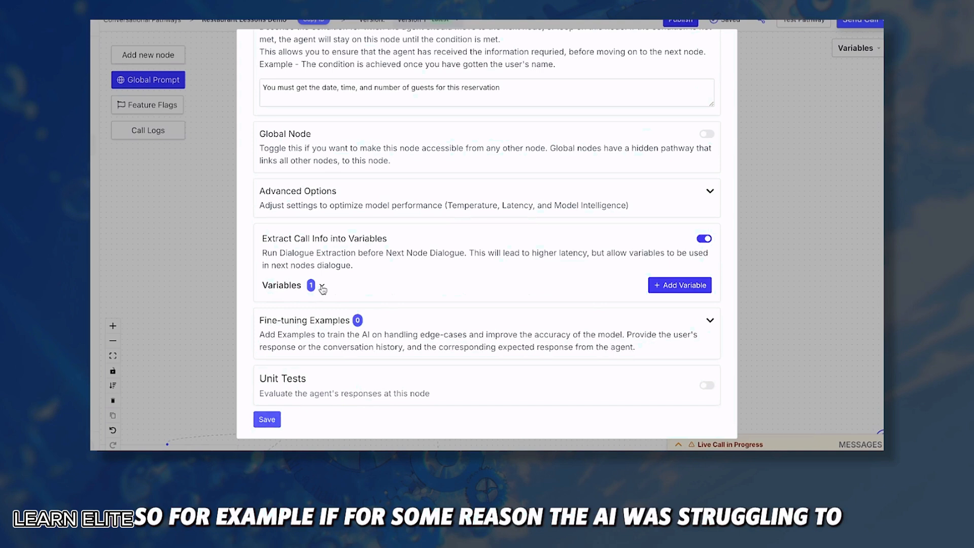
Turn on Extract Call Info into Variables and add a String variable named date
click(322, 286)
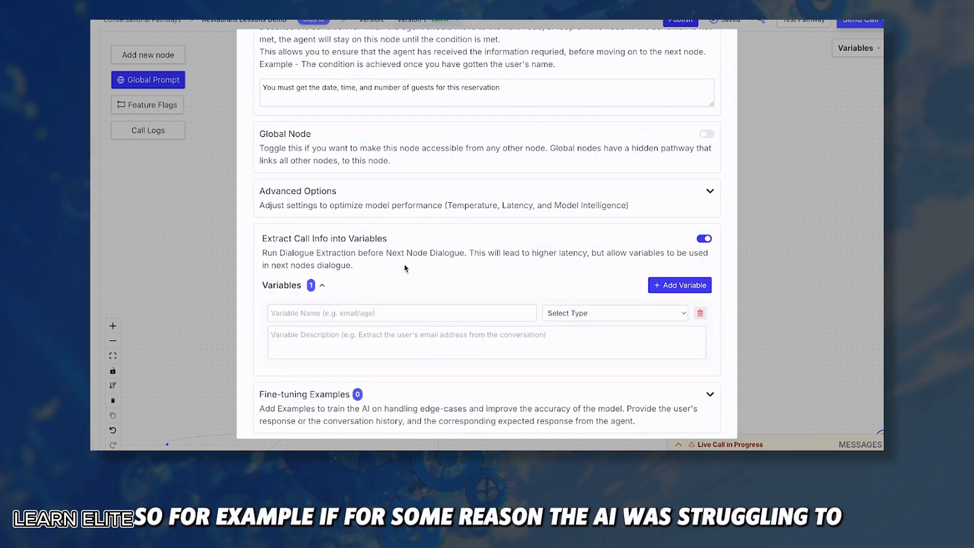
scroll(405, 268, down, 1)
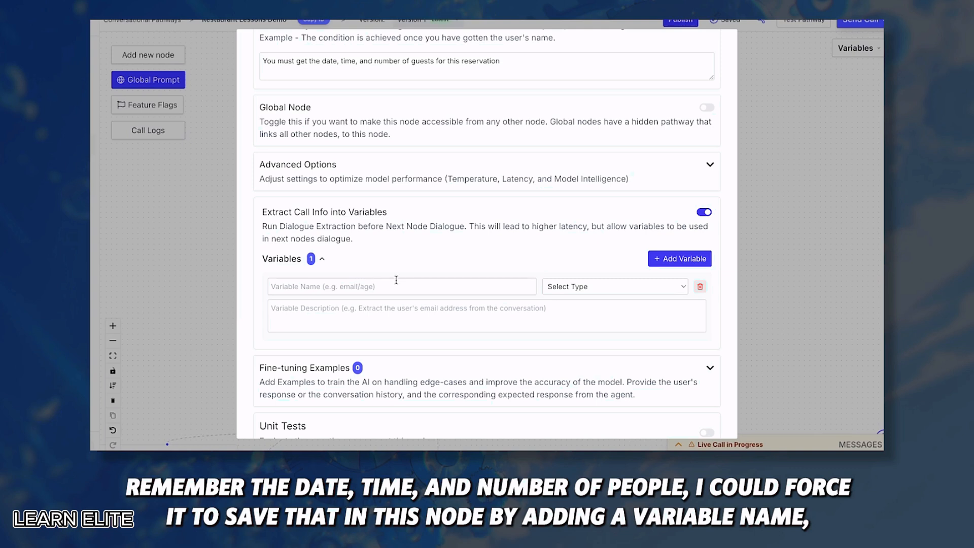
click(341, 287)
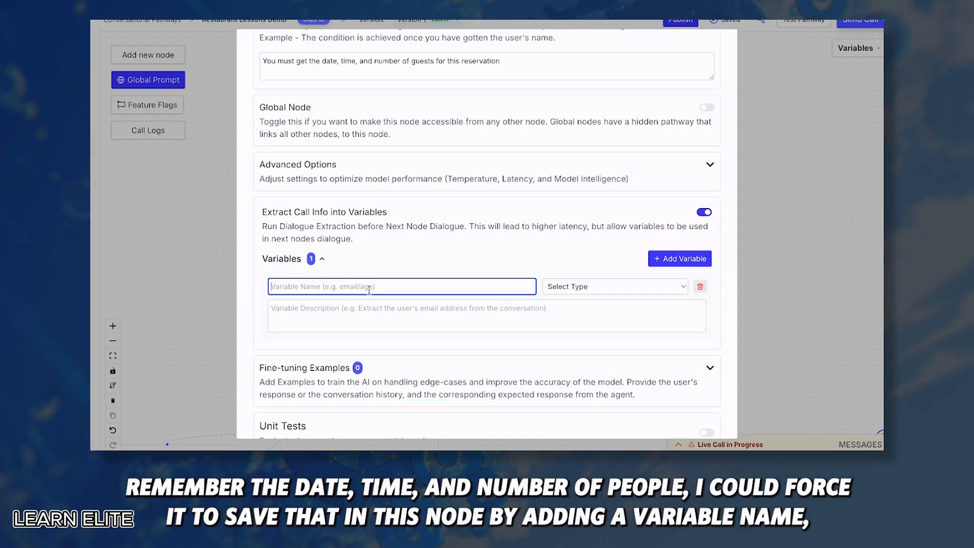
text(date)
click(593, 286)
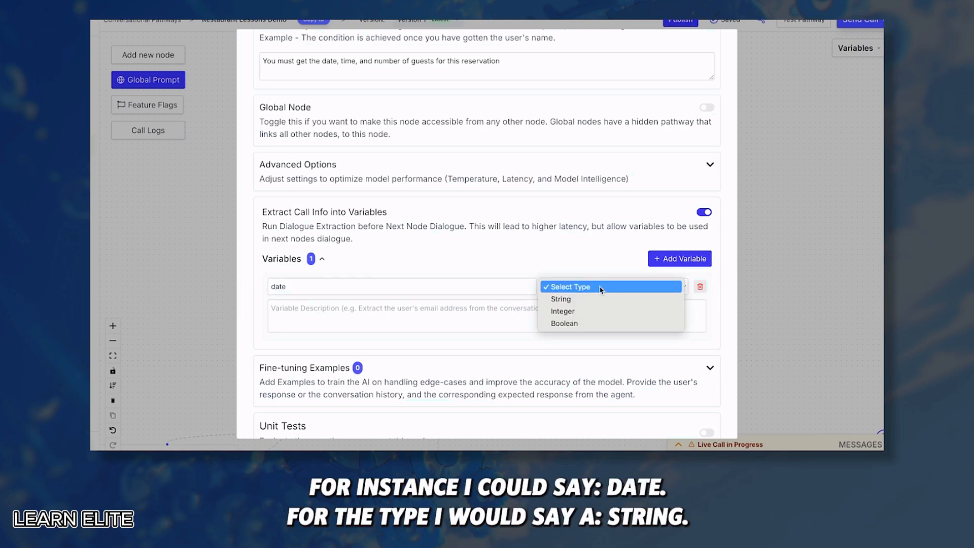
click(565, 299)
click(576, 287)
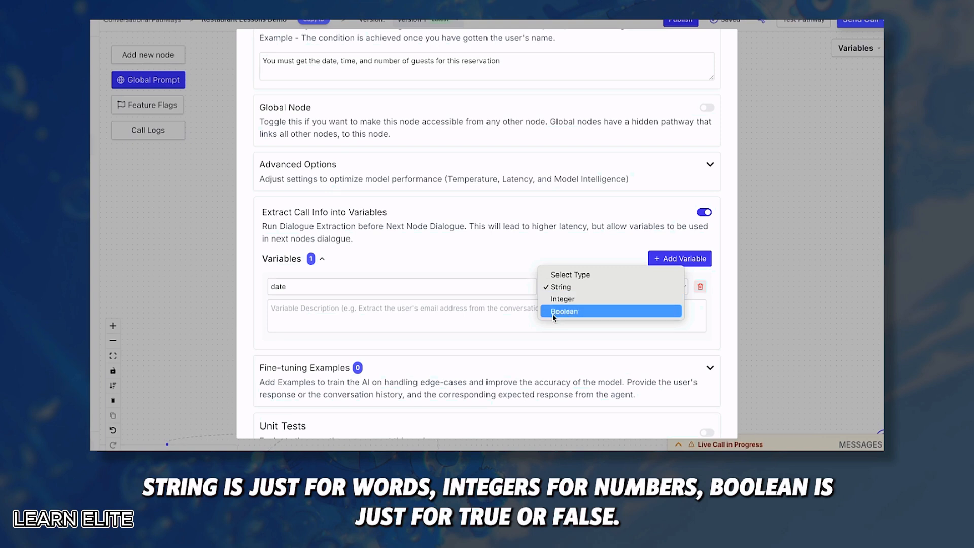
Describe the date variable as extracting the desired reservation date from the conversation
click(335, 314)
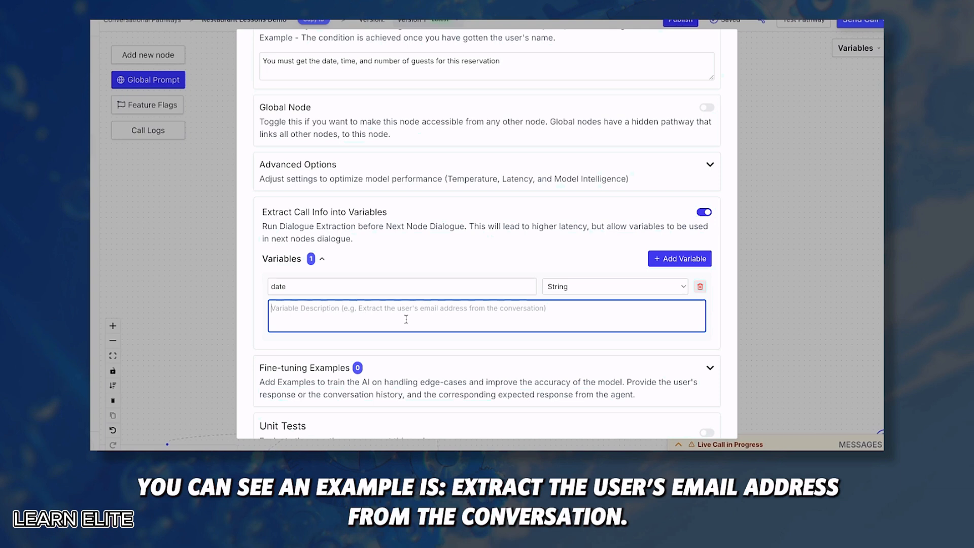
text(Extract th)
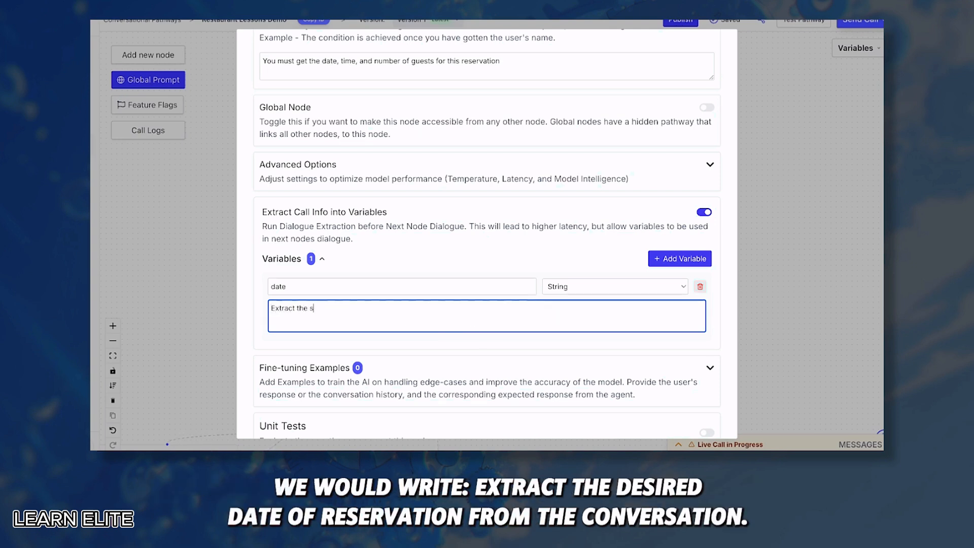
text(e desired date of reservca)
key(BackSpace)
key(BackSpace)
text(ation from the conversation)
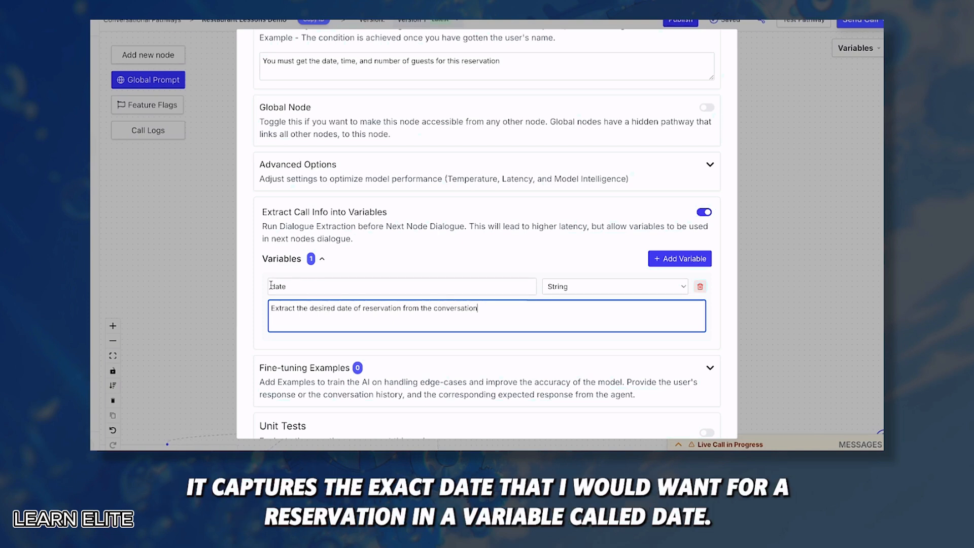
drag(488, 226, 587, 226)
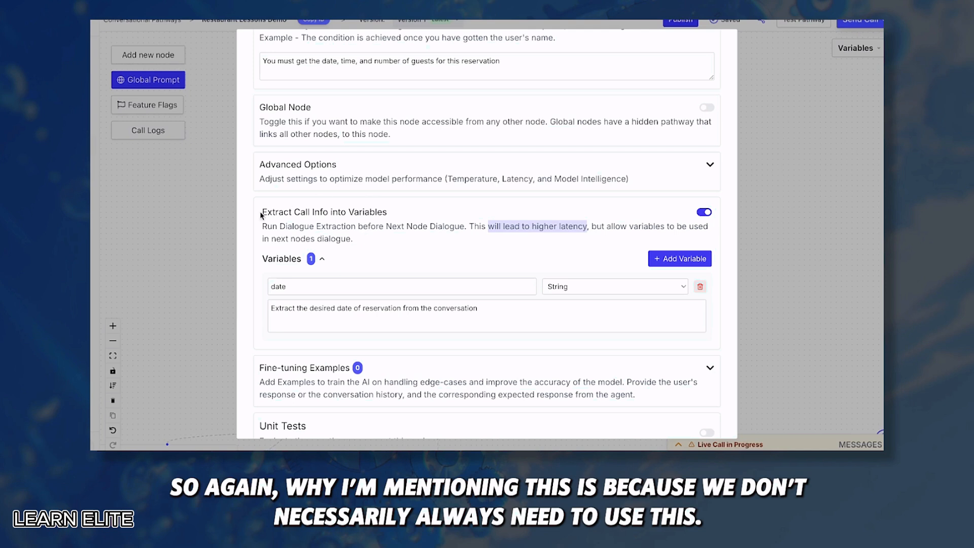
drag(261, 211, 403, 210)
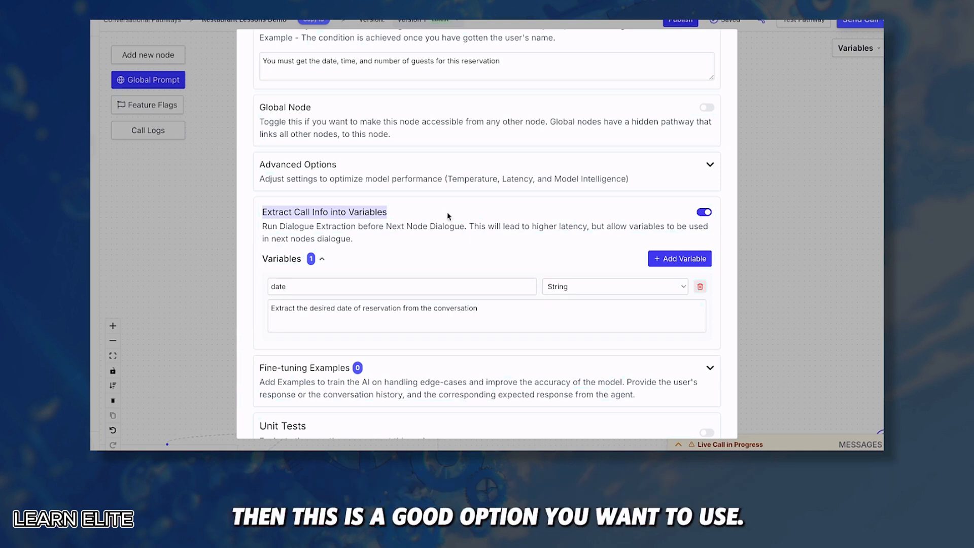
Add Integer variable number_of_people, 'Extract the number of people needed for reservation', then turn extraction off
click(675, 260)
click(377, 361)
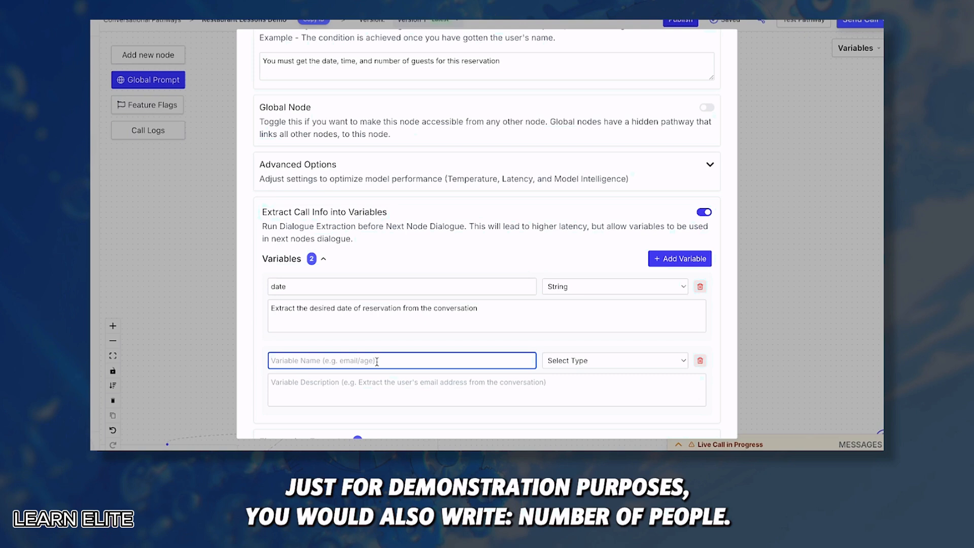
text(number_of_people)
text(Extract the )
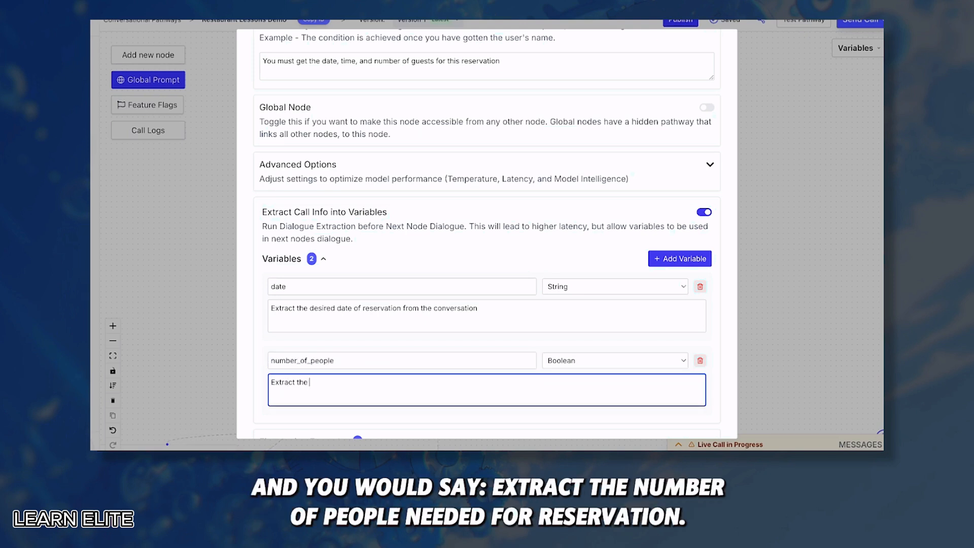
text(number of people need)
text(ed for reservation)
click(553, 361)
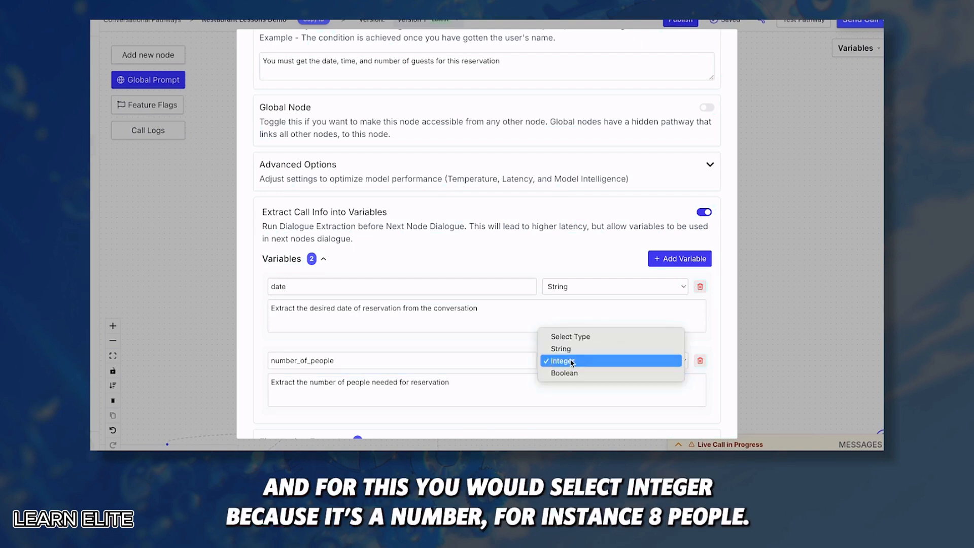
click(572, 361)
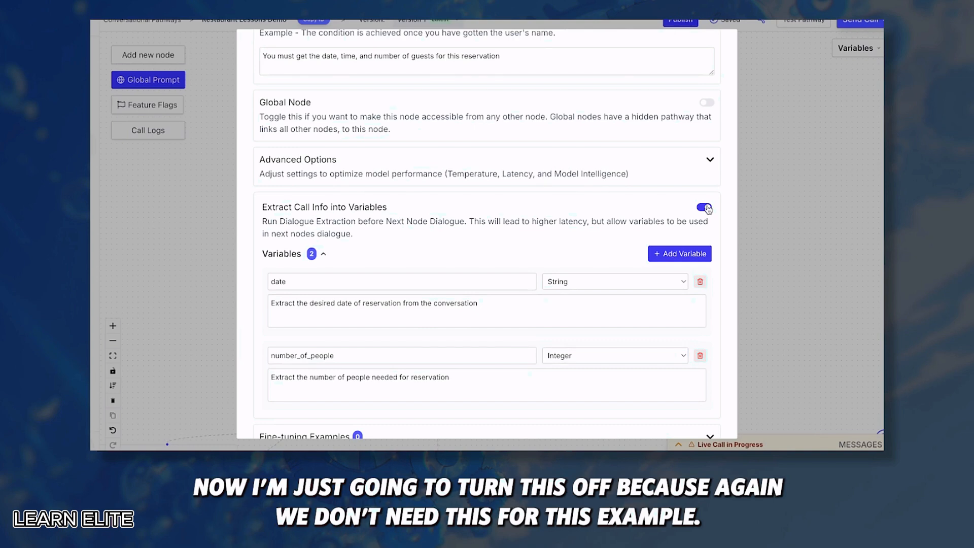
click(705, 213)
scroll(446, 298, up, 5)
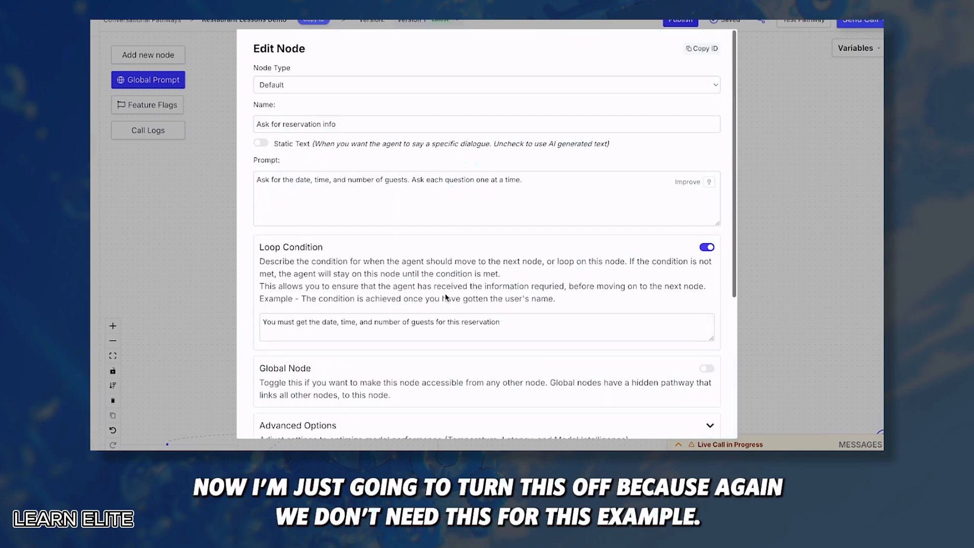
Open the Reservation Booking webhook node's settings from the canvas
scroll(446, 294, down, 3)
scroll(445, 294, down, 1)
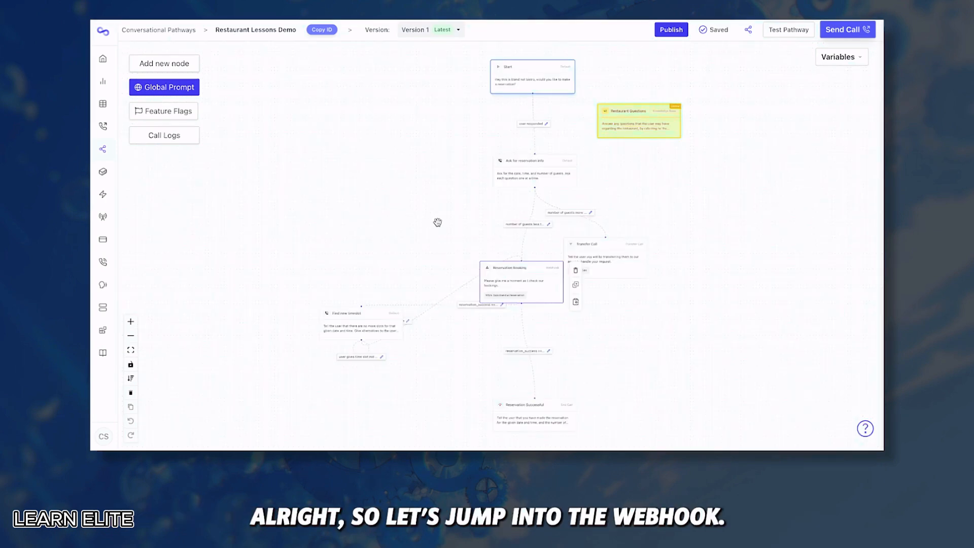
click(526, 263)
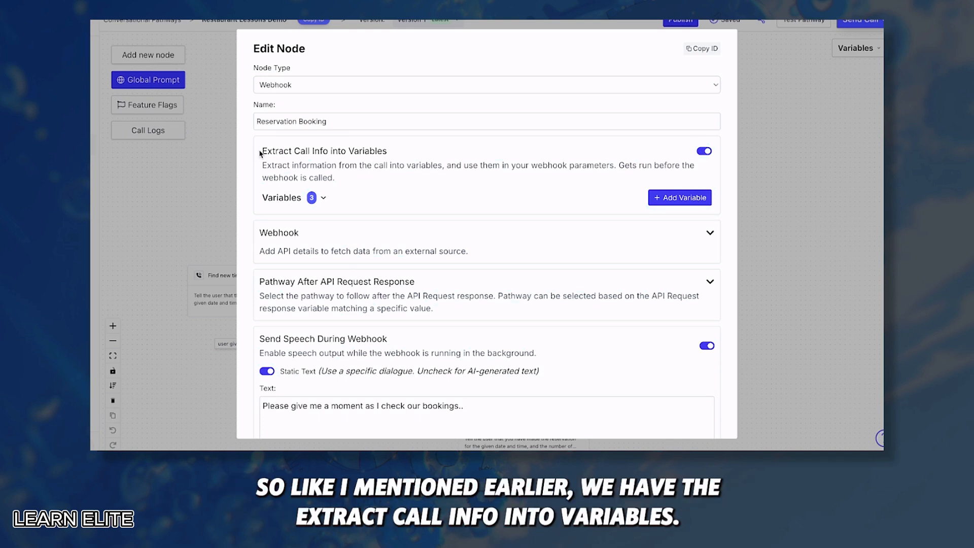
Expand the Reservation Booking node's extraction variables to view date, time and number_of_people
drag(261, 151, 395, 156)
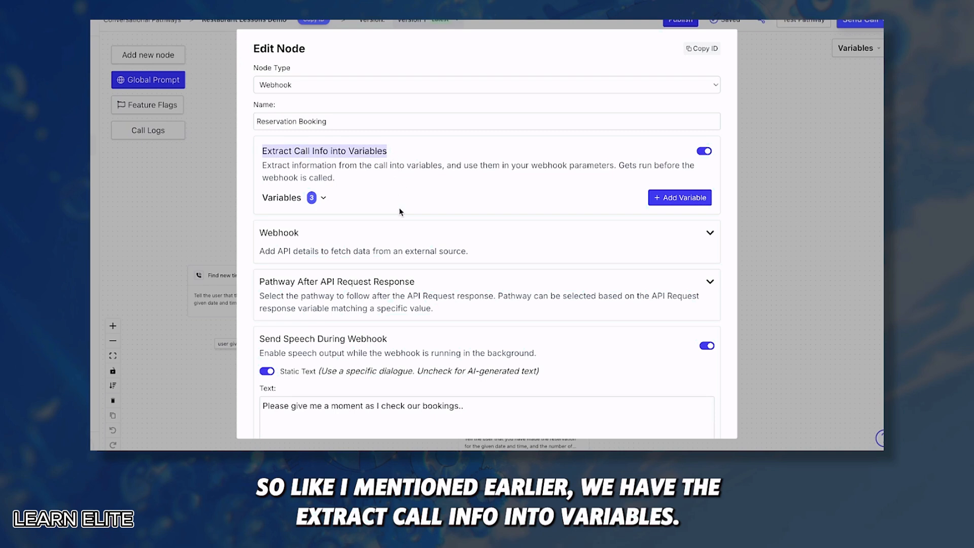
click(321, 200)
scroll(364, 279, down, 1)
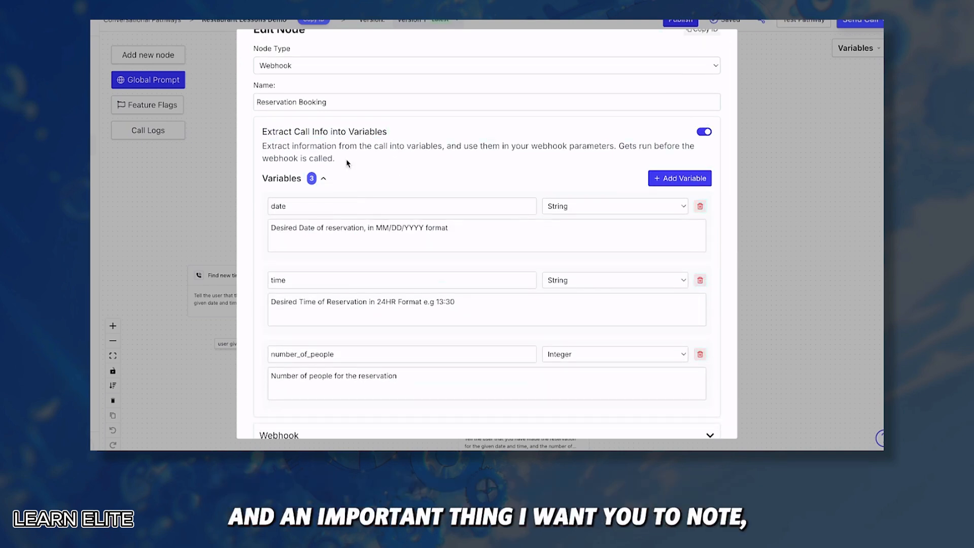
drag(618, 146, 617, 159)
click(617, 155)
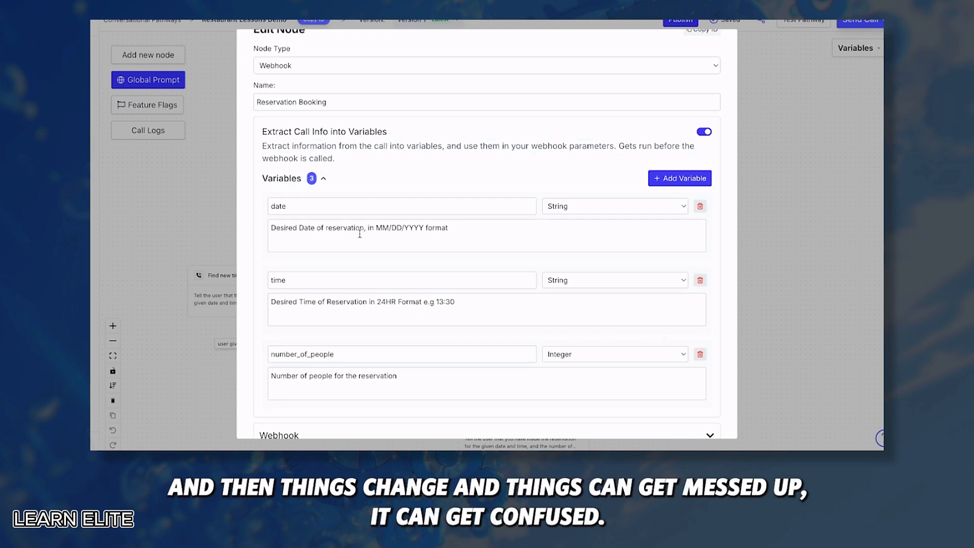
scroll(359, 234, down, 1)
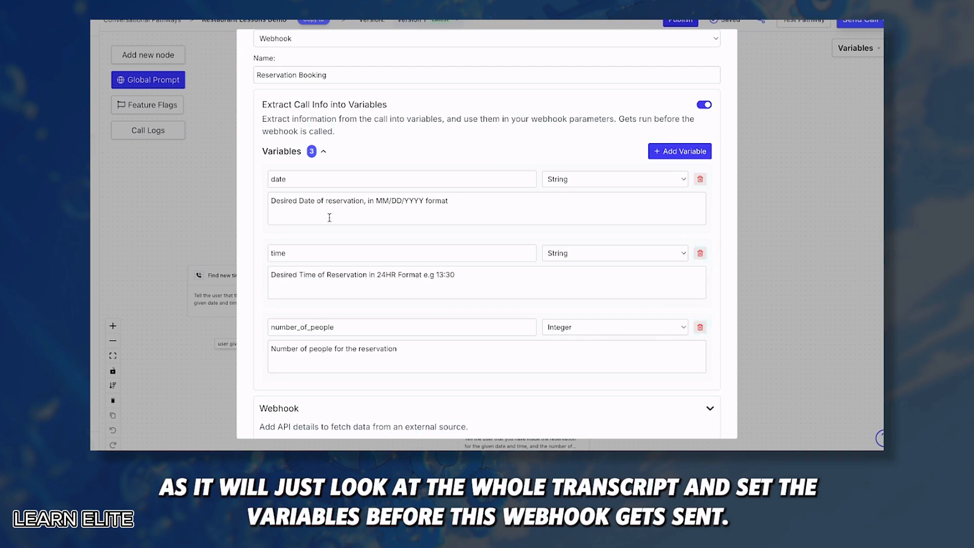
scroll(329, 217, down, 3)
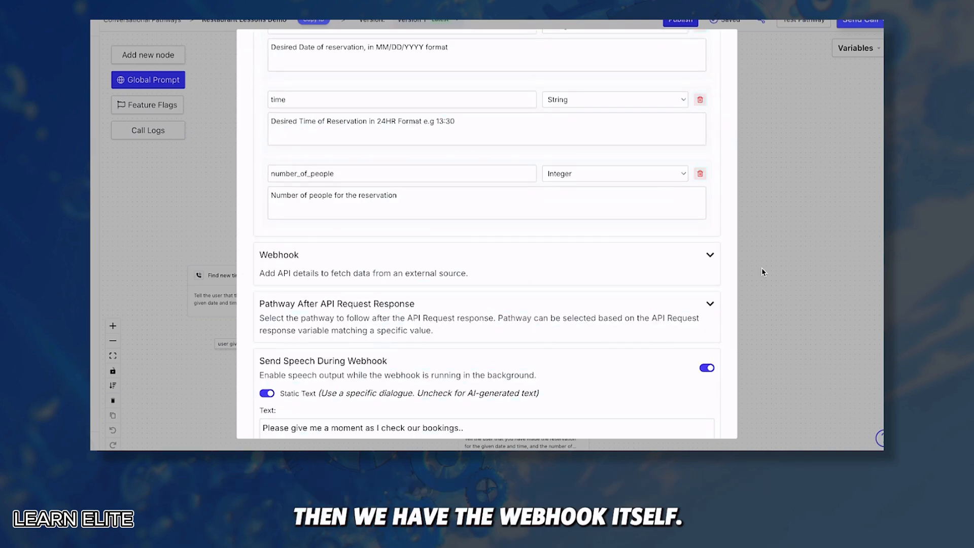
double_click(283, 273)
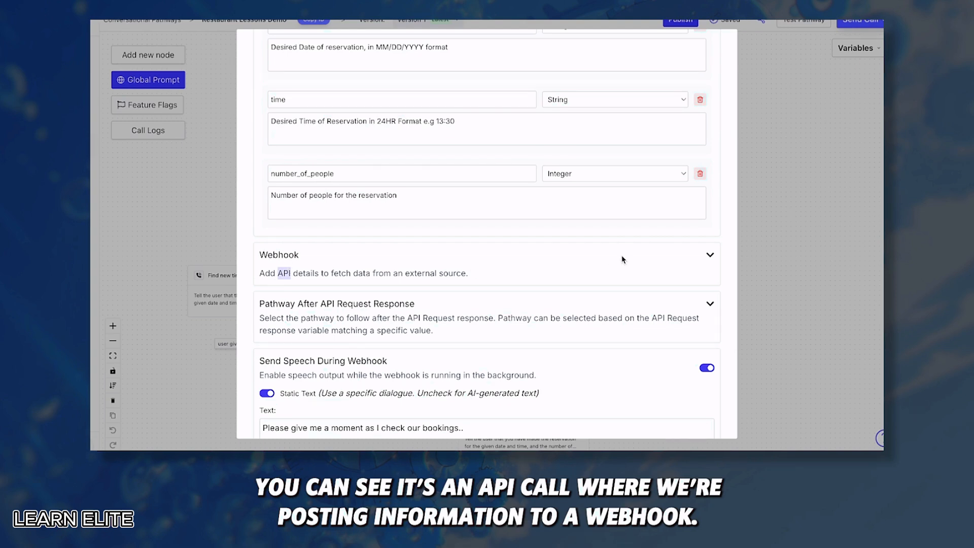
click(709, 262)
scroll(485, 264, down, 2)
click(485, 263)
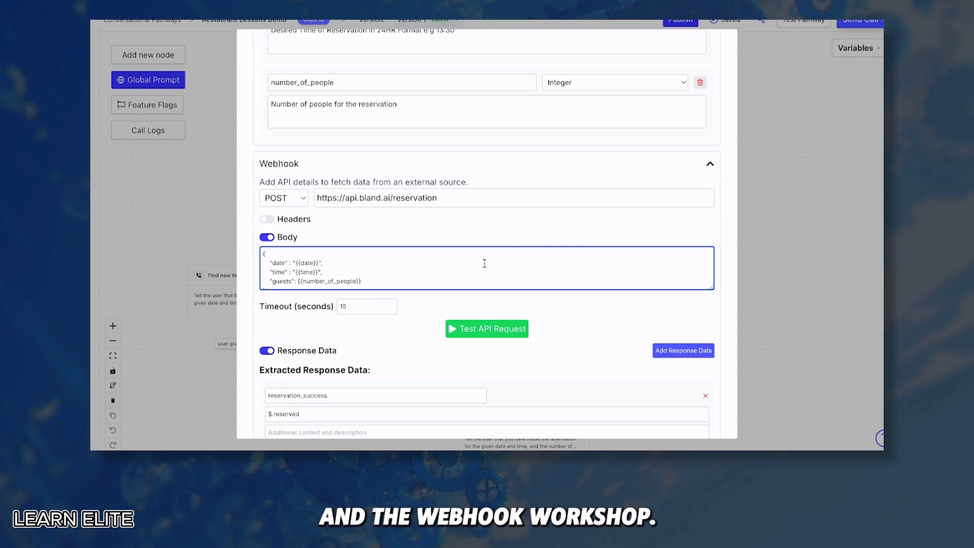
click(298, 198)
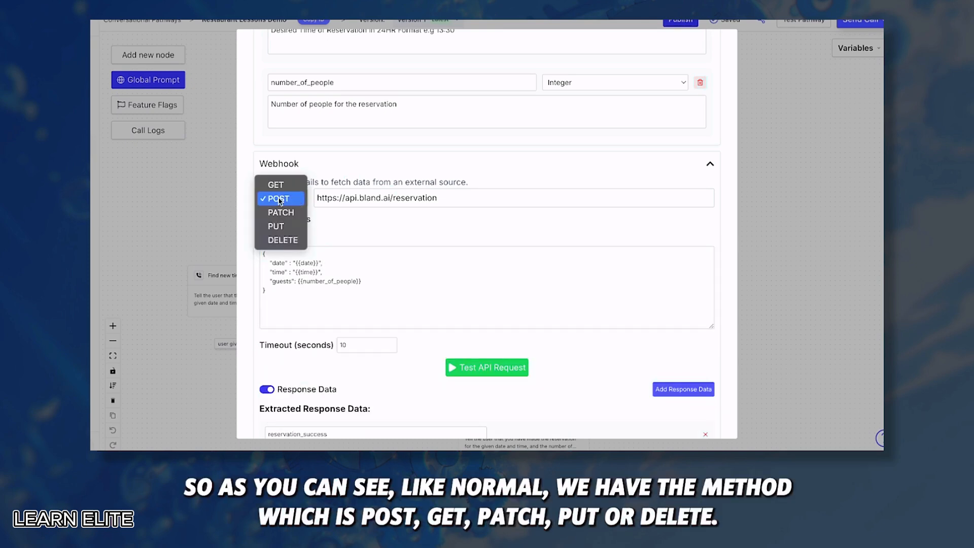
click(333, 168)
drag(448, 197, 315, 197)
click(339, 168)
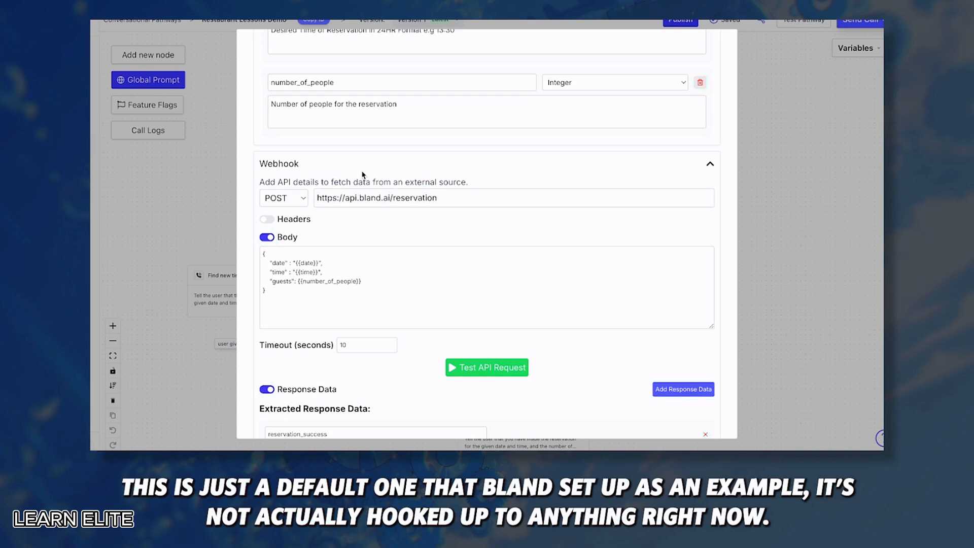
click(266, 291)
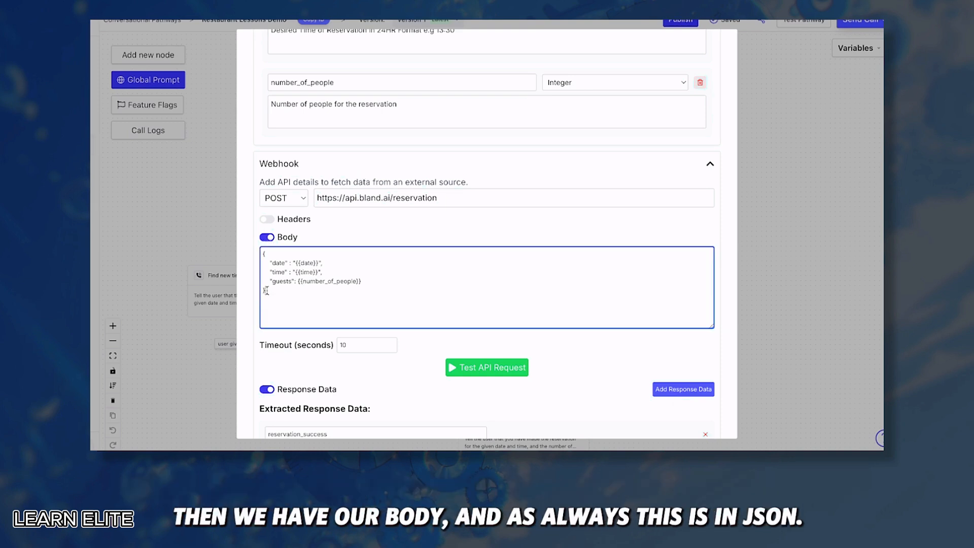
drag(266, 291, 293, 263)
click(269, 263)
click(321, 263)
scroll(333, 264, up, 3)
scroll(333, 265, up, 1)
drag(308, 138, 269, 139)
scroll(319, 362, down, 2)
drag(302, 362, 266, 337)
scroll(327, 365, down, 1)
click(366, 346)
drag(367, 347, 273, 347)
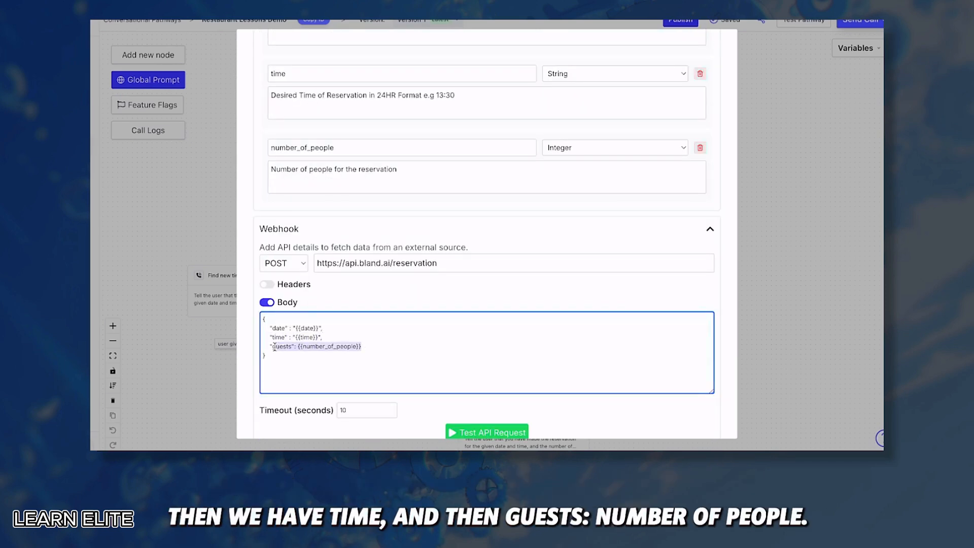
scroll(391, 346, up, 4)
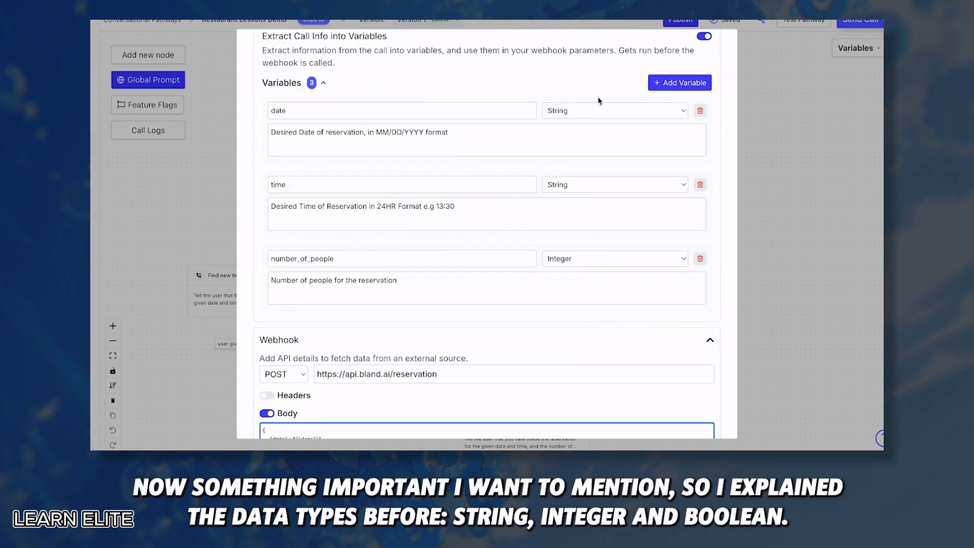
click(583, 113)
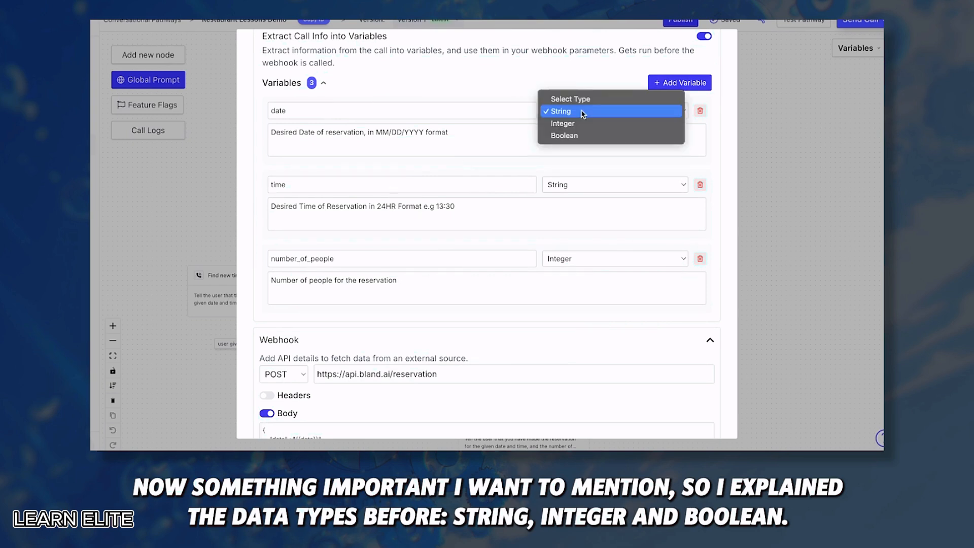
click(507, 96)
click(434, 140)
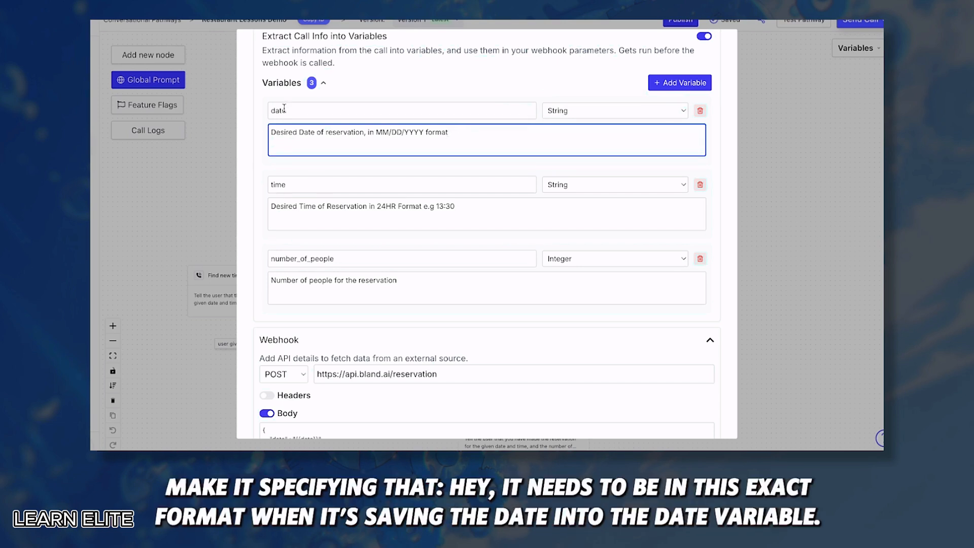
drag(377, 131, 424, 132)
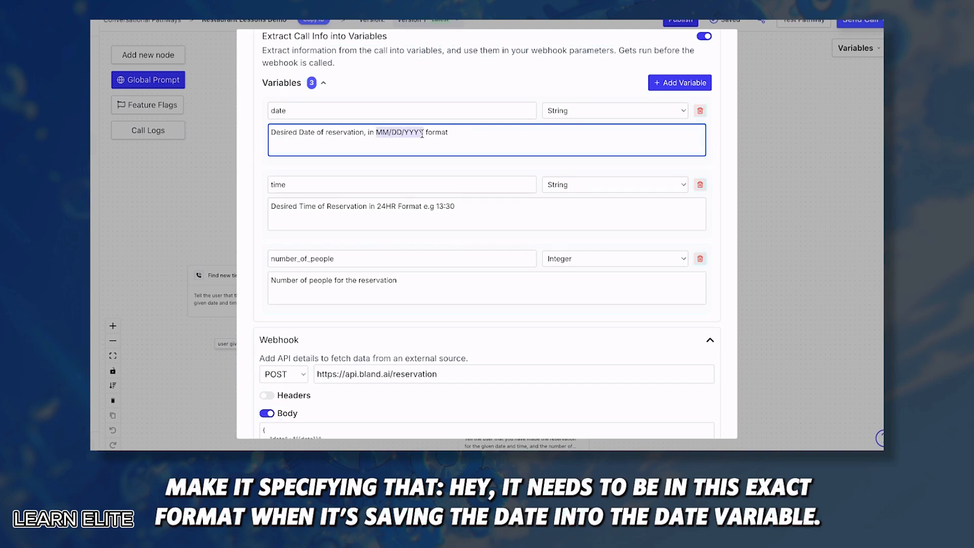
click(387, 150)
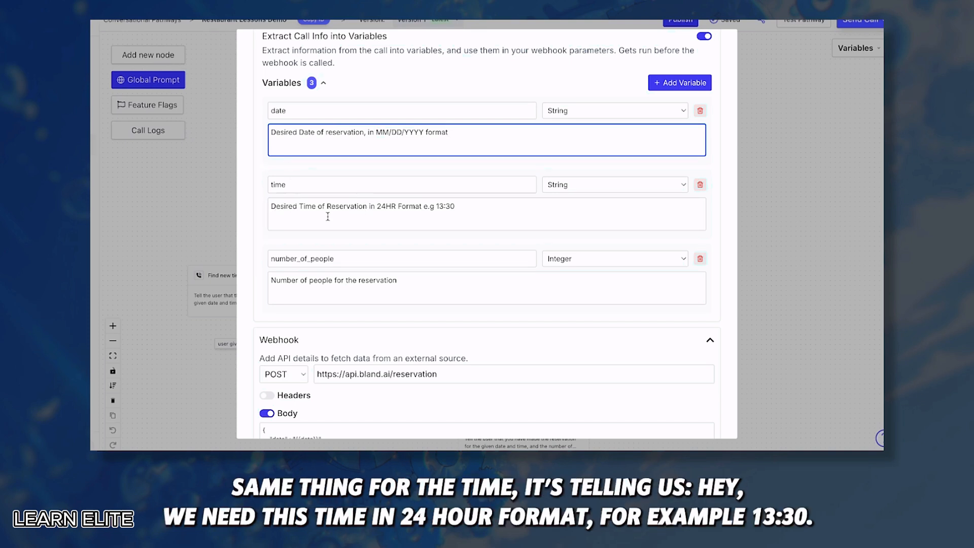
drag(458, 206, 436, 205)
click(486, 222)
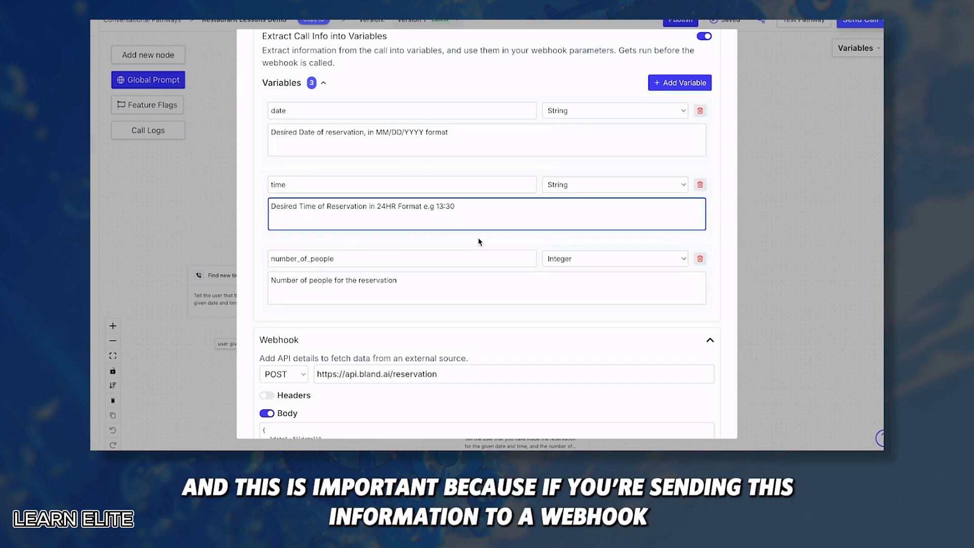
drag(458, 206, 436, 206)
click(470, 206)
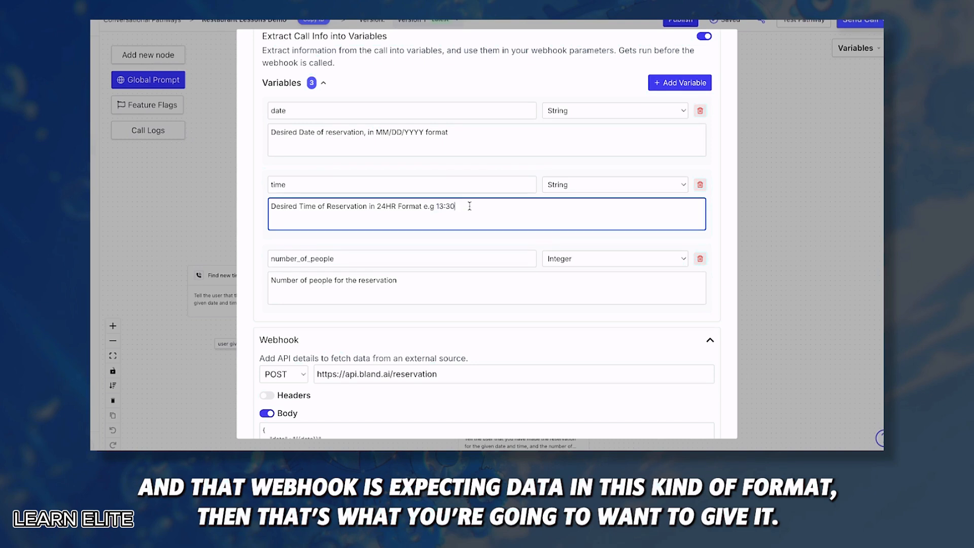
scroll(469, 206, down, 5)
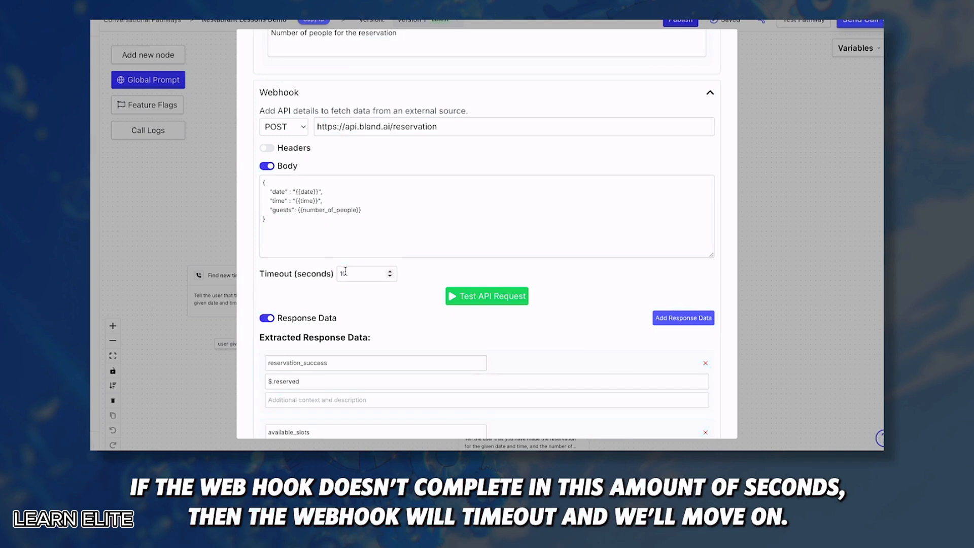
scroll(345, 273, down, 2)
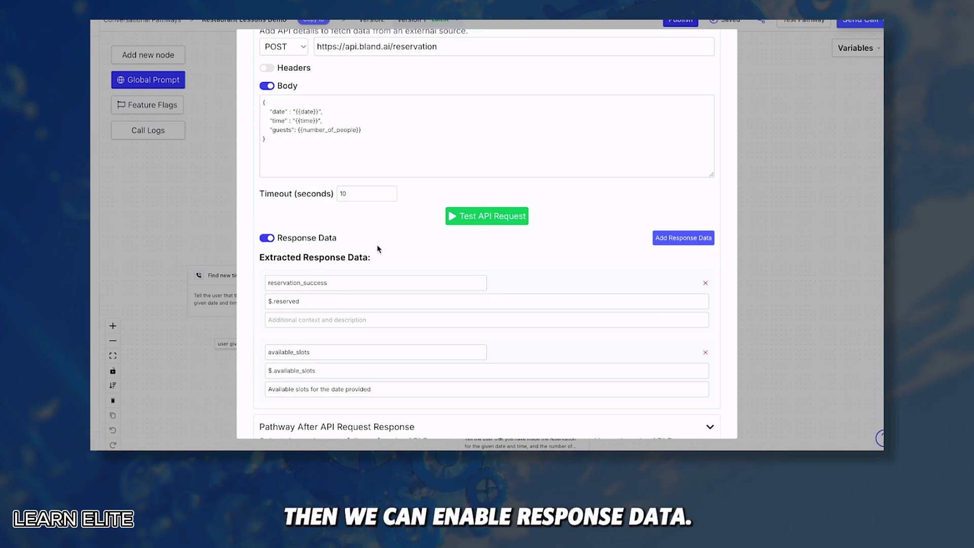
scroll(287, 201, down, 1)
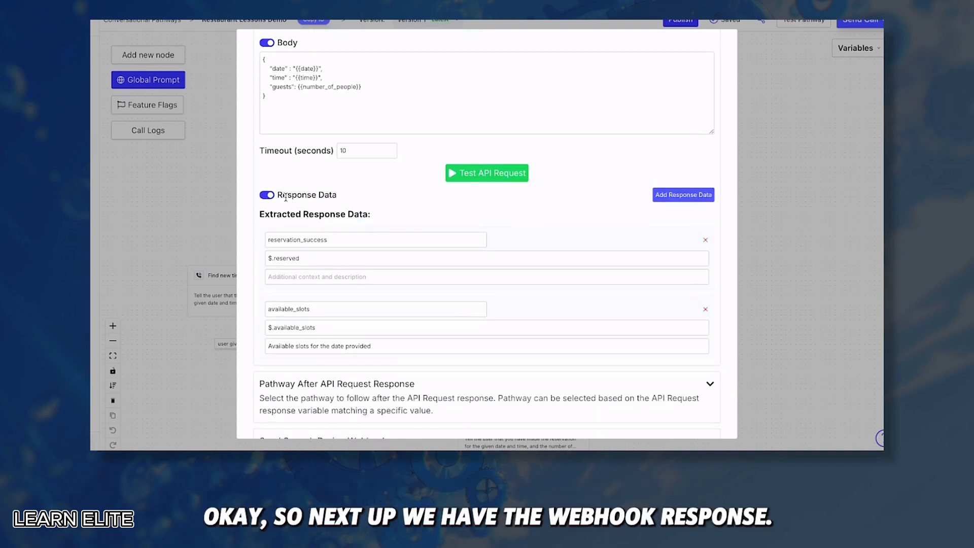
scroll(361, 192, up, 2)
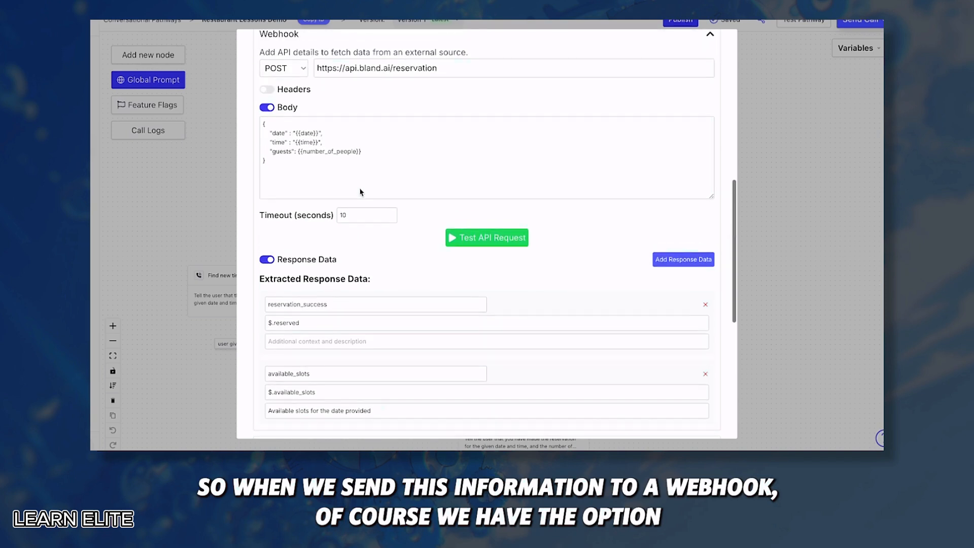
click(272, 163)
key(ctrl+a)
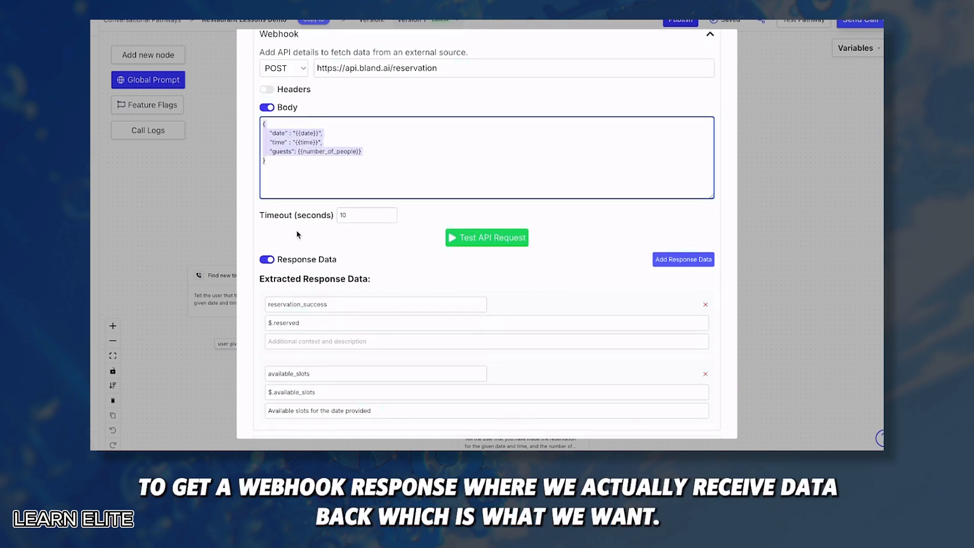
scroll(298, 234, down, 1)
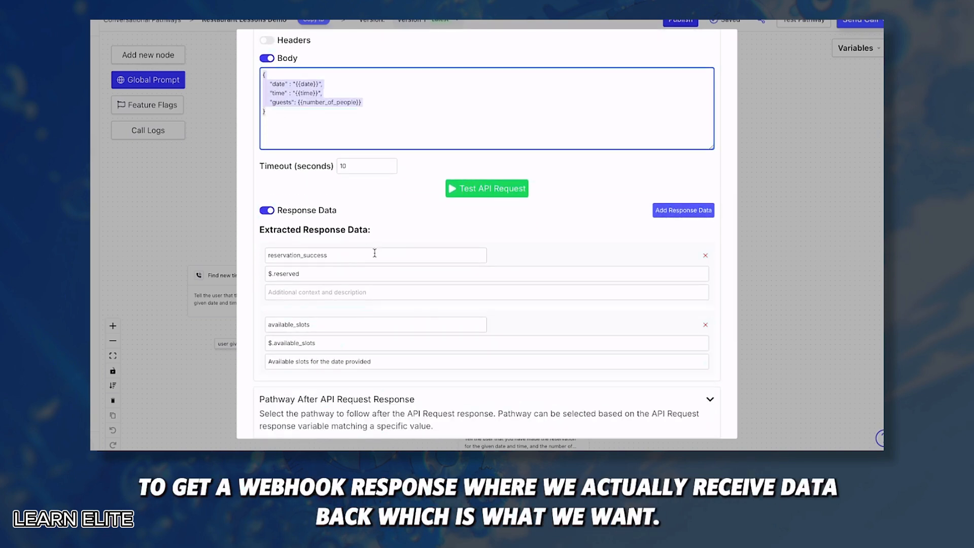
scroll(374, 254, down, 1)
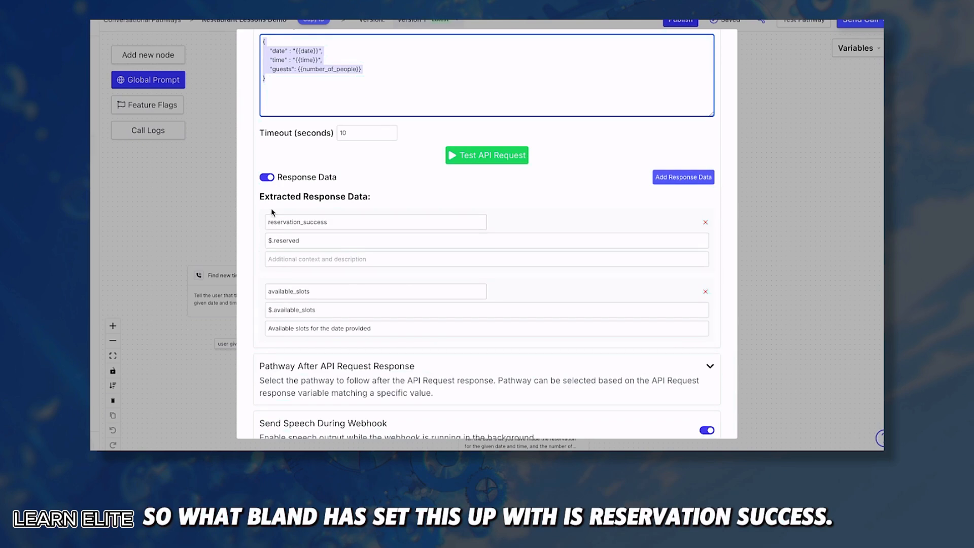
click(332, 222)
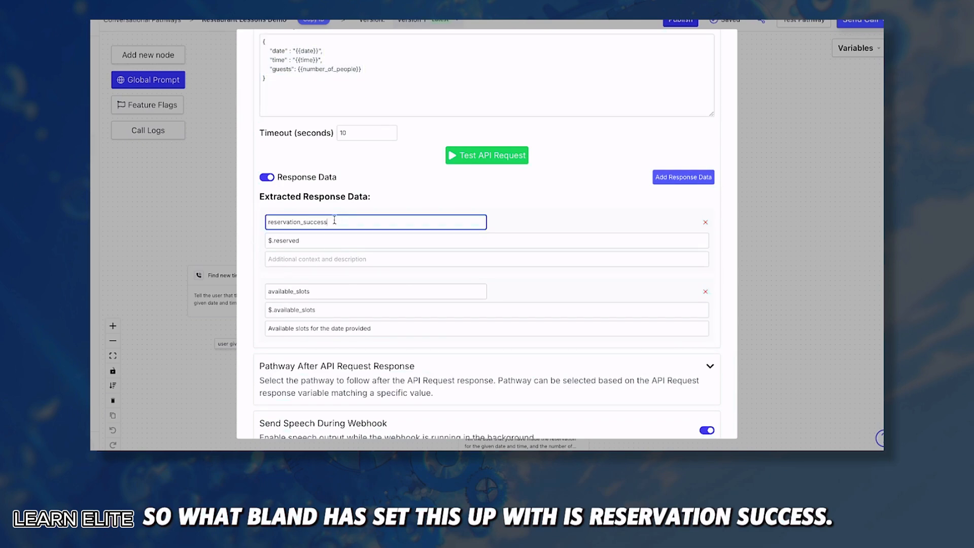
double_click(332, 222)
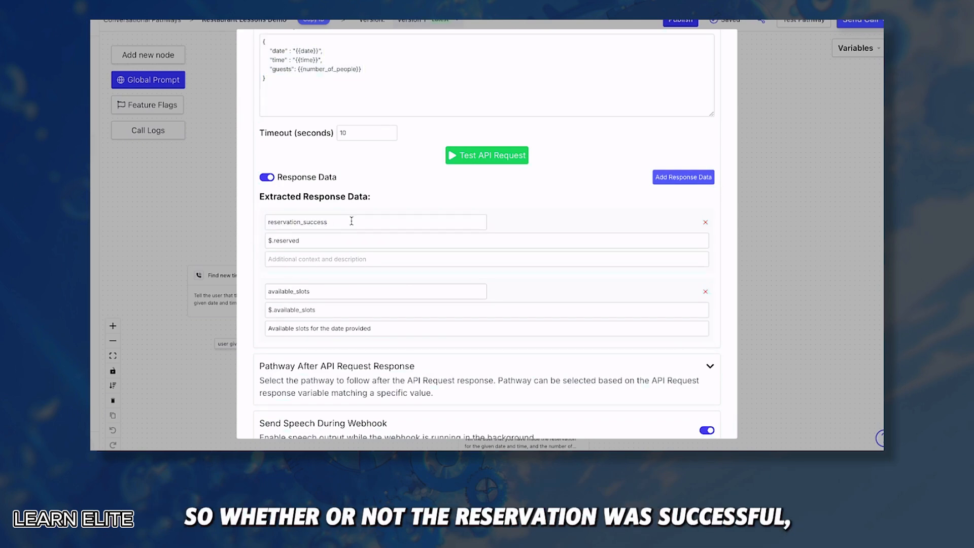
drag(351, 221, 257, 222)
click(257, 223)
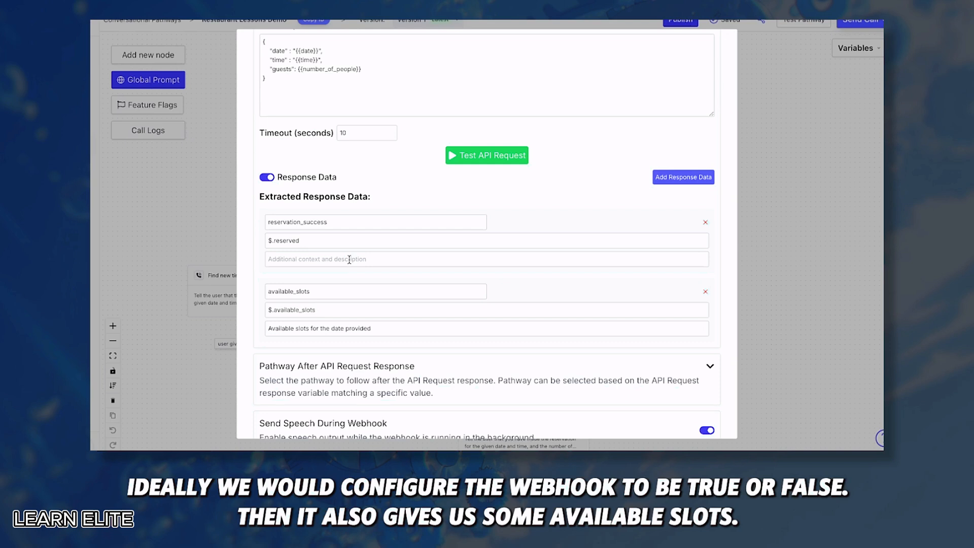
scroll(347, 259, down, 1)
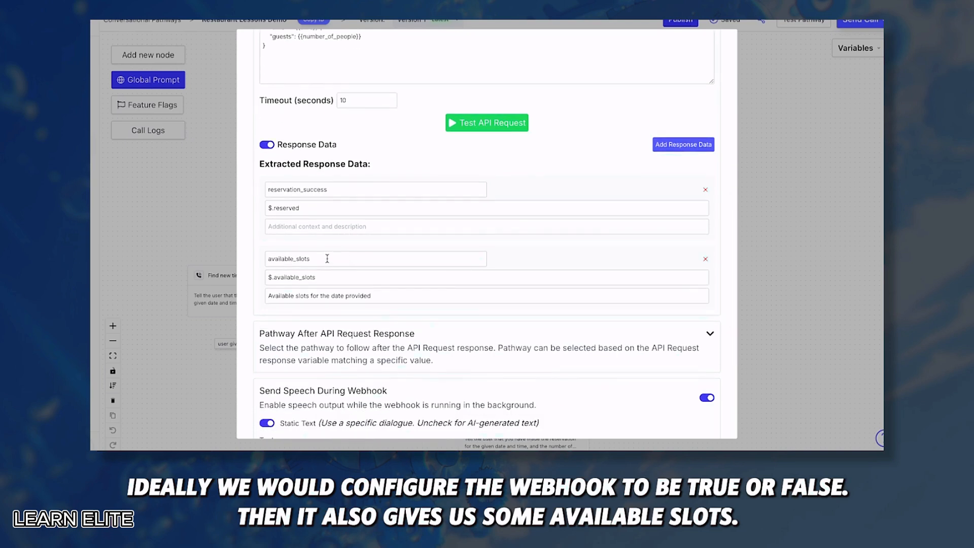
drag(328, 259, 257, 259)
click(257, 259)
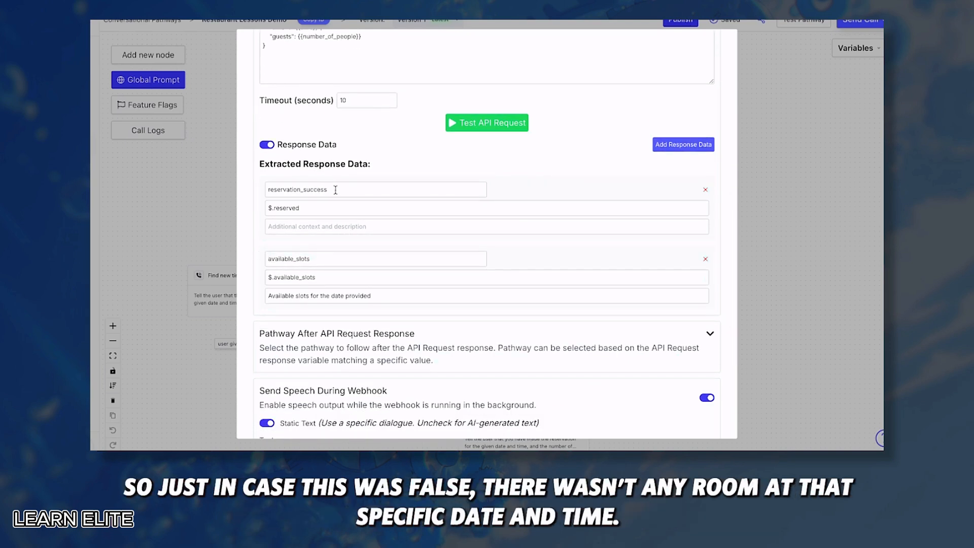
drag(335, 190, 262, 189)
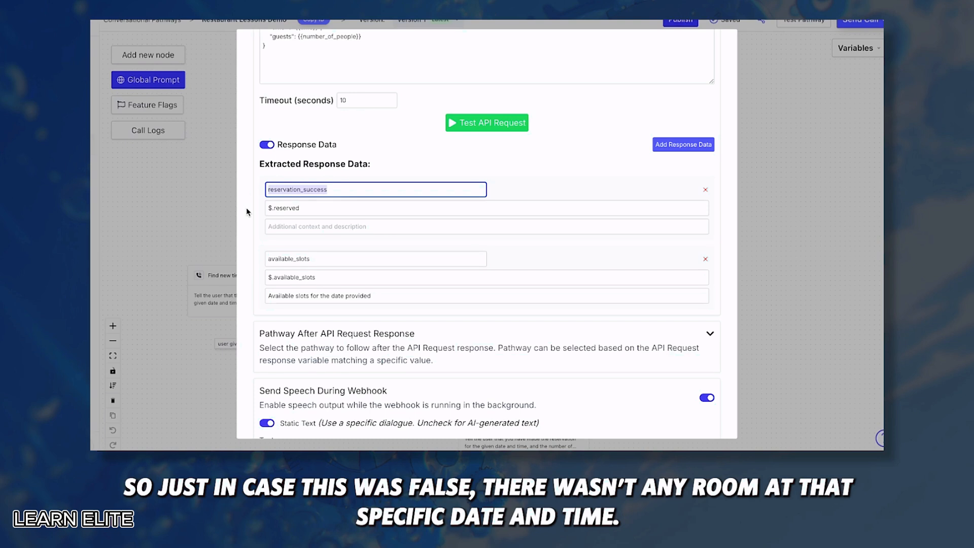
drag(311, 259, 255, 261)
click(254, 260)
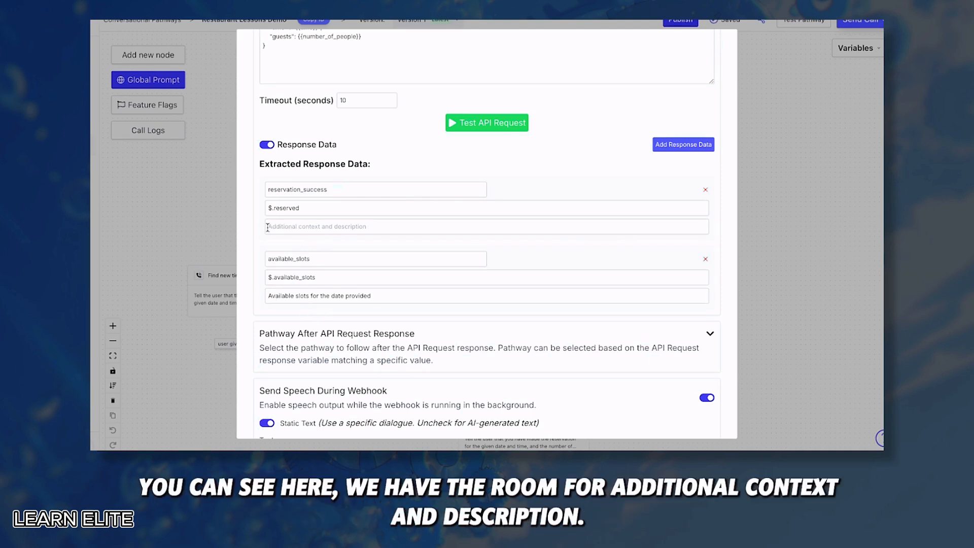
click(269, 295)
drag(269, 295, 377, 298)
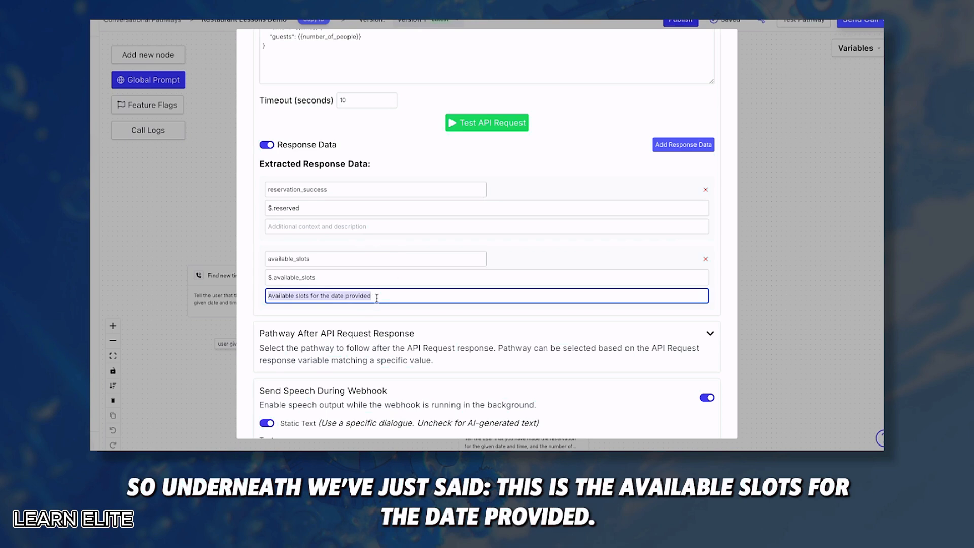
click(372, 314)
scroll(371, 314, down, 3)
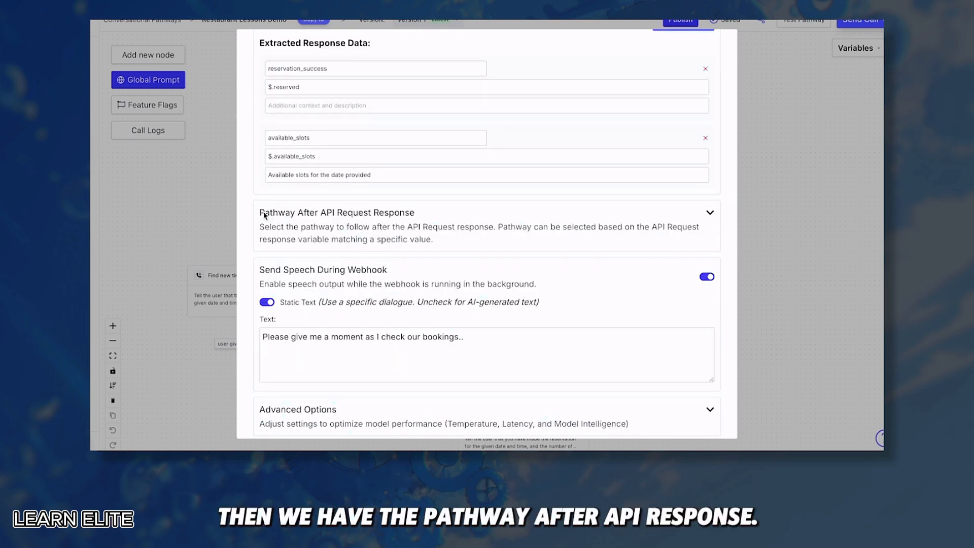
Expand Pathway After API Request Response and route reservation_success equals true to Reservation Successful
drag(264, 215, 422, 217)
click(425, 217)
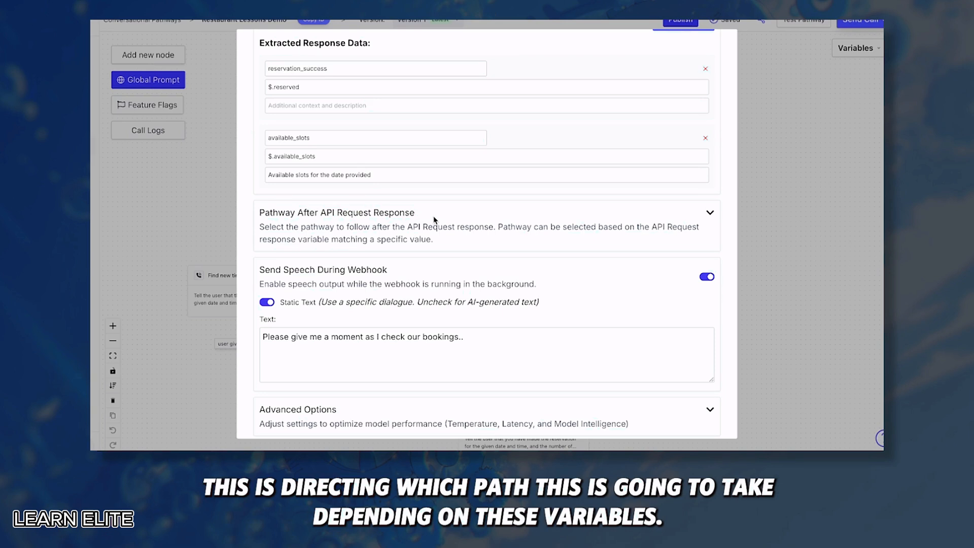
click(436, 216)
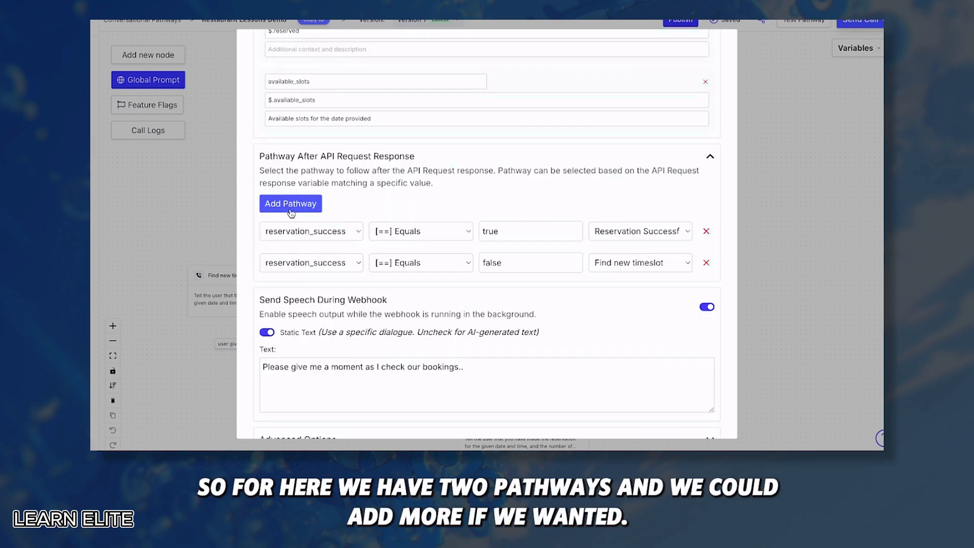
click(331, 235)
click(329, 235)
click(330, 235)
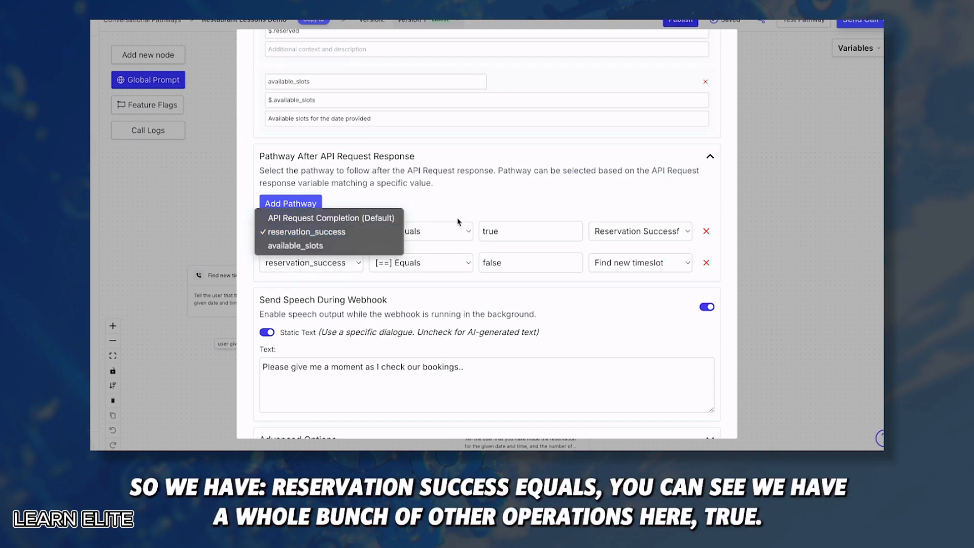
click(423, 232)
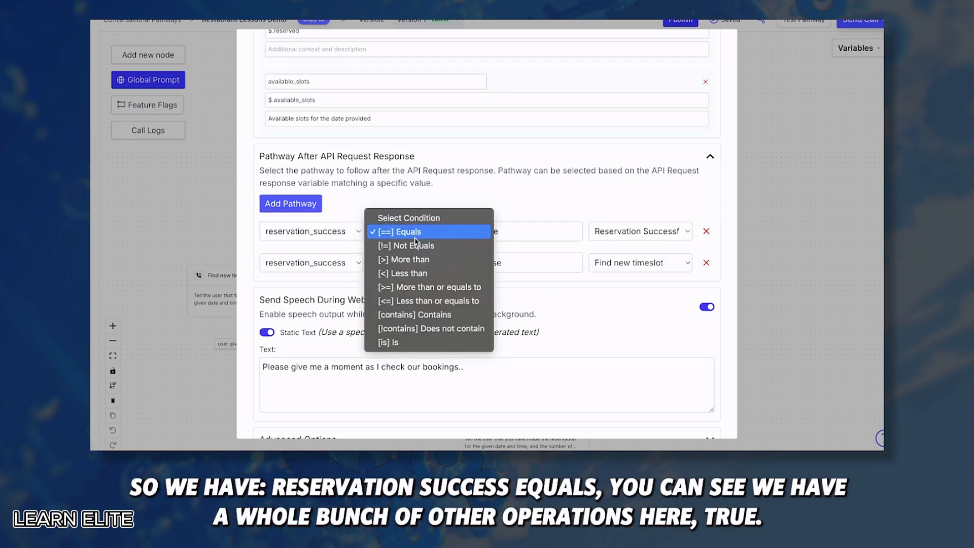
click(517, 233)
click(627, 232)
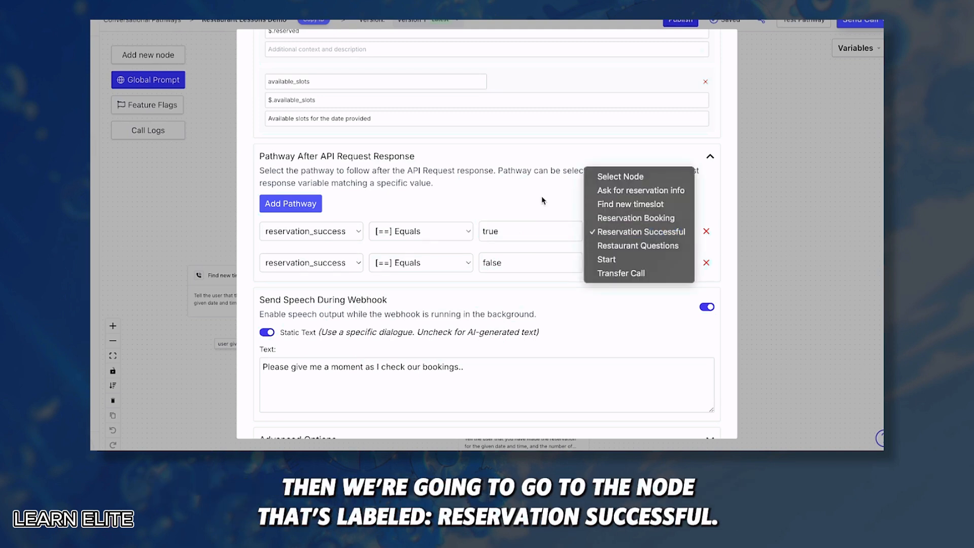
click(544, 198)
click(626, 230)
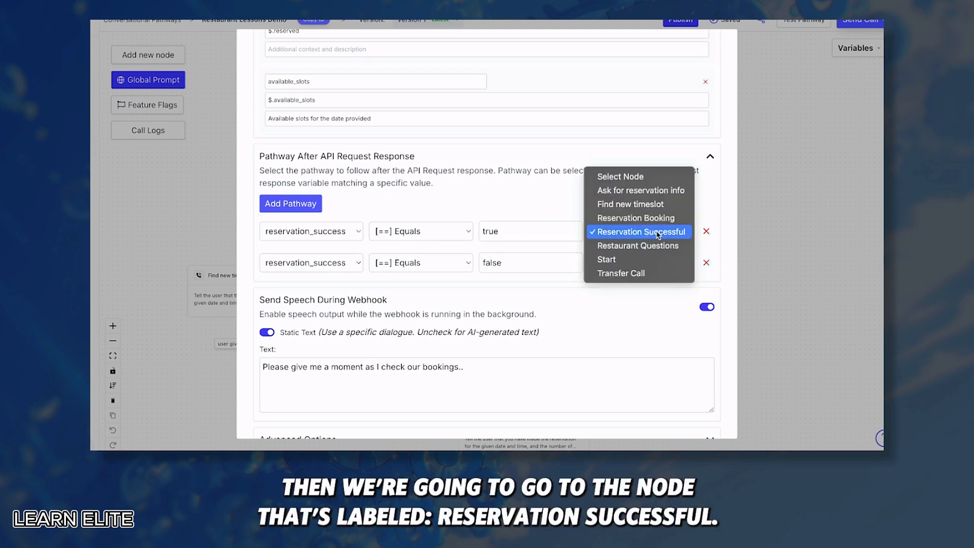
click(651, 232)
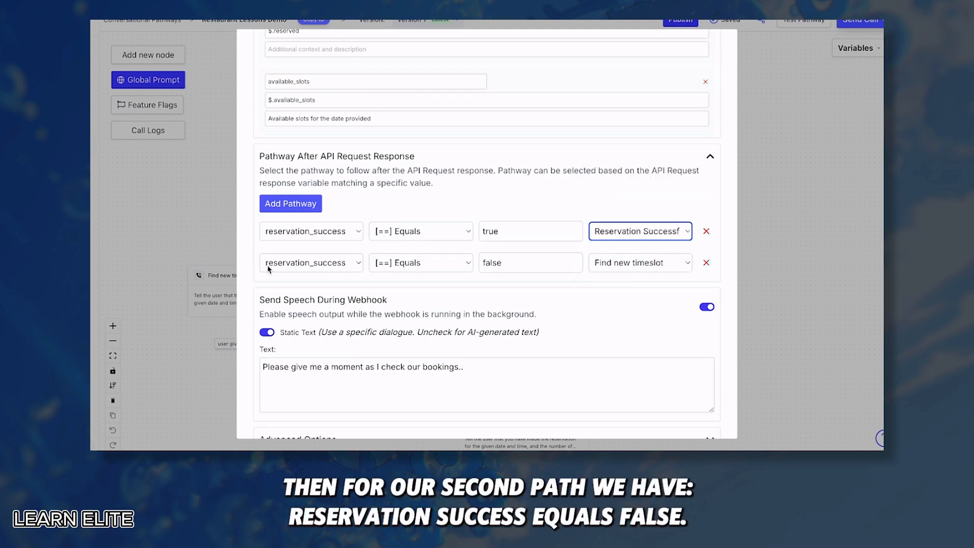
Route reservation_success equals false to the Find new timeslot node
click(333, 269)
click(333, 268)
click(381, 264)
click(382, 270)
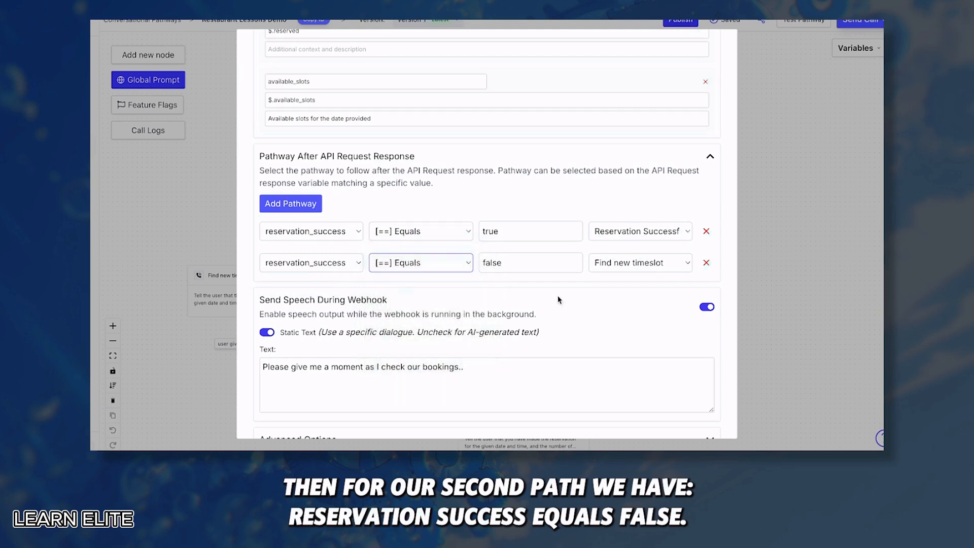
click(528, 263)
click(626, 267)
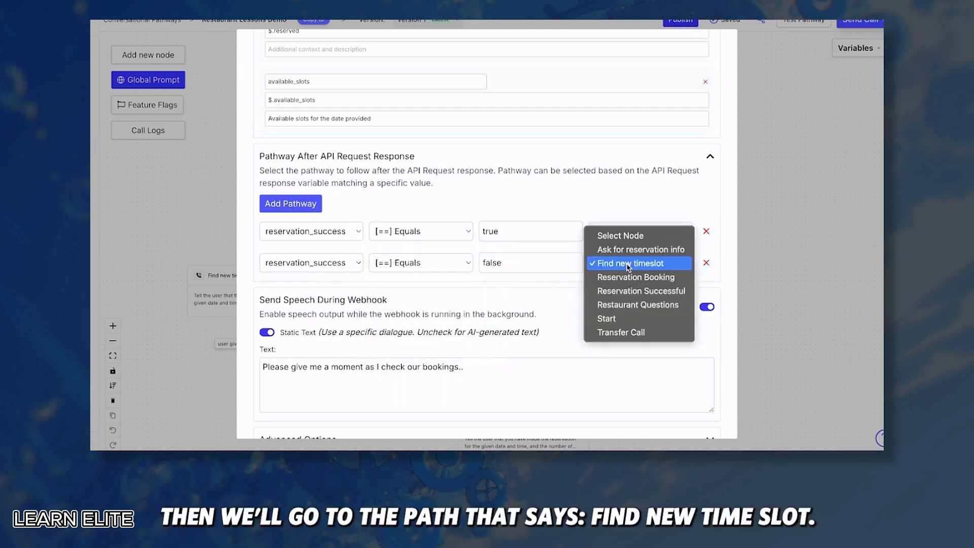
click(632, 266)
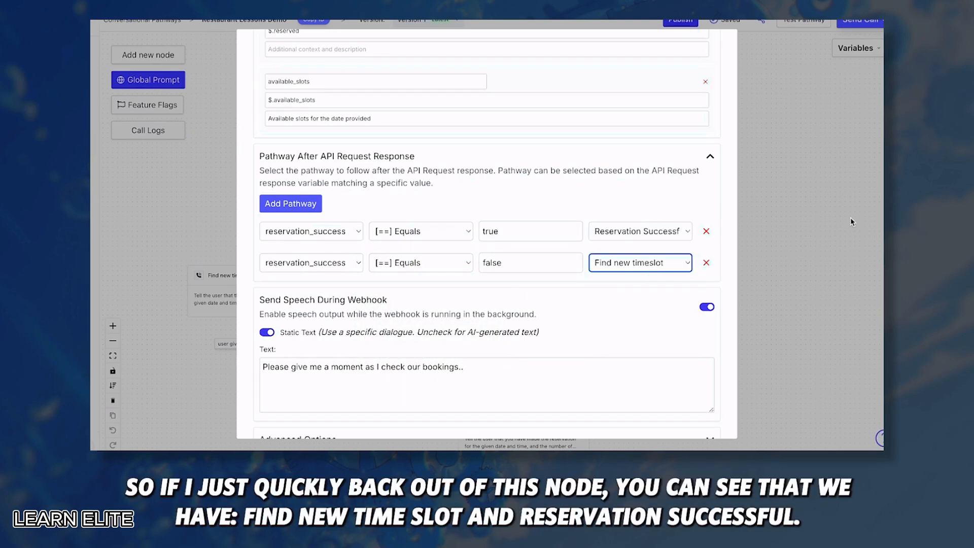
Close the node editor and select the Find new timeslot and Reservation Successful nodes
click(781, 208)
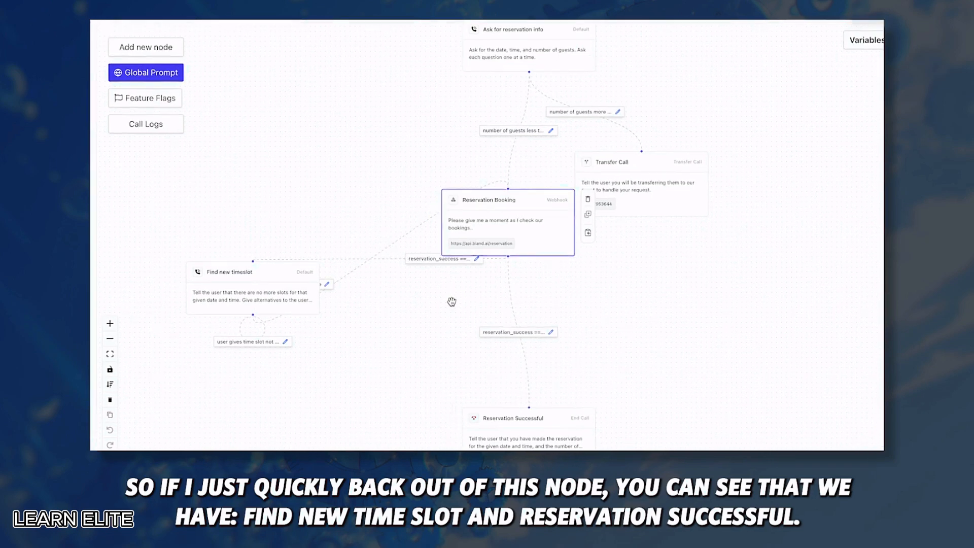
click(266, 120)
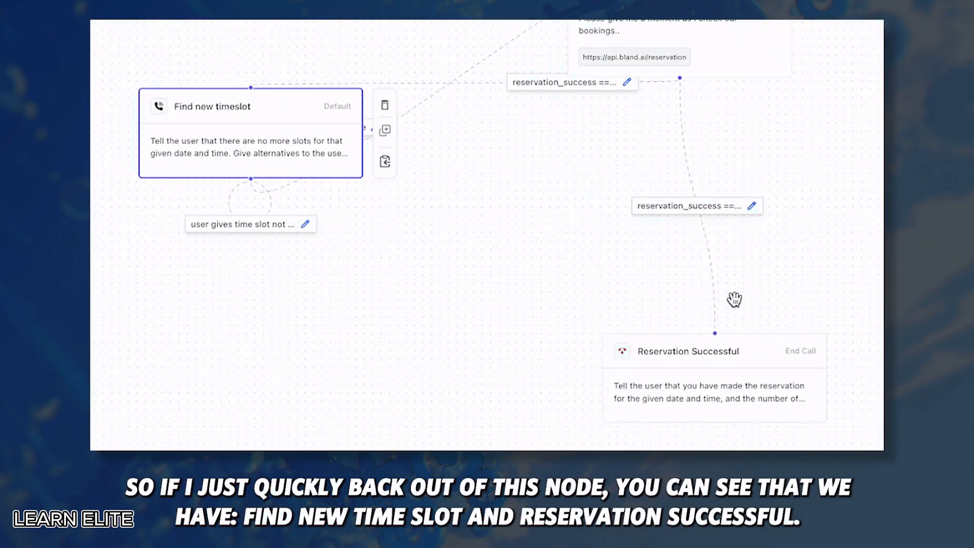
click(736, 355)
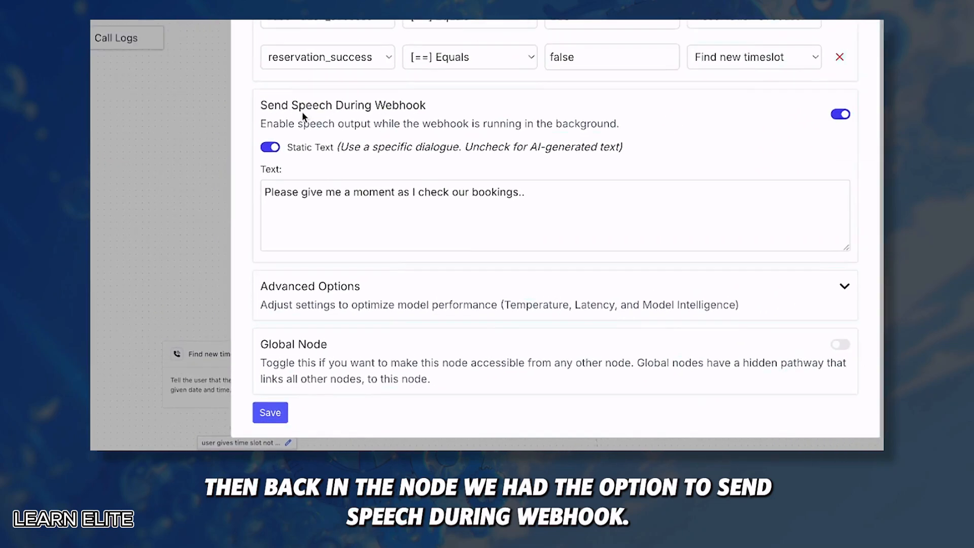
Point out the Reservation Booking speech-during-webhook setting and its spoken waiting message
drag(261, 184, 388, 182)
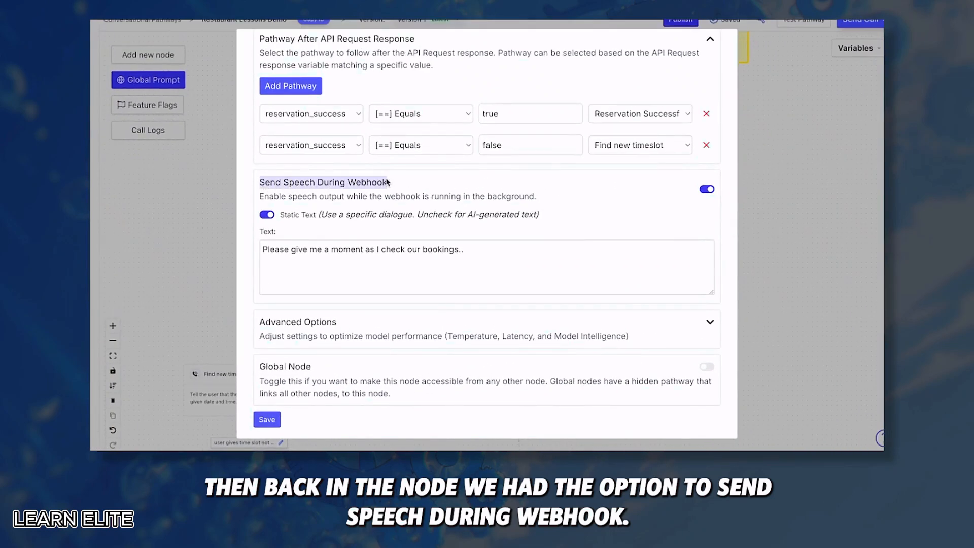
click(410, 189)
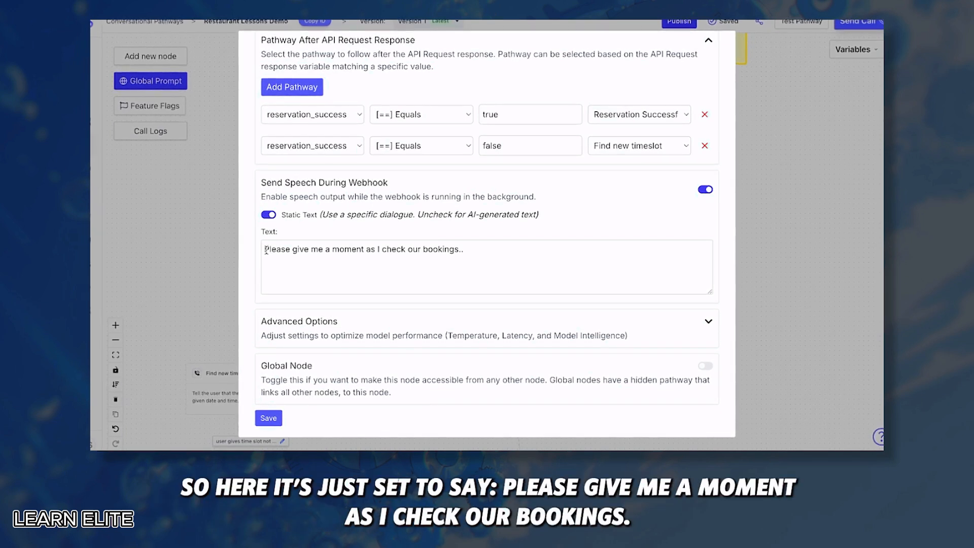
click(479, 252)
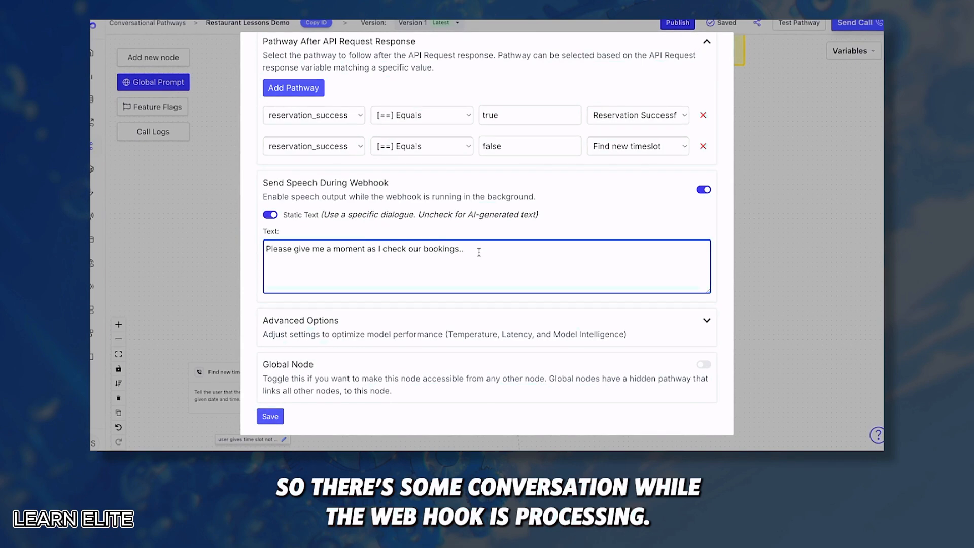
Confirm the Higher intelligence model at temperature 0.2, then close the node and view the reservation branches
click(706, 320)
scroll(552, 285, down, 3)
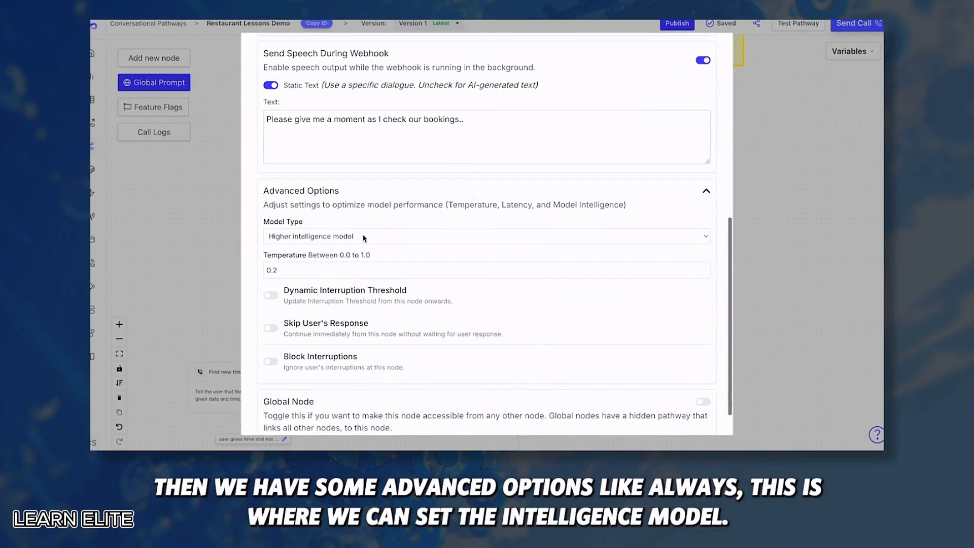
click(319, 241)
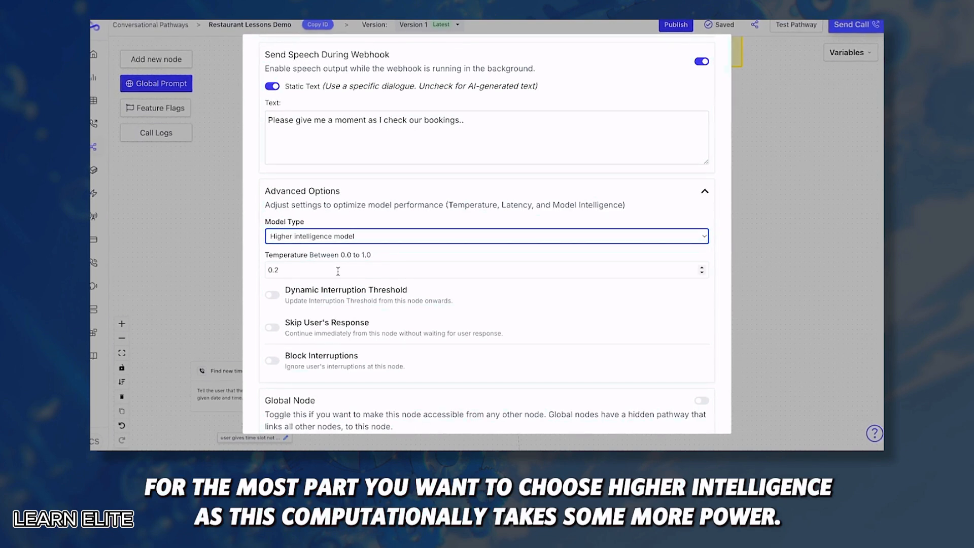
click(207, 292)
drag(321, 307, 320, 213)
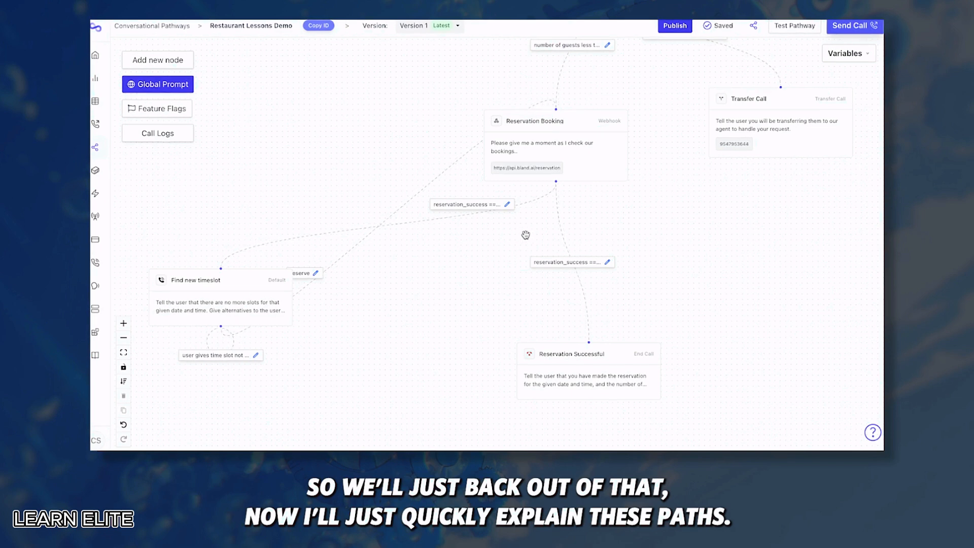
scroll(542, 261, up, 2)
scroll(558, 213, down, 2)
scroll(558, 213, right, 2)
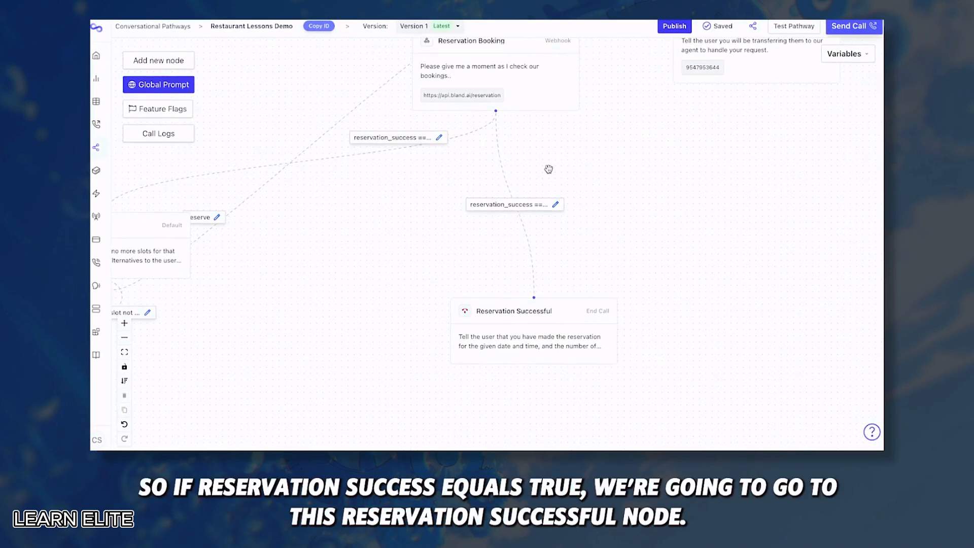
Open the Reservation Successful node's settings and confirm its node type is End Call
click(537, 313)
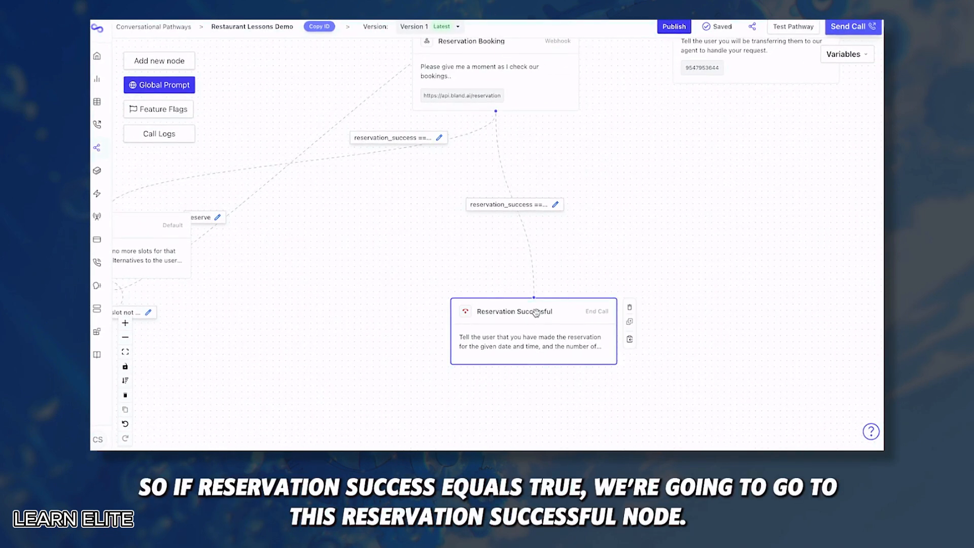
double_click(537, 314)
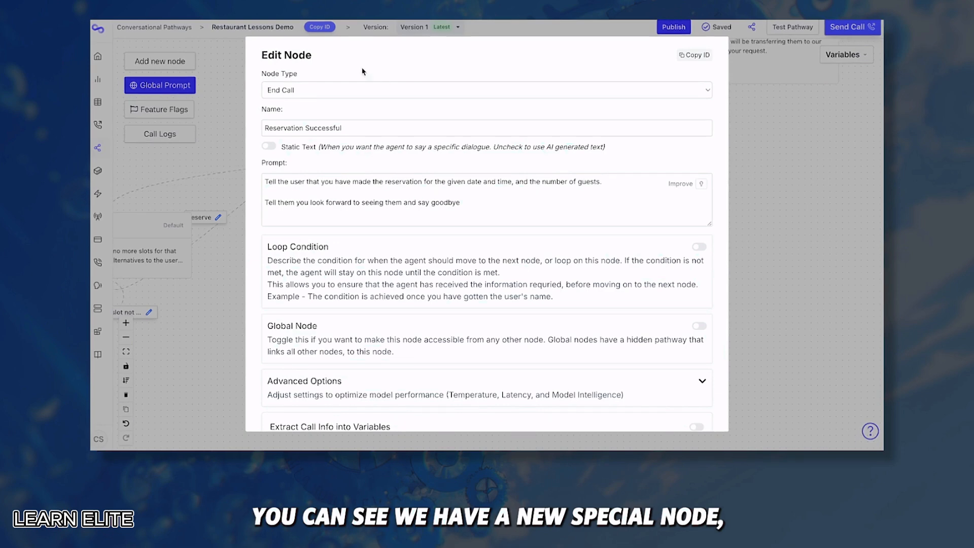
click(320, 93)
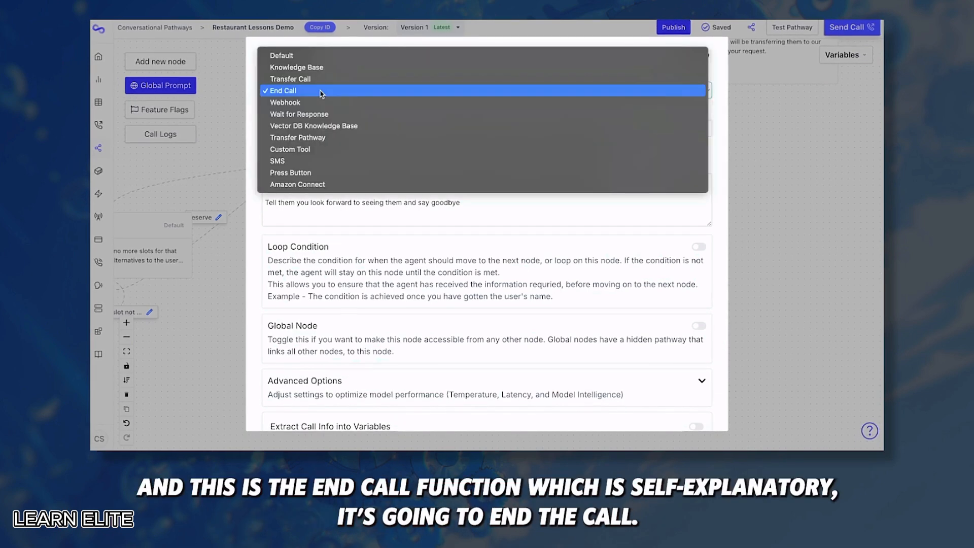
click(252, 90)
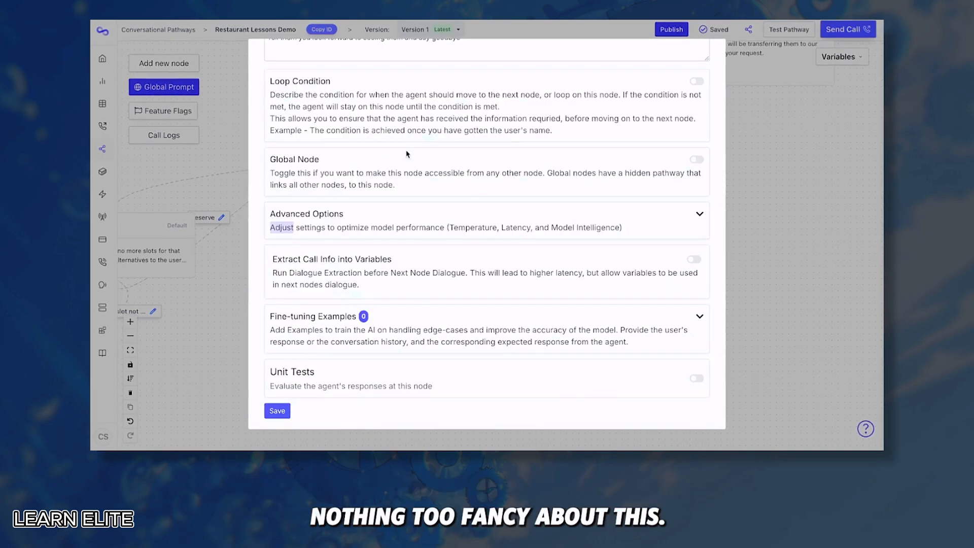
scroll(559, 192, up, 3)
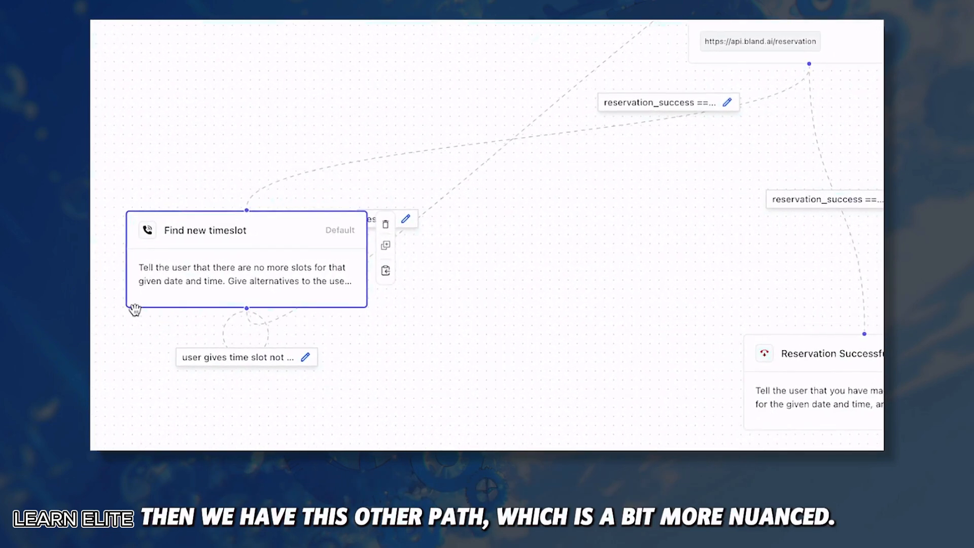
Inspect the reservation_success == false branch and the webhook's available_slots response variable
click(732, 100)
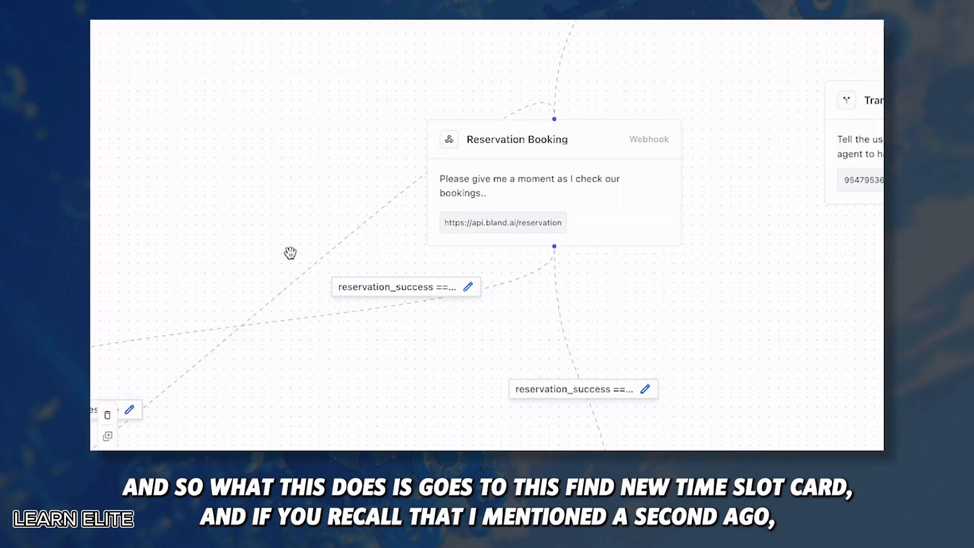
click(591, 190)
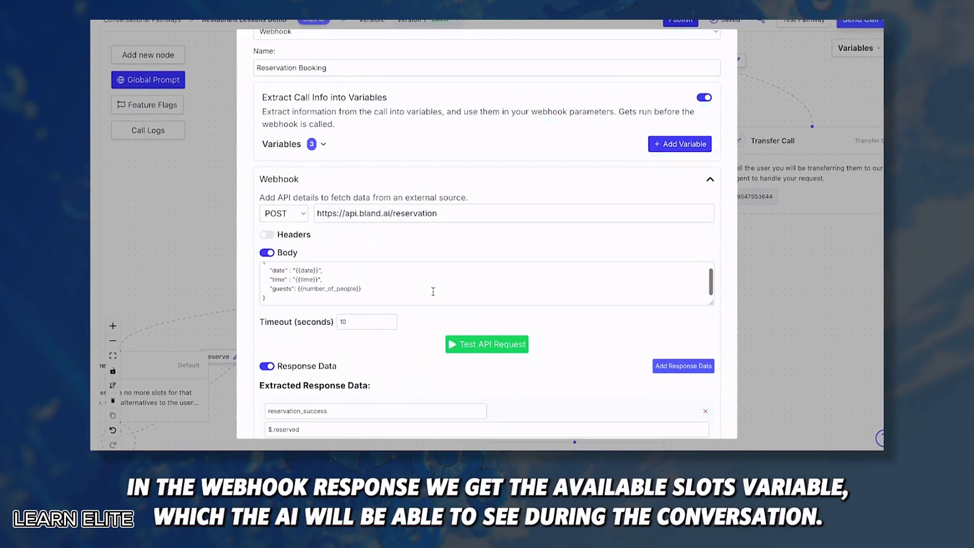
scroll(431, 294, down, 5)
click(328, 204)
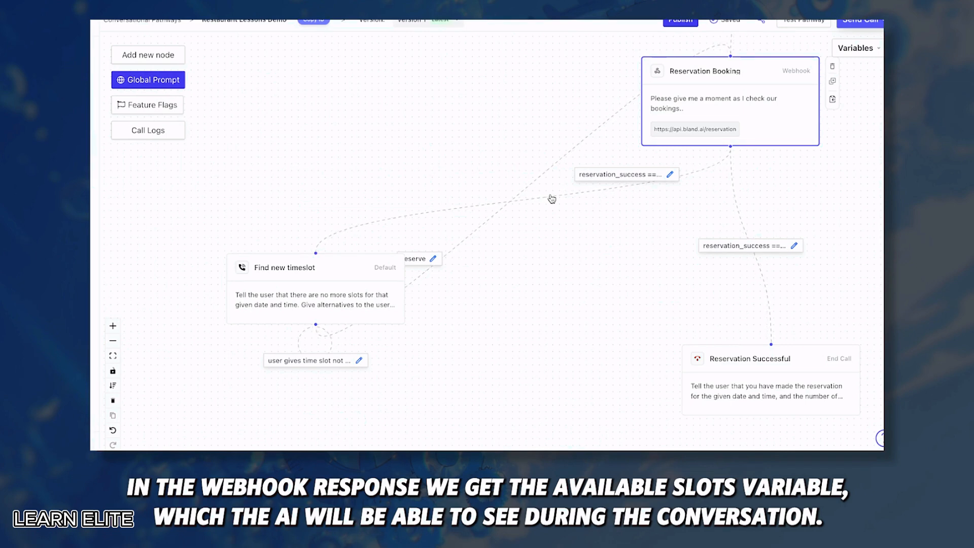
click(325, 272)
Review Find new timeslot's conversation-history prompt and String 'time' variable in 24HR format, then save it
double_click(325, 271)
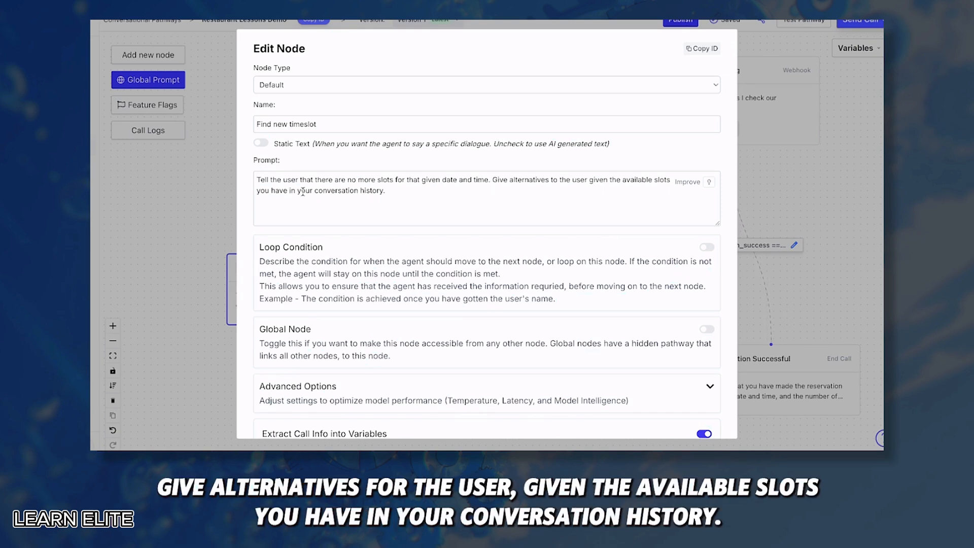
drag(386, 190, 256, 191)
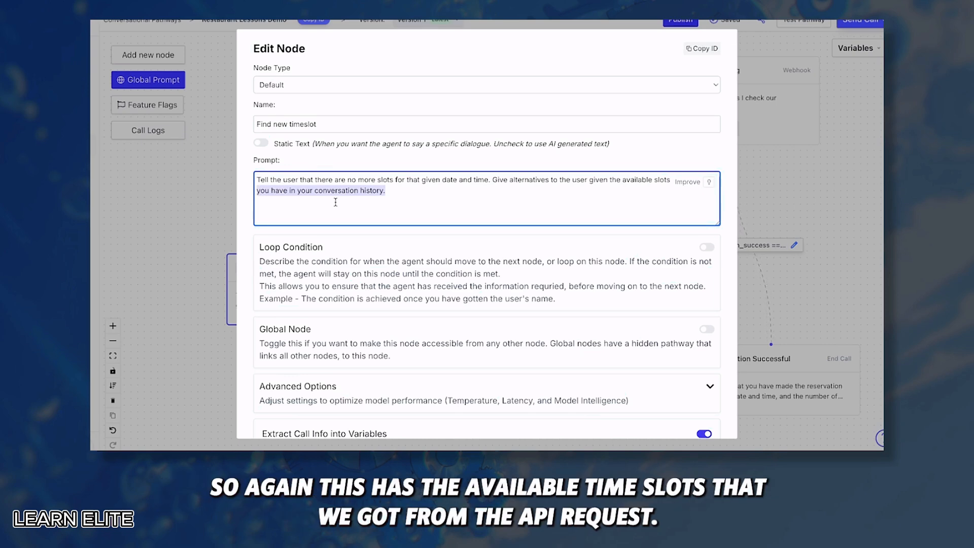
scroll(336, 202, down, 4)
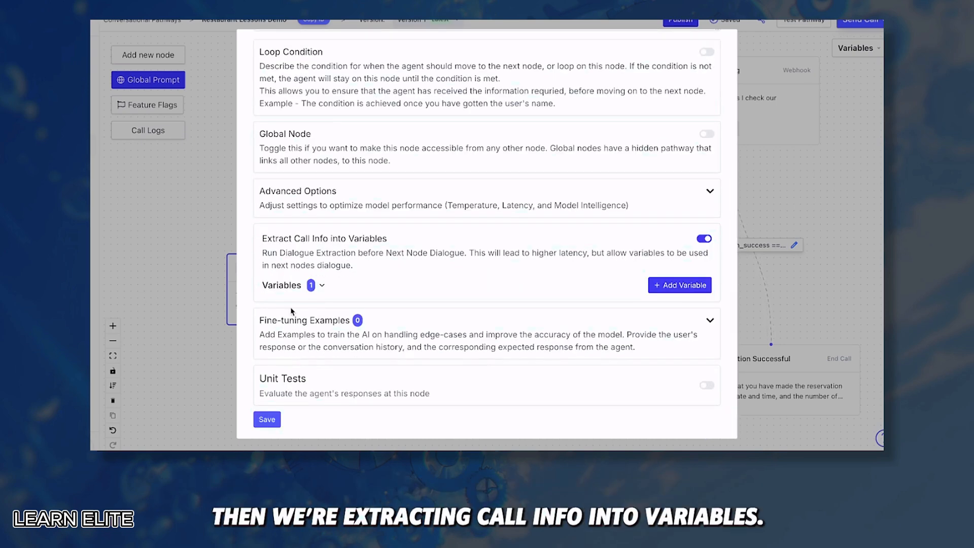
click(324, 288)
scroll(323, 289, down, 1)
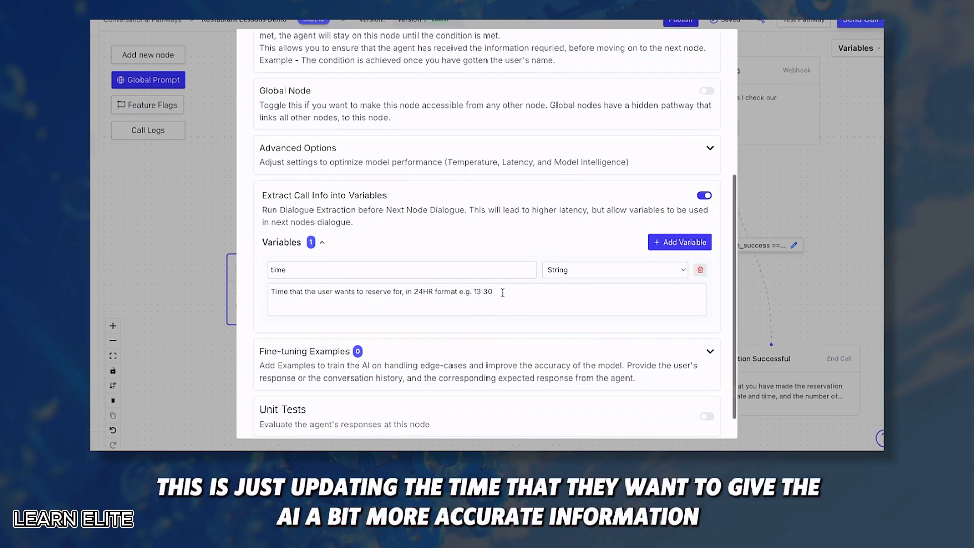
drag(494, 292, 271, 292)
click(261, 289)
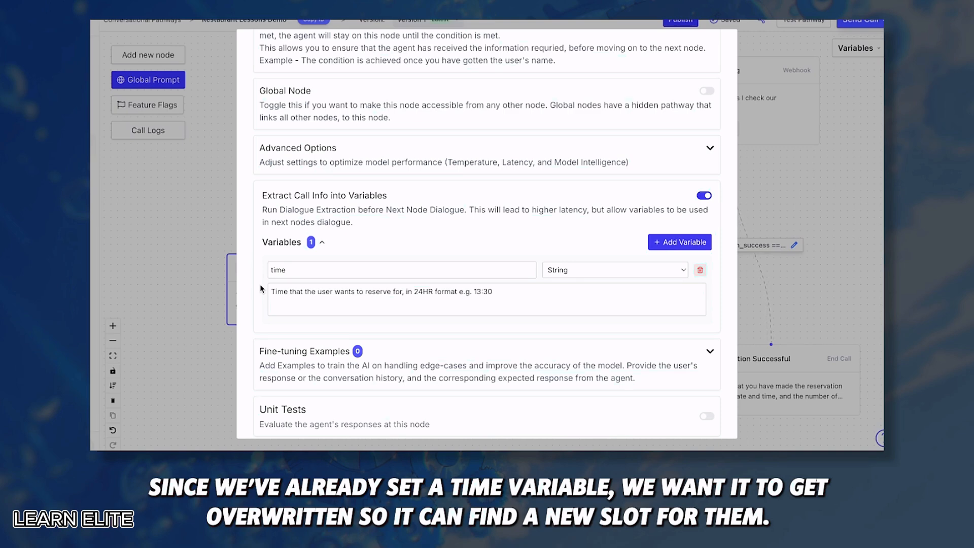
scroll(260, 289, down, 1)
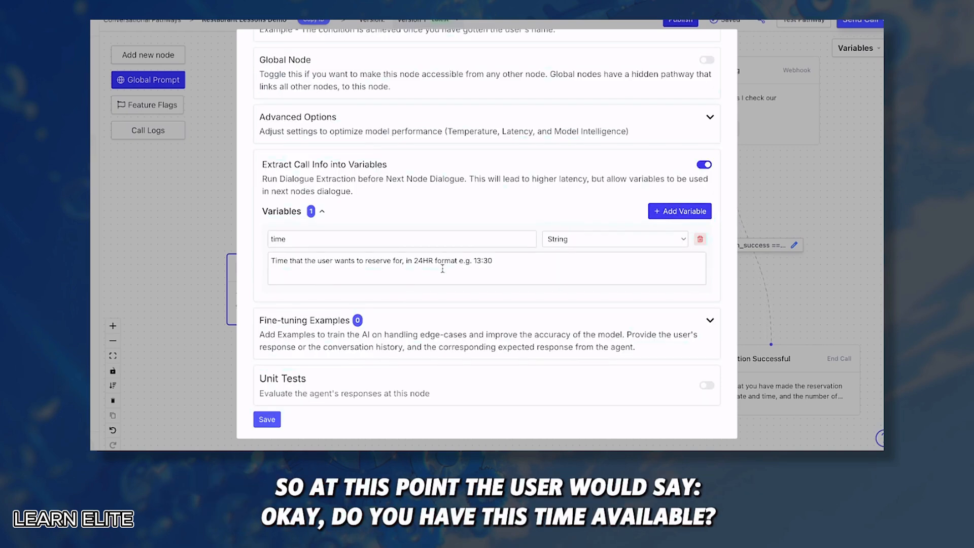
click(266, 420)
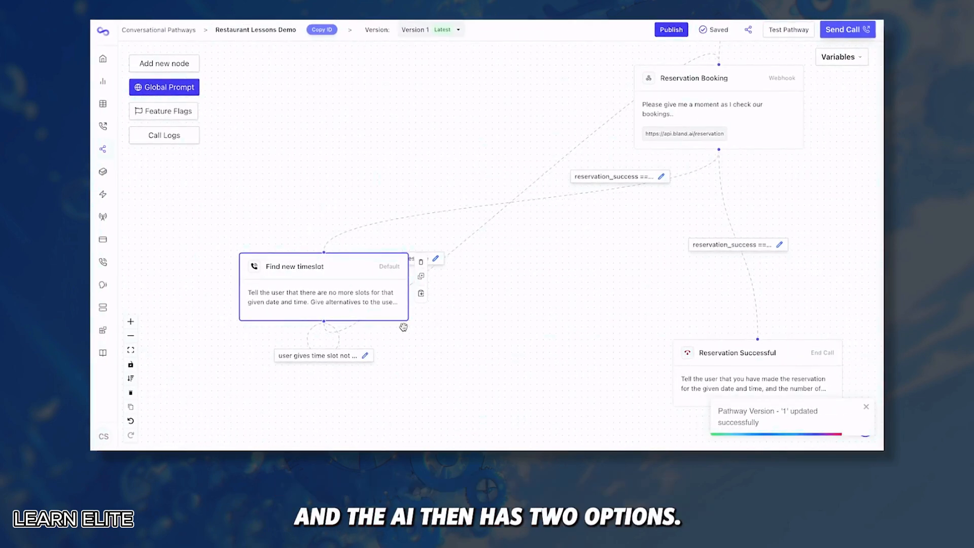
click(365, 355)
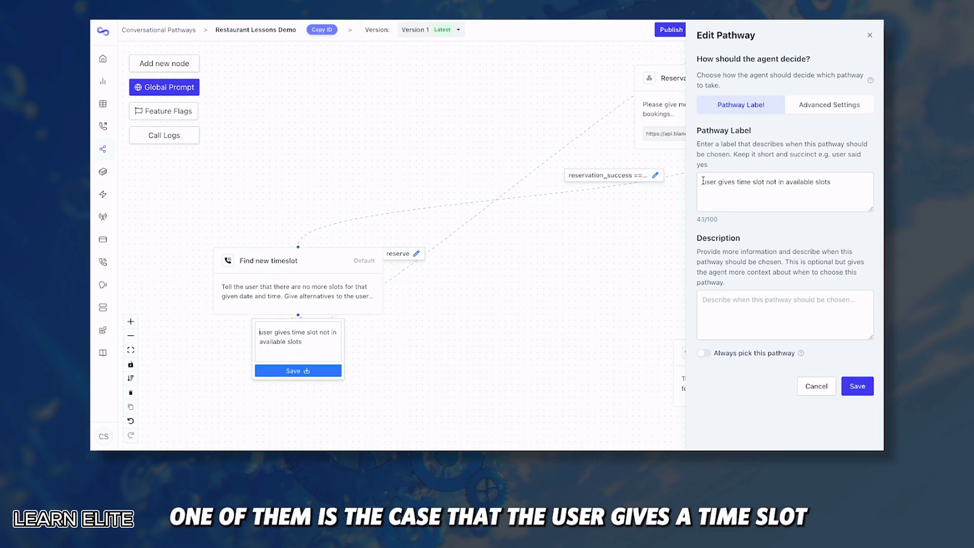
drag(703, 182, 827, 188)
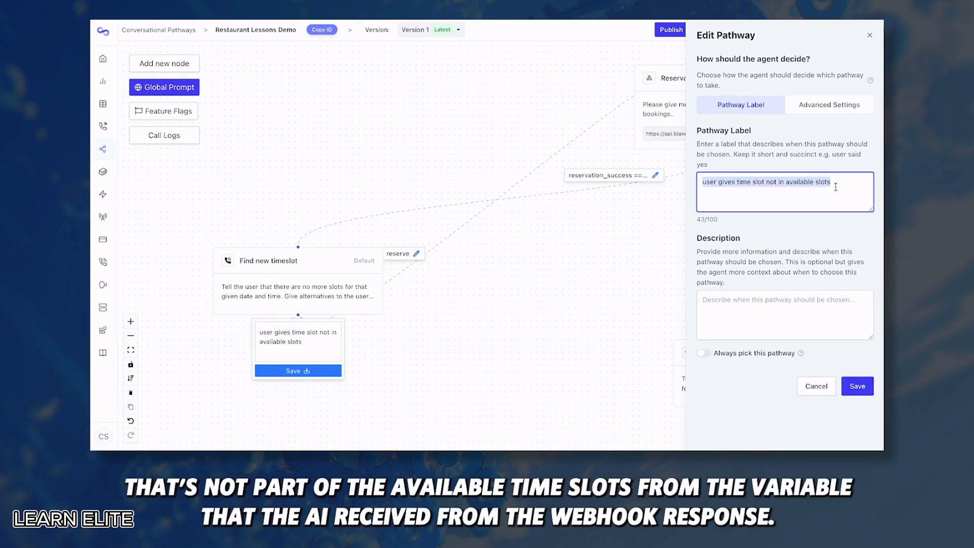
click(816, 386)
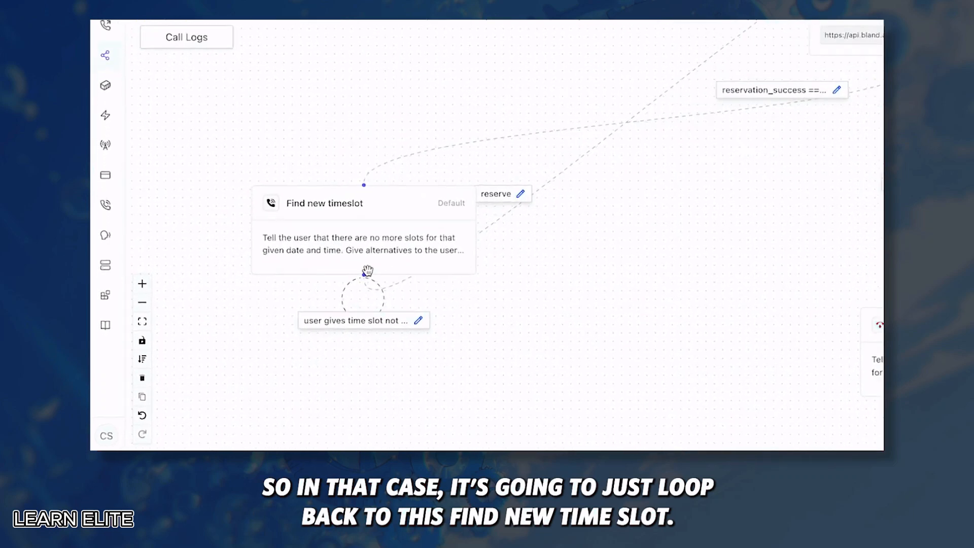
click(435, 165)
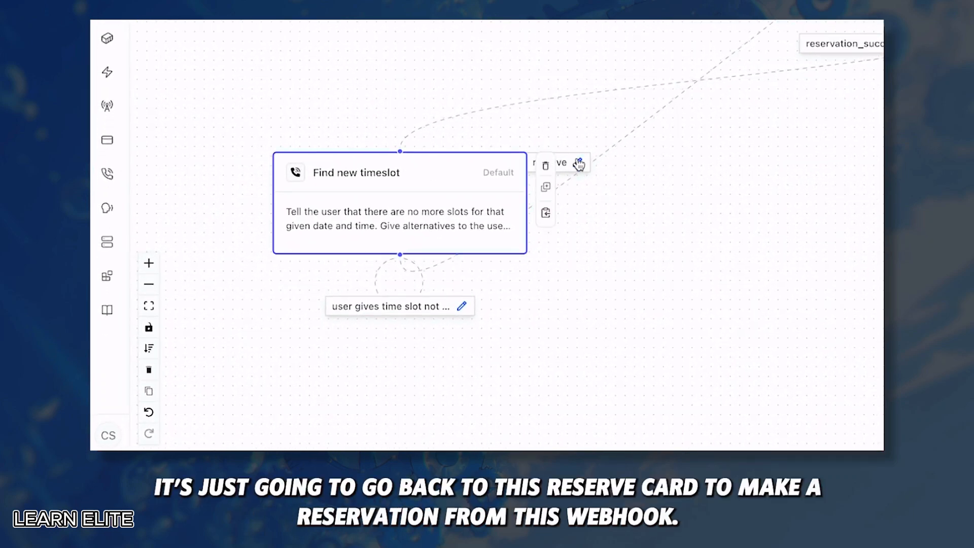
click(675, 95)
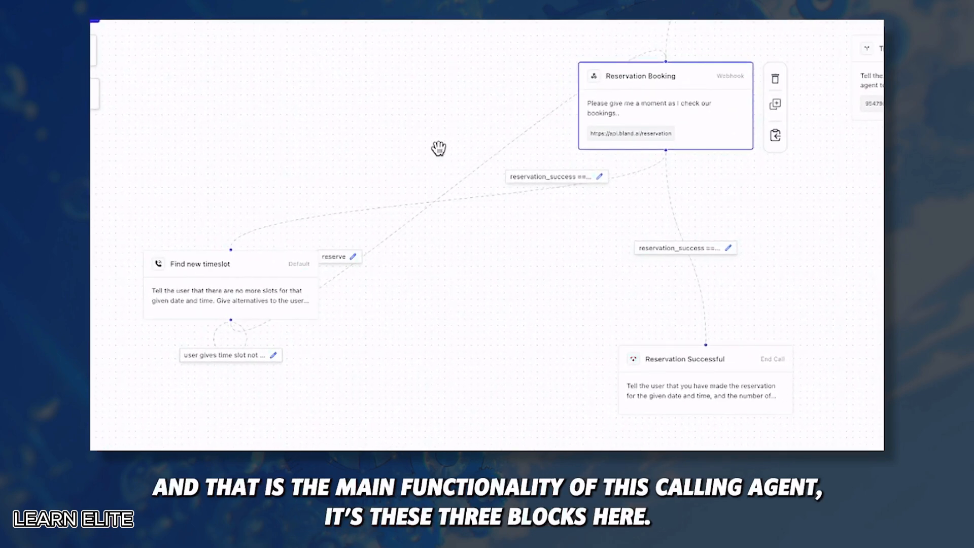
click(236, 276)
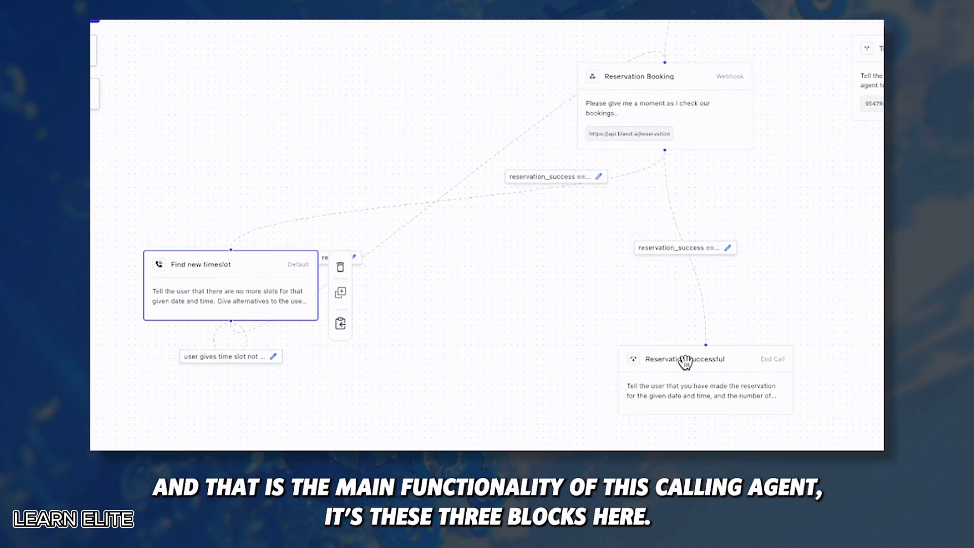
click(686, 363)
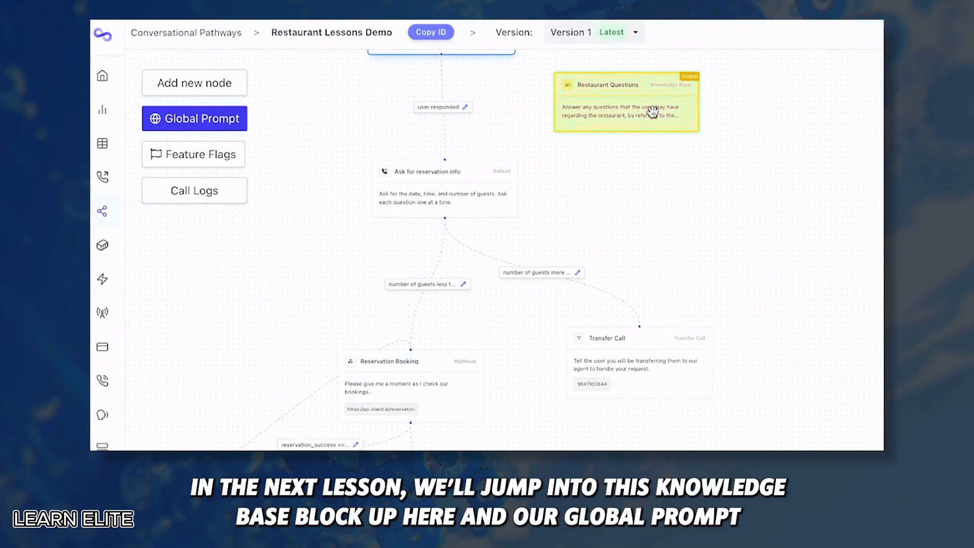
click(646, 92)
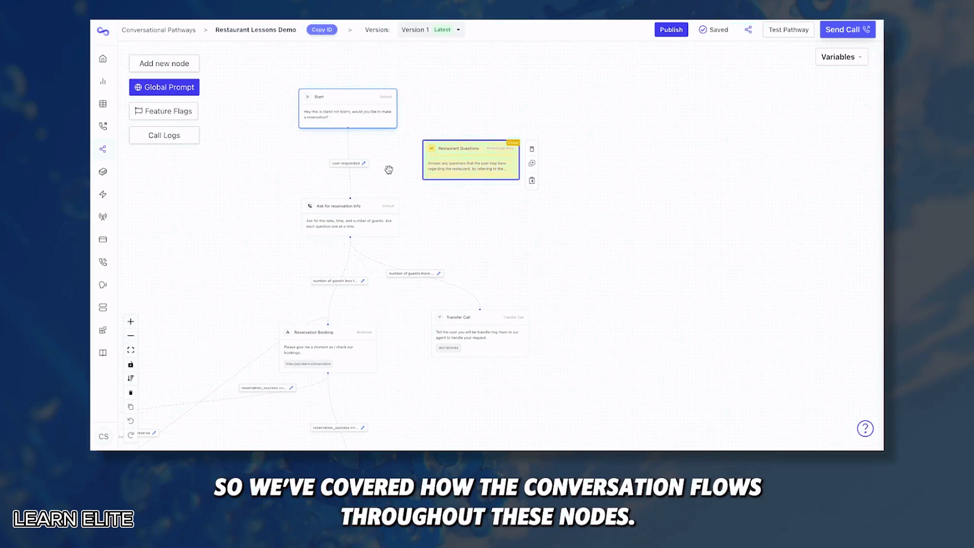
drag(388, 170, 502, 107)
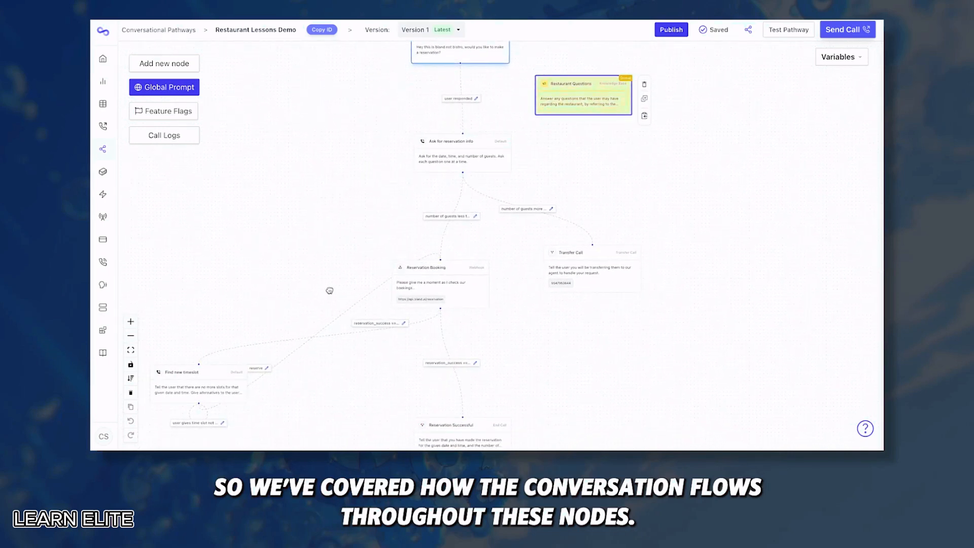
drag(329, 289, 329, 224)
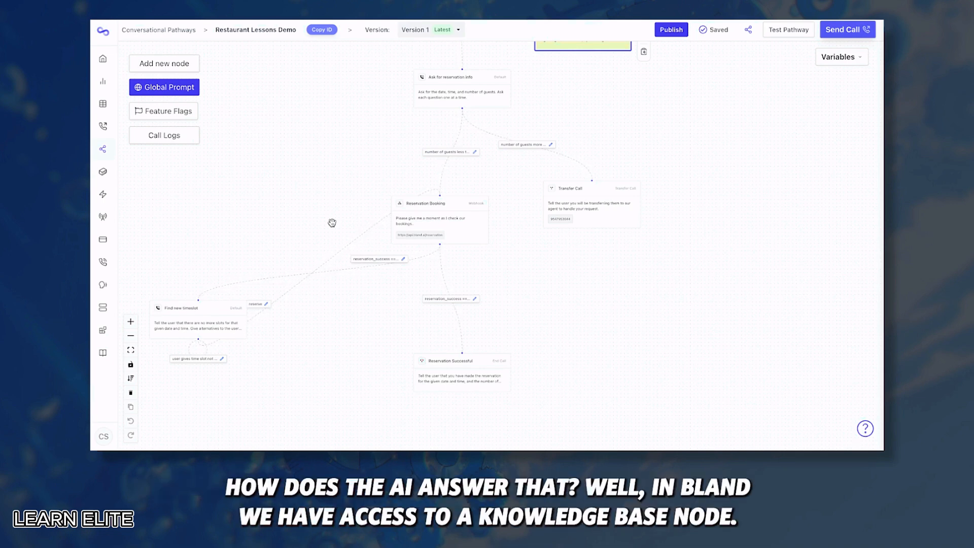
drag(582, 108, 394, 242)
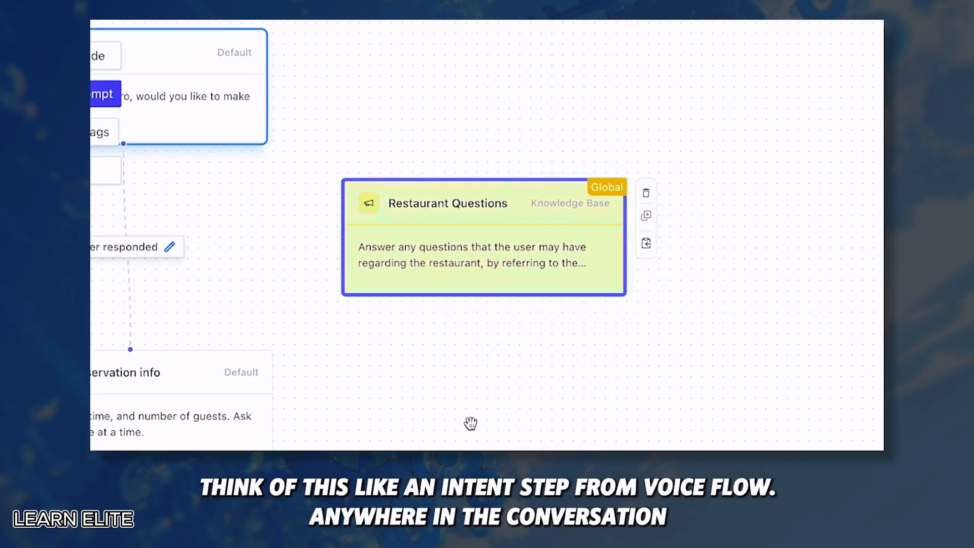
scroll(471, 423, down, 3)
drag(471, 424, 473, 263)
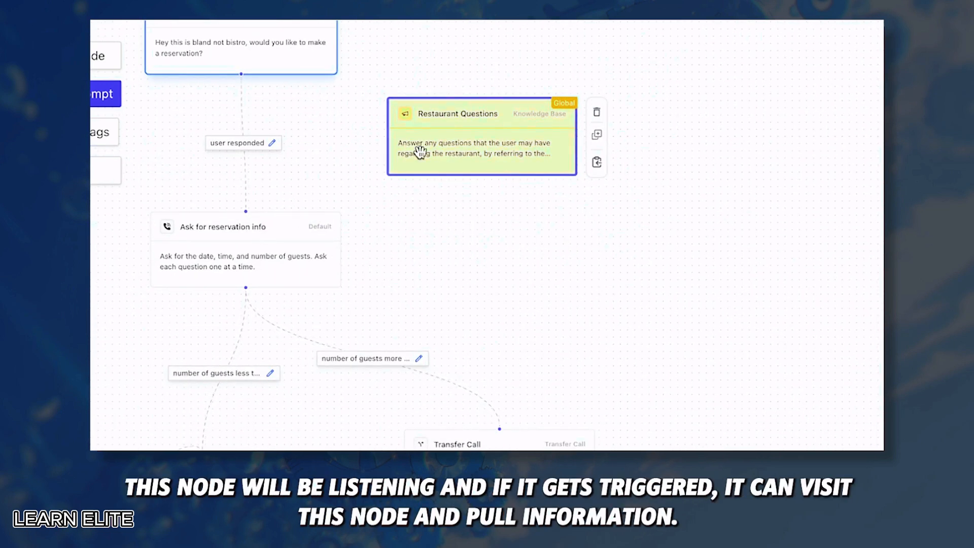
Review the Restaurant Questions node's name, prompt and knowledge base listing 9am - 5pm hours and locations
click(458, 155)
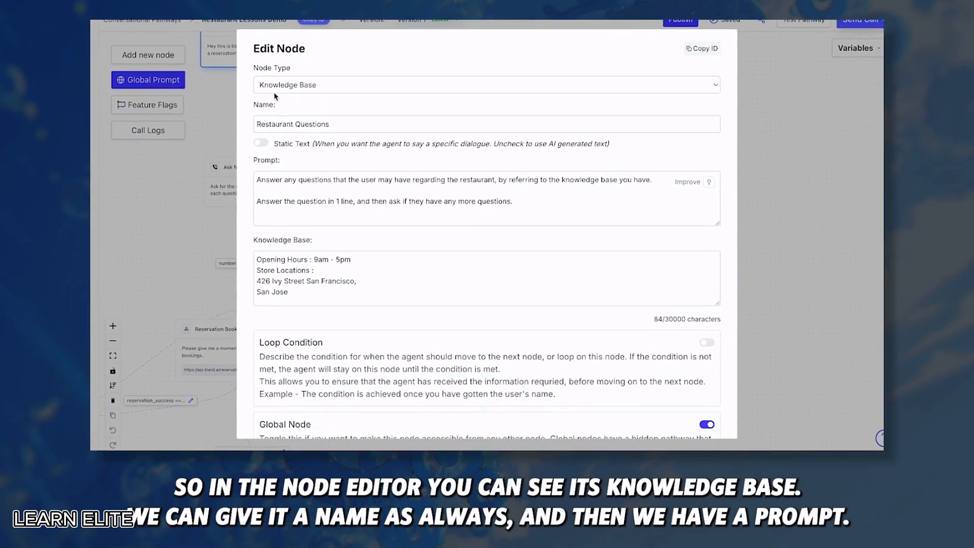
drag(333, 124, 223, 145)
click(242, 160)
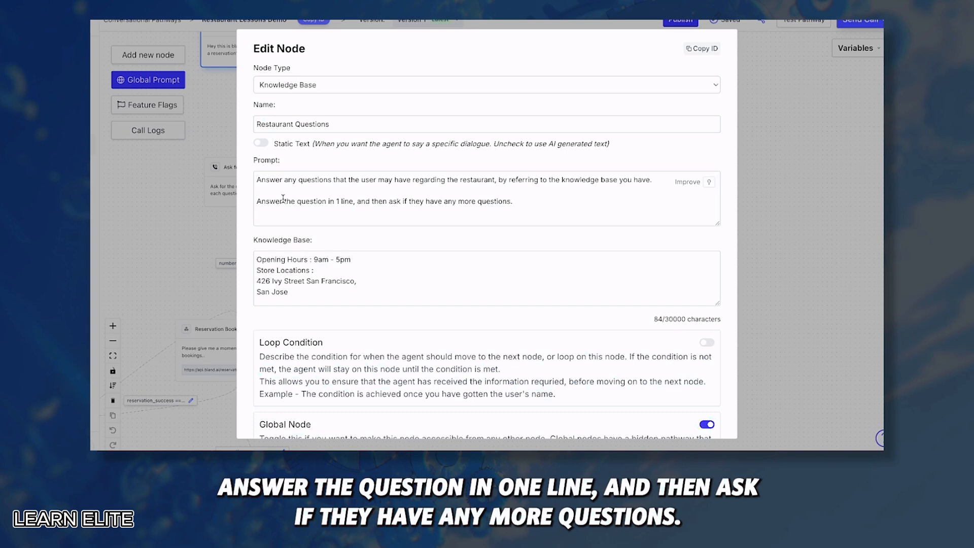
drag(513, 202, 262, 170)
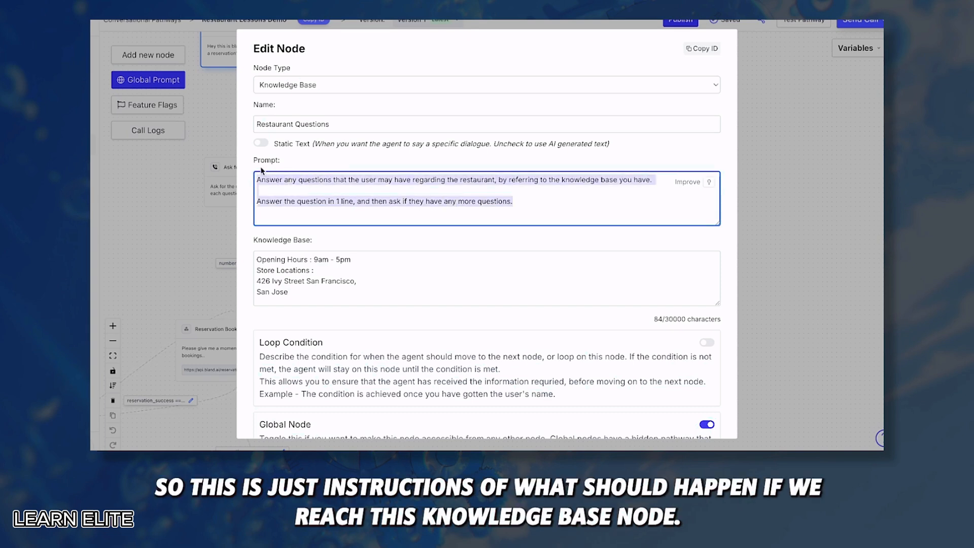
click(252, 169)
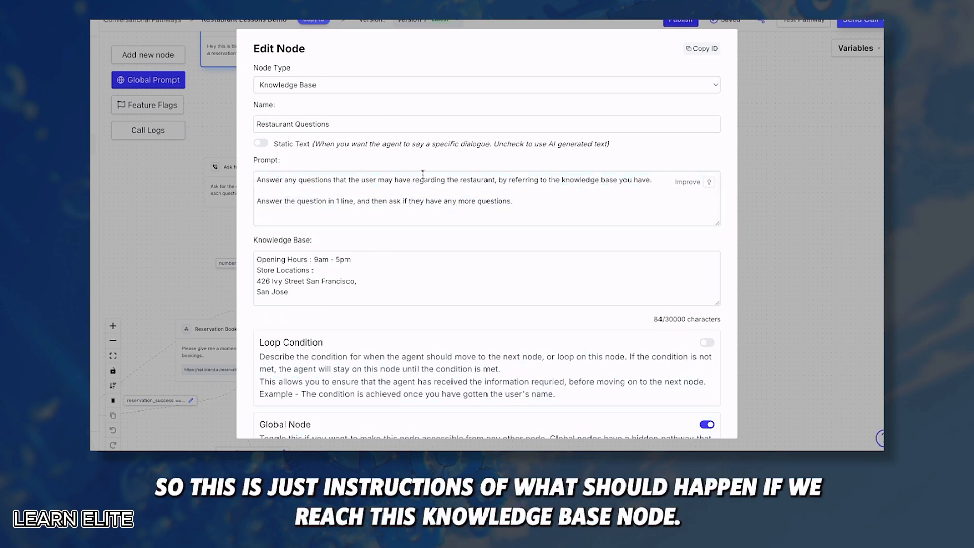
scroll(467, 264, down, 1)
drag(294, 231, 247, 194)
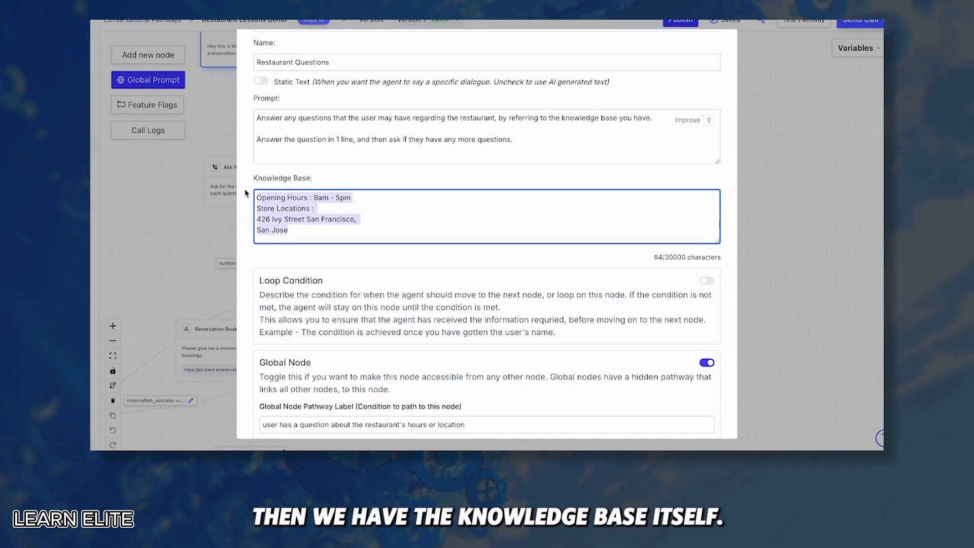
click(249, 208)
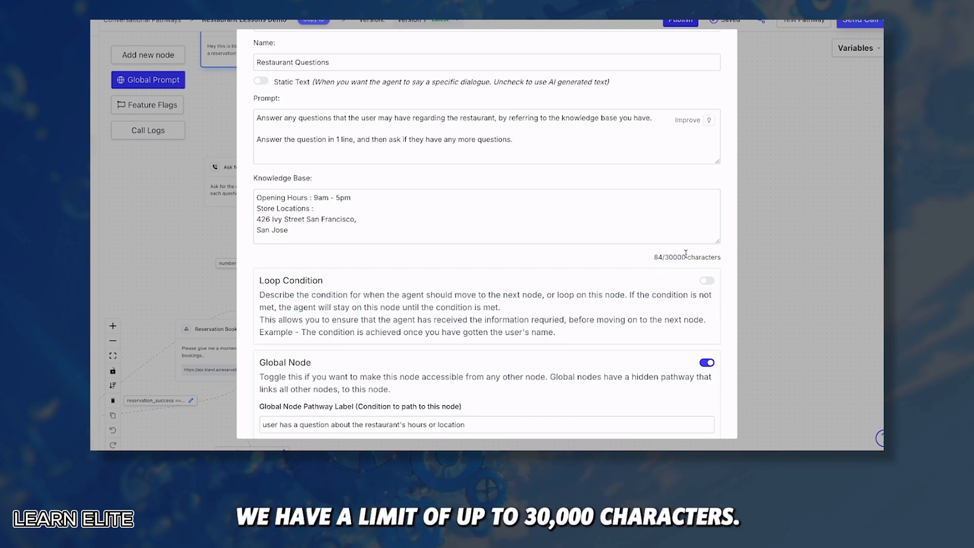
Append 'We are an italian cuisine restaurant' and a list of chicken parmasean, spaghetti bolognese, chicken soup, caesar salad
click(295, 233)
key(Return)
key(Return)
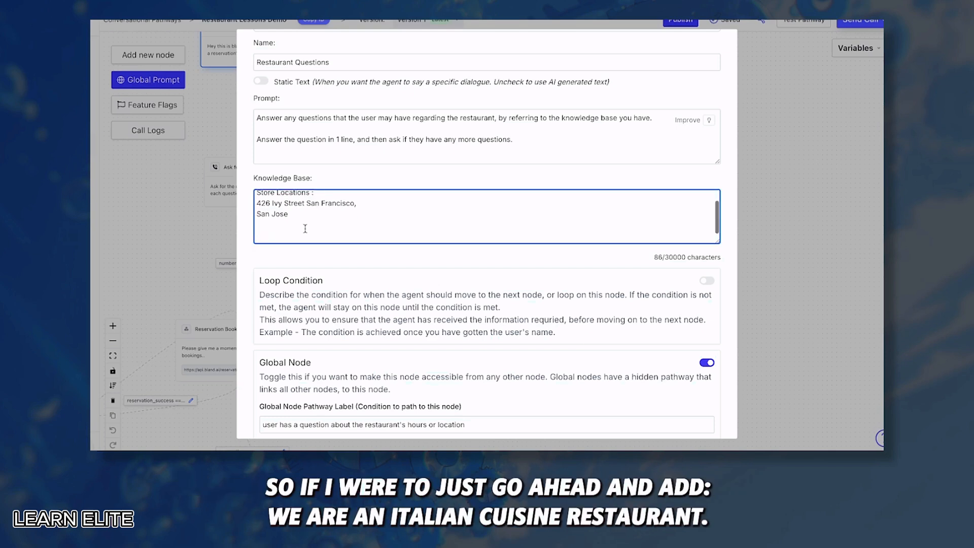
text(We are an italian cuisine restaur)
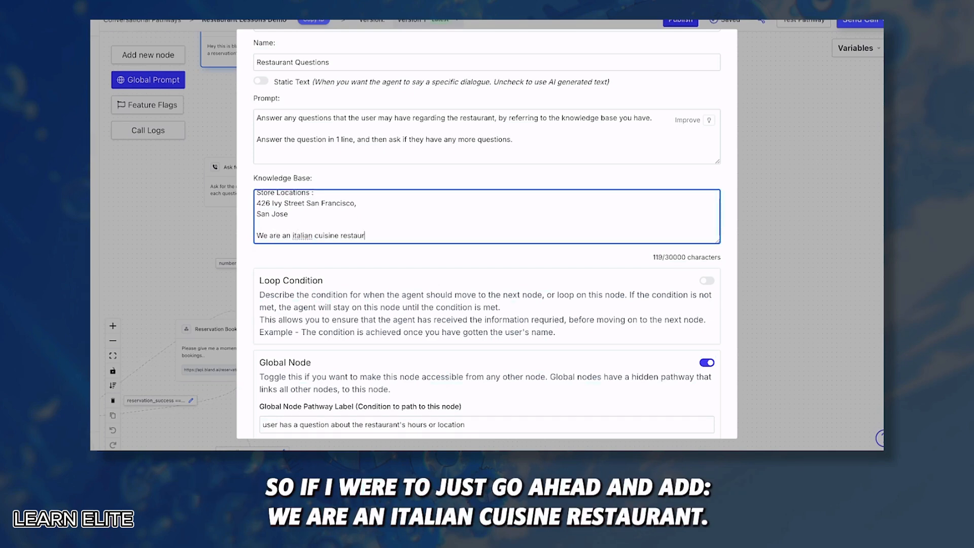
text(ant. The types of food)
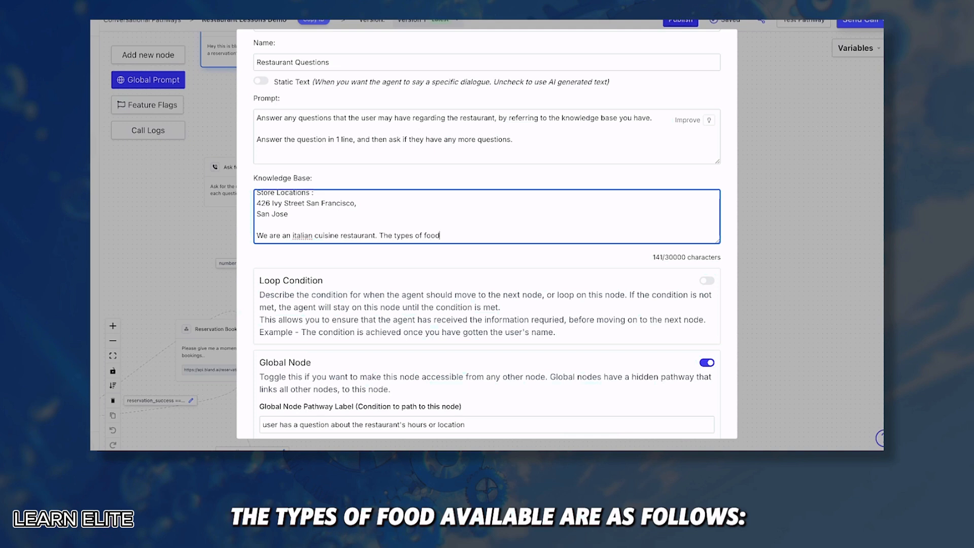
text( abailable are as follows:)
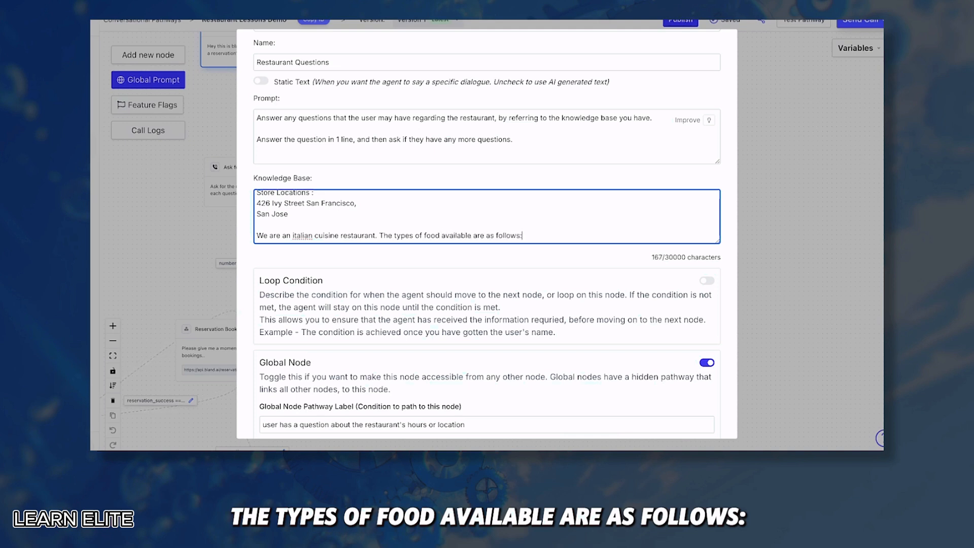
key(Return)
key(Return)
text(- chicken parmasean)
key(Return)
text(- spa)
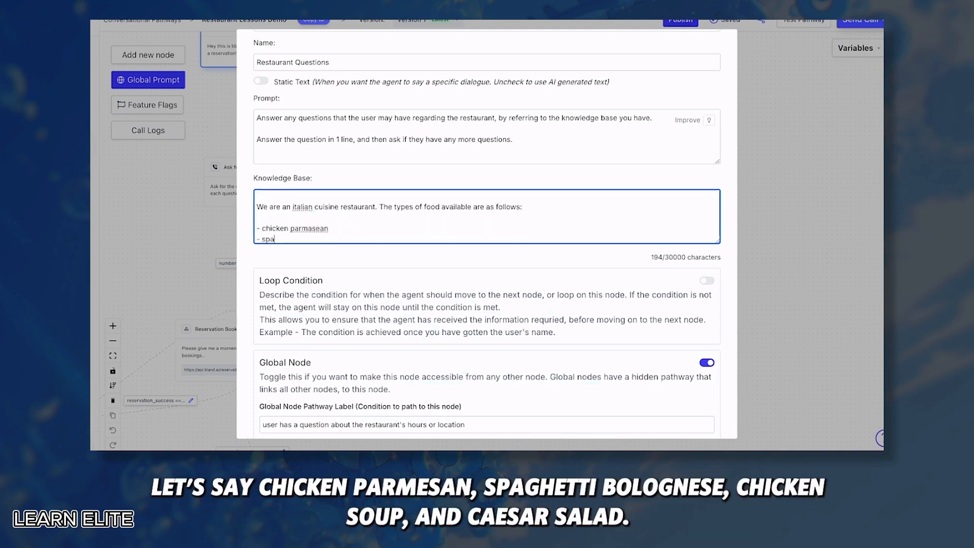
text(ghetti bolognese)
key(Return)
text(- chicken soup)
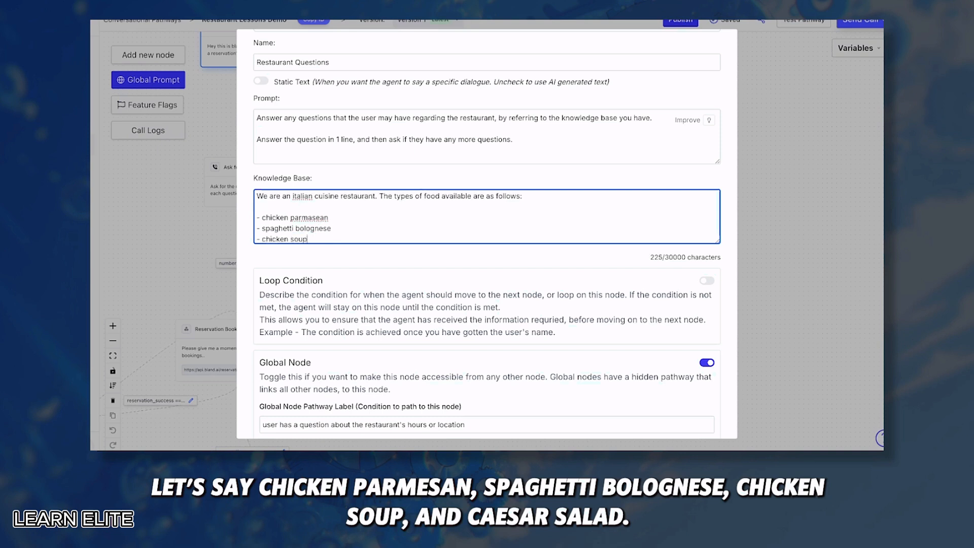
key(Return)
text(- ca)
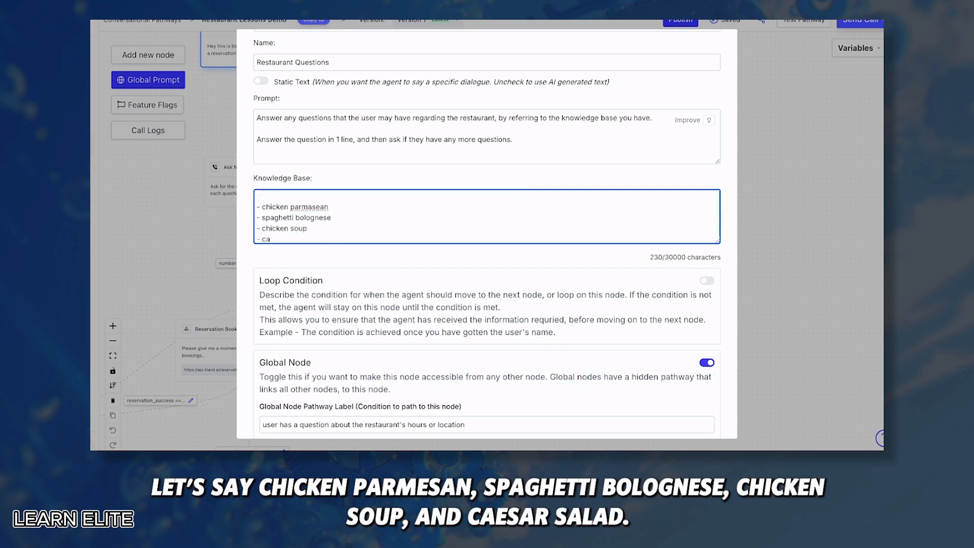
text(esar salad)
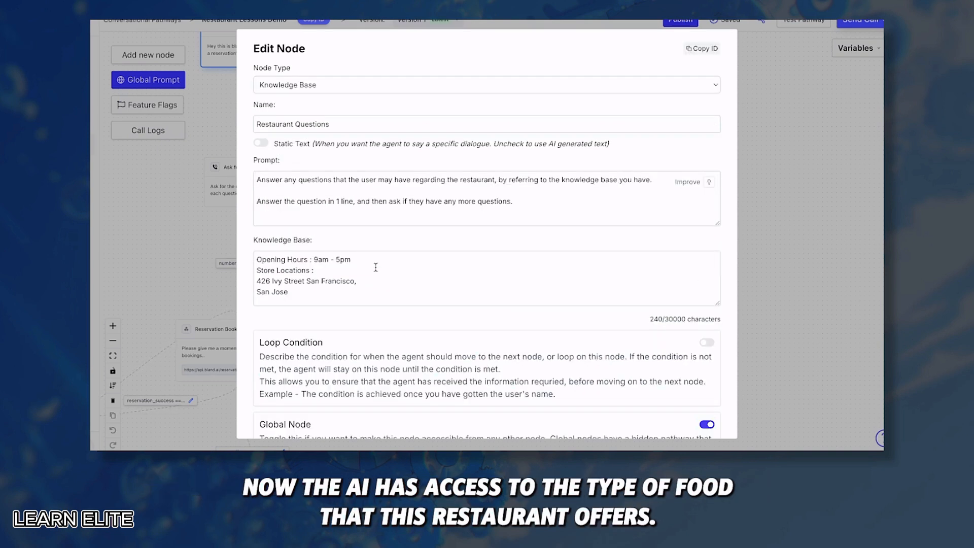
scroll(376, 267, down, 2)
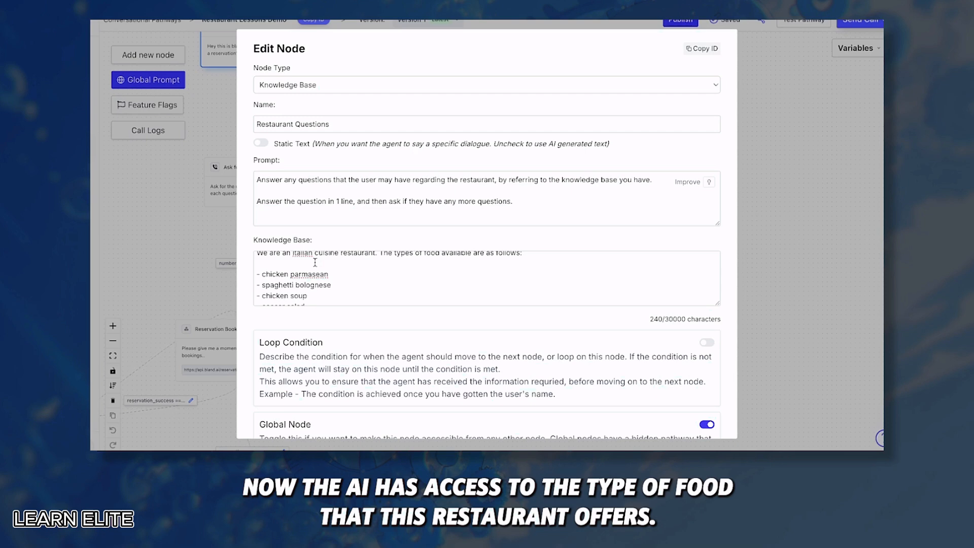
scroll(315, 263, down, 5)
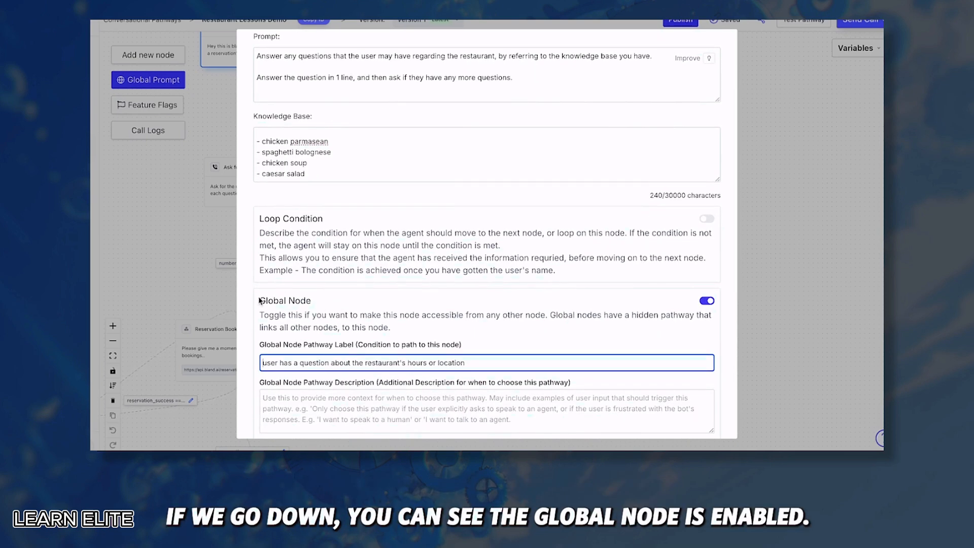
drag(260, 301, 333, 307)
scroll(334, 307, down, 2)
click(369, 284)
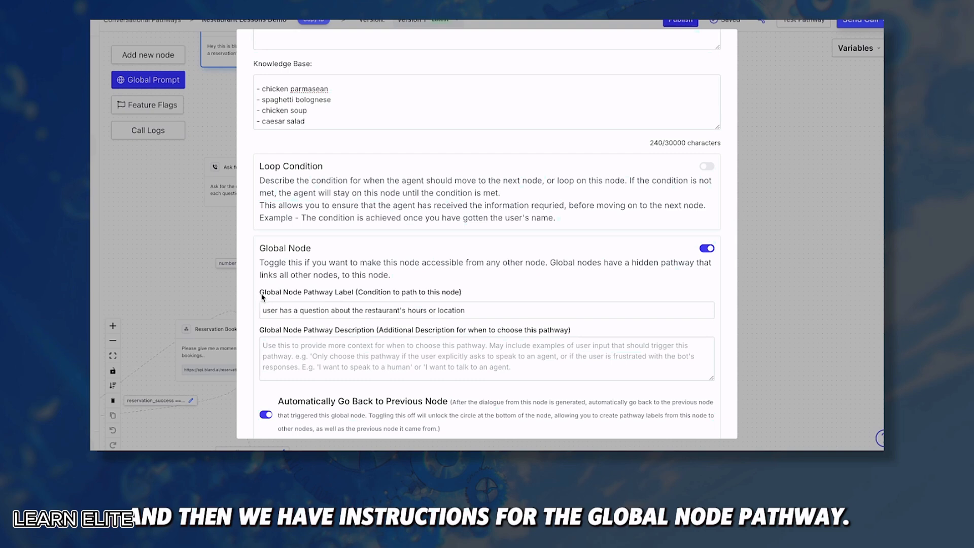
scroll(464, 281, down, 1)
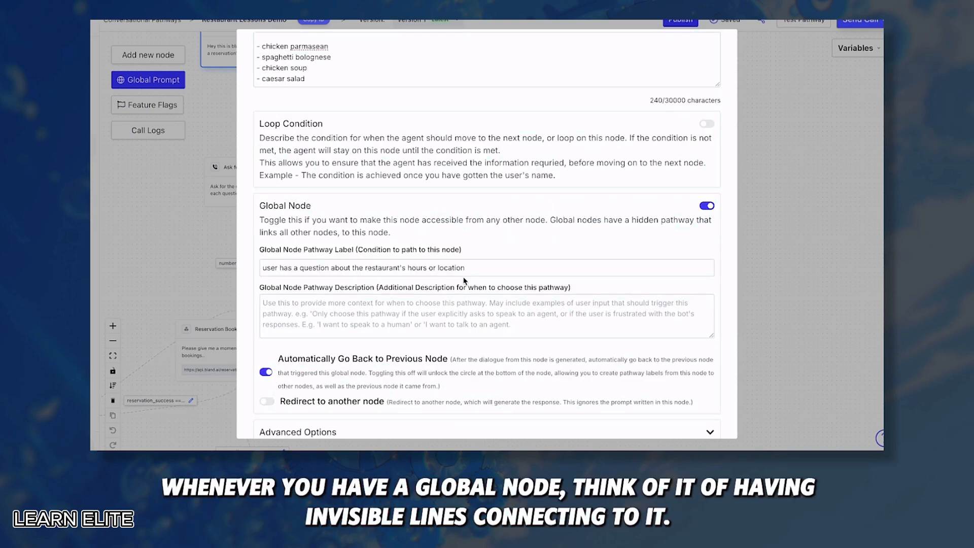
drag(485, 265, 234, 269)
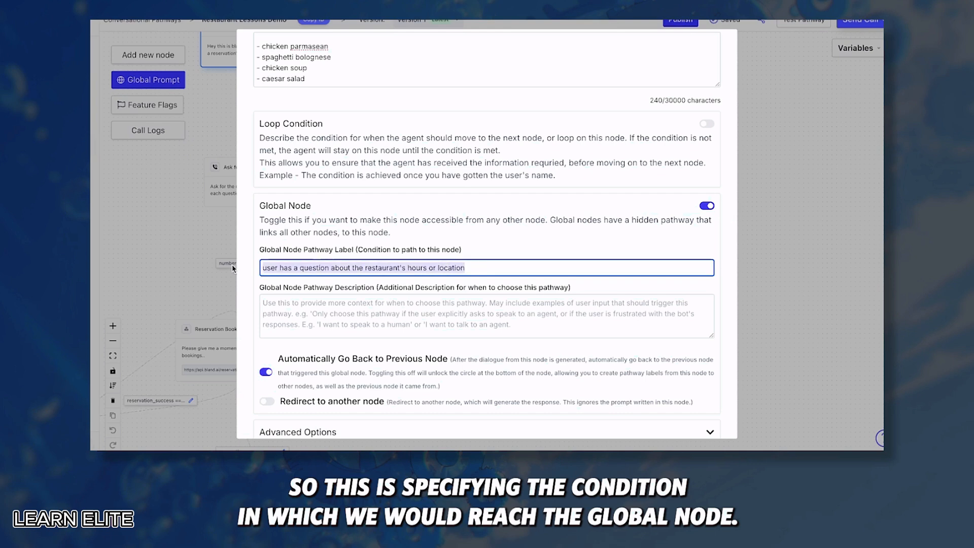
click(290, 264)
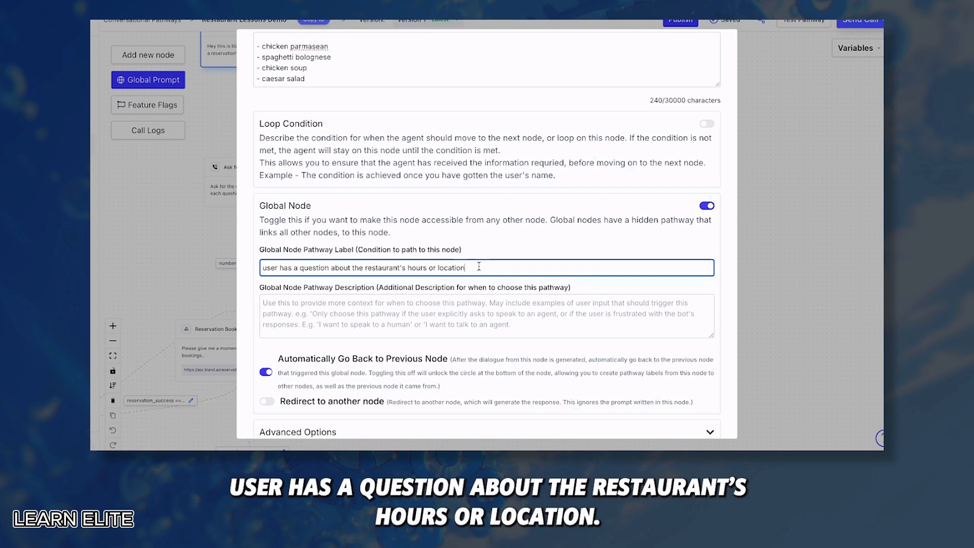
Change the pathway label's ending from 'or location' to ', location, or food'
key(BackSpace)
key(BackSpace)
key(BackSpace)
key(BackSpace)
key(BackSpace)
key(BackSpace)
key(BackSpace)
key(BackSpace)
key(BackSpace)
key(BackSpace)
key(BackSpace)
key(BackSpace)
text(, )
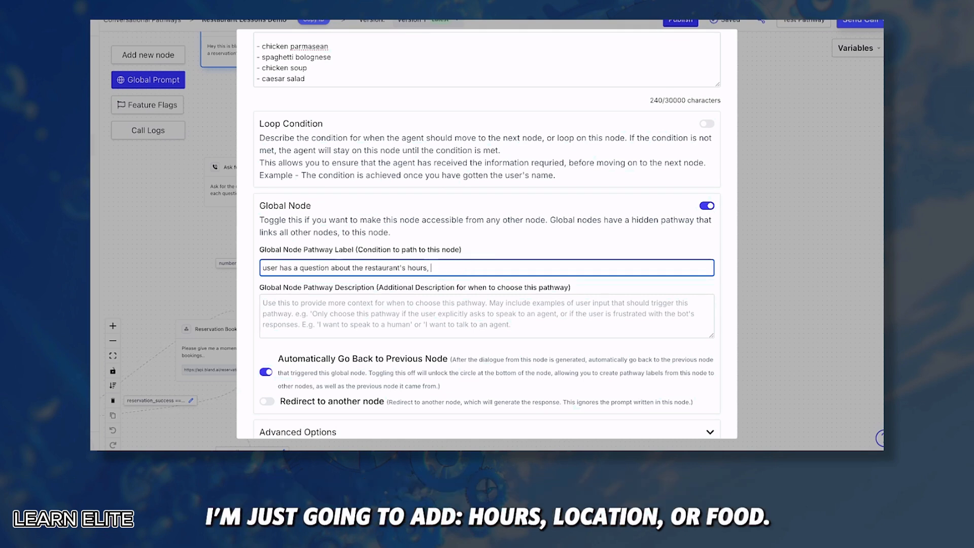
text(location, or food)
scroll(295, 288, down, 1)
click(295, 287)
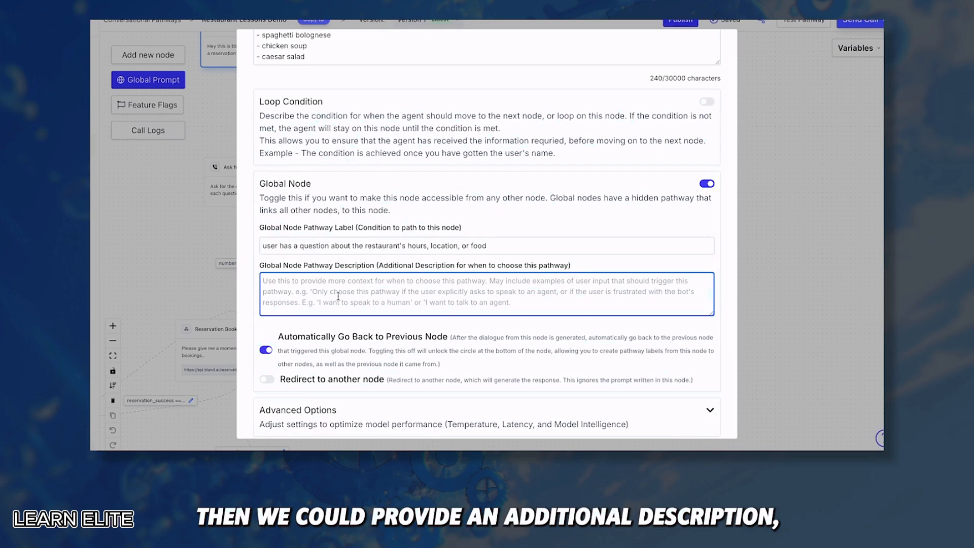
scroll(333, 304, down, 2)
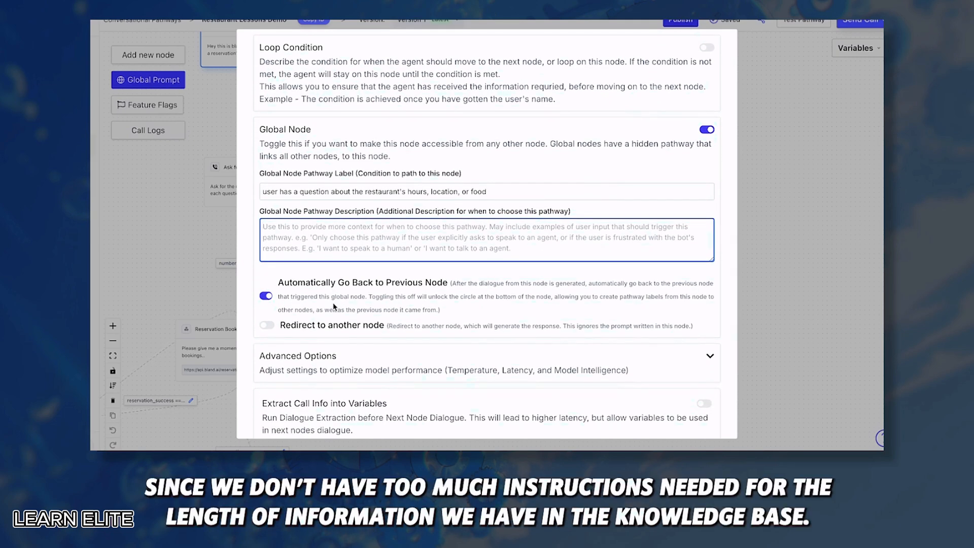
scroll(333, 302, up, 5)
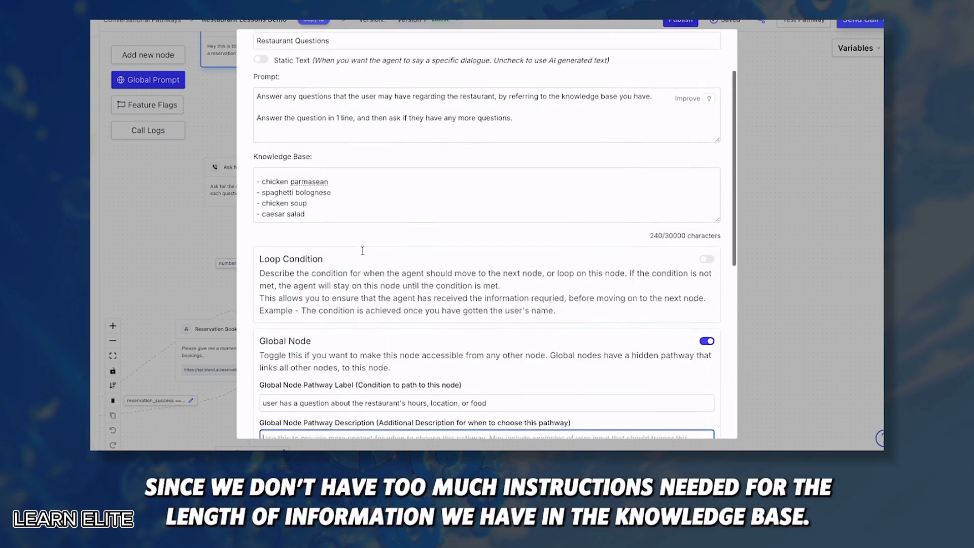
scroll(324, 291, down, 5)
scroll(324, 292, down, 2)
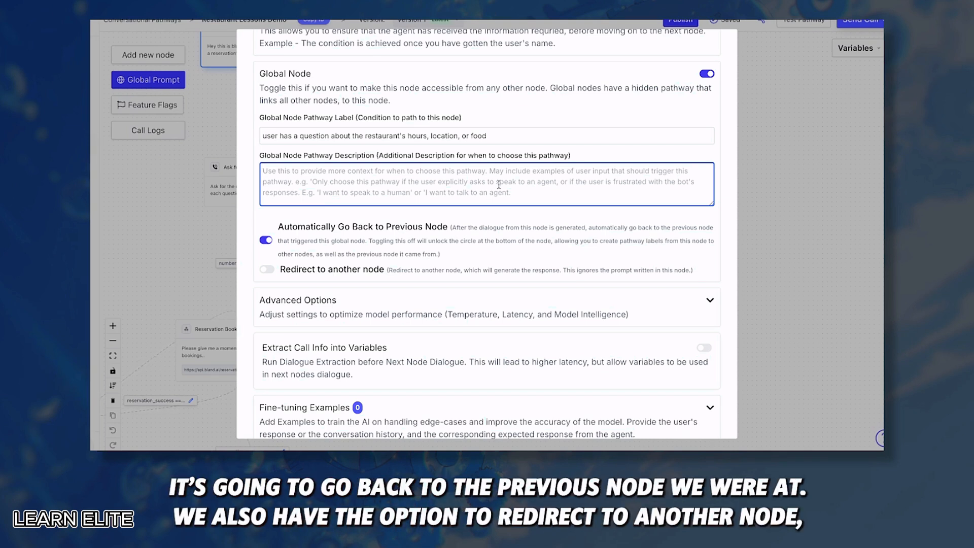
Switch on 'Redirect to another node' and look over the global node's settings
click(266, 269)
scroll(267, 270, down, 2)
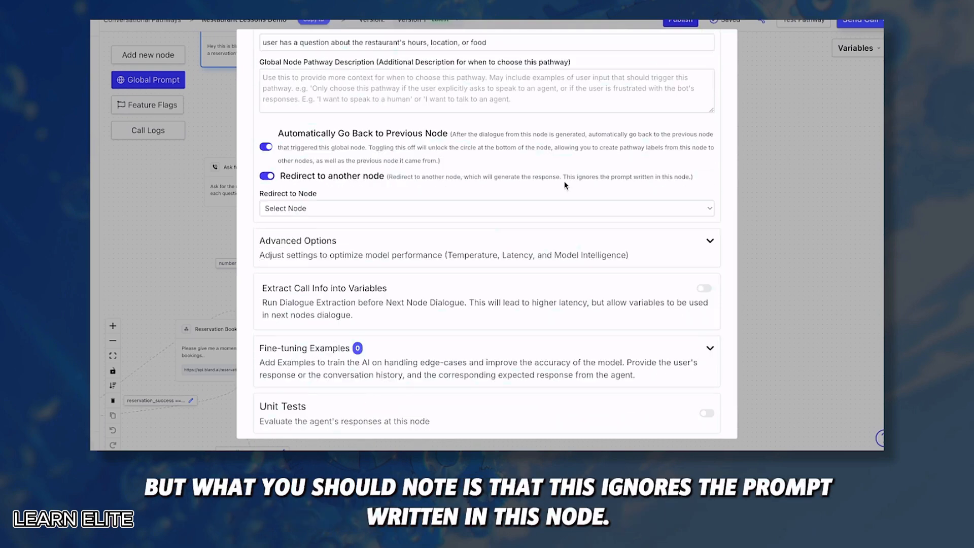
drag(564, 178, 692, 180)
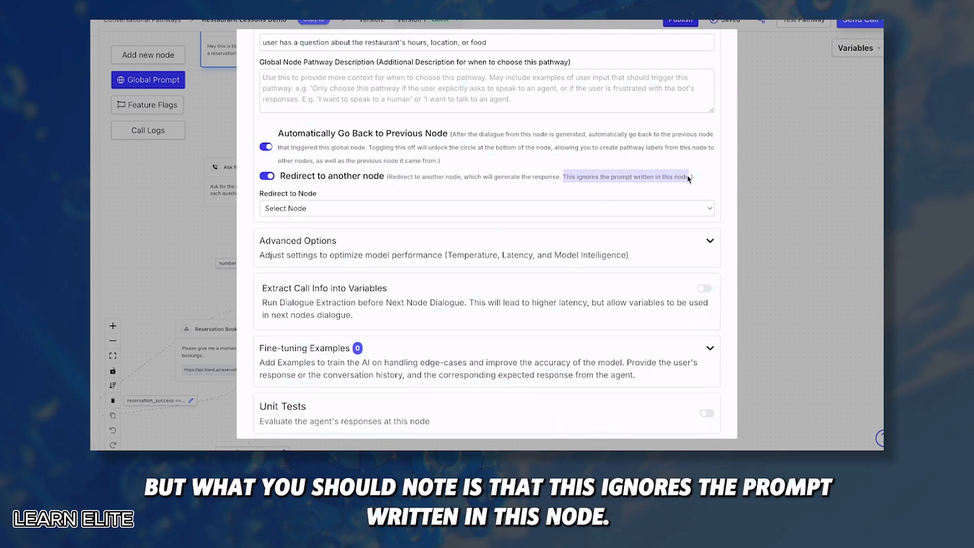
scroll(658, 179, up, 1)
scroll(655, 180, up, 1)
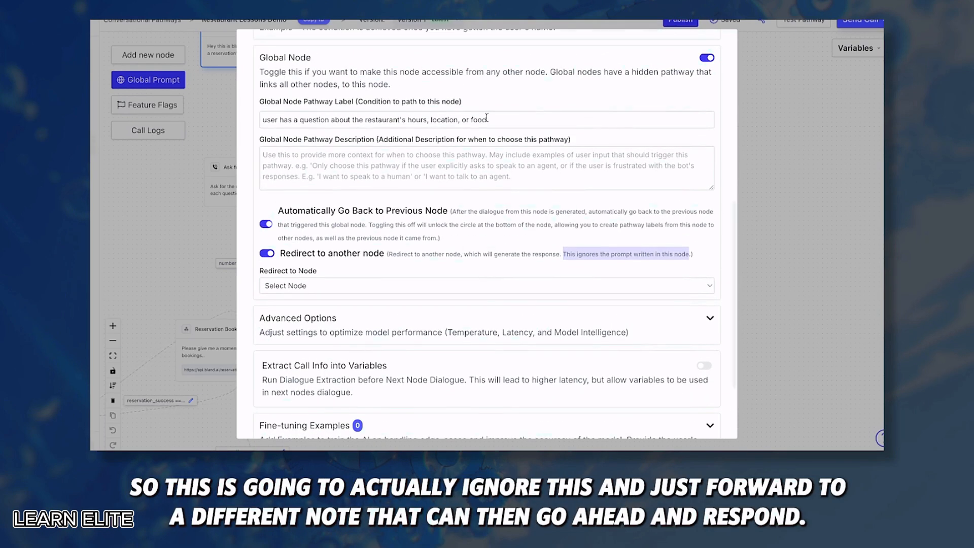
drag(488, 120, 214, 121)
scroll(432, 225, down, 1)
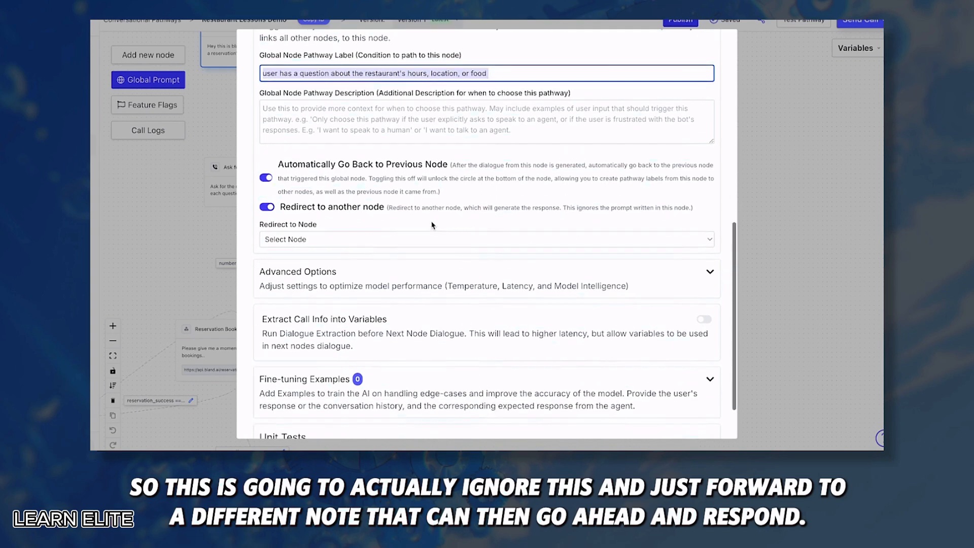
Leave the redirect target unchosen, switch redirecting off, and expand Fine-tuning Examples
click(292, 239)
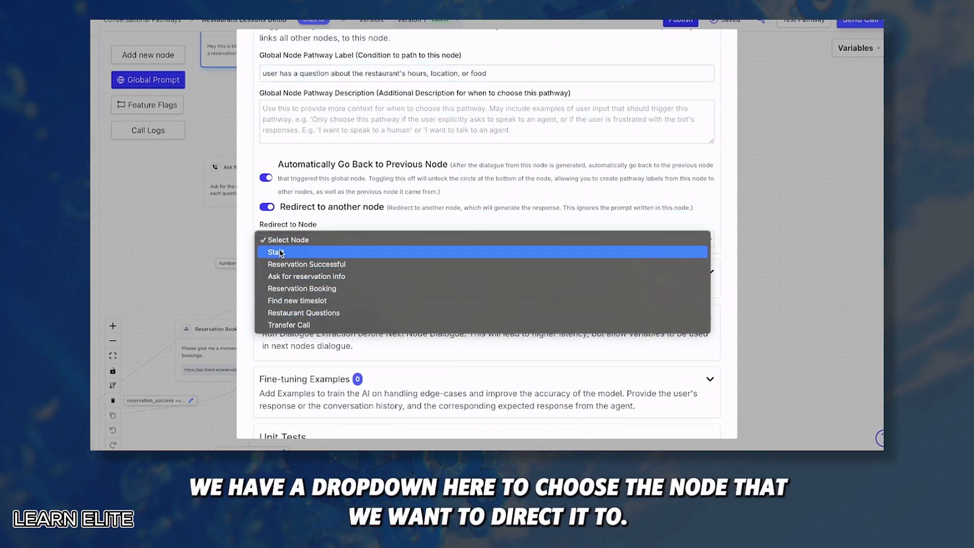
click(250, 350)
click(267, 207)
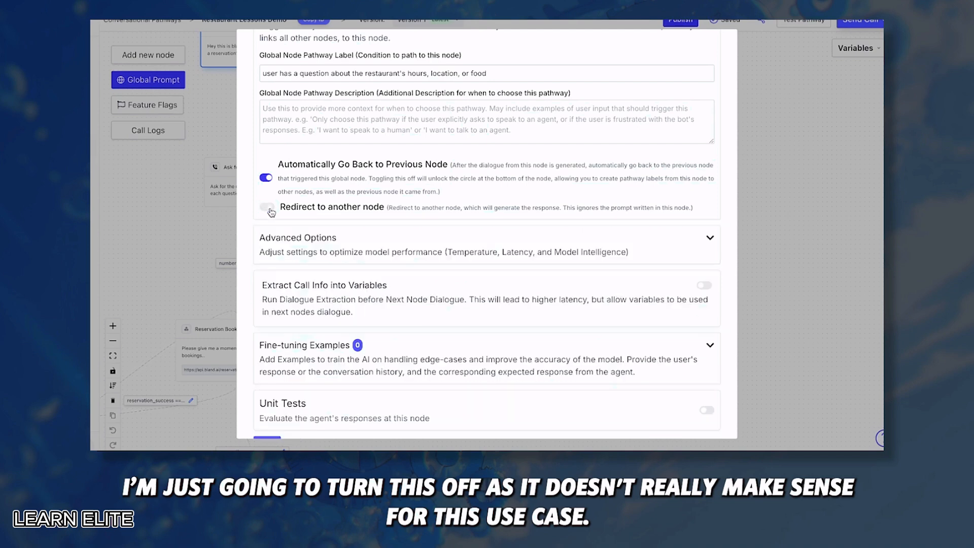
scroll(374, 275, down, 1)
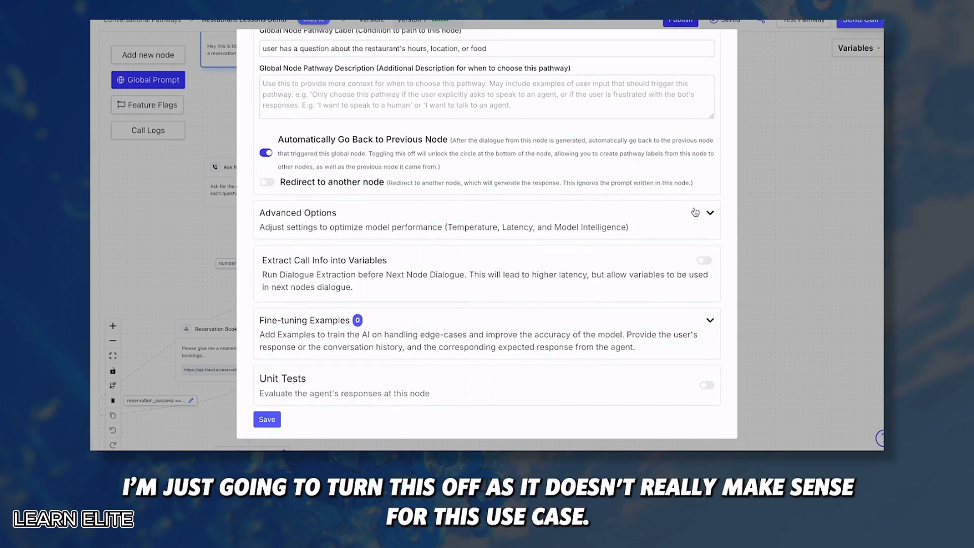
click(710, 213)
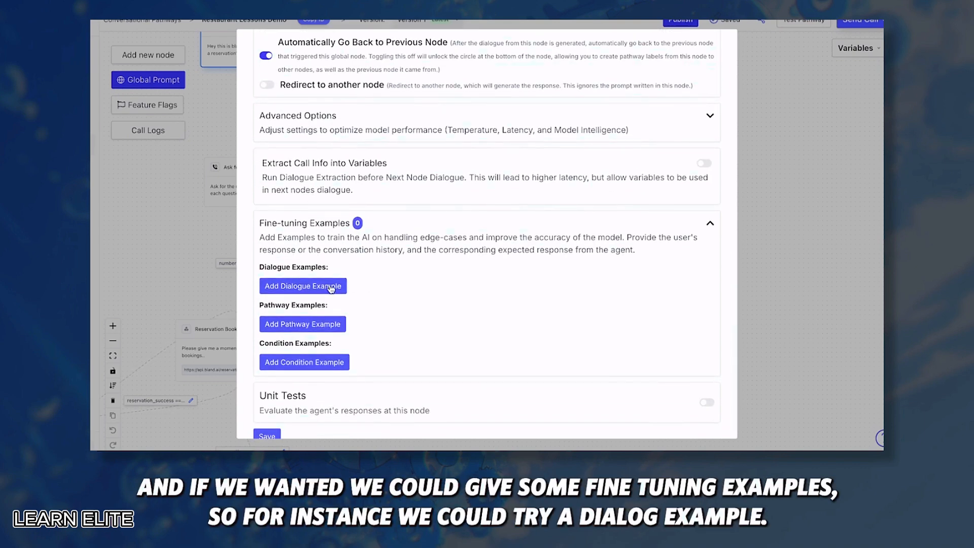
Add a dialogue example with user line 'what kinds of food do you have?' and response 'we have'
scroll(303, 337, up, 2)
click(302, 338)
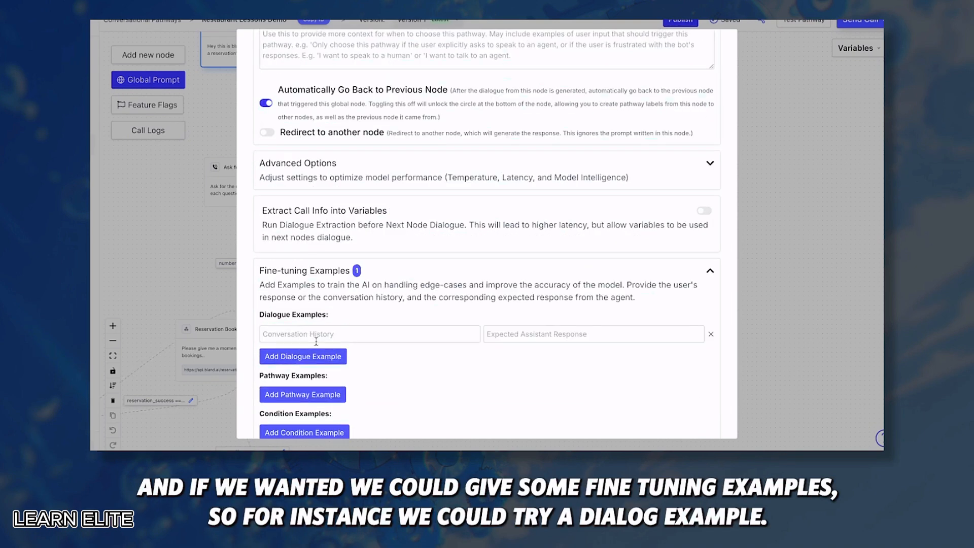
click(314, 338)
text(what kinds of food do you have?)
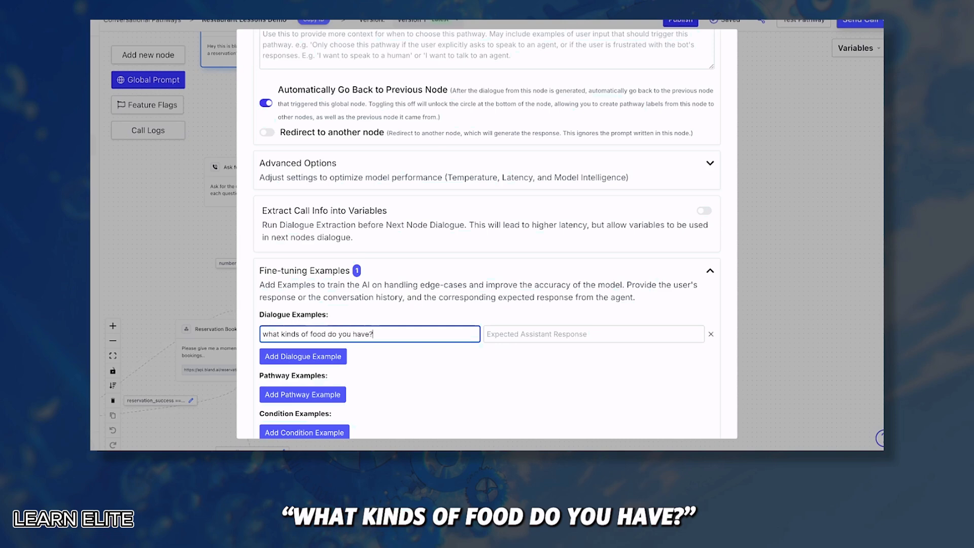
click(498, 333)
text(we have)
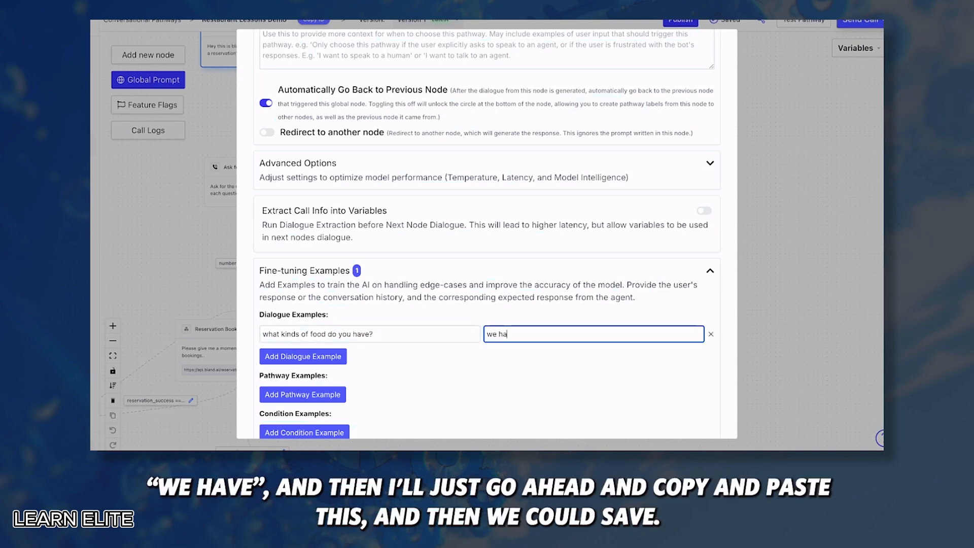
Copy the knowledge base menu list into the expected assistant response and save the node
scroll(448, 244, up, 5)
scroll(370, 278, up, 5)
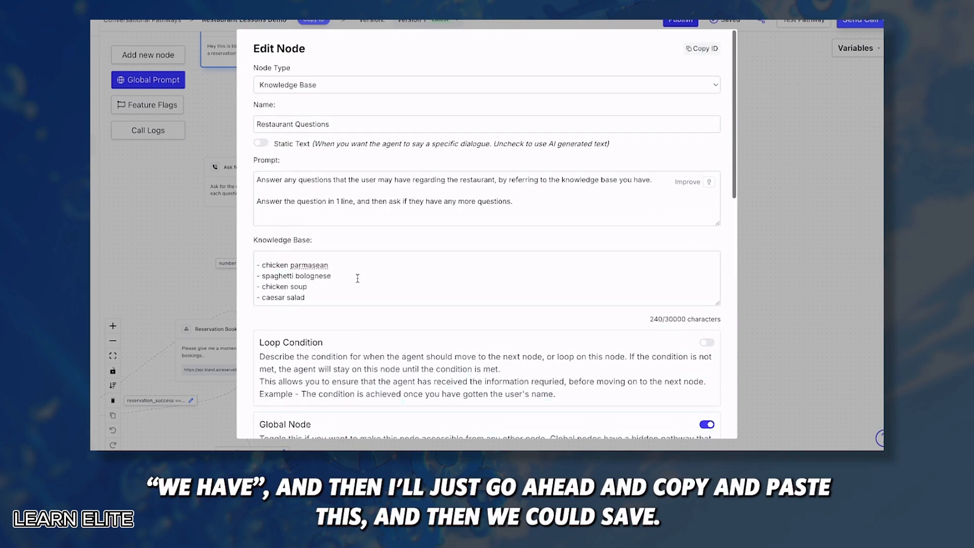
click(357, 279)
key(ctrl+a)
scroll(357, 279, down, 10)
click(593, 249)
key(ctrl+v)
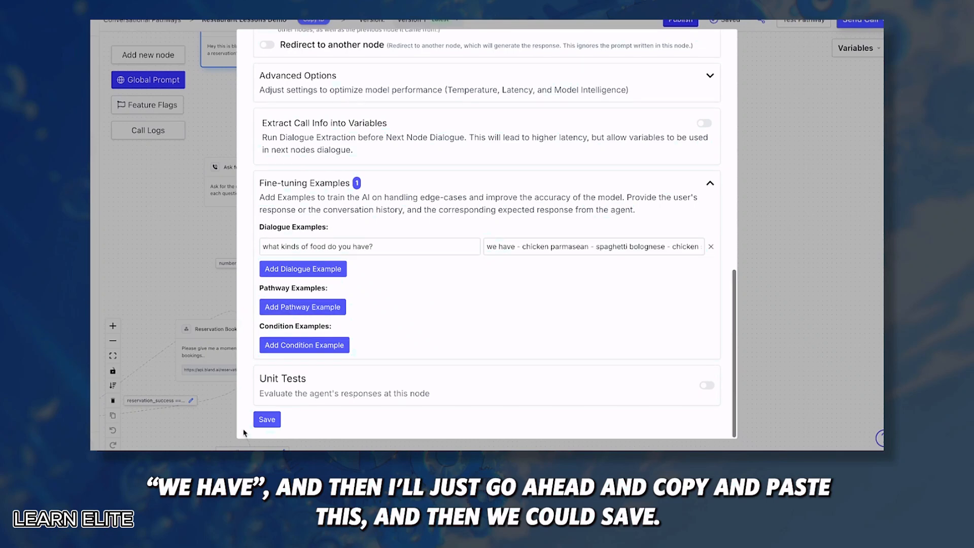
click(267, 422)
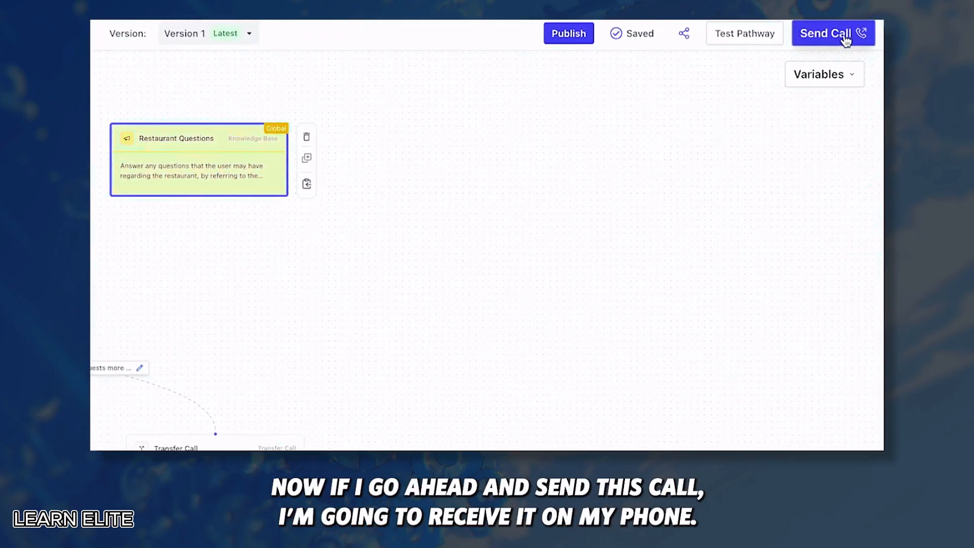
Start a test call of Restaurant Lessons Demo and follow it from Start to Restaurant Questions
click(846, 35)
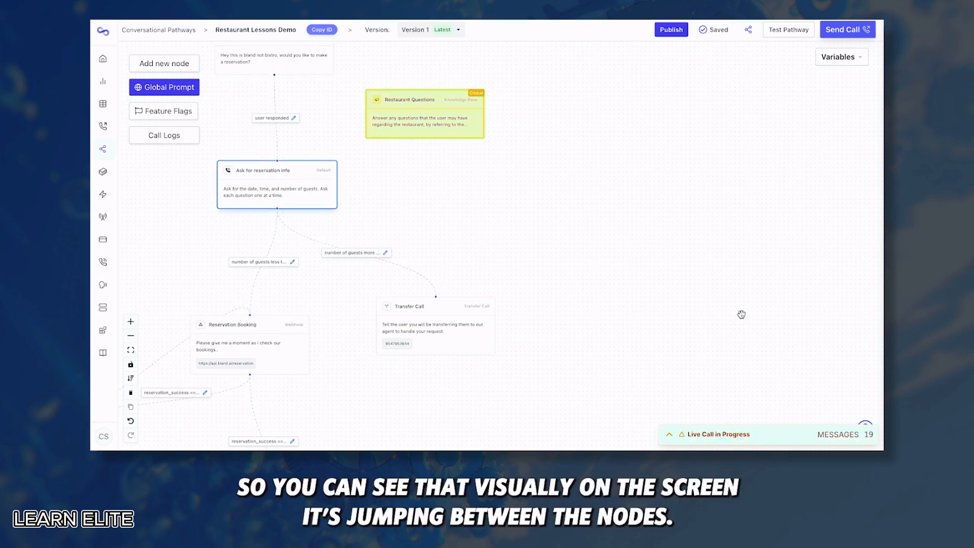
drag(425, 153, 482, 239)
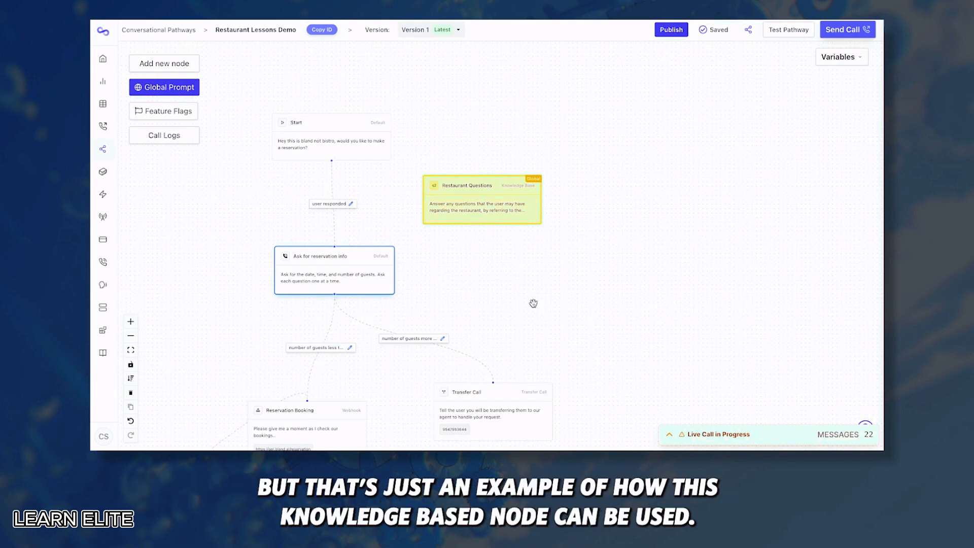
click(490, 203)
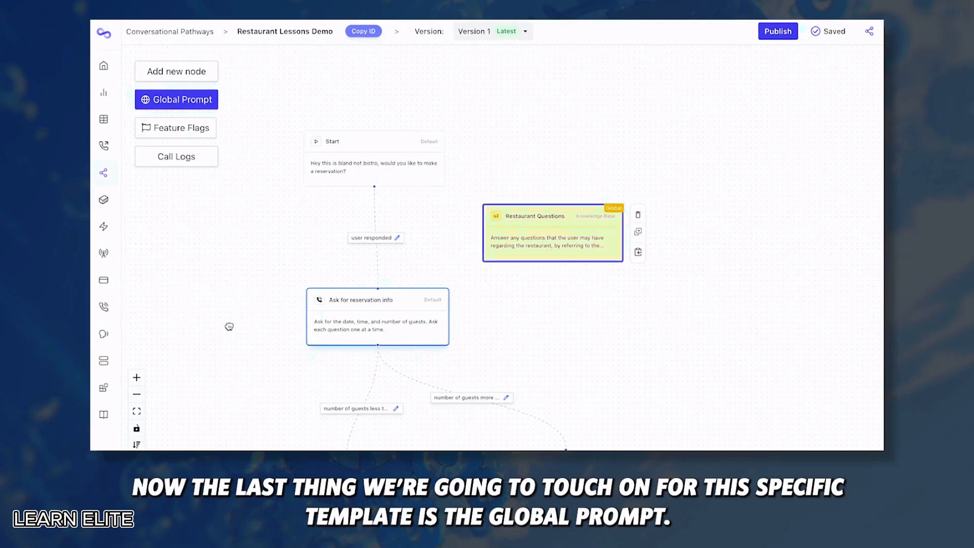
drag(229, 326, 450, 181)
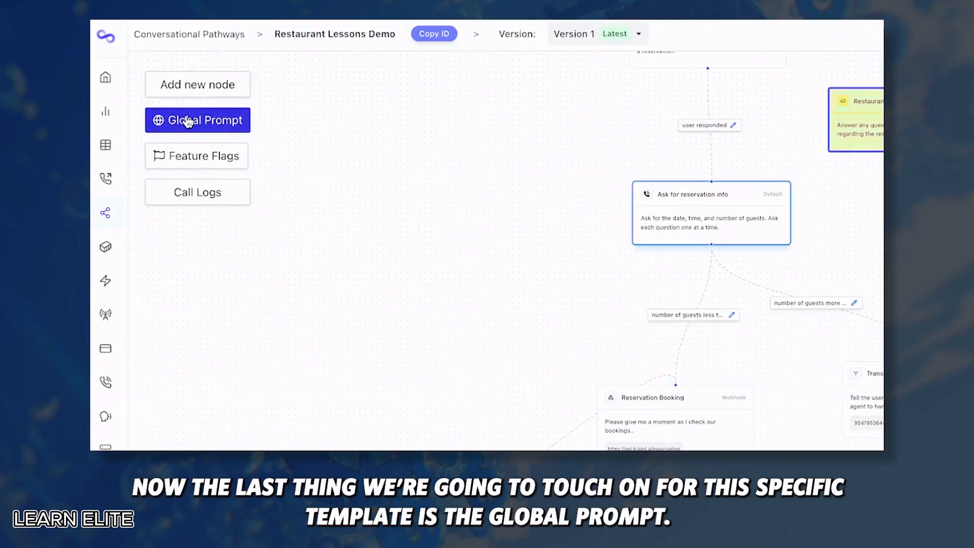
click(191, 122)
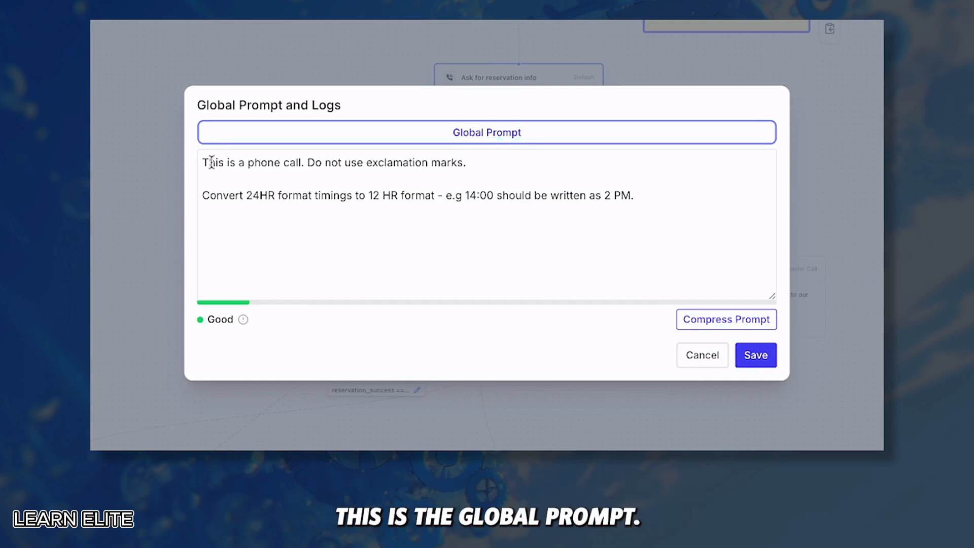
drag(208, 161, 705, 231)
click(706, 231)
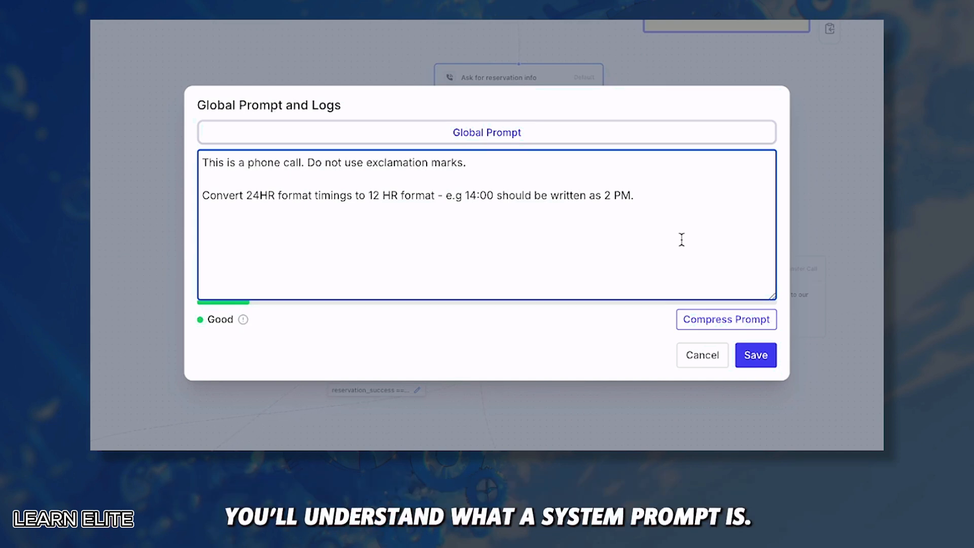
click(253, 191)
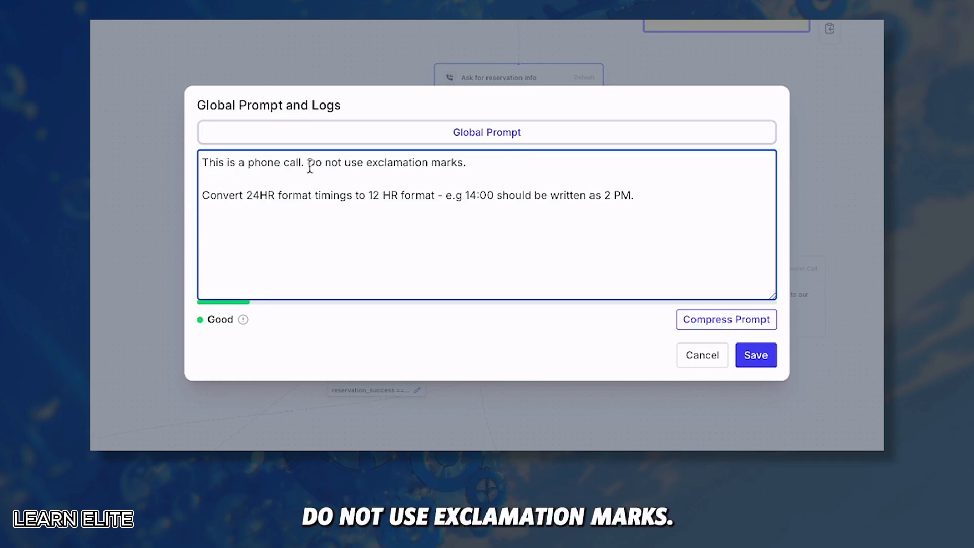
drag(307, 163, 466, 166)
click(467, 166)
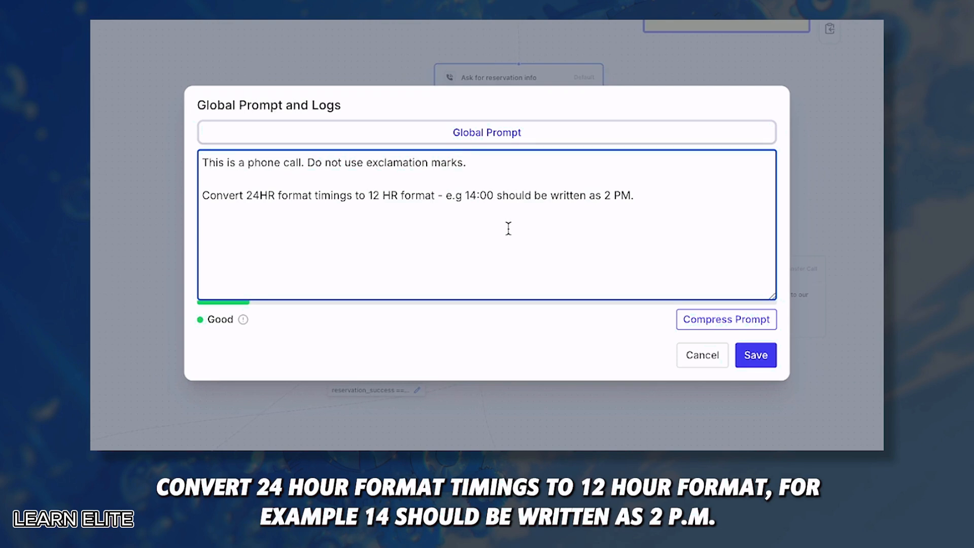
drag(466, 196, 495, 195)
click(605, 186)
drag(641, 200, 601, 197)
click(624, 219)
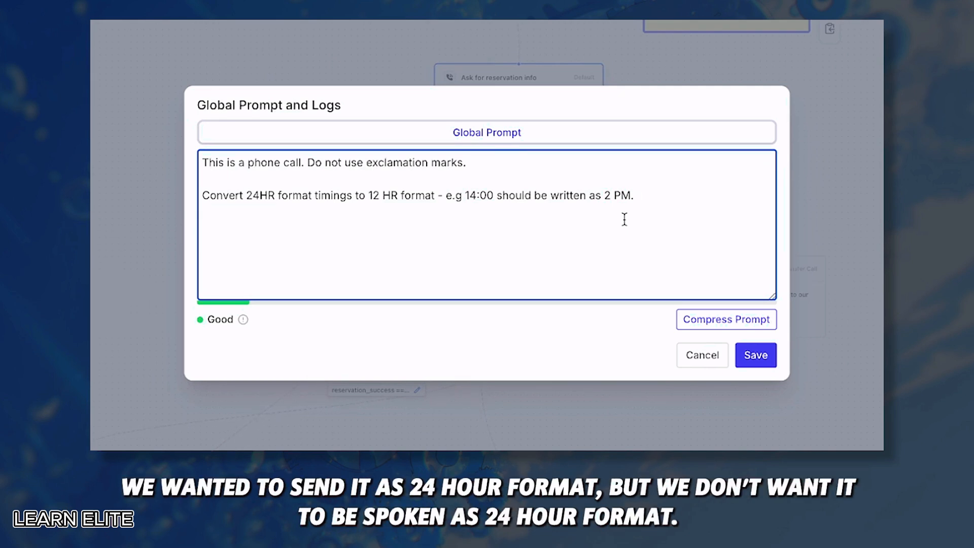
drag(645, 196, 181, 198)
click(313, 266)
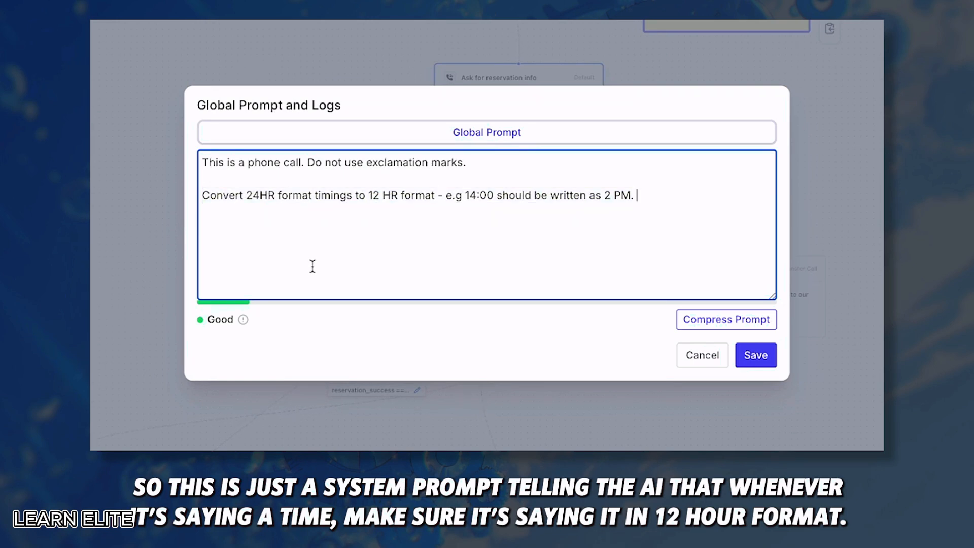
mouse_move(218, 295)
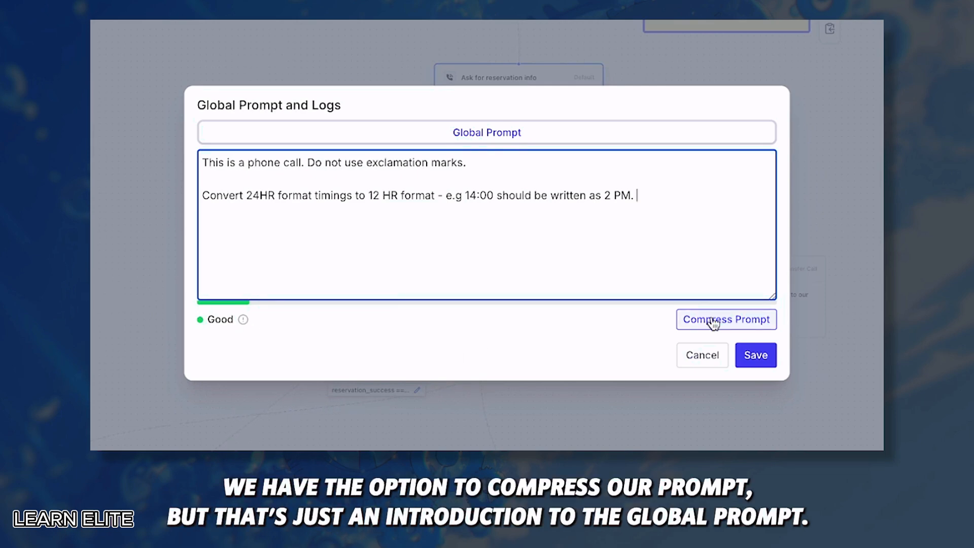
click(711, 366)
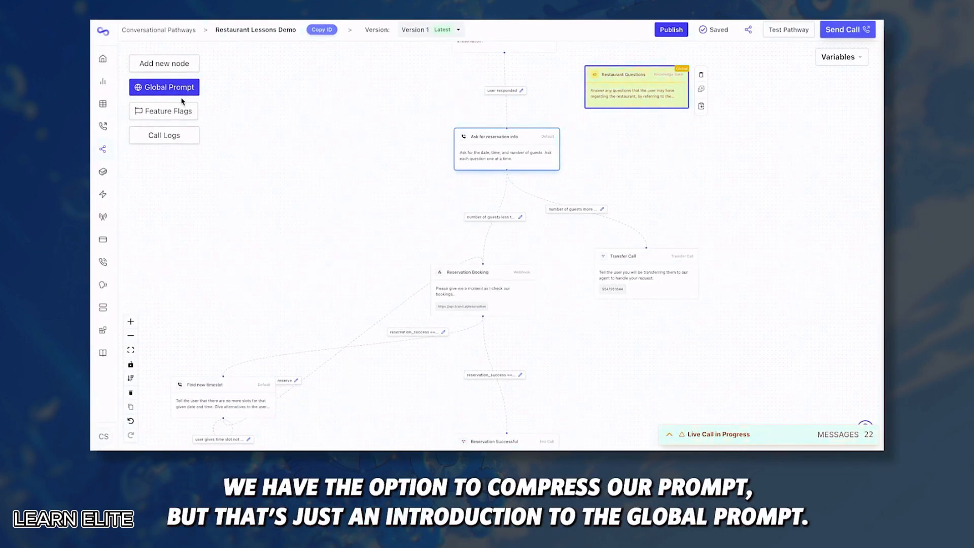
Zoom out of the restaurant pathway canvas before returning to the Conversational Pathways list
scroll(434, 148, down, 3)
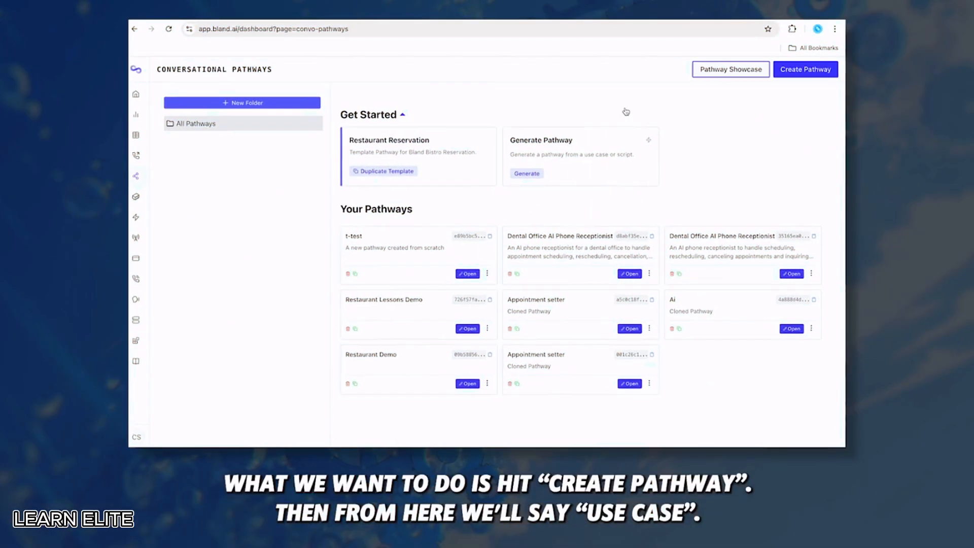
Start a new conversational pathway built from the Use Case option
click(800, 72)
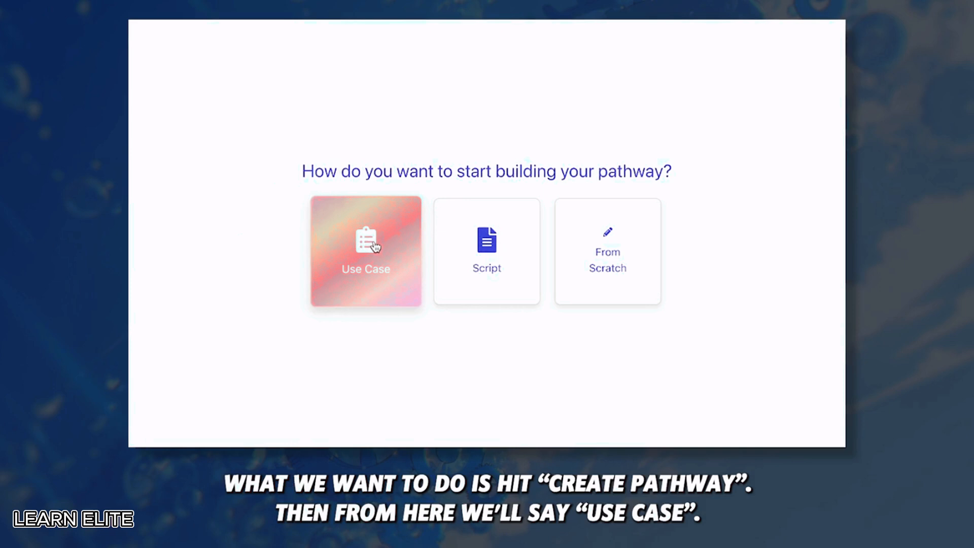
click(376, 247)
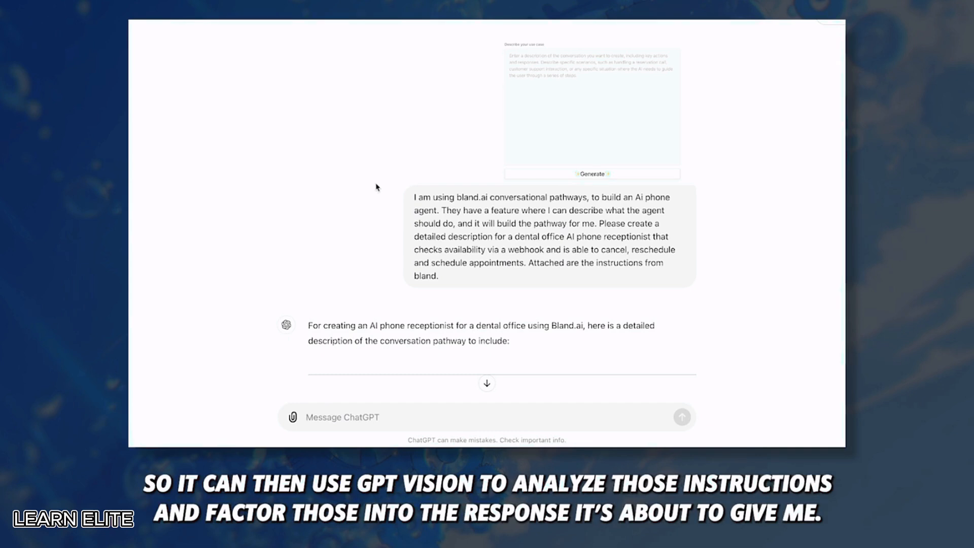
Scroll through ChatGPT's Dental Office AI Phone Receptionist use case, from overview to key actions
scroll(426, 196, down, 7)
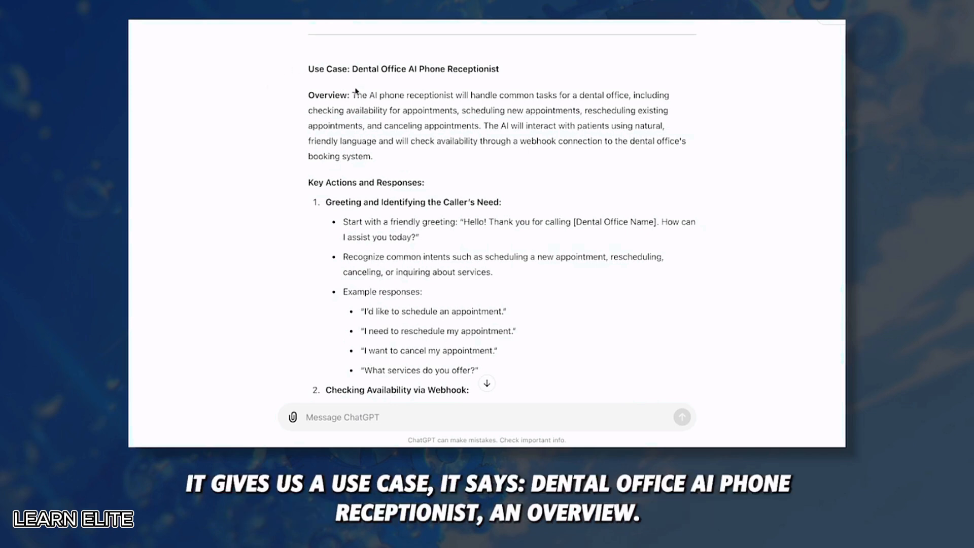
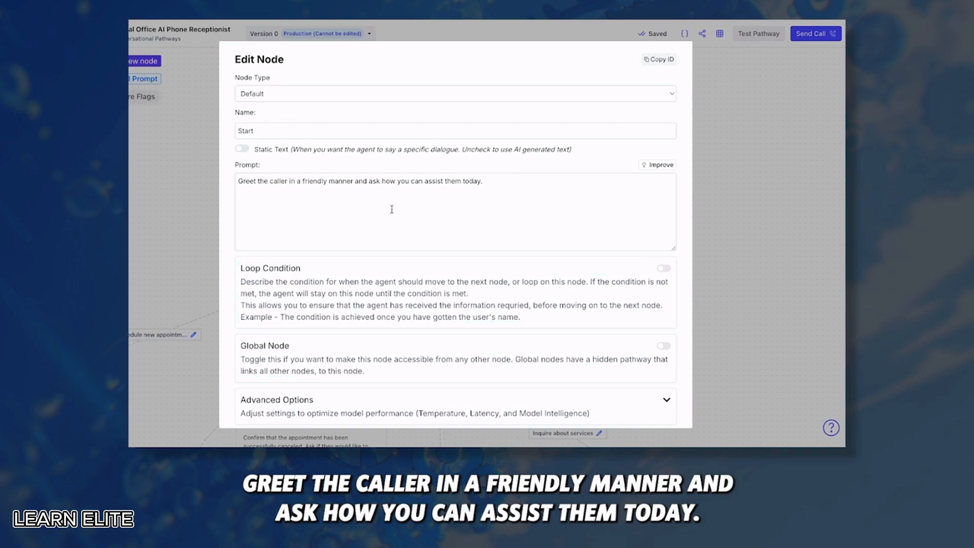
Close the Start node's settings and move the Existing Appointment Details node left and down
click(289, 181)
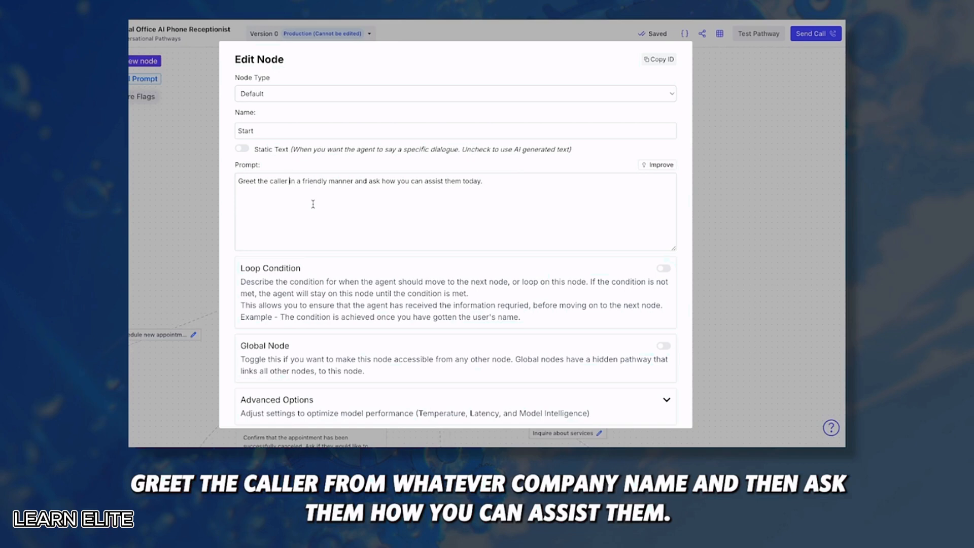
click(716, 178)
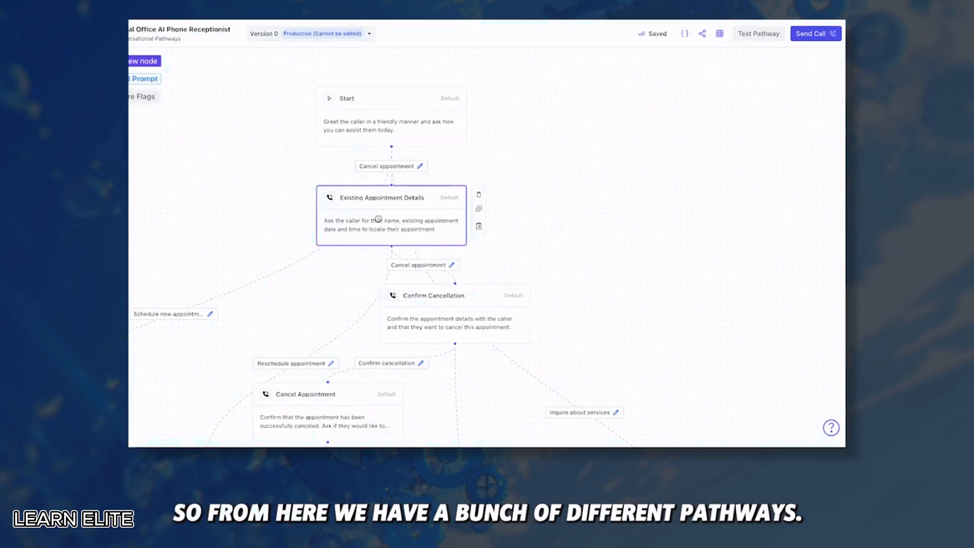
drag(374, 218, 288, 227)
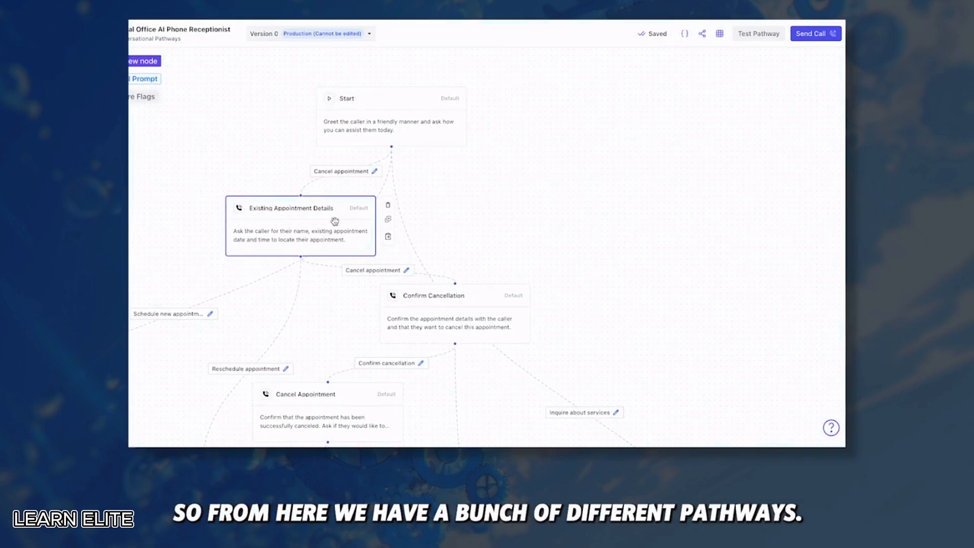
Review the Existing Appointment Details node's prompt about locating the caller's appointment
click(375, 171)
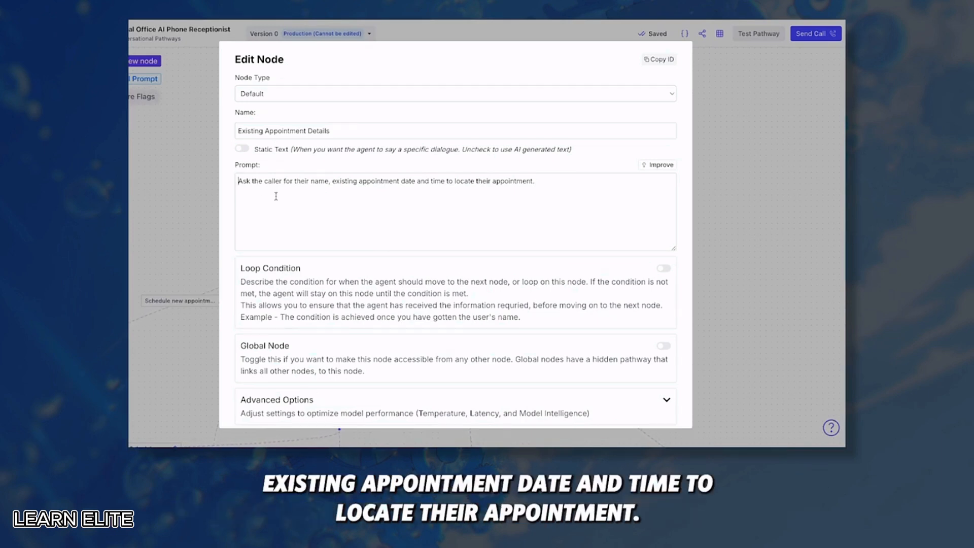
scroll(406, 338, down, 3)
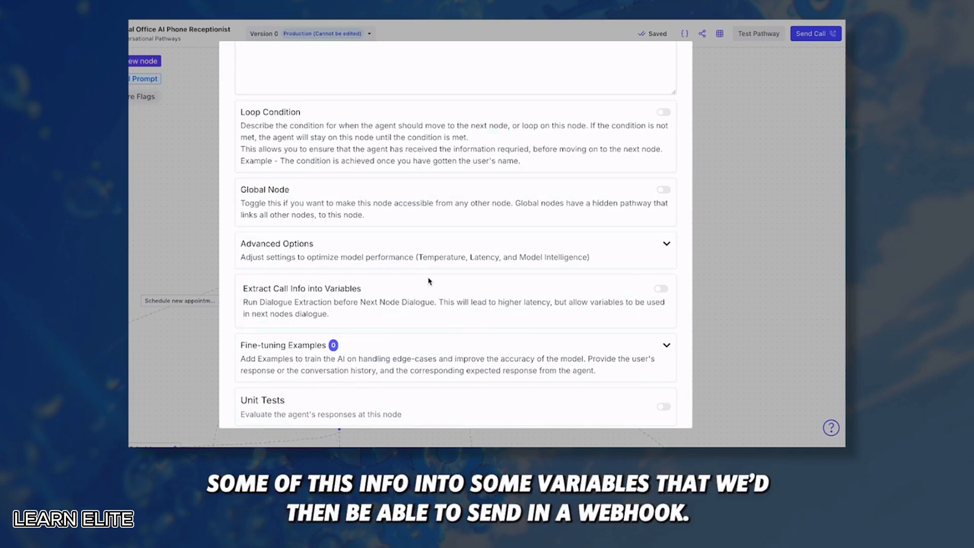
scroll(429, 282, up, 3)
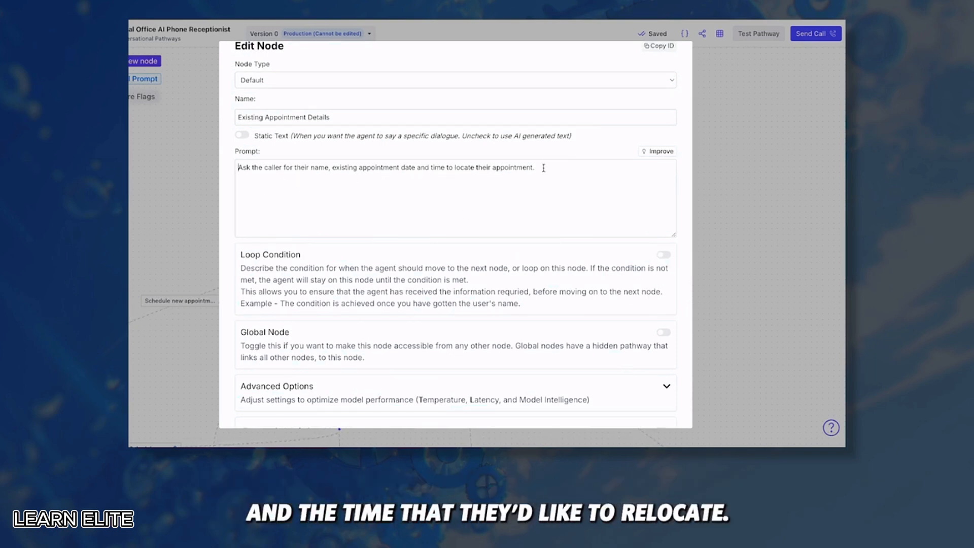
drag(543, 168, 455, 168)
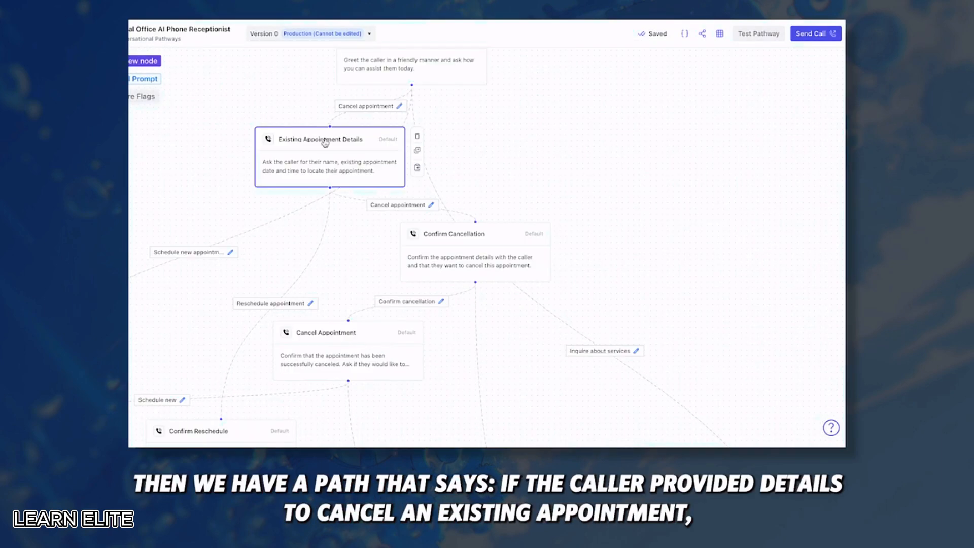
click(434, 207)
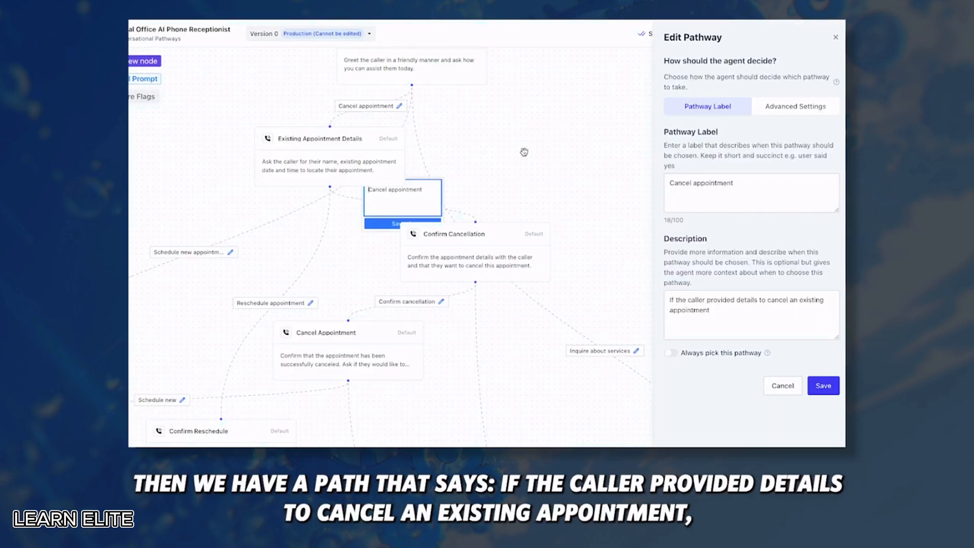
click(771, 380)
click(456, 249)
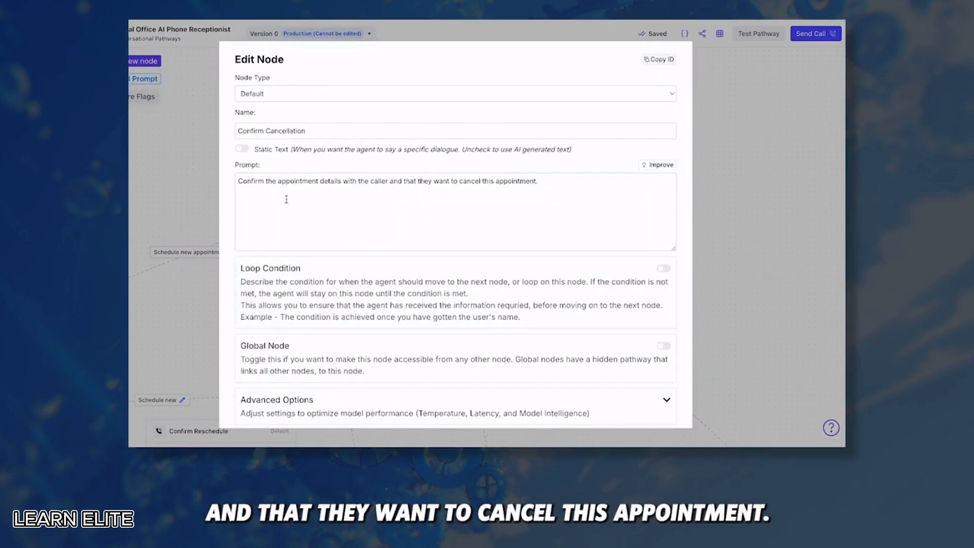
click(766, 131)
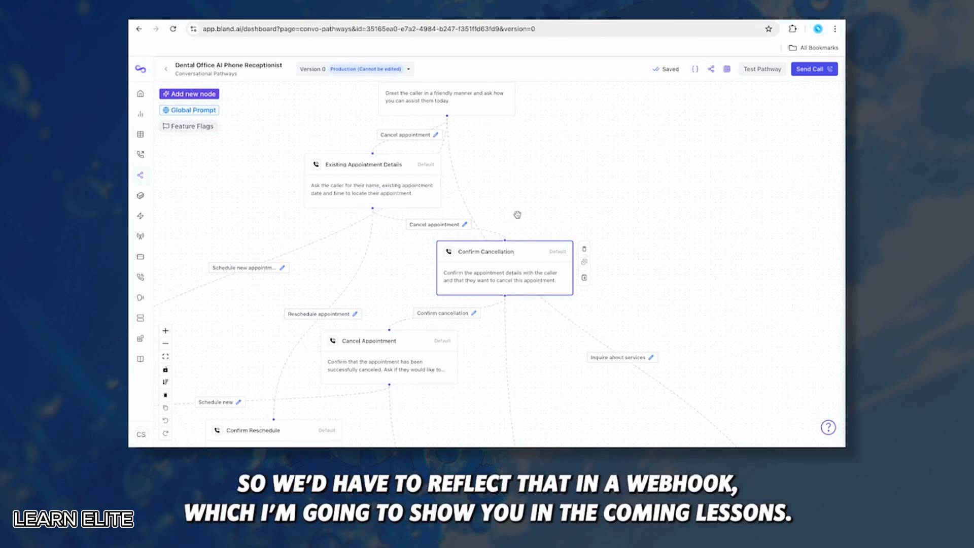
scroll(517, 214, down, 3)
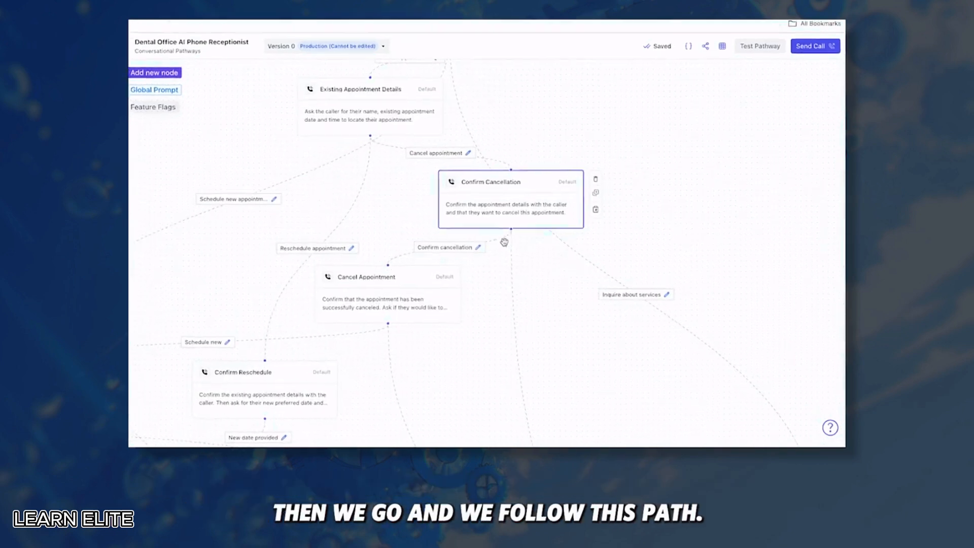
click(467, 242)
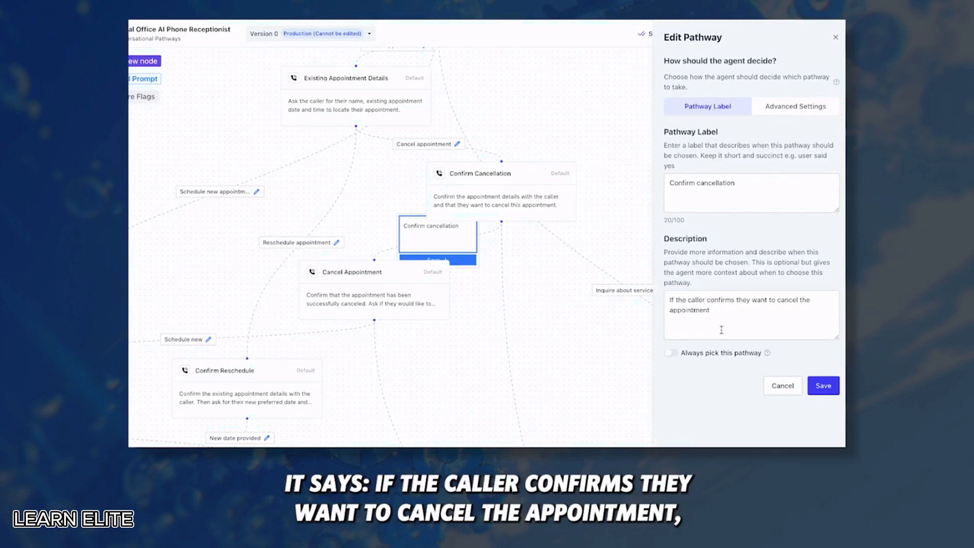
click(336, 294)
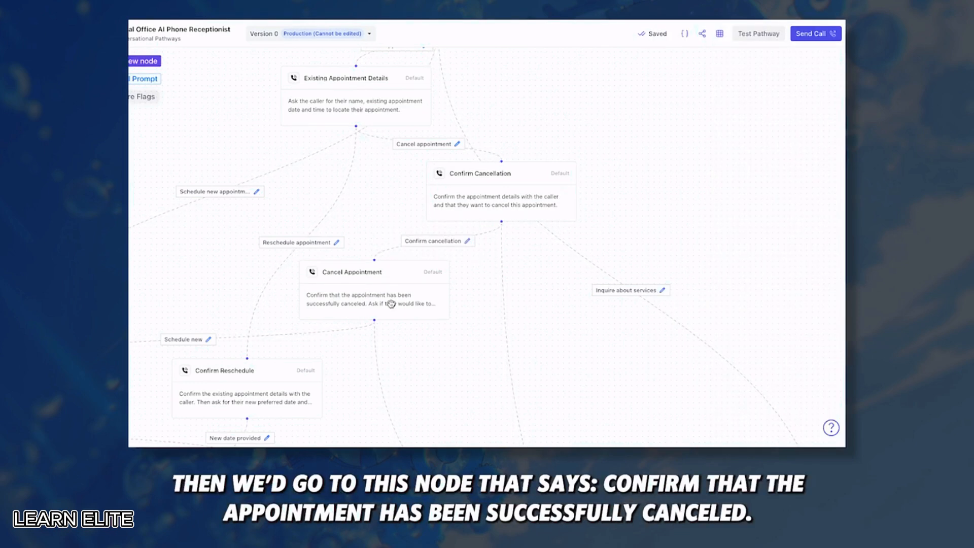
click(390, 304)
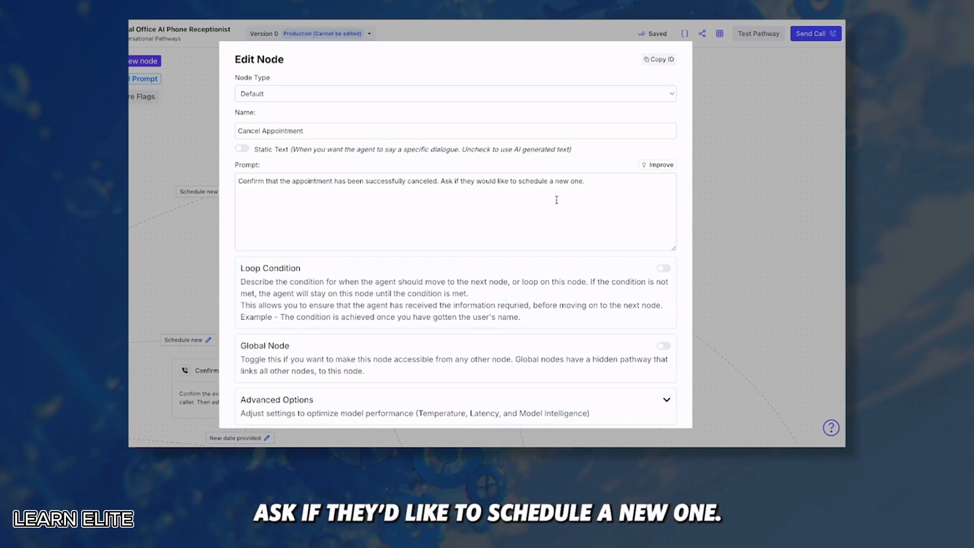
click(769, 205)
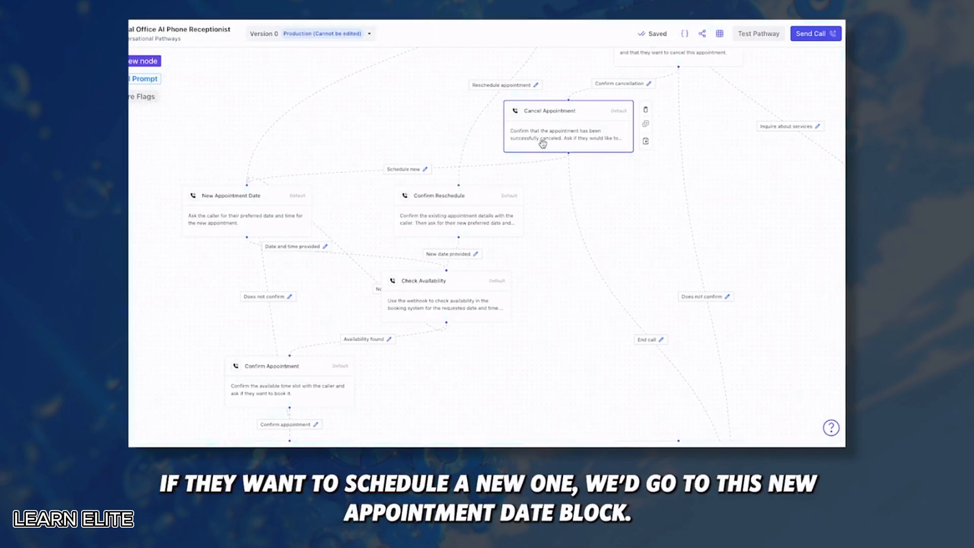
click(219, 208)
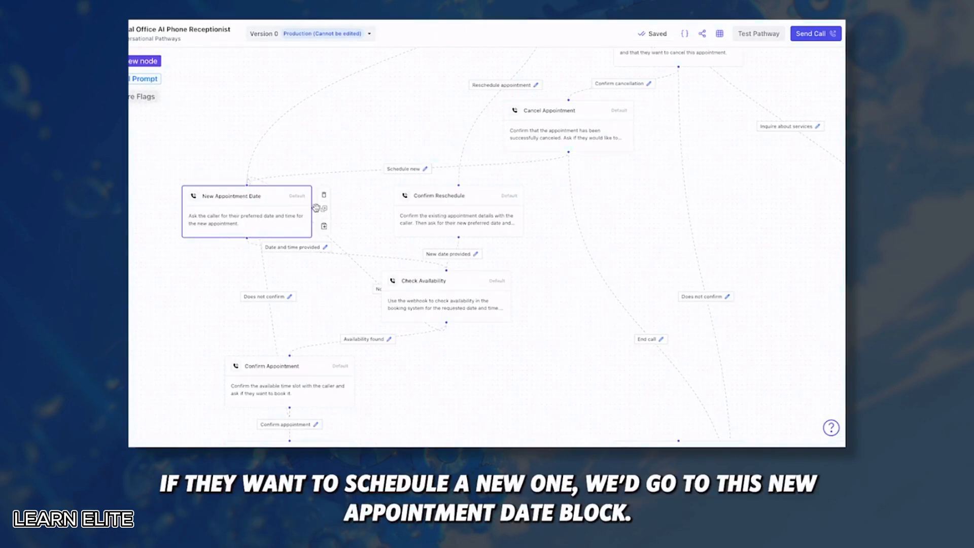
scroll(535, 200, right, 5)
scroll(536, 201, down, 3)
scroll(501, 298, down, 3)
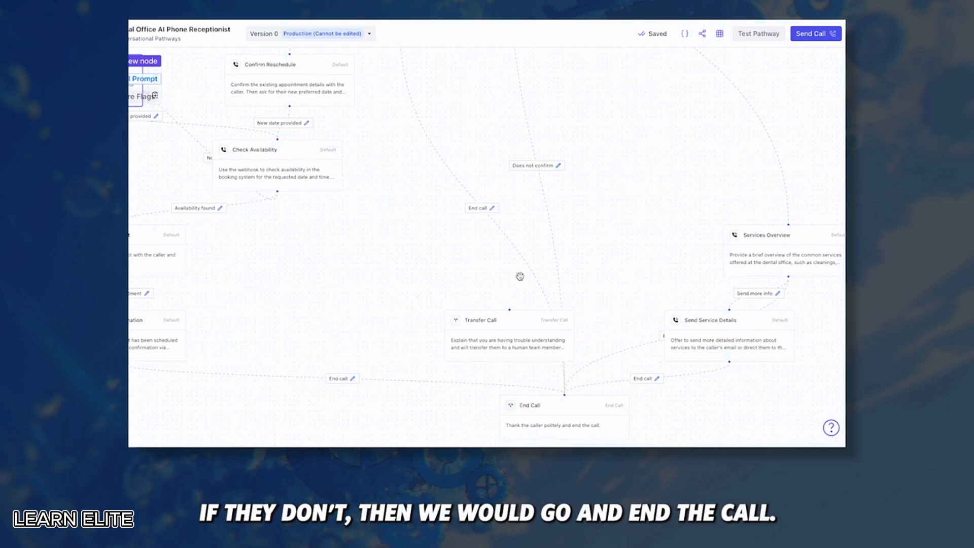
click(538, 404)
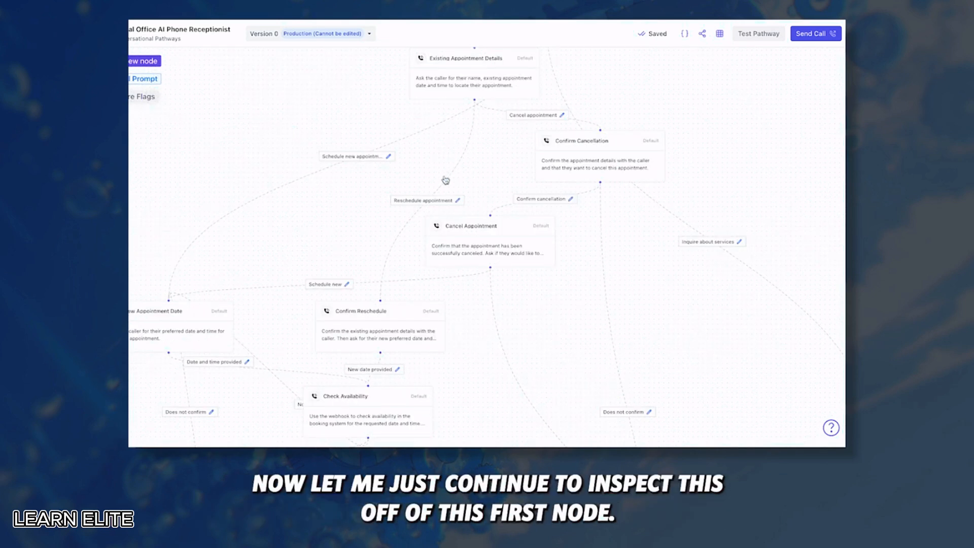
scroll(446, 180, up, 3)
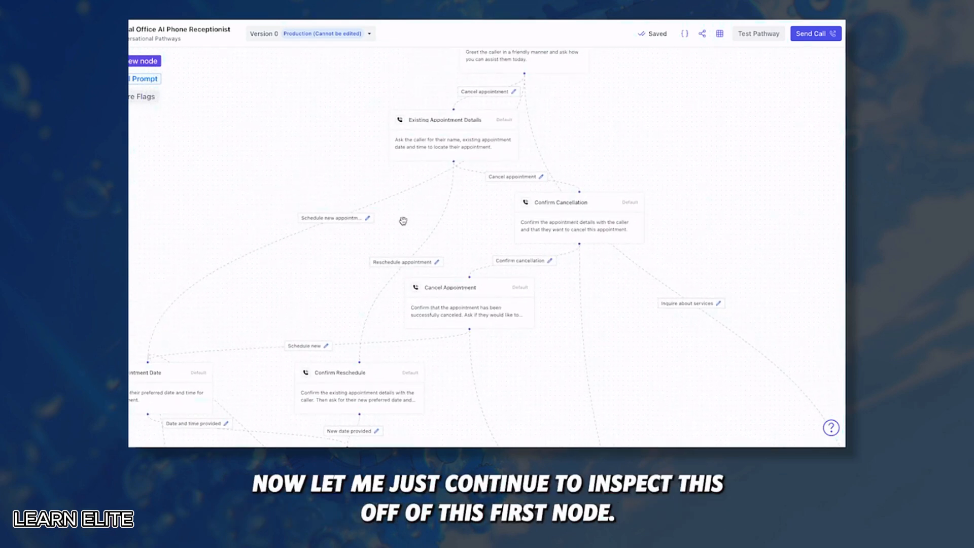
click(442, 144)
scroll(321, 164, up, 1)
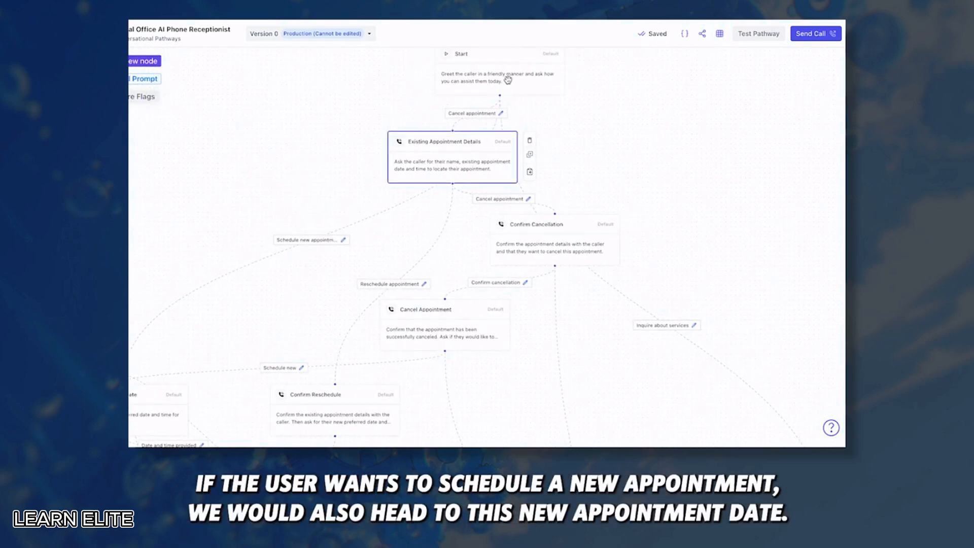
drag(465, 170, 372, 154)
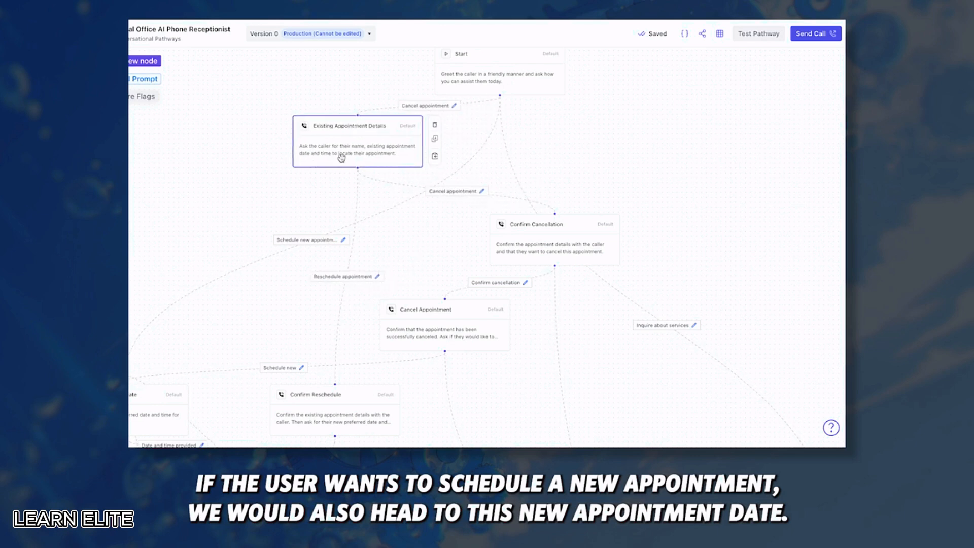
scroll(398, 116, down, 4)
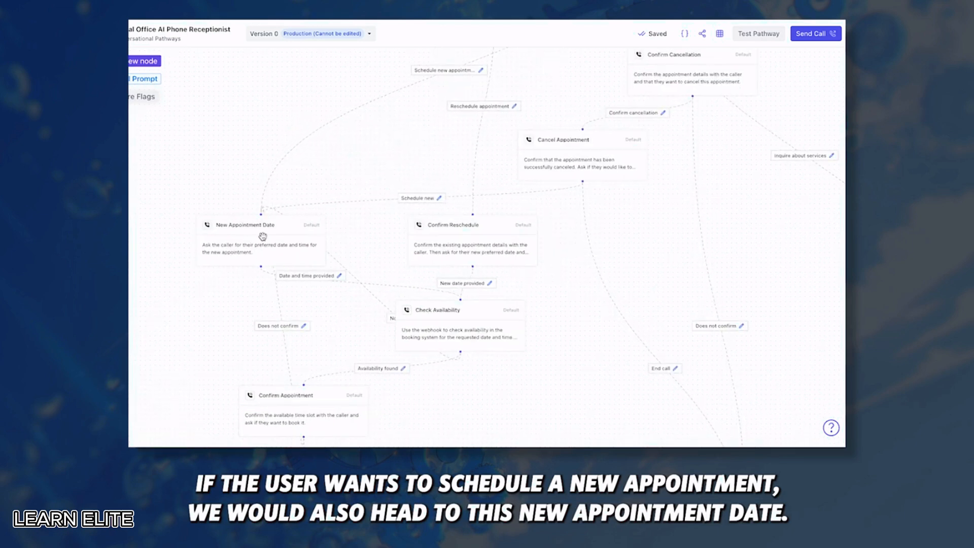
double_click(302, 223)
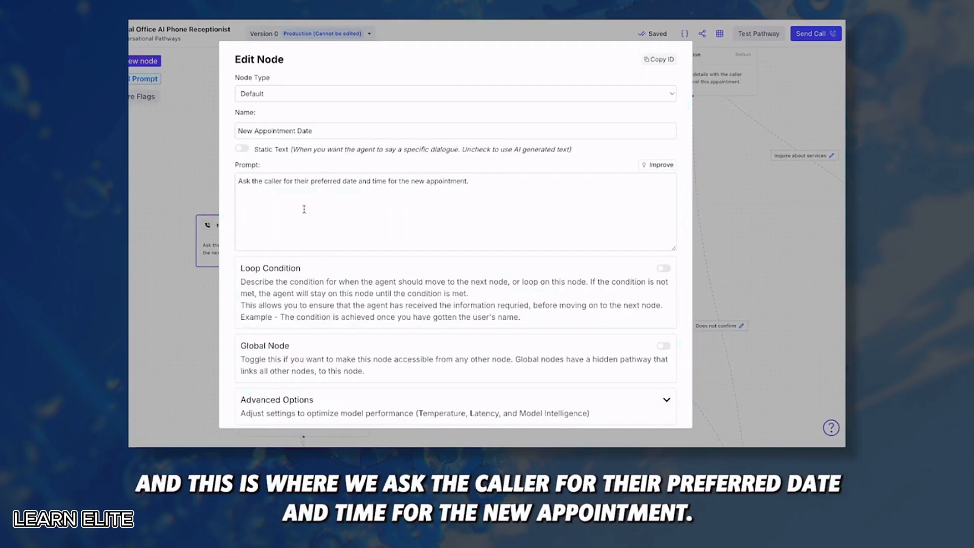
click(203, 194)
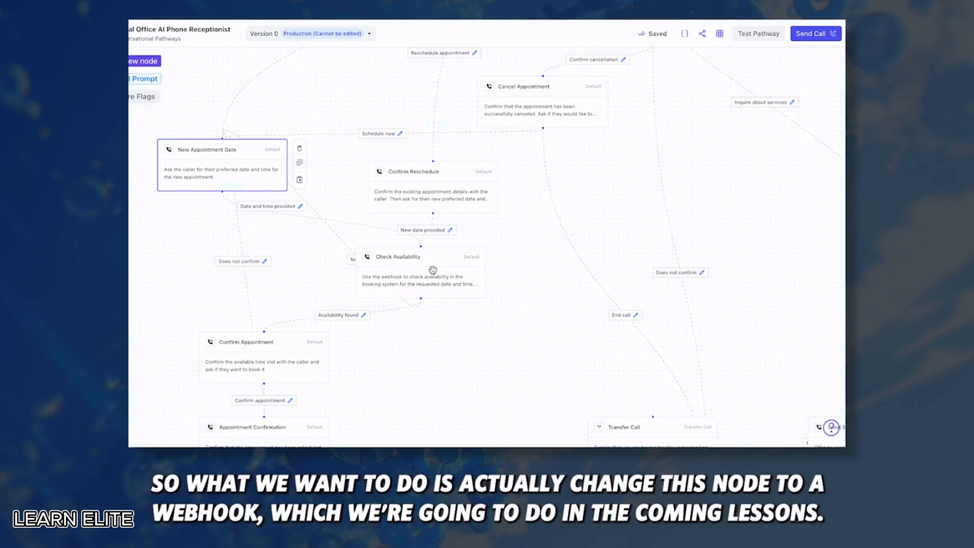
click(406, 265)
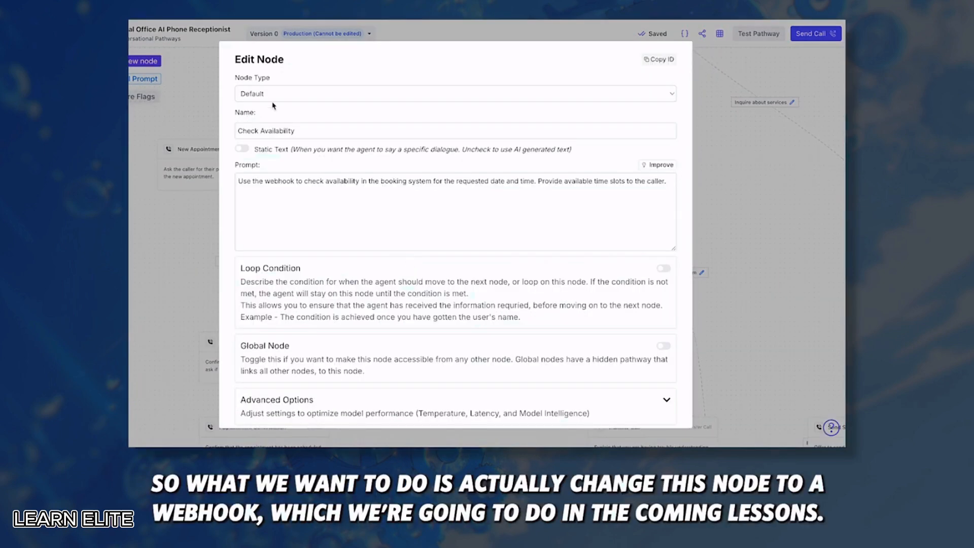
click(725, 166)
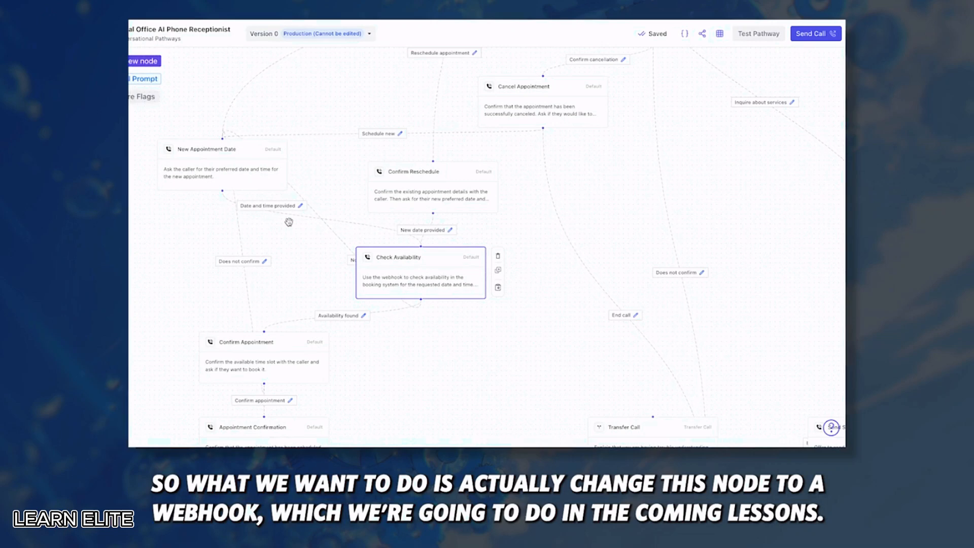
click(301, 206)
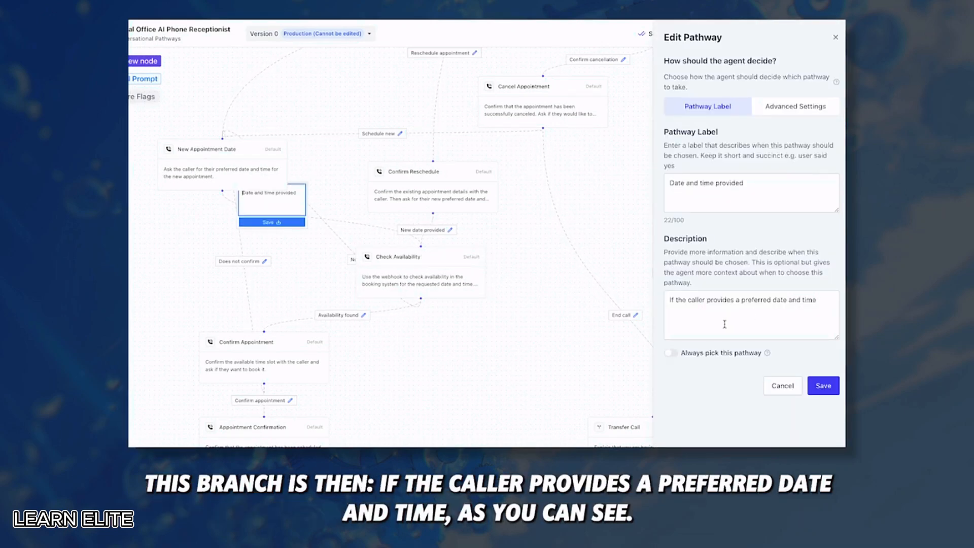
click(773, 387)
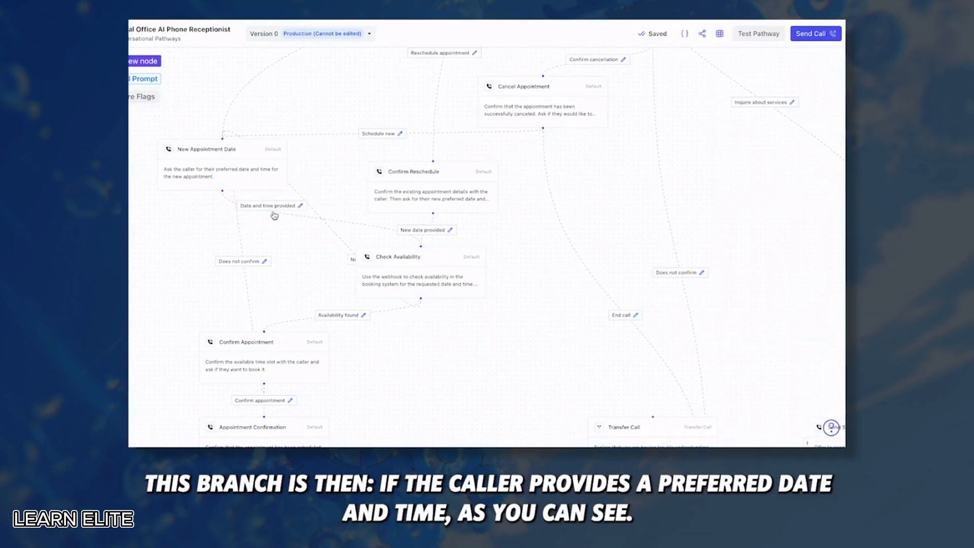
scroll(302, 252, down, 1)
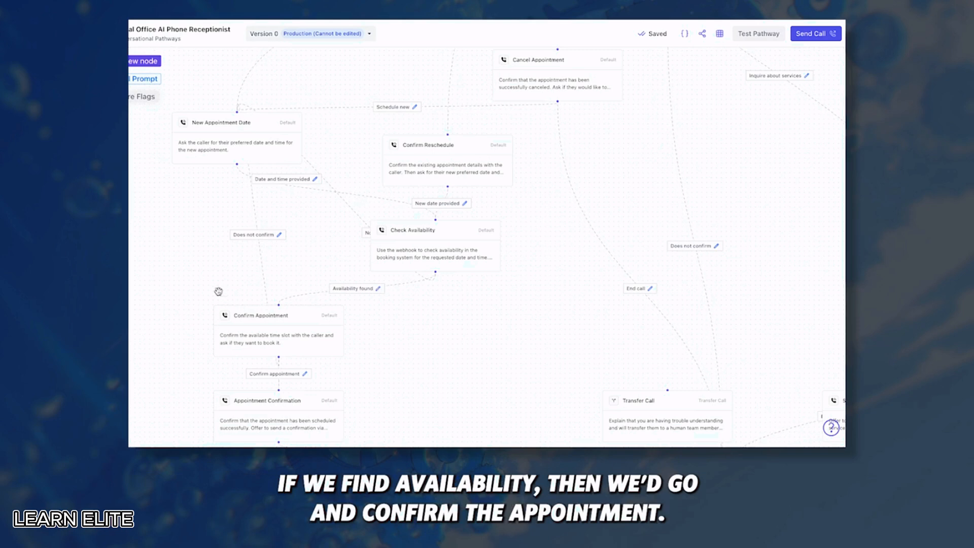
scroll(335, 110, up, 2)
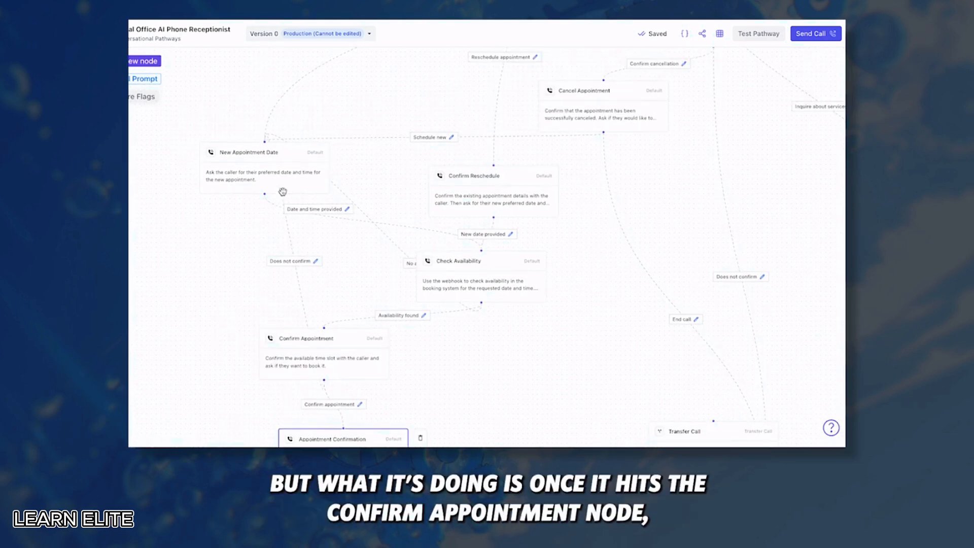
click(315, 361)
click(298, 222)
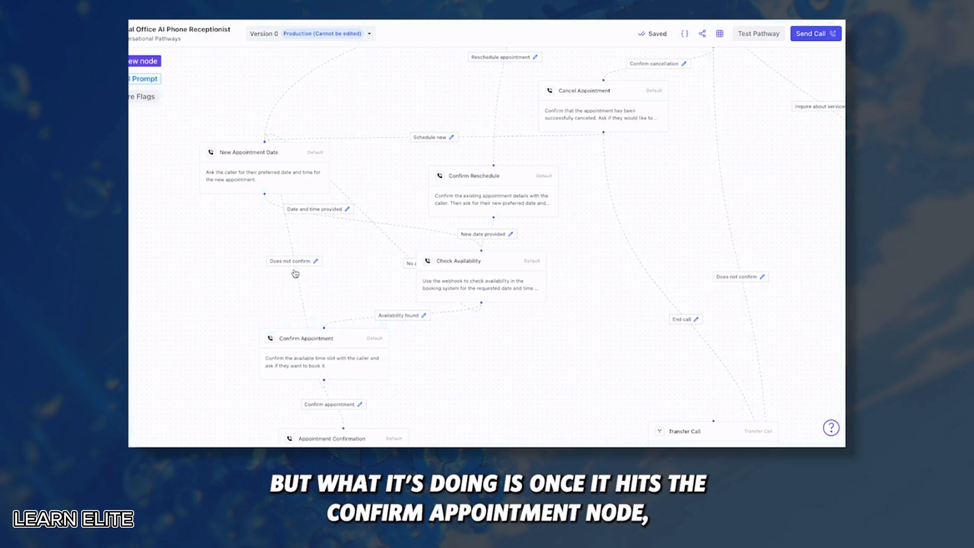
scroll(295, 274, down, 2)
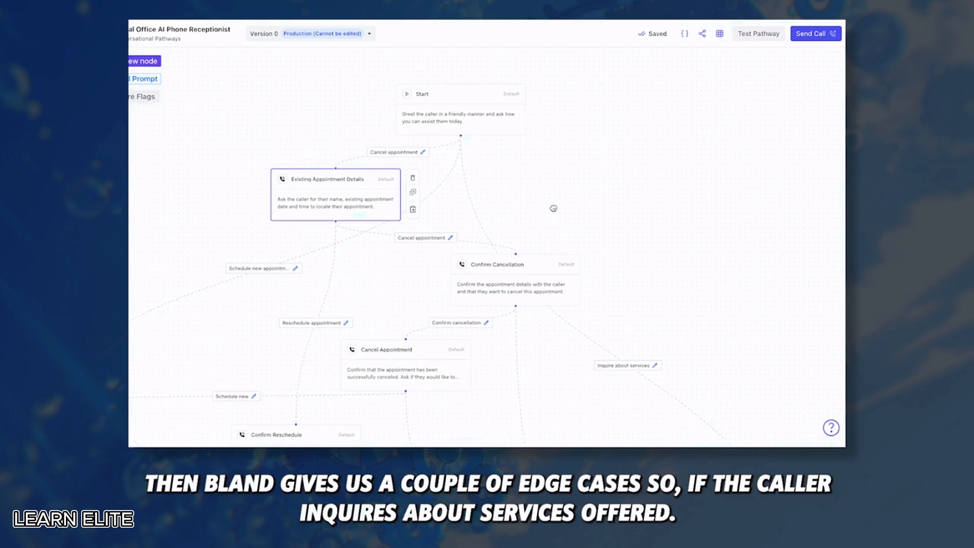
Raise the Services Overview node, shift Send Service Details right, and check Confirm Appointment
drag(552, 209, 518, 187)
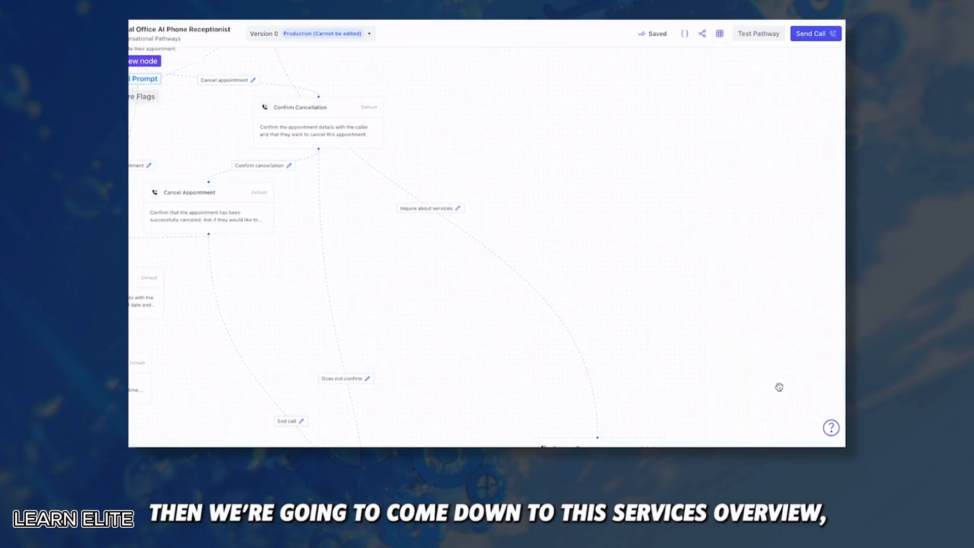
drag(550, 387, 432, 254)
drag(494, 331, 490, 312)
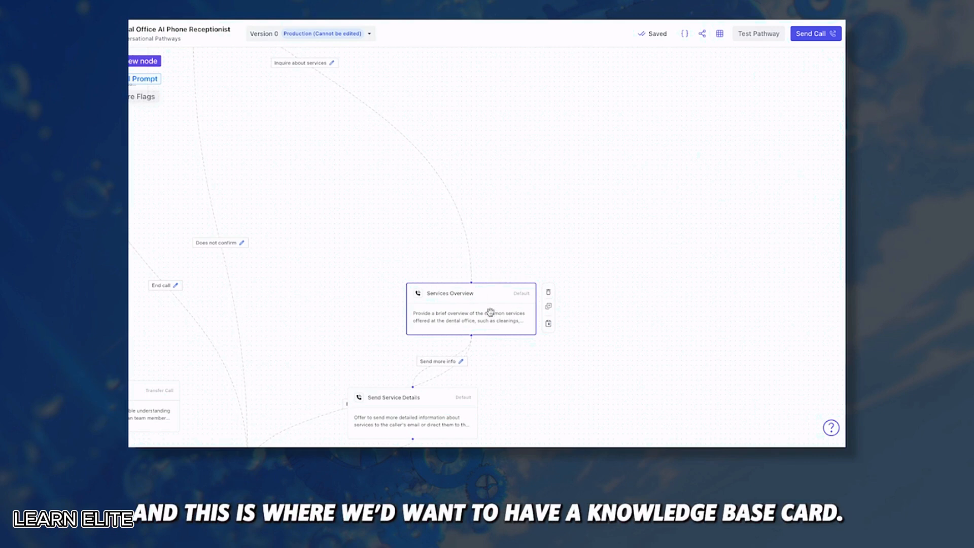
drag(509, 278, 510, 271)
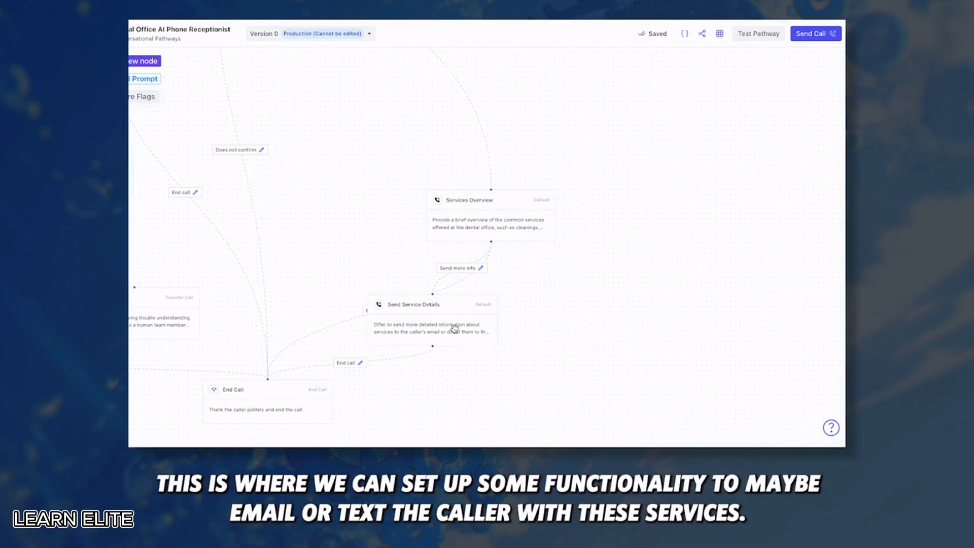
drag(454, 328, 493, 324)
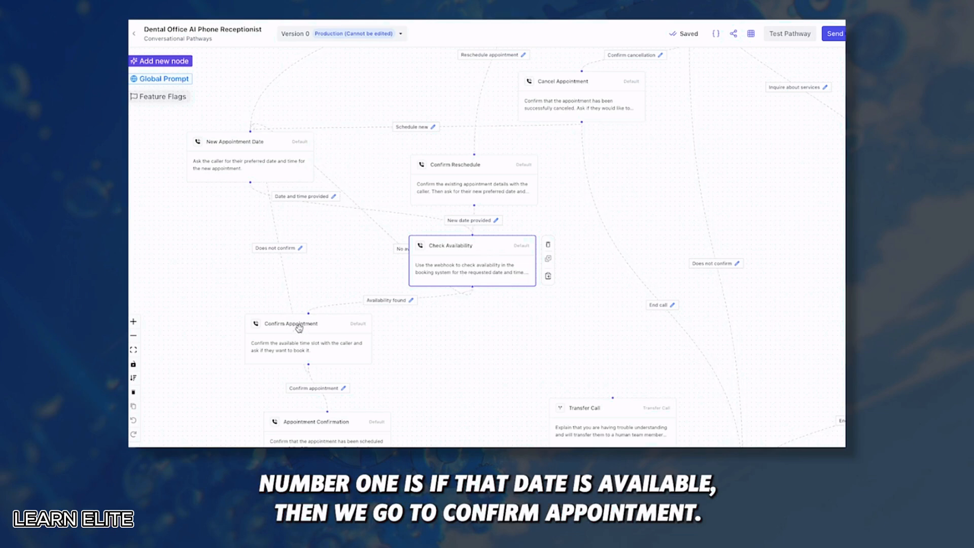
click(355, 330)
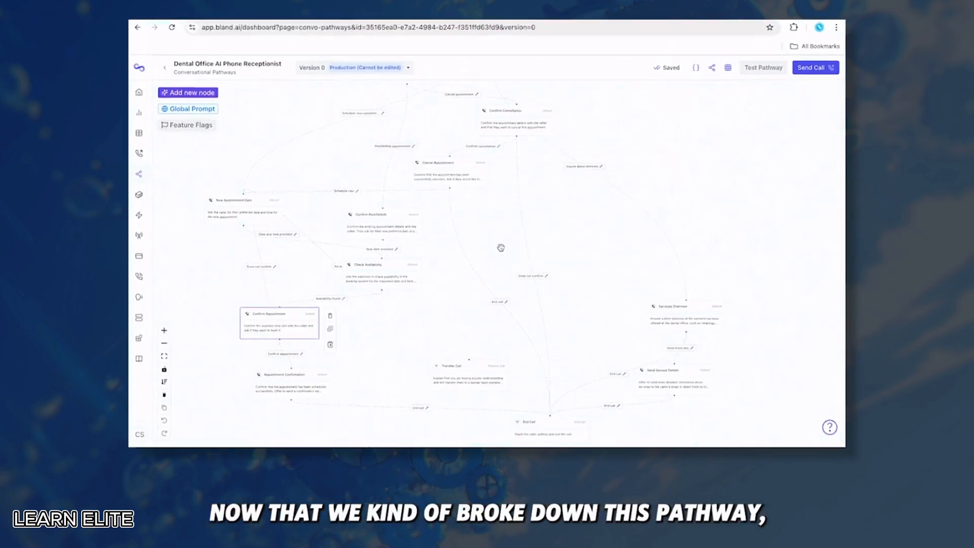
drag(501, 246, 494, 321)
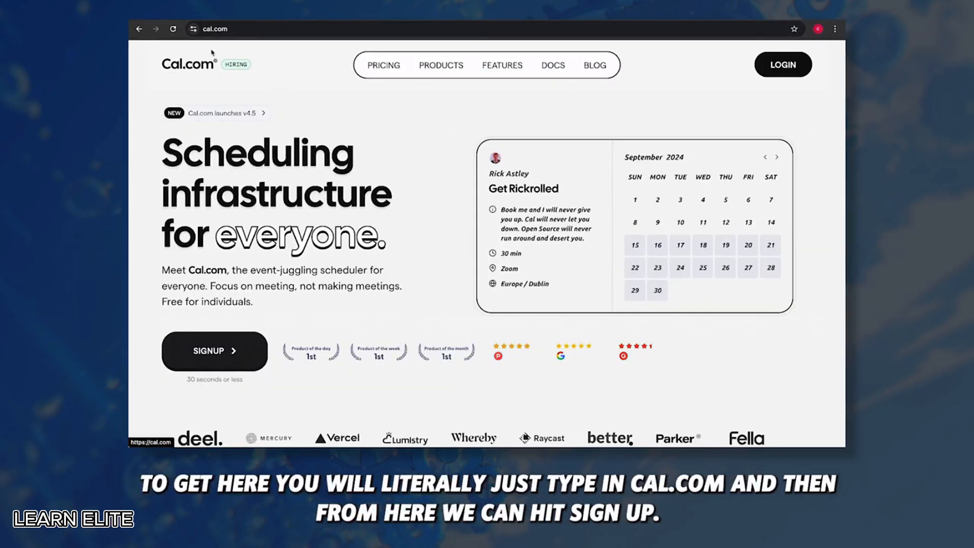
Sign up for Cal.com with a username, email and password, accepting the privacy policy
click(214, 351)
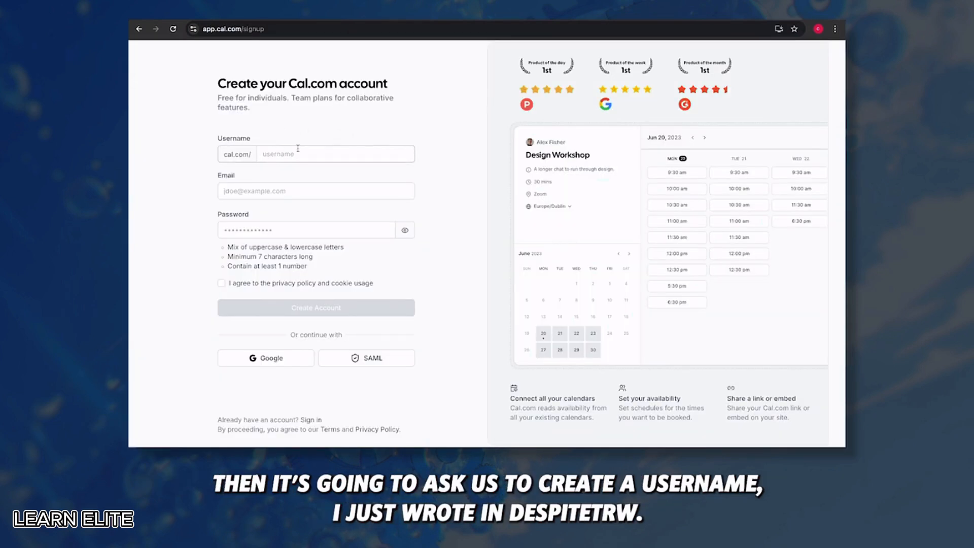
click(328, 153)
text(despitetrw)
click(268, 192)
click(268, 194)
click(287, 230)
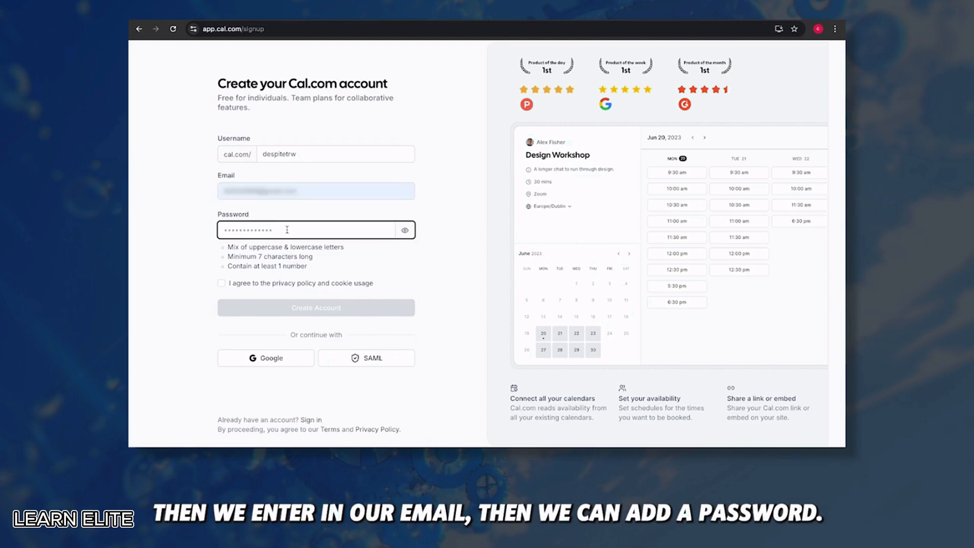
click(221, 284)
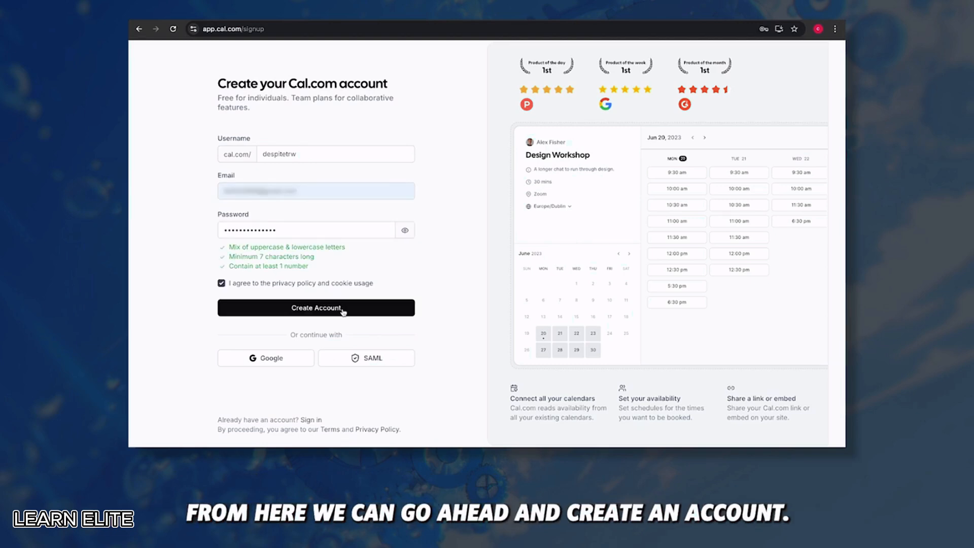
click(343, 311)
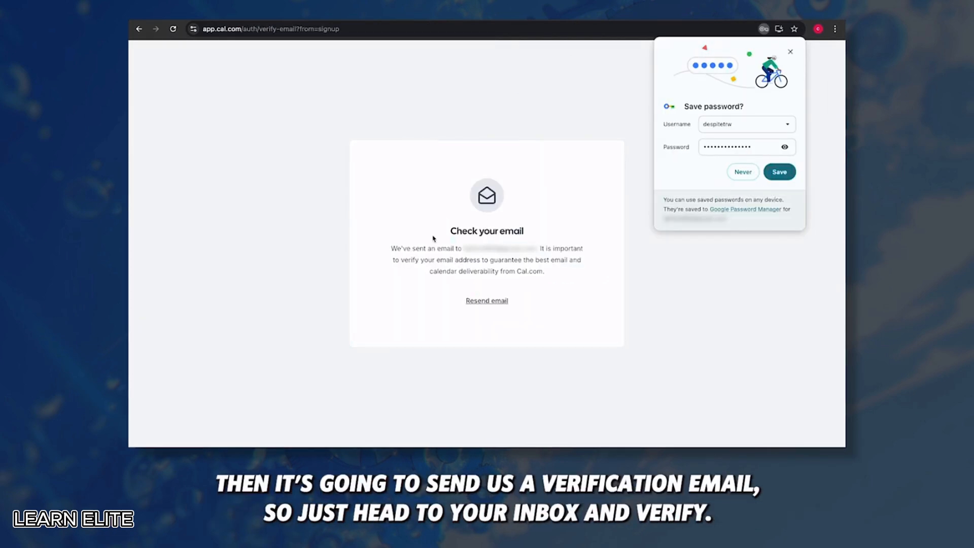
click(744, 172)
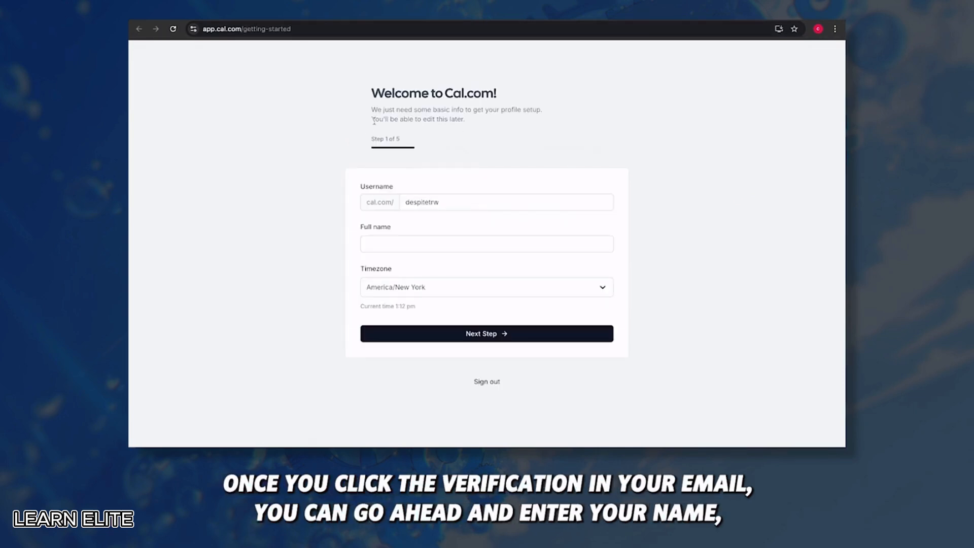
Enter the profile's full name and continue to the calendar step
click(408, 243)
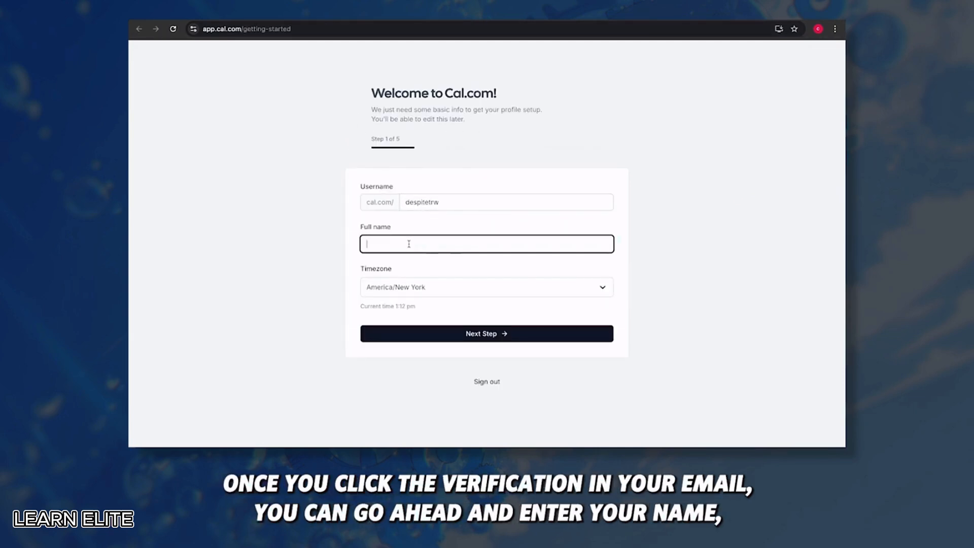
text(Despite Trw)
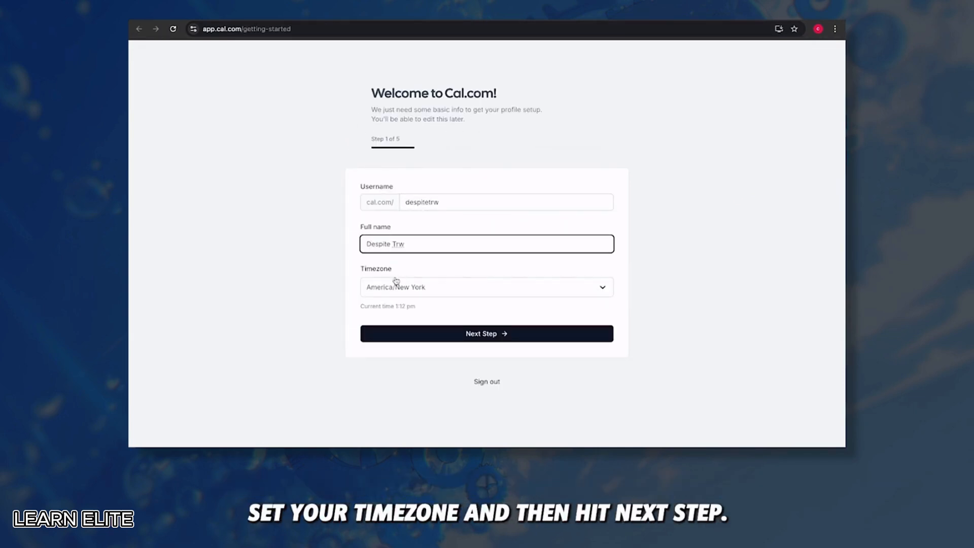
click(405, 331)
Connect a Google Calendar account with all calendar permissions granted
scroll(474, 281, down, 1)
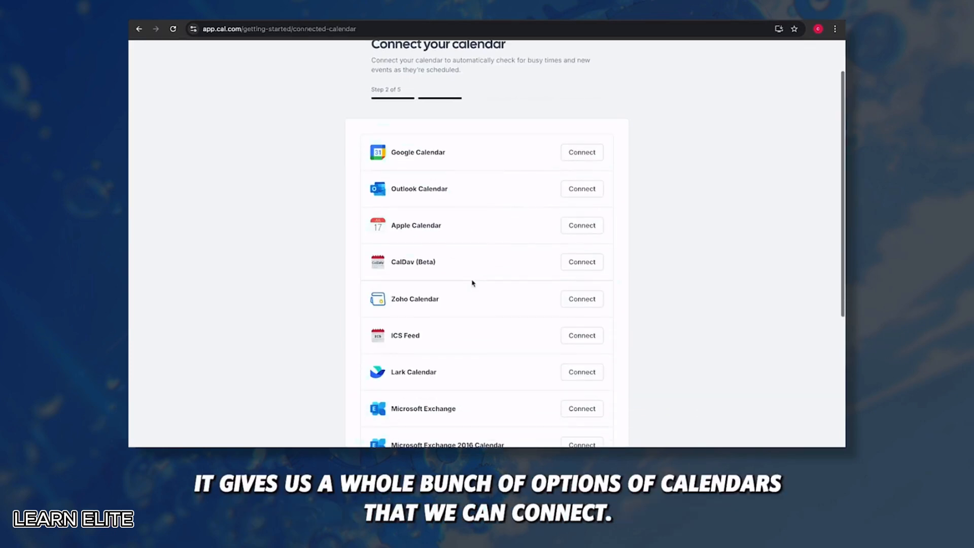
scroll(472, 284, down, 2)
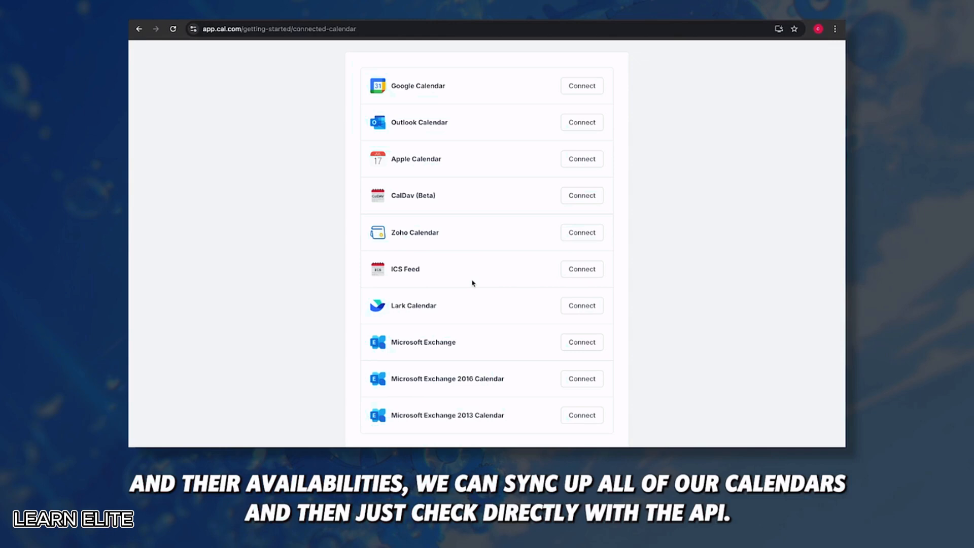
scroll(473, 284, up, 3)
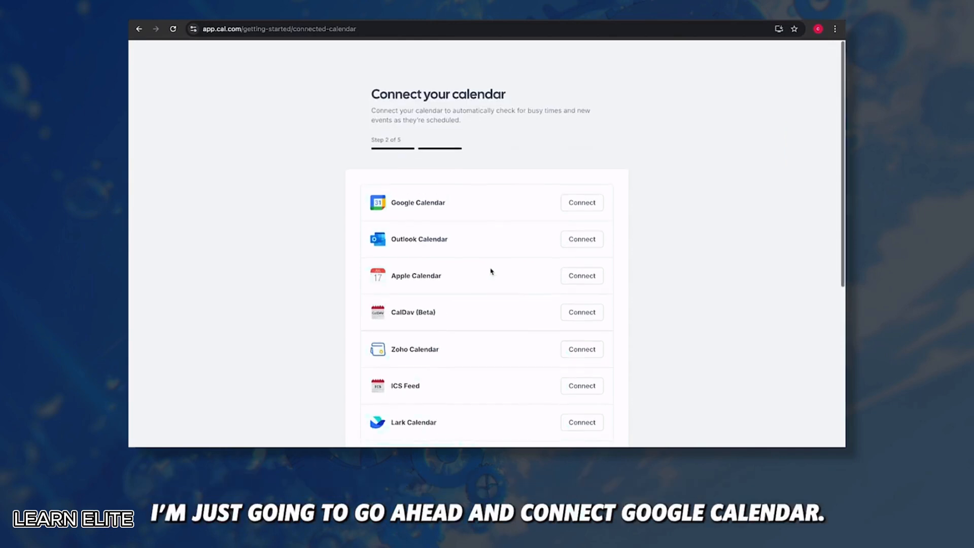
click(575, 203)
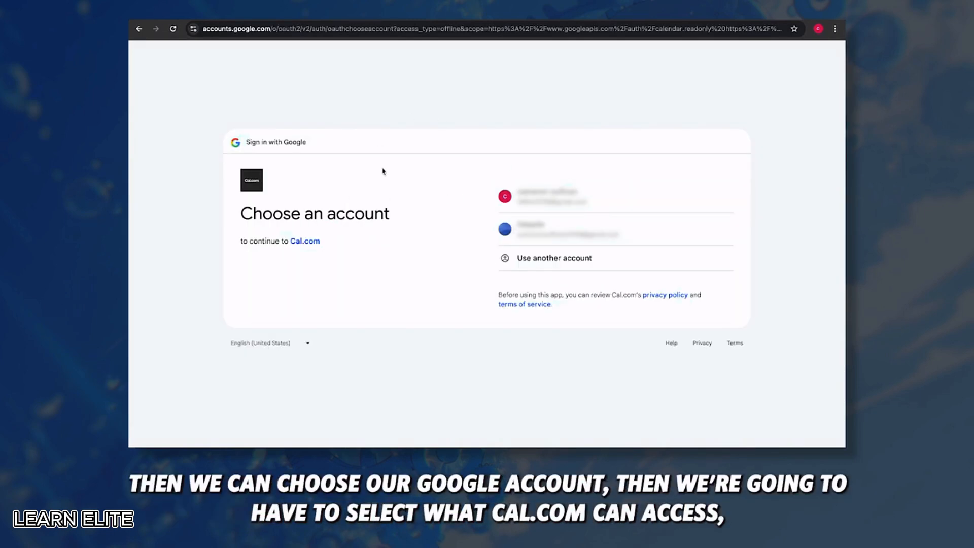
click(601, 195)
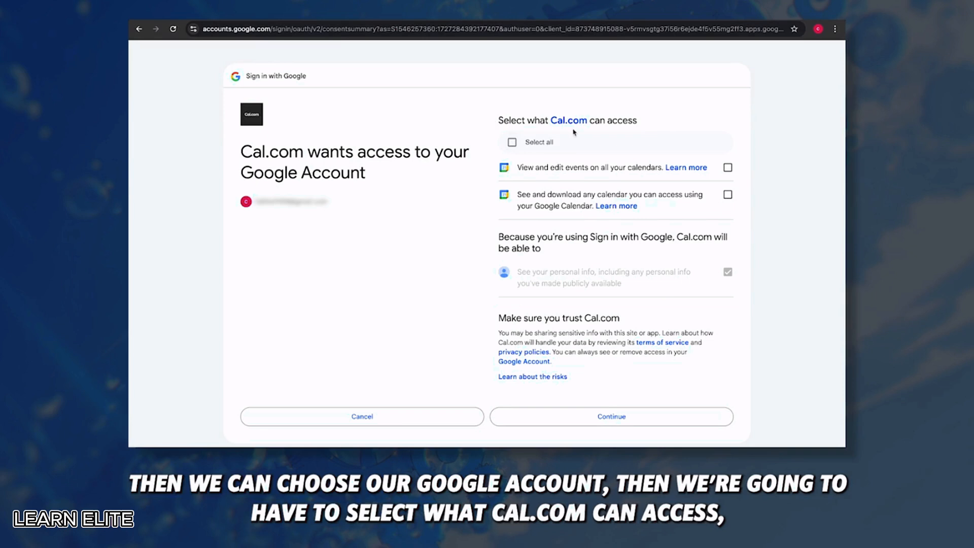
click(512, 142)
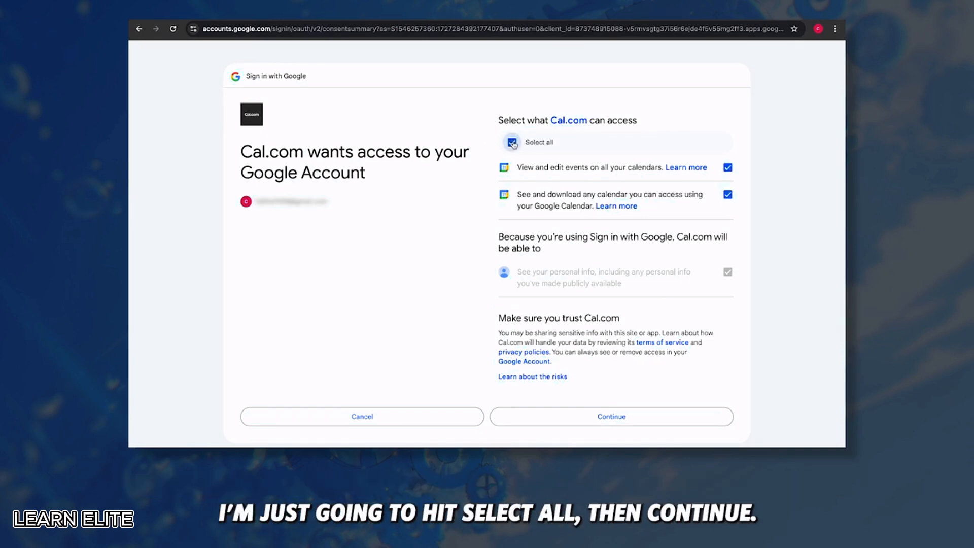
click(604, 419)
drag(451, 196, 395, 195)
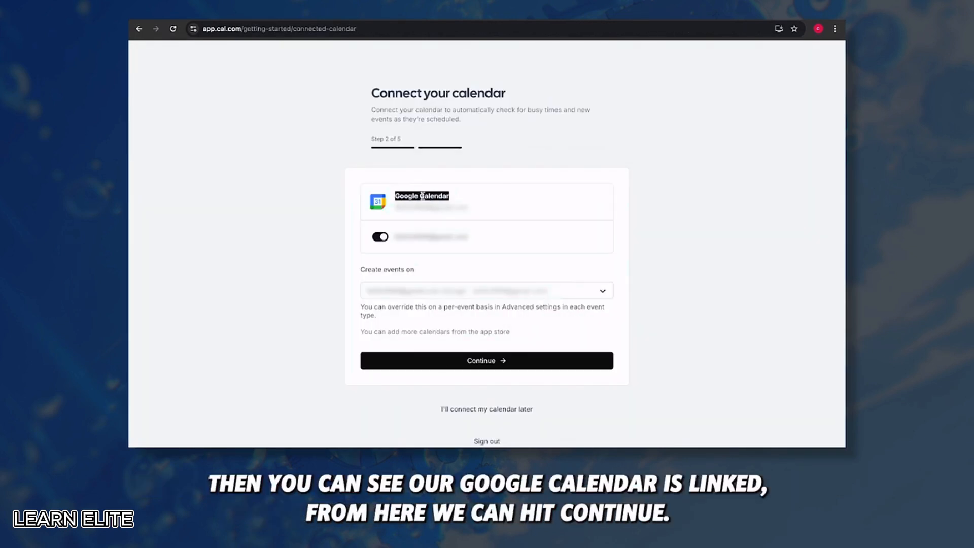
click(444, 362)
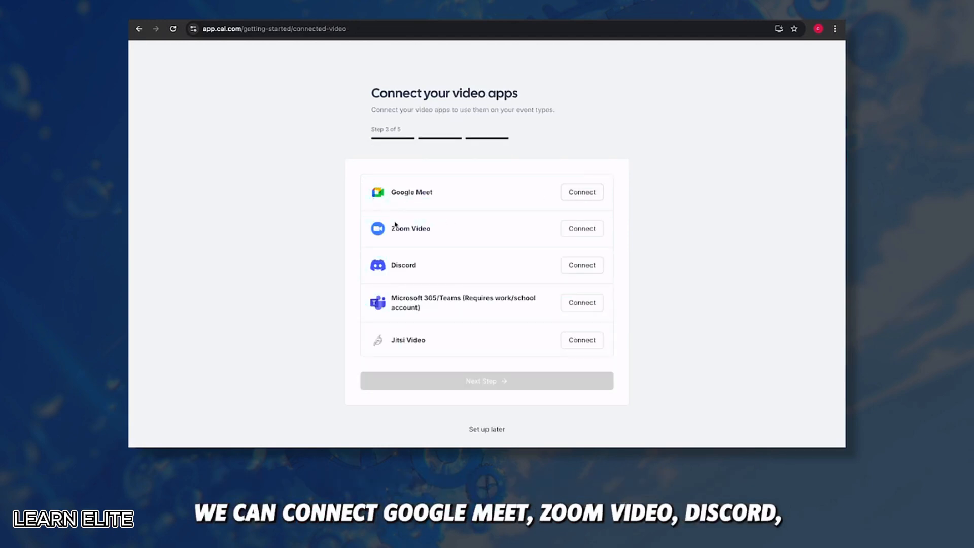
Make Google Meet the default video app, keep weekday 9:00am–5:00pm availability, and finish onboarding
scroll(447, 307, down, 4)
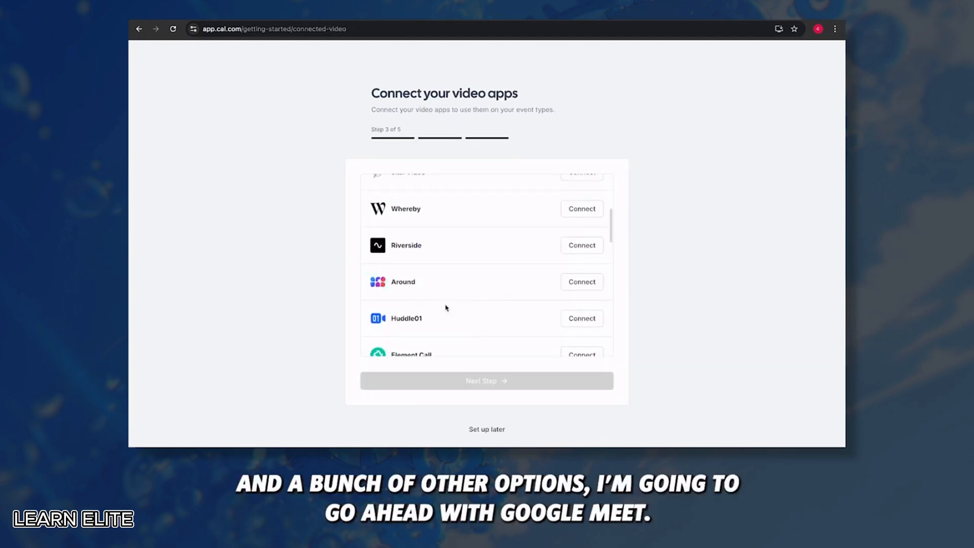
scroll(447, 308, up, 5)
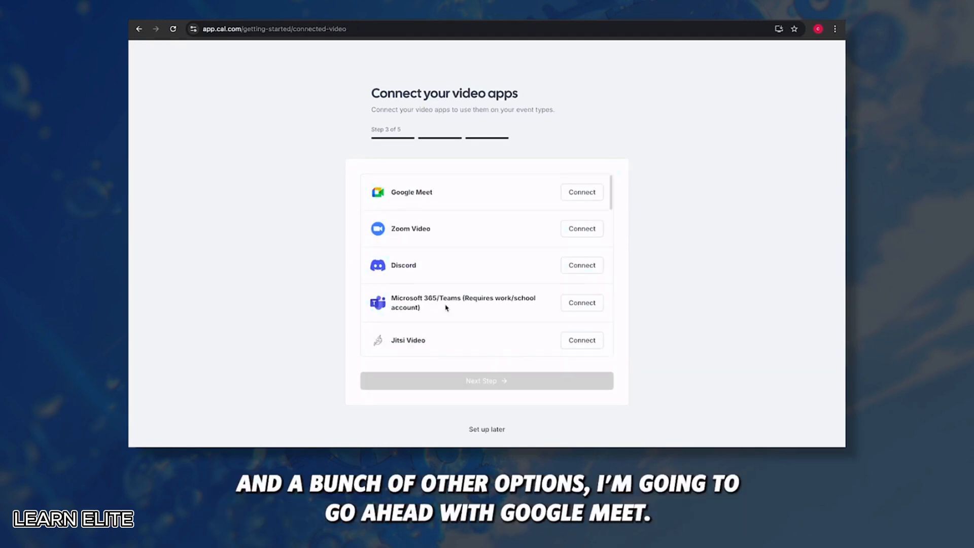
click(583, 192)
click(451, 380)
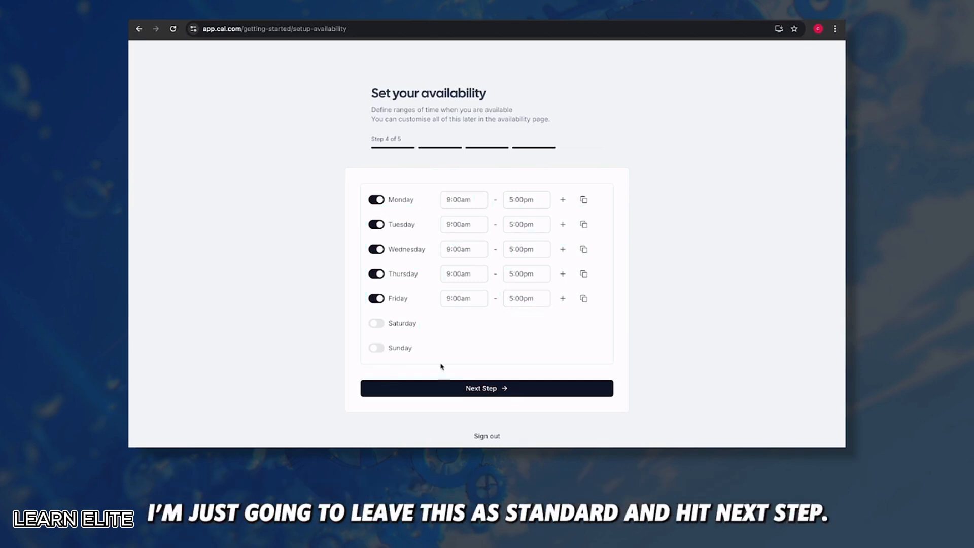
click(392, 389)
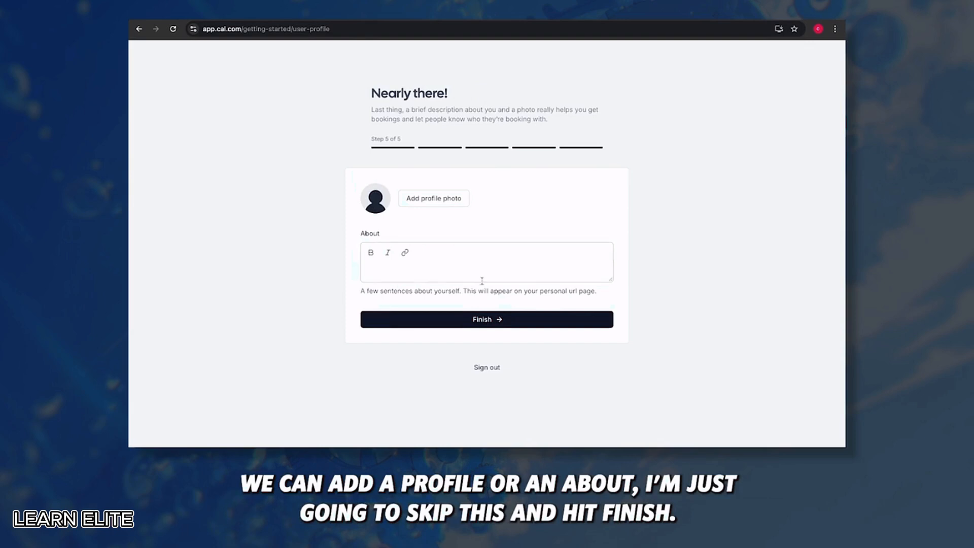
click(473, 320)
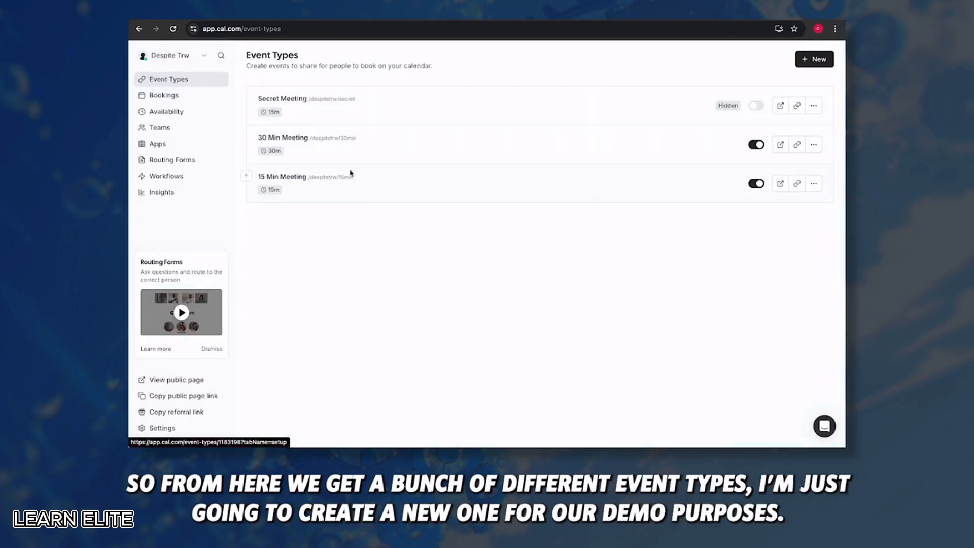
Create an event type titled lessons-demo with a 60-minute duration
click(815, 61)
text(lessons-demo)
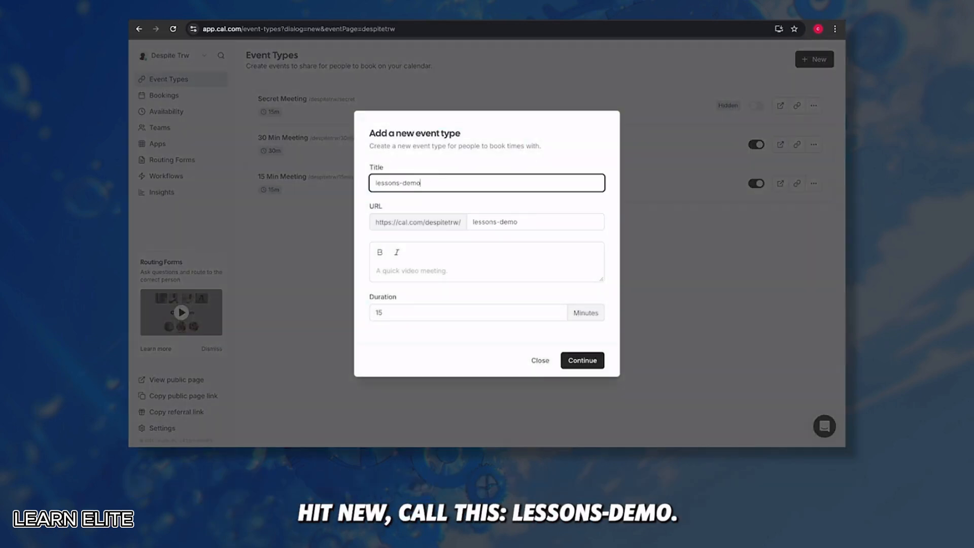
click(432, 319)
key(ctrl+a)
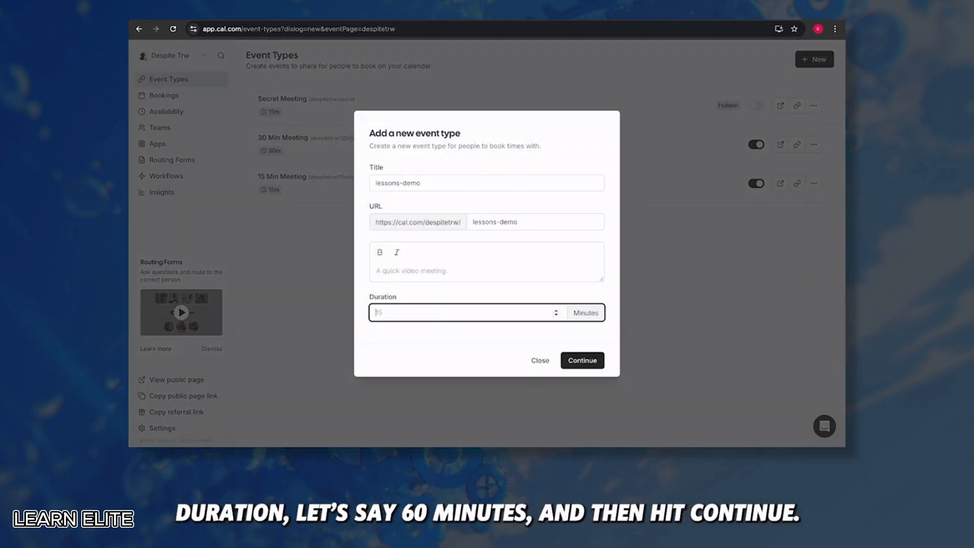
text(60)
click(587, 361)
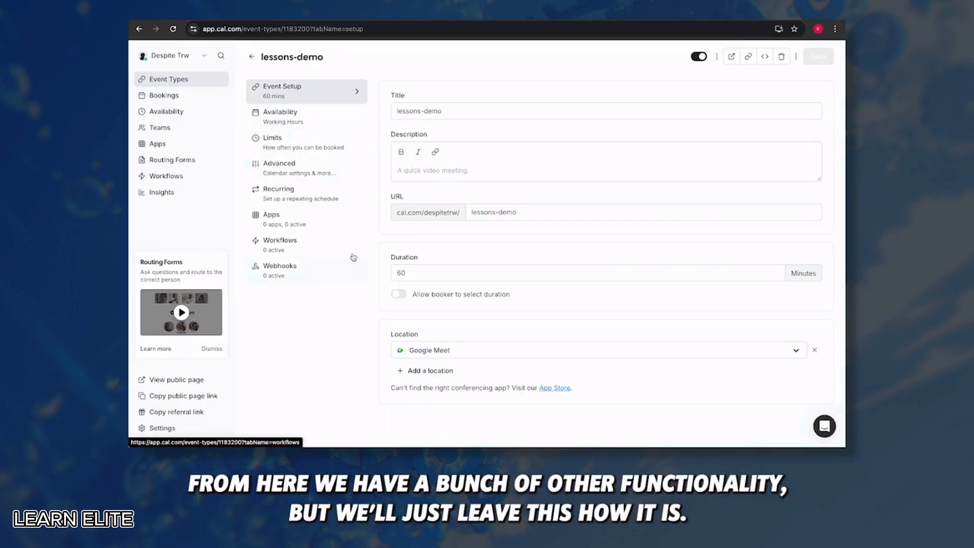
Browse the lessons-demo settings tabs, from availability to webhooks, then save the event type
click(297, 118)
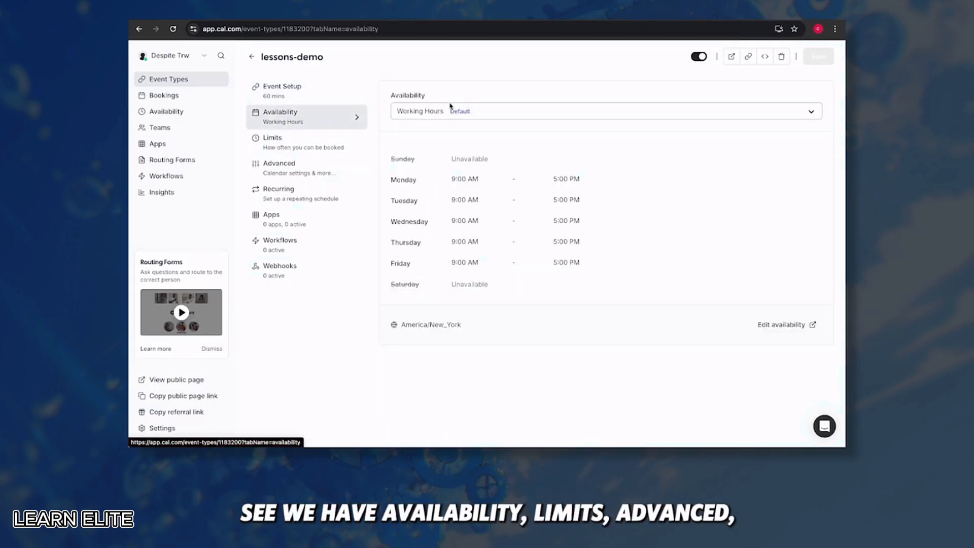
click(284, 143)
click(294, 168)
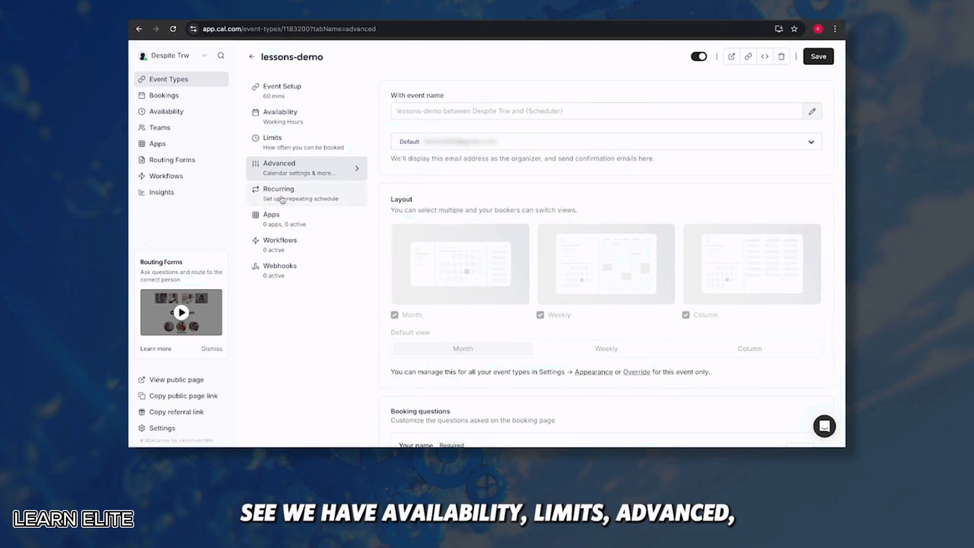
click(285, 219)
click(286, 245)
click(290, 275)
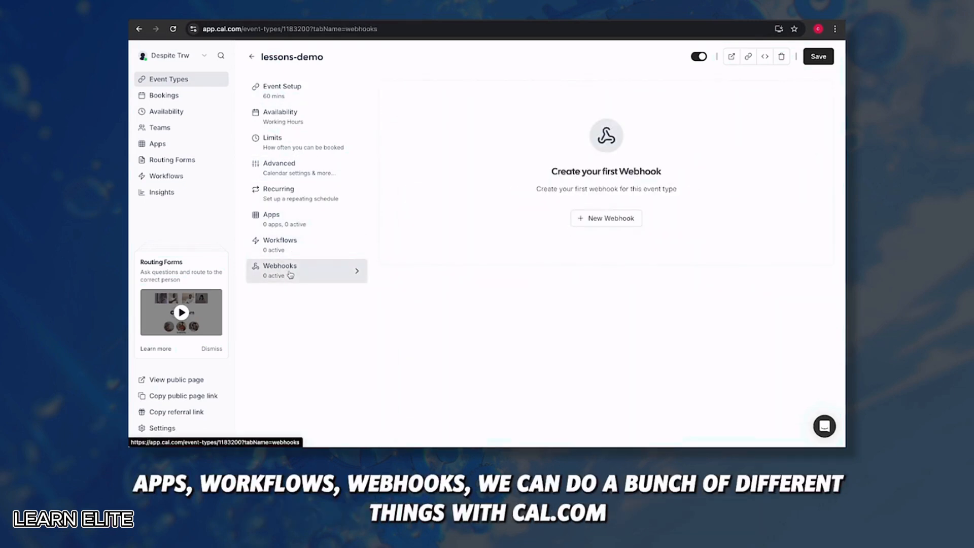
click(289, 96)
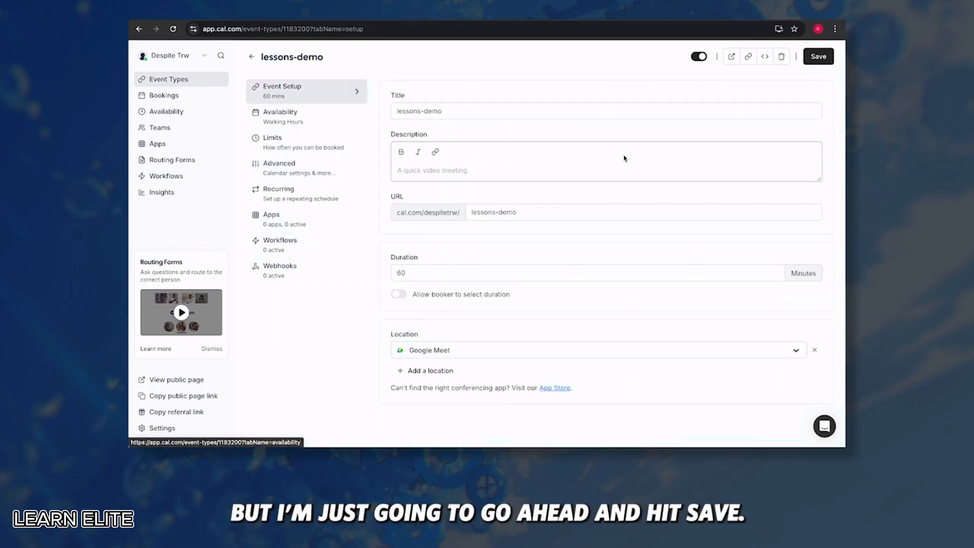
click(818, 57)
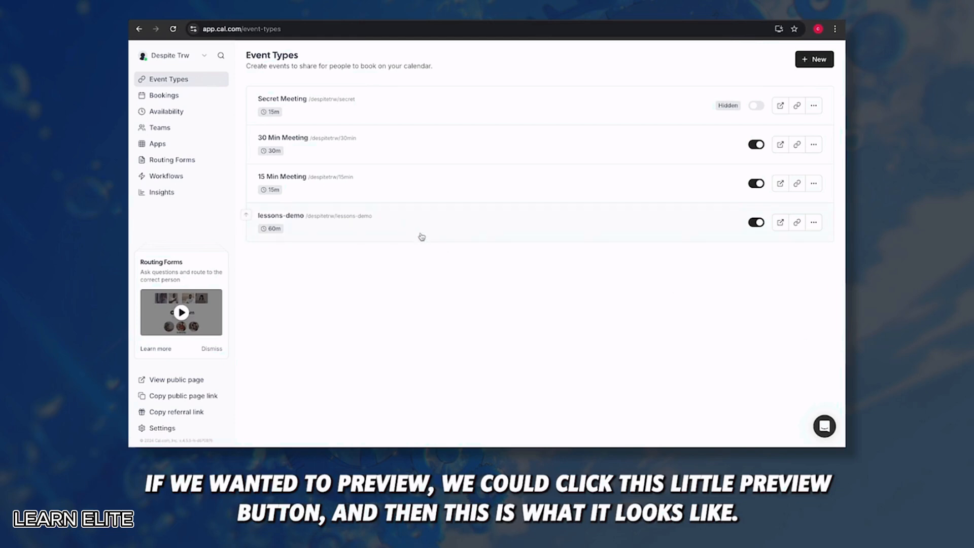
Preview the lessons-demo booking page, copy its link, and open Google Calendar in a new tab
click(781, 223)
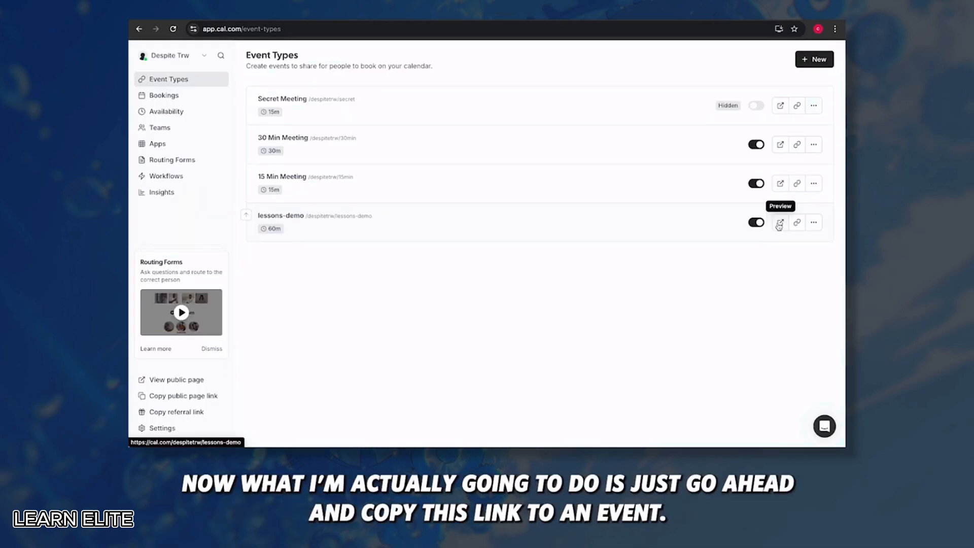
click(797, 222)
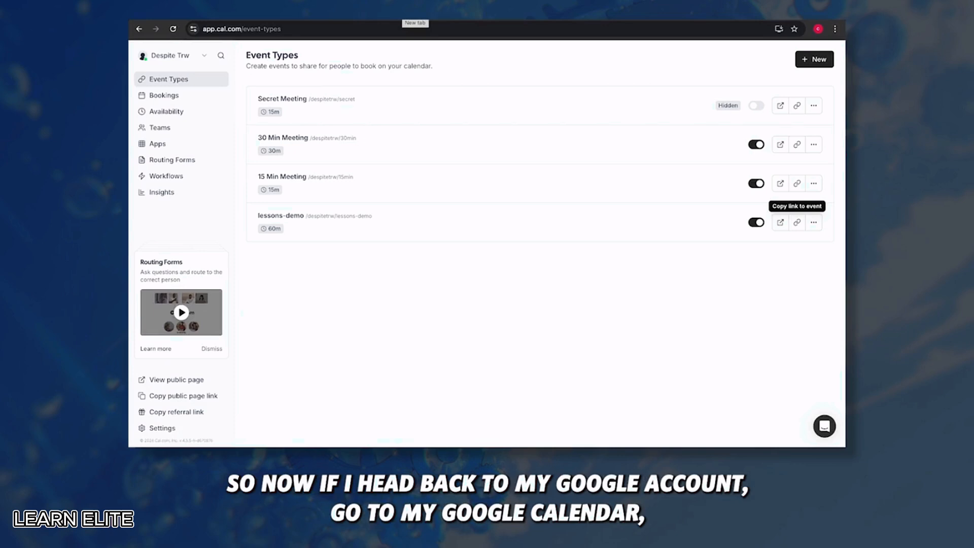
click(415, 19)
click(800, 72)
click(801, 261)
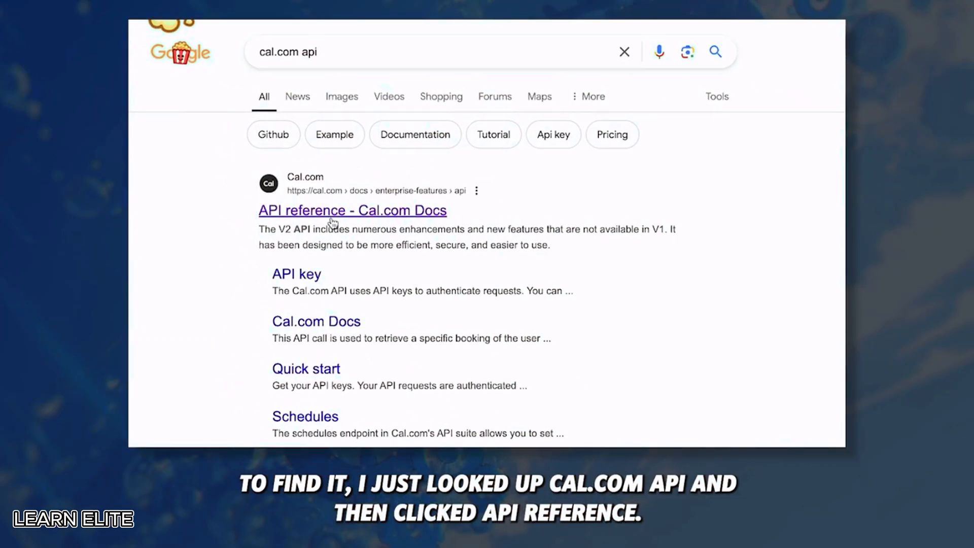
Open the Cal.com API reference and expand the V1 Slots GET /v1/slots request
click(333, 221)
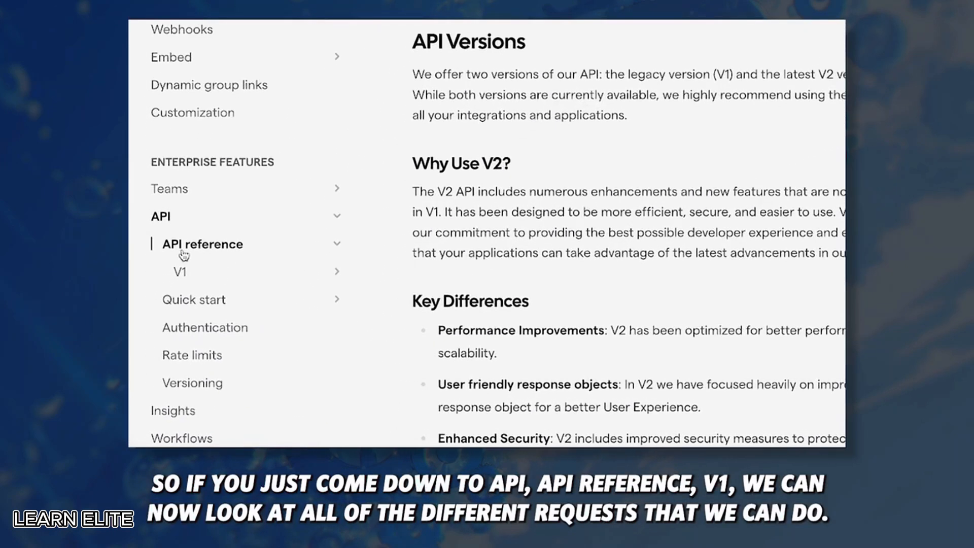
click(200, 275)
scroll(234, 317, down, 2)
scroll(235, 318, down, 4)
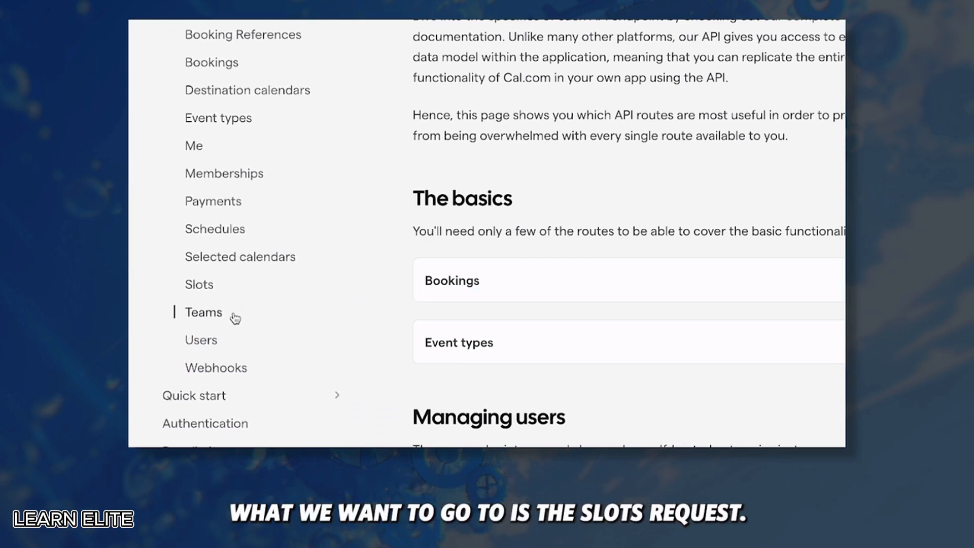
click(212, 287)
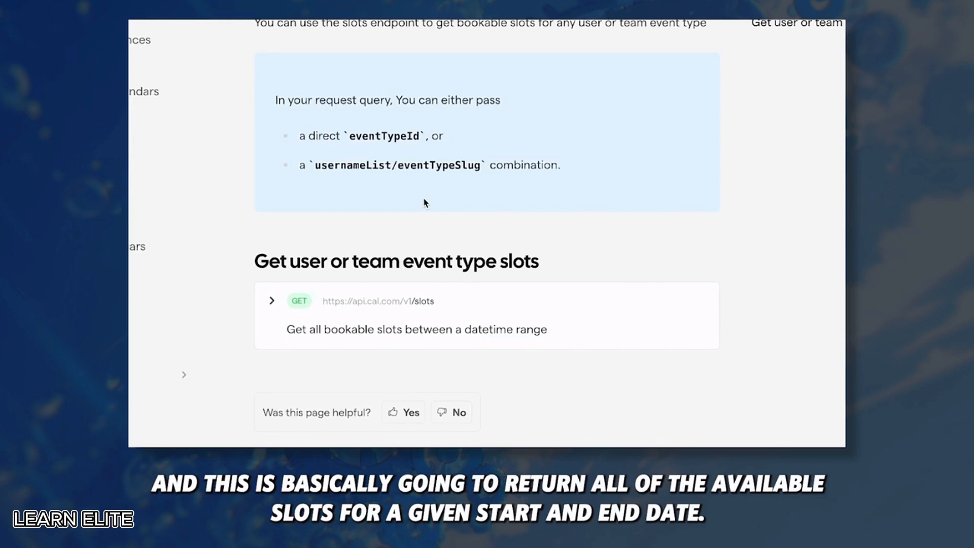
scroll(385, 203, down, 2)
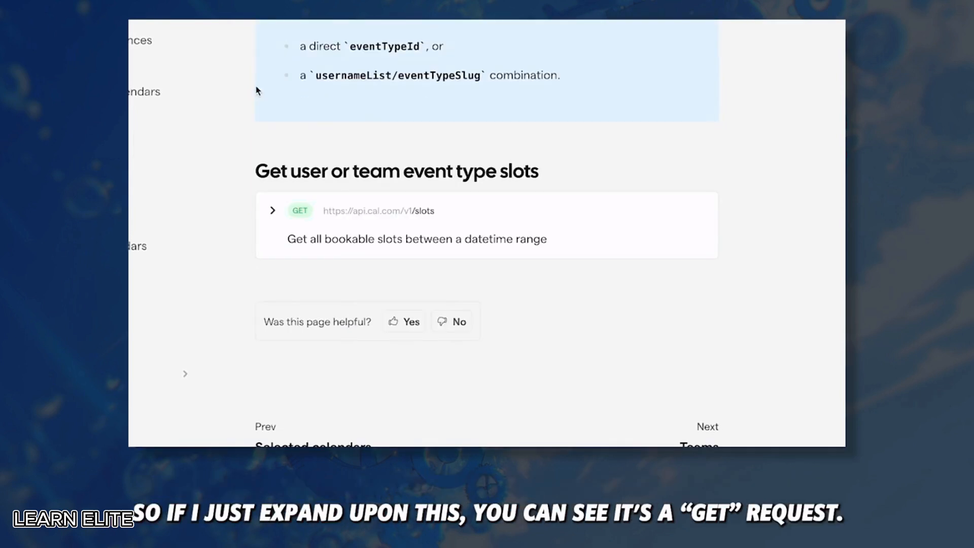
click(273, 211)
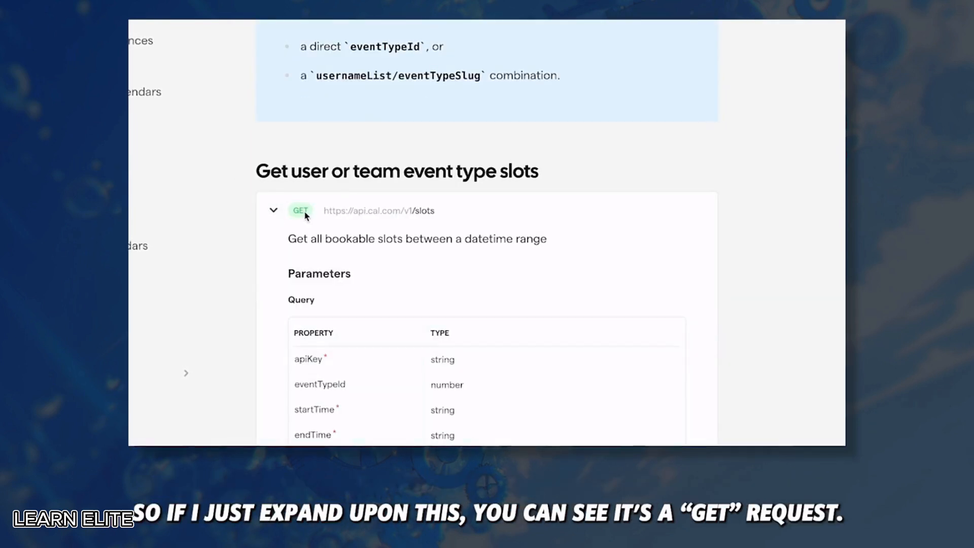
Highlight the slots URL, the apiKey, startTime and eventTypeId parameters, and the example JSON response
drag(436, 210, 328, 212)
click(426, 209)
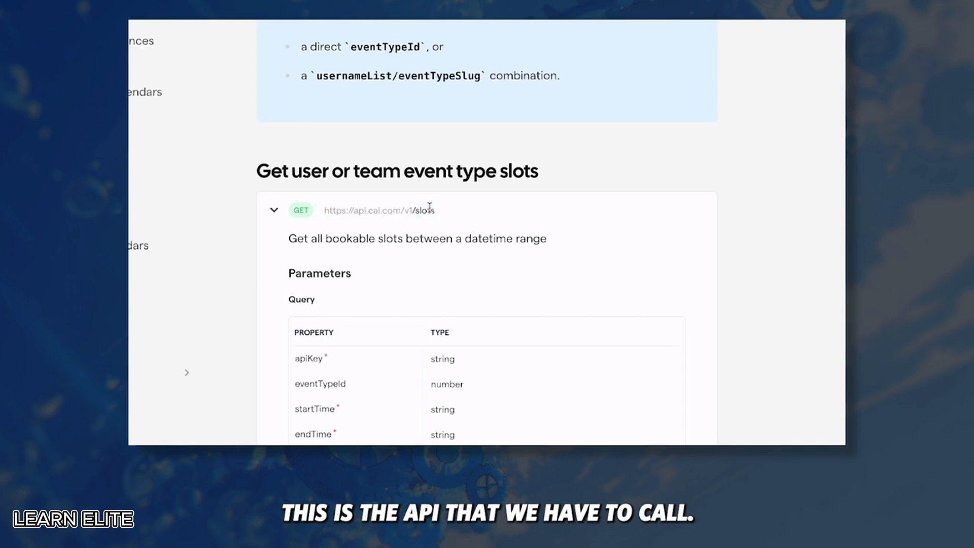
scroll(380, 122, down, 3)
drag(351, 118, 283, 120)
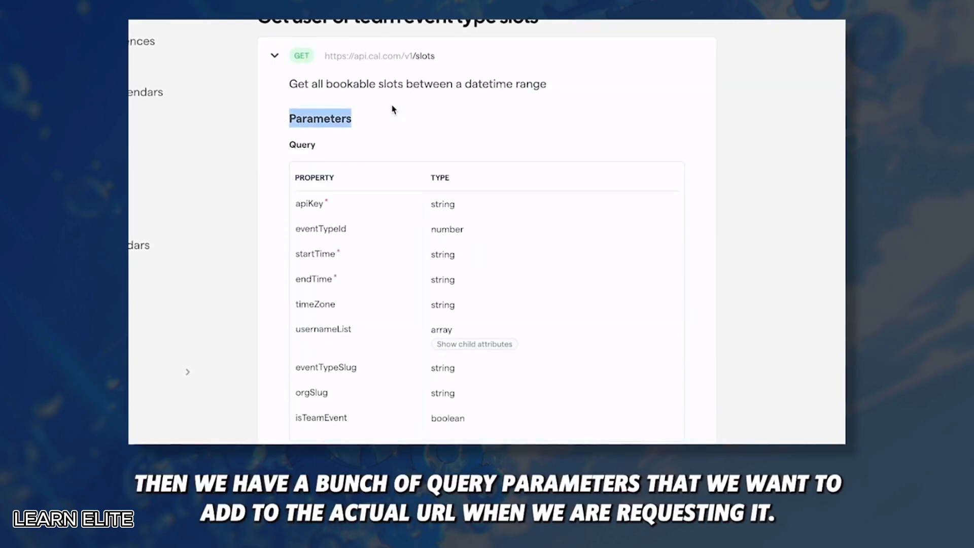
scroll(356, 116, down, 2)
click(321, 125)
drag(320, 122, 292, 124)
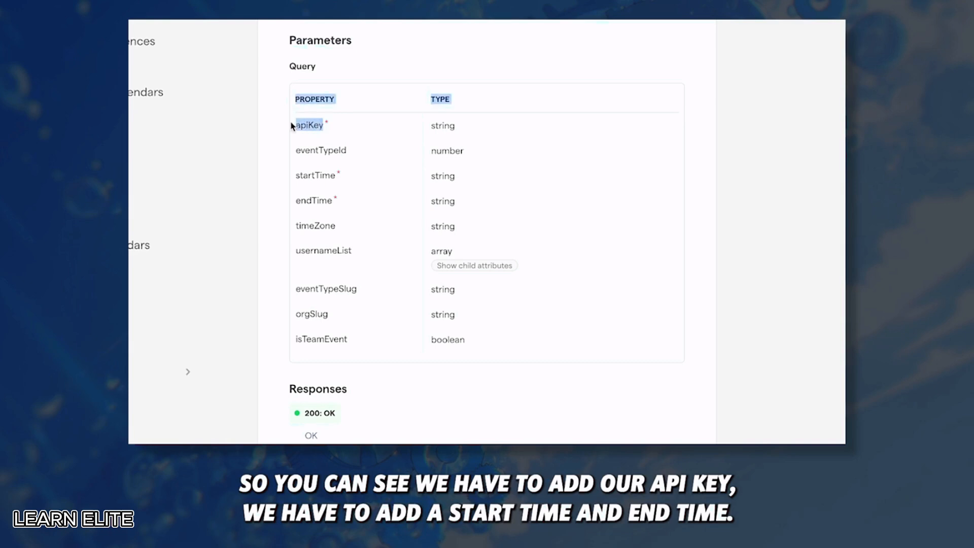
click(336, 145)
drag(332, 179, 300, 177)
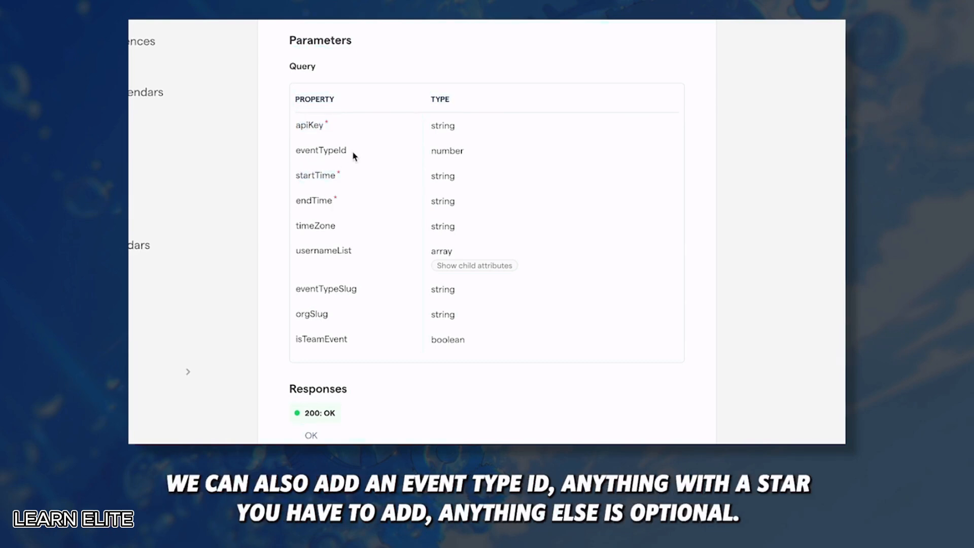
drag(353, 153, 293, 155)
click(295, 156)
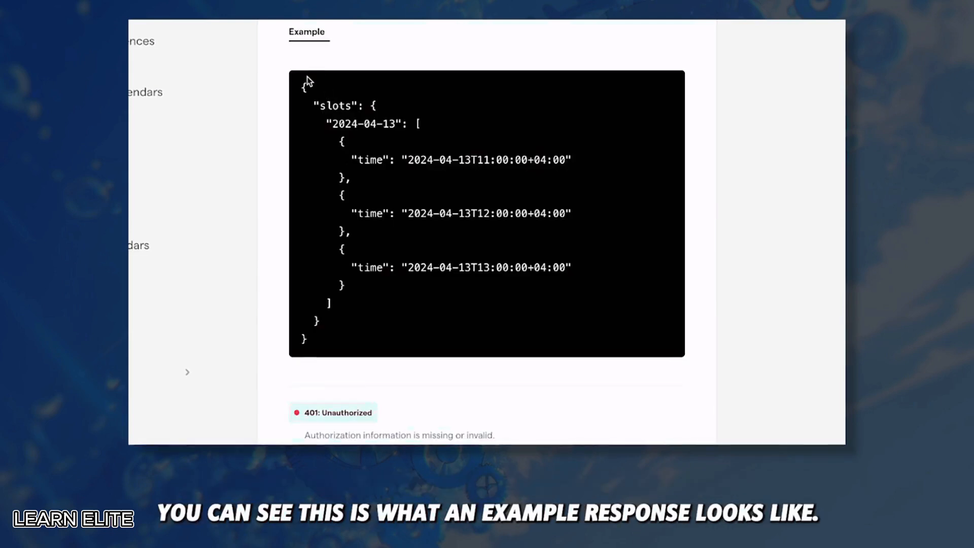
drag(299, 85, 377, 339)
click(436, 295)
drag(332, 124, 398, 124)
scroll(377, 276, down, 1)
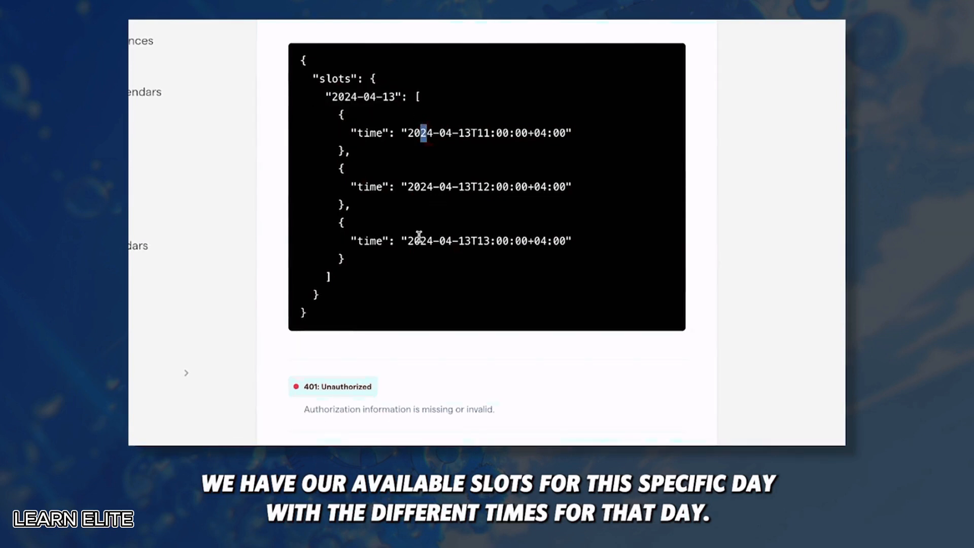
scroll(419, 239, up, 8)
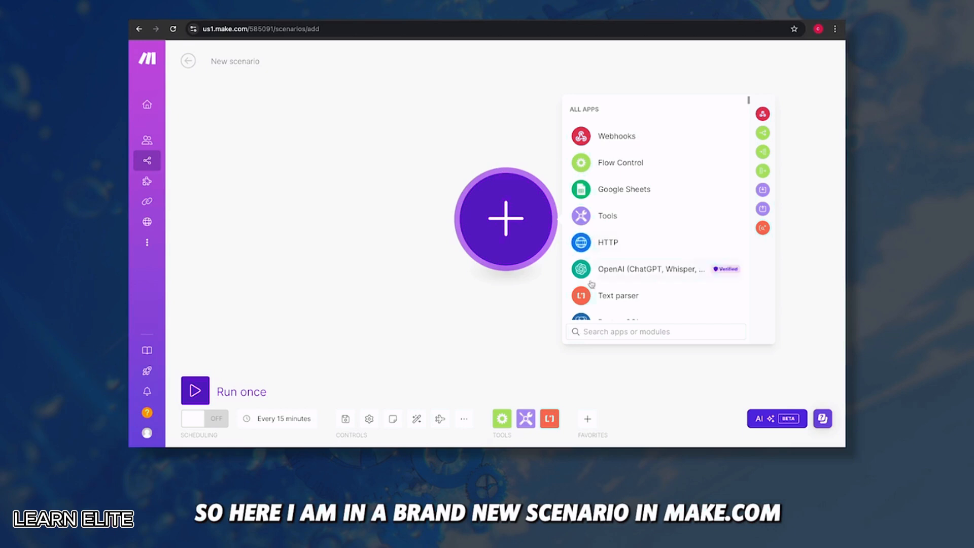
Add an HTTP 'Make a request' module to the Make.com scenario
click(608, 242)
scroll(595, 249, down, 3)
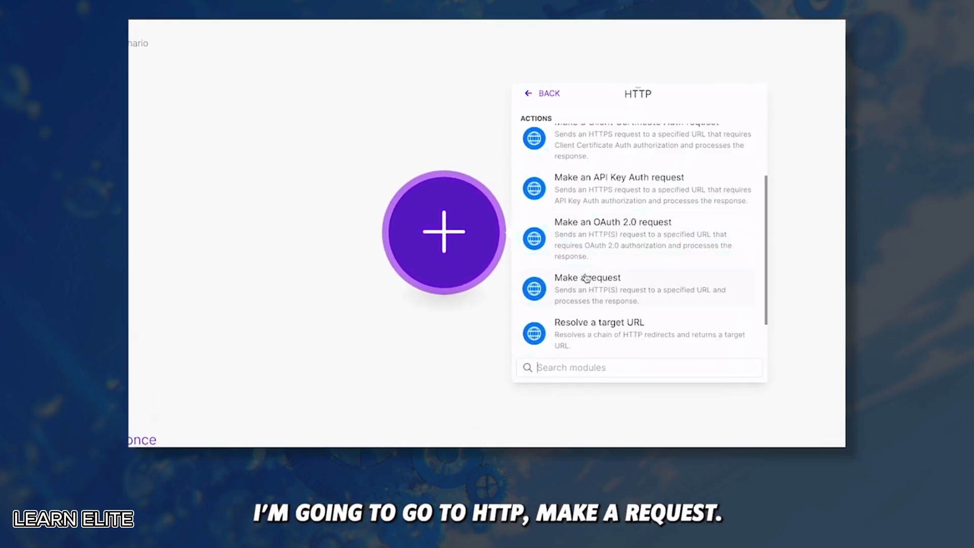
click(586, 278)
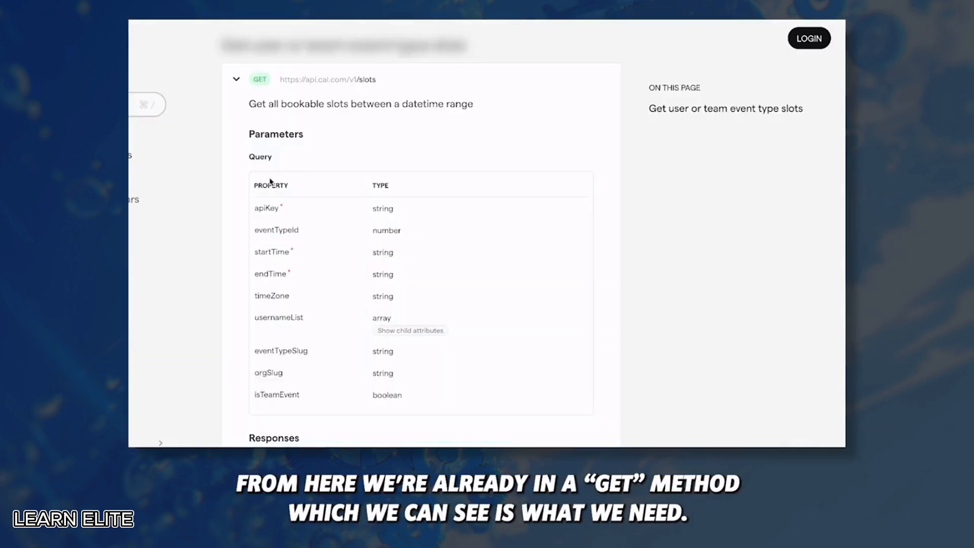
scroll(269, 177, up, 2)
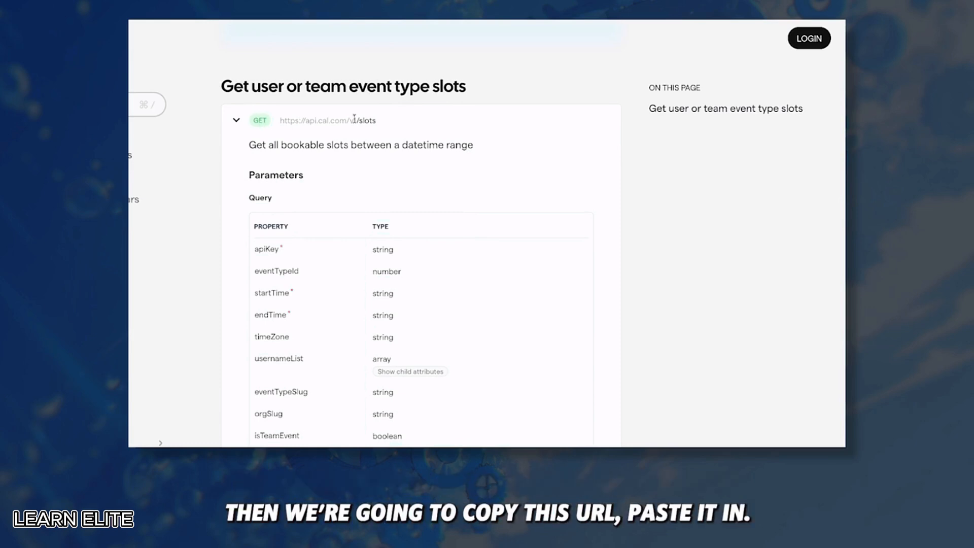
drag(376, 120, 279, 121)
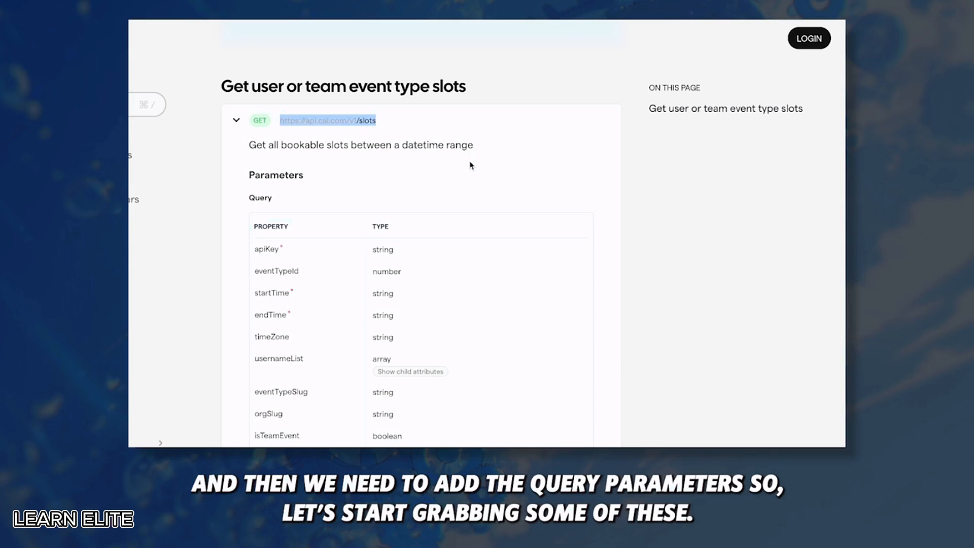
drag(304, 271, 250, 266)
click(537, 114)
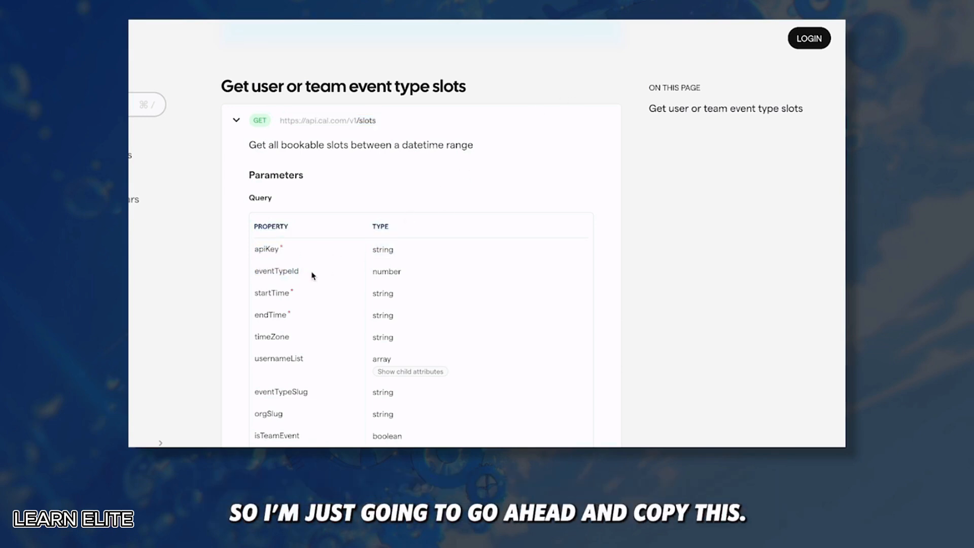
drag(313, 275, 255, 273)
key(ctrl+c)
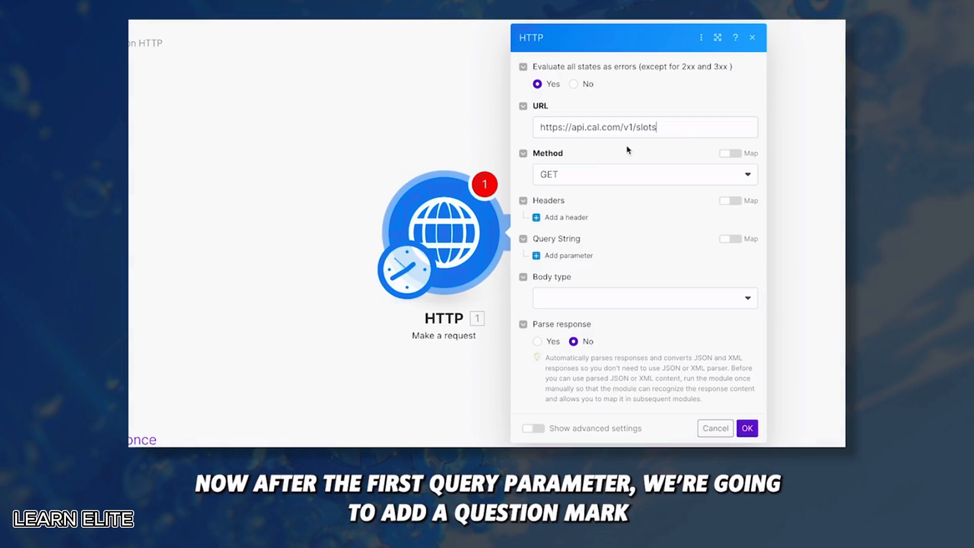
click(684, 131)
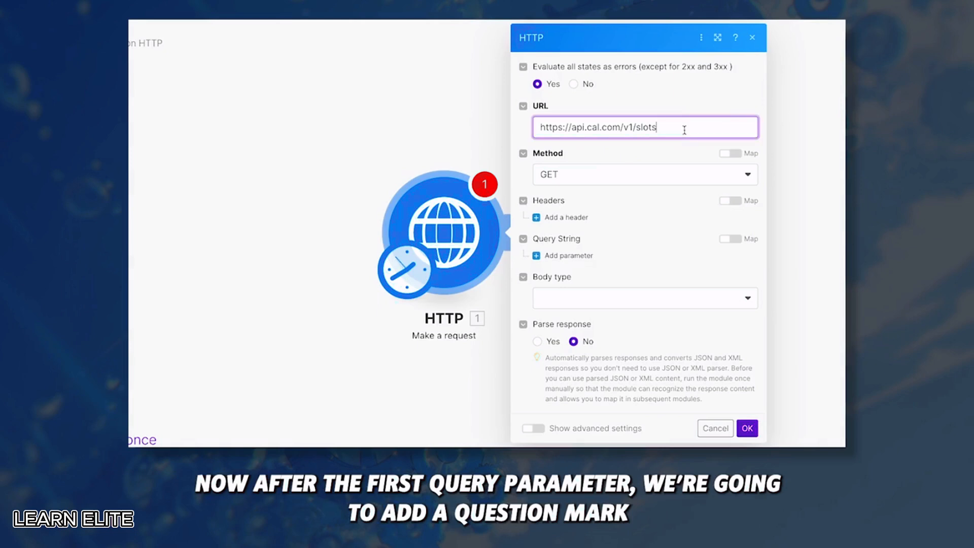
text(?)
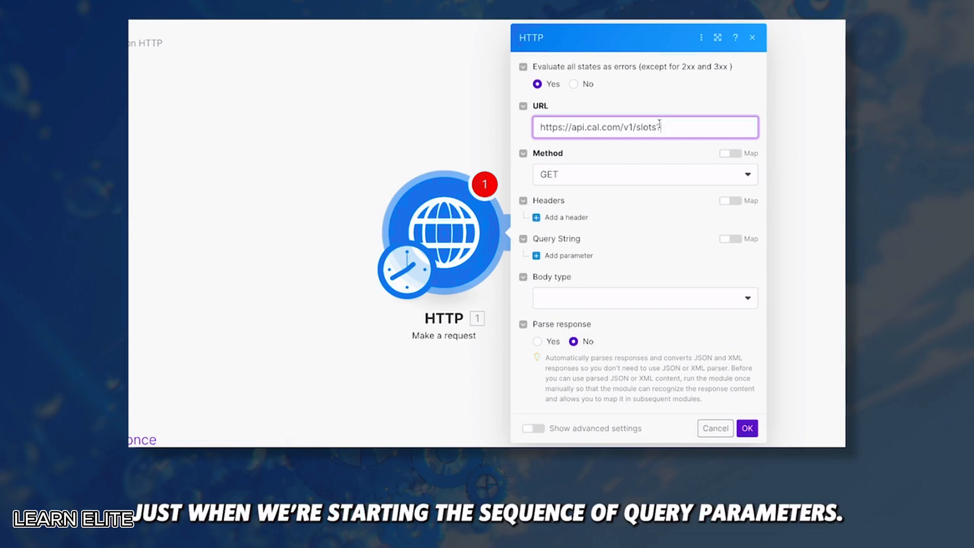
key(ctrl+v)
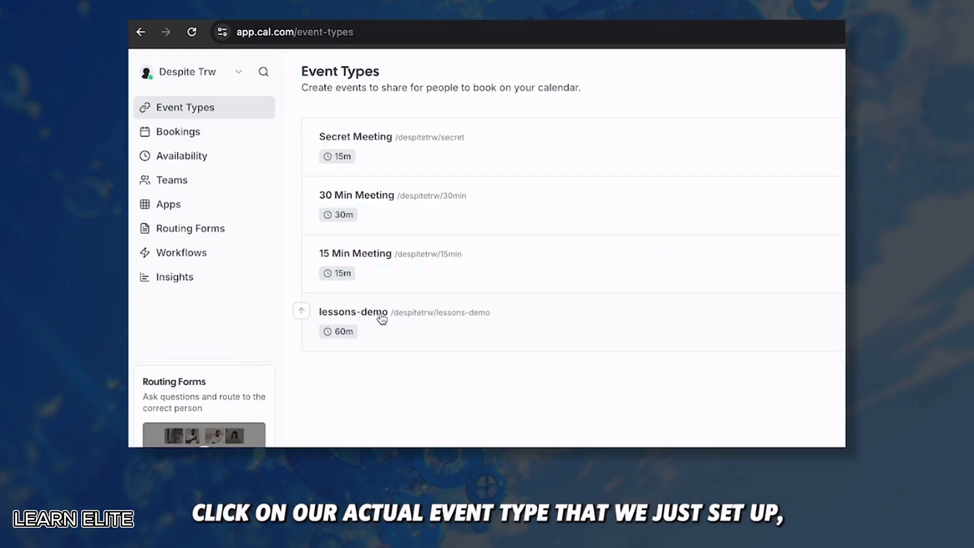
Assign the lessons-demo event ID 1183200 to eventTypeId and append the startTime parameter
click(381, 318)
double_click(375, 32)
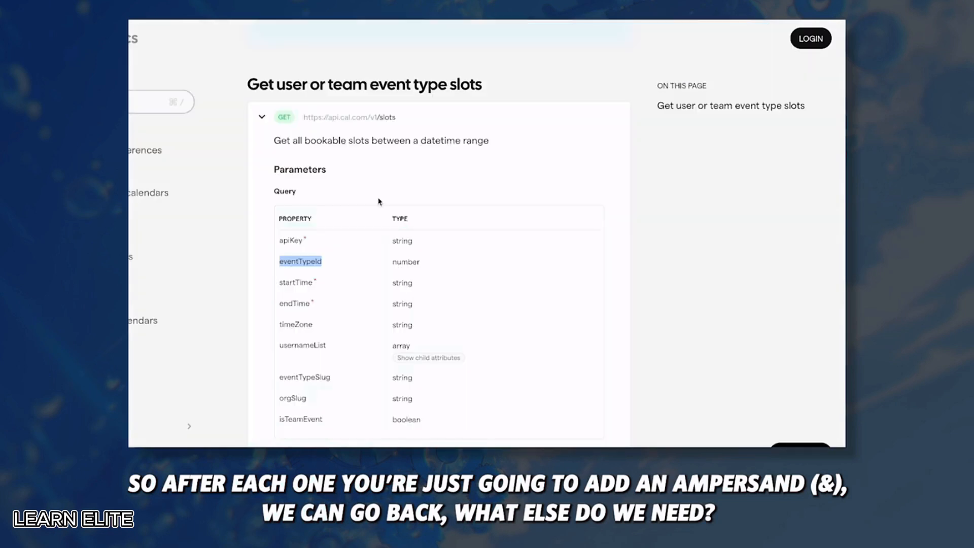
click(347, 264)
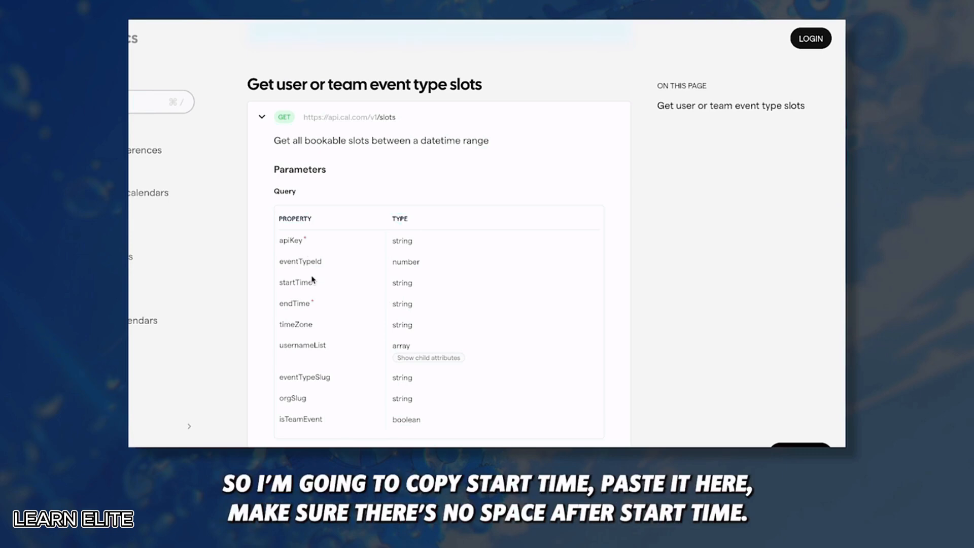
drag(315, 282, 279, 282)
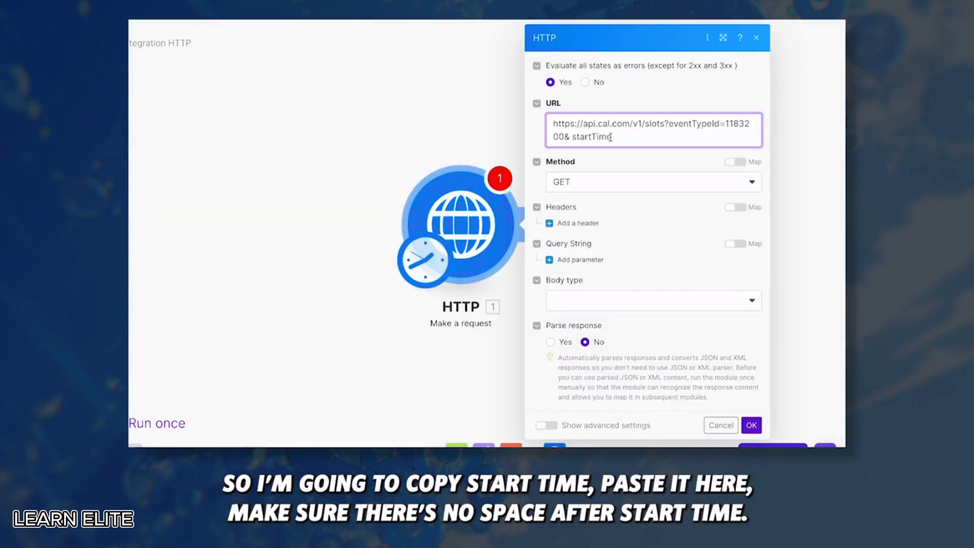
click(575, 136)
key(BackSpace)
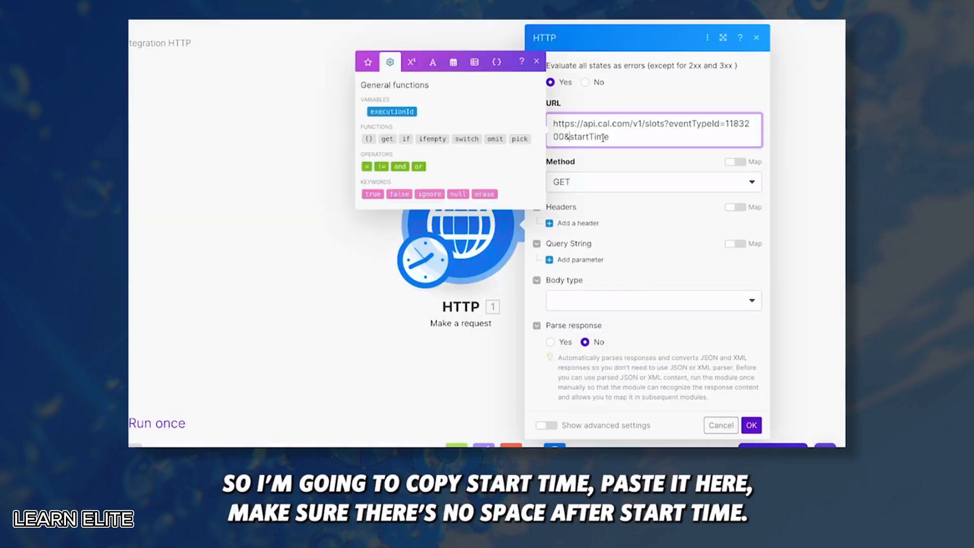
click(634, 138)
text(=)
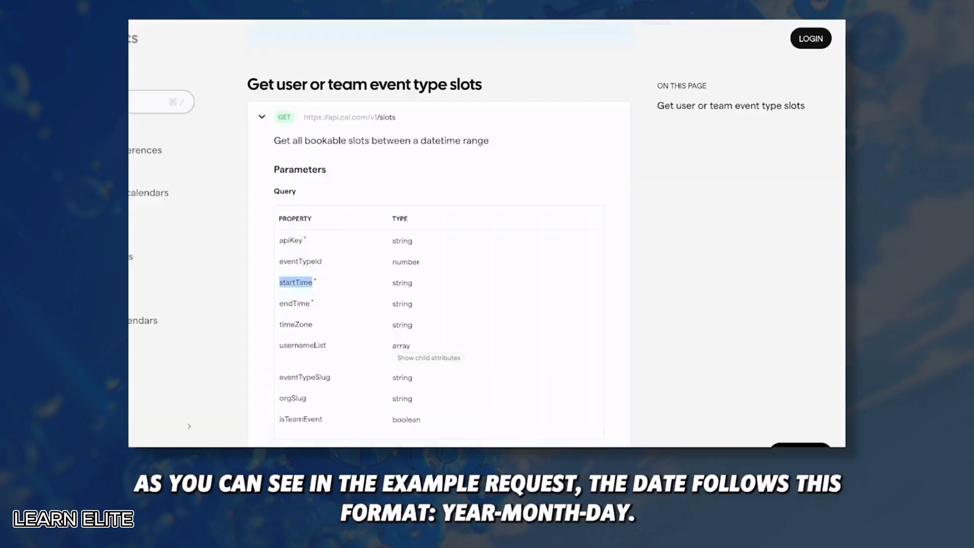
Begin the startTime date value in the URL, typing 2224-09
scroll(422, 224, down, 10)
scroll(421, 224, down, 3)
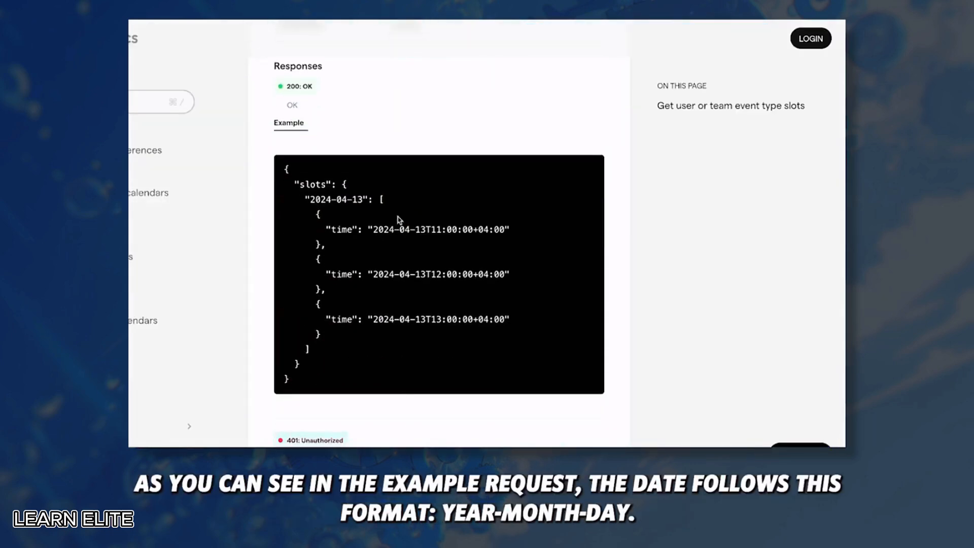
drag(363, 199, 310, 198)
click(309, 198)
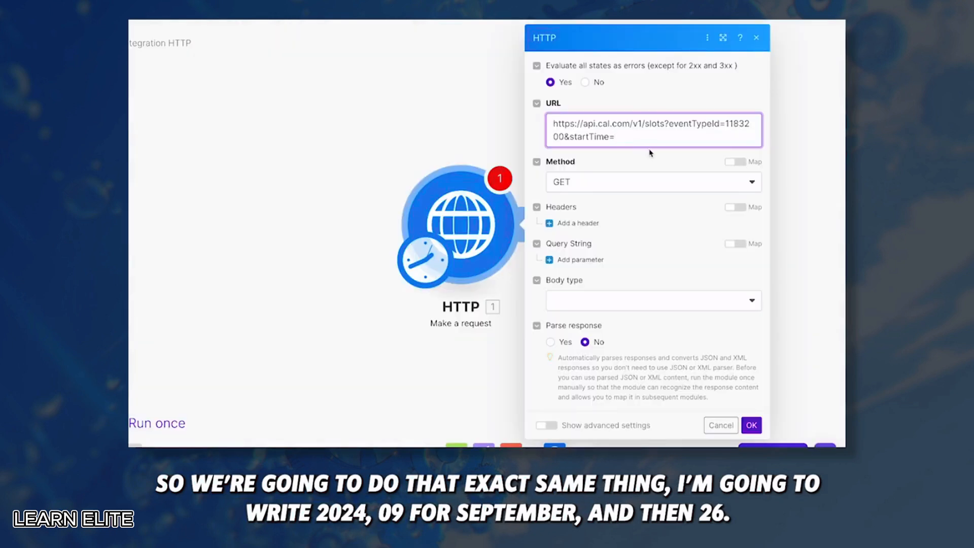
text(22)
key(BackSpace)
text(024-09-26)
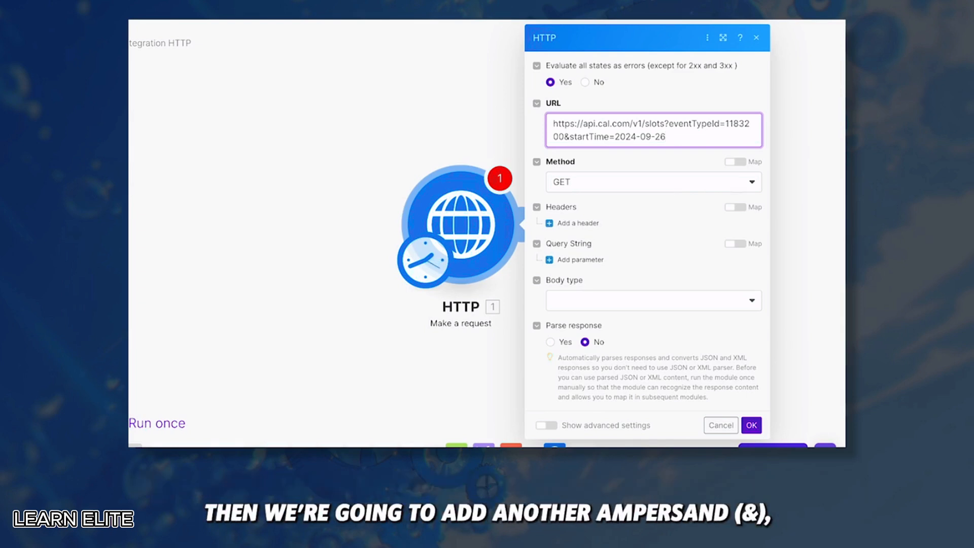
Append &endTime=2024-09-27 after the start date in the slots URL
text(&endTi)
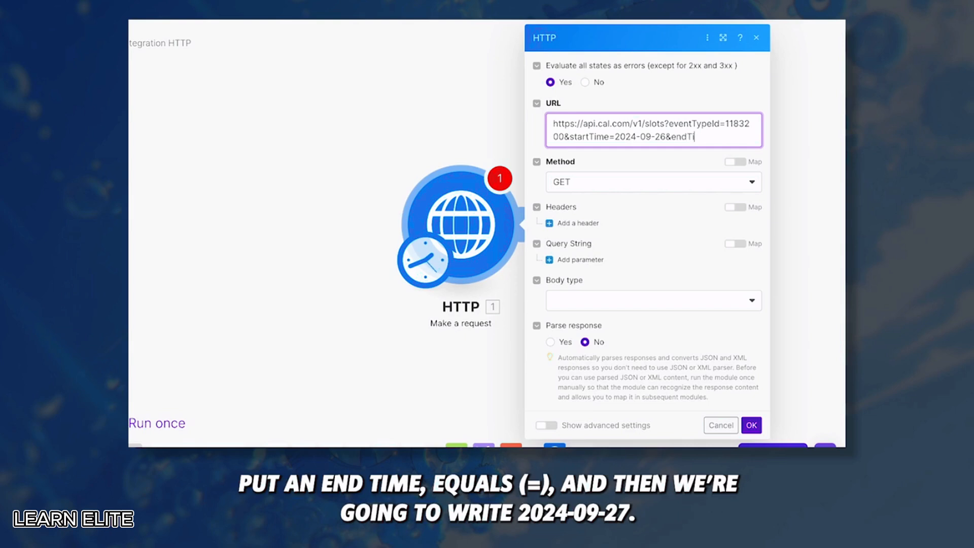
text(me=20234-09)
text(-27)
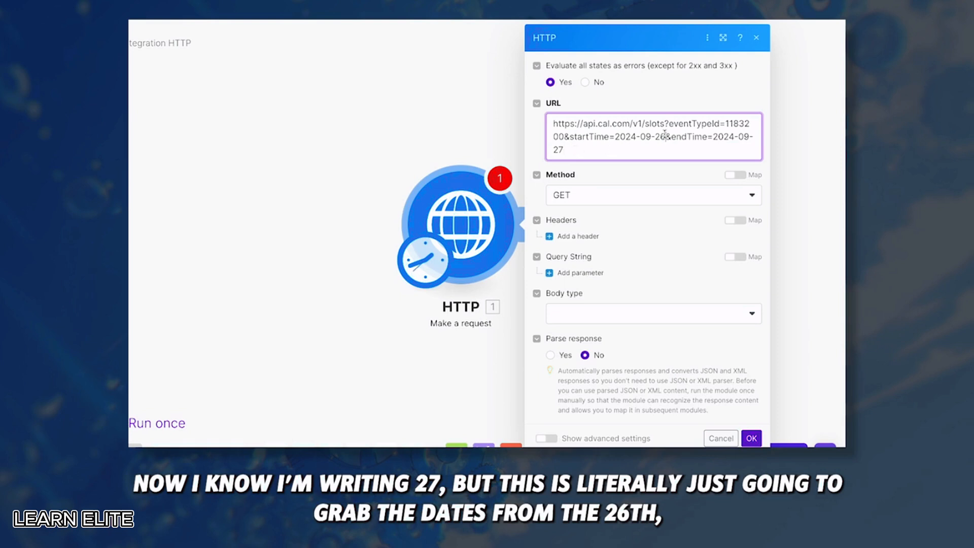
drag(665, 133, 620, 136)
click(587, 157)
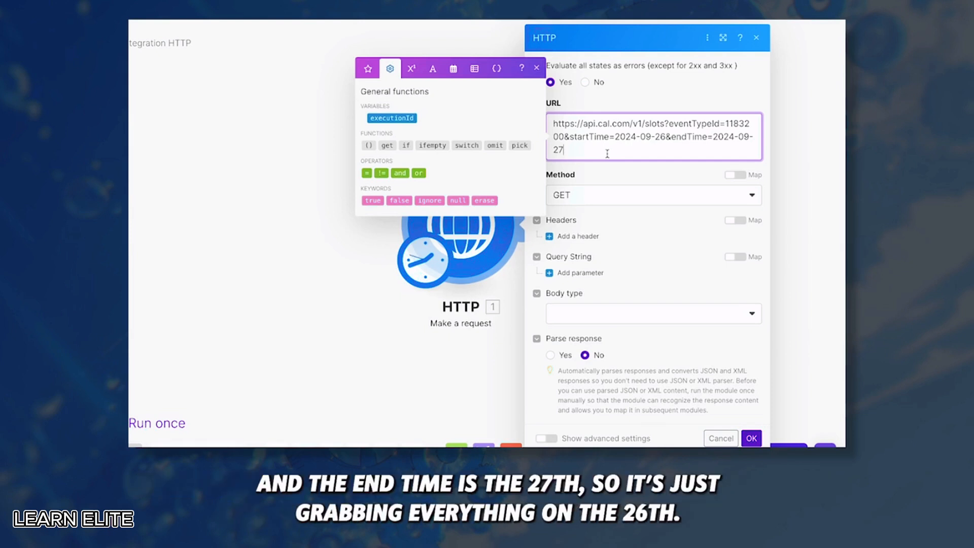
Add the timeZone parameter with the encoded value America%2FNew_York
text(&)
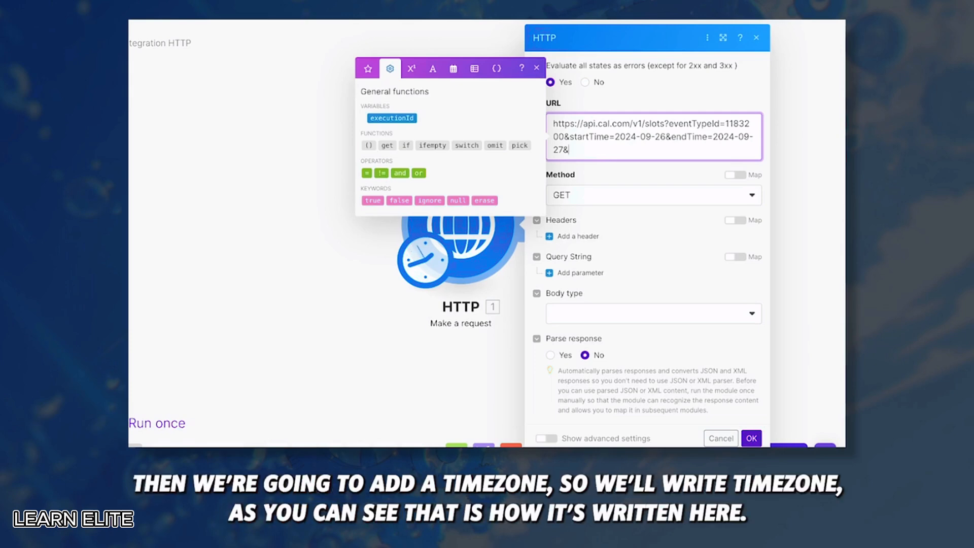
text(timeZone)
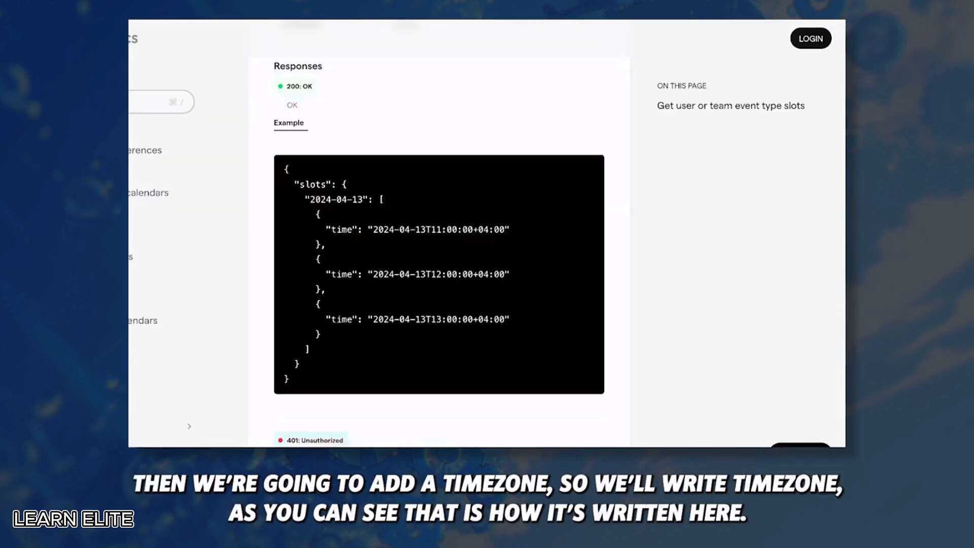
scroll(333, 196, up, 5)
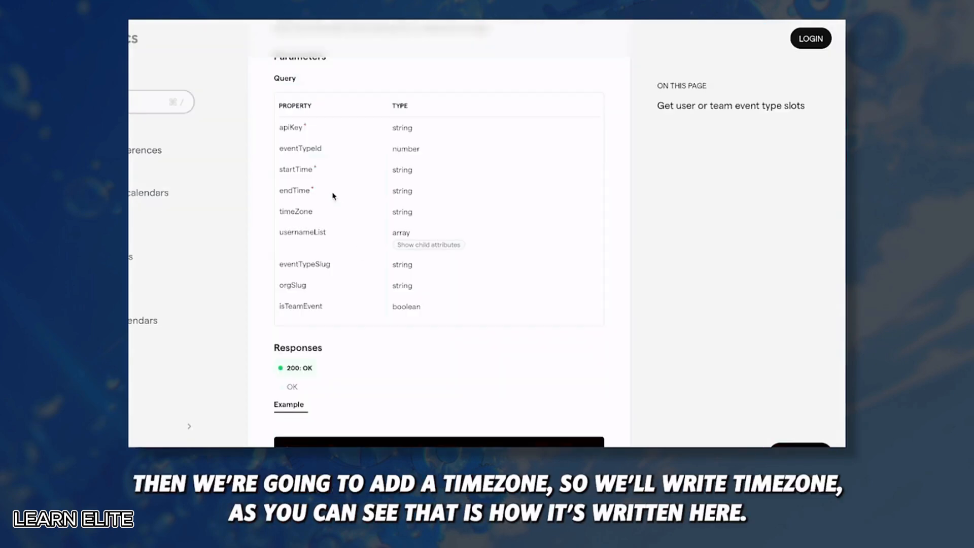
text(=)
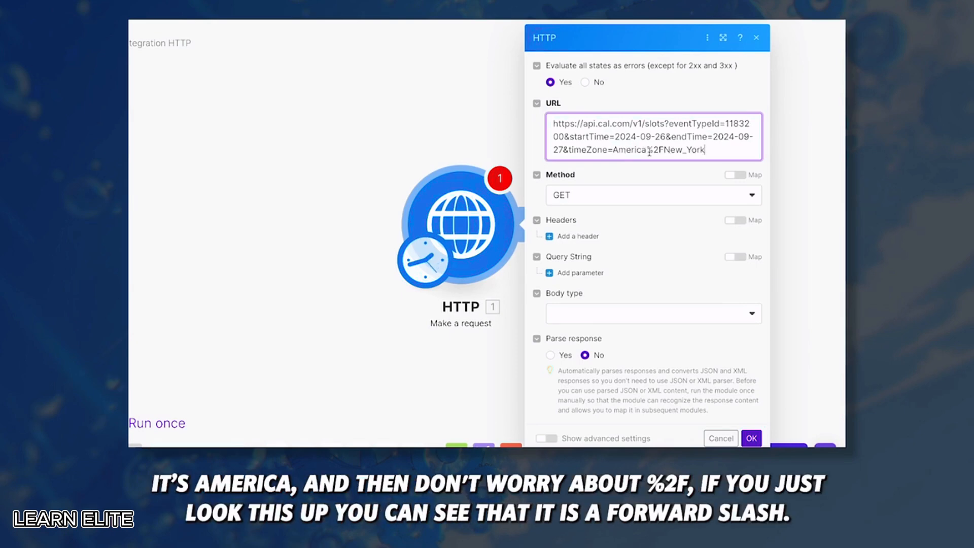
drag(665, 149, 646, 147)
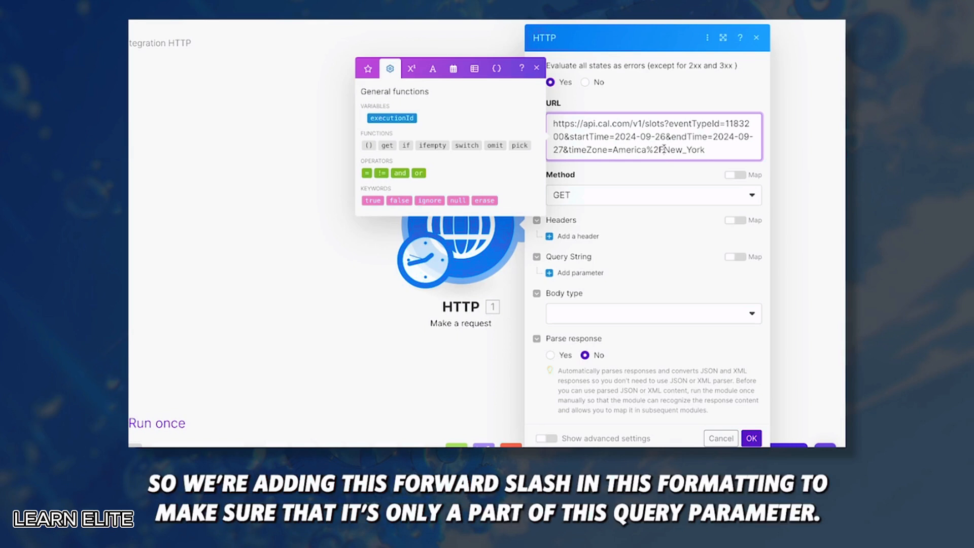
drag(665, 149, 648, 148)
drag(709, 149, 613, 148)
click(630, 147)
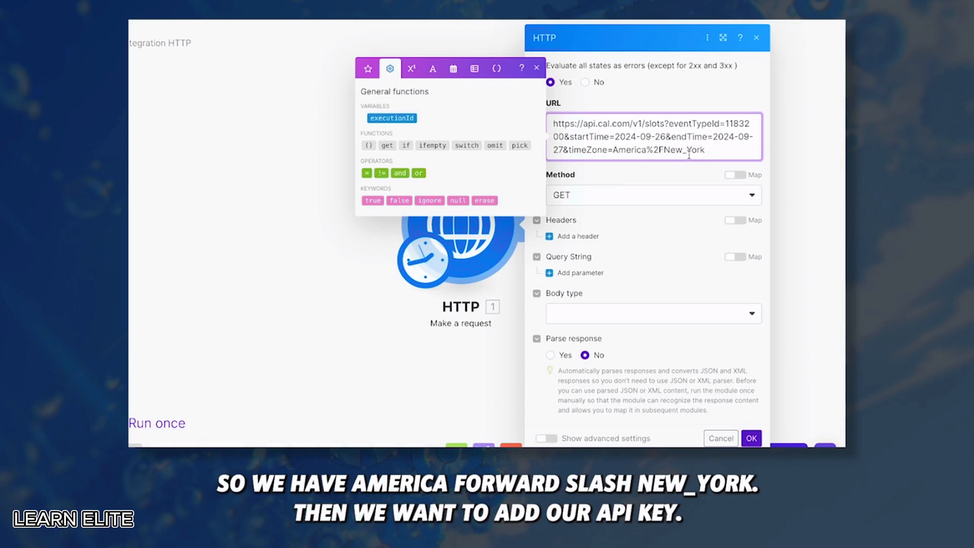
click(708, 150)
Append a trailing apiKey= parameter, copying the name from the Cal.com docs
text(&)
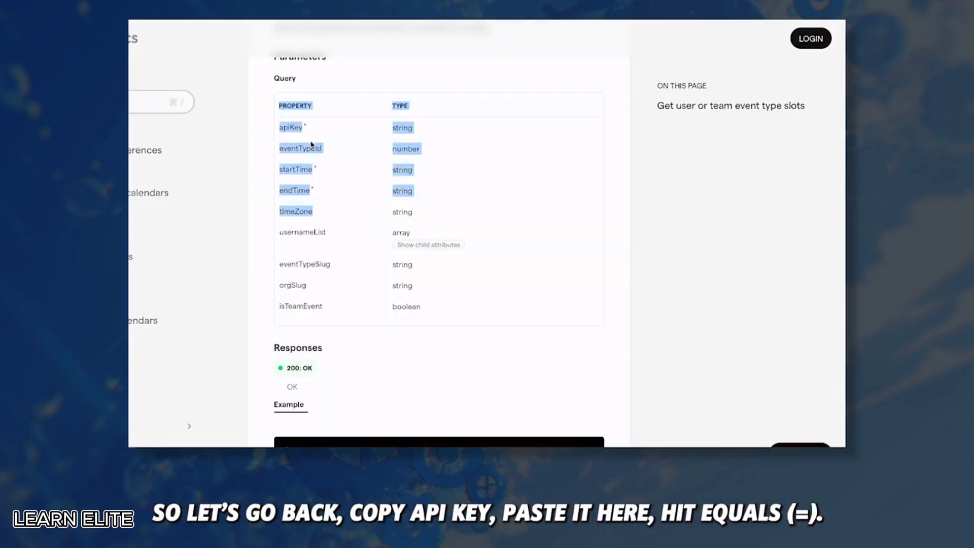
double_click(300, 129)
key(ctrl+c)
scroll(380, 208, up, 2)
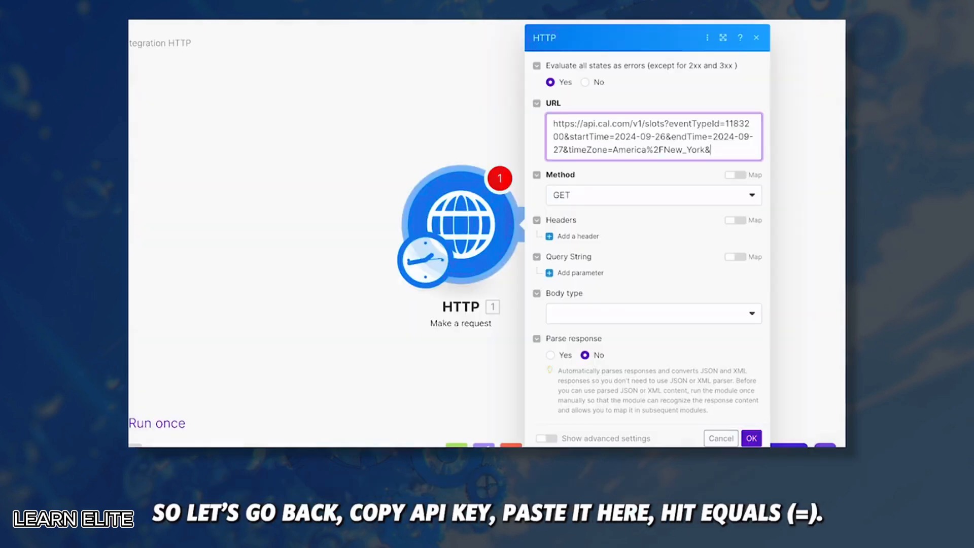
key(ctrl+v)
text(=)
click(713, 149)
key(BackSpace)
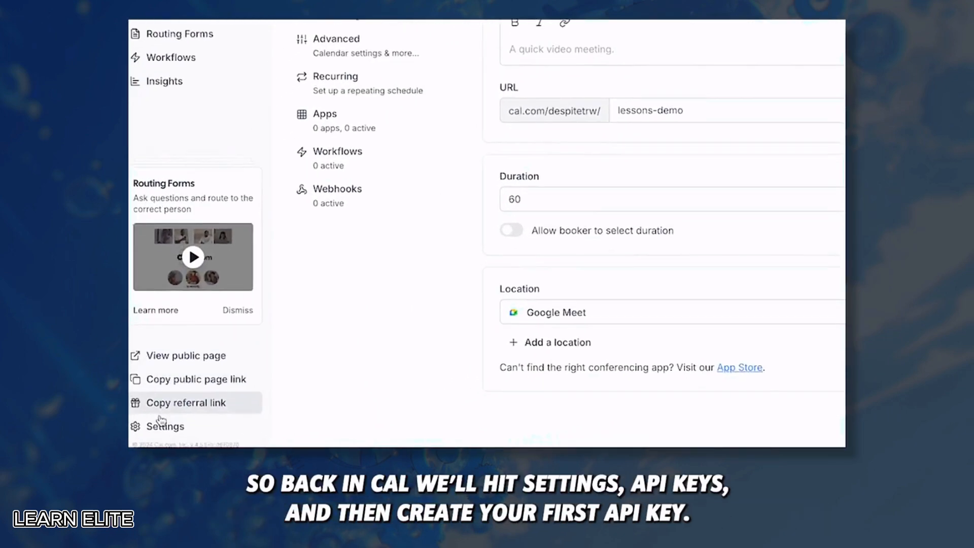
On Cal.com's Settings API keys page, add a new key named lessons-demo
click(172, 424)
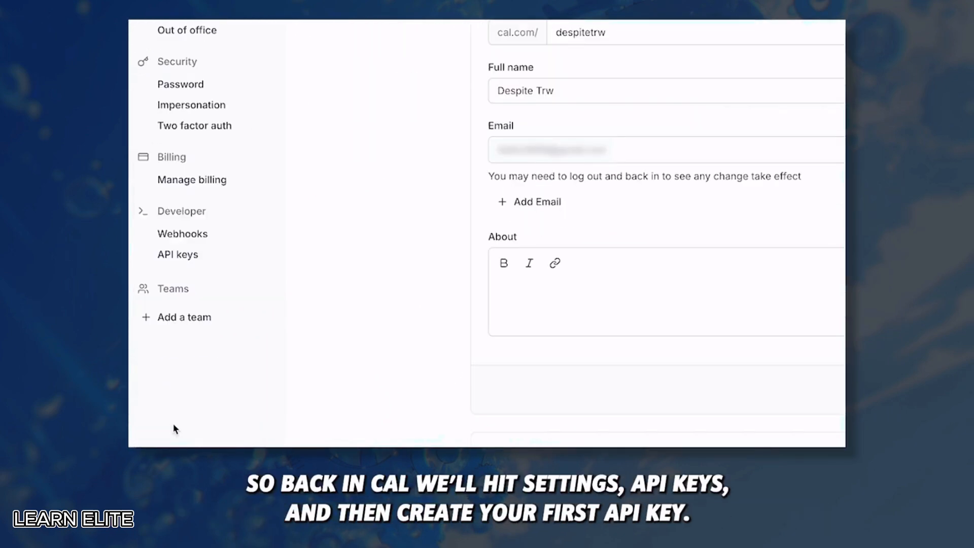
click(173, 255)
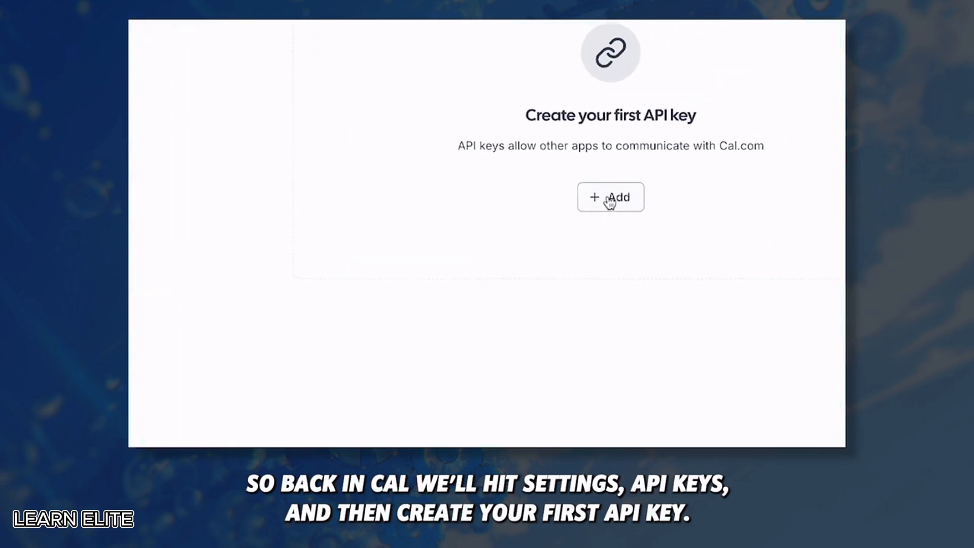
click(744, 124)
text(lesson)
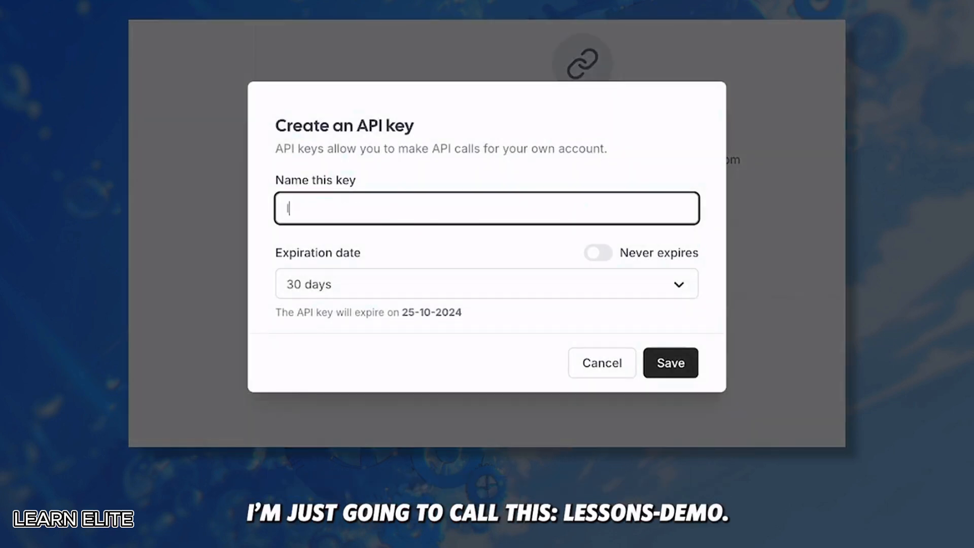
text(s-demo)
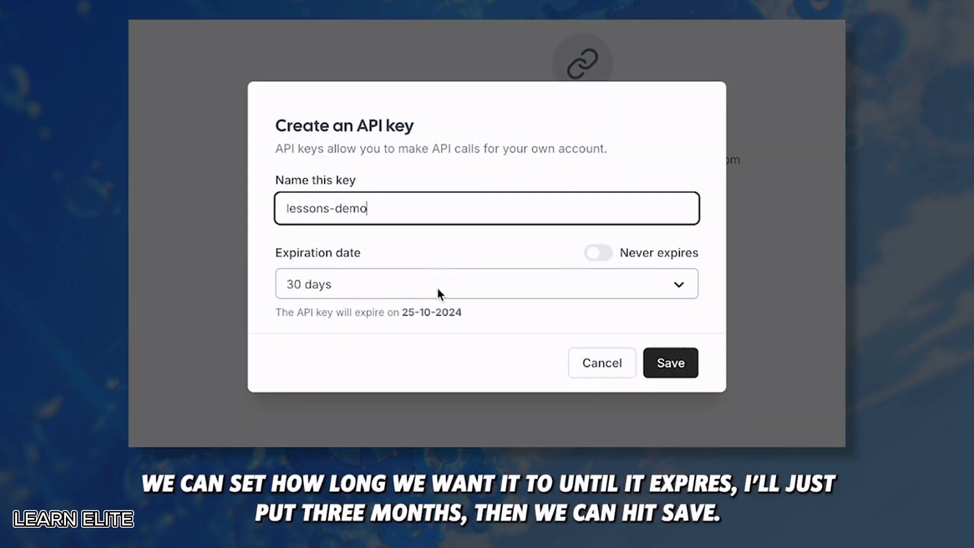
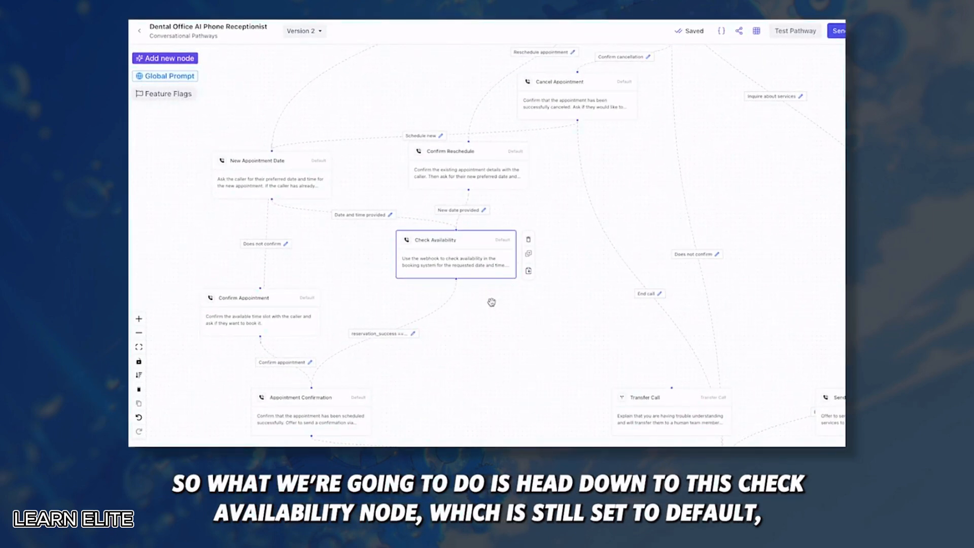
Change the Check Availability node's type to Webhook and add one blank extraction variable
double_click(450, 253)
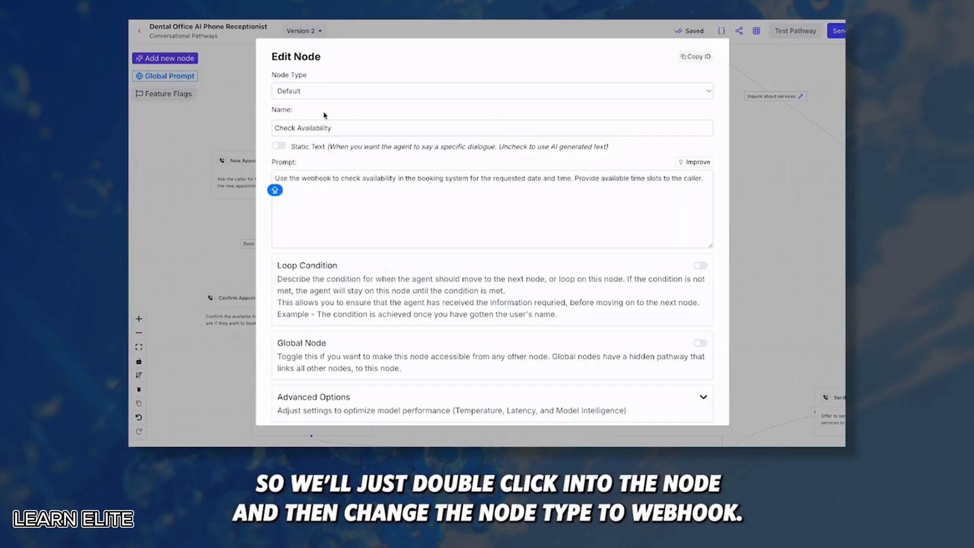
click(324, 94)
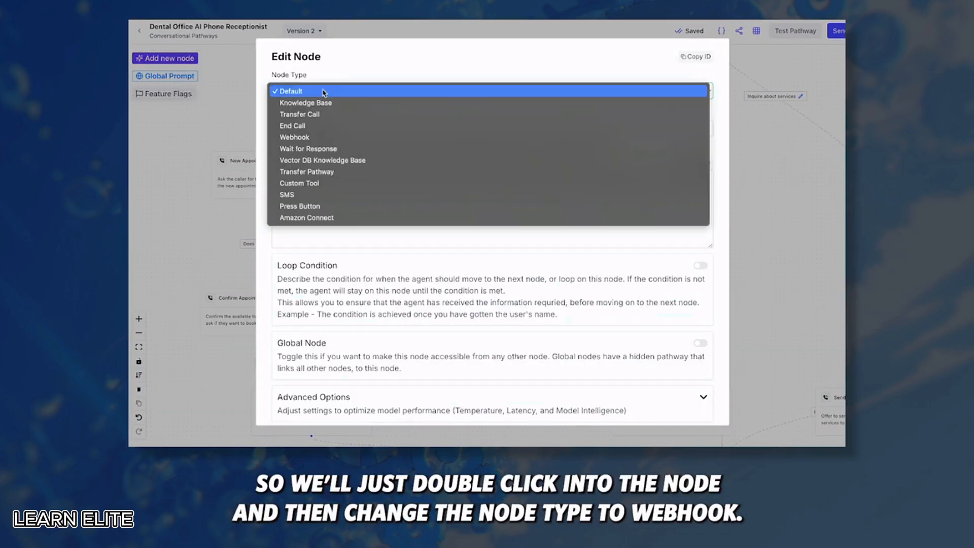
click(294, 137)
scroll(292, 166, down, 1)
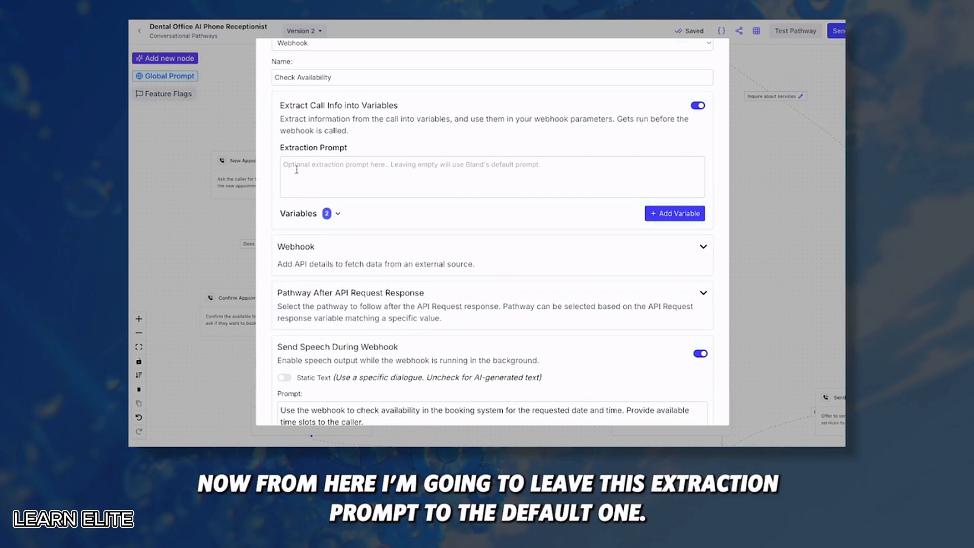
click(338, 215)
scroll(339, 219, down, 1)
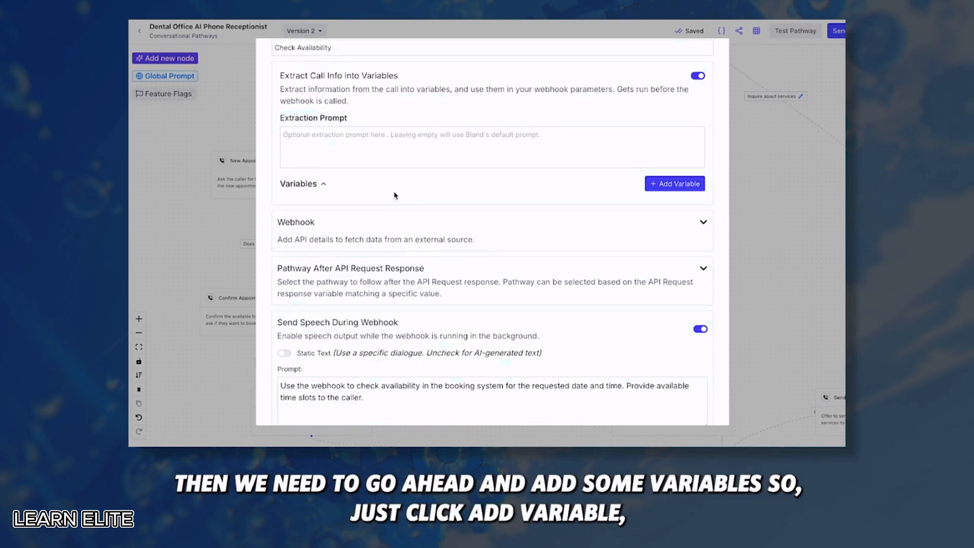
click(681, 186)
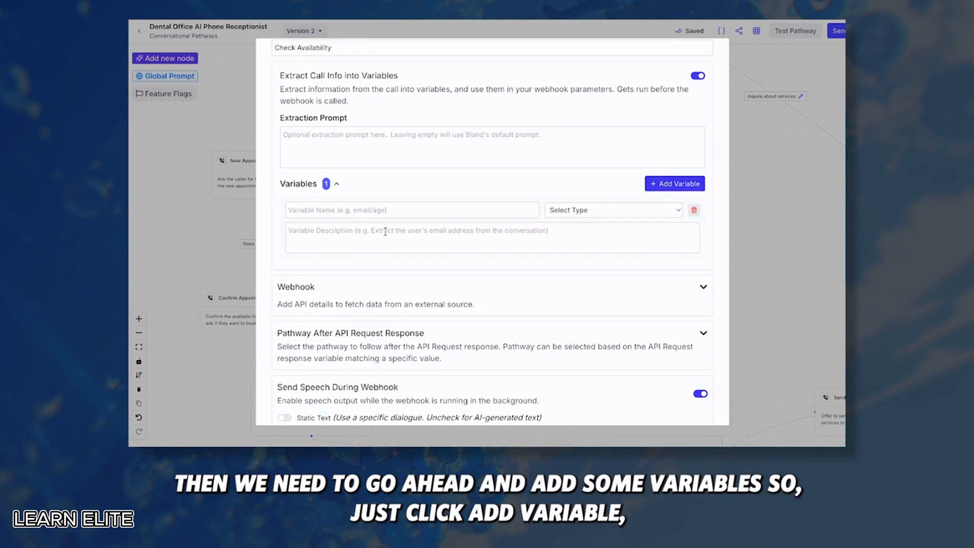
click(351, 210)
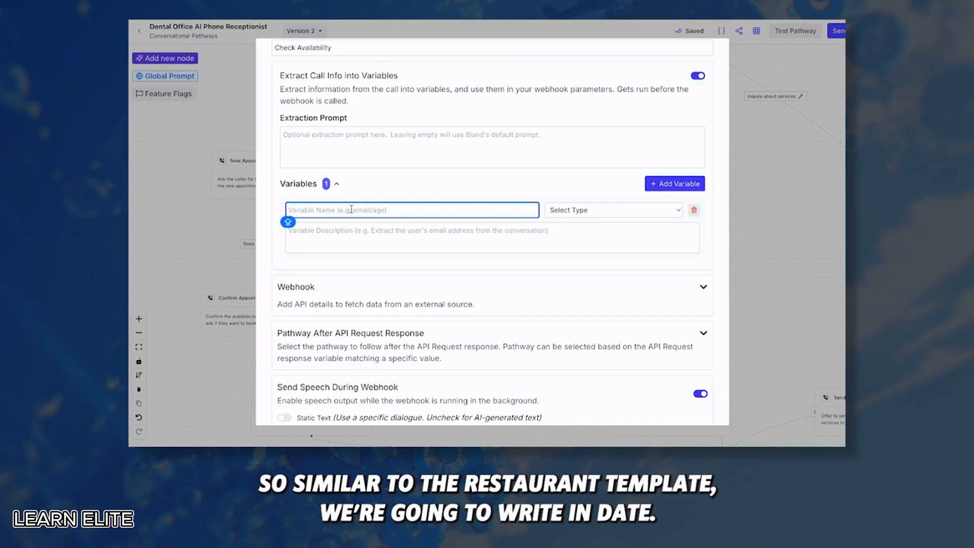
Name the variable date, type String, described 'Desired Date of appointment, in YYYY-MM-DD format'
text(date)
click(571, 210)
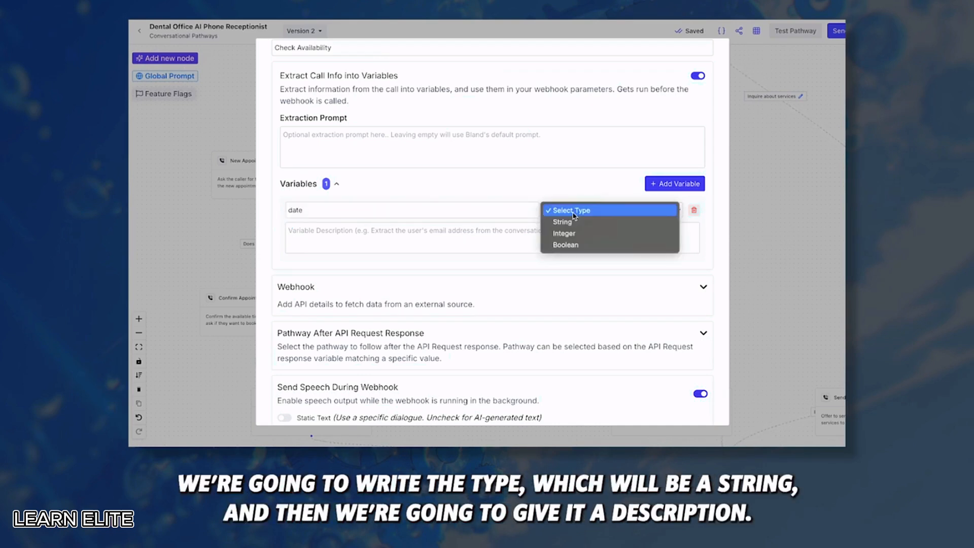
click(571, 221)
click(419, 241)
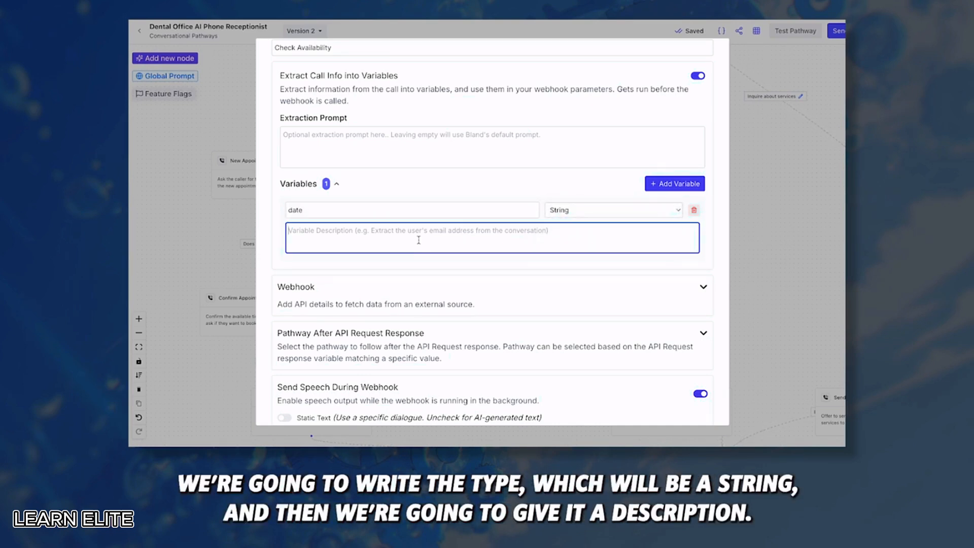
text(Desired Date of appointment, in YYYY-MM-DD format)
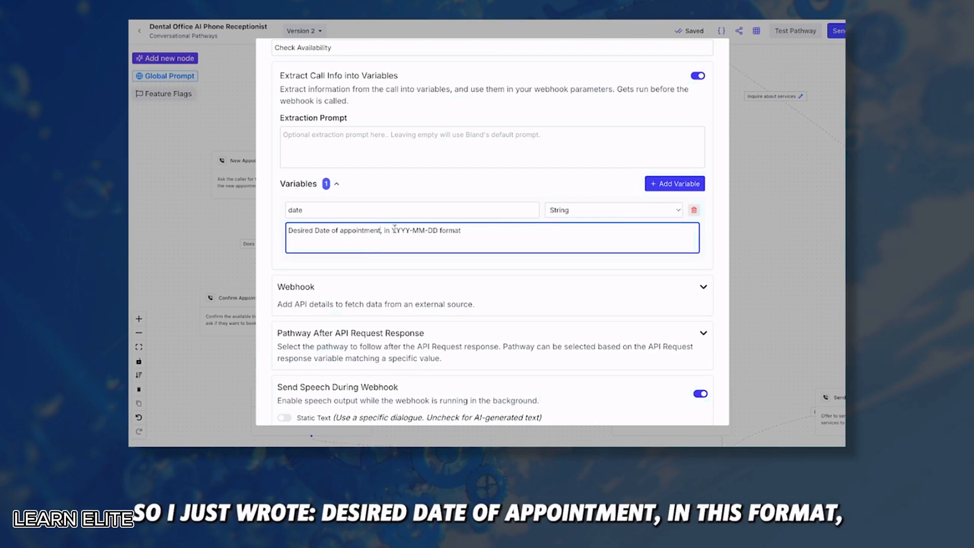
drag(393, 230, 438, 230)
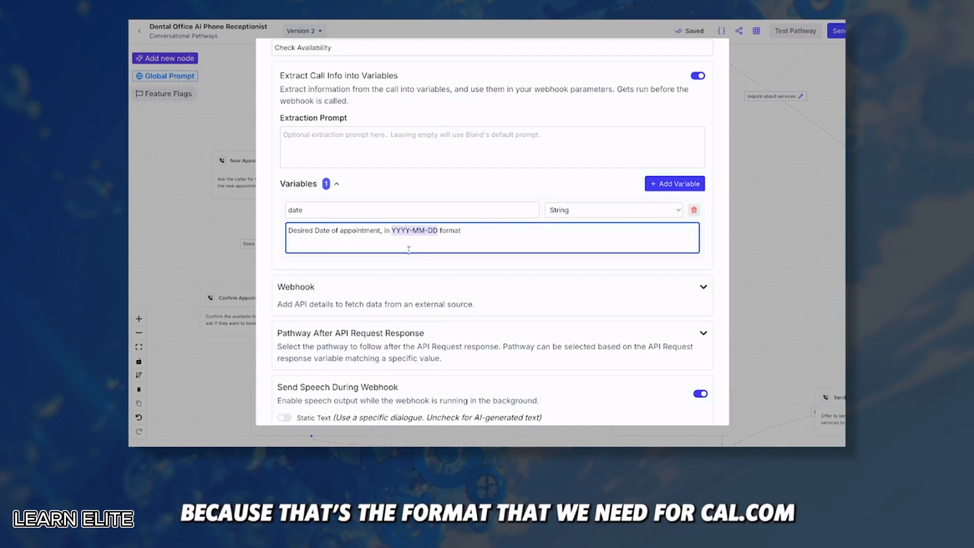
Add a String variable time with the pasted description, changing 'Reservation' to 'appointment'
click(669, 184)
click(375, 281)
text(teim)
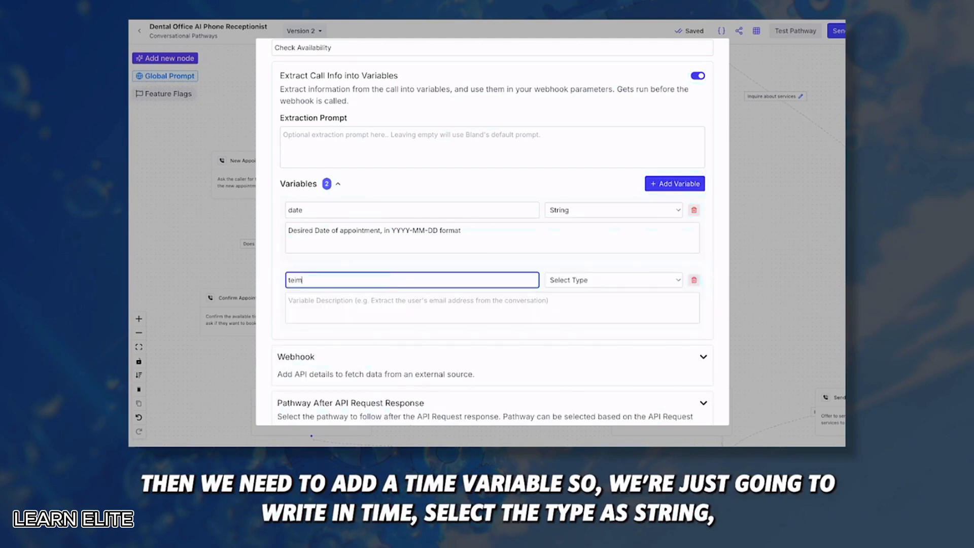
text(e)
click(567, 280)
click(567, 291)
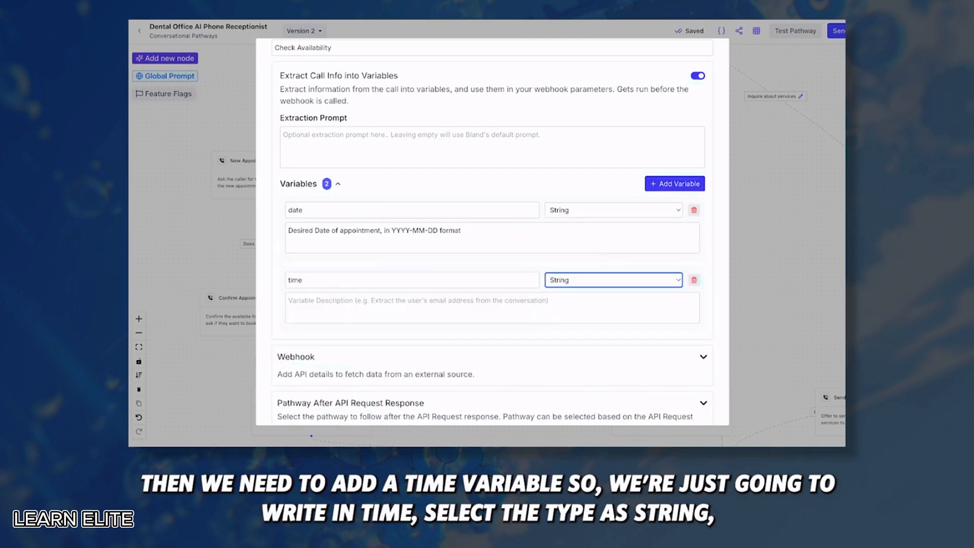
click(369, 300)
text(Desired Time of Reservation in 24HR Format e.g 13:30)
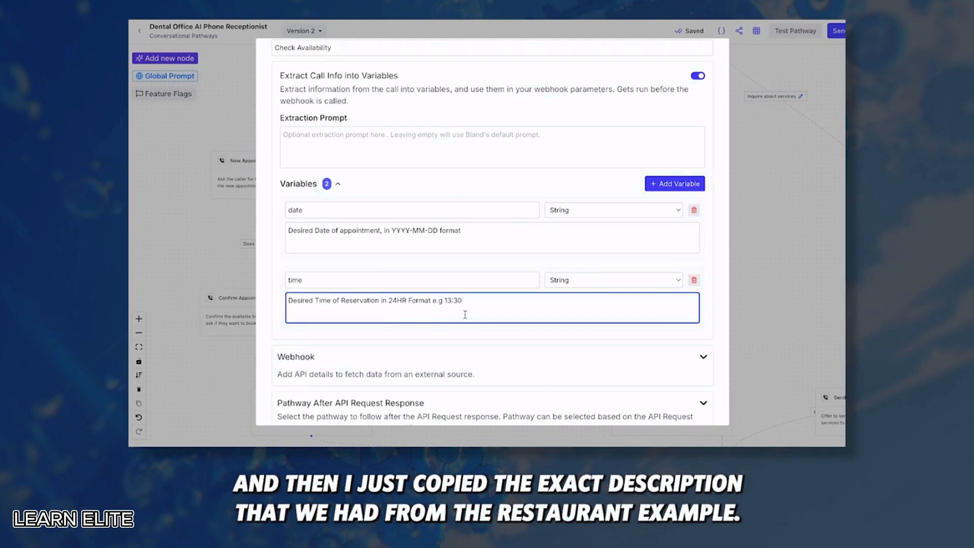
drag(472, 300, 388, 300)
click(294, 308)
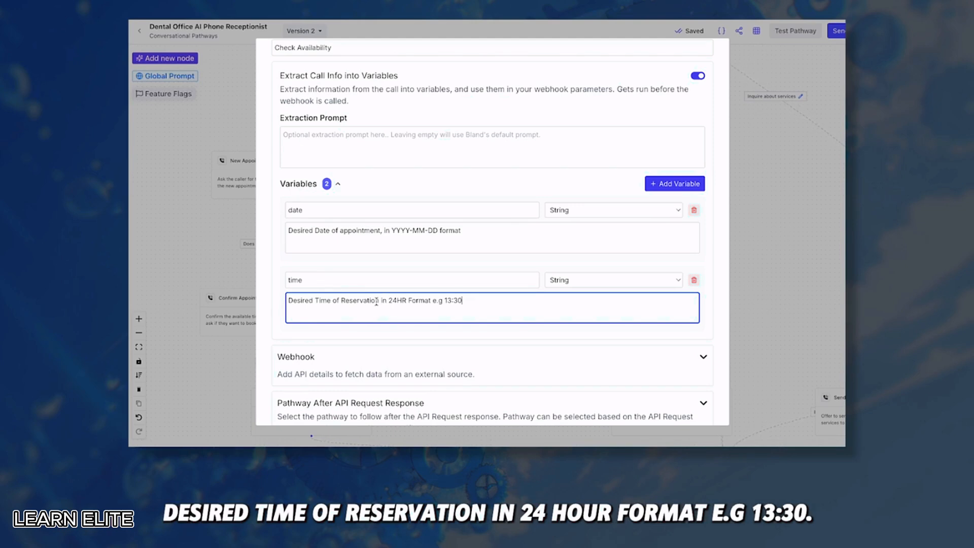
drag(381, 301, 339, 301)
key(BackSpace)
text(appointment)
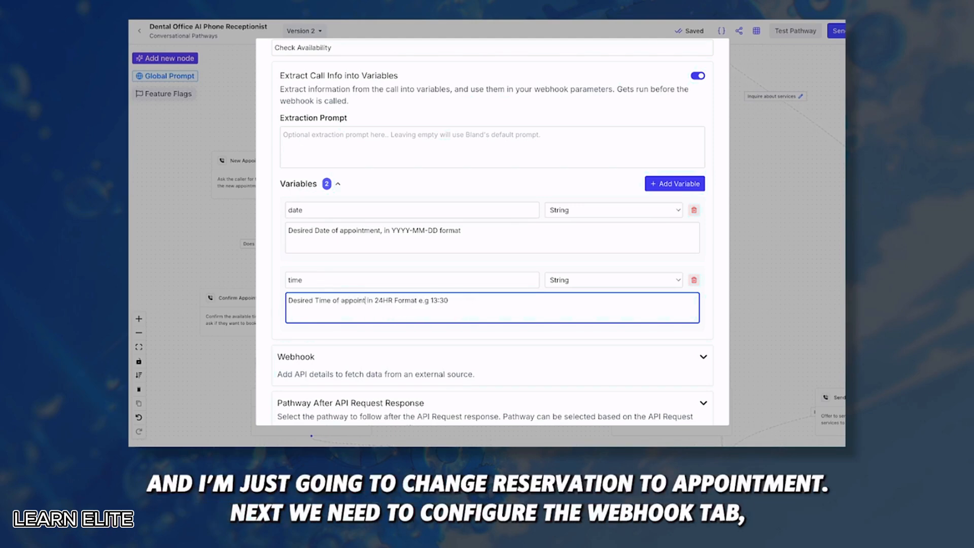
scroll(705, 211, down, 3)
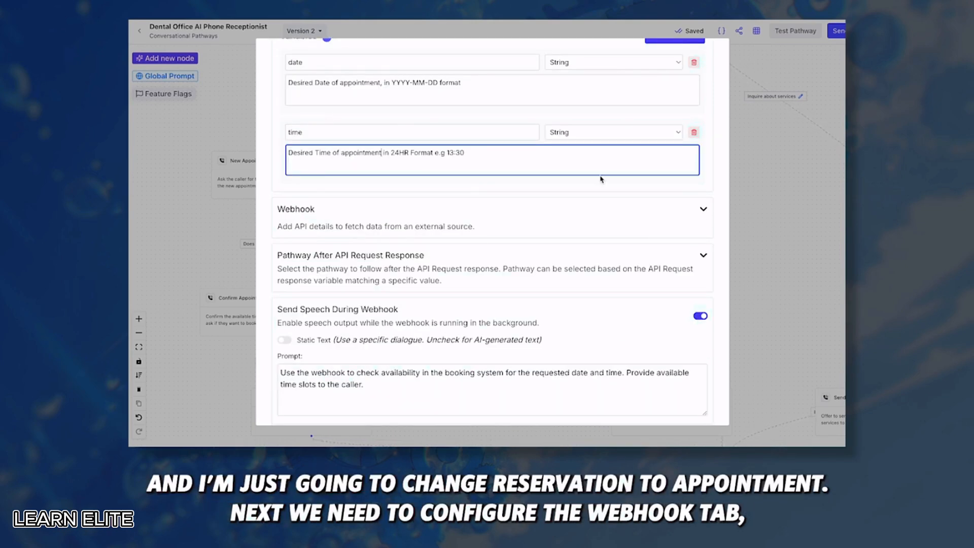
click(704, 209)
Add a Webhooks Custom webhook module as the Find Availability scenario's trigger
scroll(406, 228, down, 1)
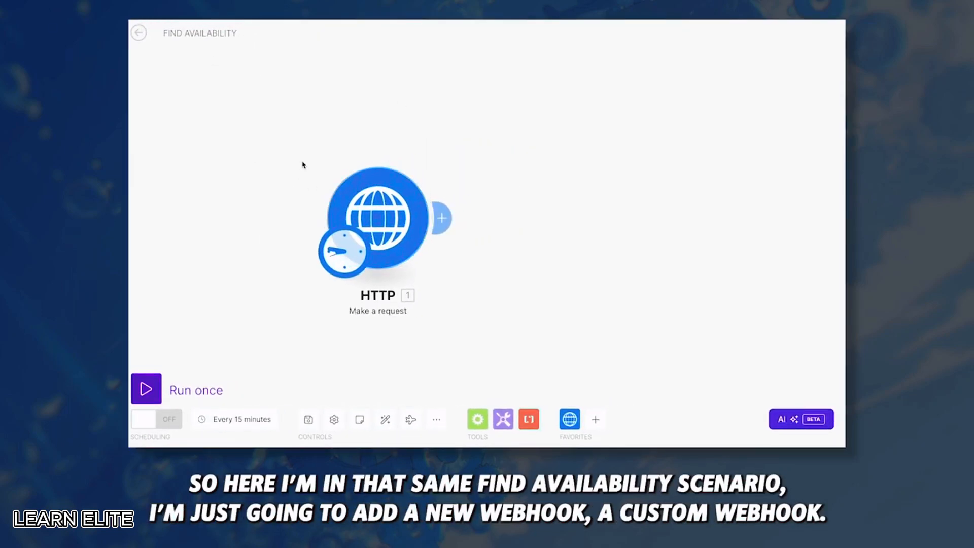
scroll(302, 162, down, 5)
double_click(528, 154)
click(606, 124)
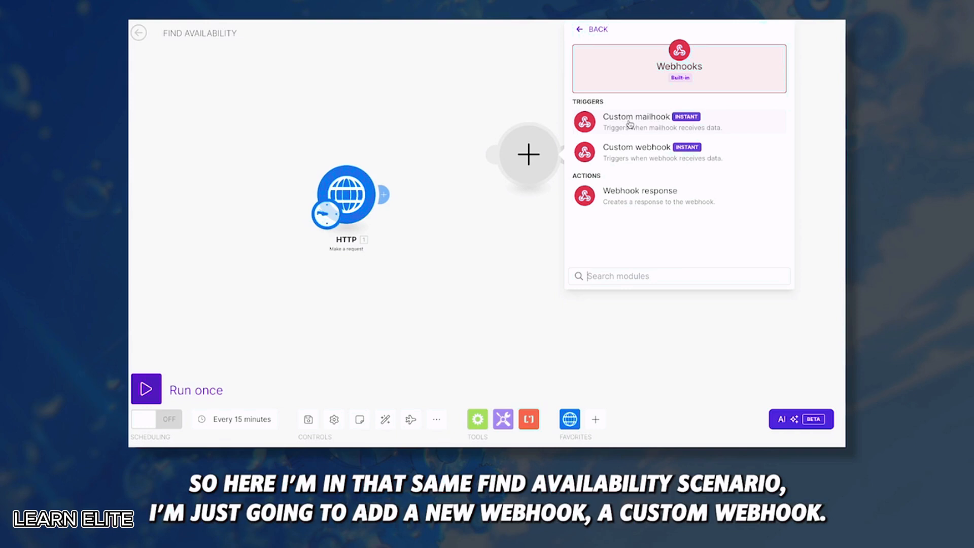
click(636, 151)
drag(347, 213, 510, 173)
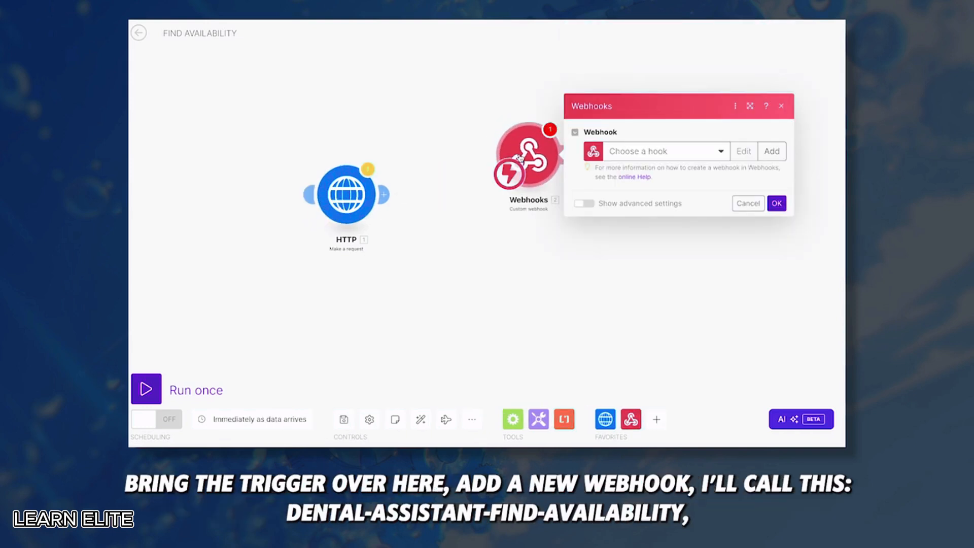
Create a new webhook named dental-assistant-find-availability and copy its address
click(772, 151)
triple_click(663, 110)
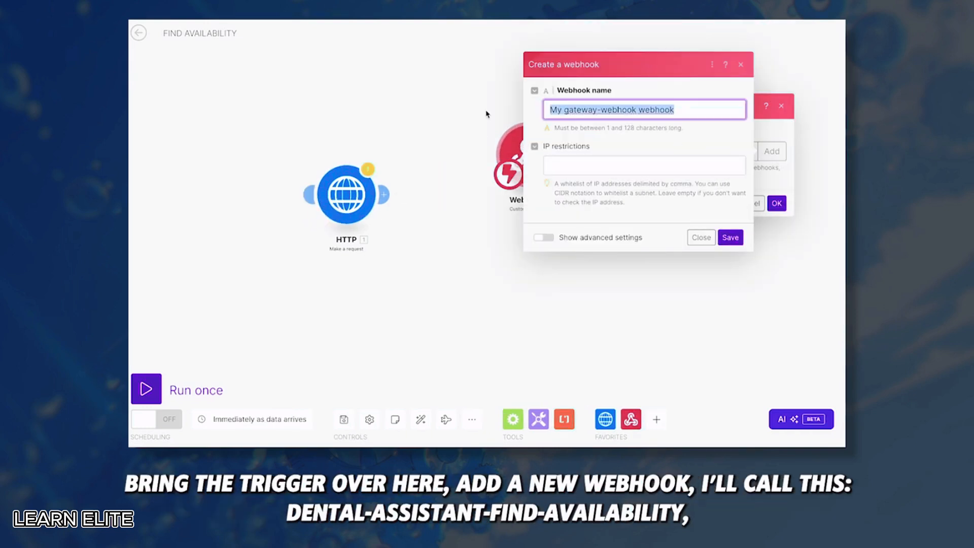
text(dental-assis)
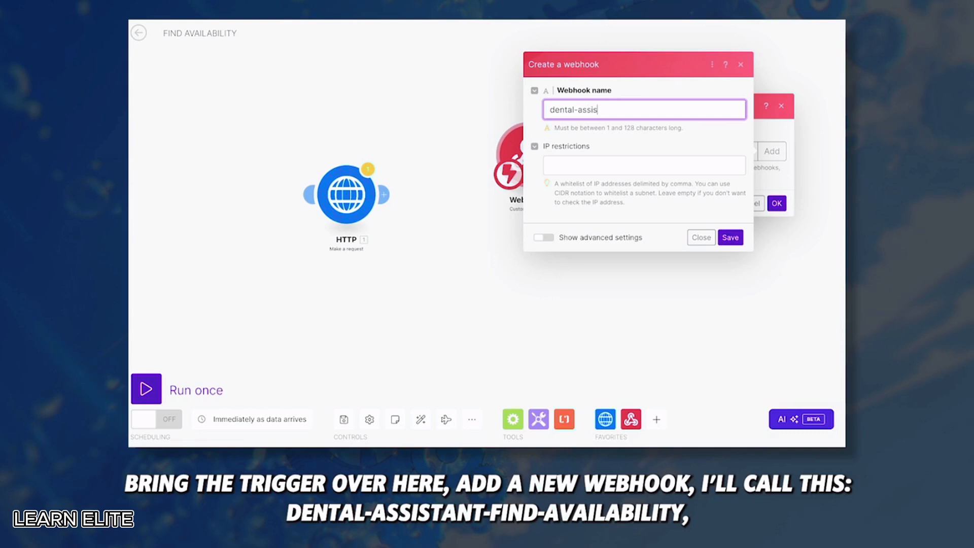
text(tant-find-availaib)
click(731, 237)
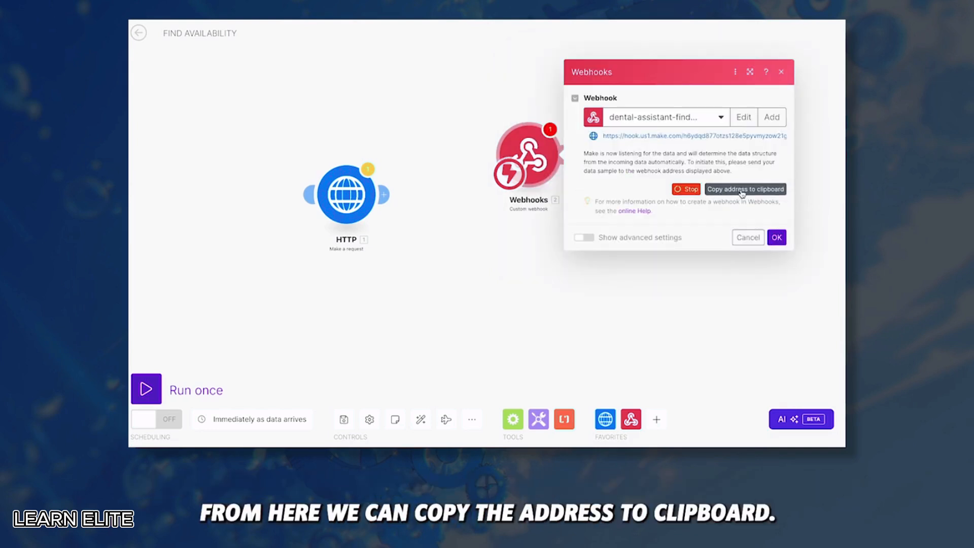
click(743, 190)
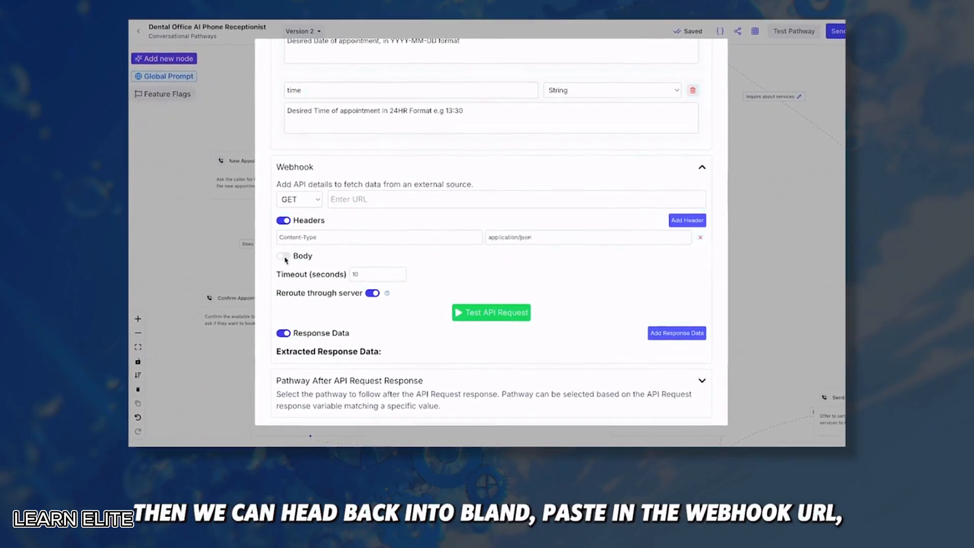
Set the webhook to POST to the Make address with a Content-Type application/json header and a body
click(355, 199)
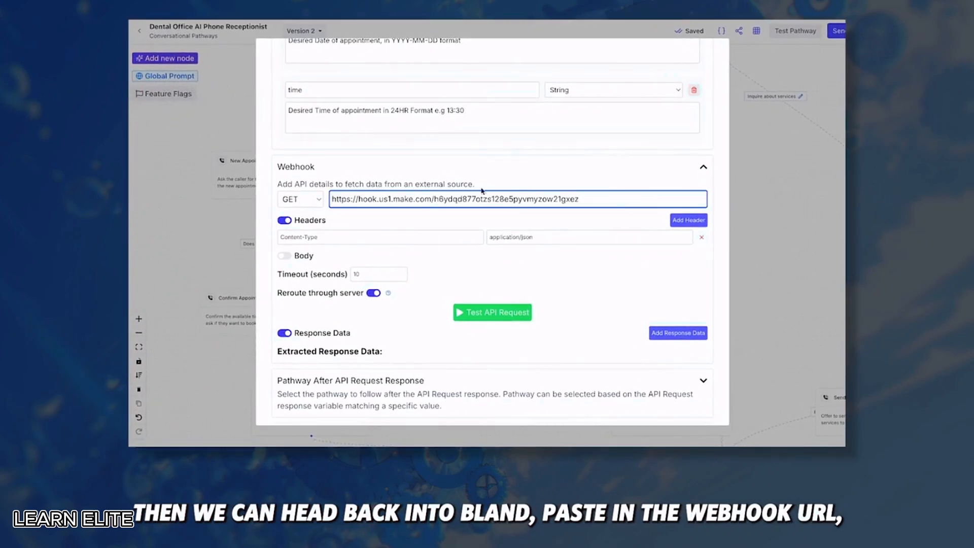
click(294, 199)
click(303, 212)
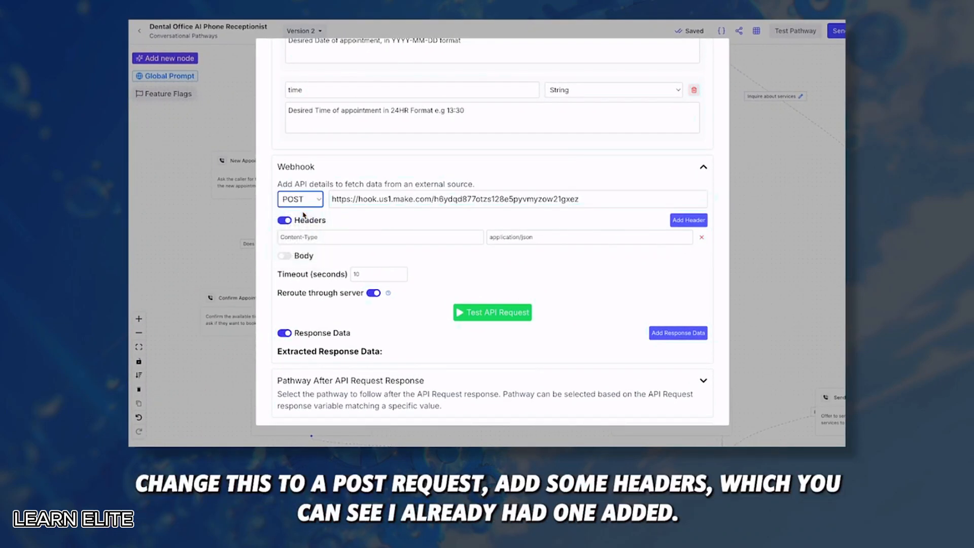
click(282, 237)
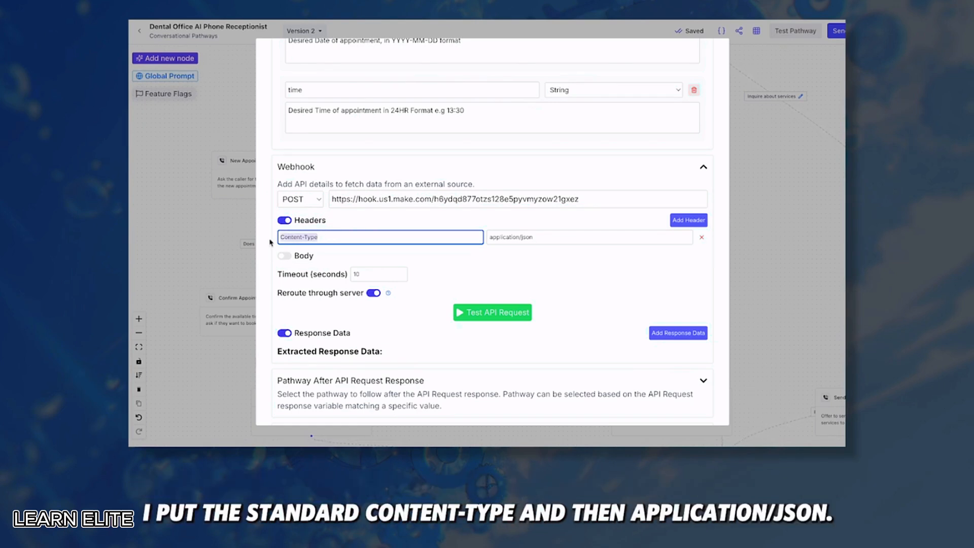
click(547, 236)
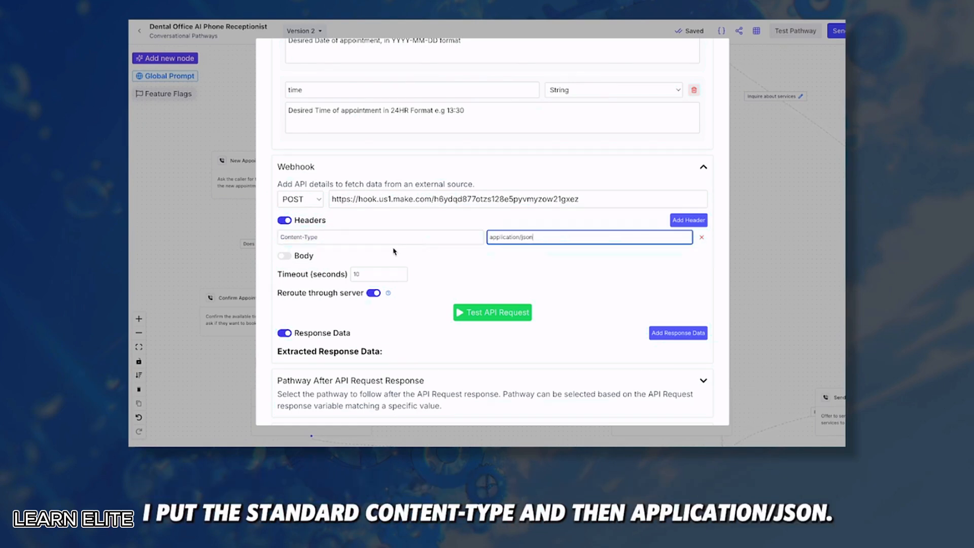
click(285, 257)
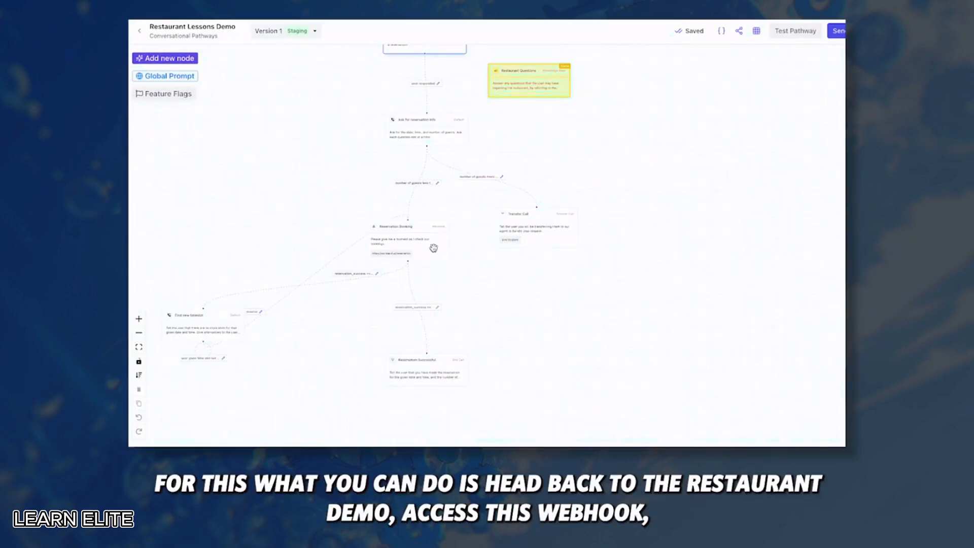
Paste the restaurant demo's JSON body and remove its guests line, leaving date and time
click(402, 239)
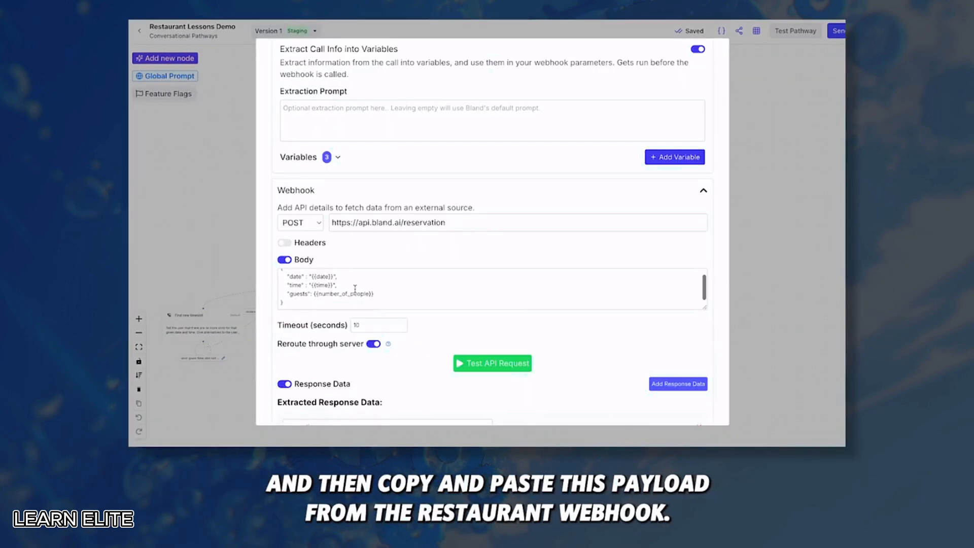
drag(375, 295, 279, 270)
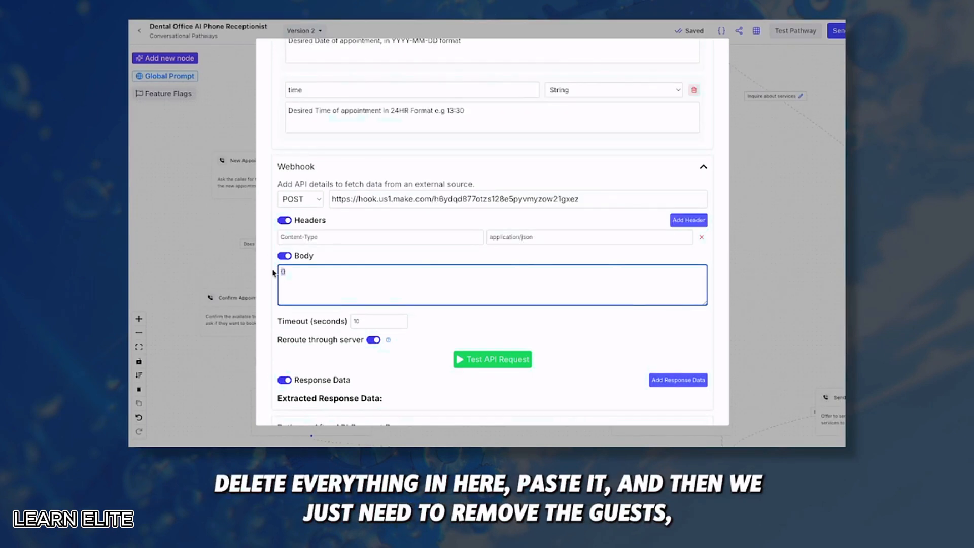
text({   "date" : "{{date}}",   "time" : "{{time}}",   "guests": {{number_of_people}} })
drag(376, 293, 268, 294)
key(BackSpace)
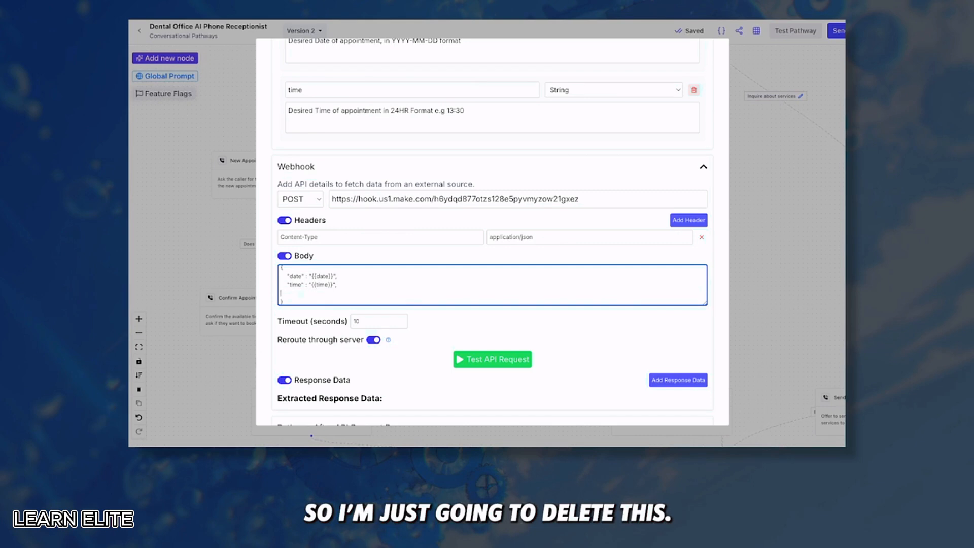
key(BackSpace)
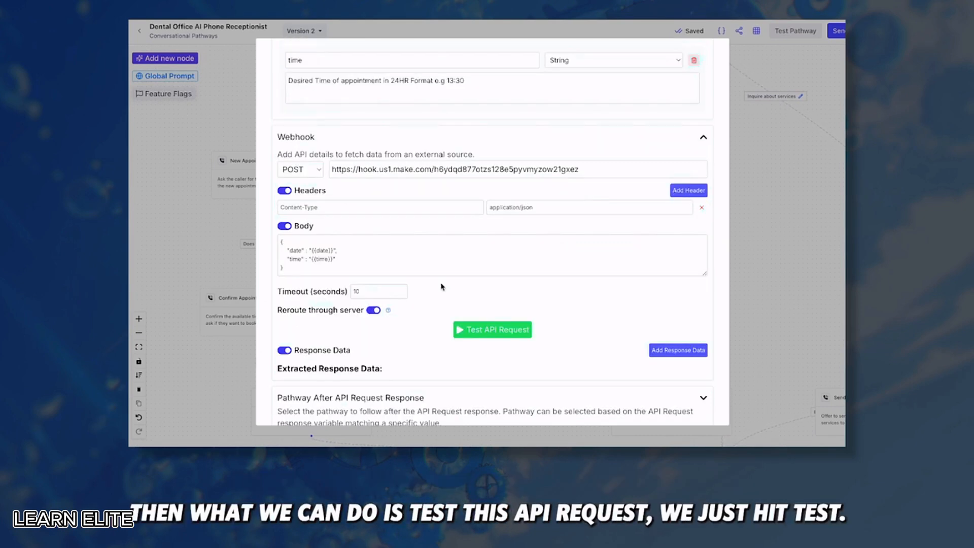
Send a Bland test request so Make determines the data structure, accept it, and run once
click(487, 331)
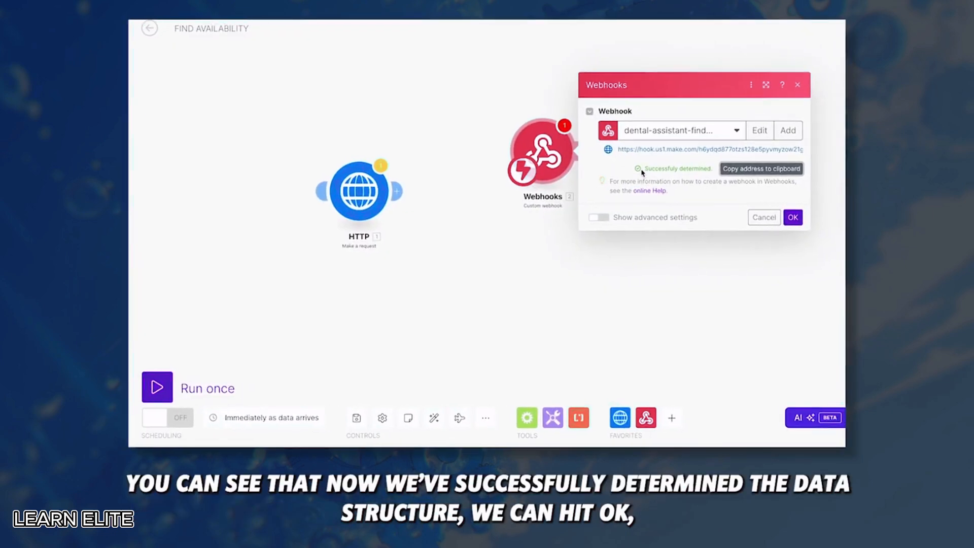
drag(628, 173, 695, 173)
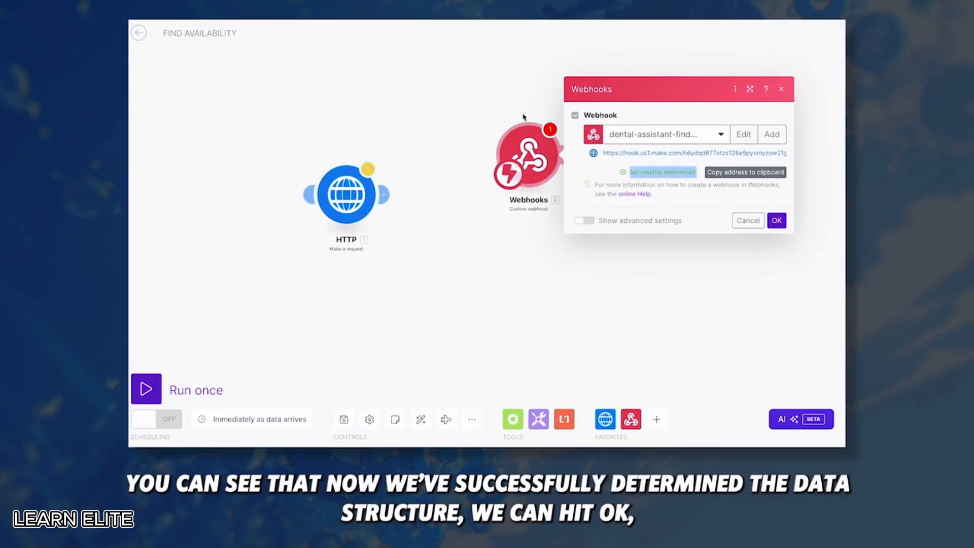
click(777, 221)
click(146, 389)
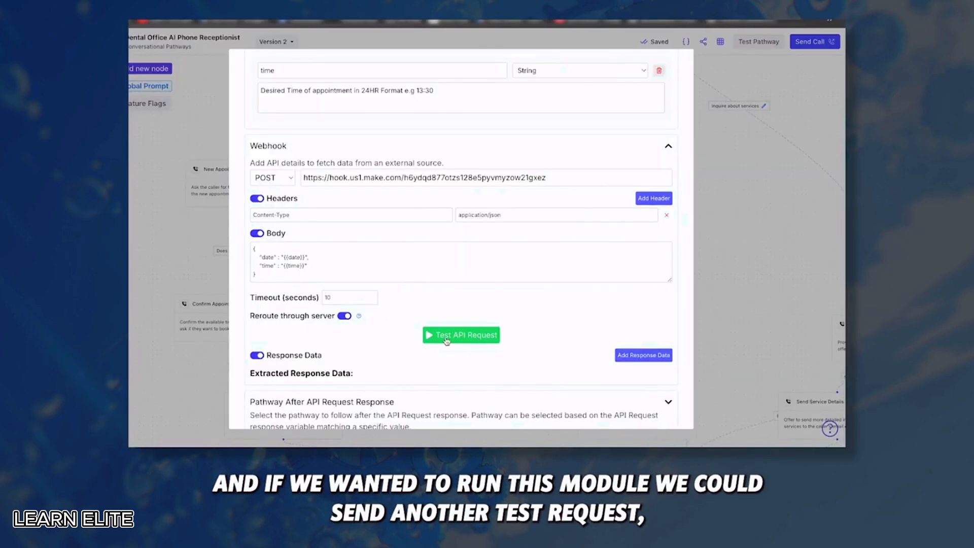
Replace the body's date and time placeholders with sample values 2024-09-27 and 14:00
click(446, 339)
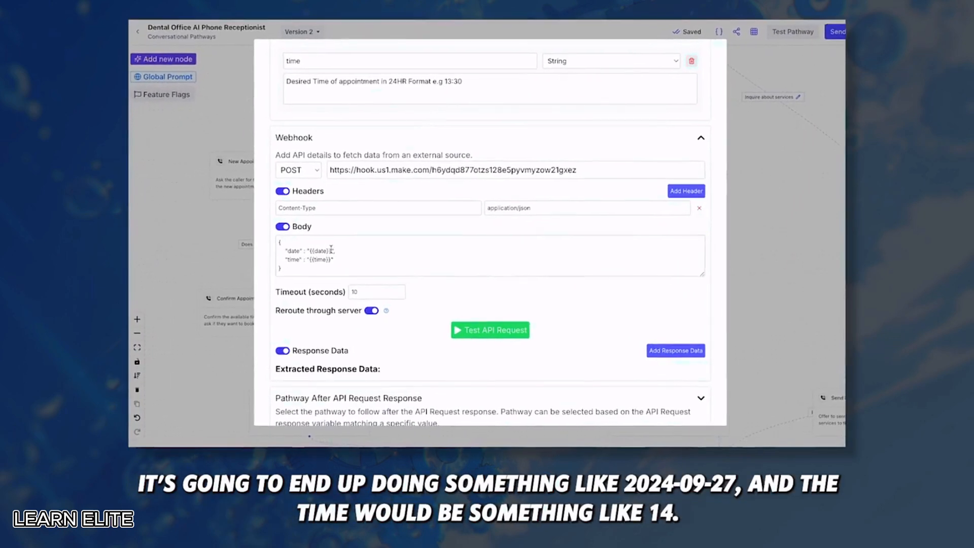
key(BackSpace)
key(BackSpace)
key(BackSpace)
key(BackSpace)
key(BackSpace)
key(BackSpace)
key(BackSpace)
key(BackSpace)
text(2025)
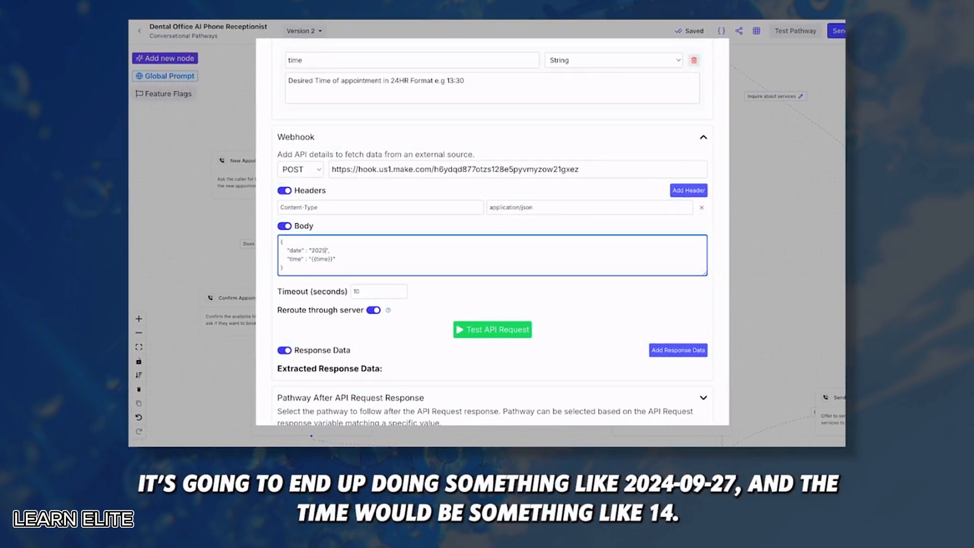
key(BackSpace)
text(4-09-27)
drag(333, 260, 312, 259)
key(BackSpace)
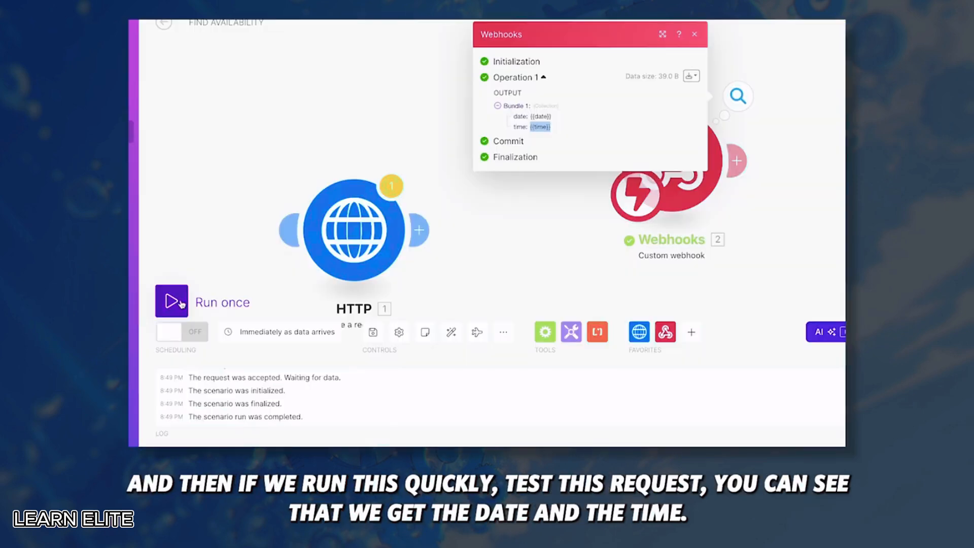
Run the Make scenario once, send the sample test request, then delete the sample date
click(170, 300)
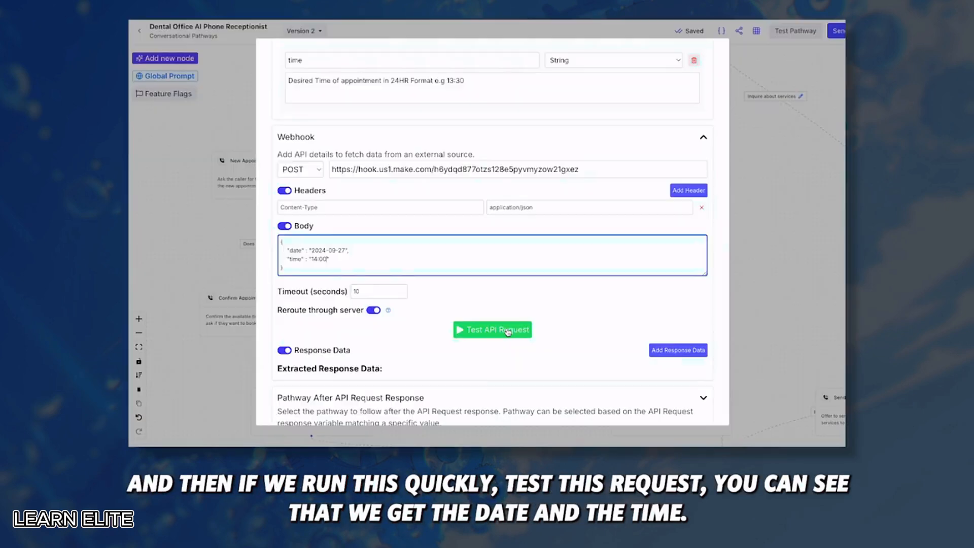
click(493, 329)
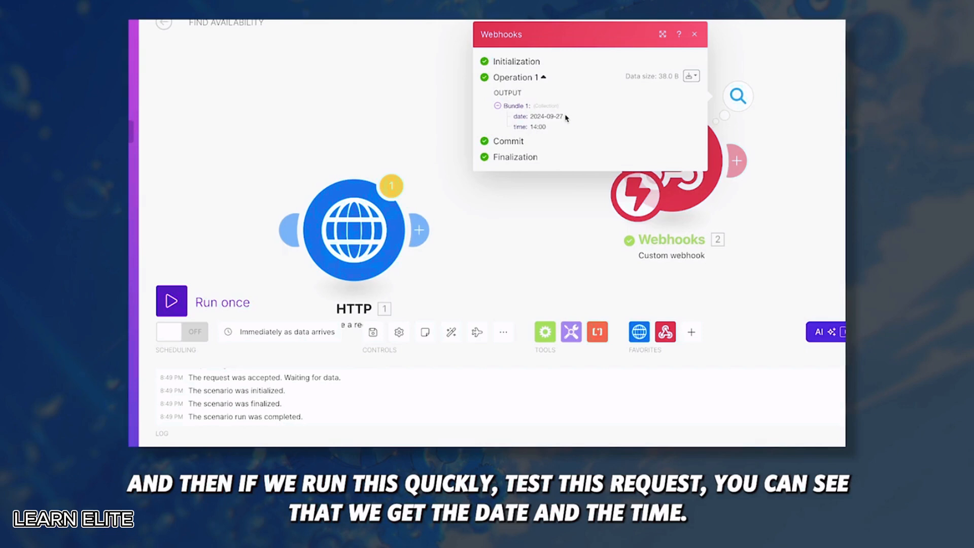
drag(566, 117, 530, 116)
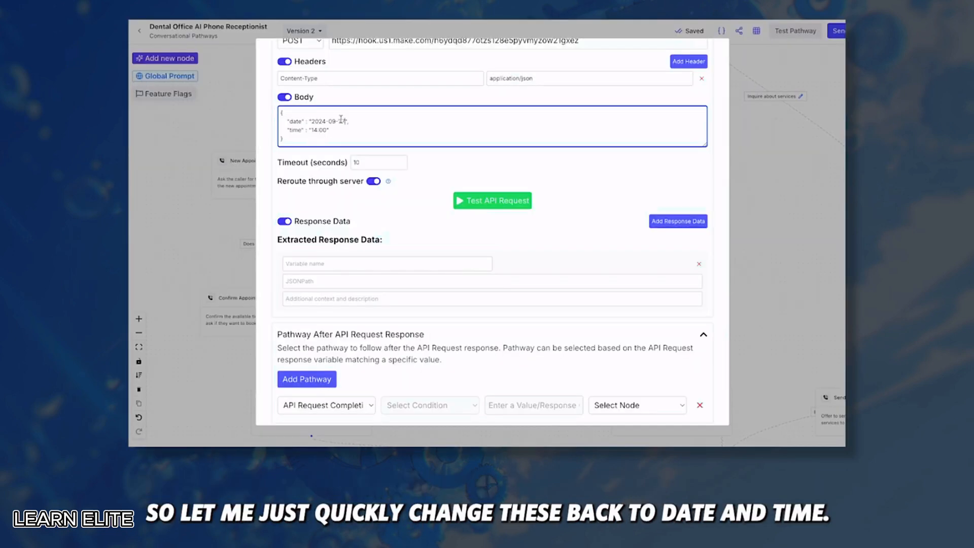
drag(346, 121, 308, 120)
key(BackSpace)
Route the pathway to Appointment Confirmation on API Request Completion
scroll(431, 242, down, 2)
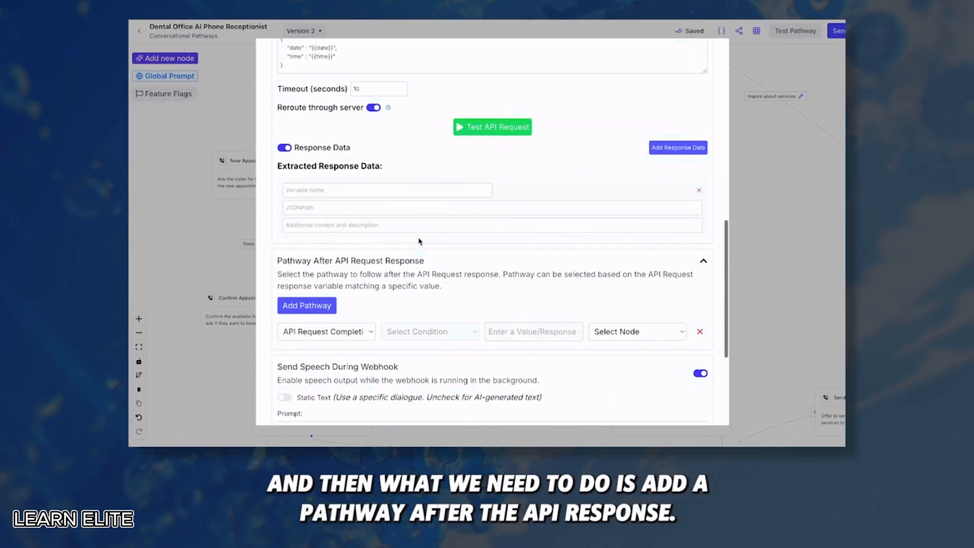
scroll(350, 269, down, 1)
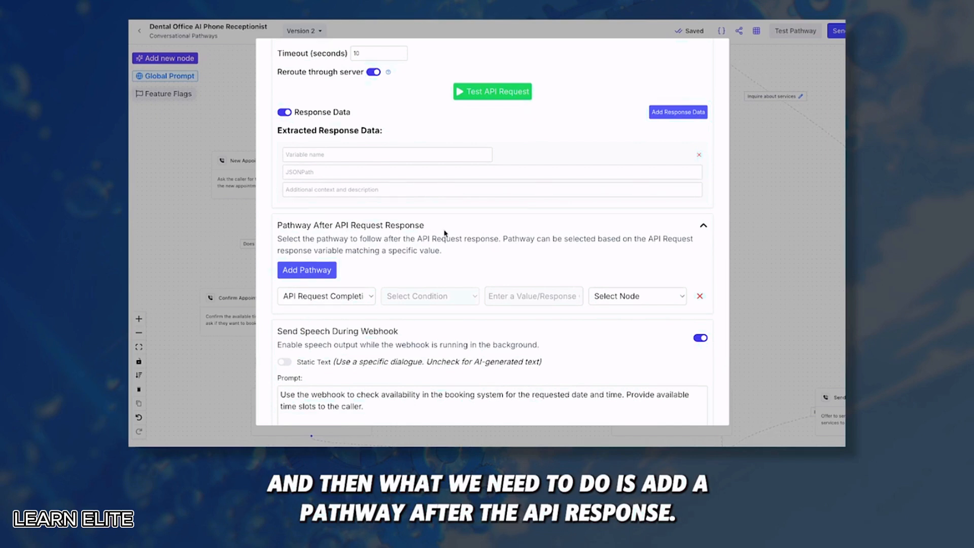
click(357, 300)
click(357, 298)
click(615, 298)
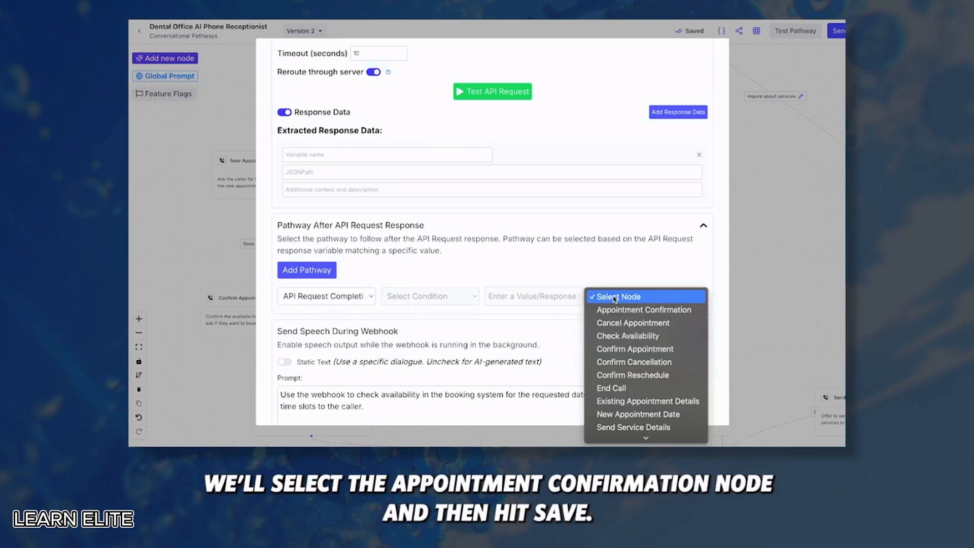
click(620, 310)
Save the node's webhook settings and add a response data variable entry
scroll(556, 328, down, 3)
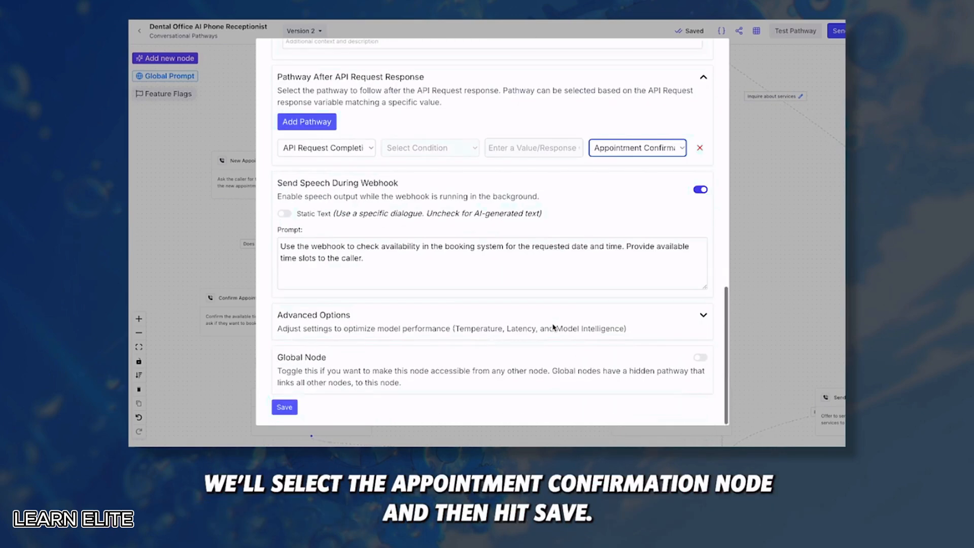
click(285, 407)
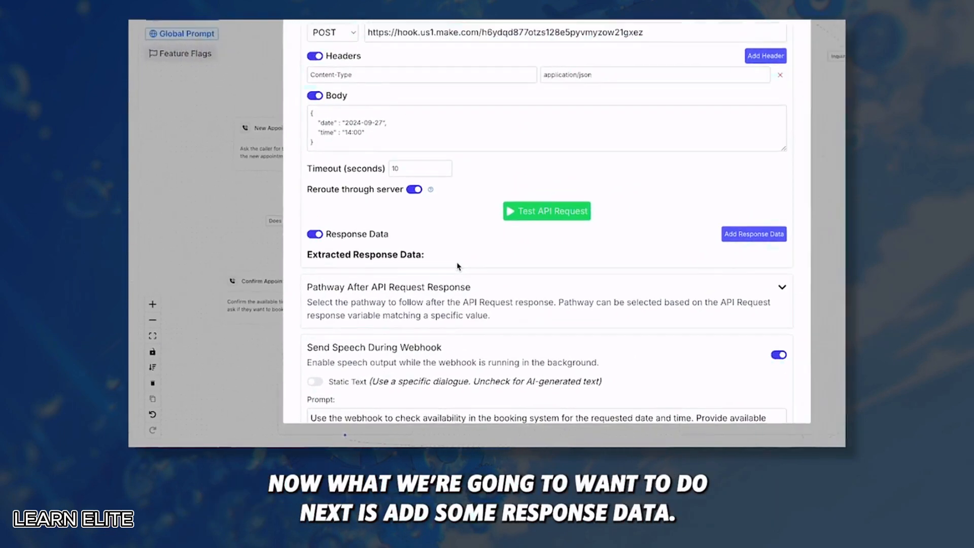
click(755, 234)
scroll(409, 290, down, 1)
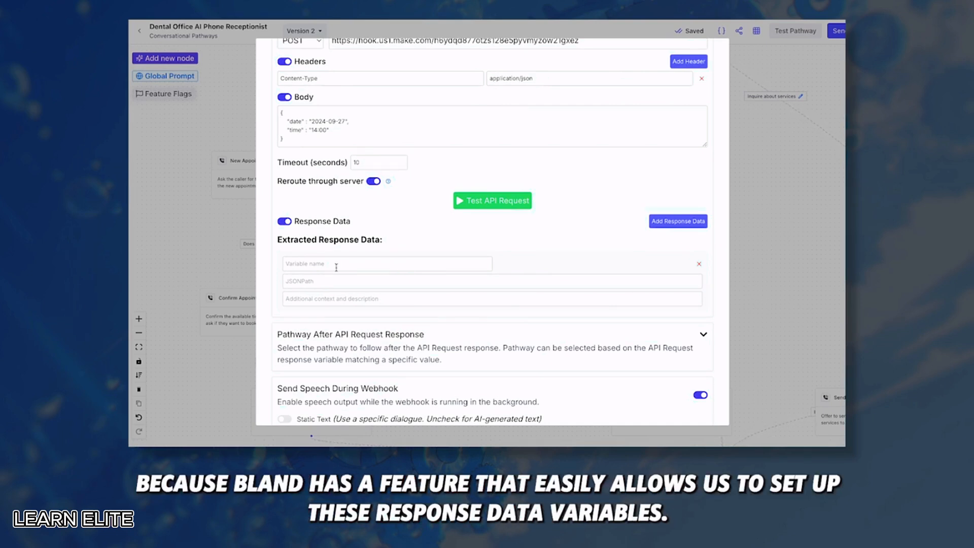
scroll(427, 284, down, 2)
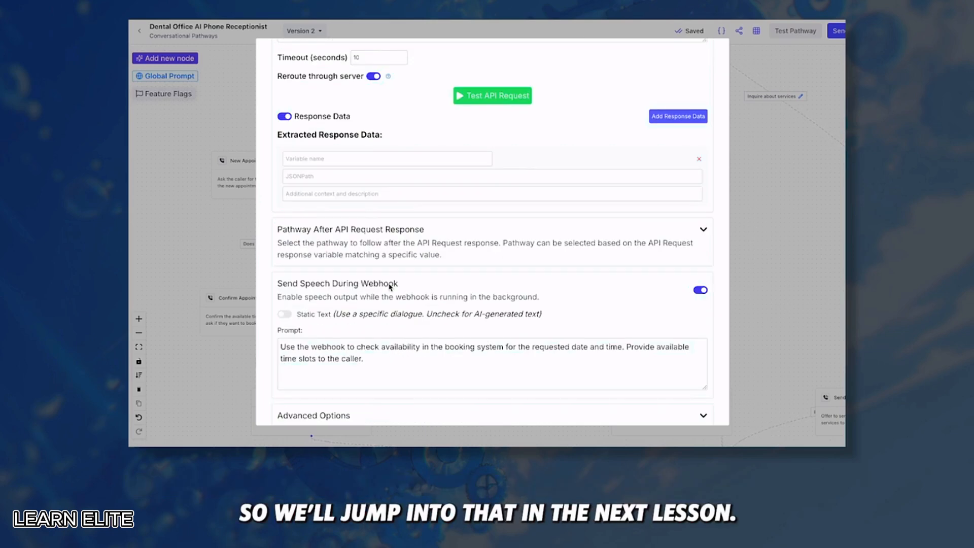
scroll(437, 287, down, 1)
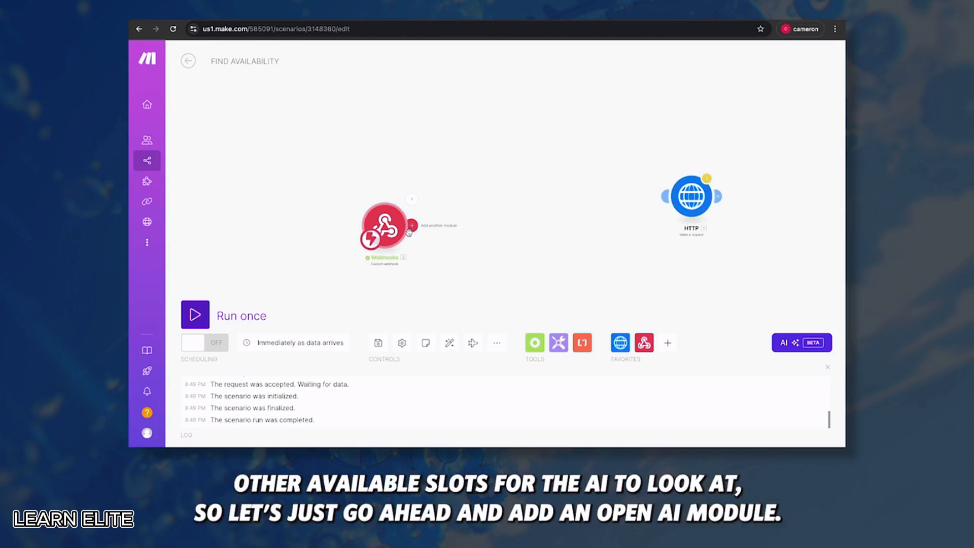
Add an OpenAI chat completion module using gpt-4o-mini with the pasted System prompt
click(410, 228)
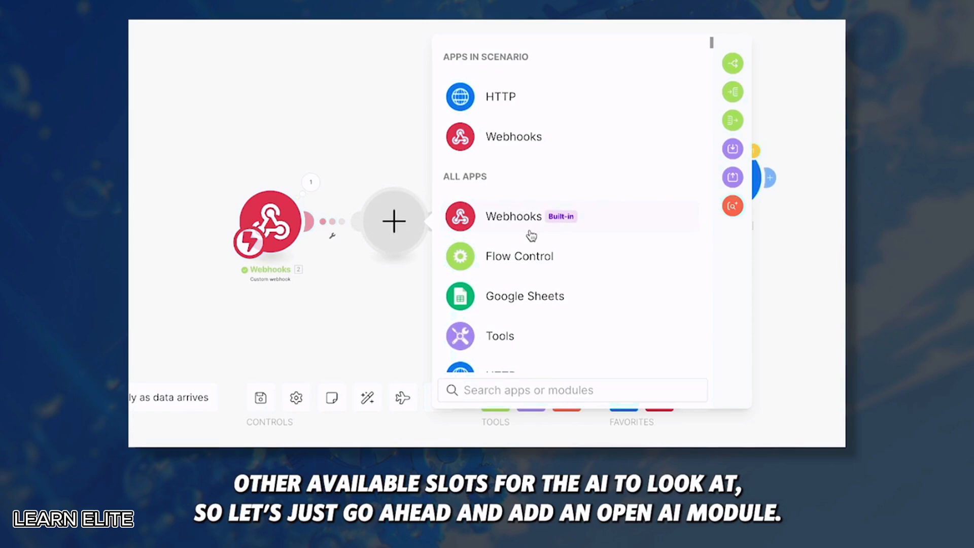
scroll(531, 235, down, 3)
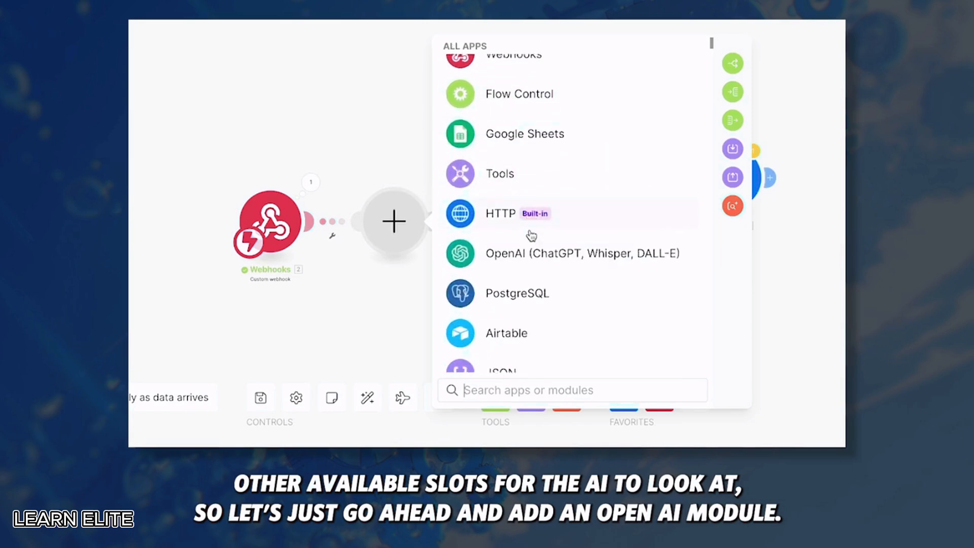
click(530, 252)
click(533, 266)
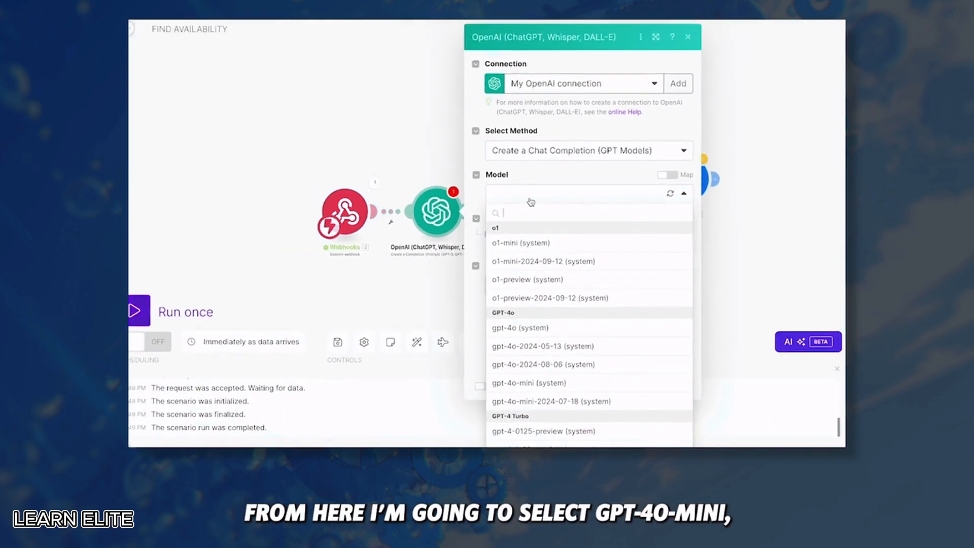
scroll(551, 317, down, 2)
click(552, 312)
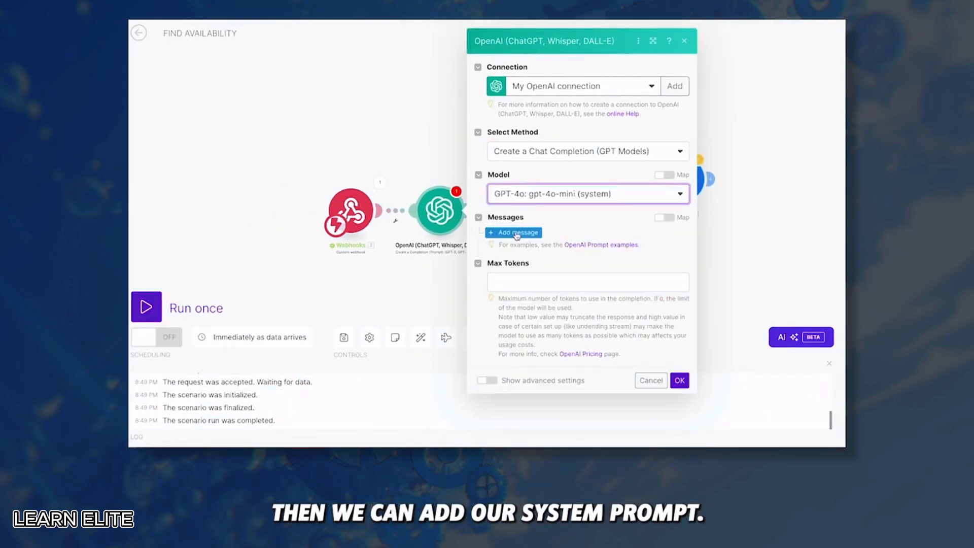
click(503, 230)
click(553, 256)
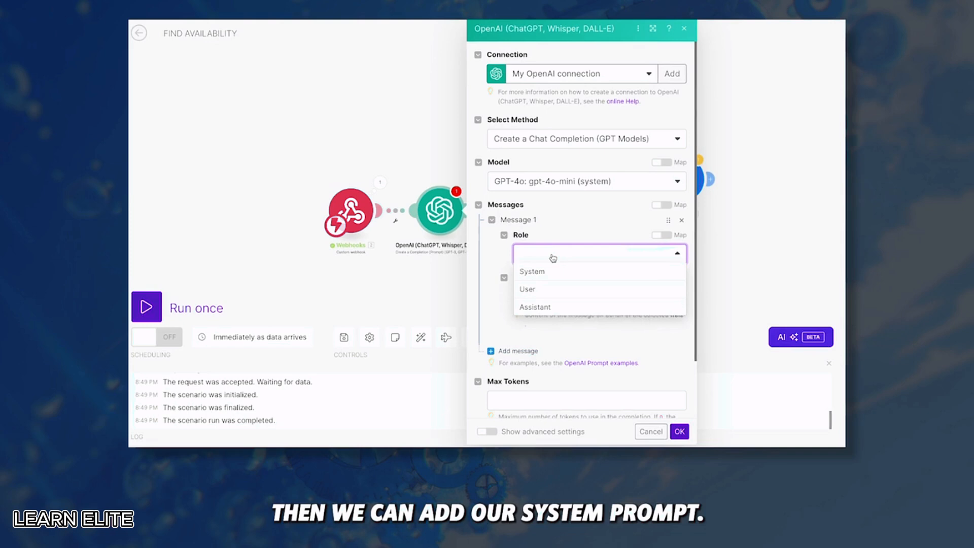
click(531, 272)
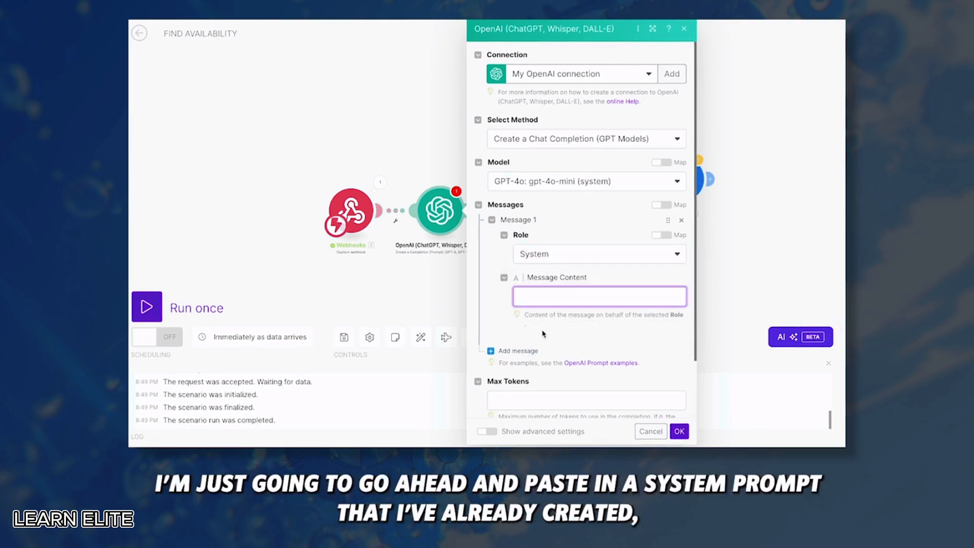
text(Your job is to take a date and time and output a datetime range of 72 hours within the specified date and time for an appointment booking.  Output in the format YYYY-MM-DD  Output ONLY the listed dates in JSON format. Do not wrap the JSON in any other text, not even backticks.)
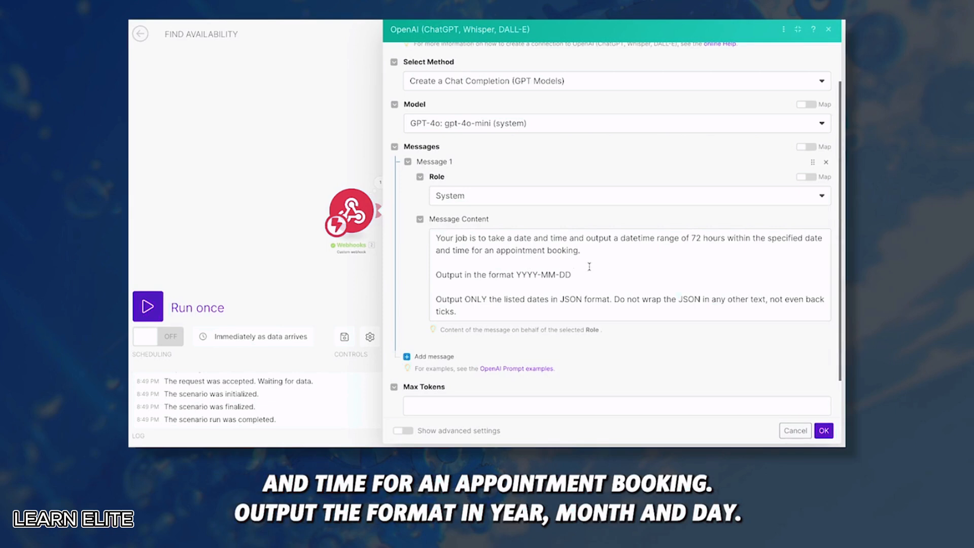
Set the OpenAI module's Max Tokens to 128 and temperature to 0.2
scroll(500, 244, down, 1)
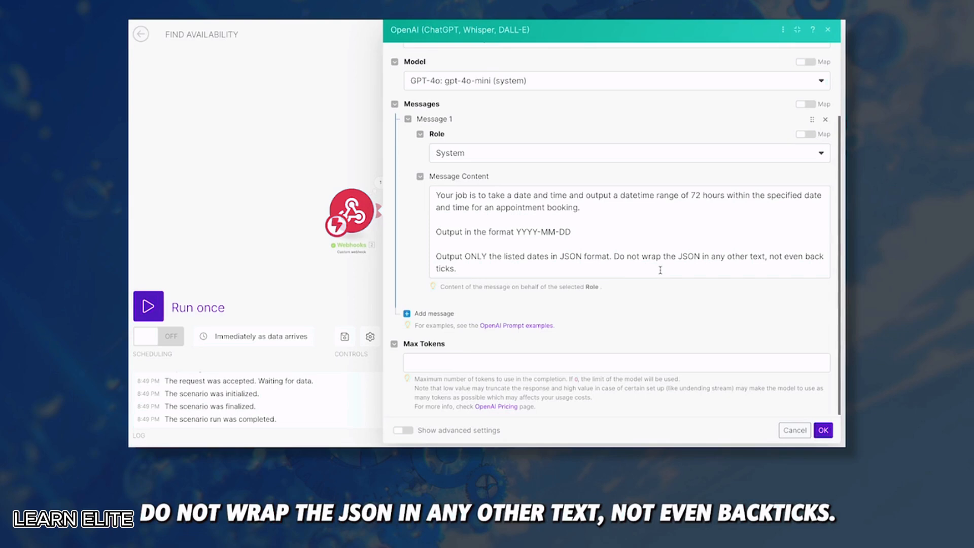
scroll(567, 271, down, 1)
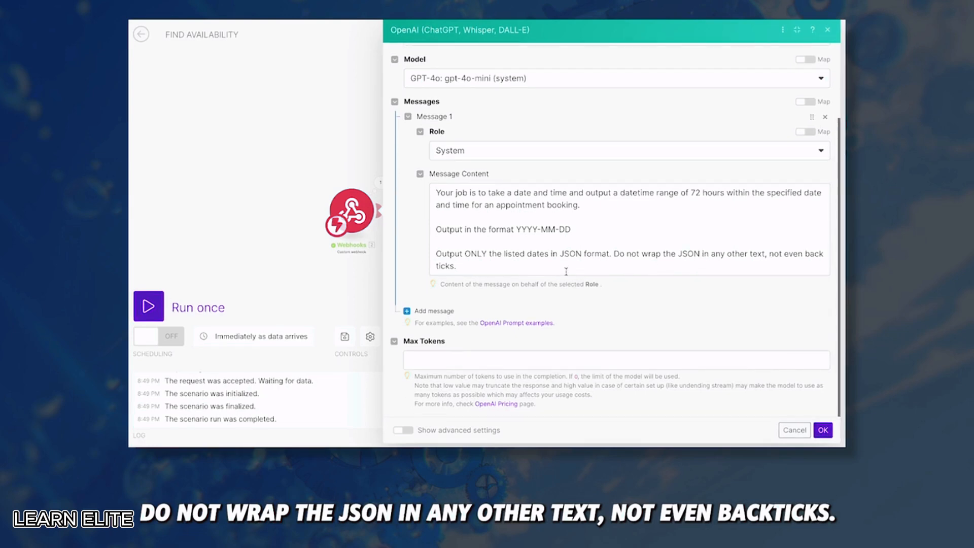
click(455, 358)
text(128)
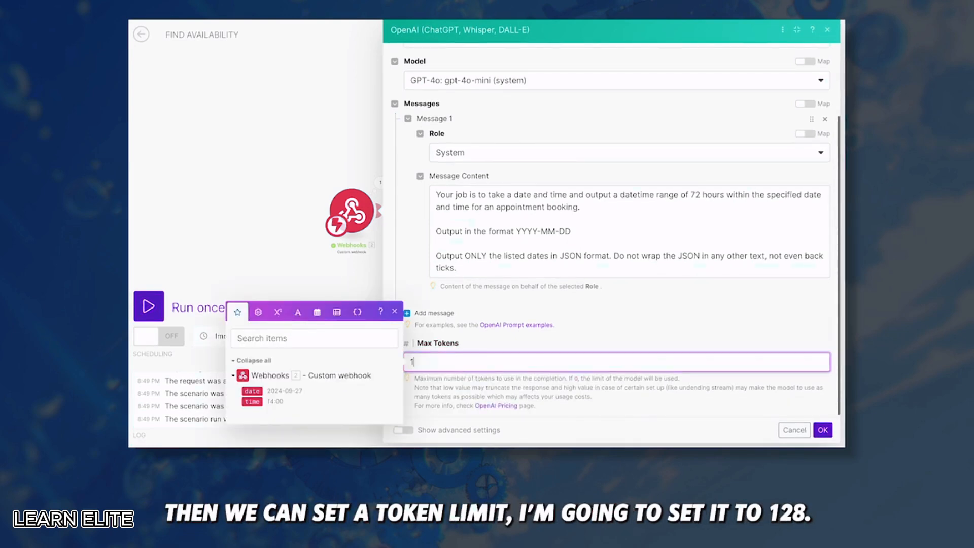
click(539, 318)
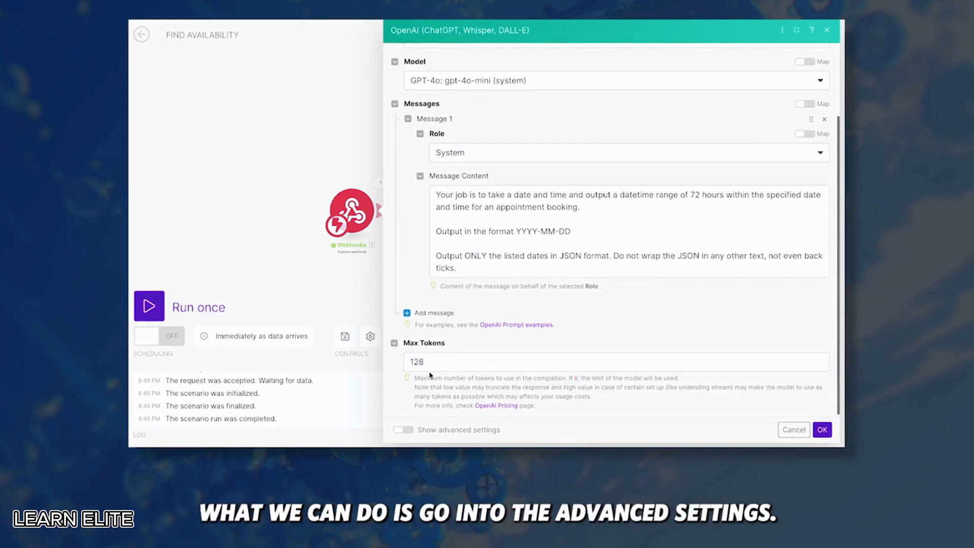
click(403, 430)
scroll(483, 320, down, 2)
scroll(483, 320, down, 5)
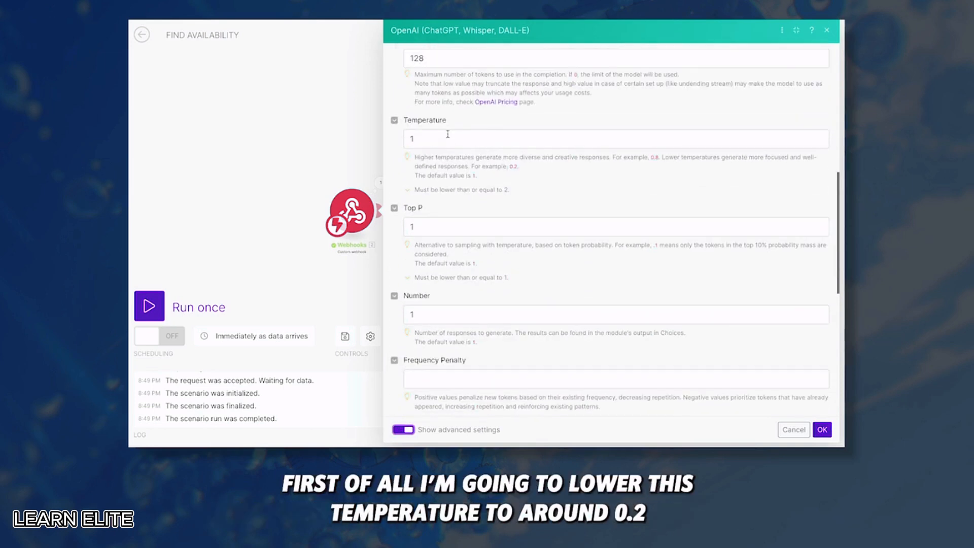
double_click(447, 139)
text(0.2)
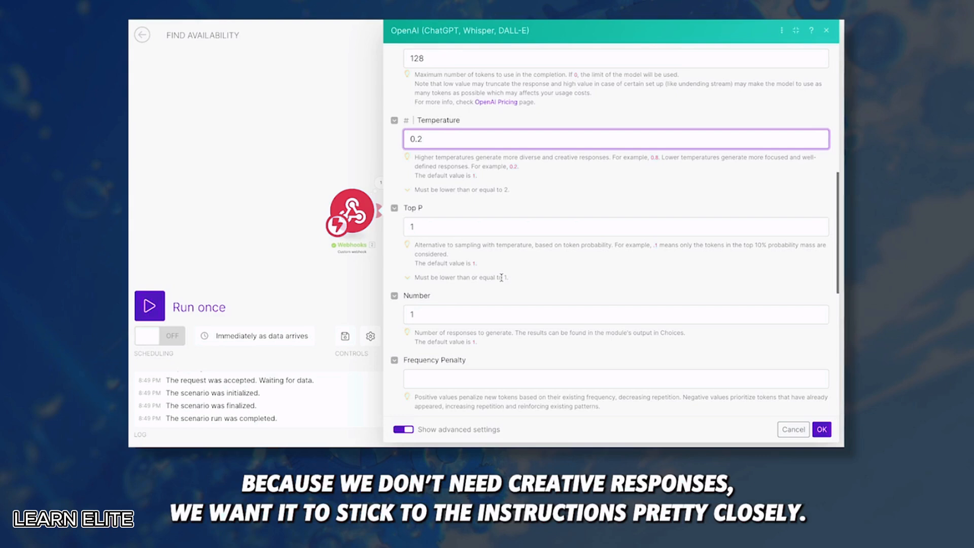
Set the response format to JSON Object with parsing enabled, and save the module
scroll(502, 278, down, 8)
scroll(492, 276, up, 2)
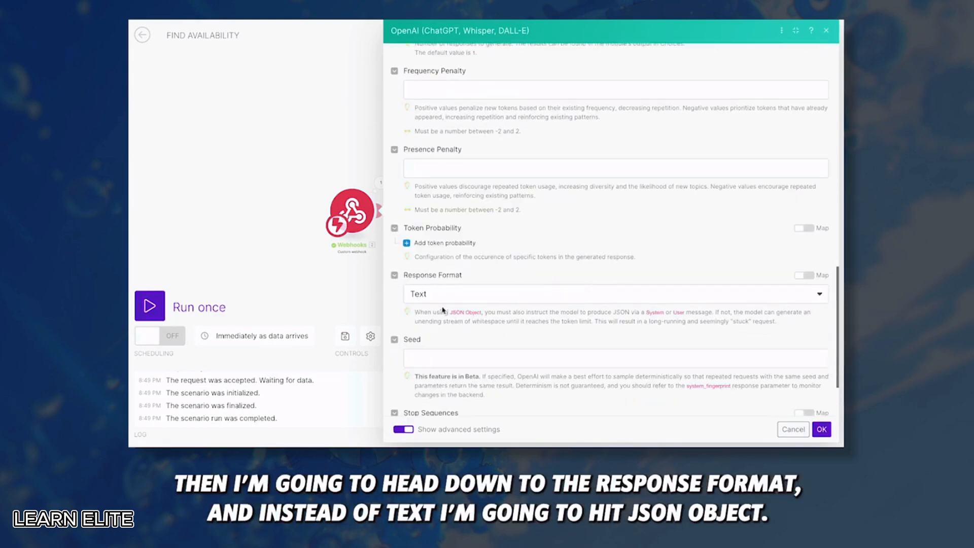
click(436, 299)
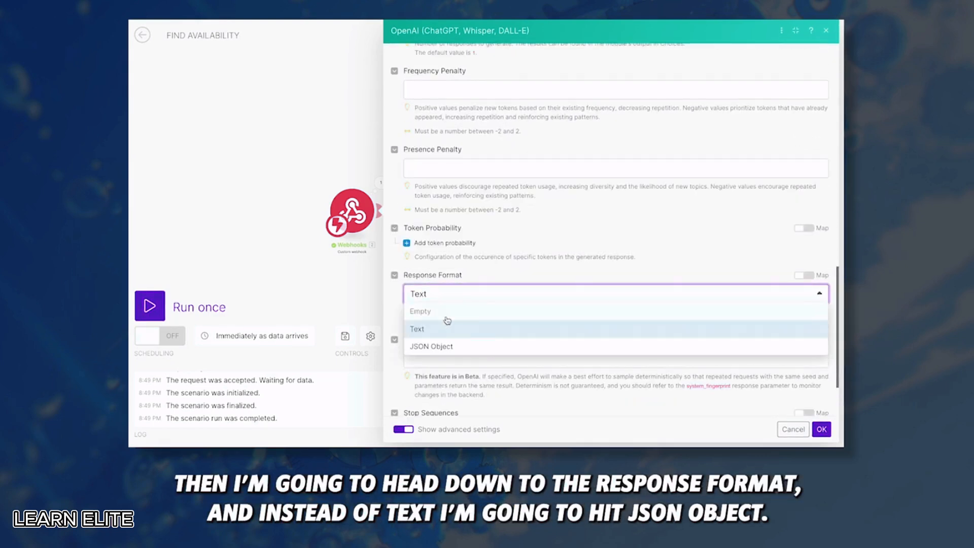
click(440, 346)
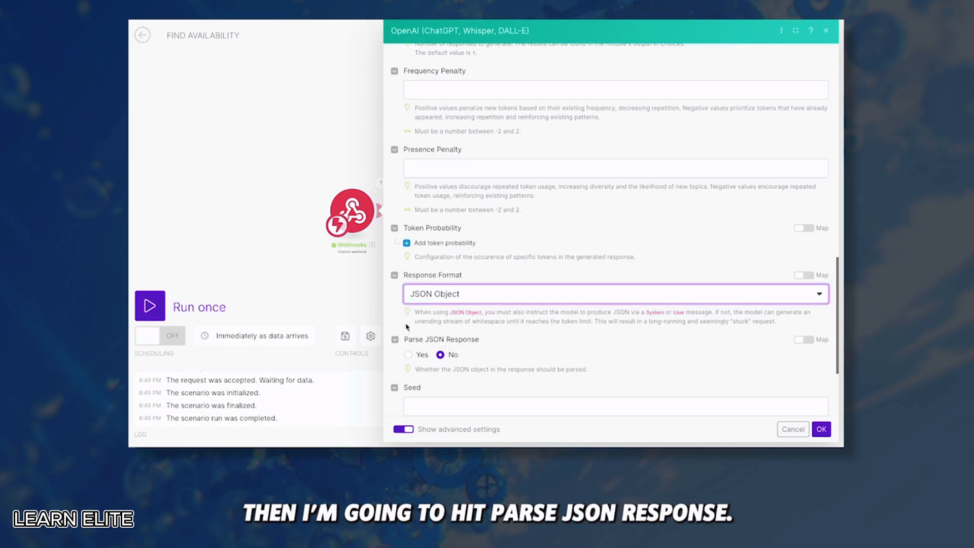
click(408, 354)
scroll(491, 348, down, 4)
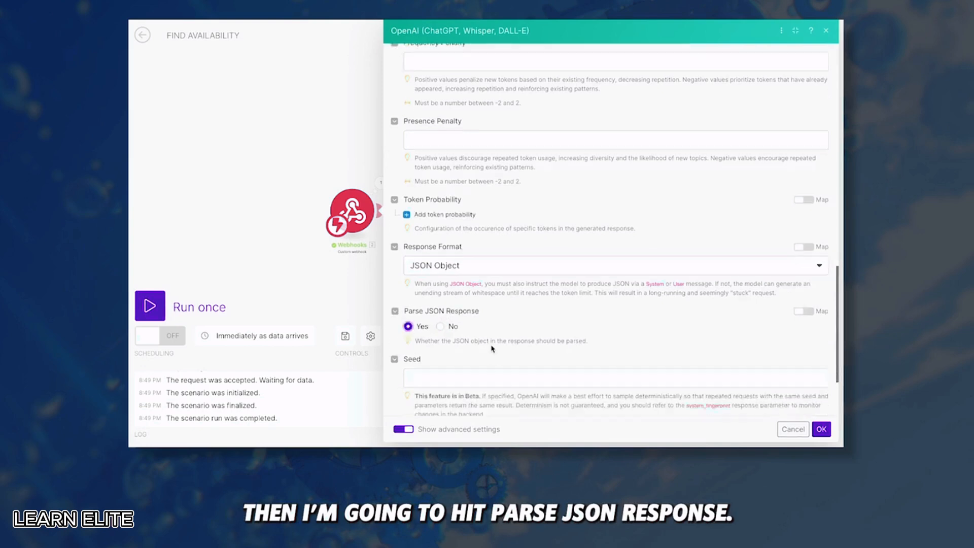
click(822, 429)
Run only the OpenAI module, check its start_date and end_date output, and chain the HTTP module after it
right_click(441, 202)
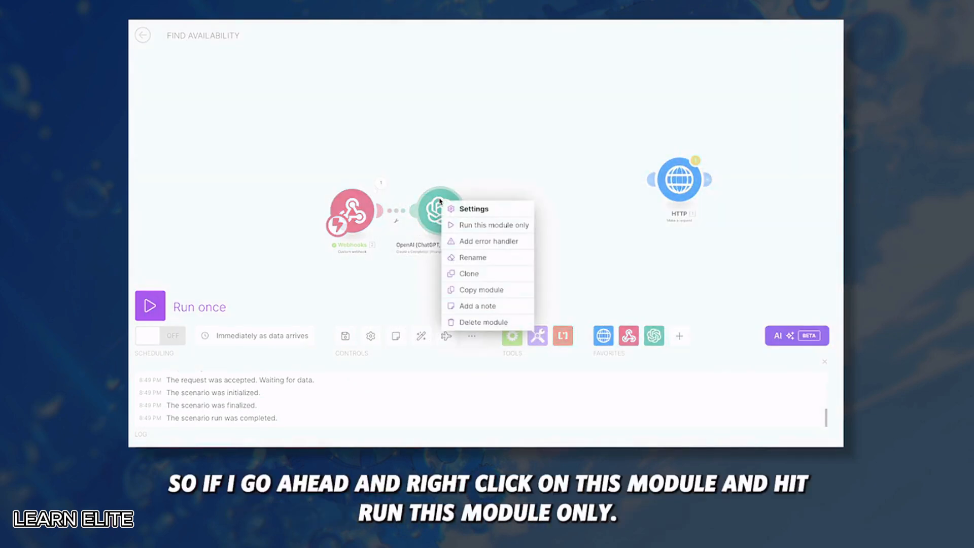
click(484, 224)
scroll(483, 227, up, 2)
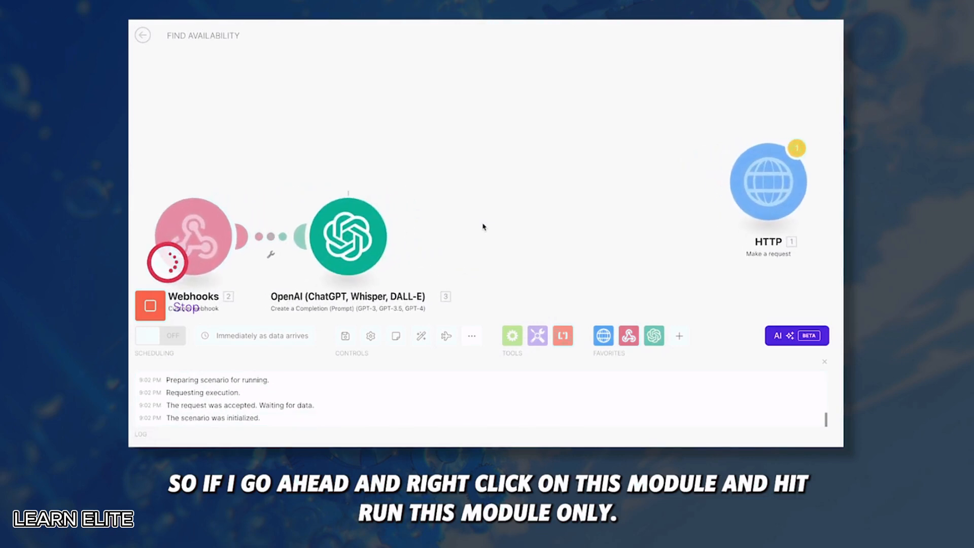
click(398, 188)
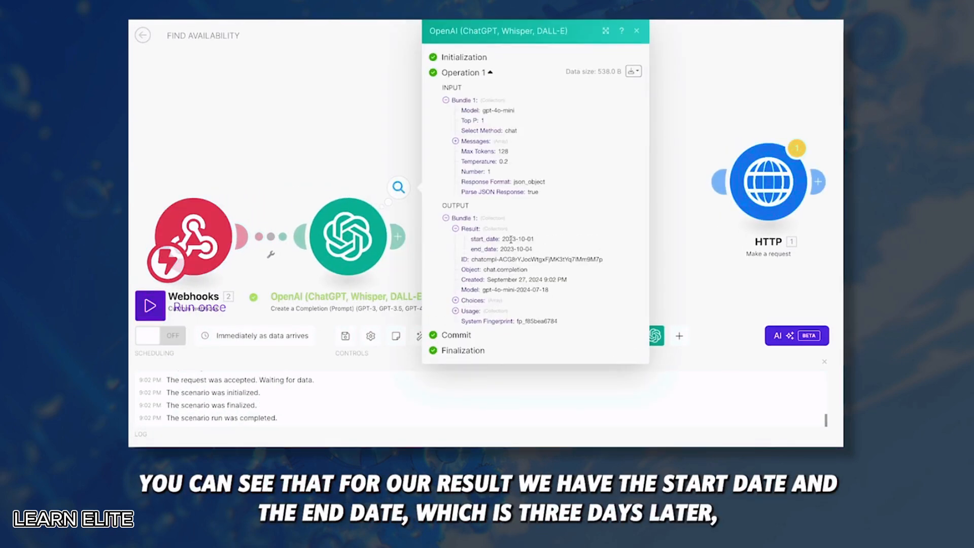
mouse_move(502, 239)
mouse_down()
mouse_move(557, 243)
mouse_move(501, 252)
mouse_up()
click(501, 251)
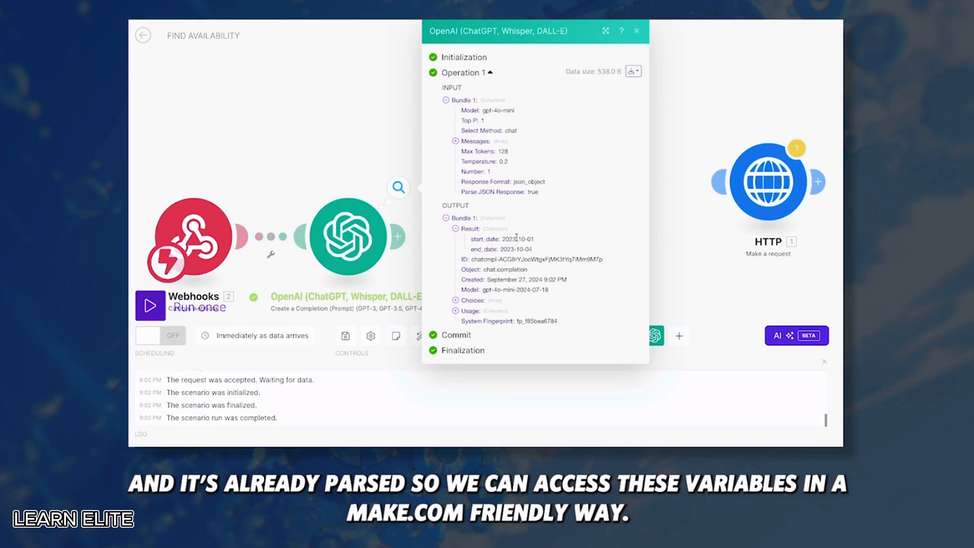
mouse_move(502, 239)
mouse_down()
mouse_move(543, 240)
mouse_move(540, 253)
mouse_move(499, 254)
mouse_up()
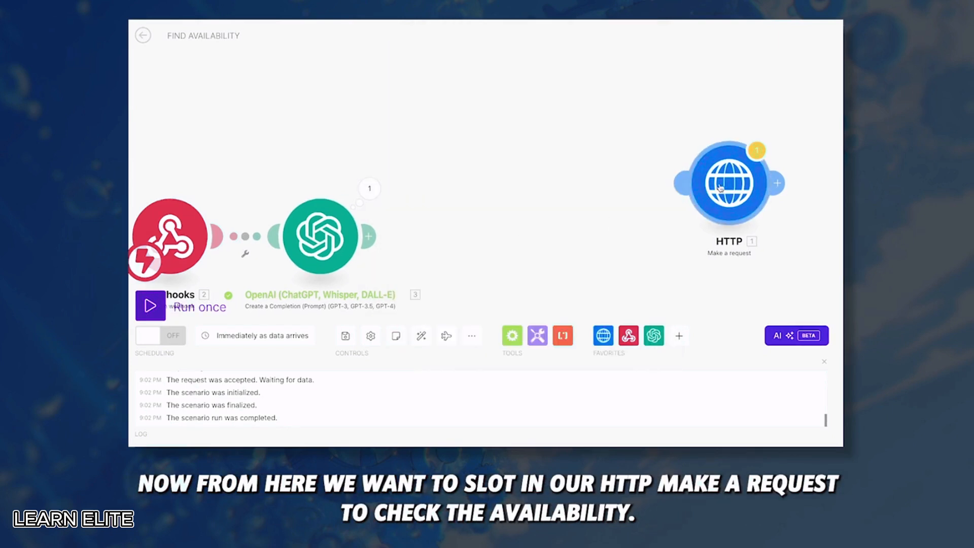
drag(719, 188, 464, 240)
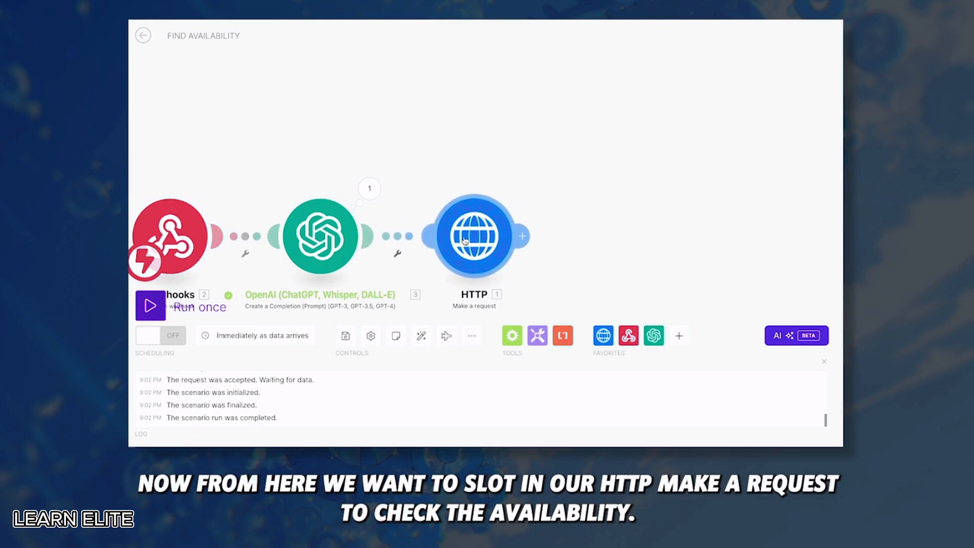
drag(574, 200, 603, 160)
In the HTTP URL, replace dates 2024-09-26 and 2024-09-27 with OpenAI's start_date and end_date
click(502, 193)
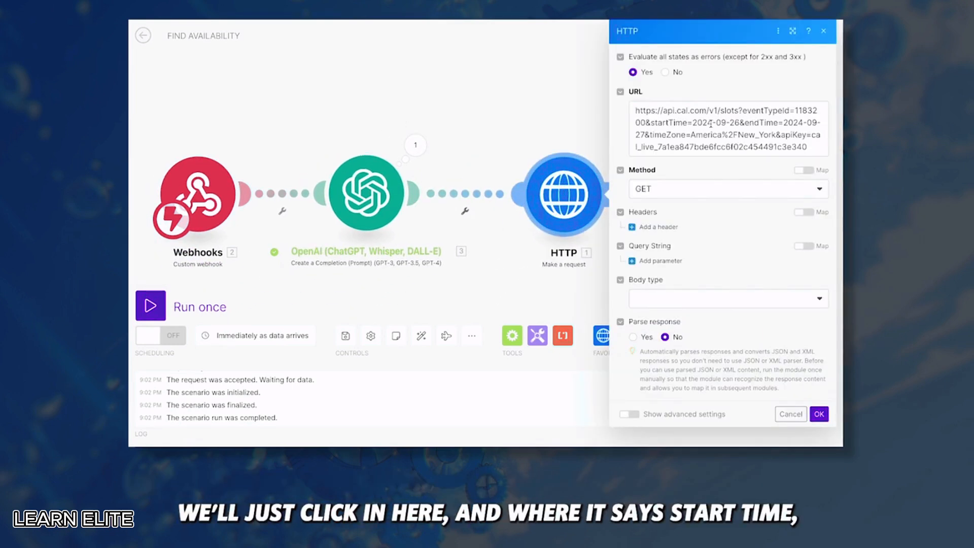
drag(738, 122, 695, 123)
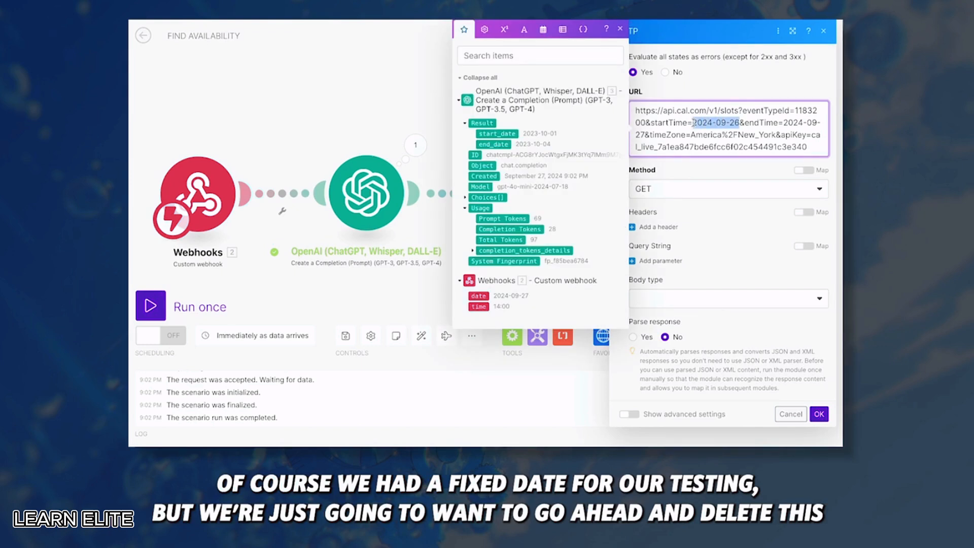
key(BackSpace)
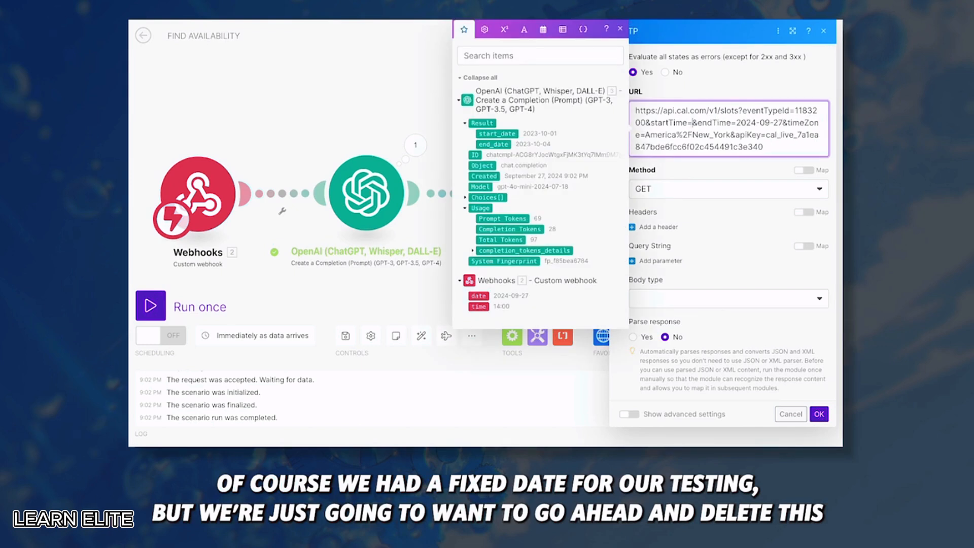
click(499, 134)
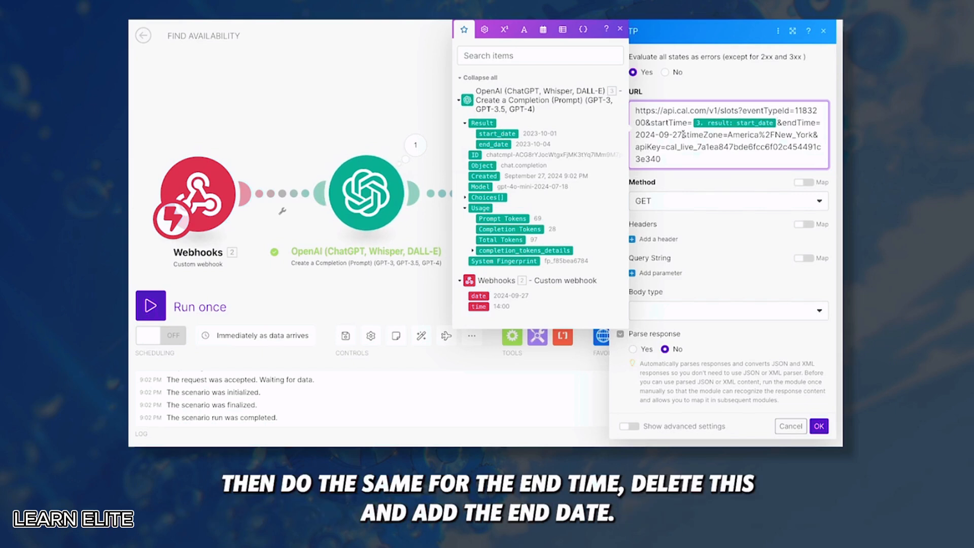
drag(683, 134, 612, 136)
key(BackSpace)
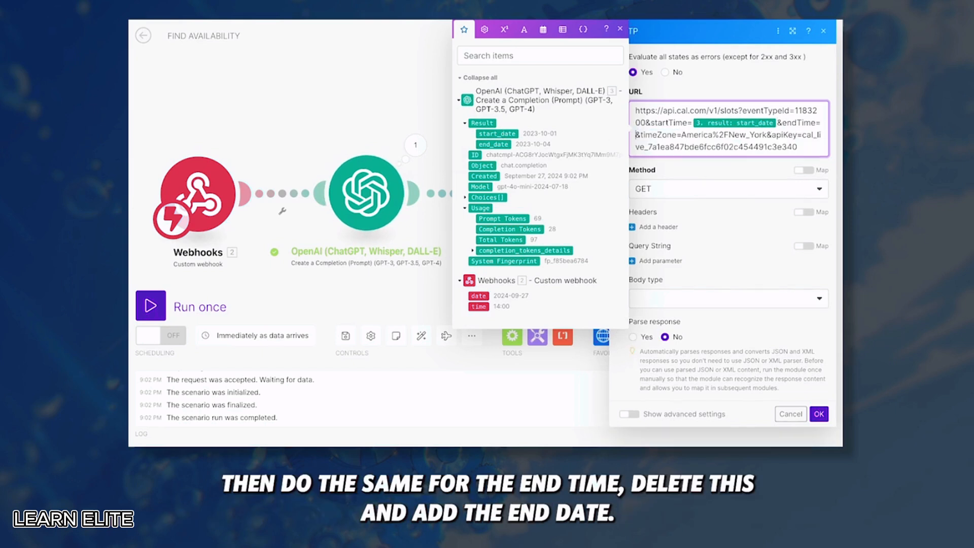
click(500, 145)
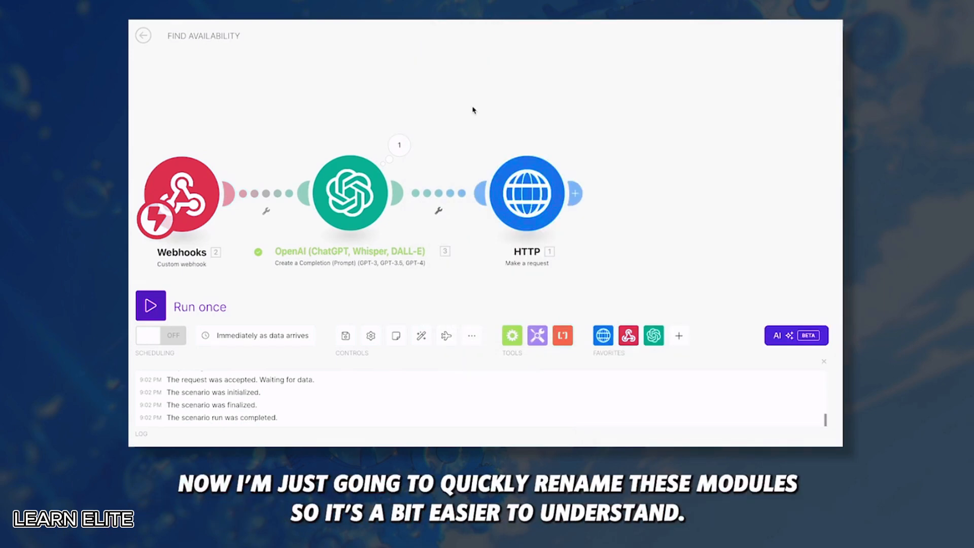
Rename the OpenAI module to dateRange and the HTTP module to findAvailableSlots, placing them side by side
right_click(364, 191)
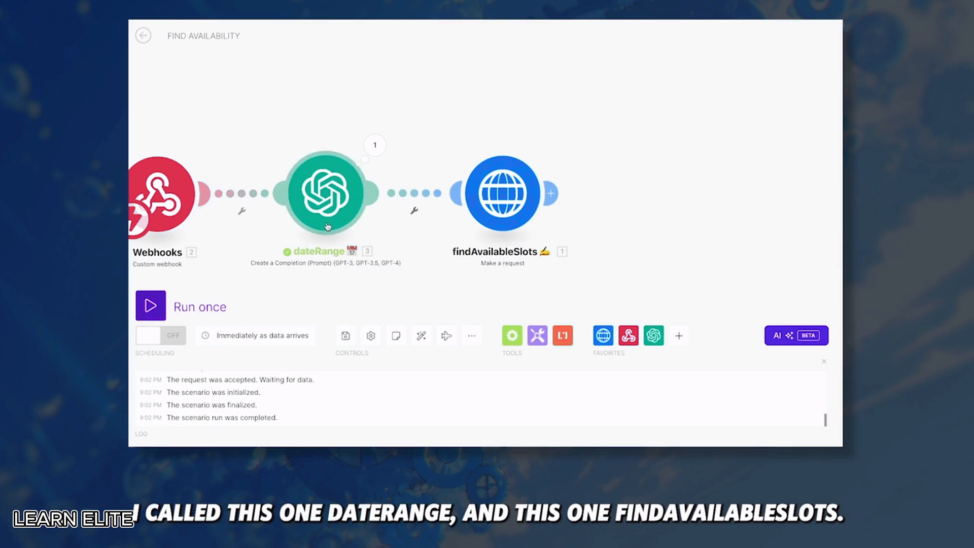
drag(708, 213, 628, 213)
drag(440, 199, 424, 199)
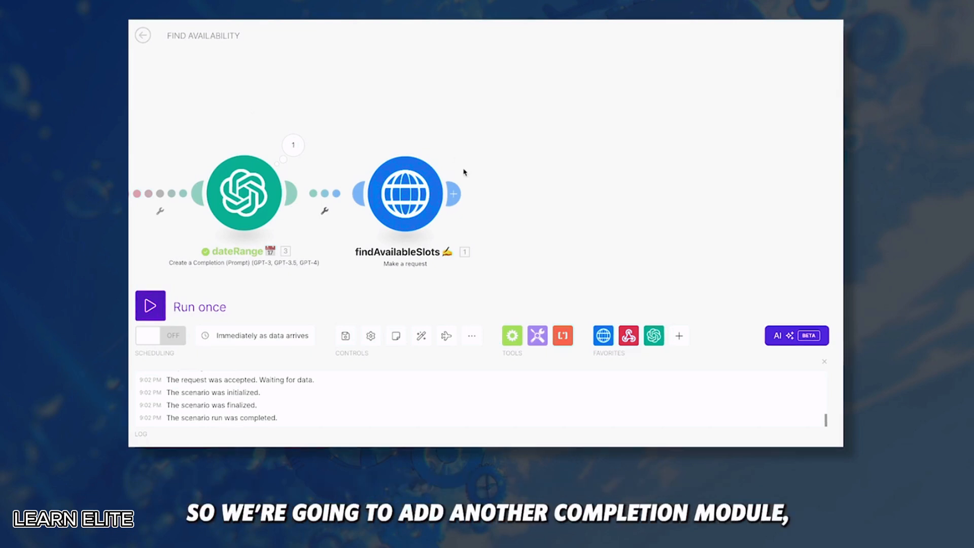
Clone the dateRange module and attach the copy after findAvailableSlots
right_click(244, 187)
click(279, 260)
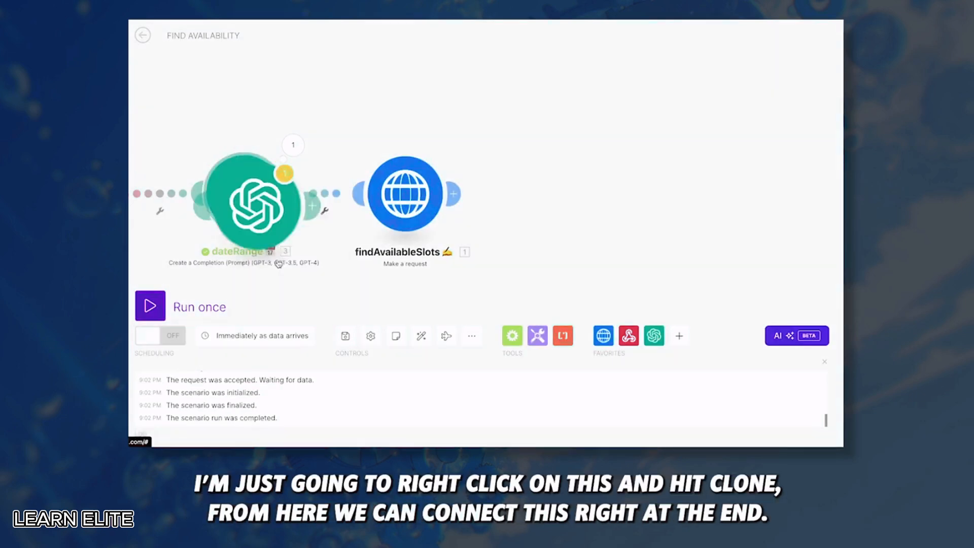
click(579, 201)
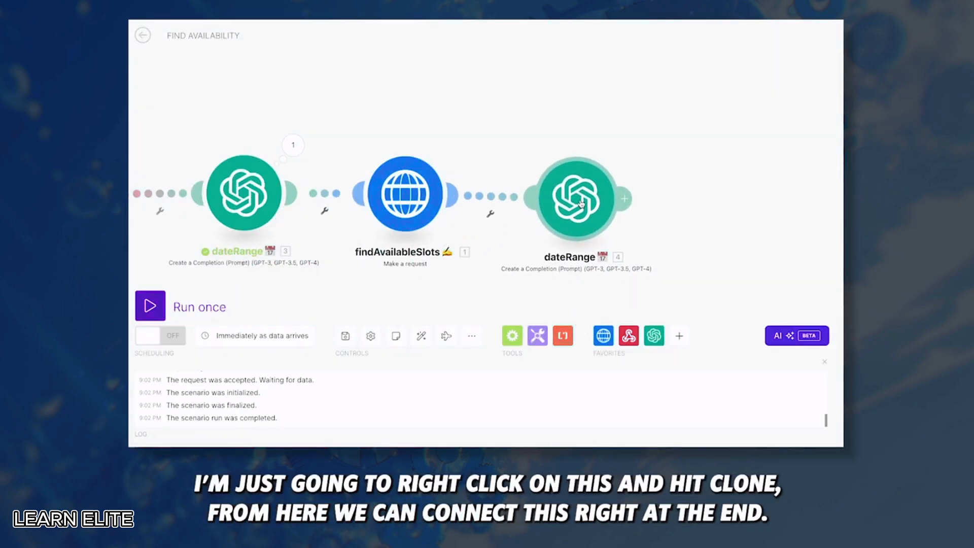
Review the copy's gpt-4o-mini system prompt returning reservation_success and available_slots JSON
click(581, 203)
scroll(735, 136, down, 1)
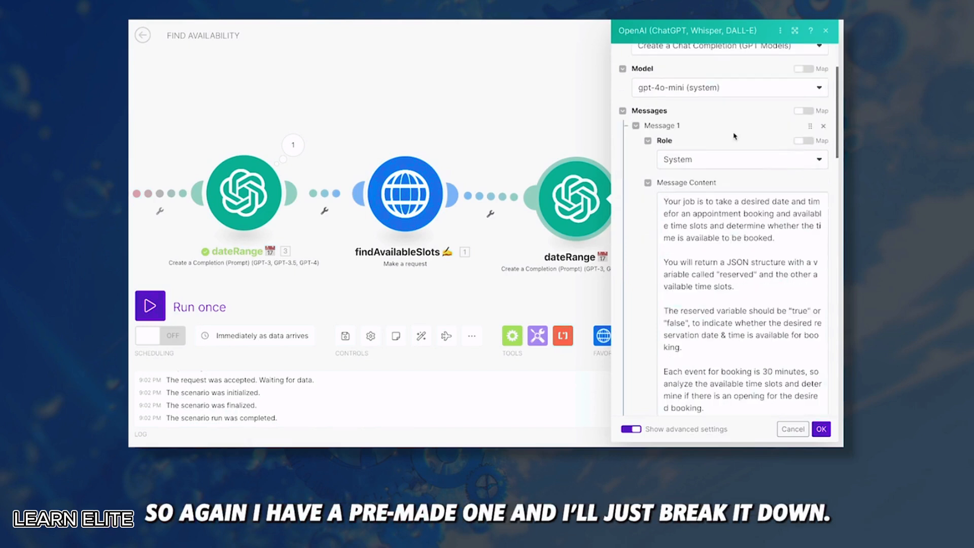
click(795, 30)
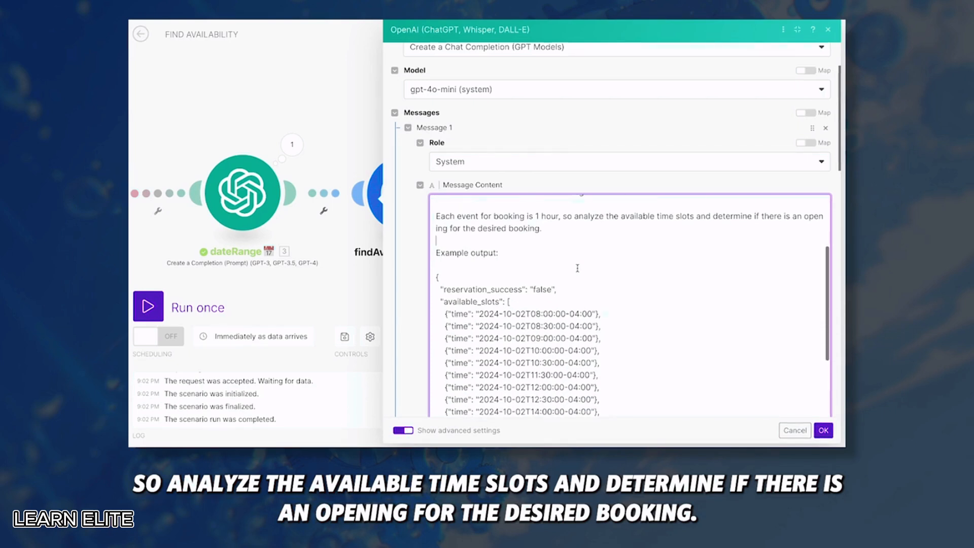
scroll(498, 262, down, 2)
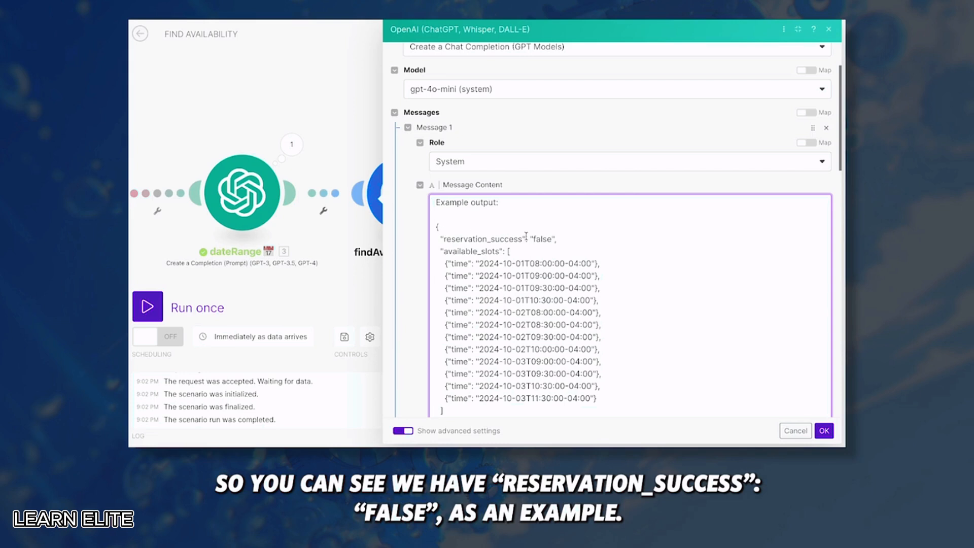
scroll(558, 254, down, 1)
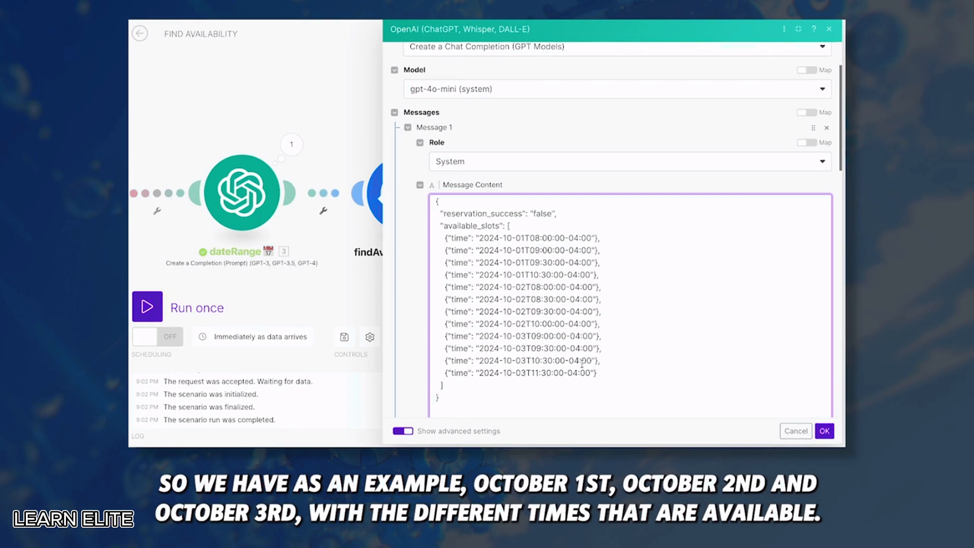
scroll(478, 364, down, 1)
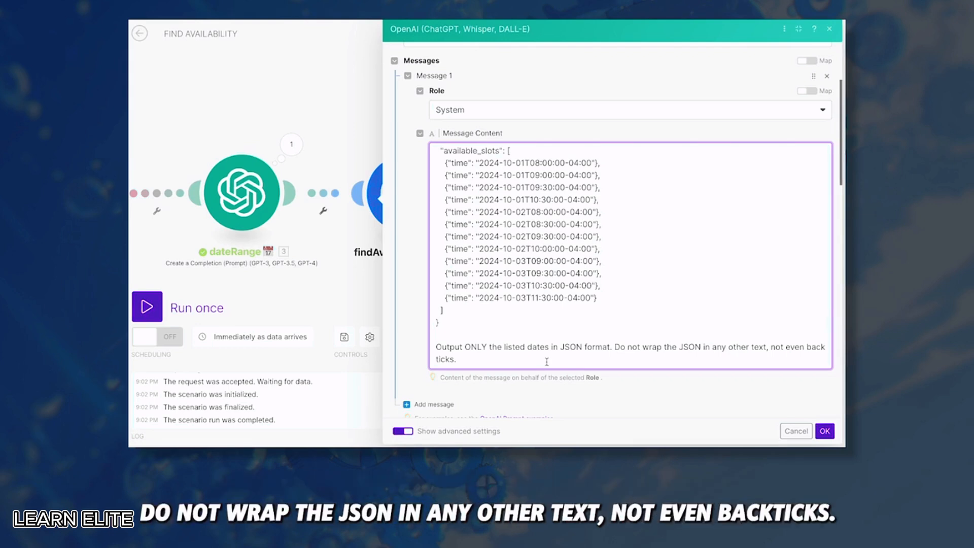
Change the last OpenAI module's Max Tokens from 128 to 1024
scroll(547, 362, down, 3)
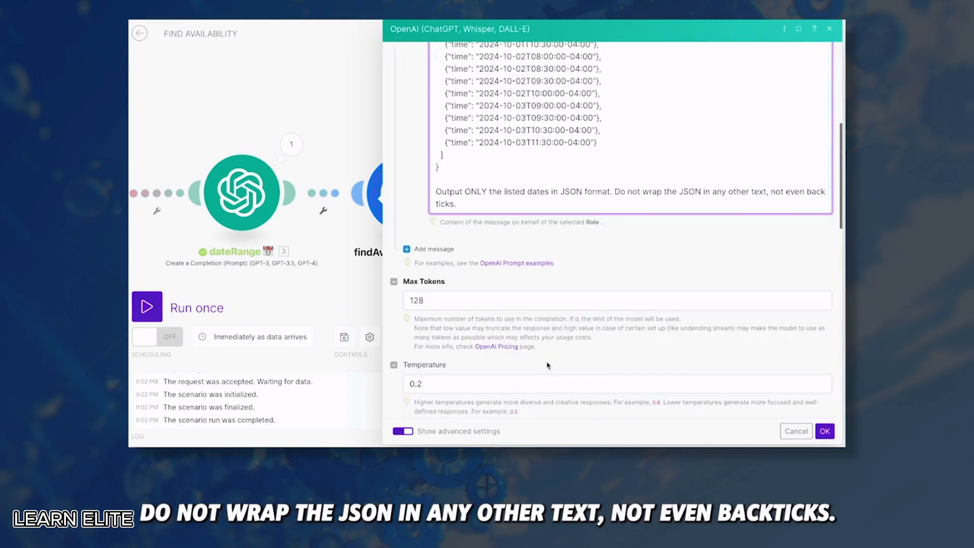
drag(429, 286, 387, 289)
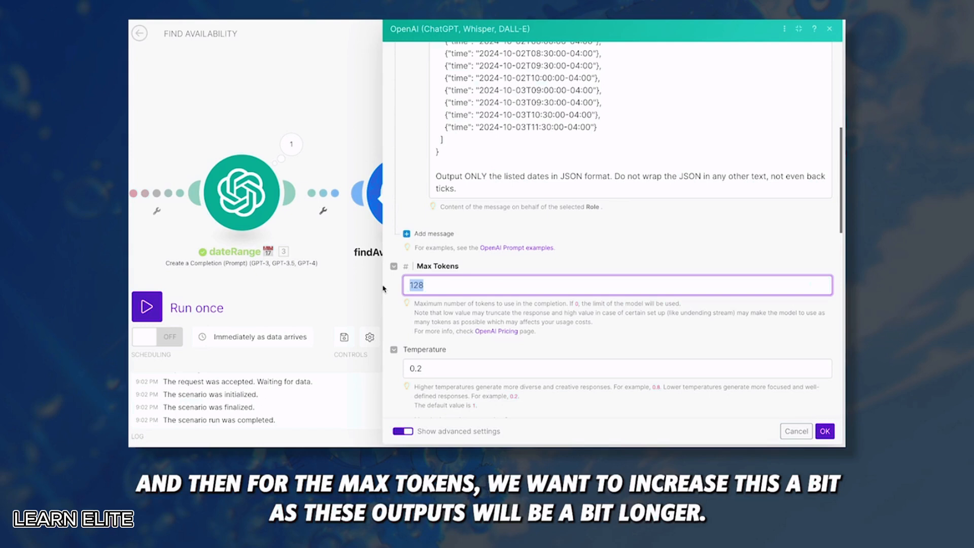
key(BackSpace)
text(1024)
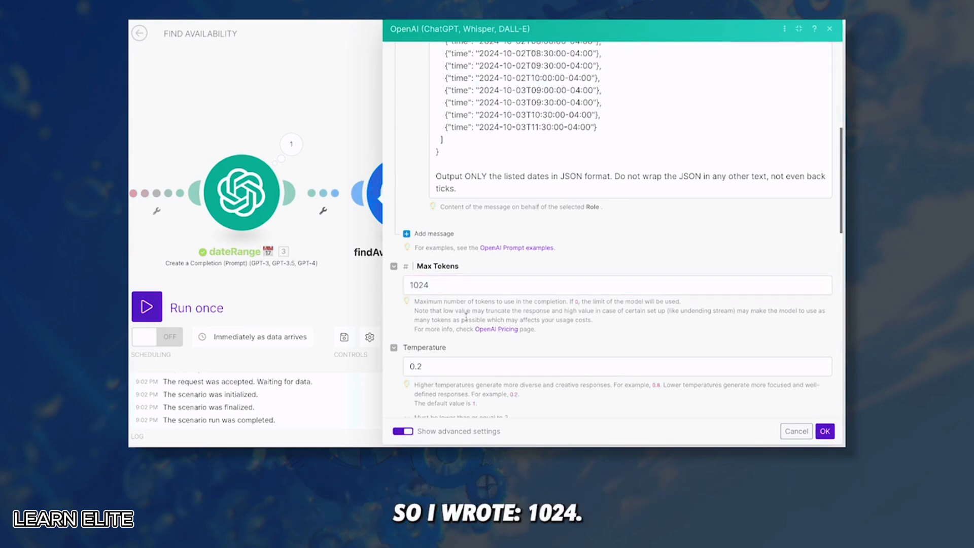
scroll(440, 233, down, 3)
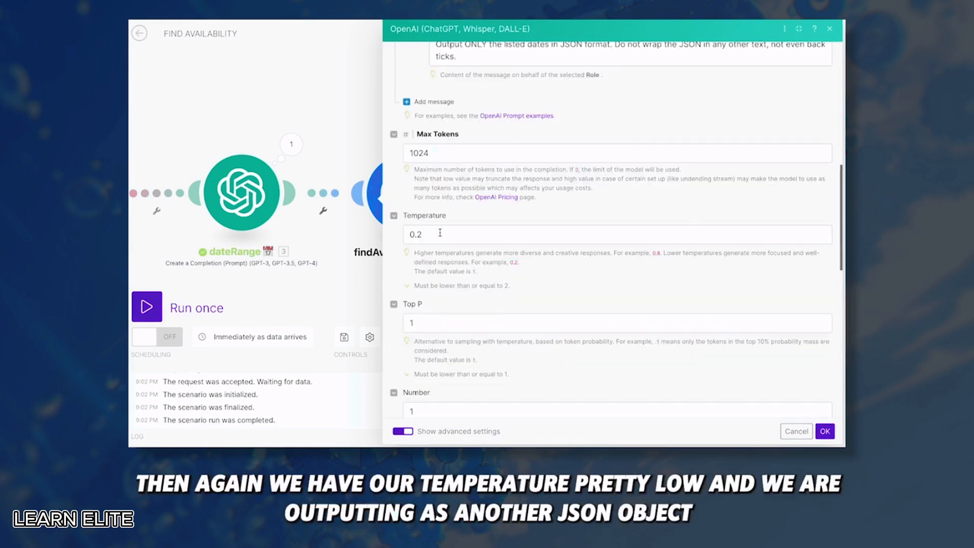
scroll(440, 233, down, 10)
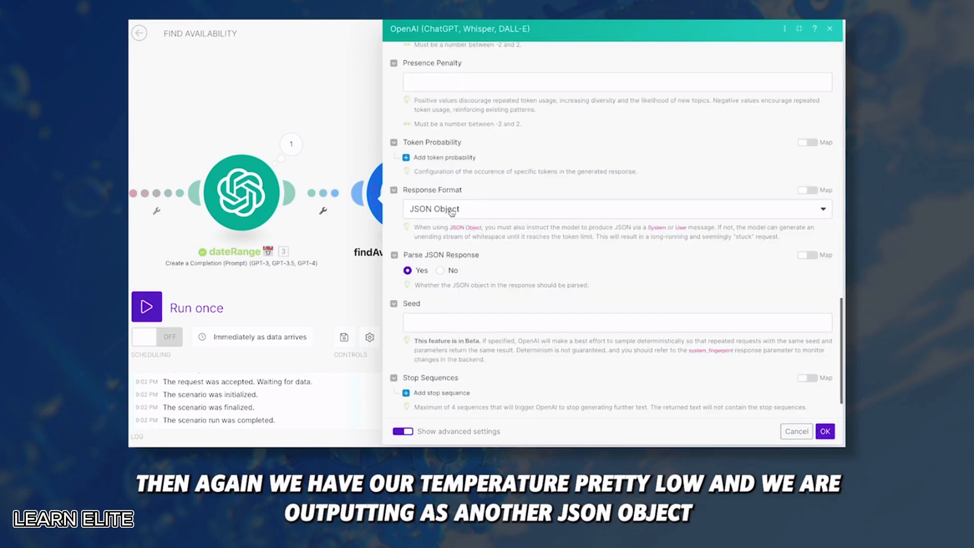
scroll(423, 280, up, 10)
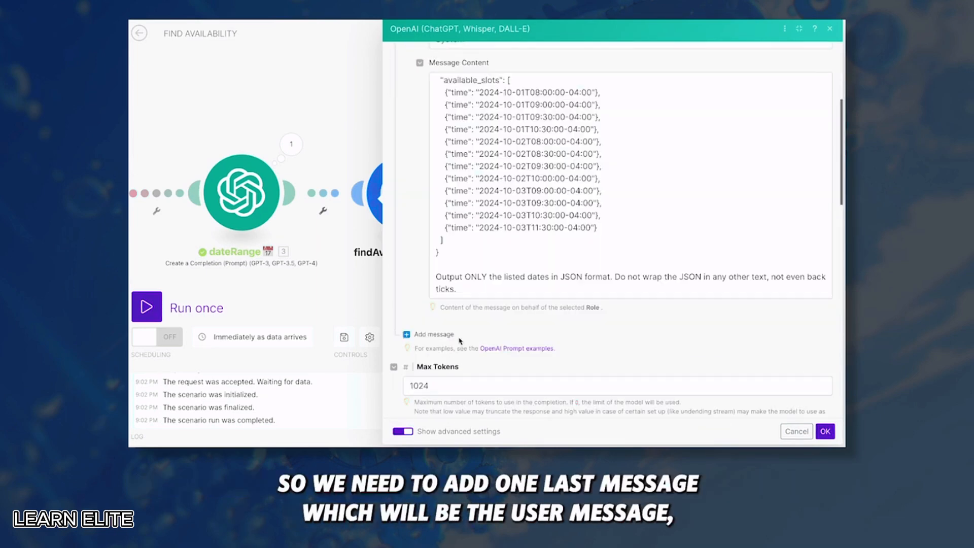
Add a User message with 'desired date:' and 'desired time:' mapped to the webhook's date and time
click(433, 336)
scroll(476, 345, down, 2)
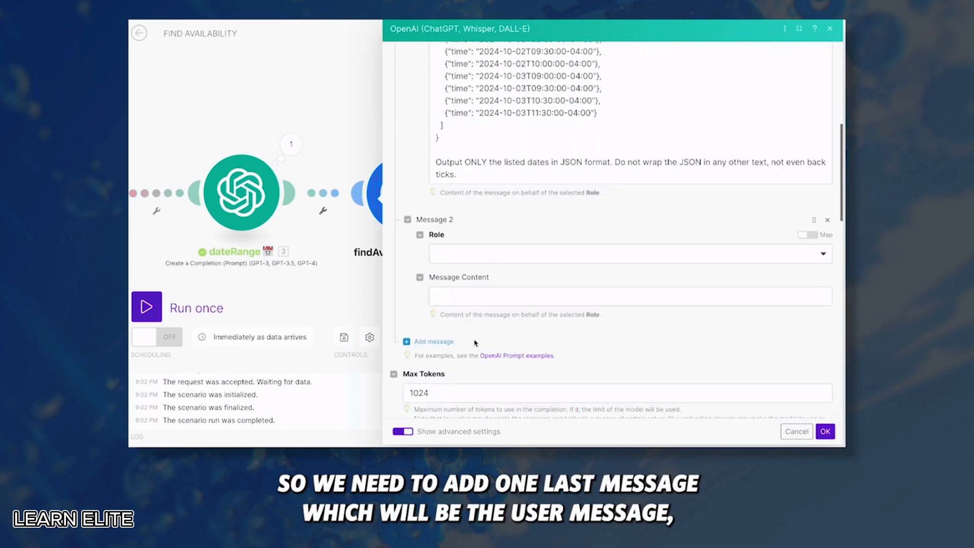
click(473, 256)
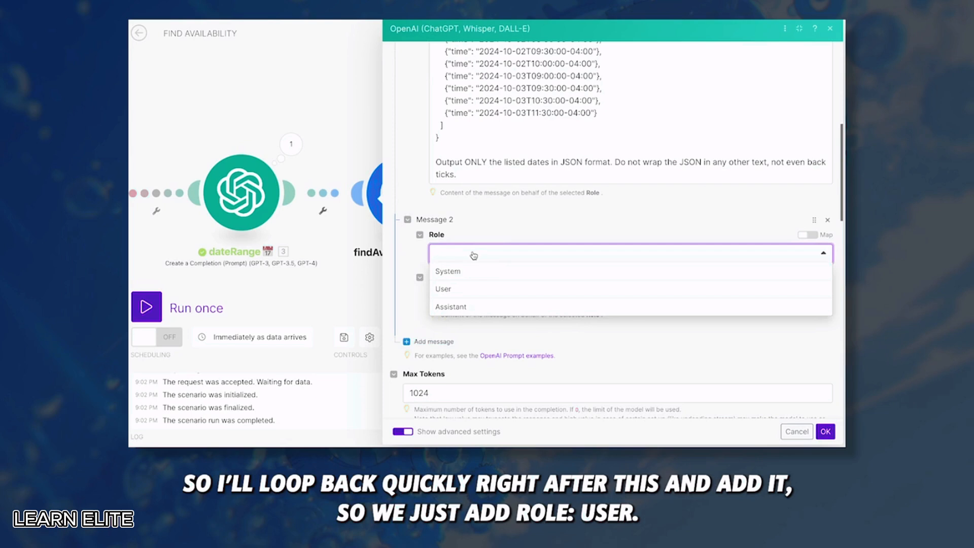
click(441, 285)
click(478, 296)
text(desired date:)
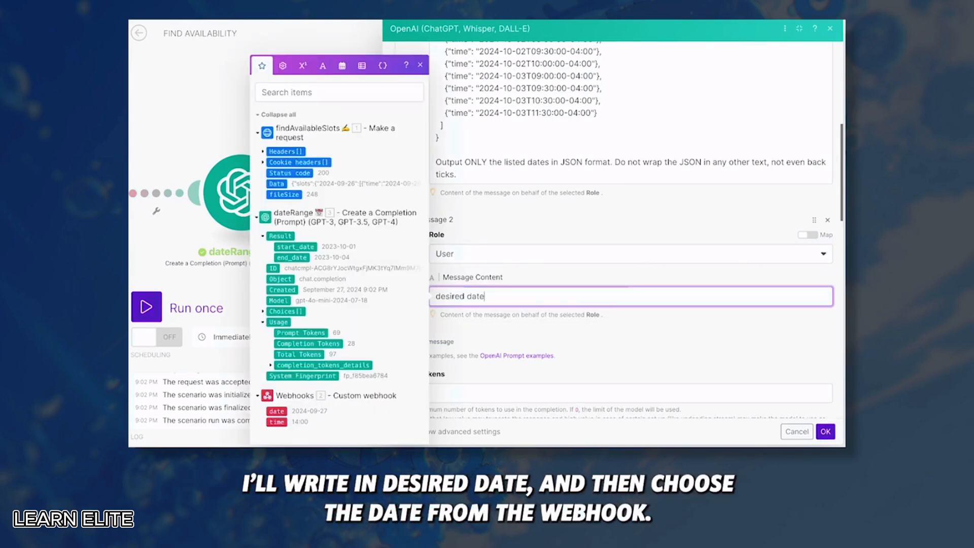
click(276, 411)
key(Return)
text(desired time:)
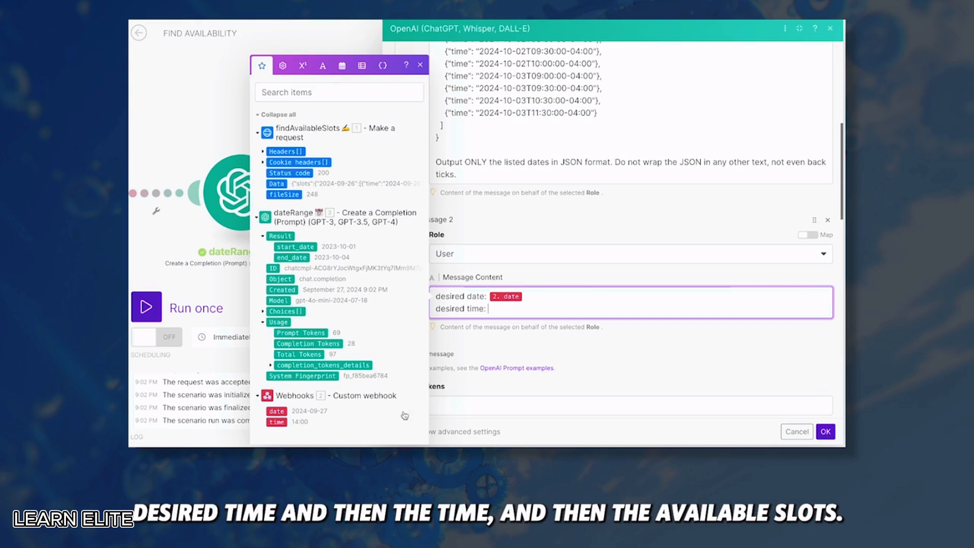
click(277, 422)
Add an 'available slots:' line mapped to the HTTP response Data and confirm the module
key(Return)
key(Return)
text(avail)
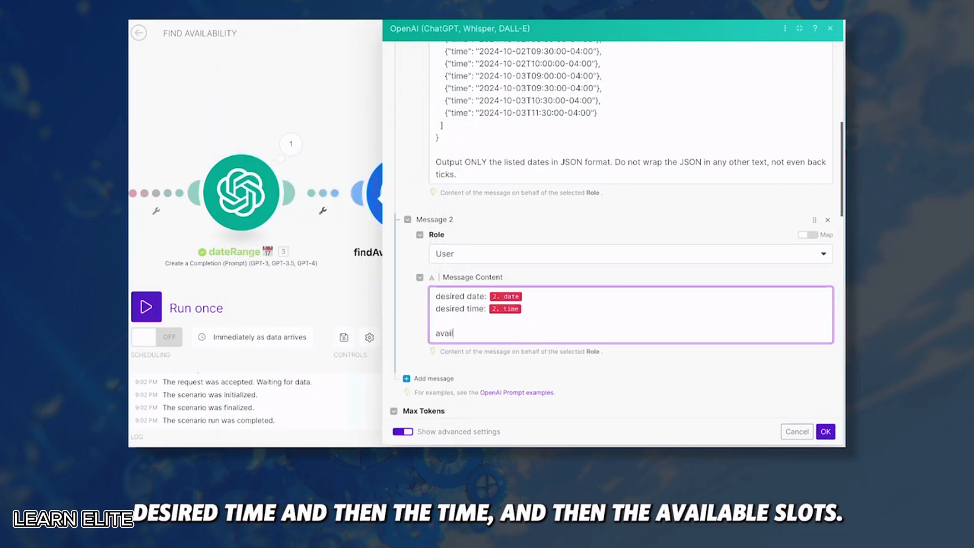
text(albe)
key(BackSpace)
key(BackSpace)
key(BackSpace)
text(ble slots:)
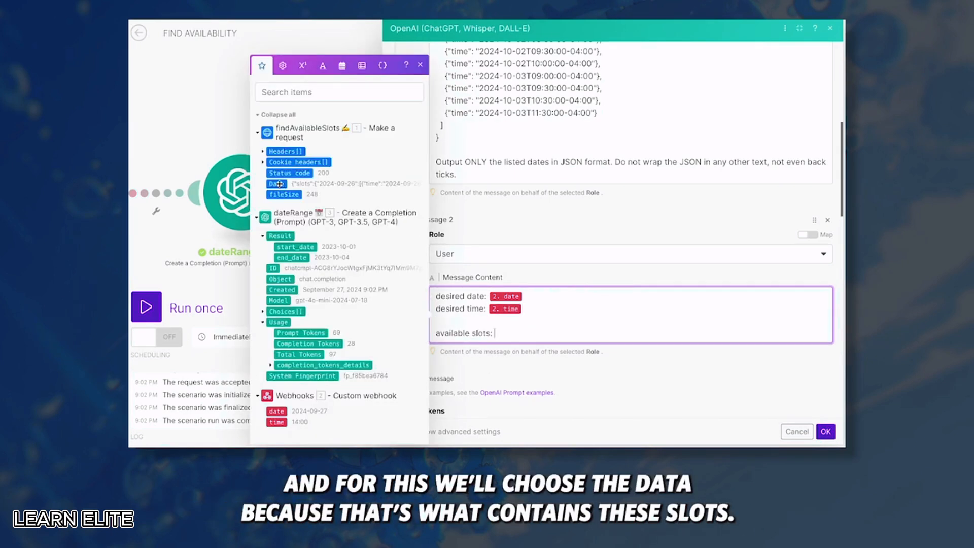
click(297, 185)
click(825, 431)
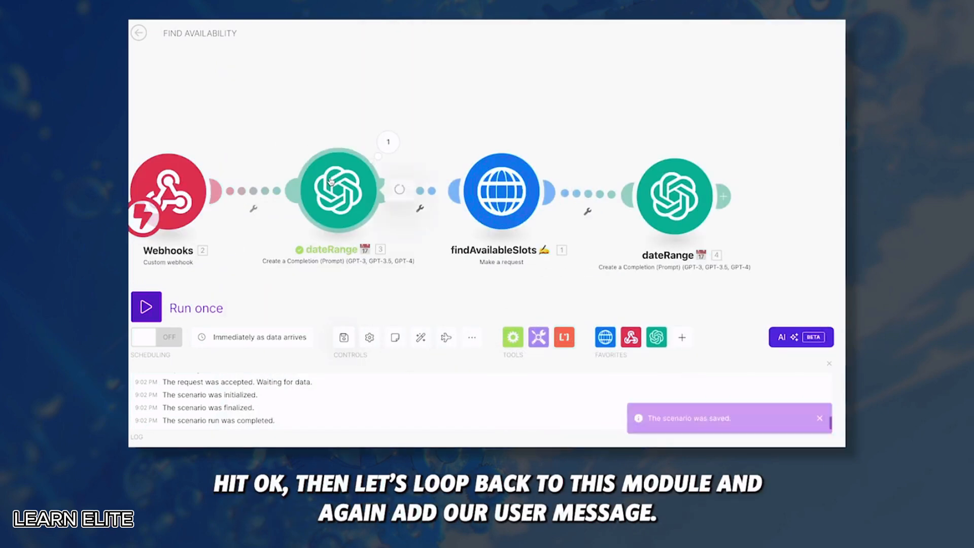
Give the first dateRange module a User message 'date:' and 'time:' mapped to the webhook's values
click(340, 191)
scroll(428, 280, down, 3)
scroll(429, 280, down, 2)
click(429, 211)
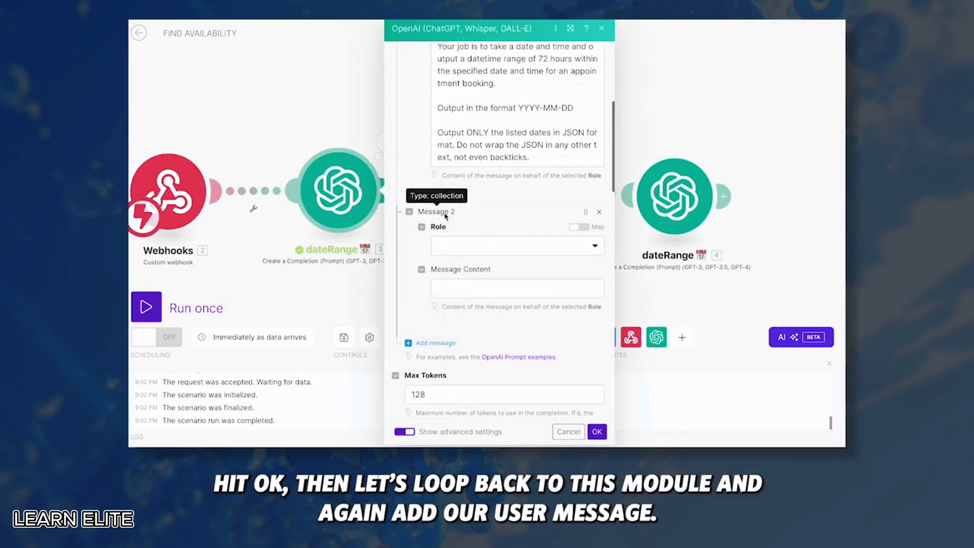
click(462, 246)
click(463, 282)
click(469, 288)
text(date:)
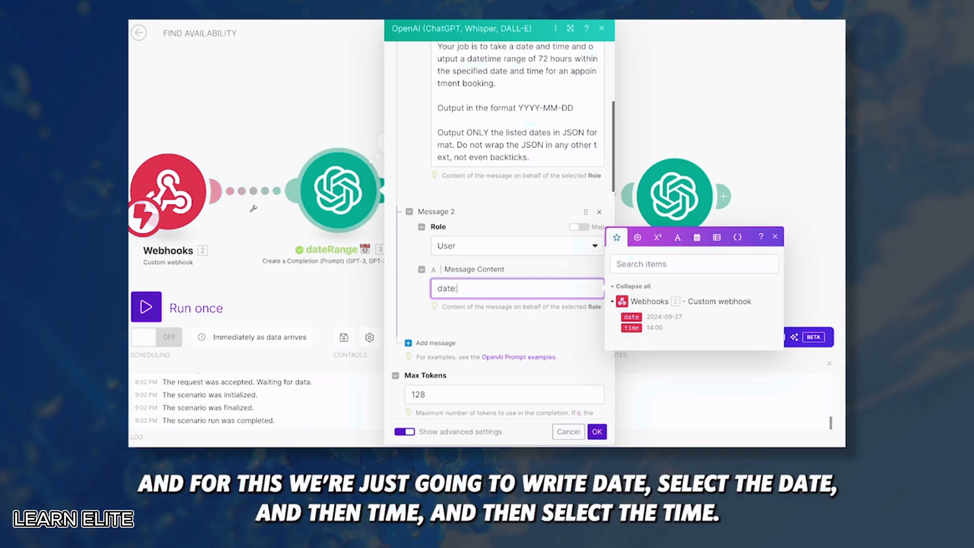
click(632, 317)
key(Return)
text(time:)
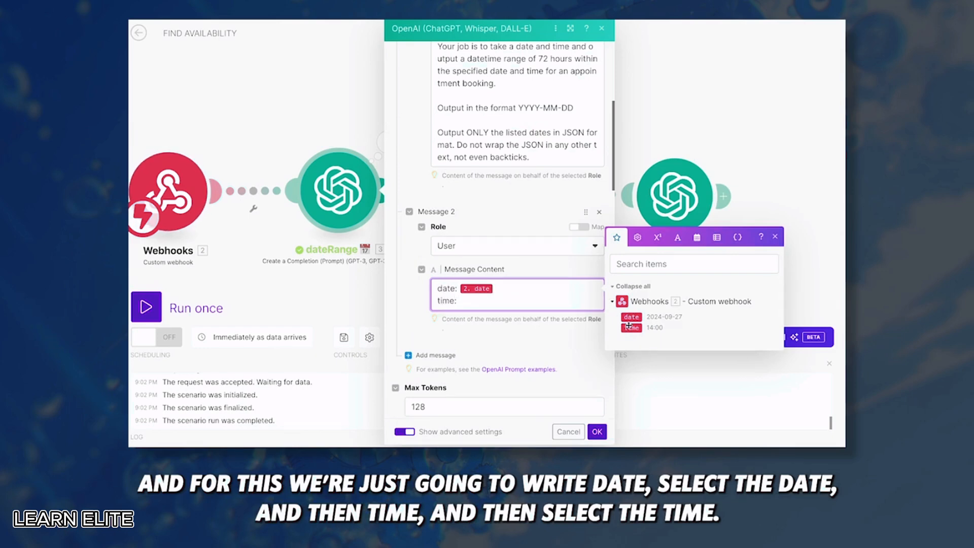
click(630, 326)
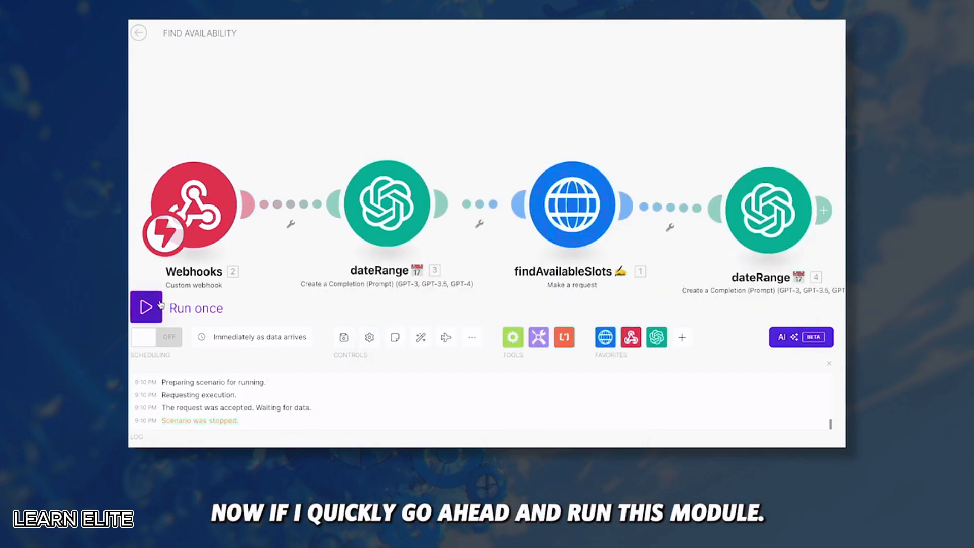
Run the scenario with a Bland test request and confirm dateRange returns 2024-09-28 to 2024-10-01
click(161, 304)
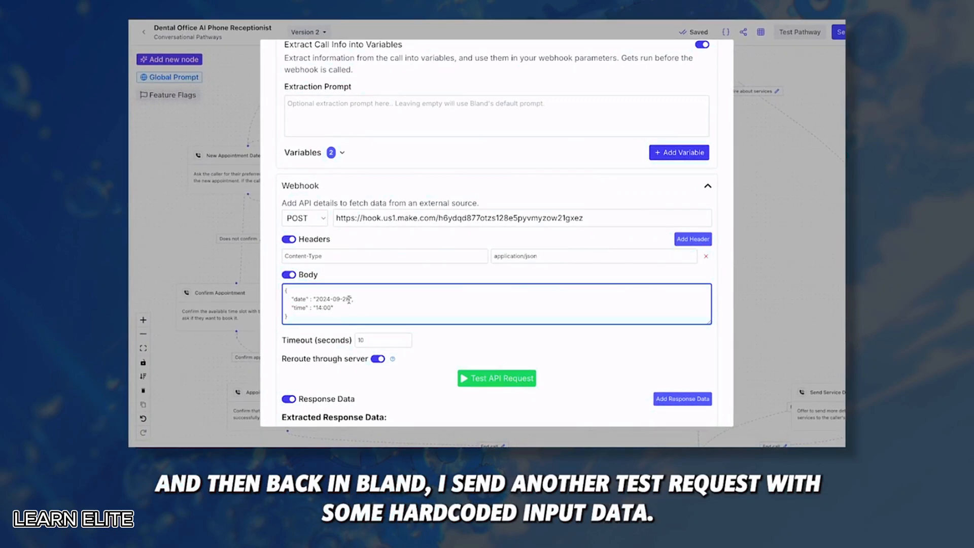
click(499, 381)
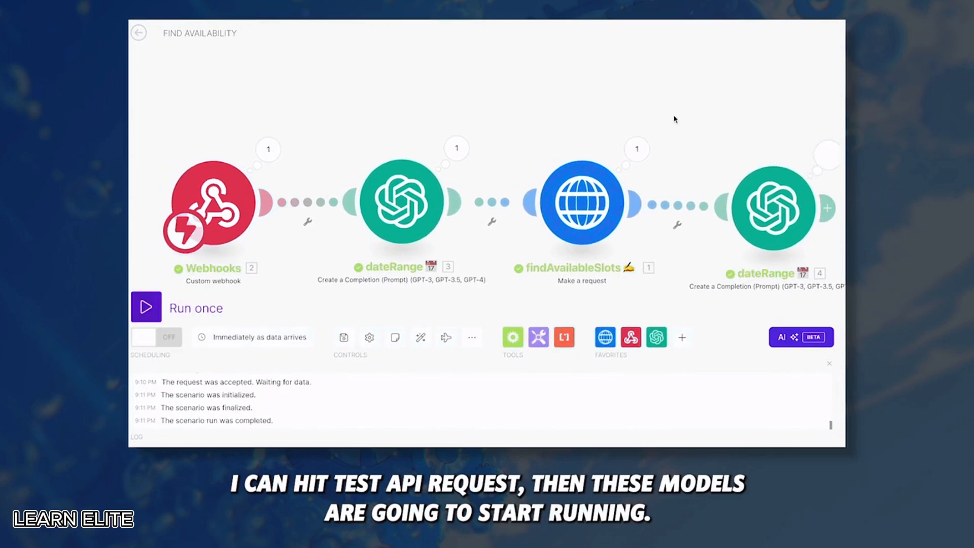
click(442, 151)
click(421, 229)
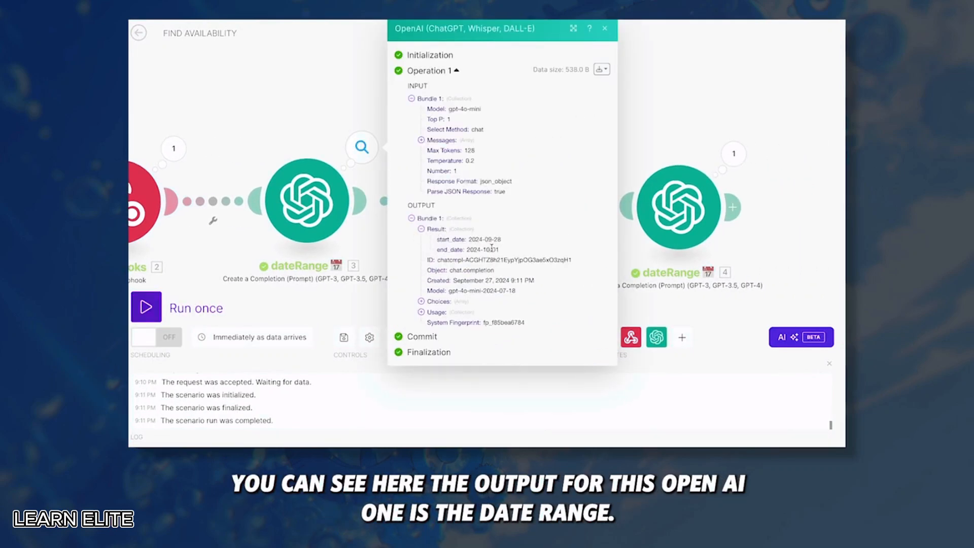
click(335, 106)
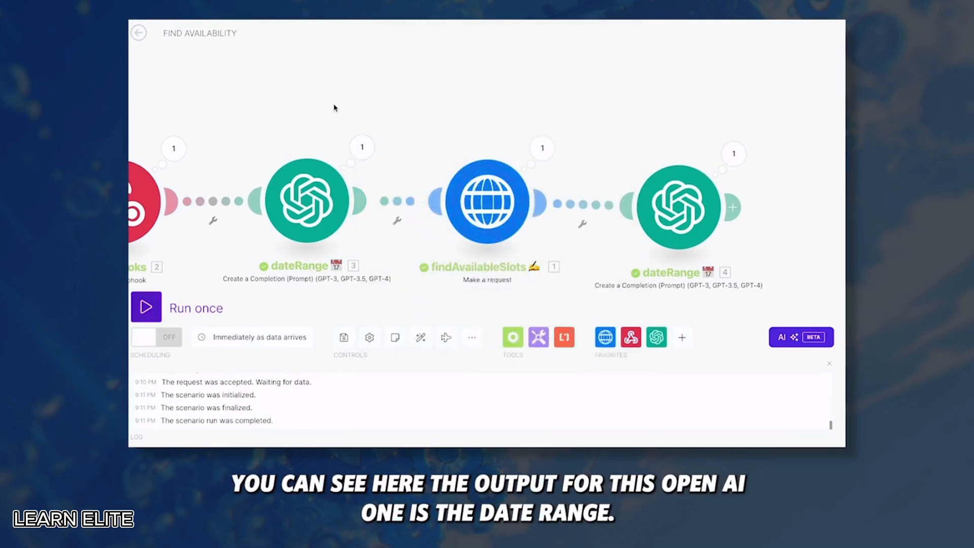
Check that findAvailableSlots returned the September 30 available slots
click(551, 152)
scroll(654, 296, down, 2)
drag(628, 329, 707, 393)
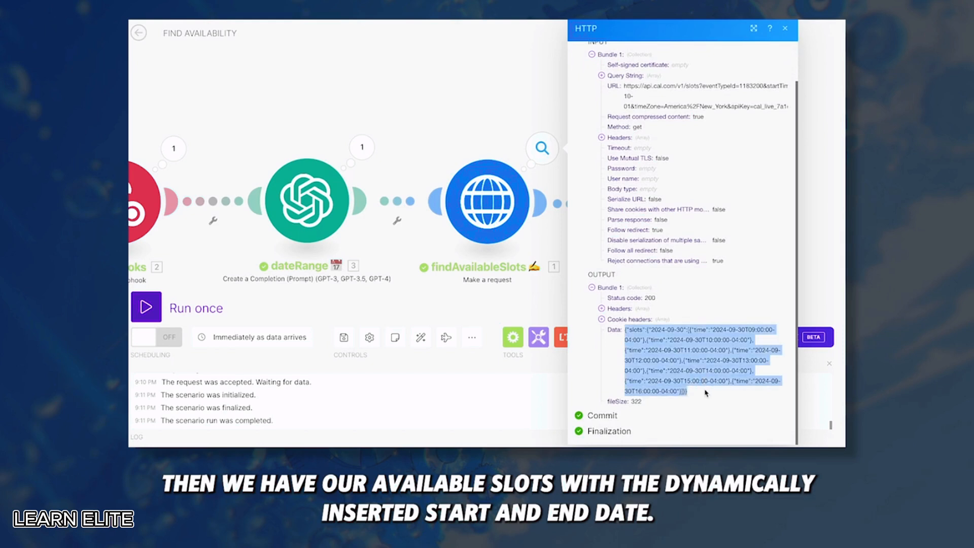
click(448, 70)
scroll(589, 152, right, 3)
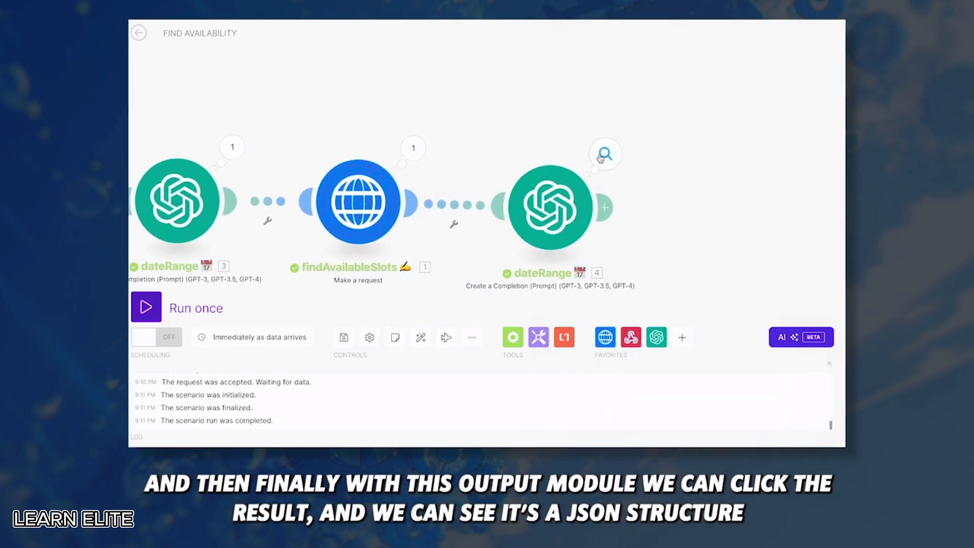
click(601, 156)
click(662, 229)
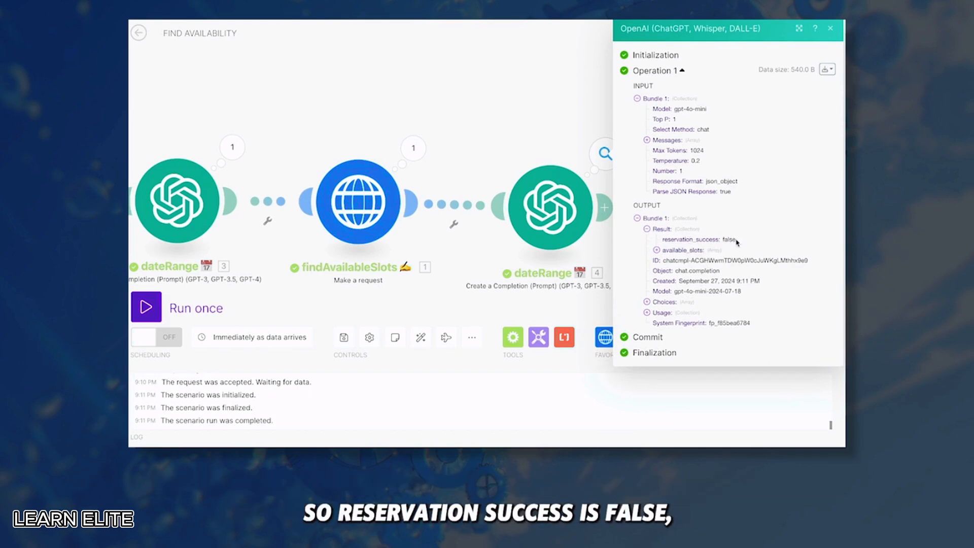
drag(736, 241, 722, 241)
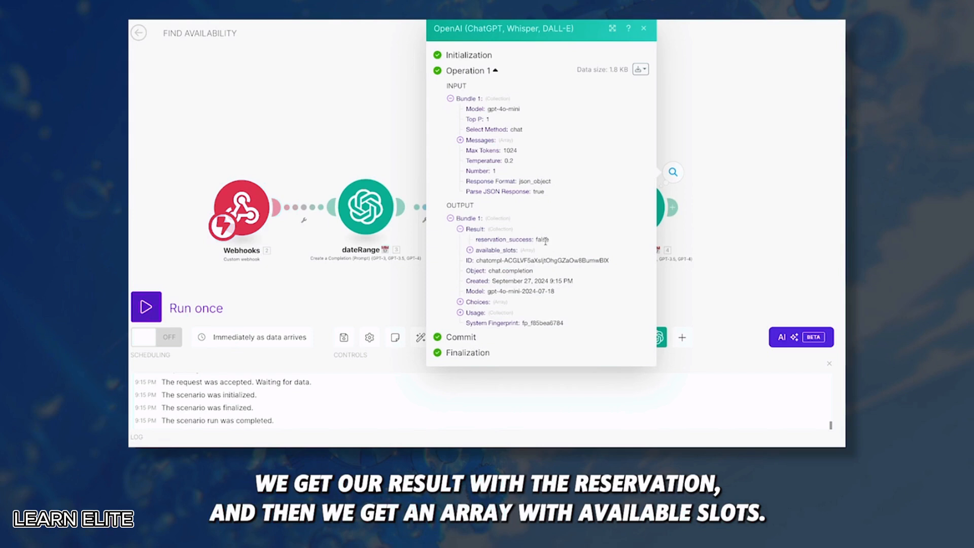
click(502, 251)
click(481, 261)
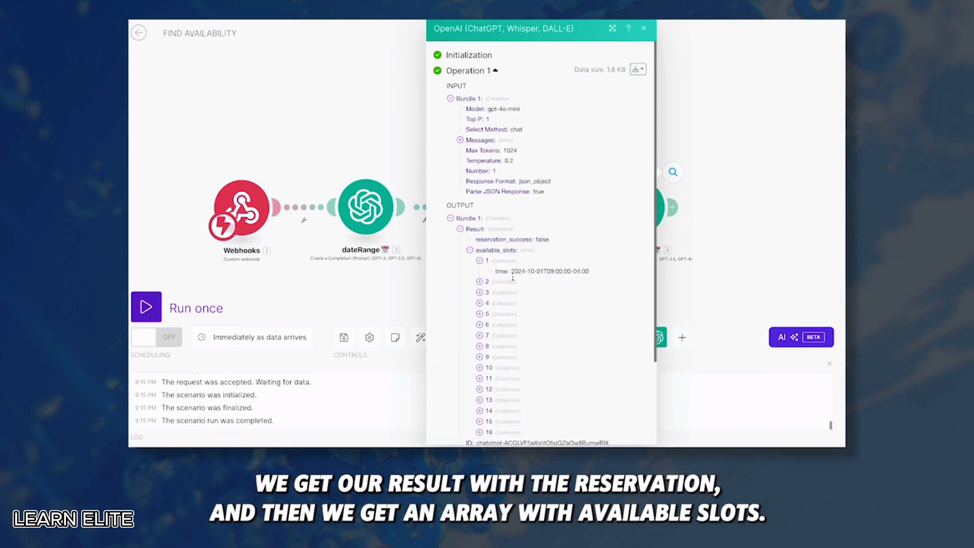
scroll(534, 253, down, 1)
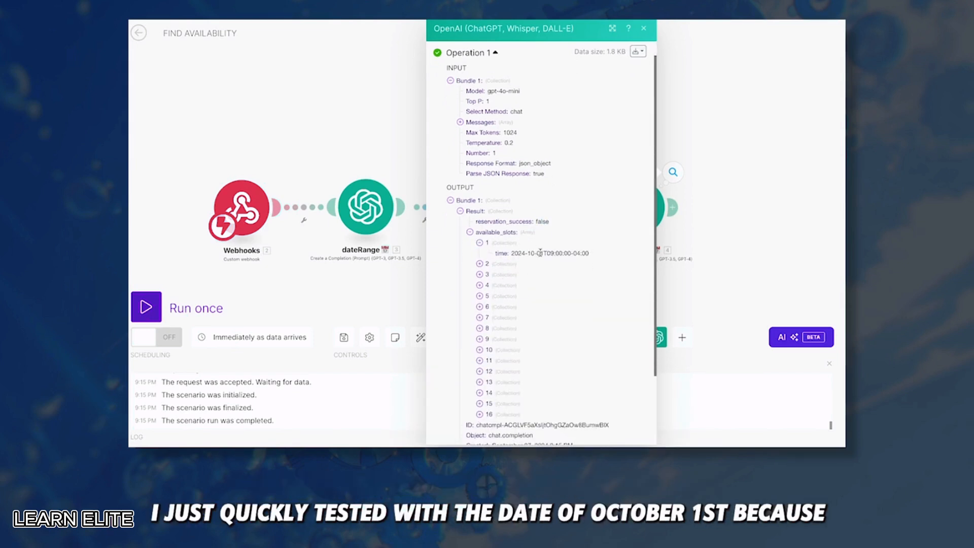
drag(544, 252, 530, 252)
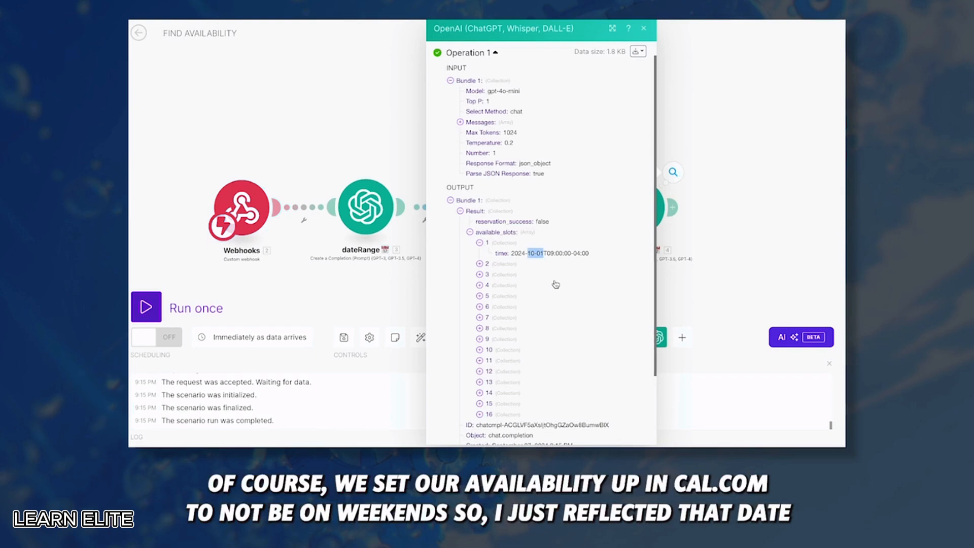
click(480, 263)
click(480, 285)
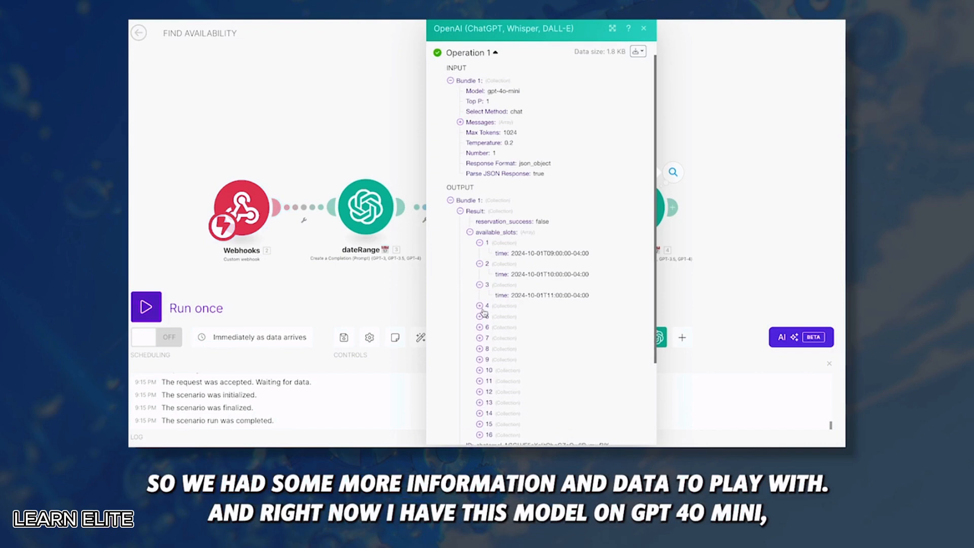
click(480, 306)
click(479, 326)
click(660, 207)
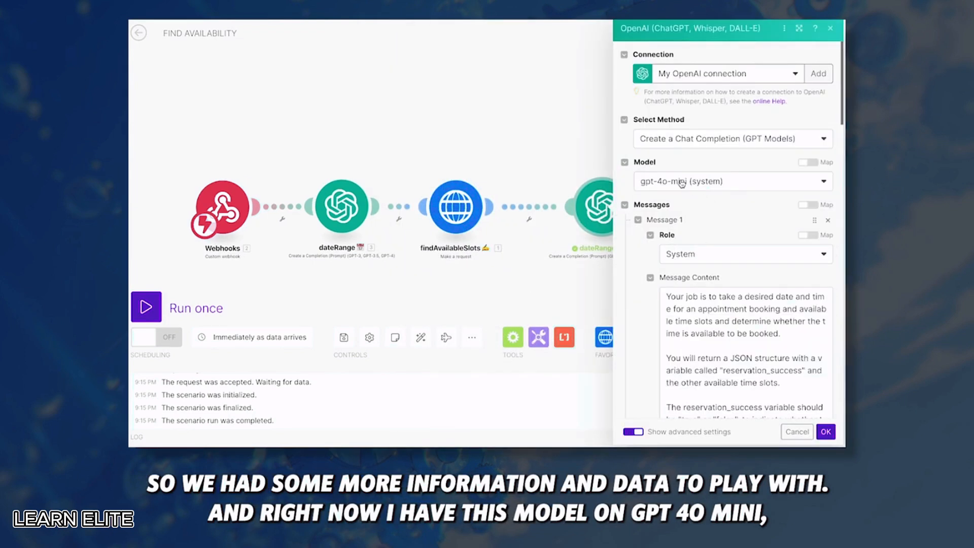
click(681, 181)
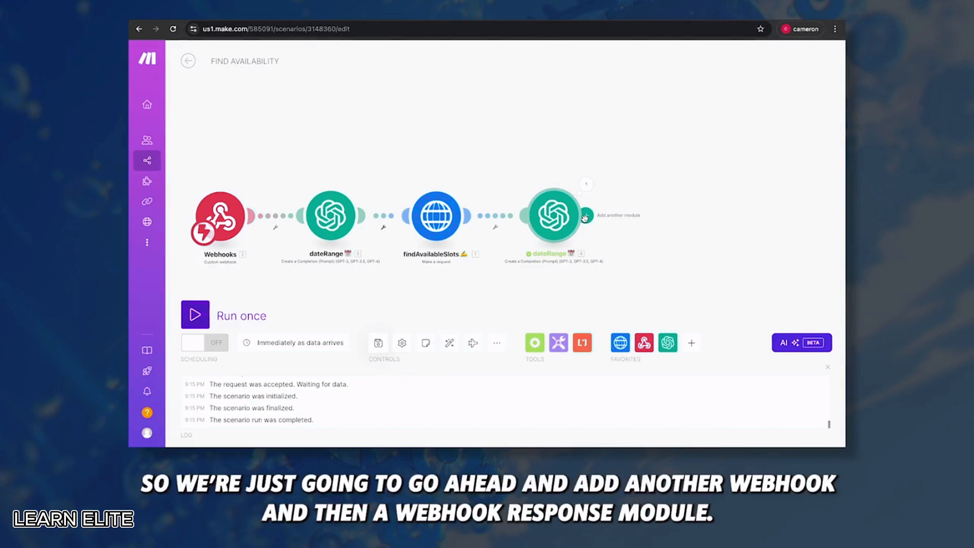
Append a Webhook response module with status 200 and the Reserved & Available Slots result as body
click(586, 216)
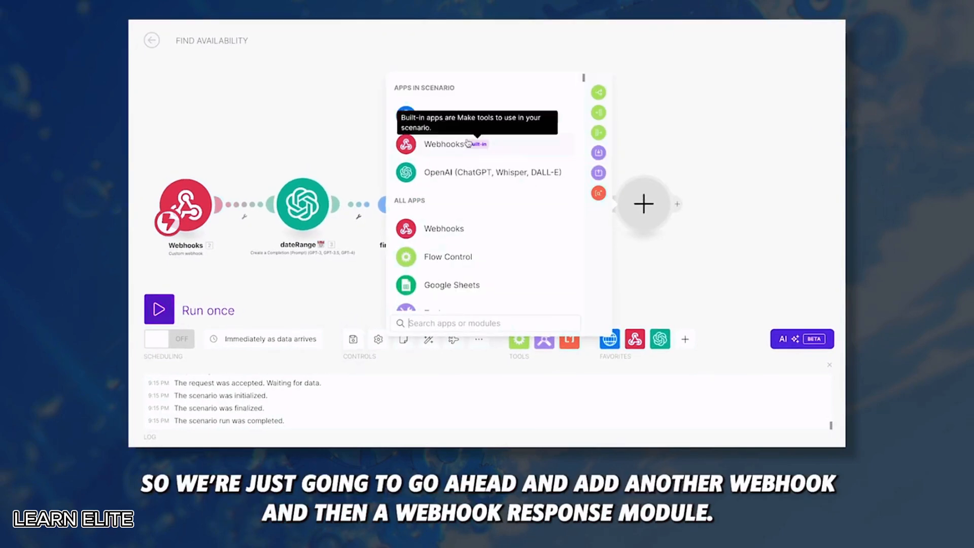
click(457, 145)
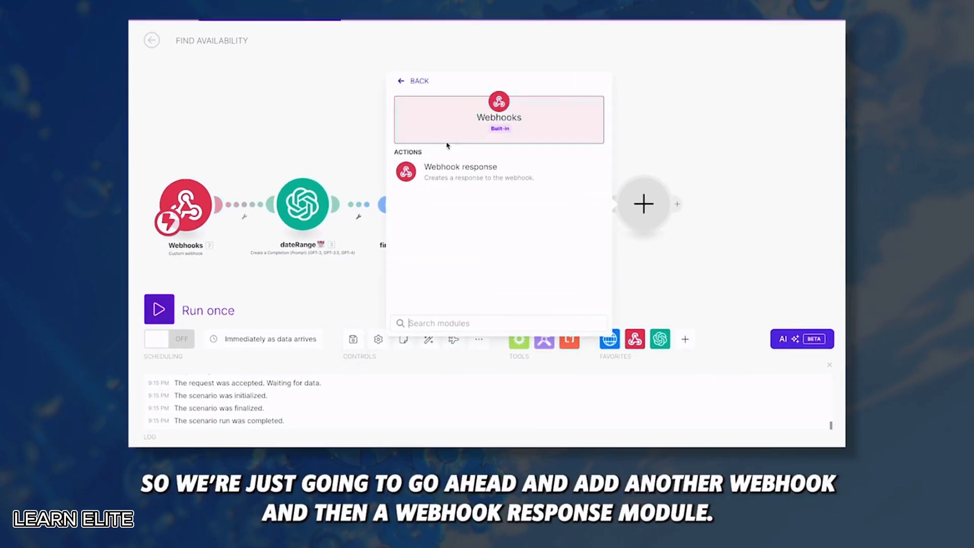
click(445, 170)
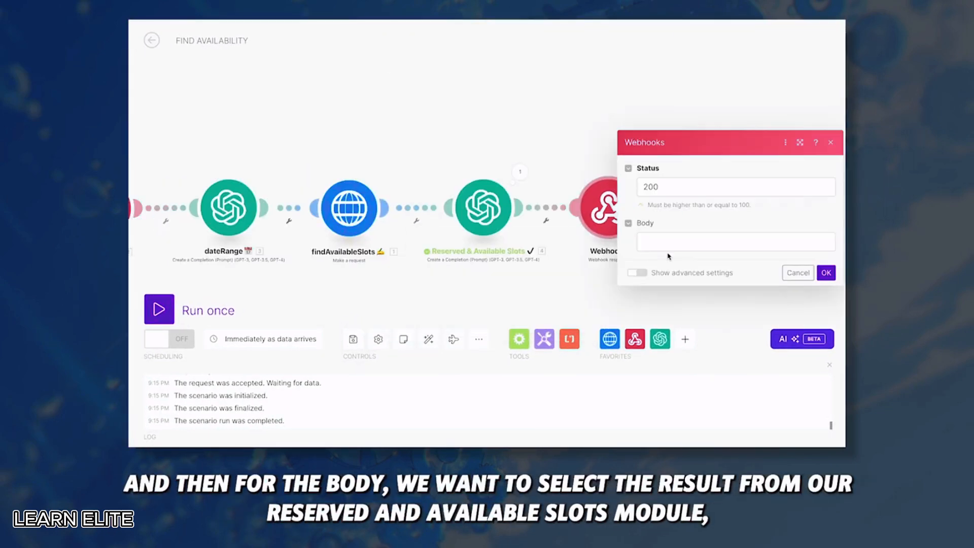
click(668, 245)
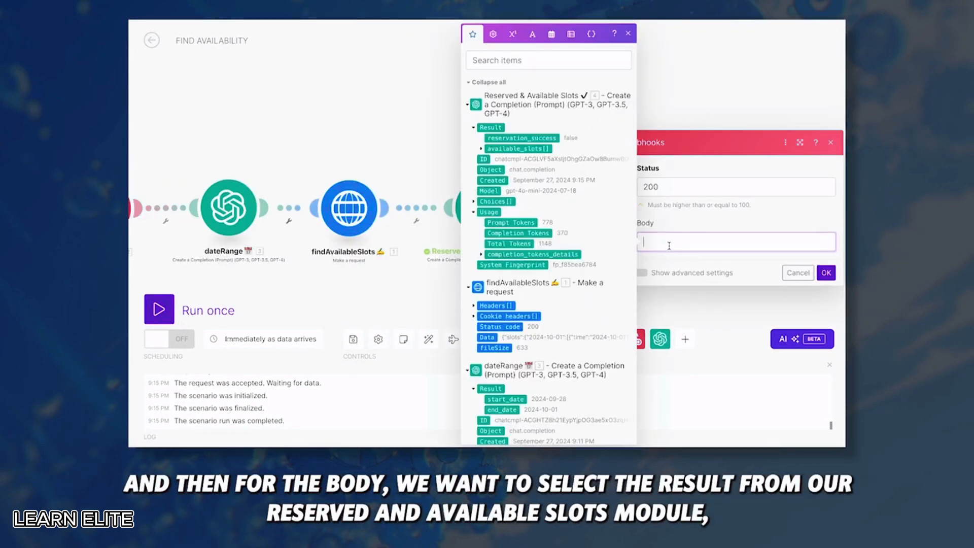
click(494, 125)
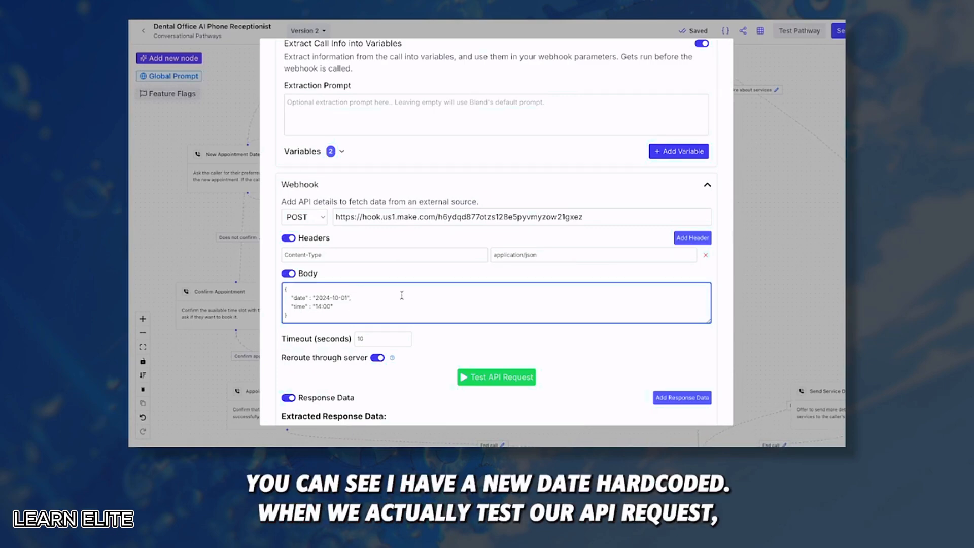
Add reservation_success from the API response as extracted response data on Check Availability
scroll(401, 295, down, 3)
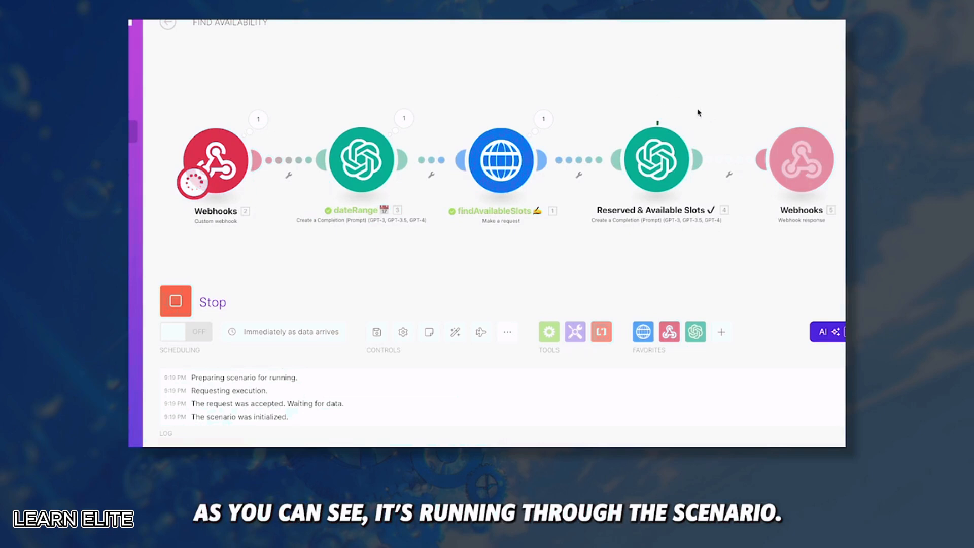
scroll(518, 315, down, 5)
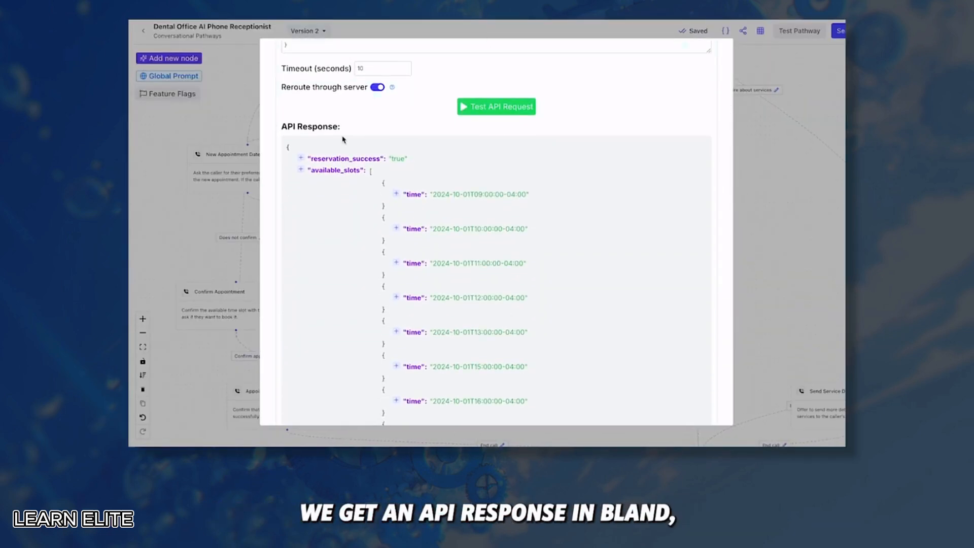
scroll(353, 186, down, 1)
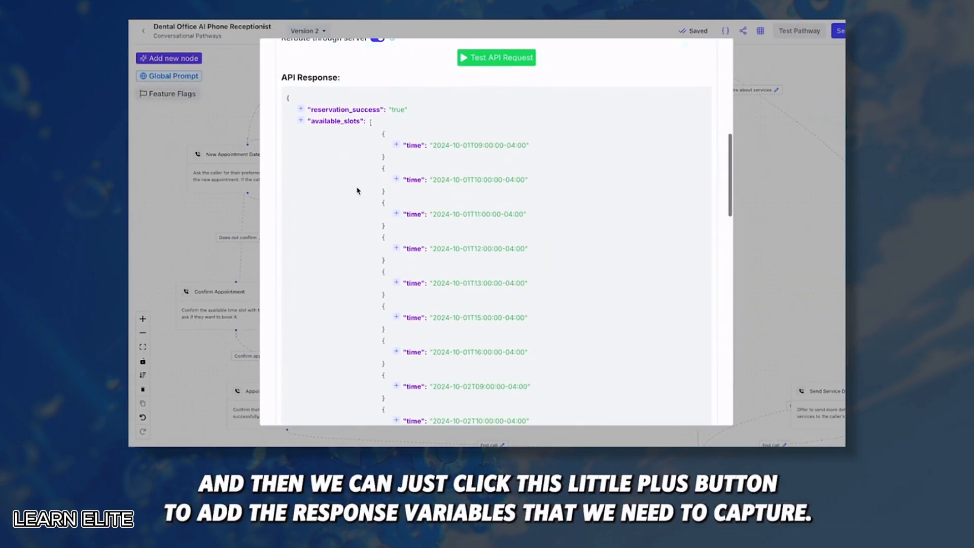
click(301, 109)
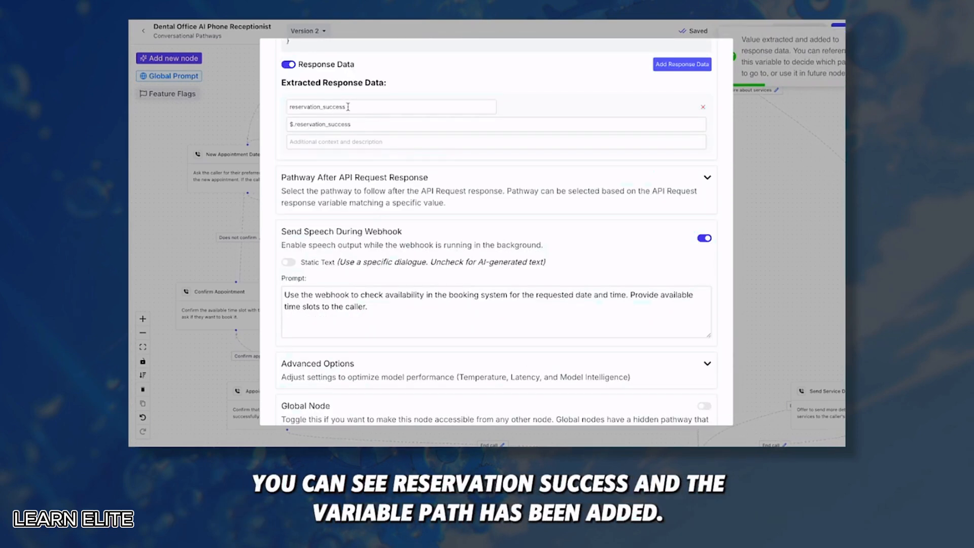
click(348, 107)
drag(354, 124, 278, 127)
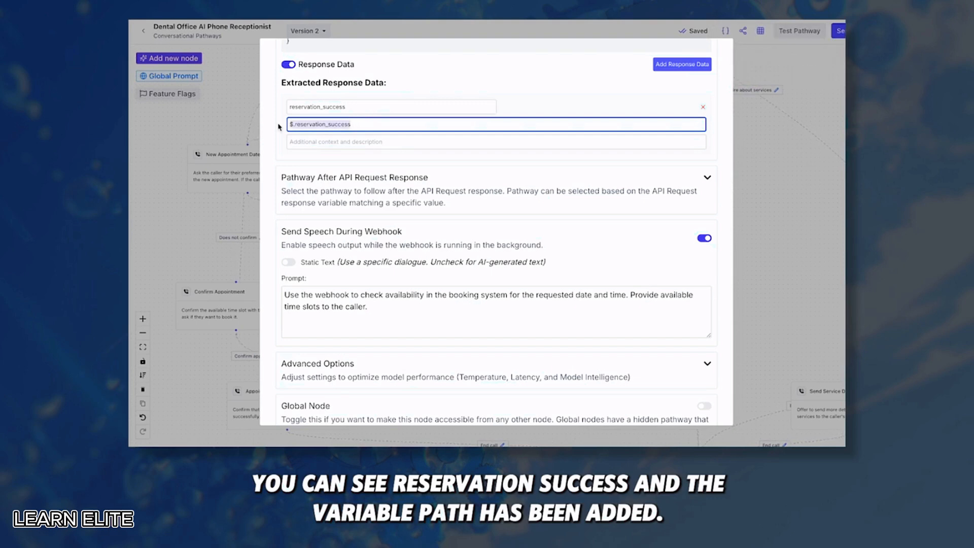
scroll(362, 159, up, 10)
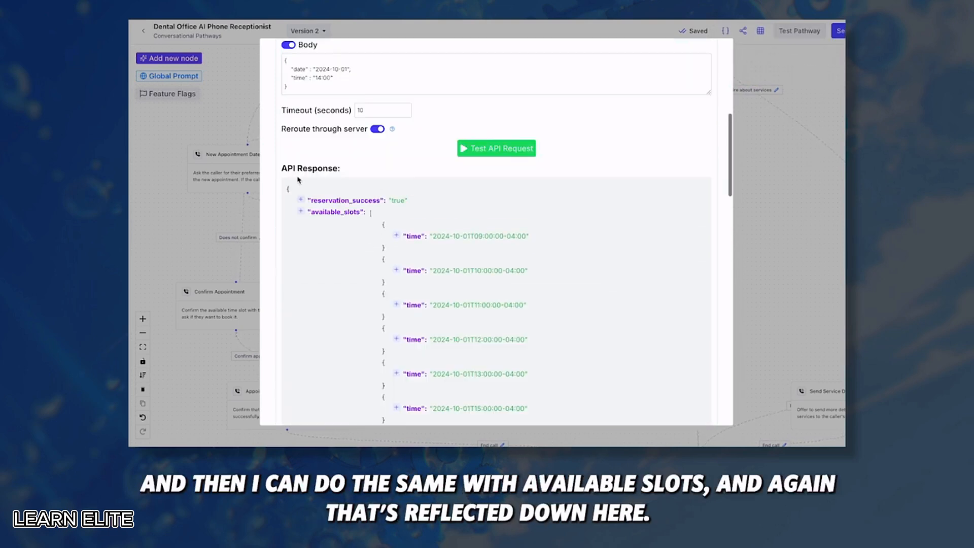
Add available_slots as extracted response data and save the Check Availability node
click(301, 212)
drag(348, 159, 277, 143)
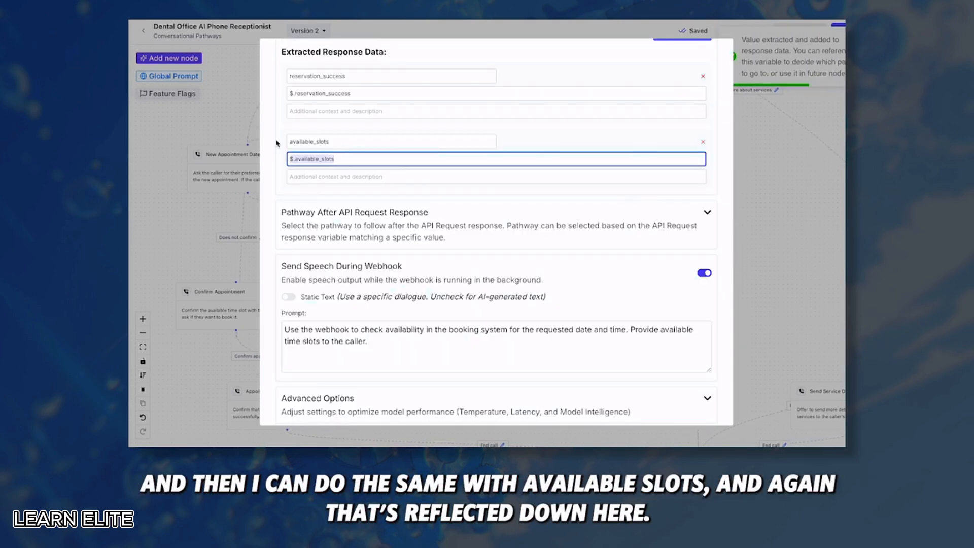
scroll(359, 158, up, 10)
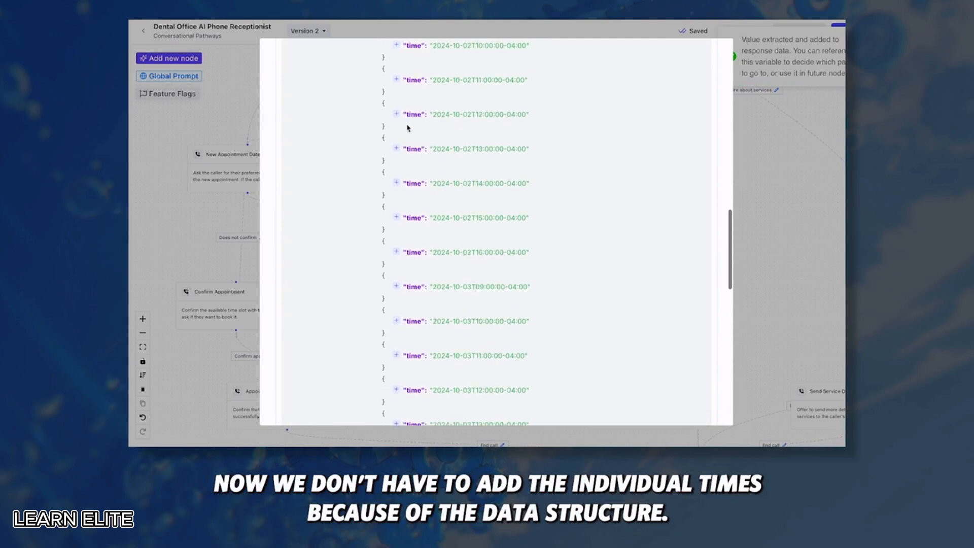
scroll(396, 139, up, 10)
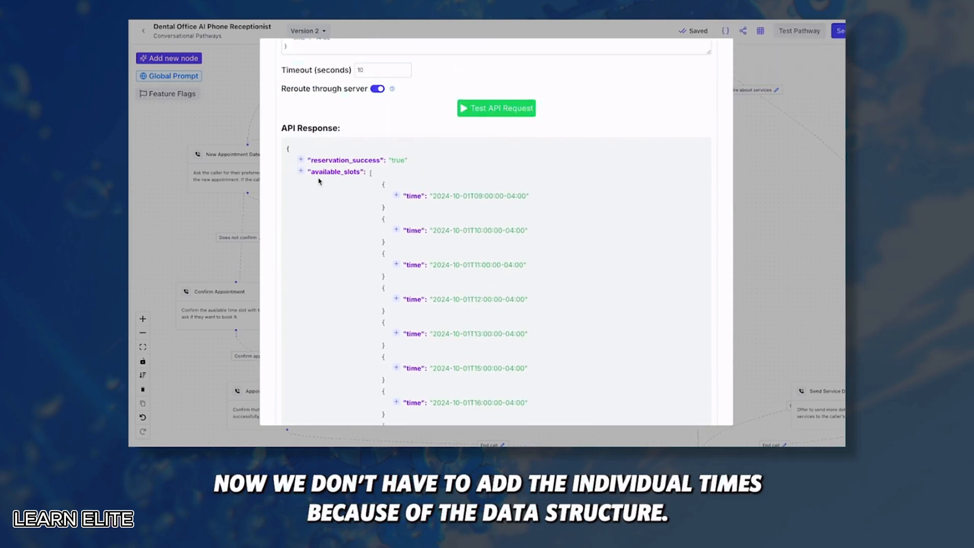
drag(362, 171, 305, 173)
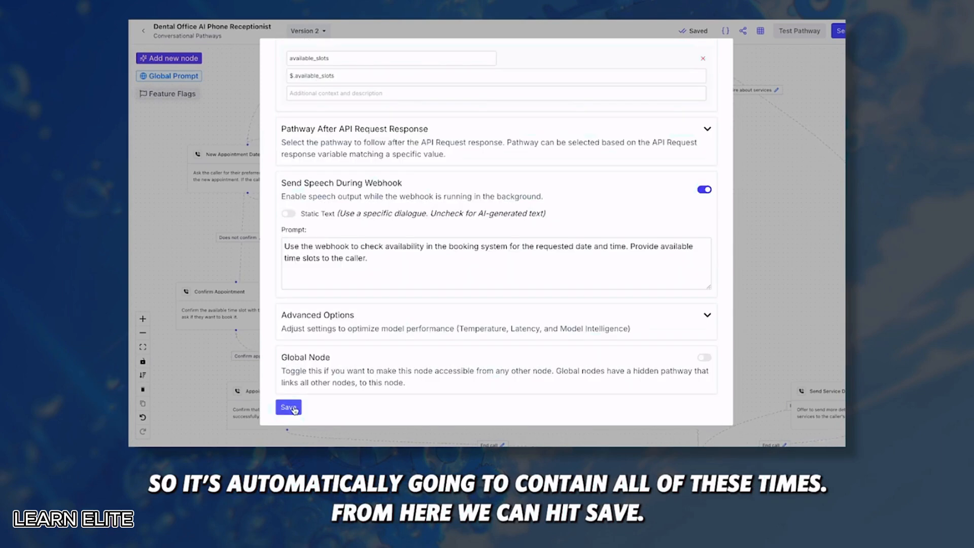
click(288, 407)
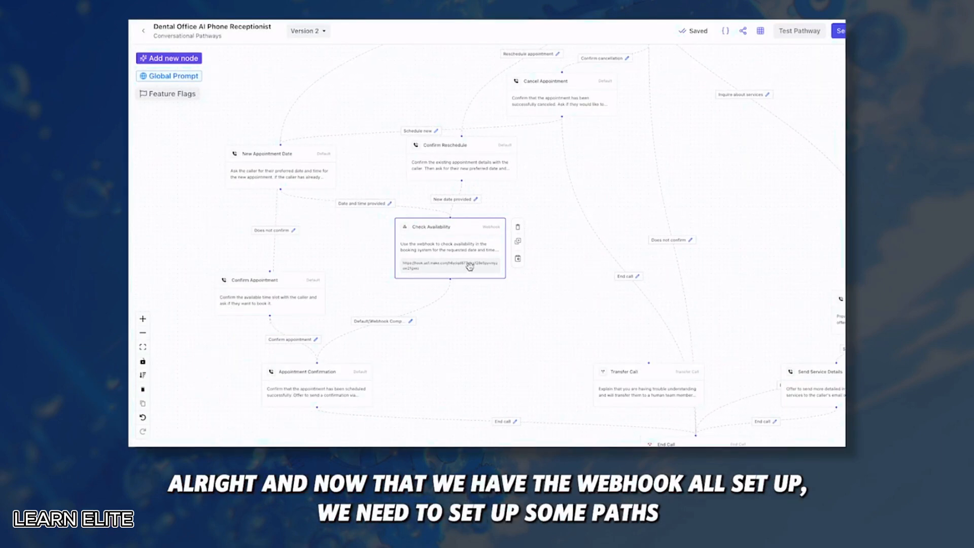
Add a new Default Node to the pathway
click(452, 230)
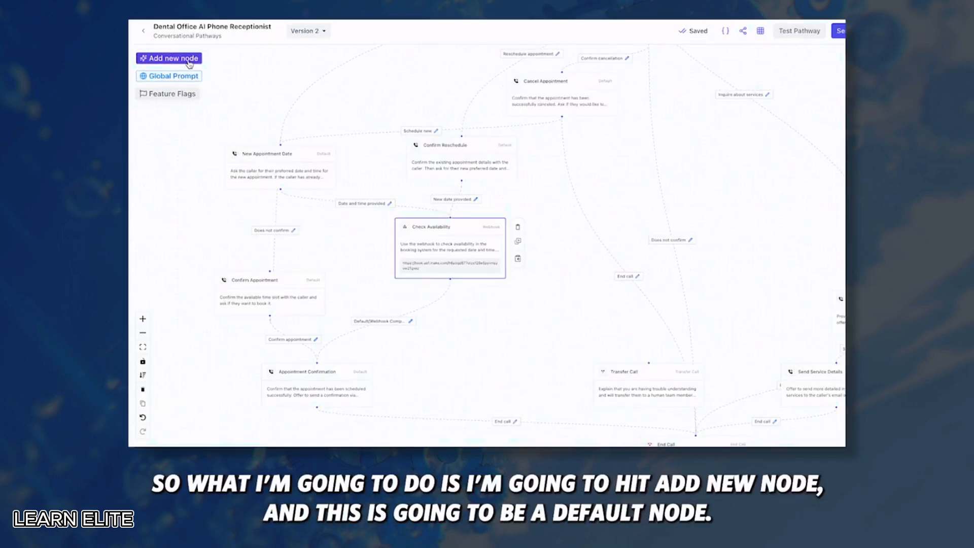
click(189, 63)
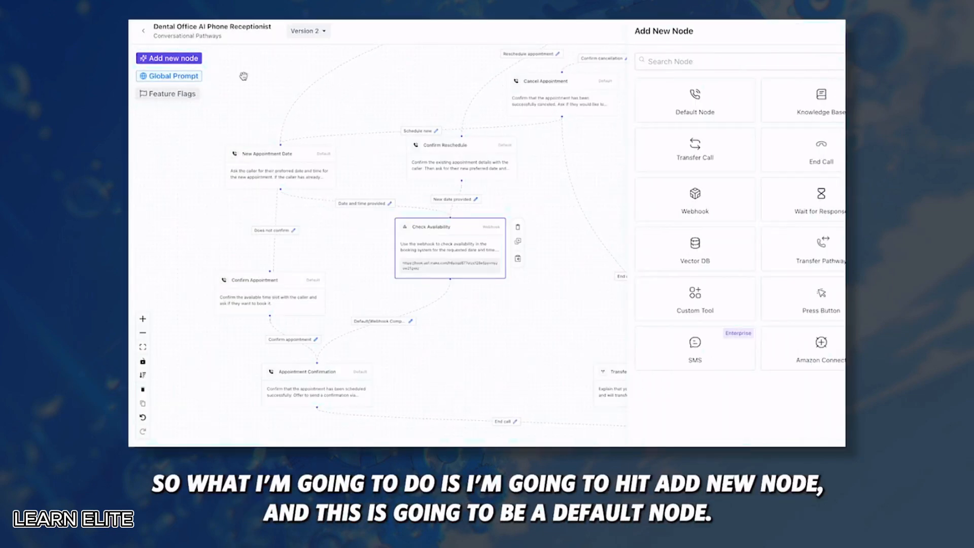
click(696, 100)
Name the node 'Find New Timeslots', paste the alternative-slots prompt, and save it
click(571, 253)
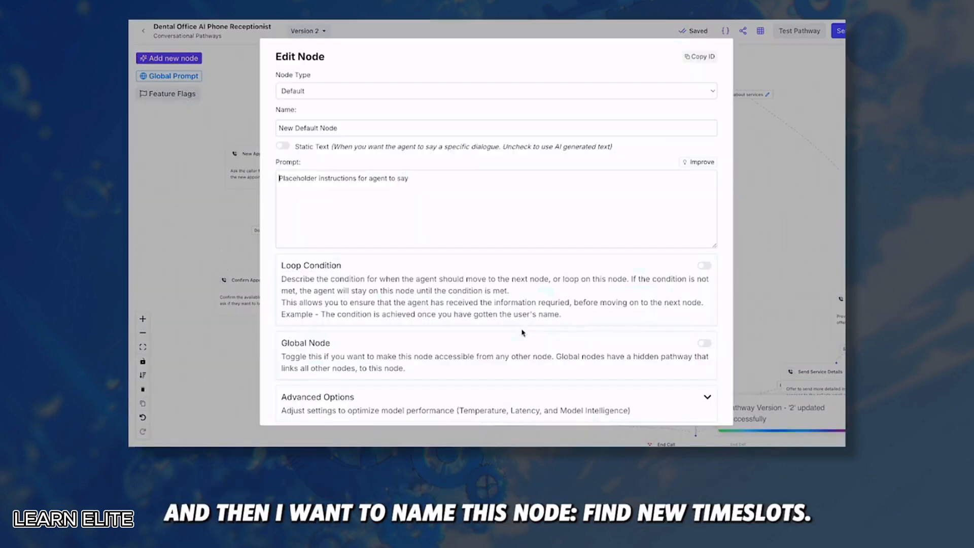
drag(345, 128, 227, 135)
text(Find )
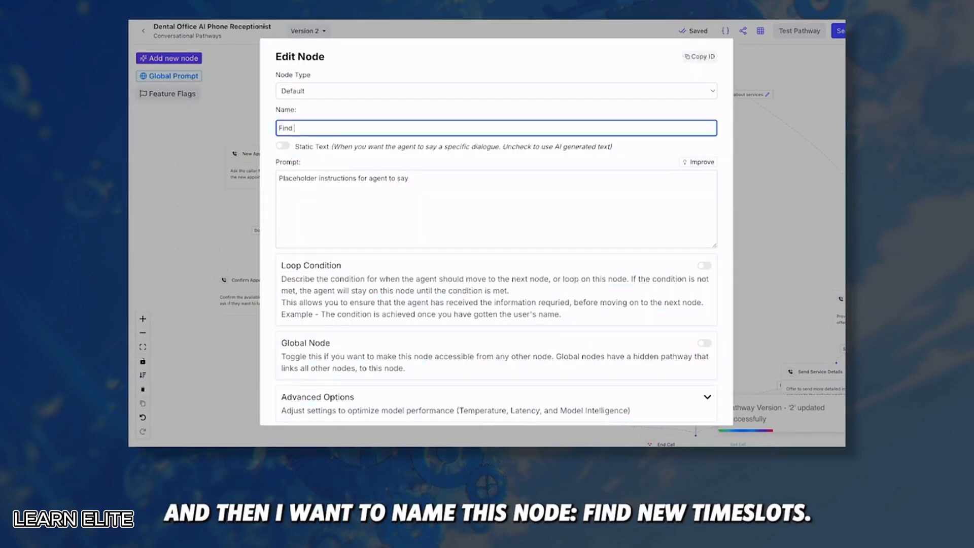
text(New Timeslots)
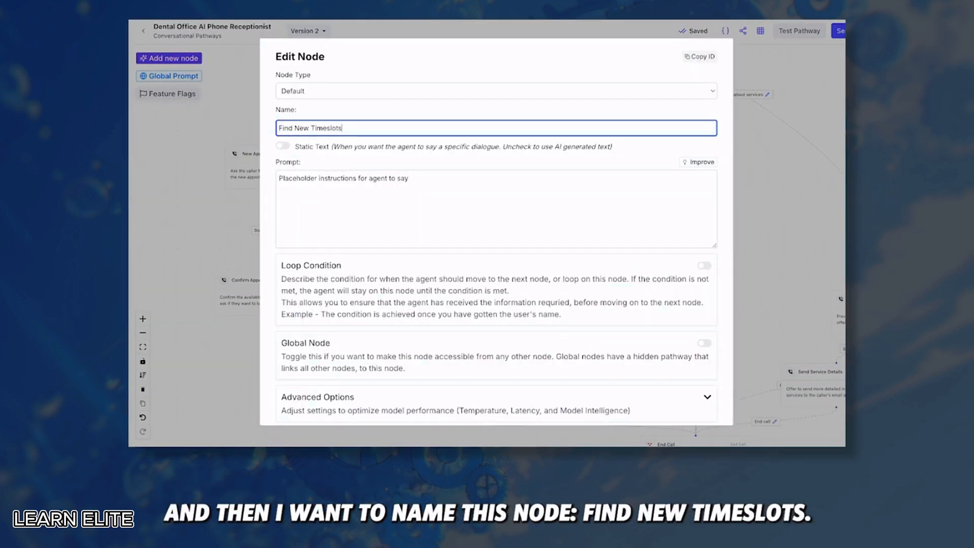
drag(428, 180, 243, 185)
key(BackSpace)
text(Tell the user that there are no more slots for that given date and time. Give alternatives to the user given the available slots you have in your conversation history.)
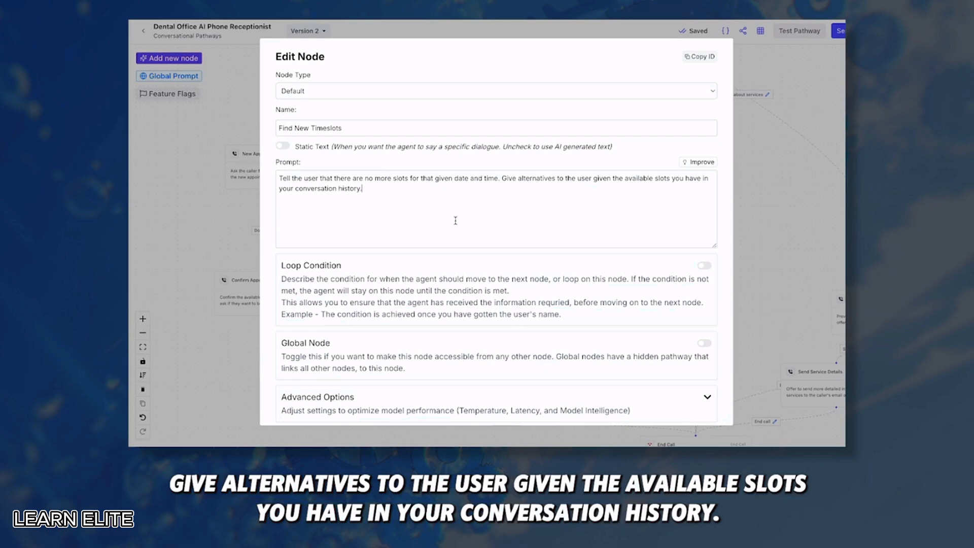
scroll(456, 220, down, 6)
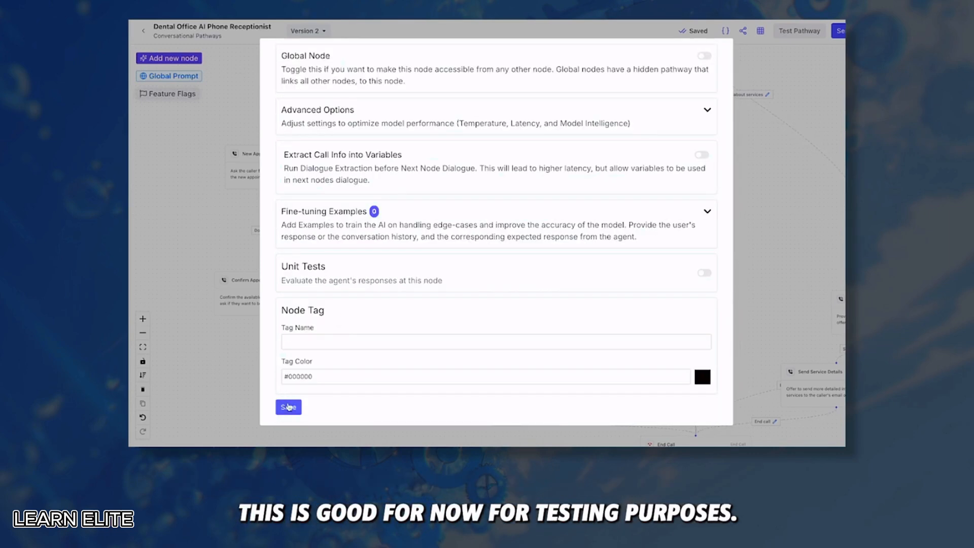
click(288, 407)
scroll(398, 170, up, 3)
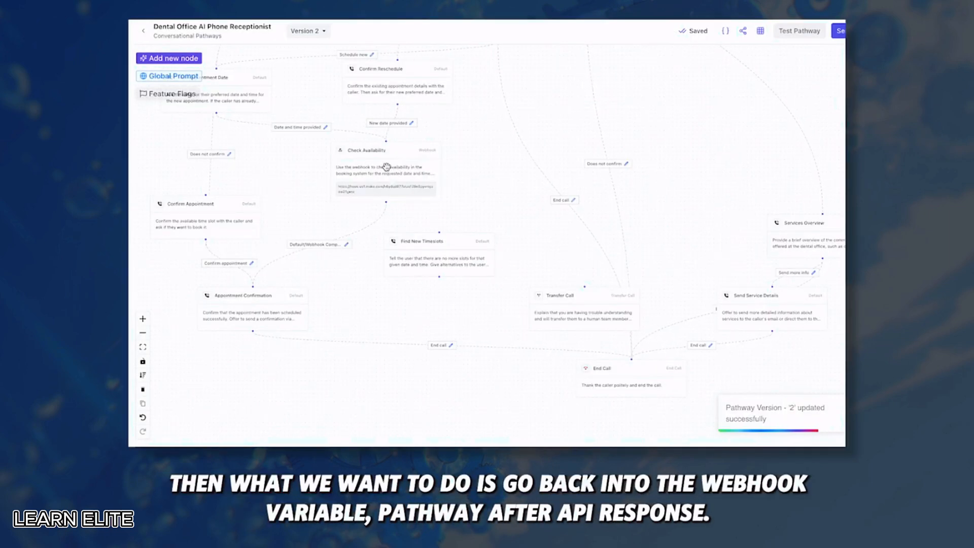
Route Check Availability to Appointment Confirmation when reservation_success equals true
click(386, 167)
scroll(407, 289, down, 2)
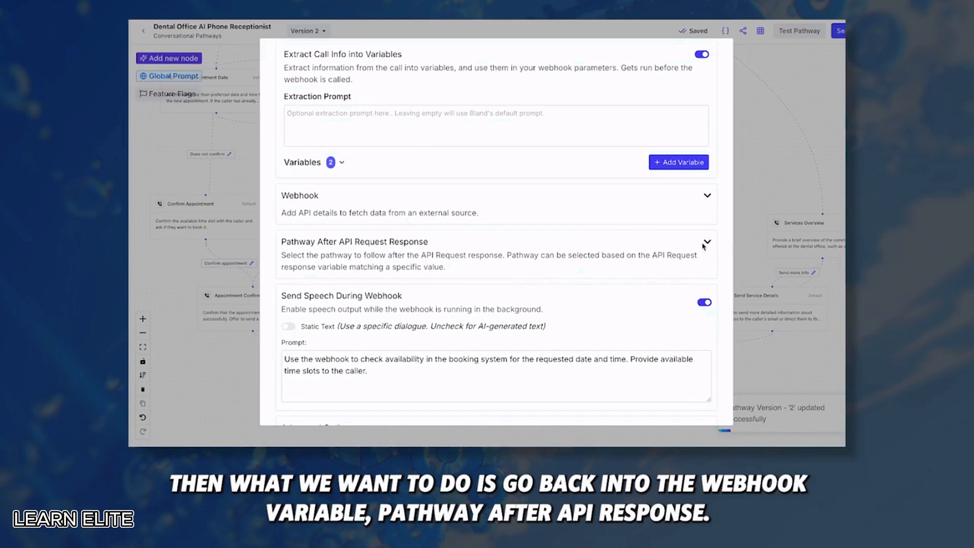
click(707, 242)
scroll(507, 239, down, 2)
click(330, 236)
click(315, 248)
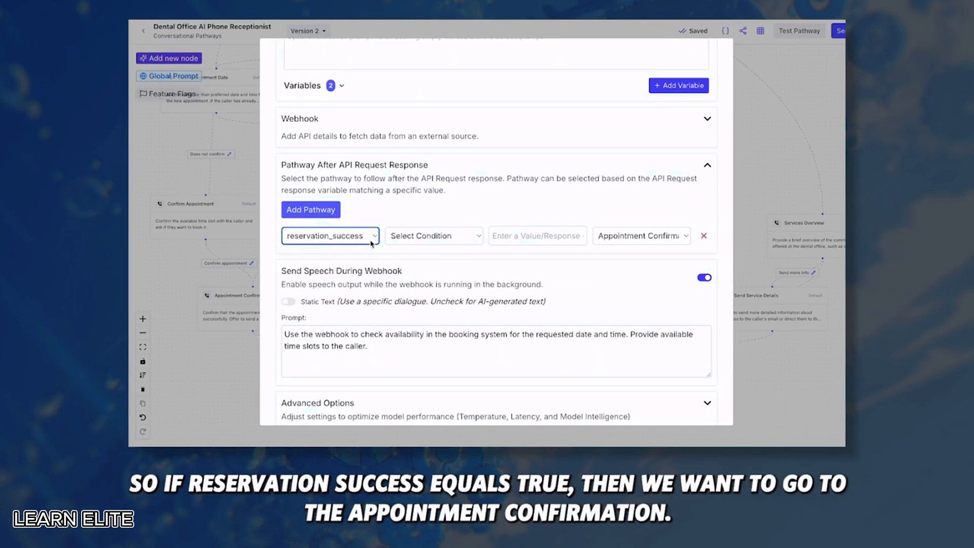
click(421, 236)
click(412, 248)
click(533, 236)
text(true)
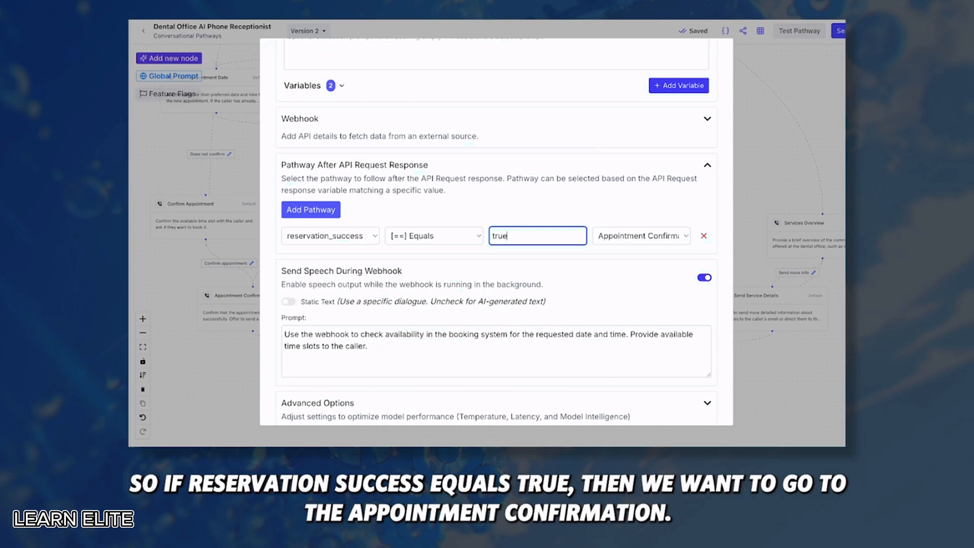
click(619, 236)
click(643, 237)
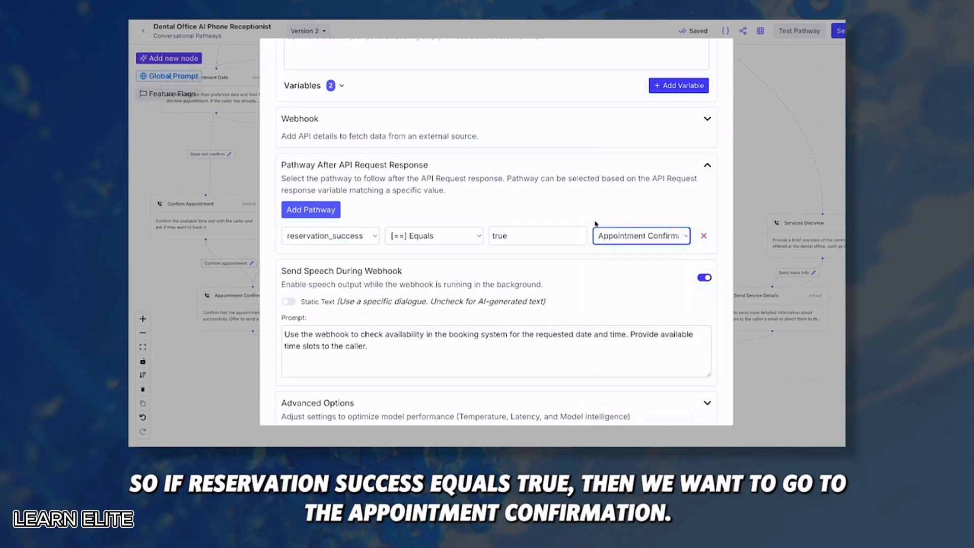
Add a second route sending reservation_success equals false to Find New Timeslots, and save
click(319, 209)
click(330, 260)
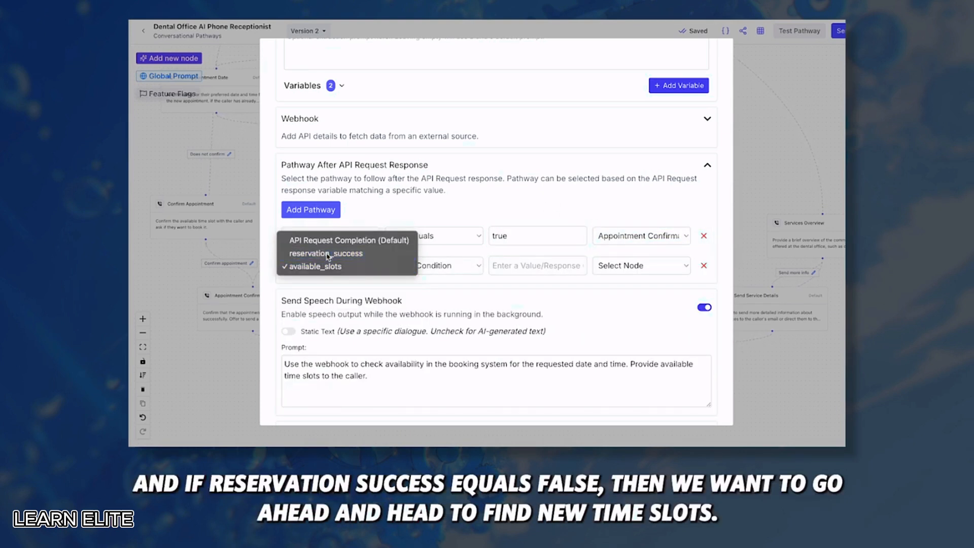
click(327, 254)
click(440, 265)
click(414, 279)
click(537, 266)
text(fa)
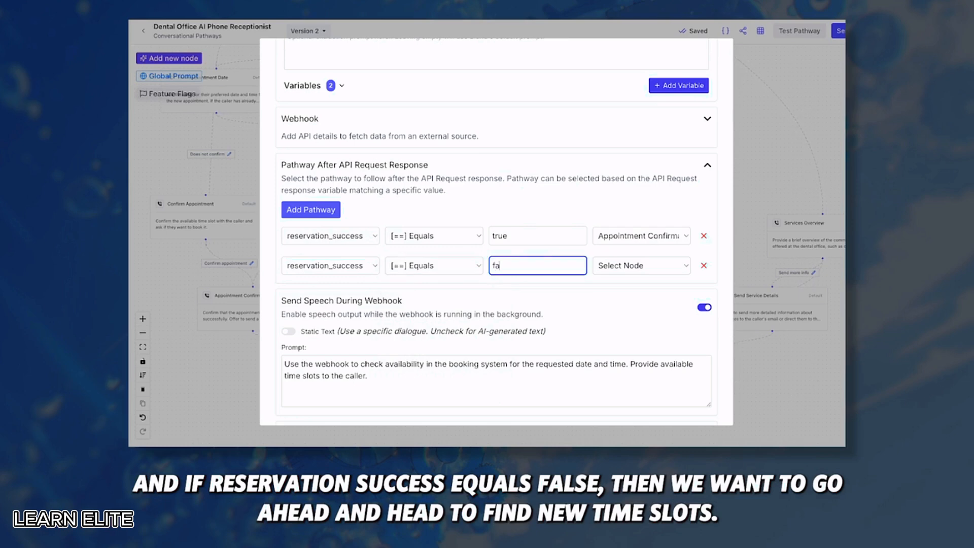
text(lse)
click(634, 265)
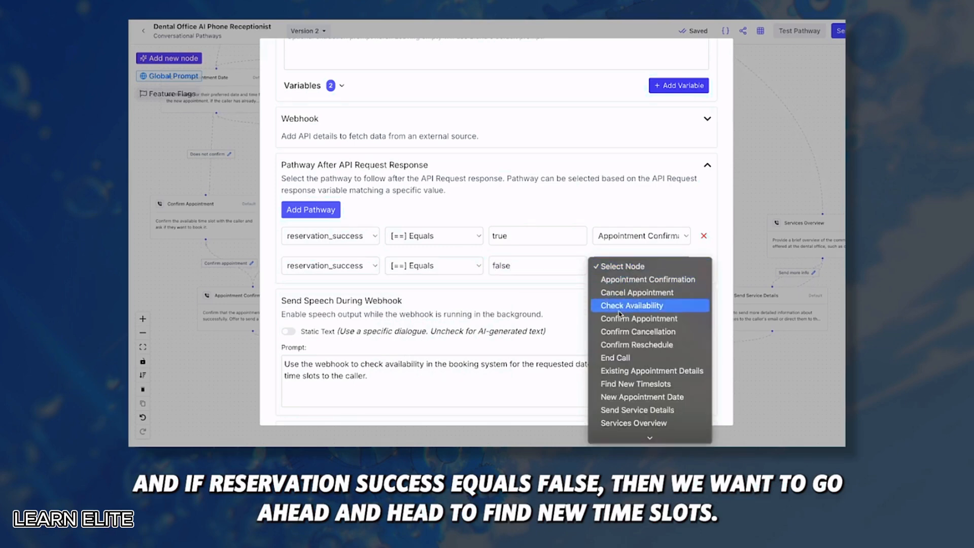
click(620, 383)
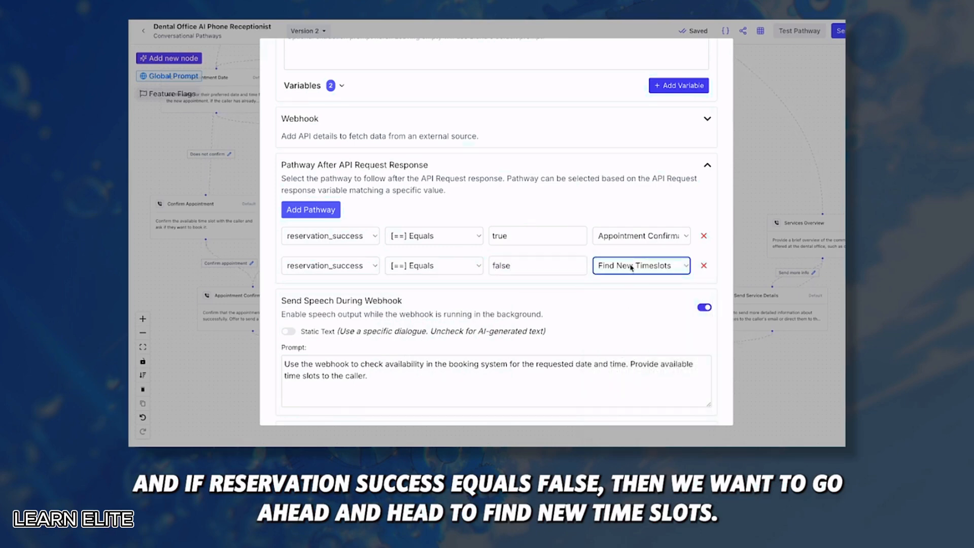
scroll(632, 268, down, 3)
click(289, 404)
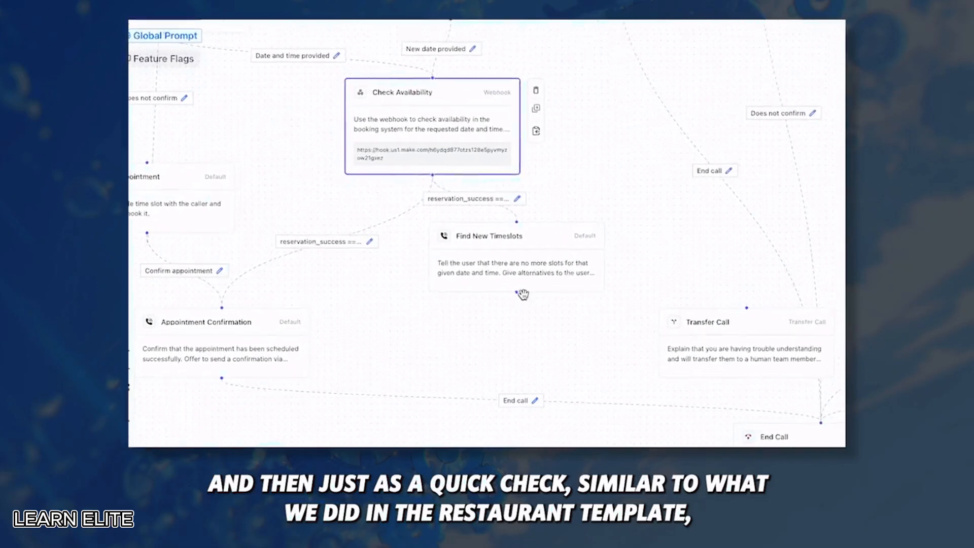
Loop Find New Timeslots back to itself with description 'user gives time slot not in available slots'
click(523, 293)
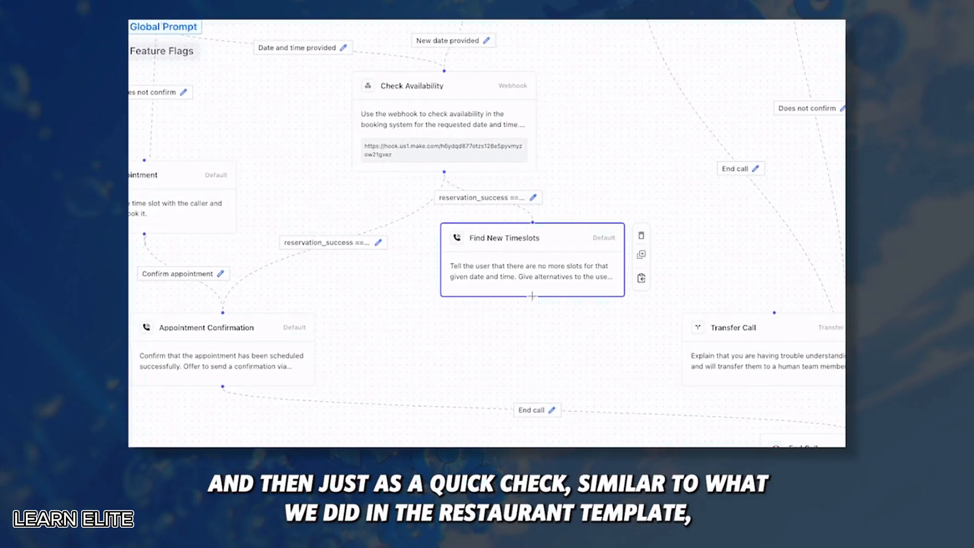
drag(532, 295, 535, 237)
click(556, 334)
click(691, 313)
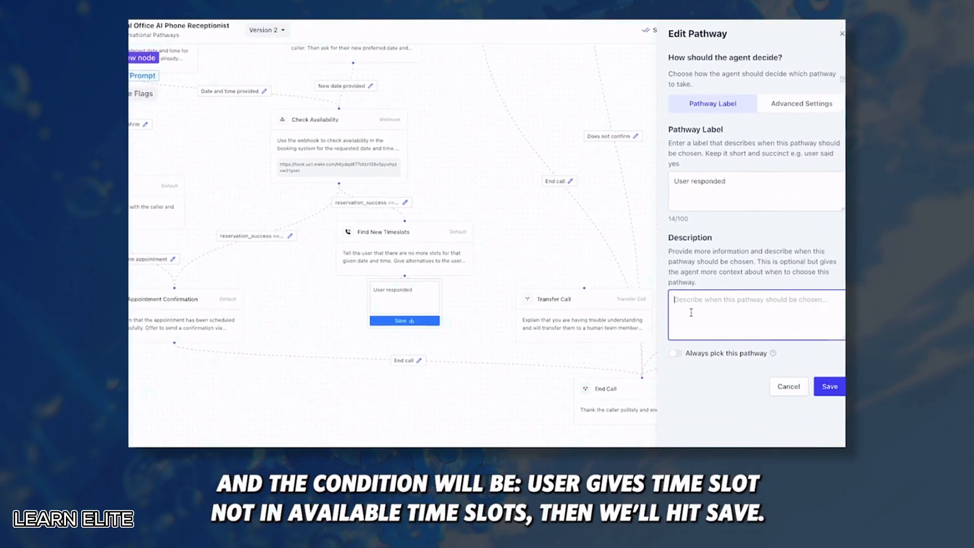
text(user gives time slot not in available slots)
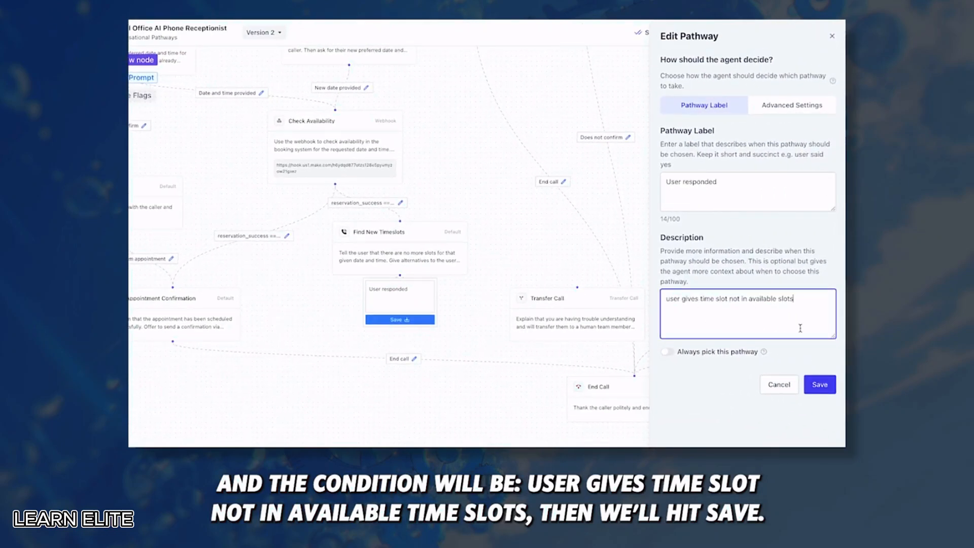
click(822, 382)
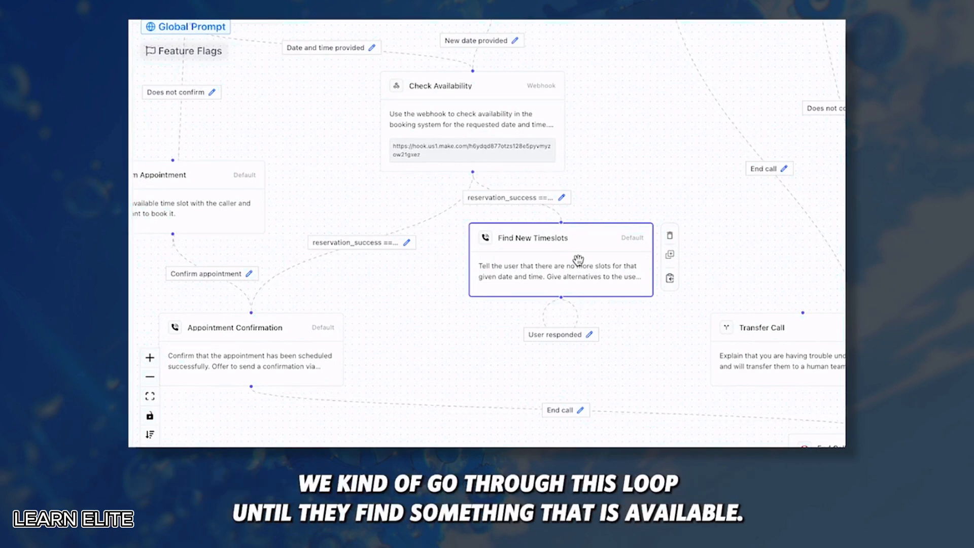
Link Find New Timeslots to Appointment Confirmation described as 'user has selected an available timeslot'
mouse_move(562, 298)
mouse_down()
mouse_move(343, 270)
mouse_move(252, 312)
mouse_up()
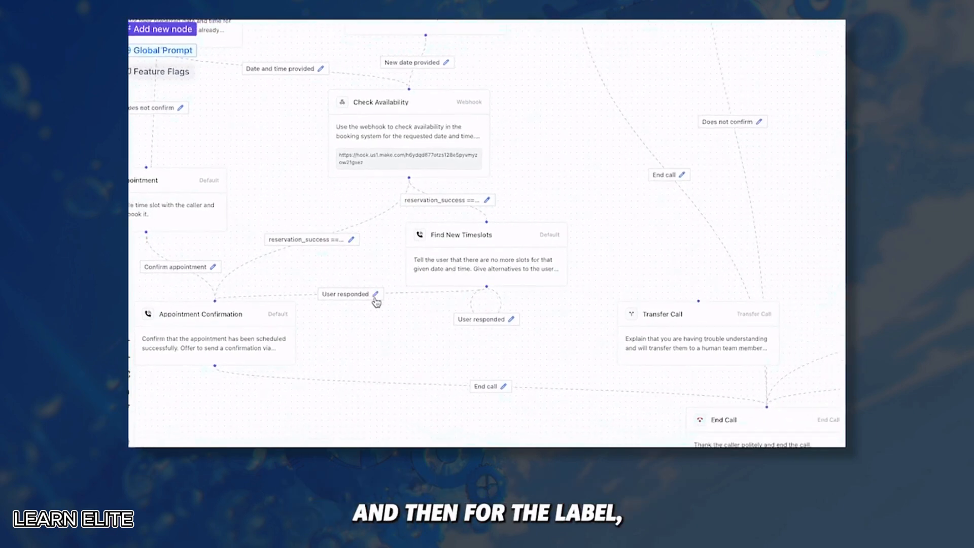
click(431, 307)
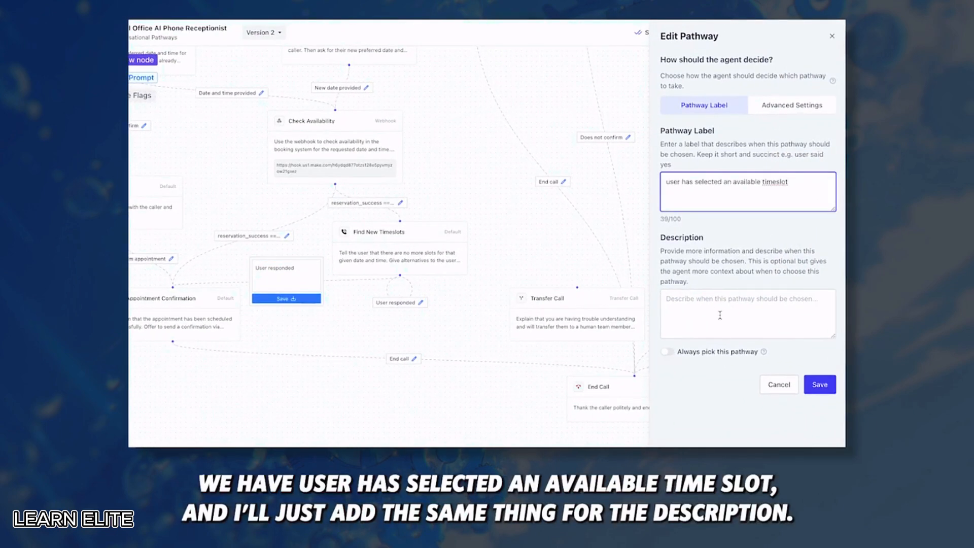
click(720, 316)
text(user has selected an available timeslot)
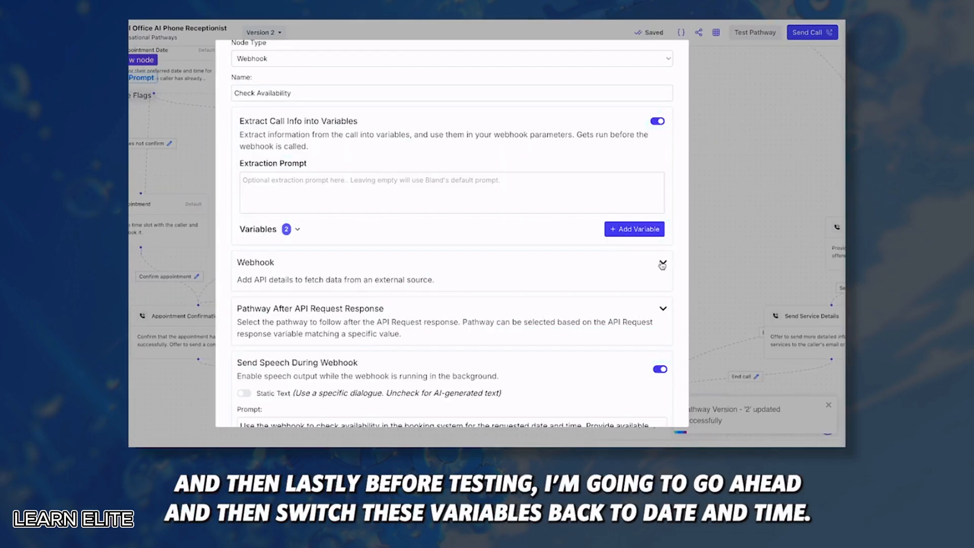
Delete the hard-coded date from the Check Availability webhook's request body
click(663, 265)
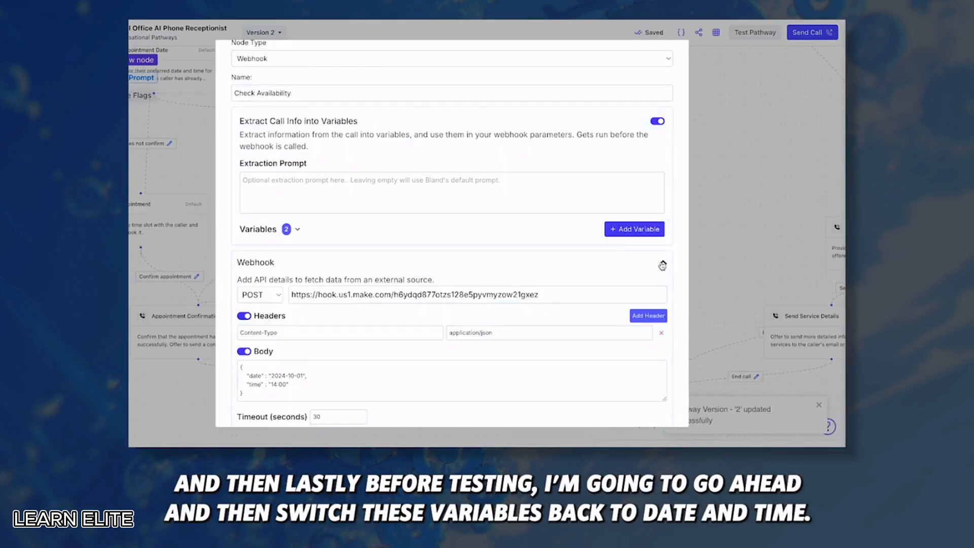
scroll(662, 265, down, 1)
drag(305, 334, 268, 331)
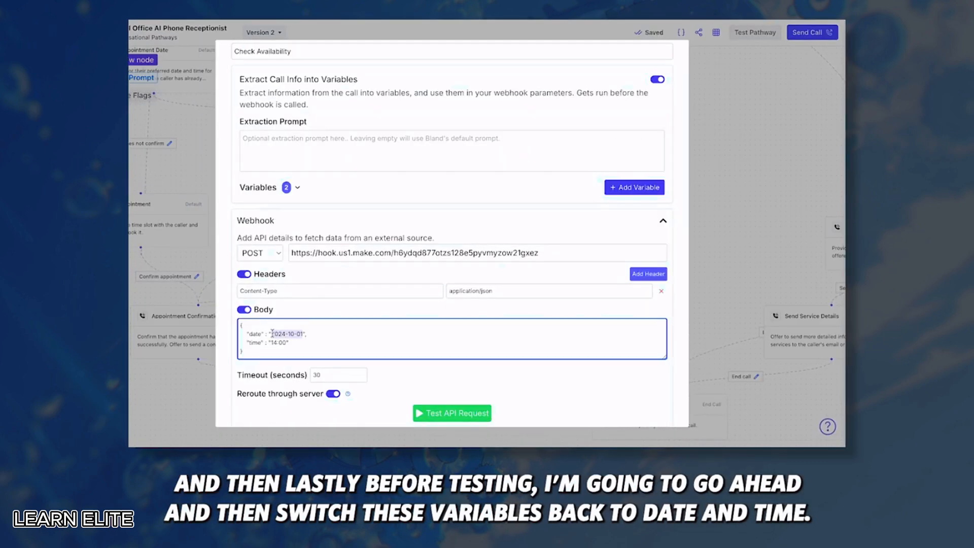
key(BackSpace)
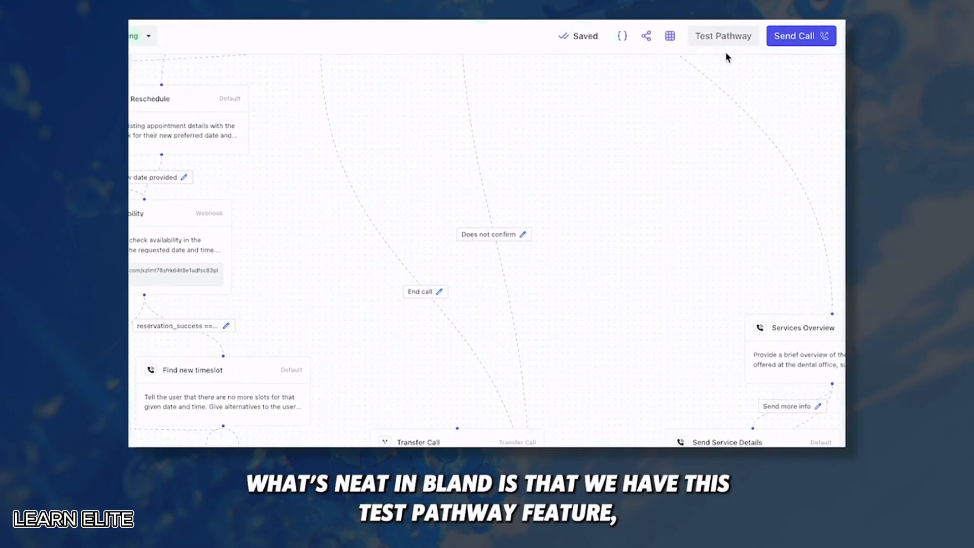
Launch a pathway test chat starting from the Start node
click(724, 38)
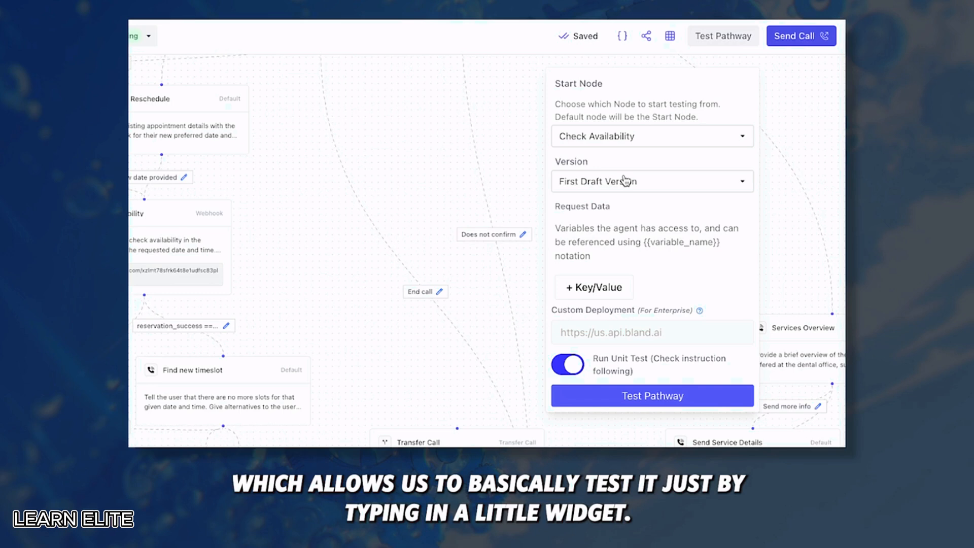
click(601, 137)
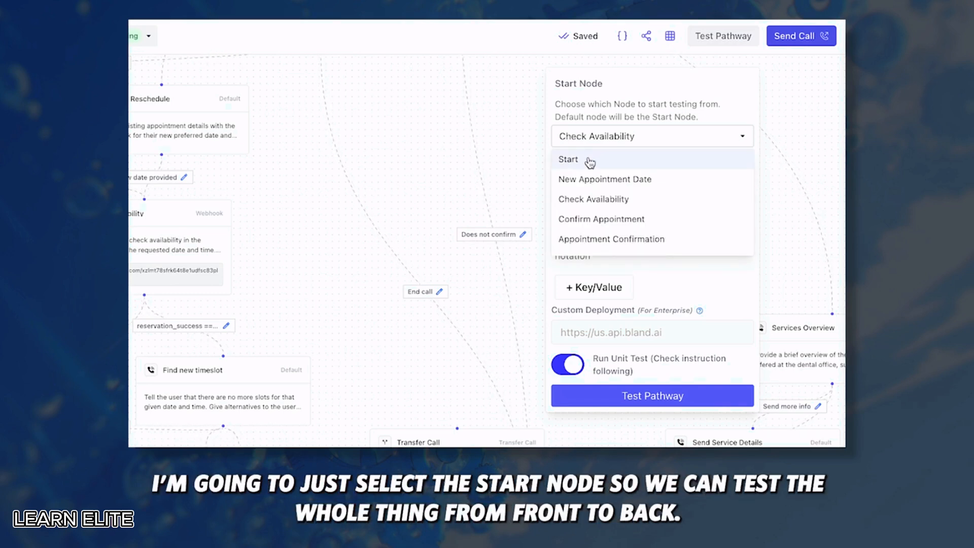
click(590, 161)
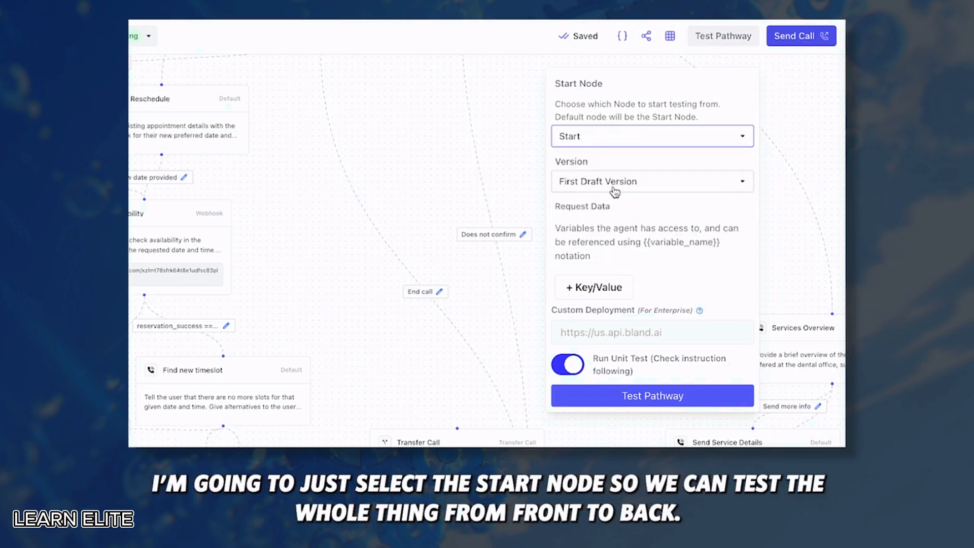
click(601, 401)
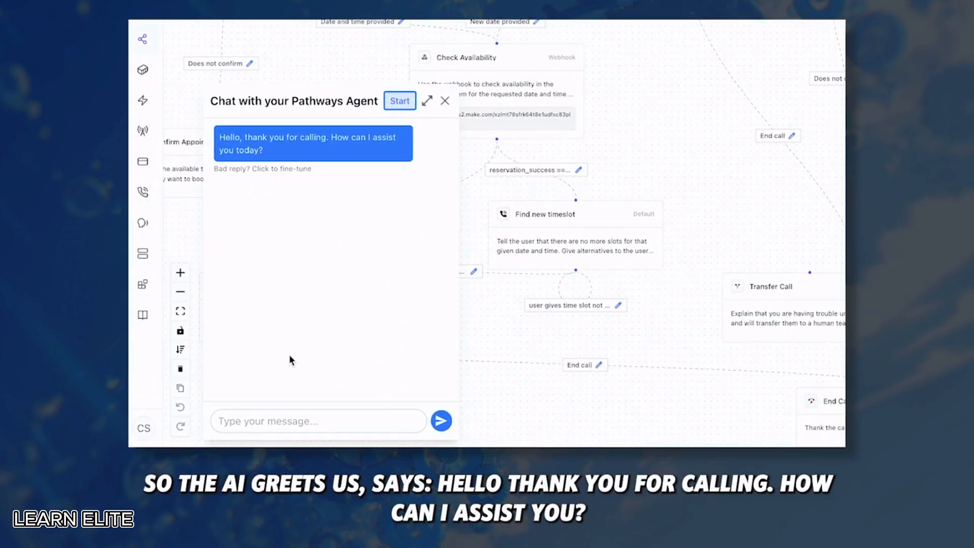
Tell the test agent 'looking for an appointment', then request 'october 1st 2pm'
click(278, 421)
text(looking fo)
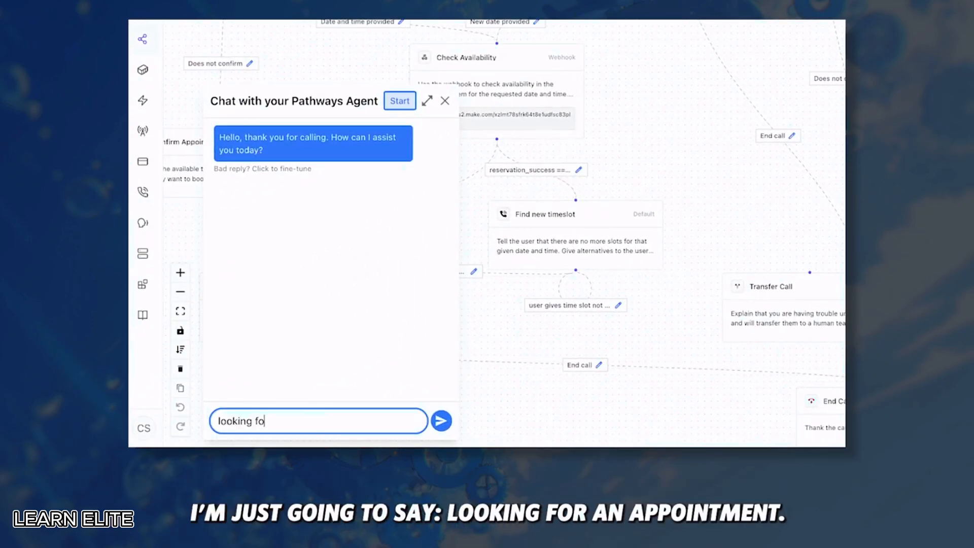
text(r an appointment)
key(Return)
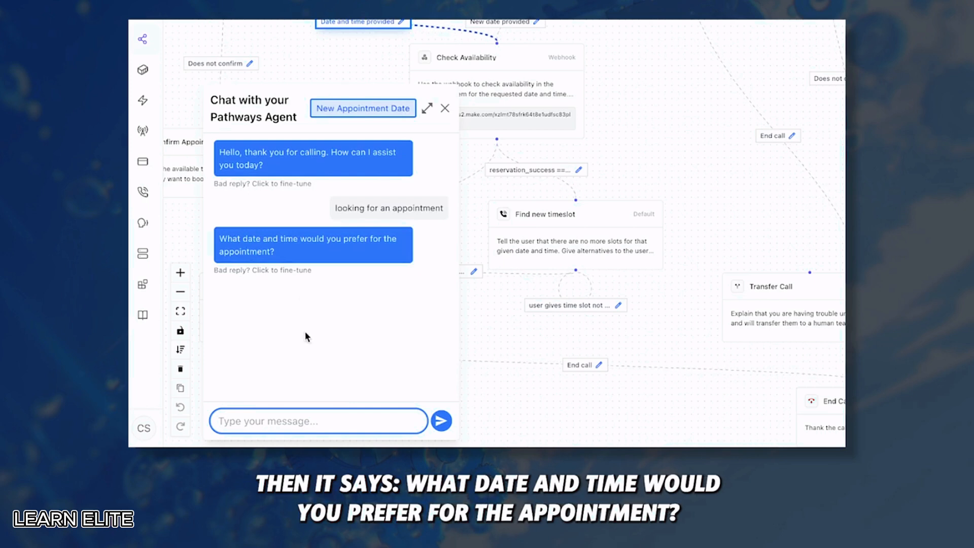
text(octob)
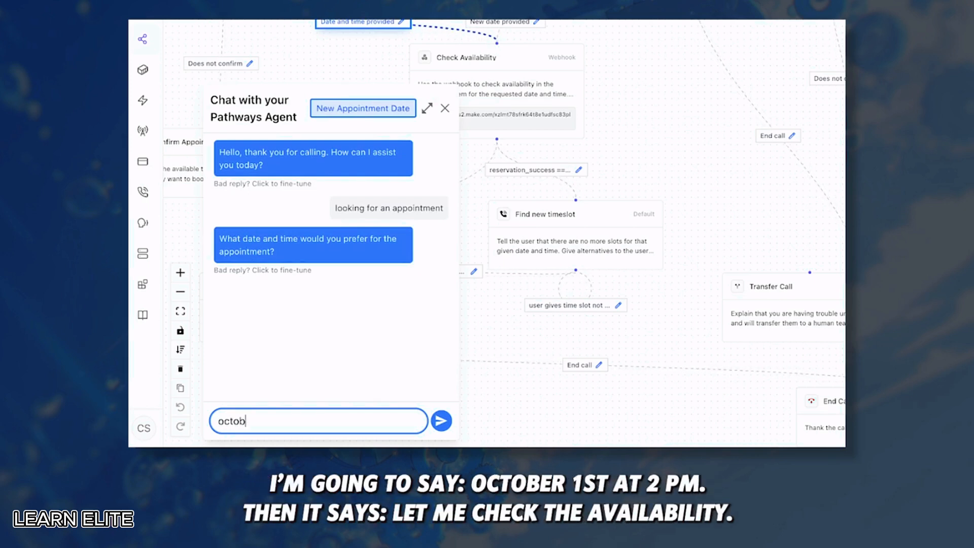
text(er 1st 2pm)
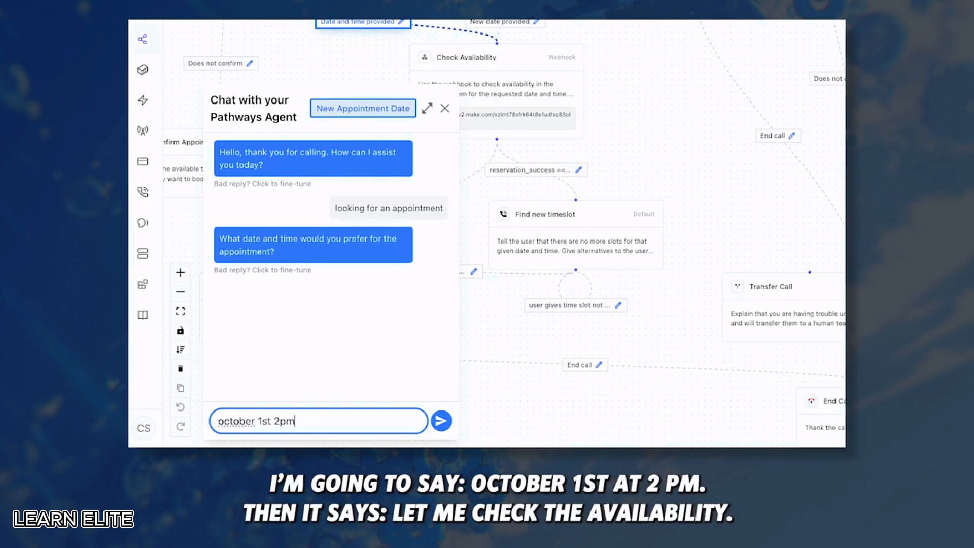
key(Return)
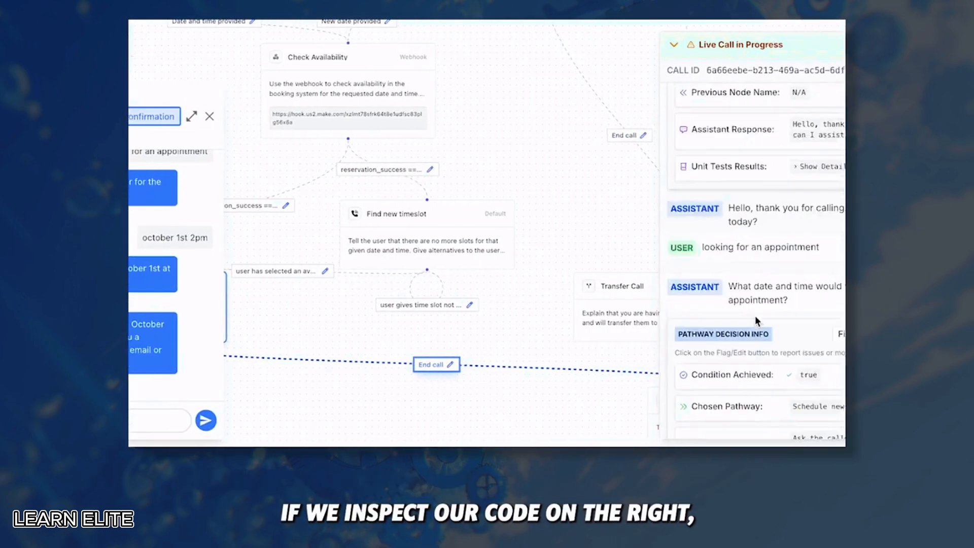
Check the Pathway Info JSON for reservation success true and the available slots
scroll(637, 316, down, 10)
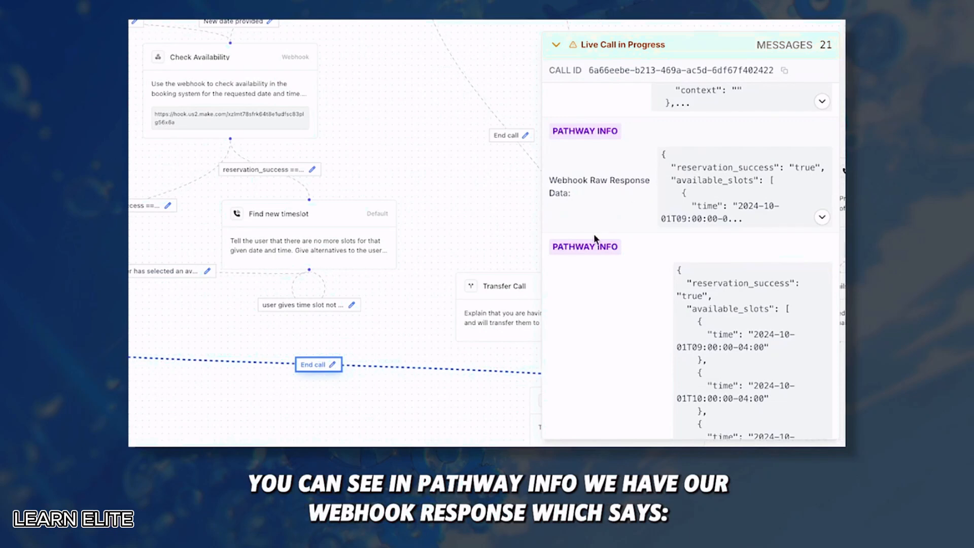
scroll(635, 303, down, 3)
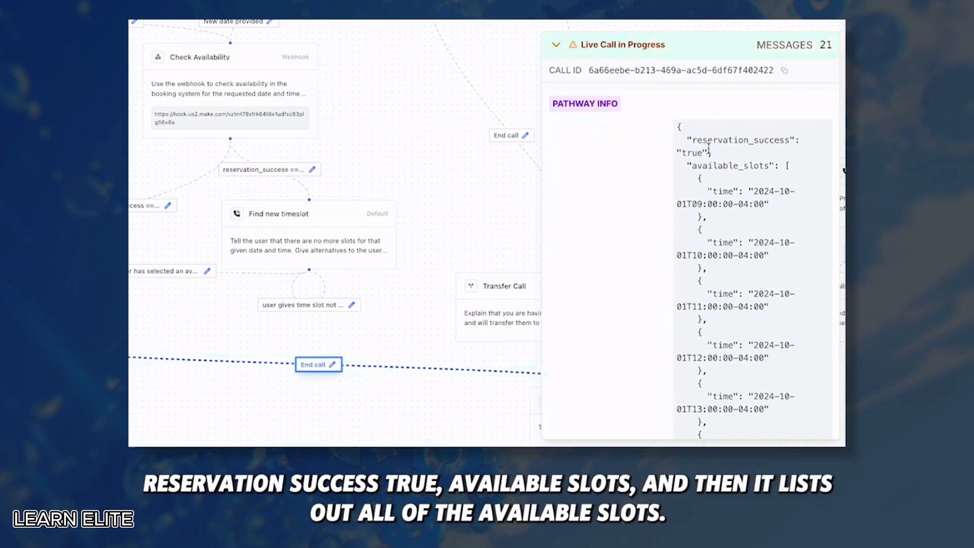
scroll(732, 311, down, 1)
scroll(732, 310, down, 10)
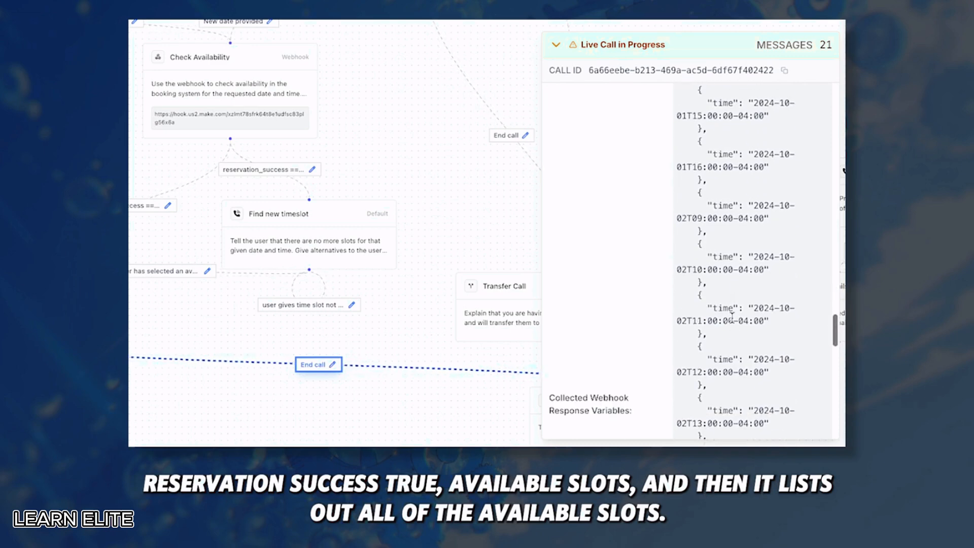
scroll(732, 323, down, 1)
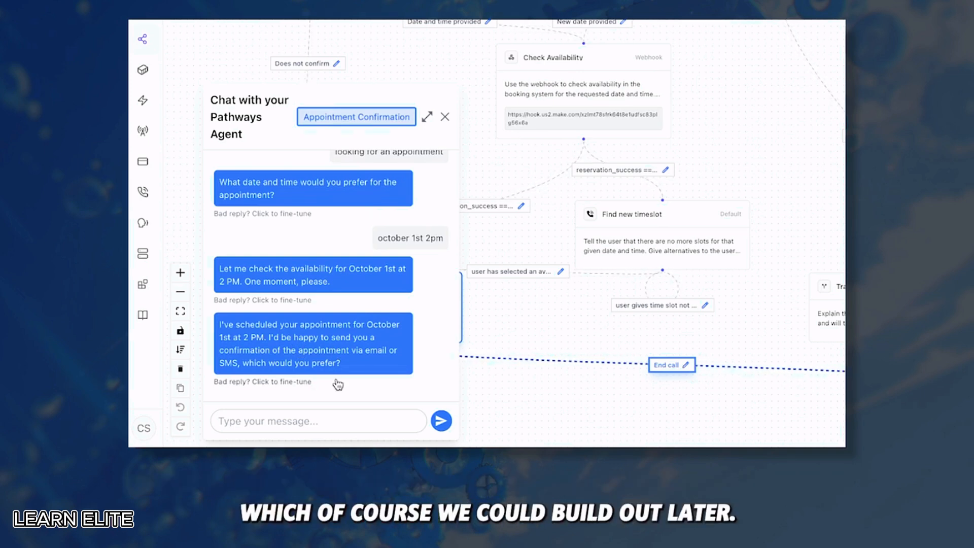
scroll(803, 248, up, 10)
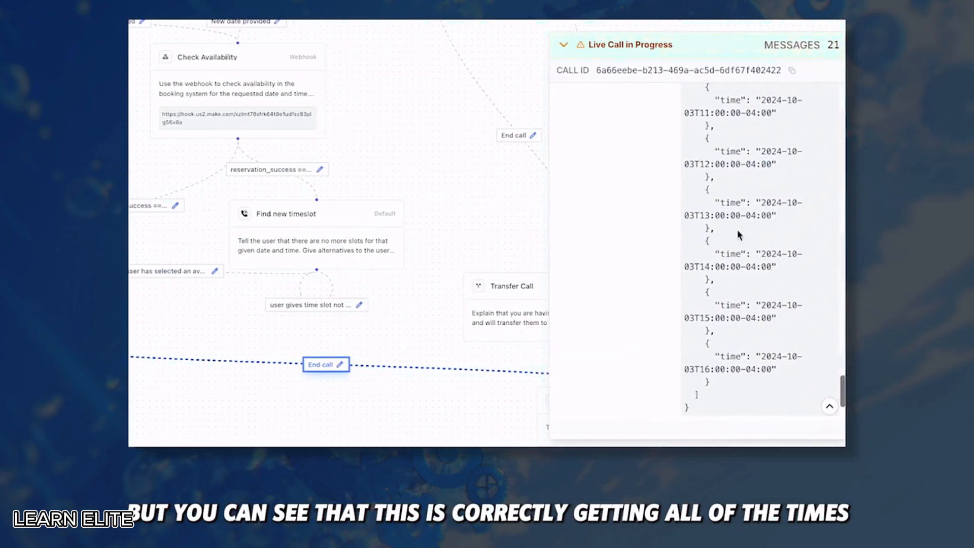
scroll(754, 226, up, 8)
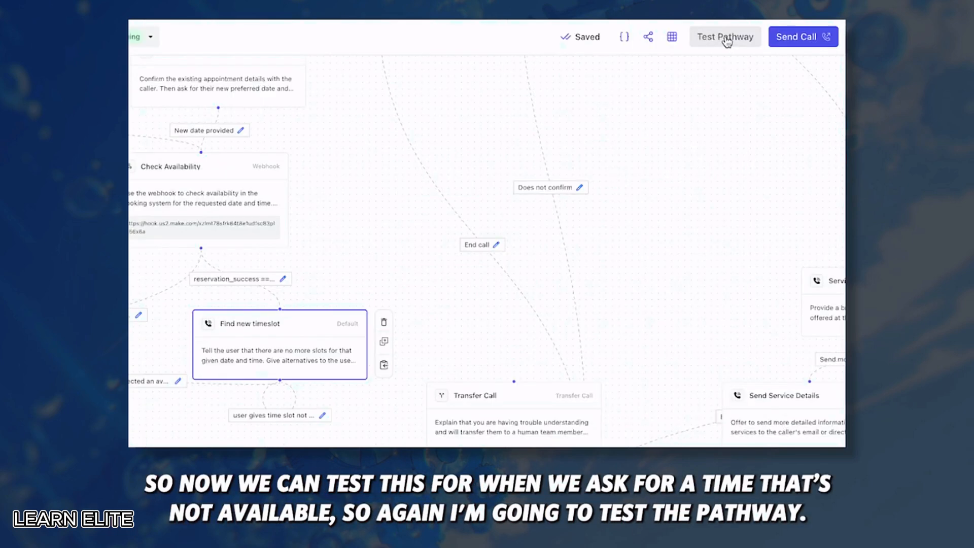
Restart the pathway test chat and send the agent an opening message
click(725, 37)
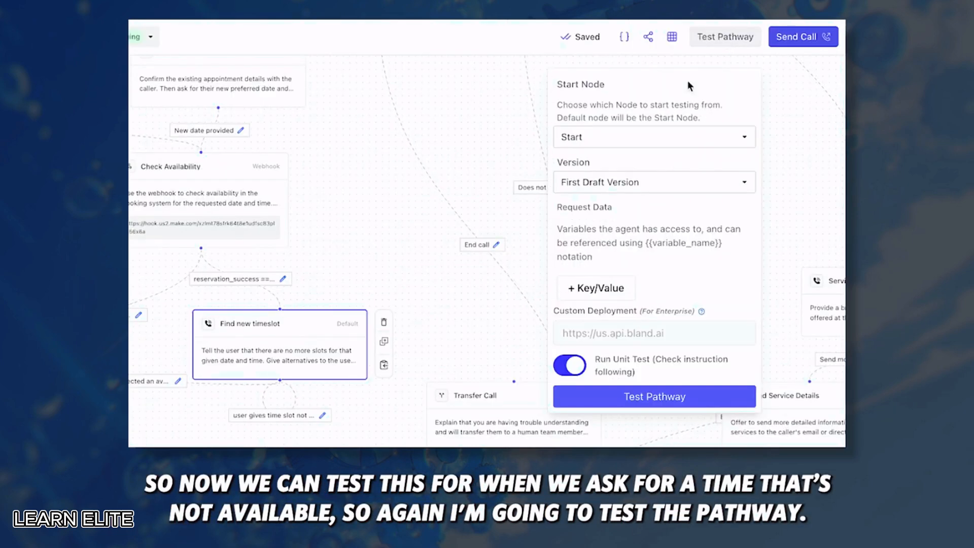
click(619, 396)
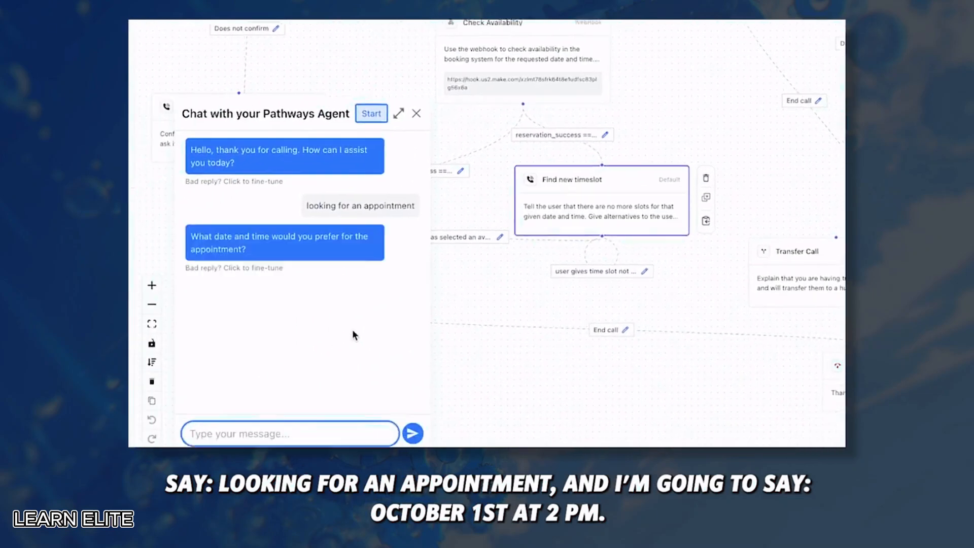
text(october 1st at 2pm)
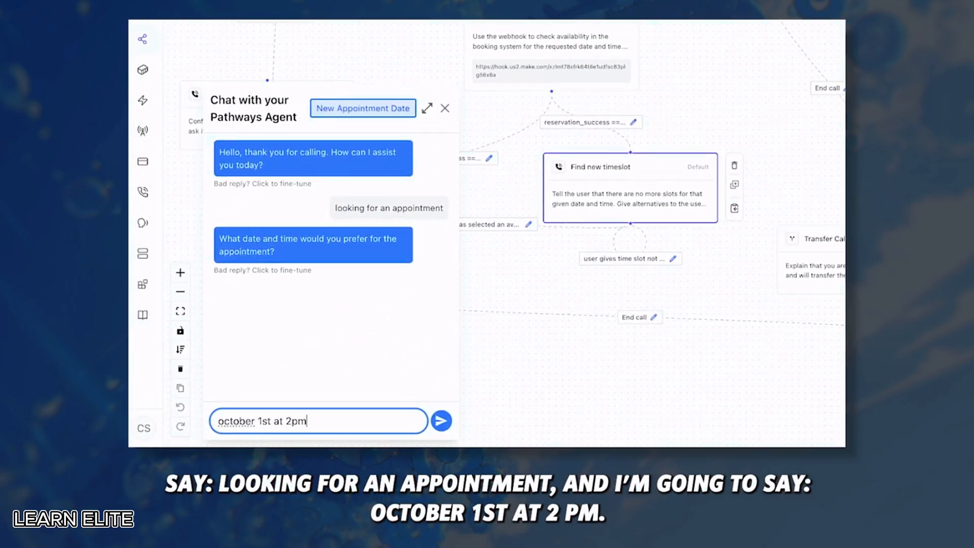
key(Return)
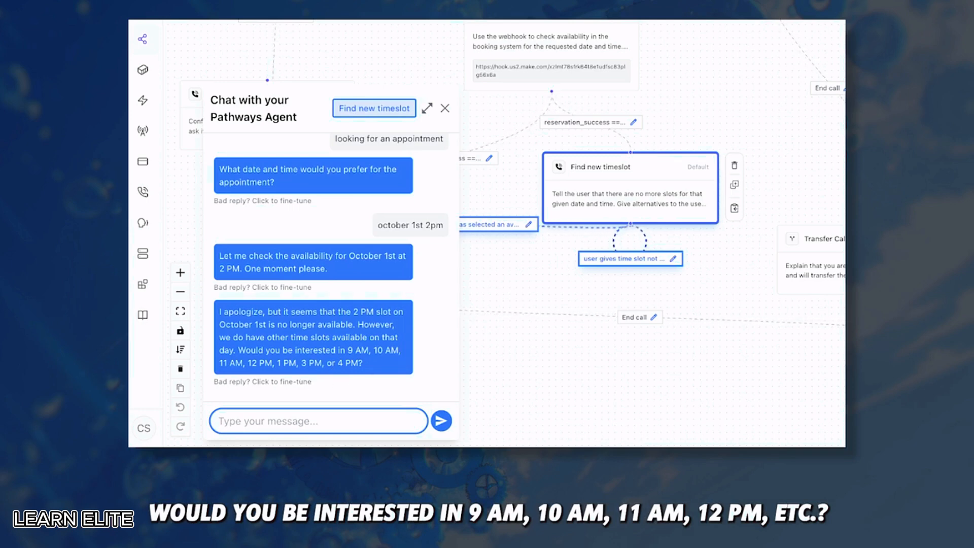
Expand and review the collected webhook response variables in the Live Call panel
scroll(755, 226, up, 3)
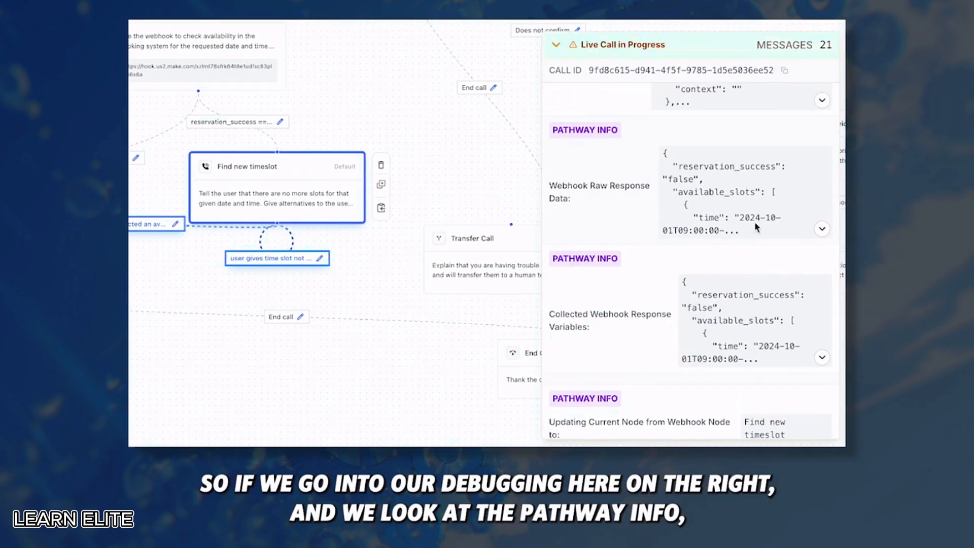
scroll(720, 286, down, 1)
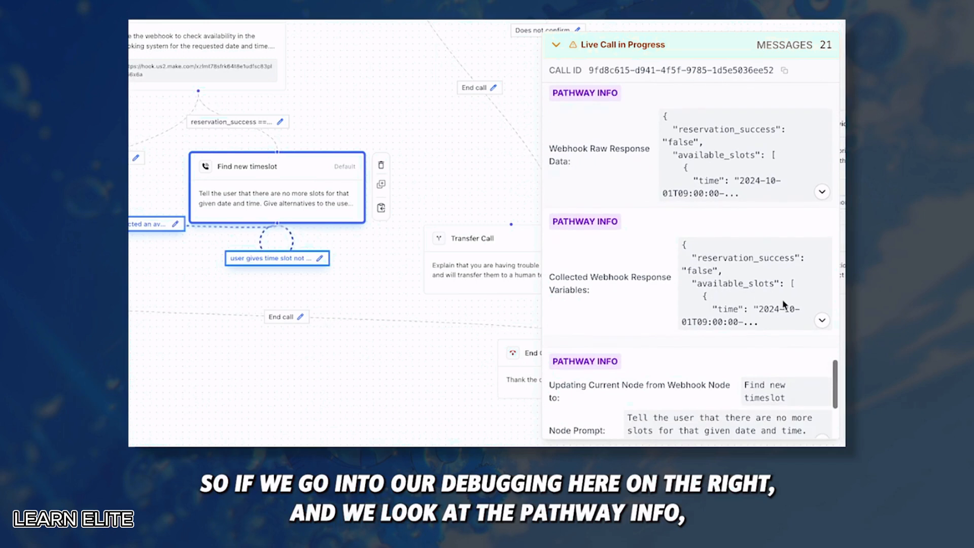
click(821, 319)
scroll(733, 311, down, 1)
scroll(732, 312, down, 1)
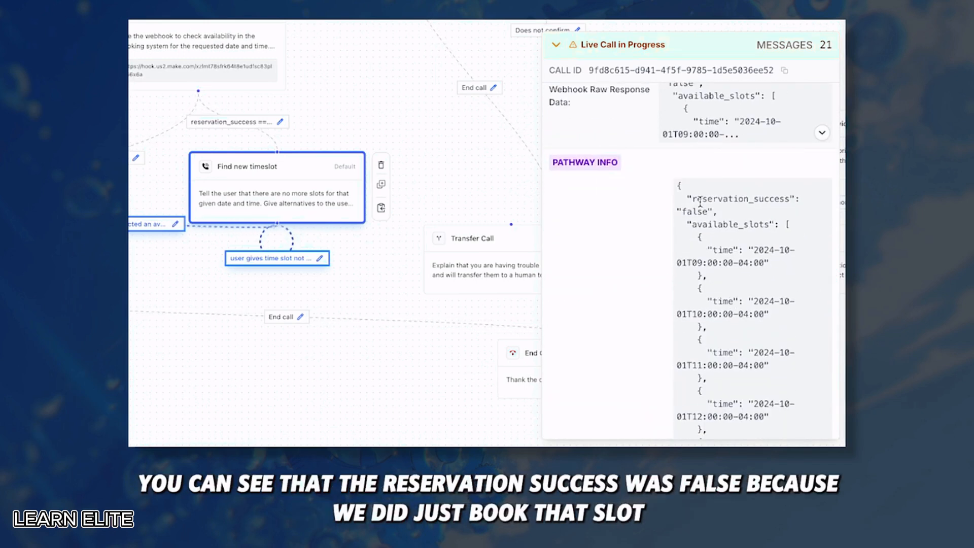
drag(687, 199, 715, 213)
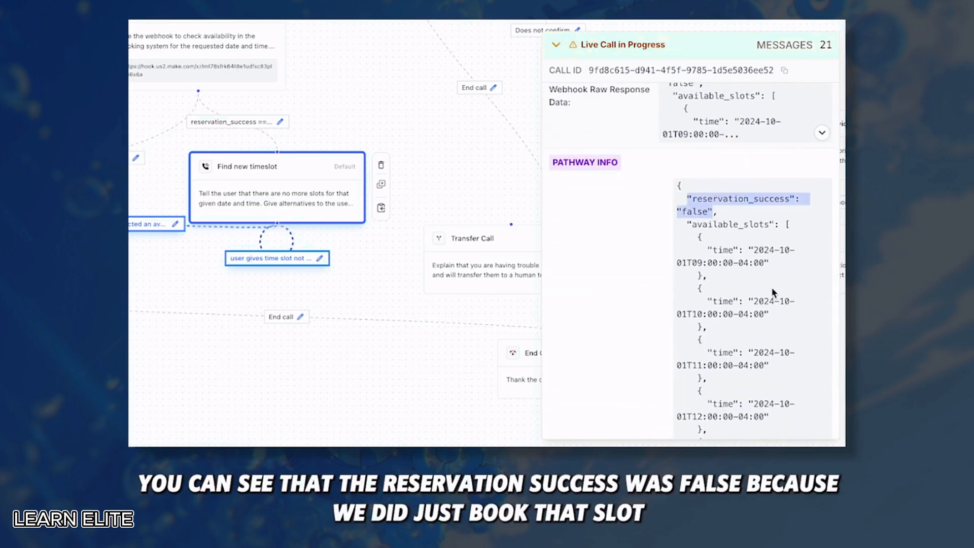
scroll(740, 304, down, 2)
scroll(740, 304, down, 1)
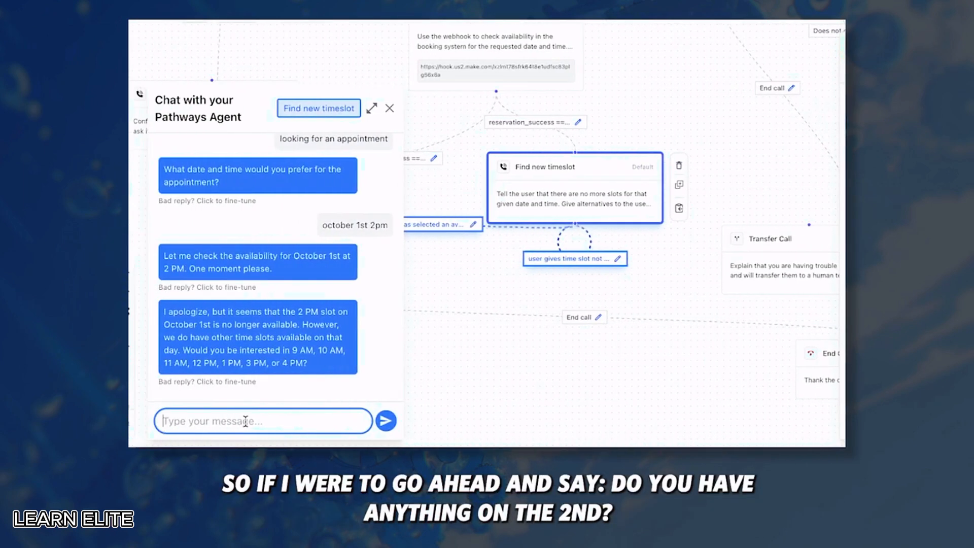
Ask 'do you have anything on the 2nd?', then reply 'okay book me for 10am'
text(do you have anything on the)
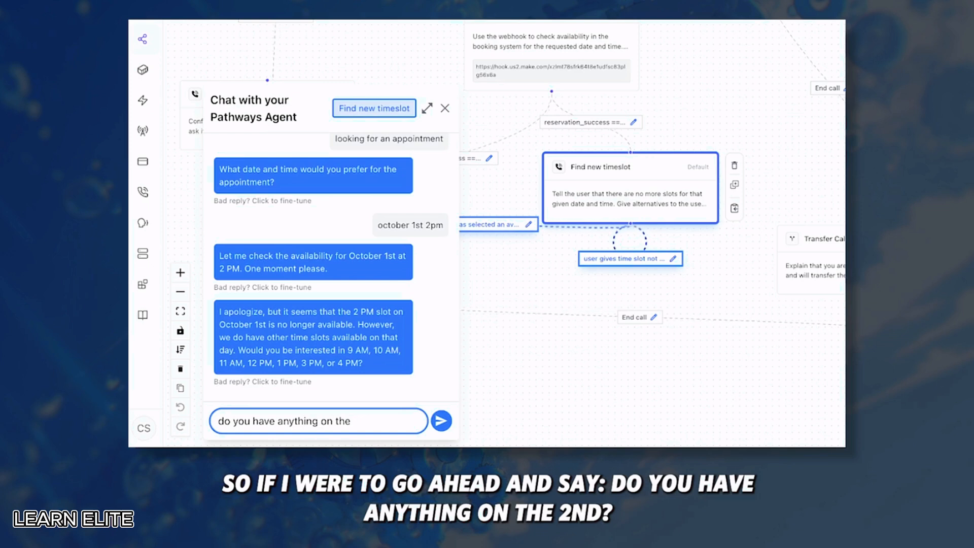
text( 2nd?)
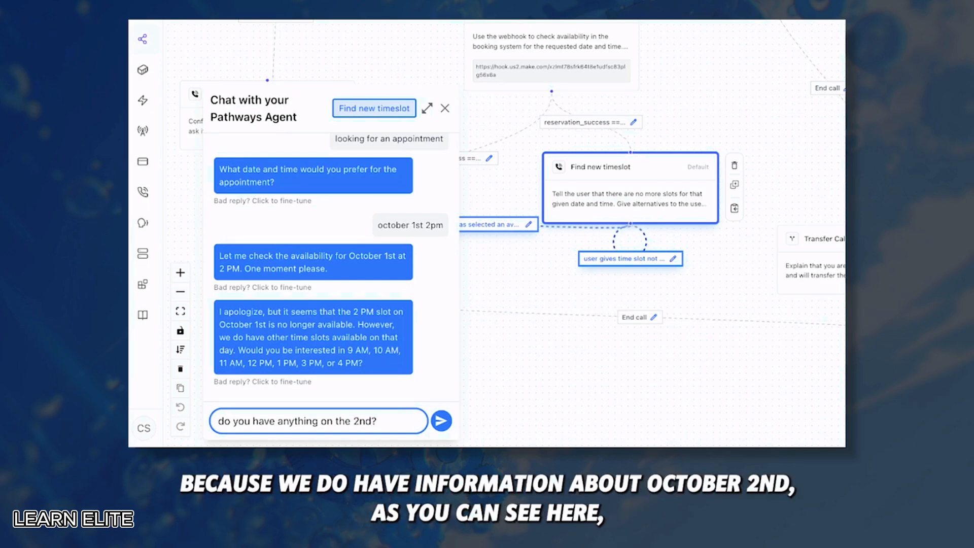
key(super+Tab)
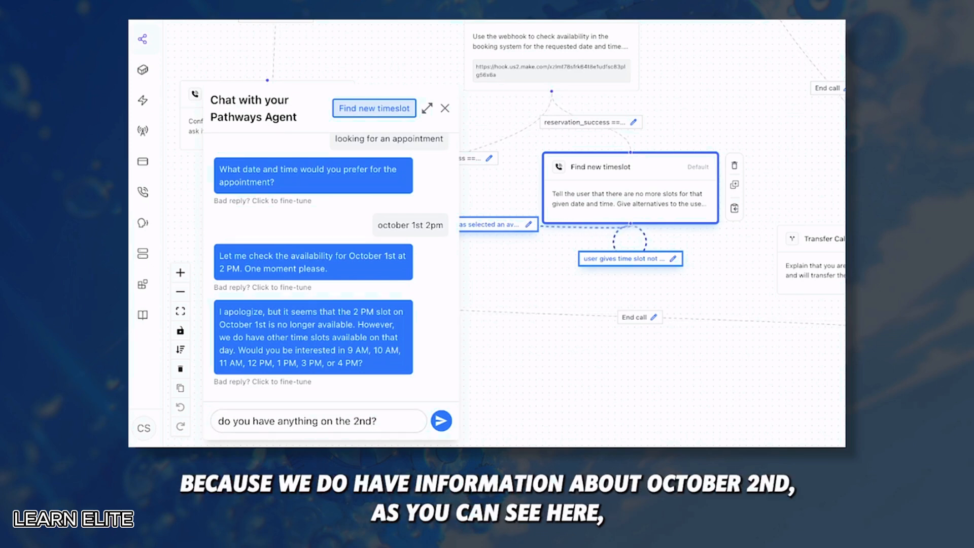
click(441, 420)
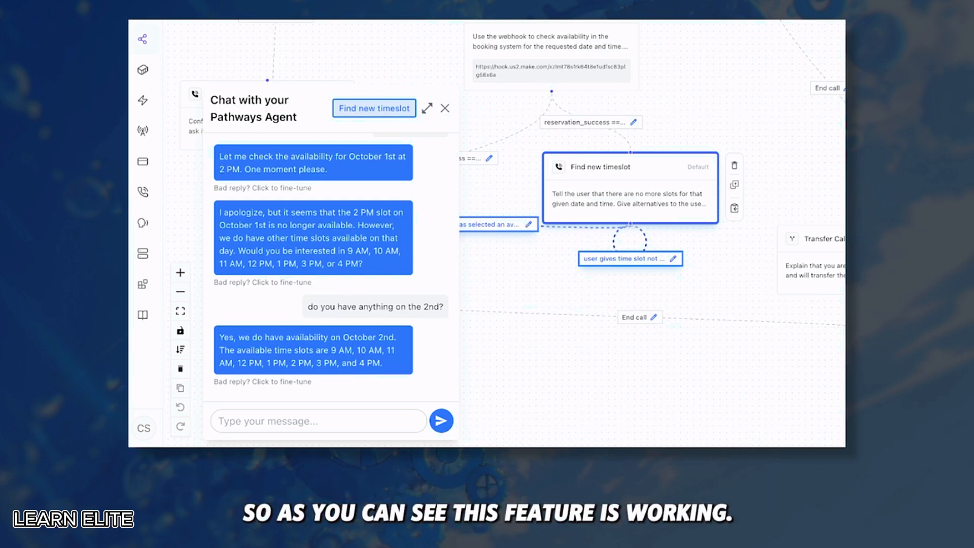
click(300, 422)
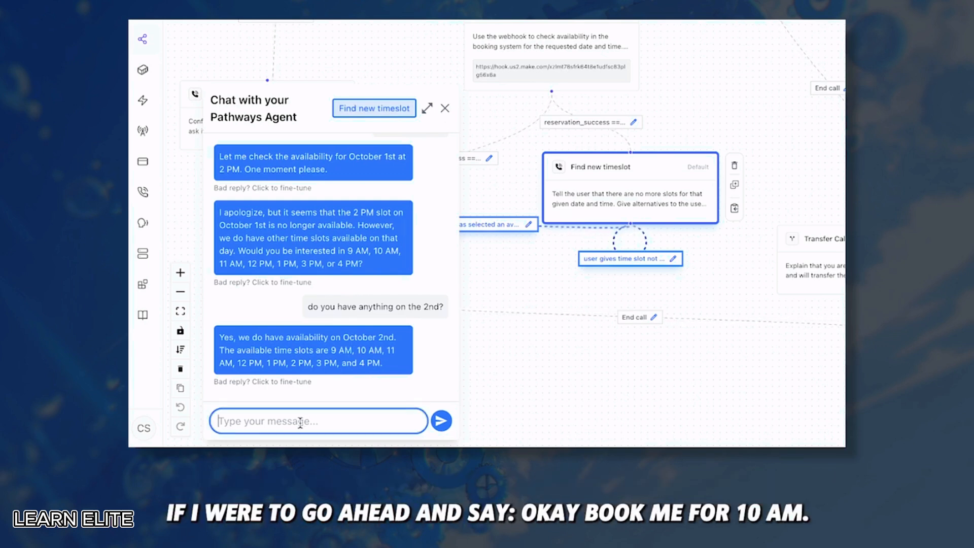
text(okay boo)
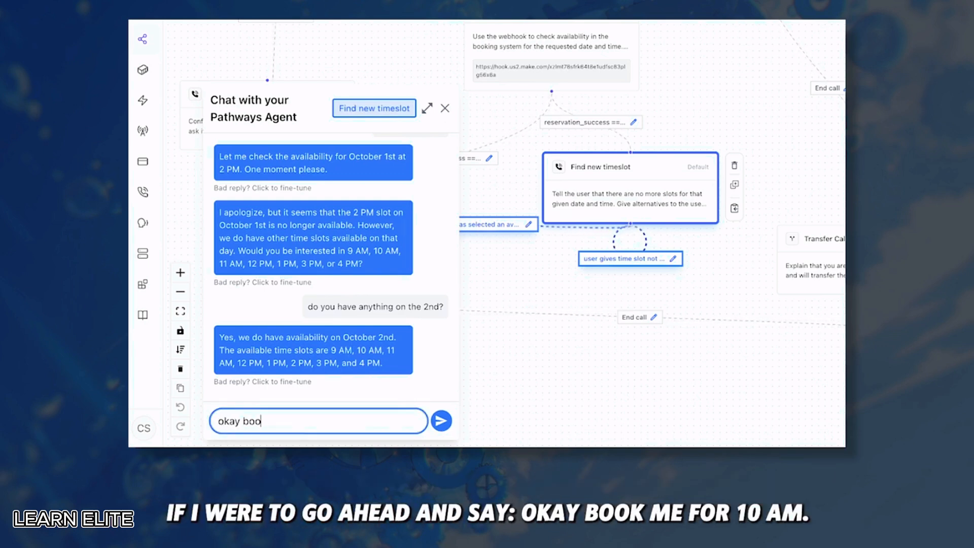
text(k me for 10am)
key(Return)
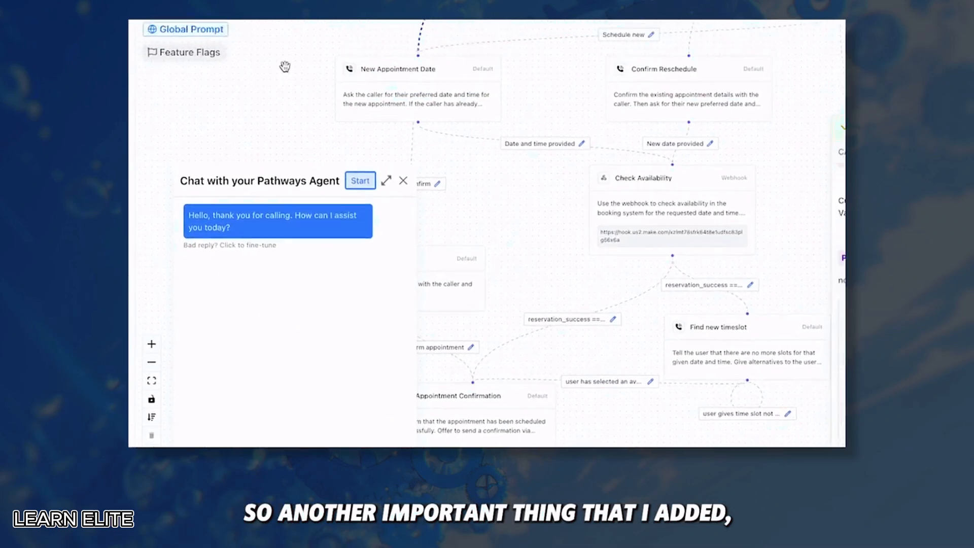
Save the global prompt's '{{now_utc}} - 4 hours' EST line and check now_utc's live time
click(198, 65)
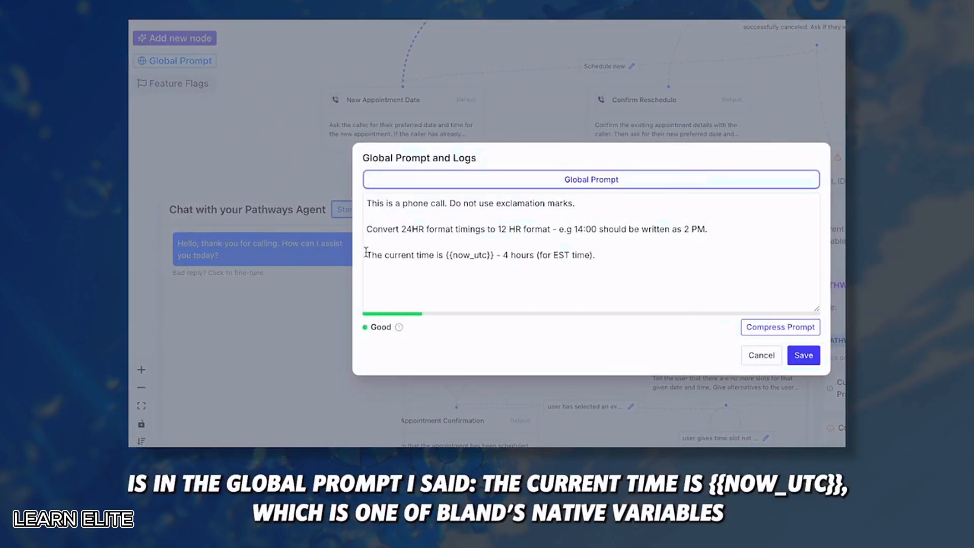
drag(366, 253, 460, 253)
click(476, 258)
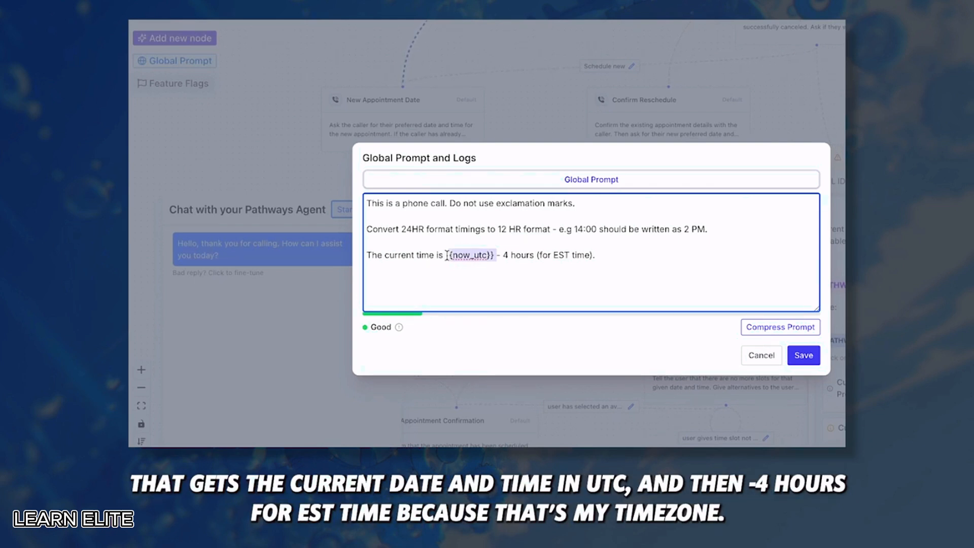
drag(497, 255, 529, 255)
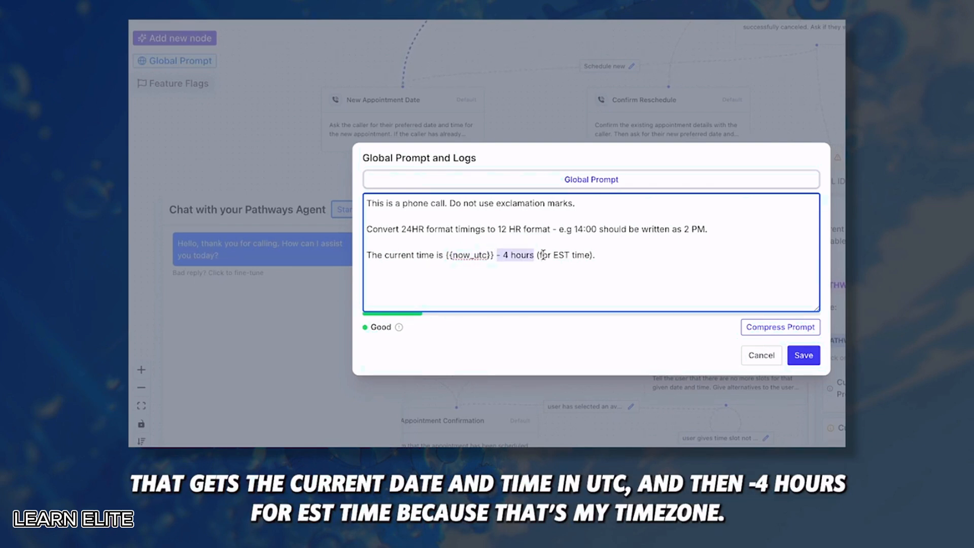
click(790, 353)
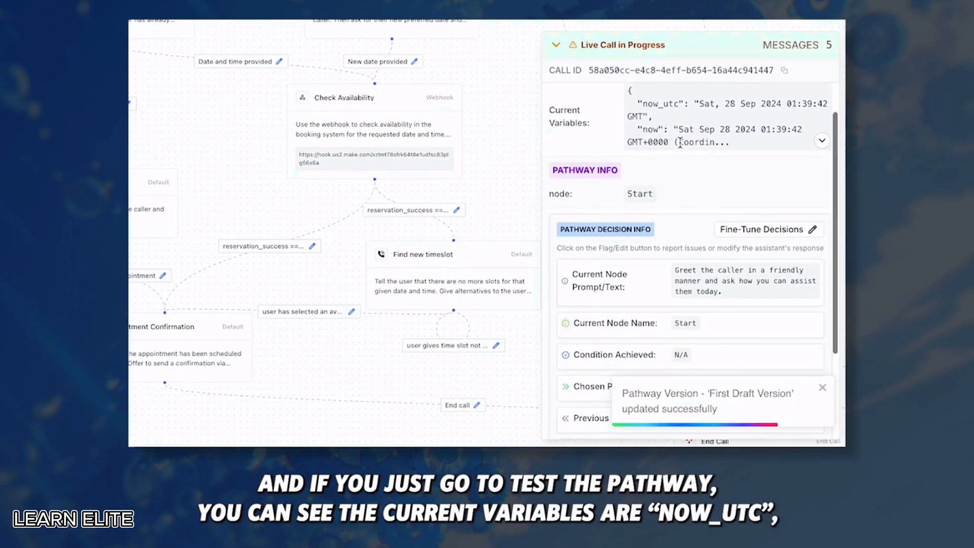
scroll(660, 137, up, 1)
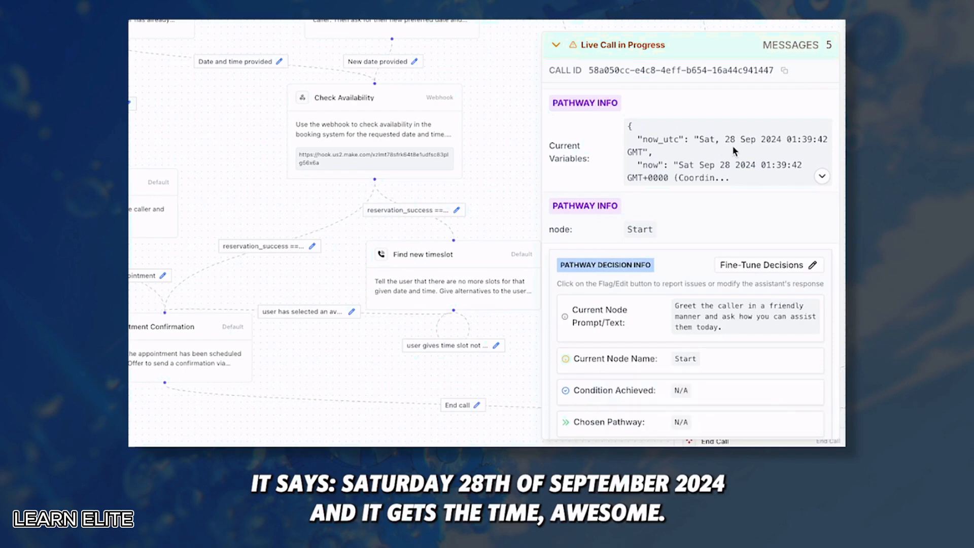
drag(788, 136, 787, 149)
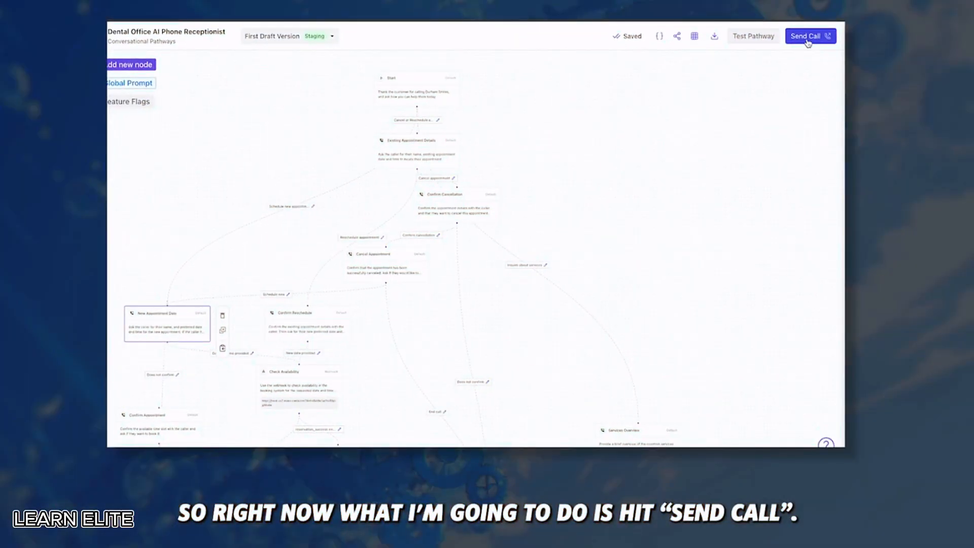
Send a live call to the receptionist agent from the Send Call settings
click(808, 36)
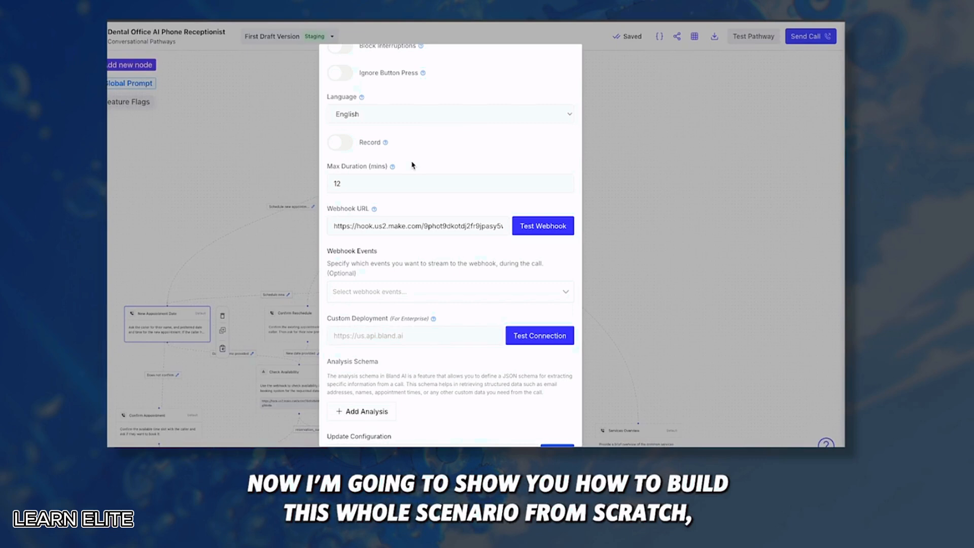
scroll(440, 280, up, 1)
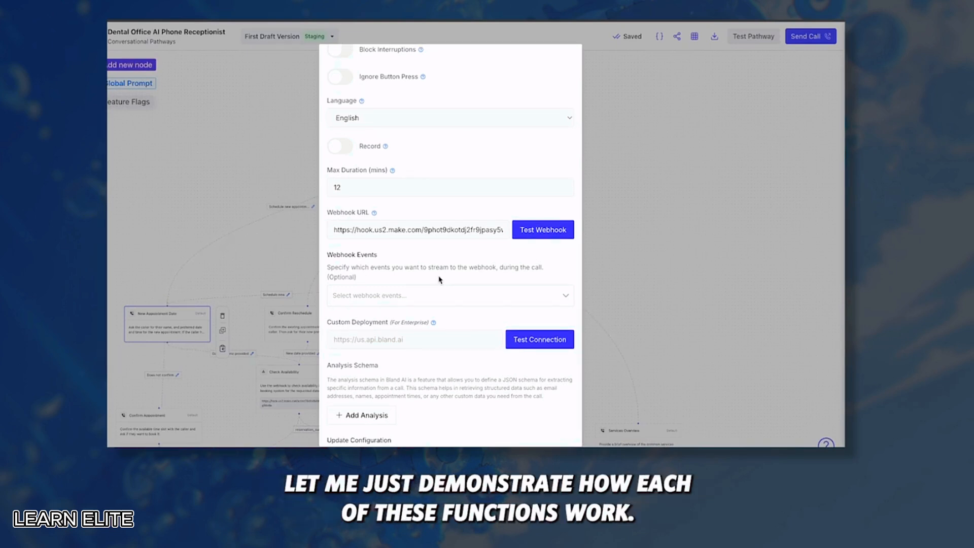
scroll(440, 280, down, 2)
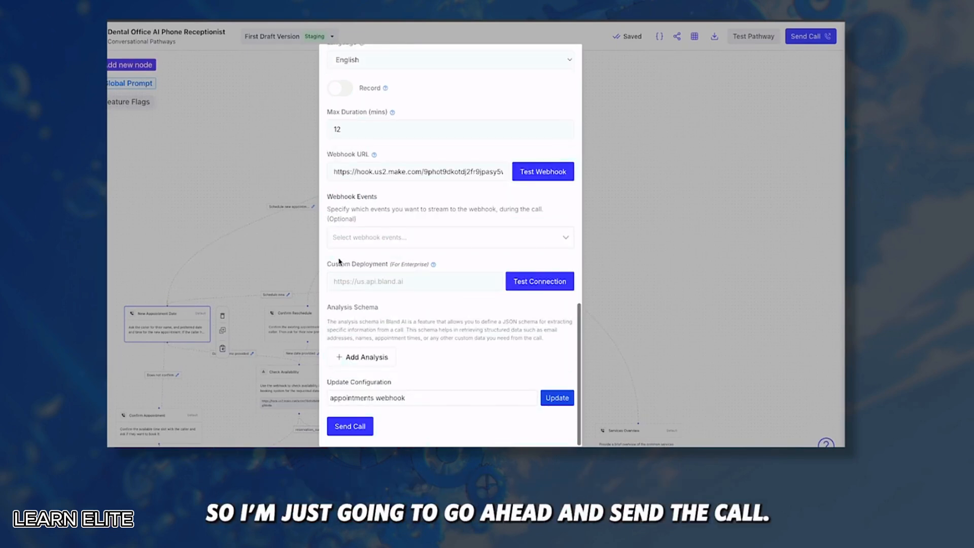
click(364, 427)
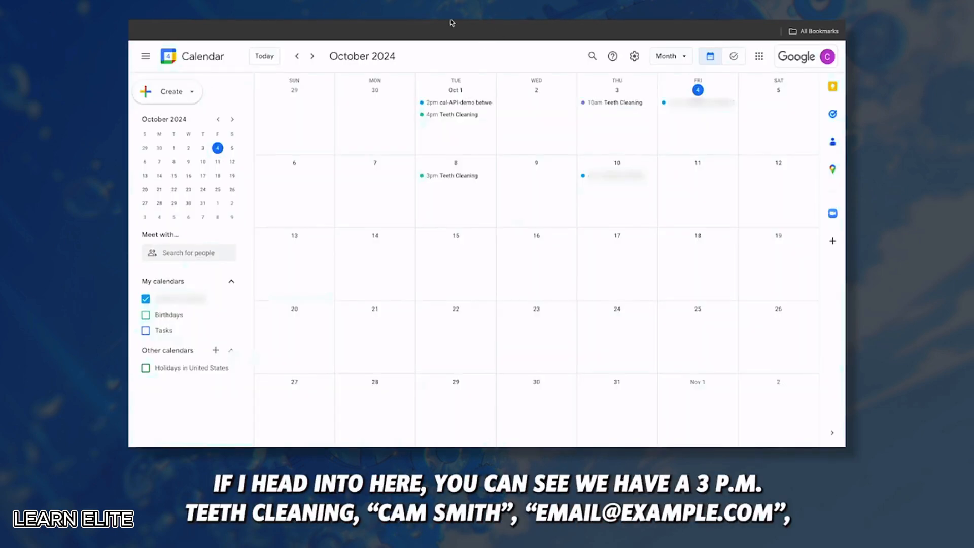
Open the October 8 3pm Teeth Cleaning event and inspect its guest address
click(461, 176)
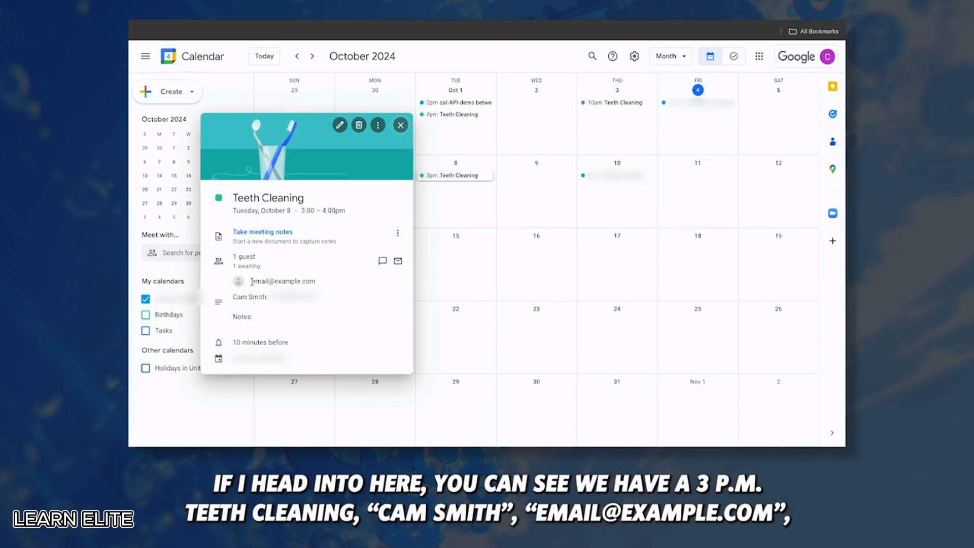
drag(251, 281, 334, 283)
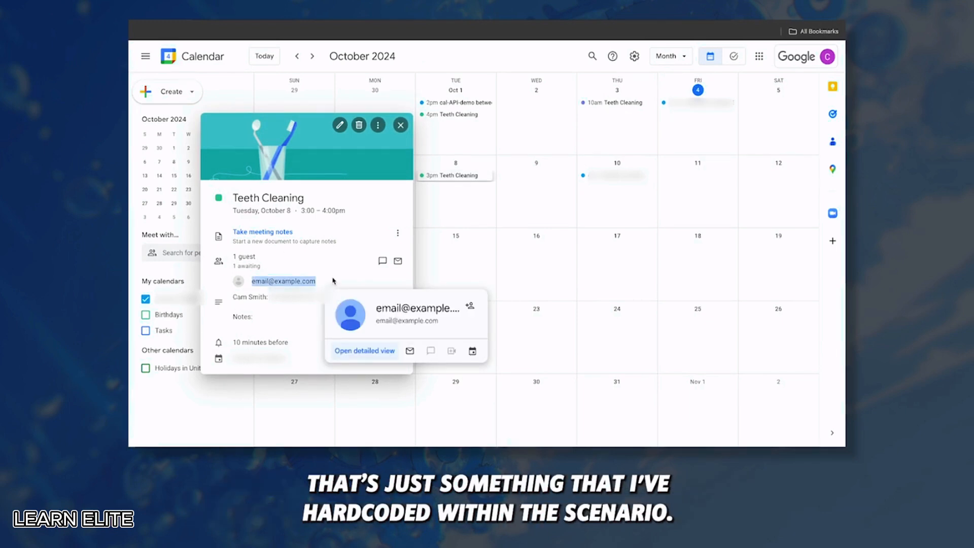
click(333, 285)
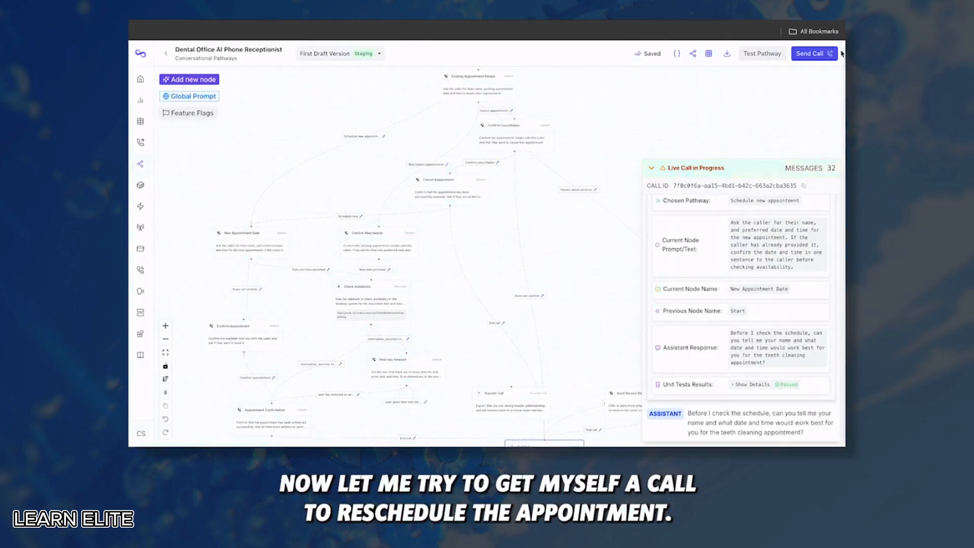
Place a new call to reschedule the Teeth Cleaning, then move to the Make scenario
click(835, 54)
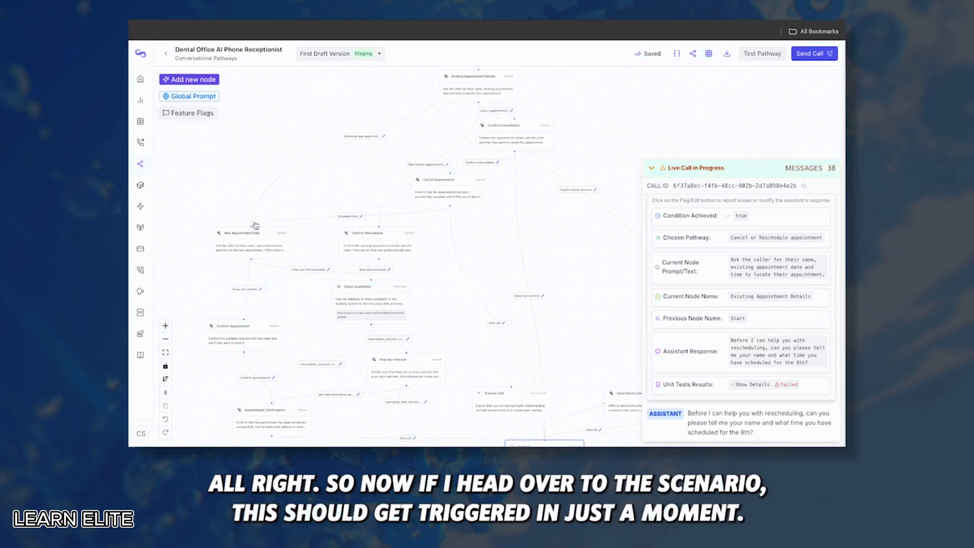
click(246, 23)
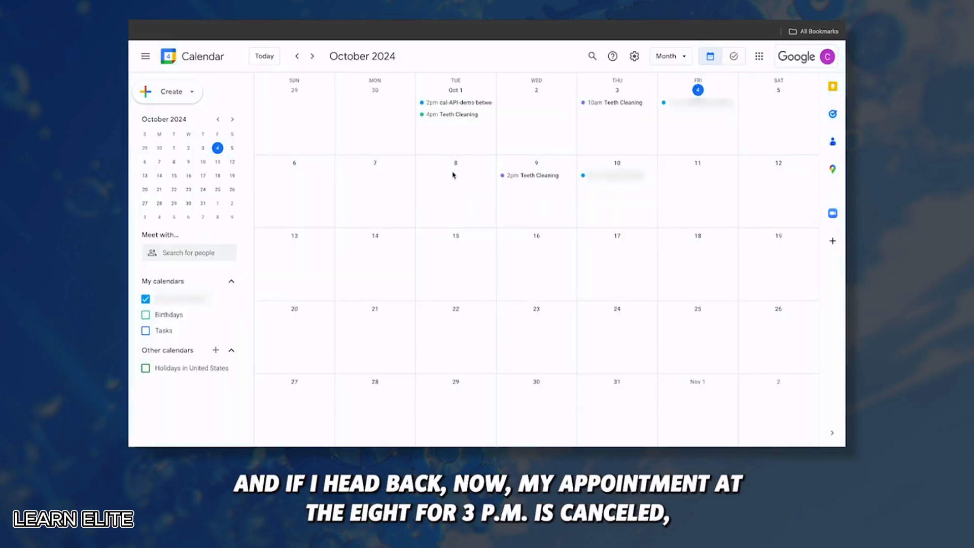
Confirm the Teeth Cleaning event shows October 9, 2–3pm, then close its details
click(534, 178)
drag(387, 203, 312, 203)
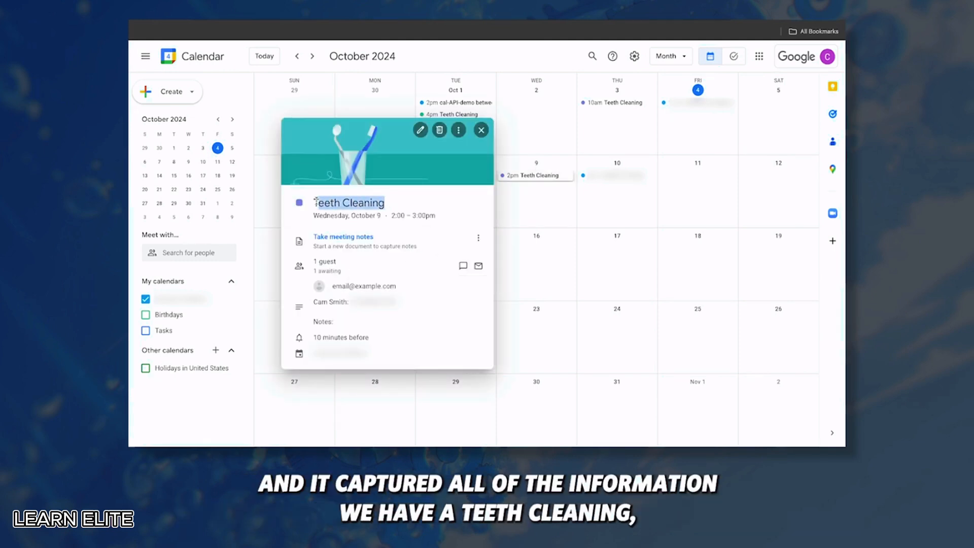
click(483, 131)
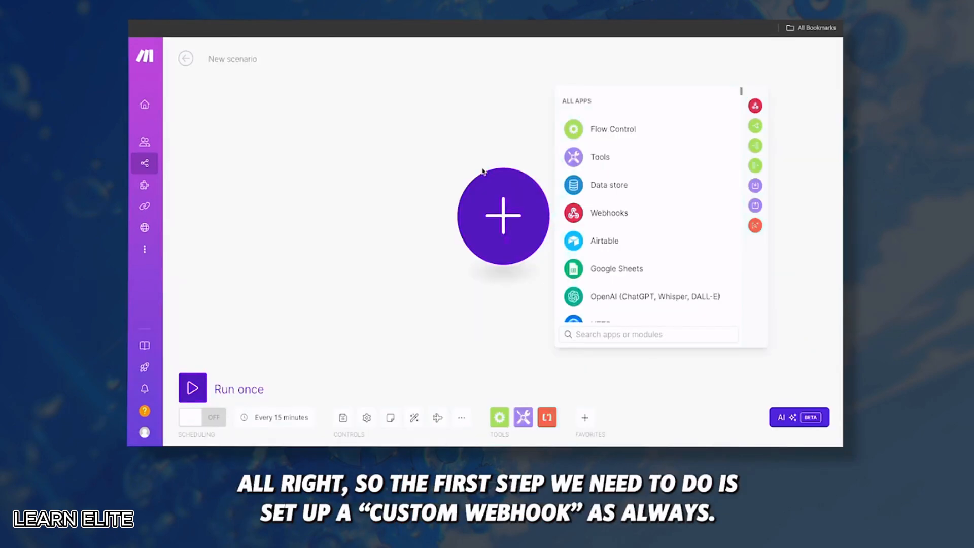
Create a custom webhook trigger named 'lessons-dental-demo (beta)'
click(617, 212)
click(620, 210)
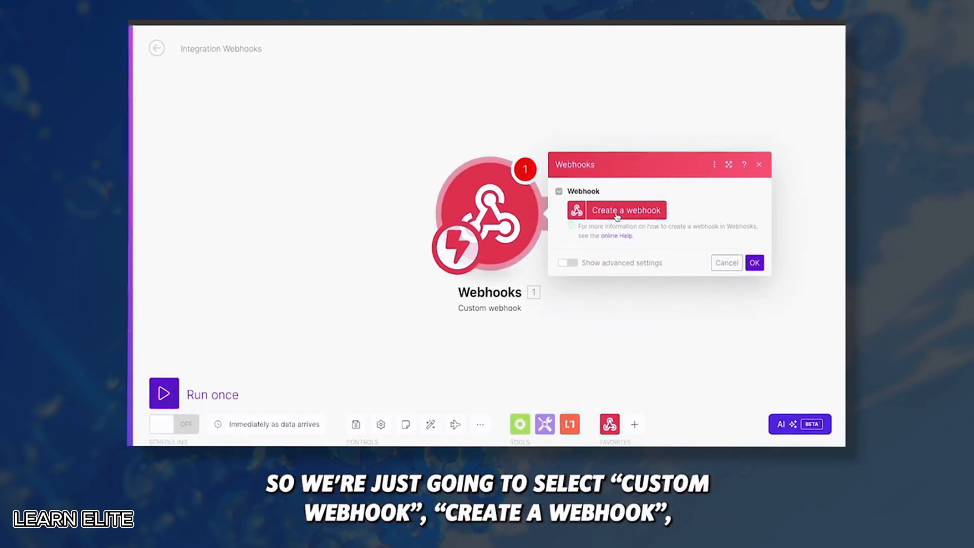
click(617, 213)
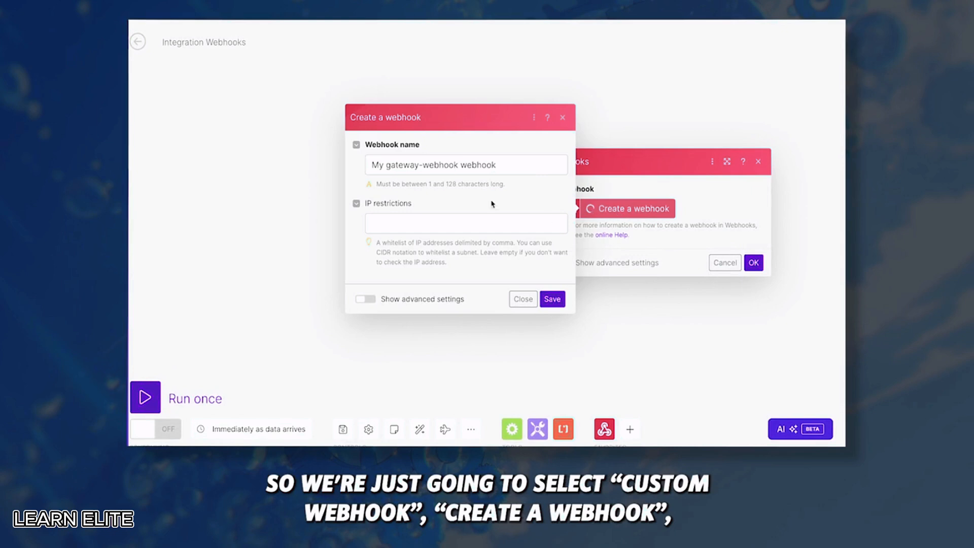
key(BackSpace)
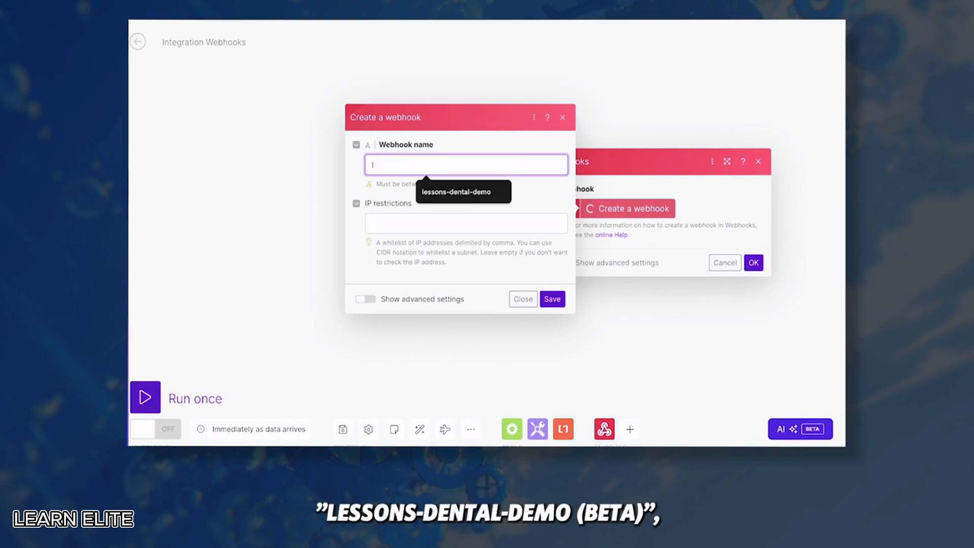
click(446, 195)
text((beta))
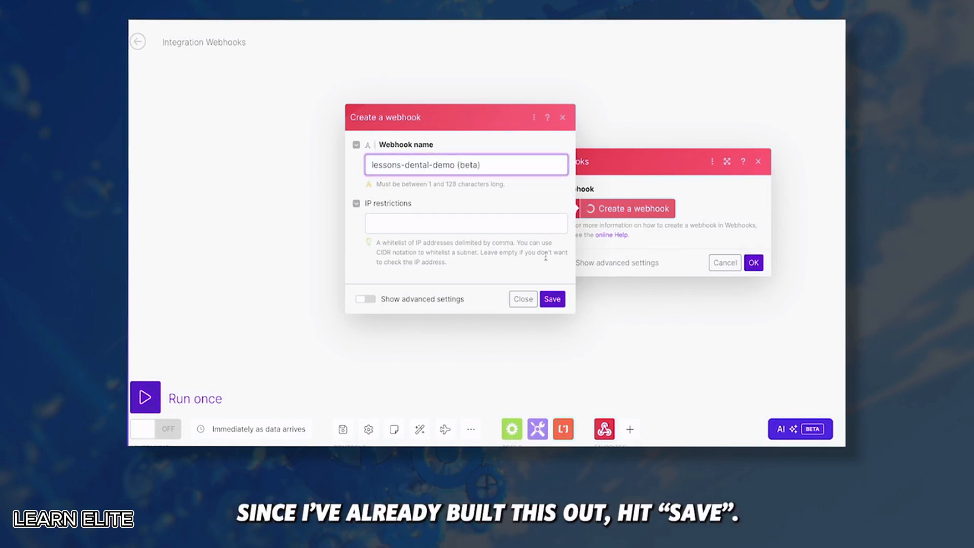
click(553, 299)
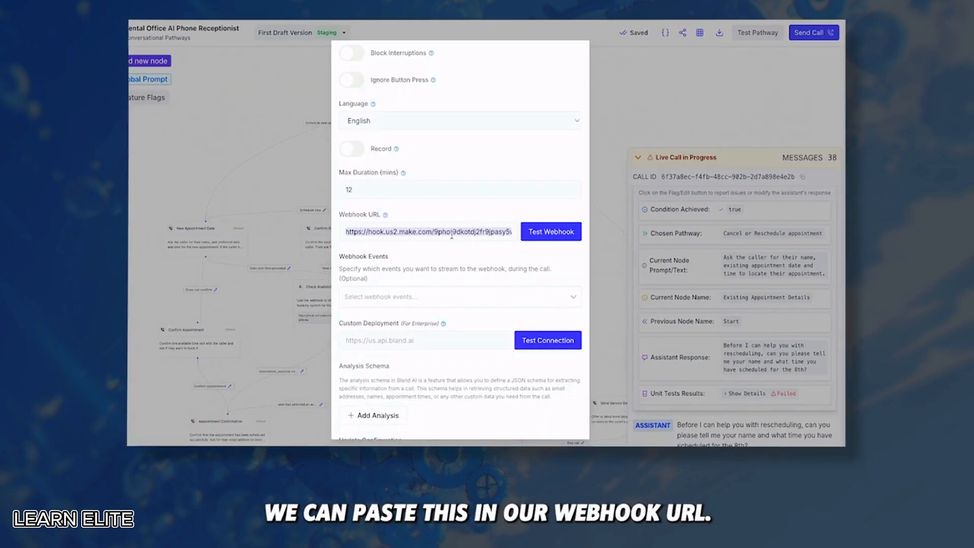
Paste the webhook URL into Bland, run once, and capture the call_id and transcripts payload
scroll(461, 247, down, 1)
click(551, 182)
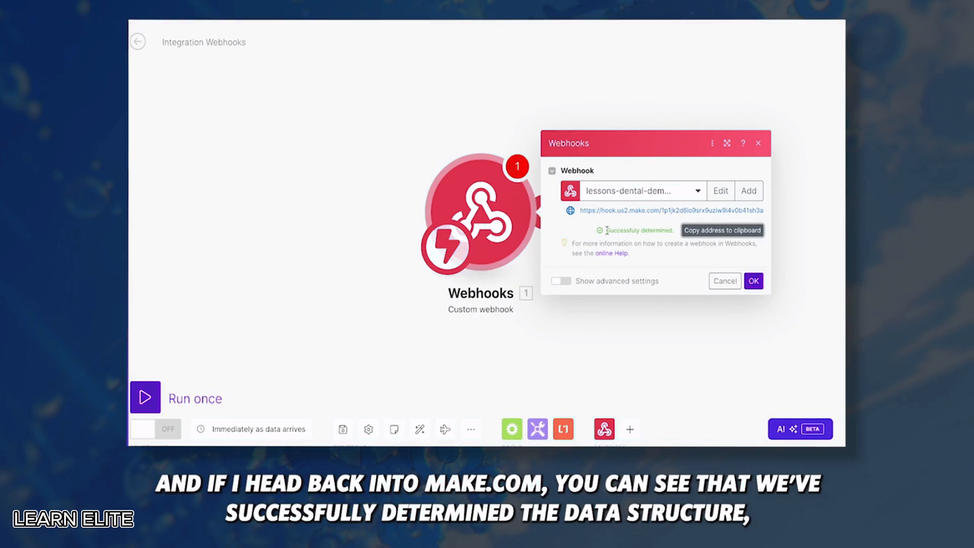
click(754, 281)
click(145, 397)
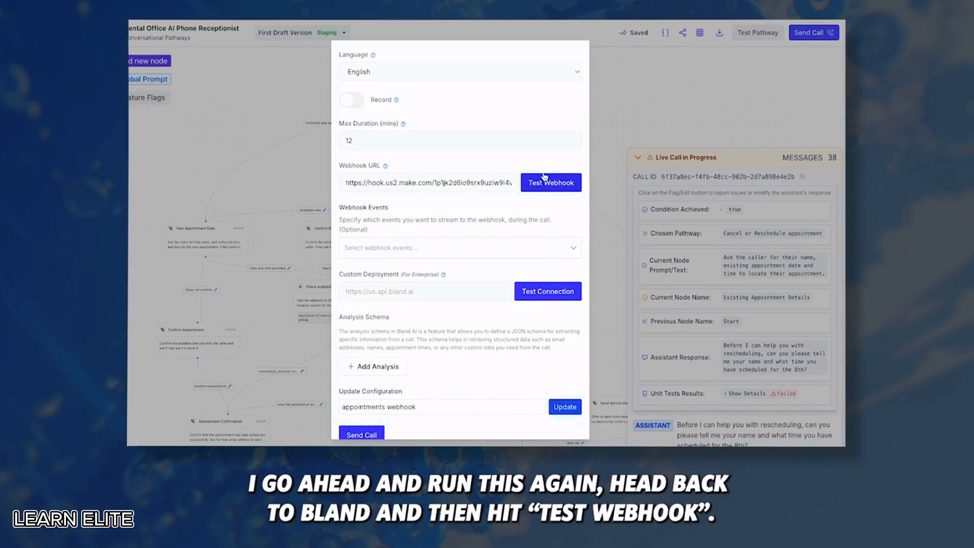
click(544, 176)
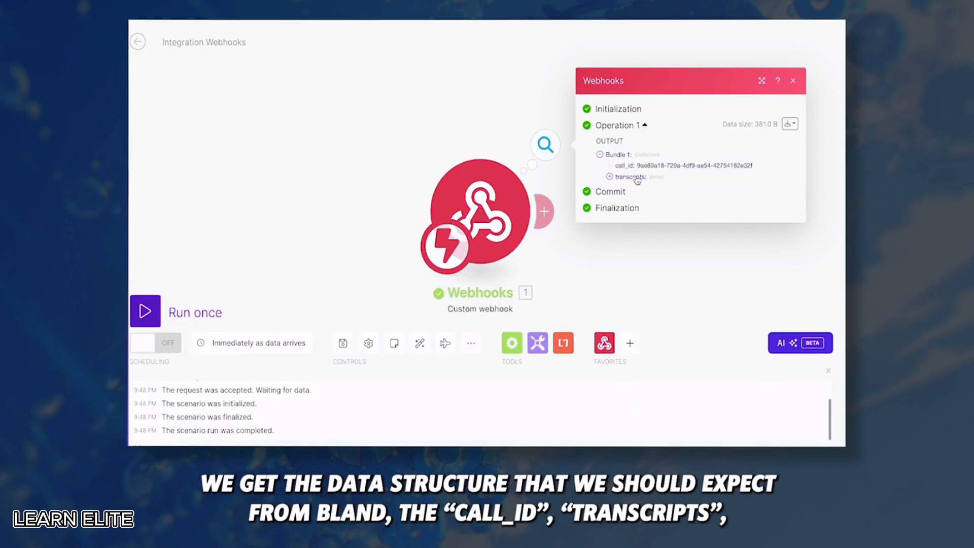
click(638, 177)
click(628, 188)
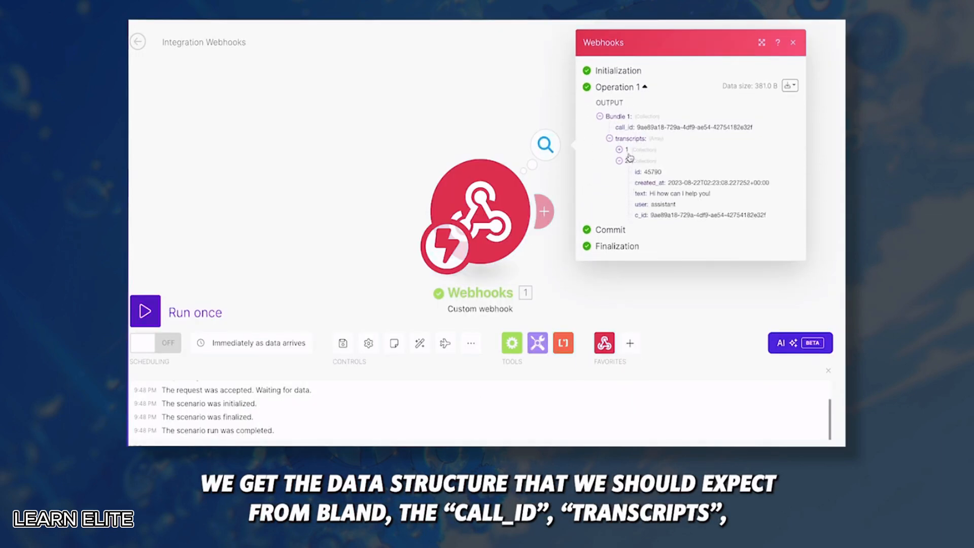
click(627, 144)
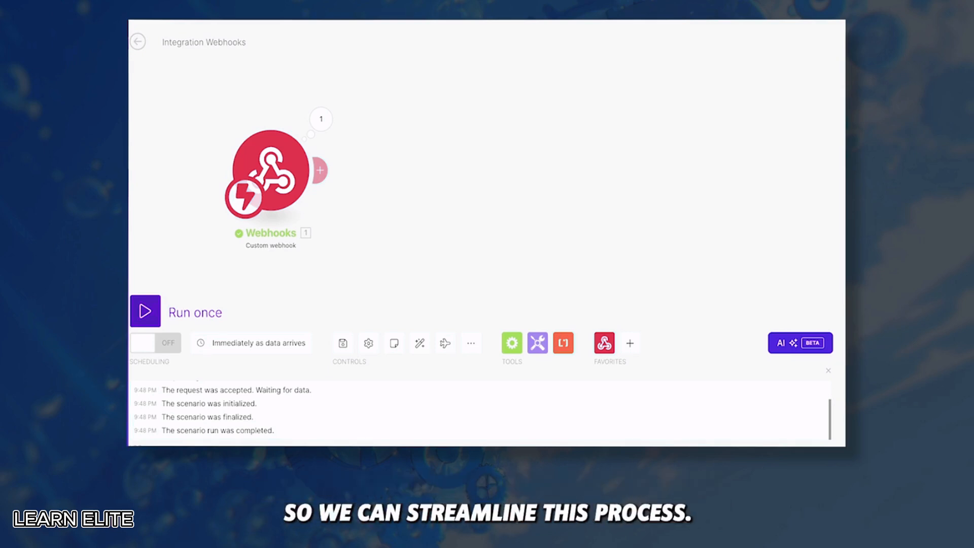
Add an OpenAI Create a Completion module after the webhook using gpt-4o
click(324, 170)
scroll(526, 199, down, 3)
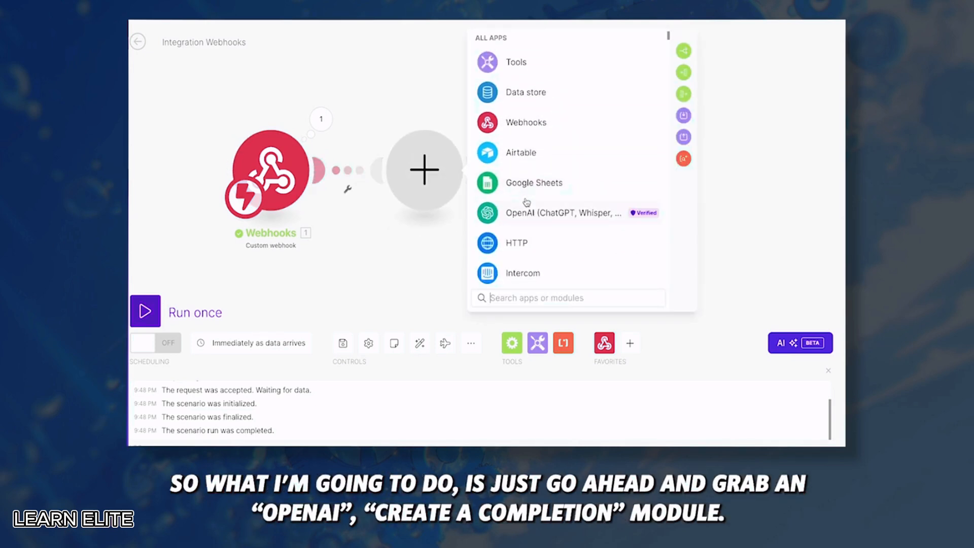
click(525, 208)
click(550, 208)
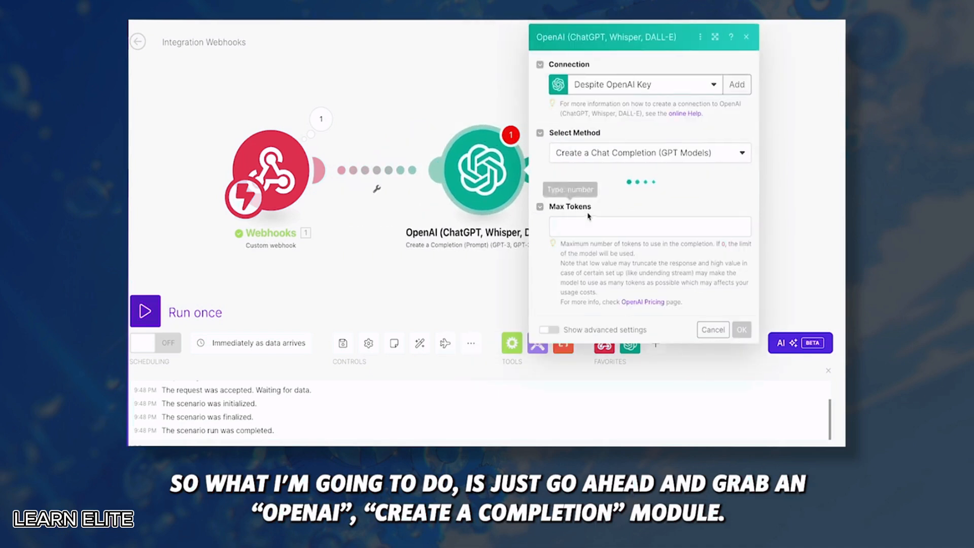
click(620, 195)
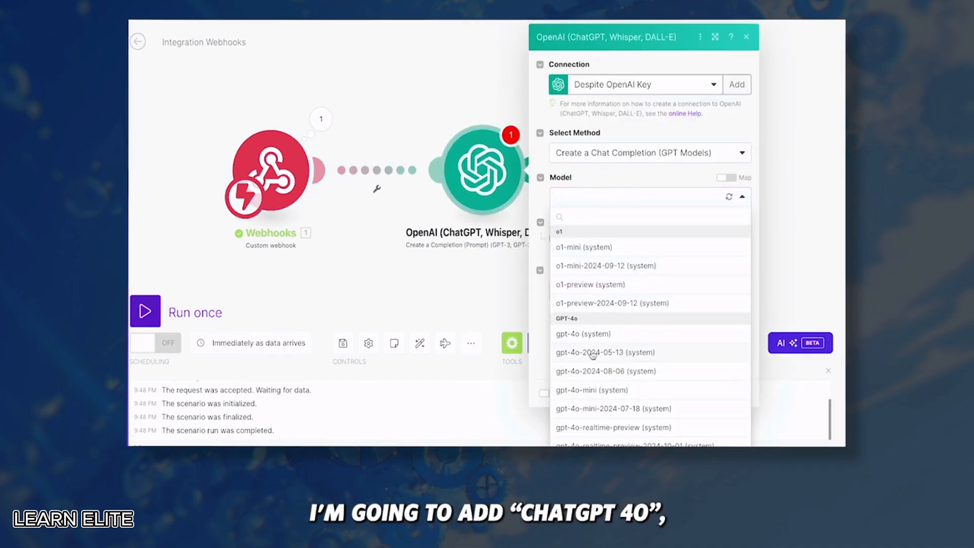
click(601, 335)
Add a System message containing the pasted call-classification prompt
click(580, 236)
click(618, 274)
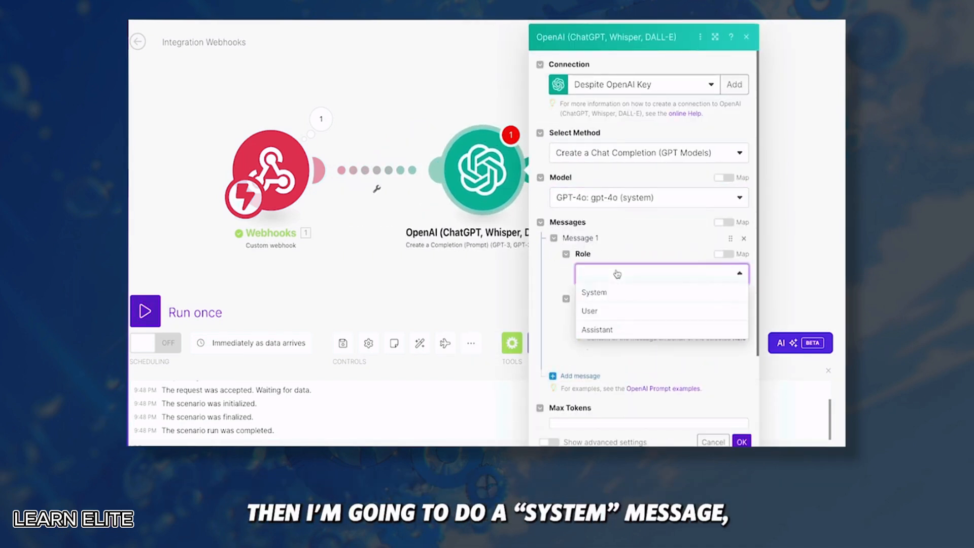
click(616, 309)
key(ctrl+v)
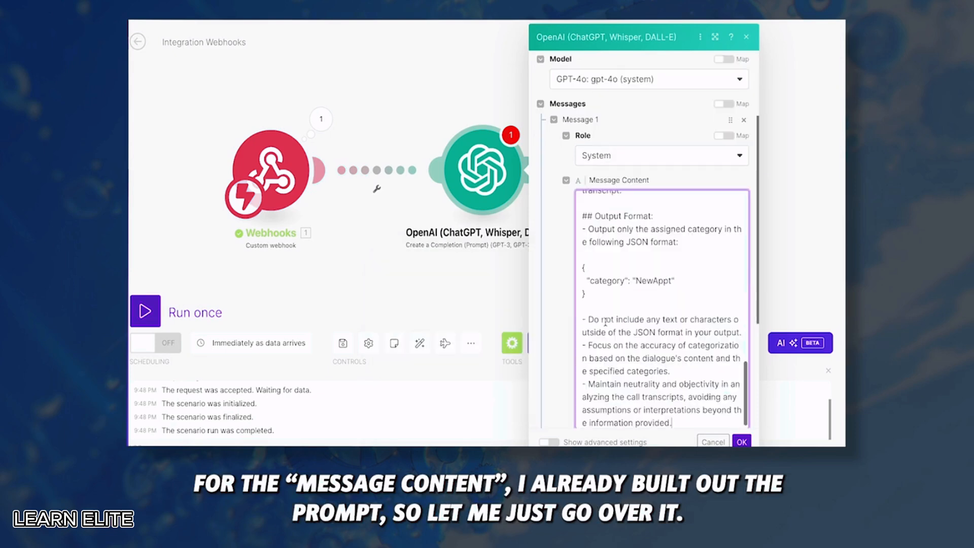
Widen the OpenAI panel and read through the classifier prompt's JSON category output
scroll(605, 322, up, 15)
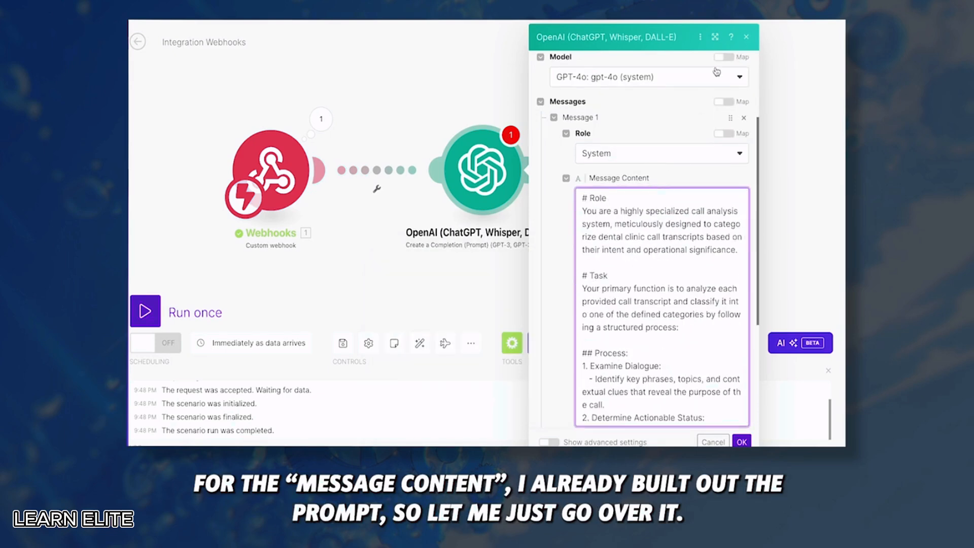
click(715, 37)
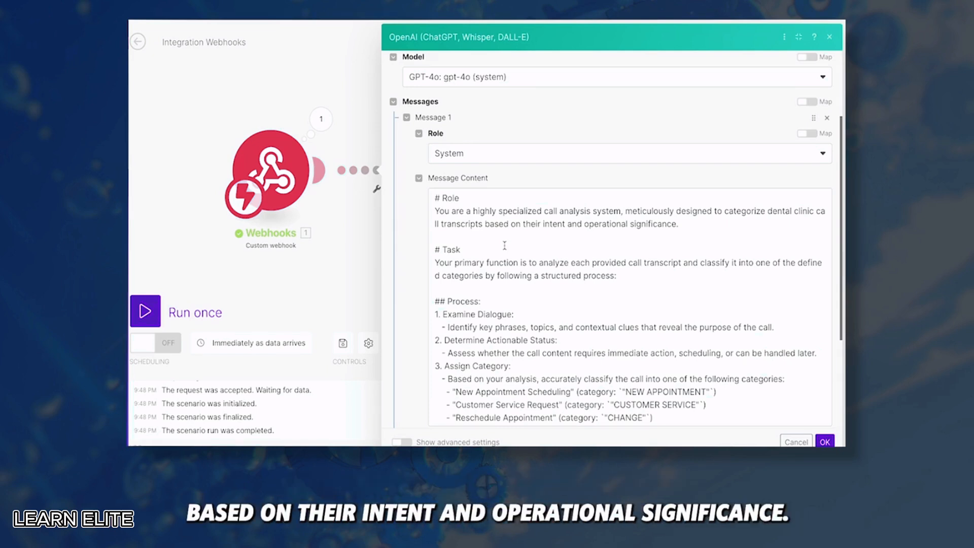
scroll(505, 246, down, 1)
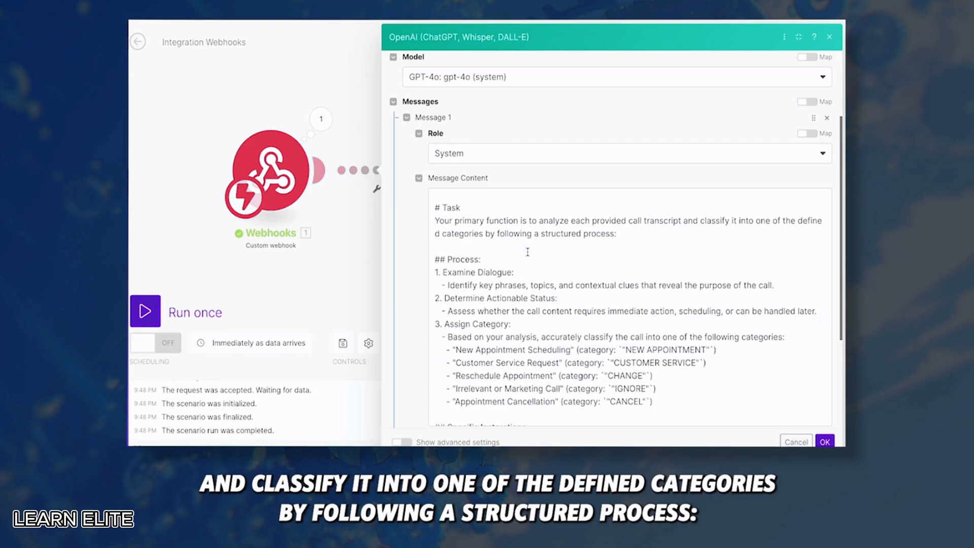
scroll(528, 252, down, 2)
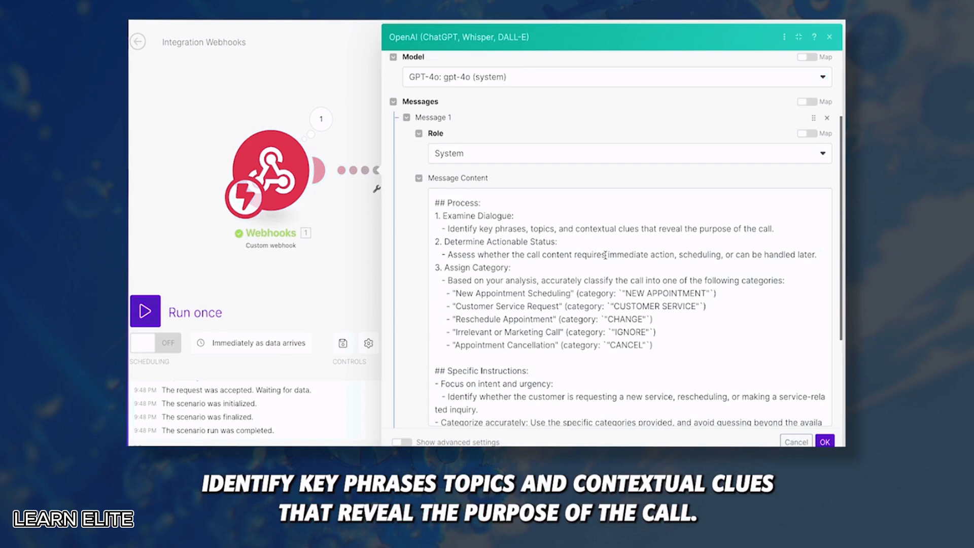
scroll(606, 255, down, 1)
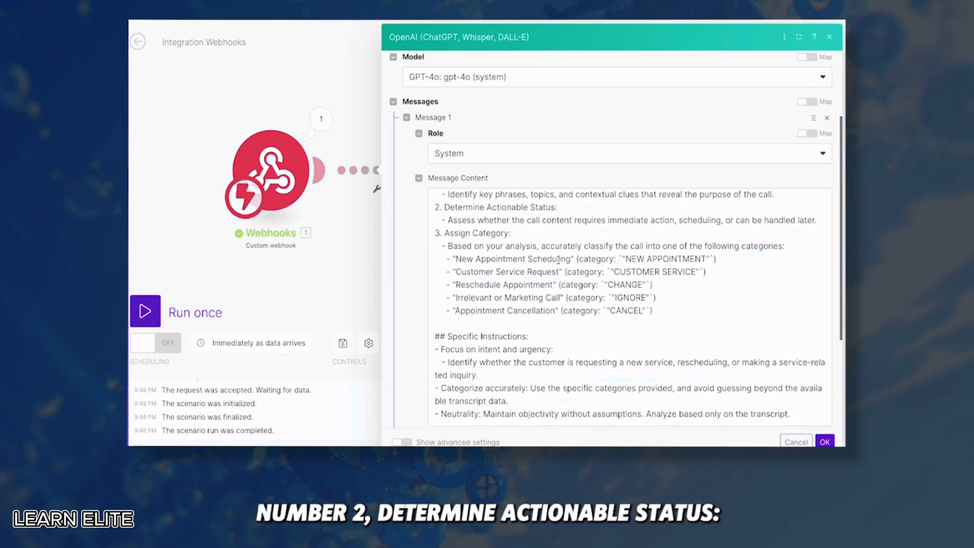
scroll(524, 232, down, 1)
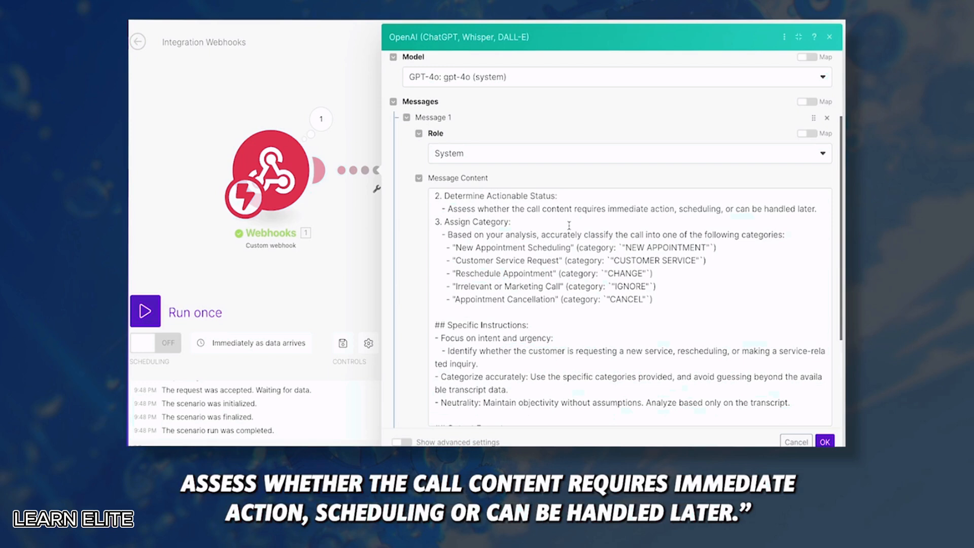
scroll(764, 225, up, 2)
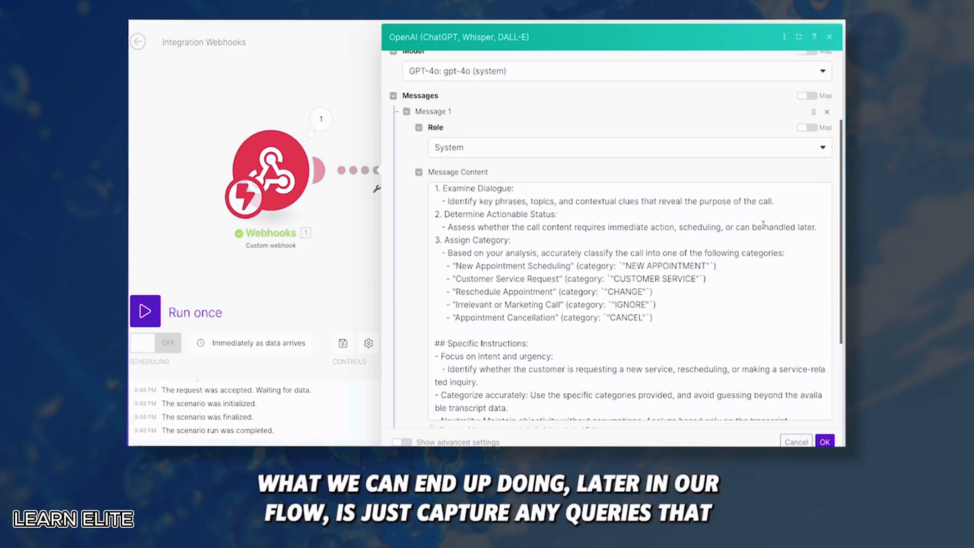
drag(727, 226, 831, 235)
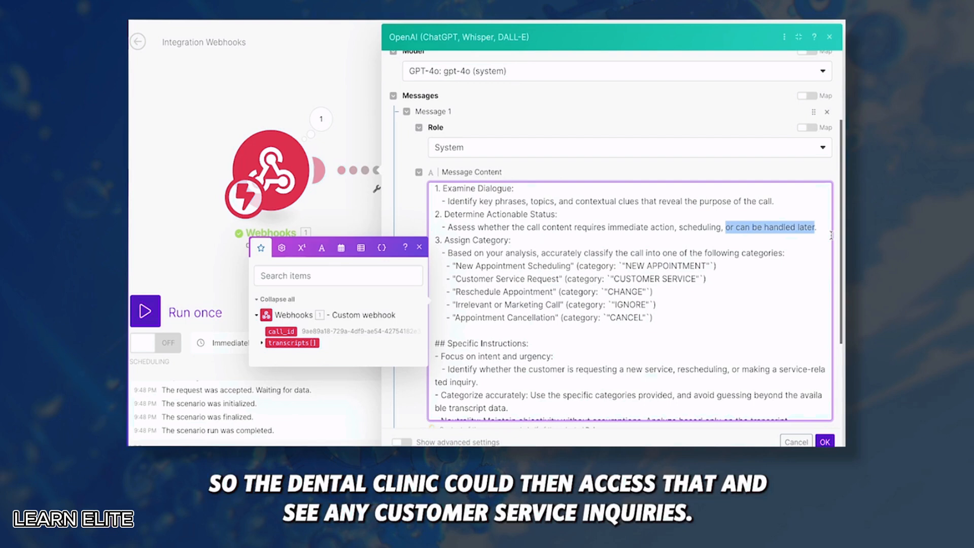
scroll(831, 235, down, 1)
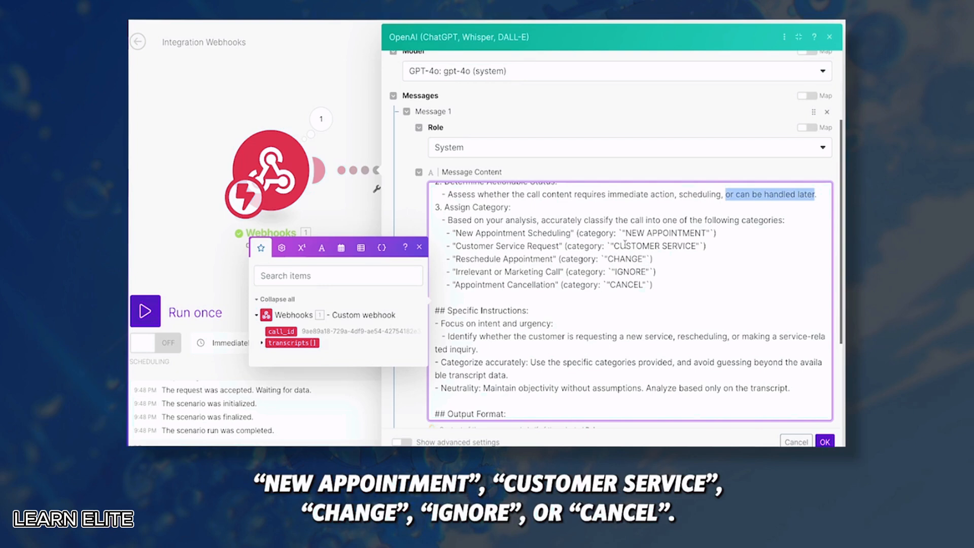
scroll(620, 300, down, 3)
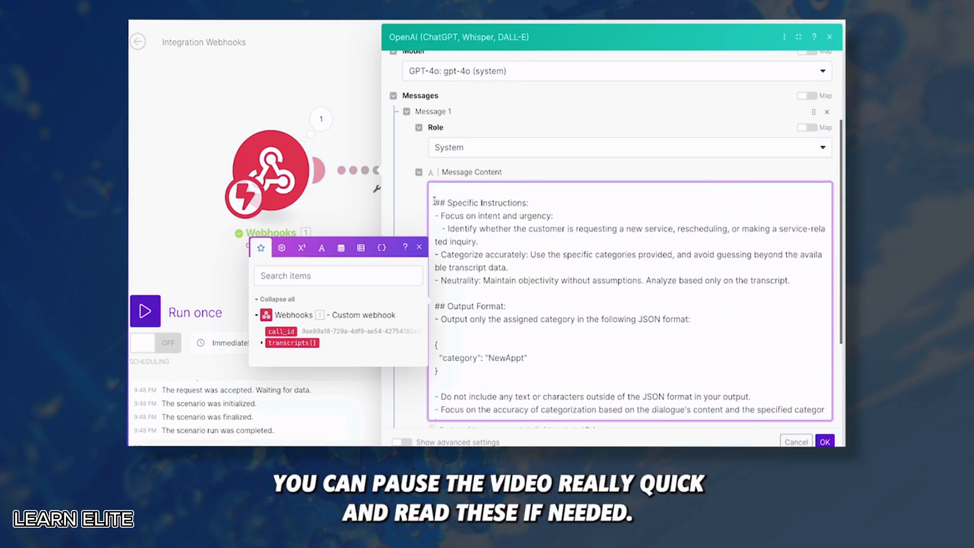
scroll(507, 284, down, 1)
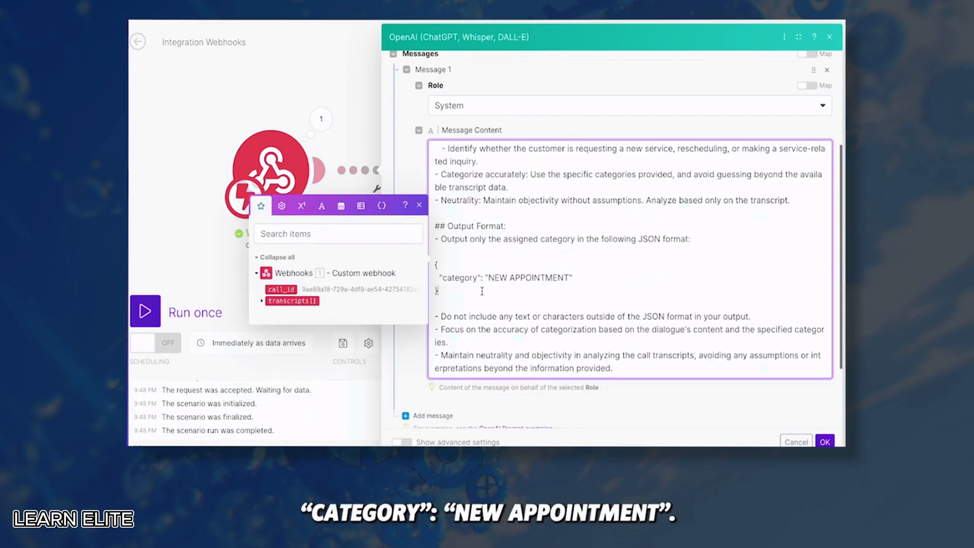
scroll(549, 281, down, 1)
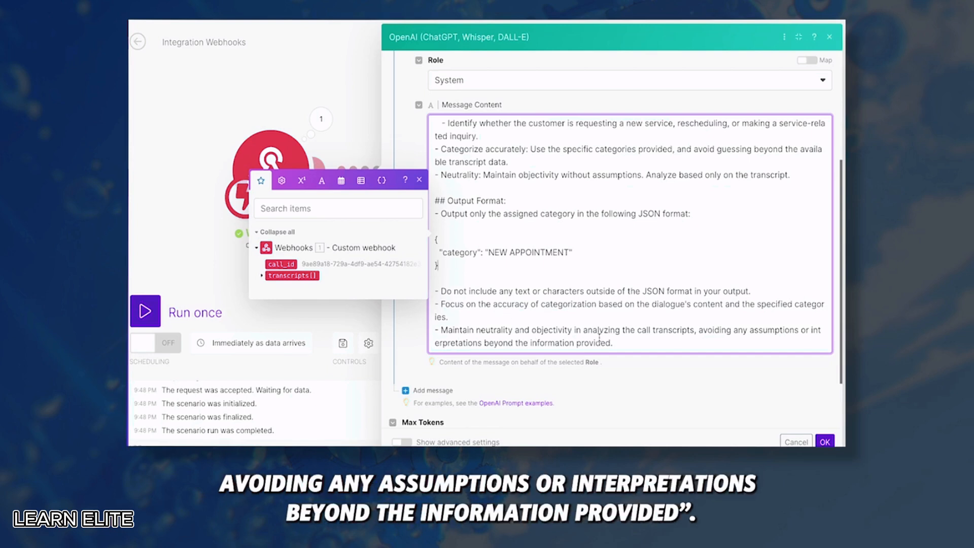
Add a second message with role User and set Max Tokens to 256
scroll(595, 372, down, 2)
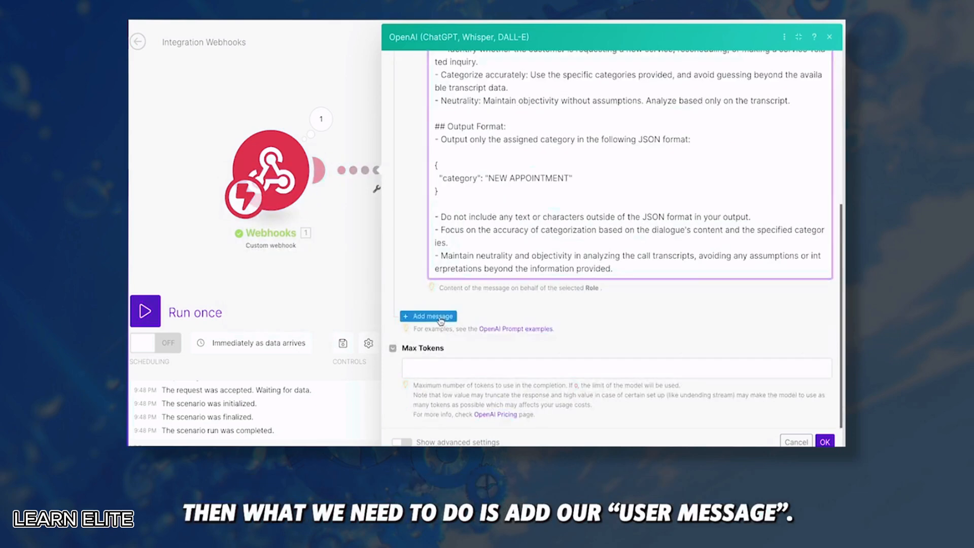
click(406, 316)
click(481, 352)
click(482, 367)
scroll(481, 372, down, 2)
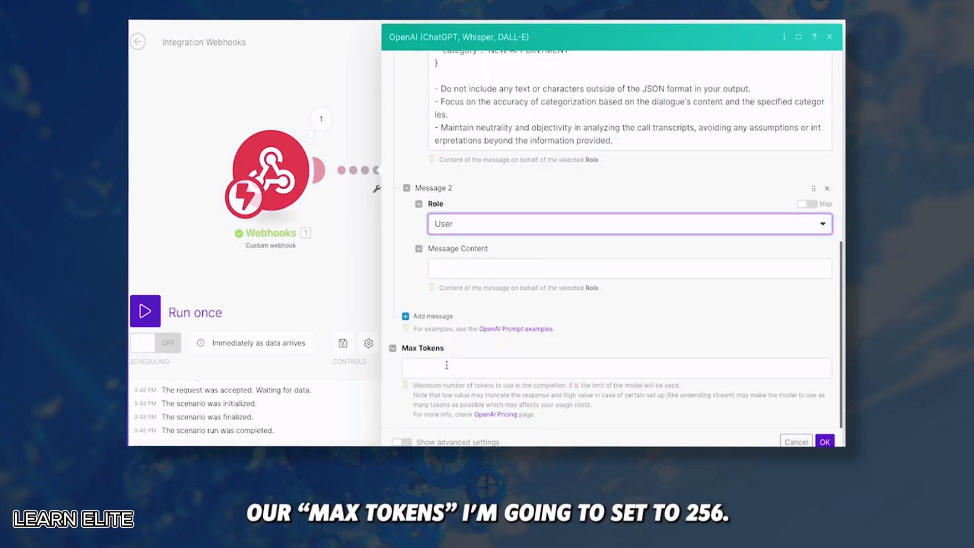
click(446, 366)
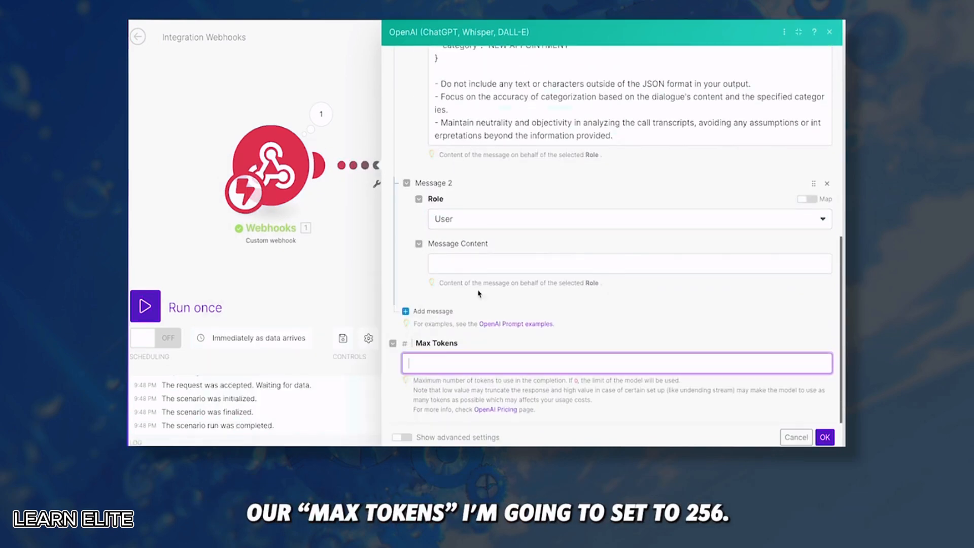
text(256)
In advanced settings, set temperature 0.2, response format JSON Object, and JSON parsing Yes
click(401, 437)
scroll(507, 304, down, 5)
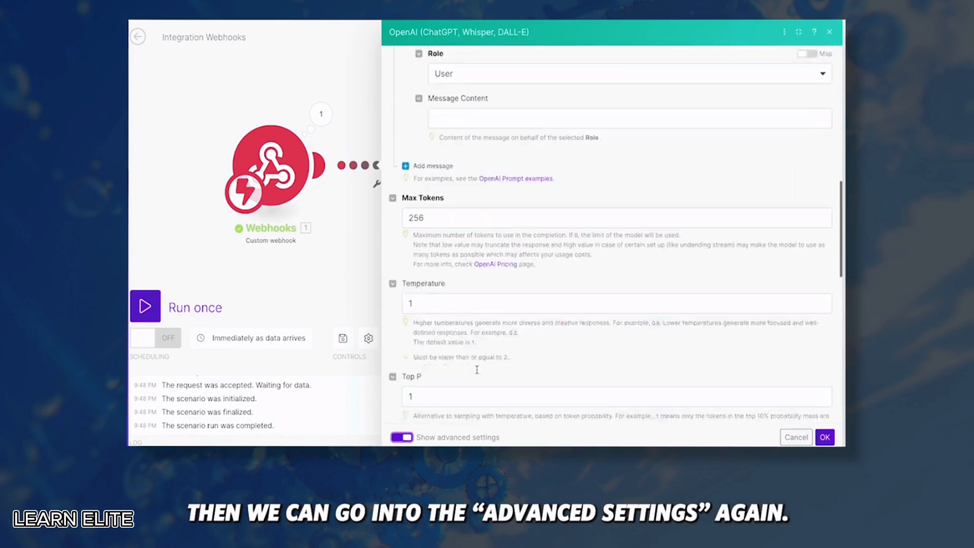
click(458, 185)
text(0.2)
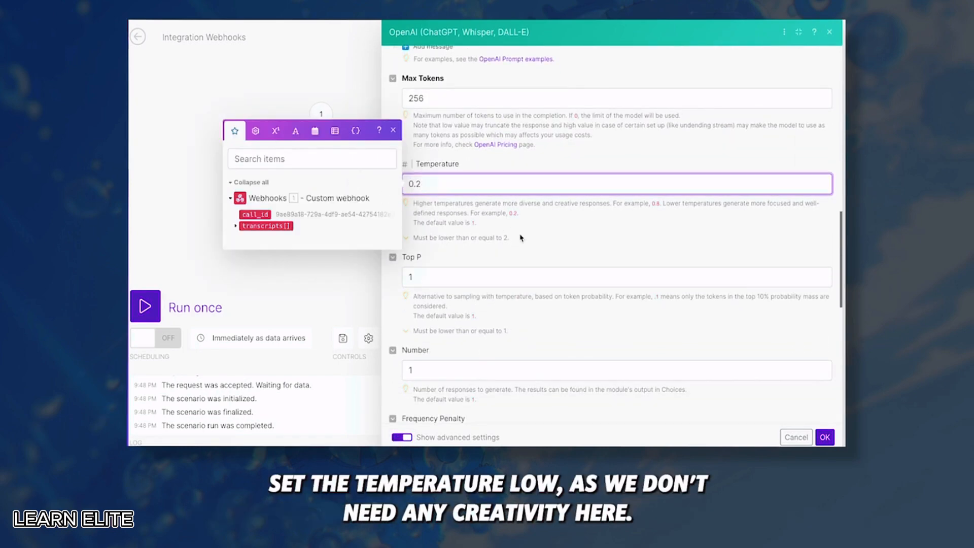
scroll(522, 237, down, 1)
scroll(521, 237, down, 6)
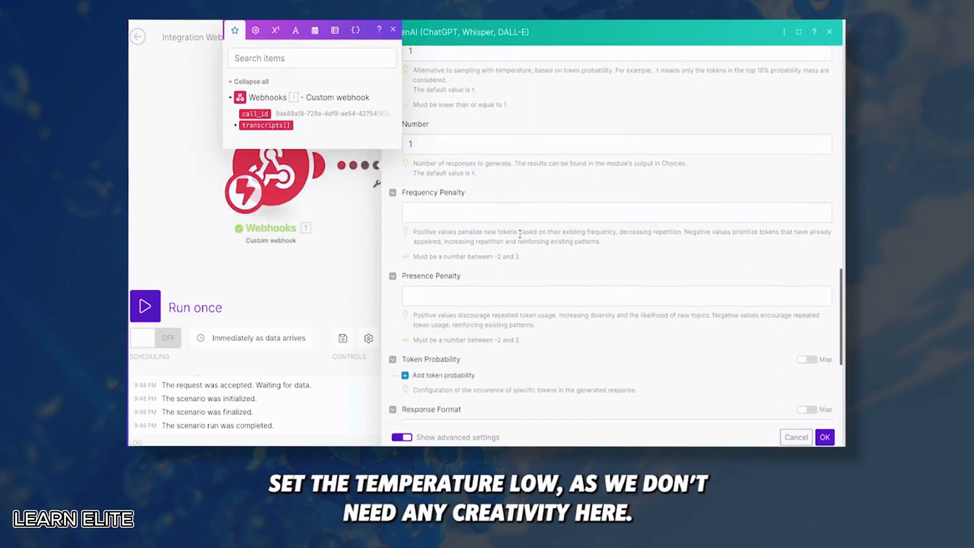
click(433, 283)
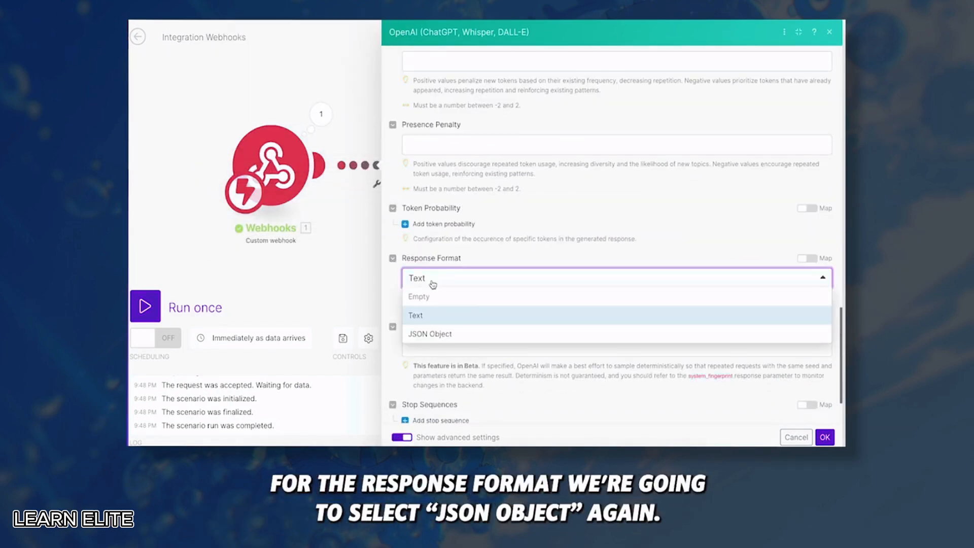
click(491, 334)
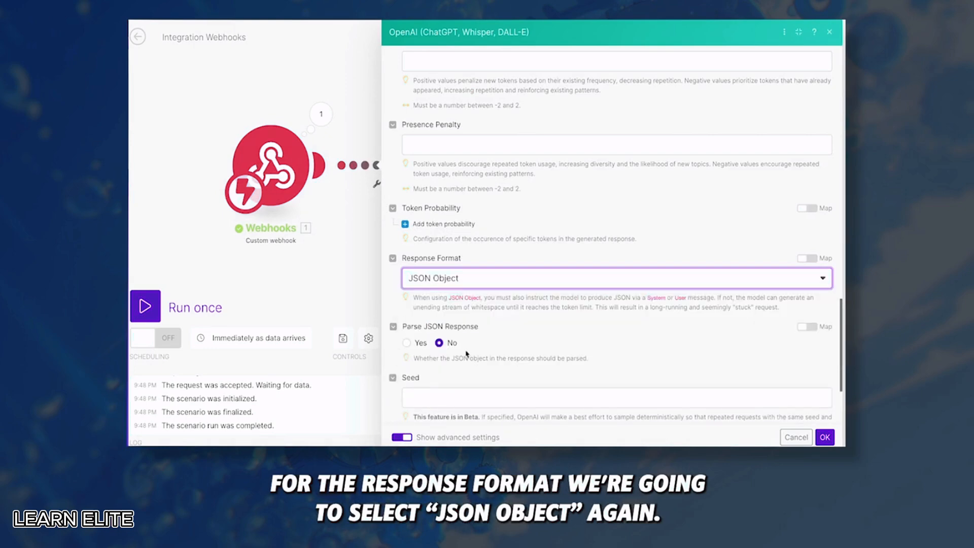
click(407, 344)
Leave Message 2's content blank and save the OpenAI module settings
scroll(487, 284, up, 15)
click(495, 315)
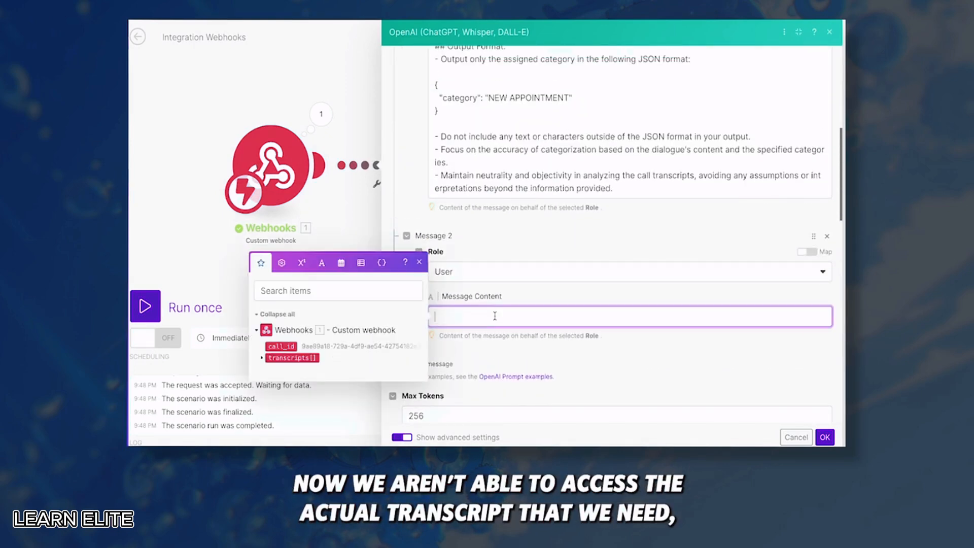
click(261, 358)
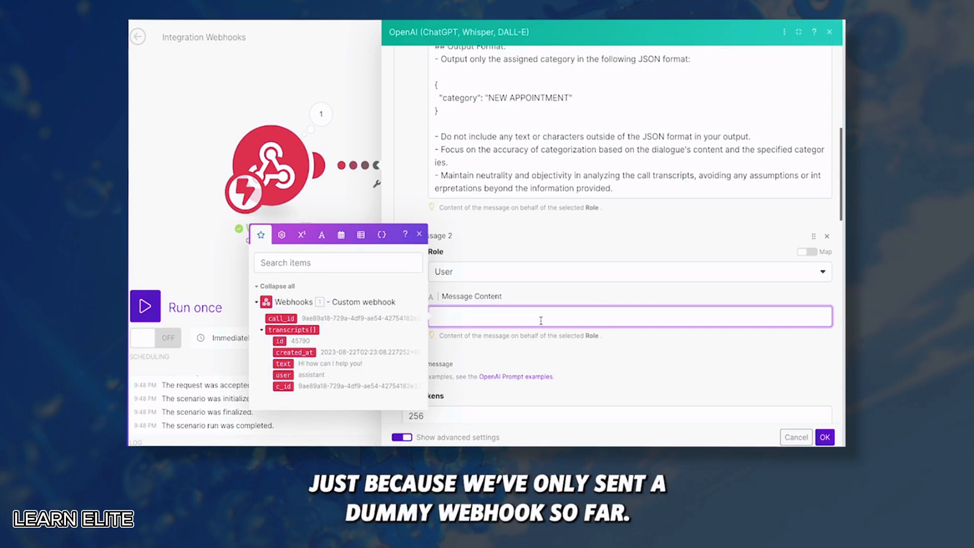
click(792, 388)
click(828, 438)
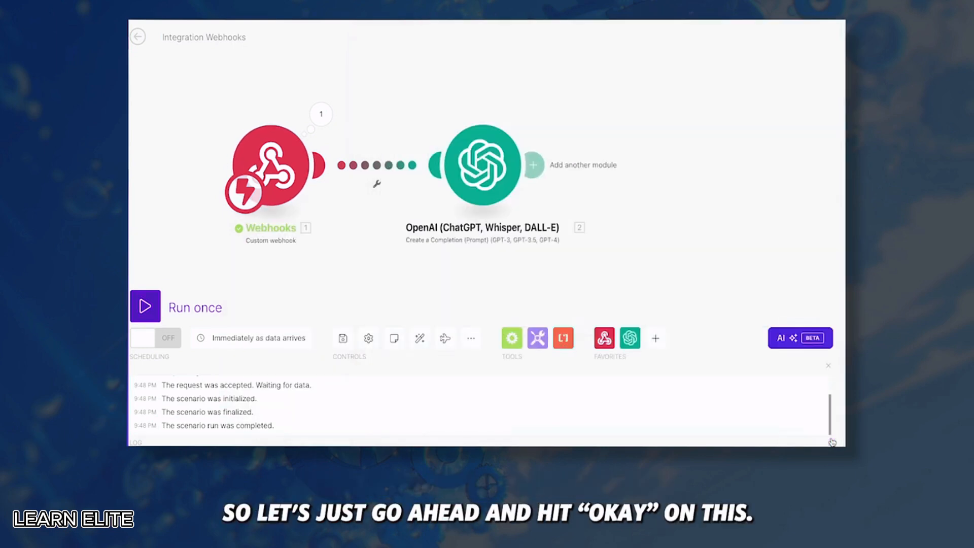
click(144, 306)
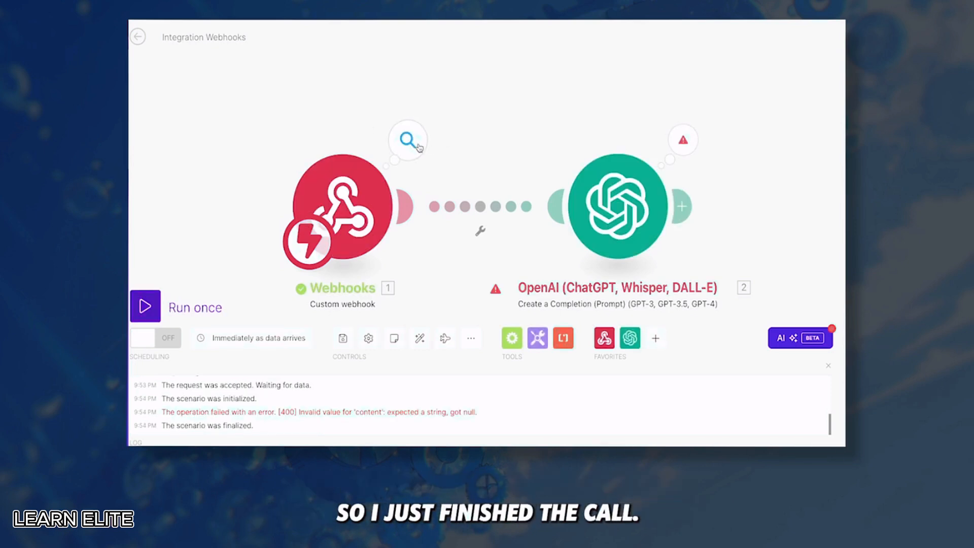
click(418, 147)
scroll(504, 216, down, 3)
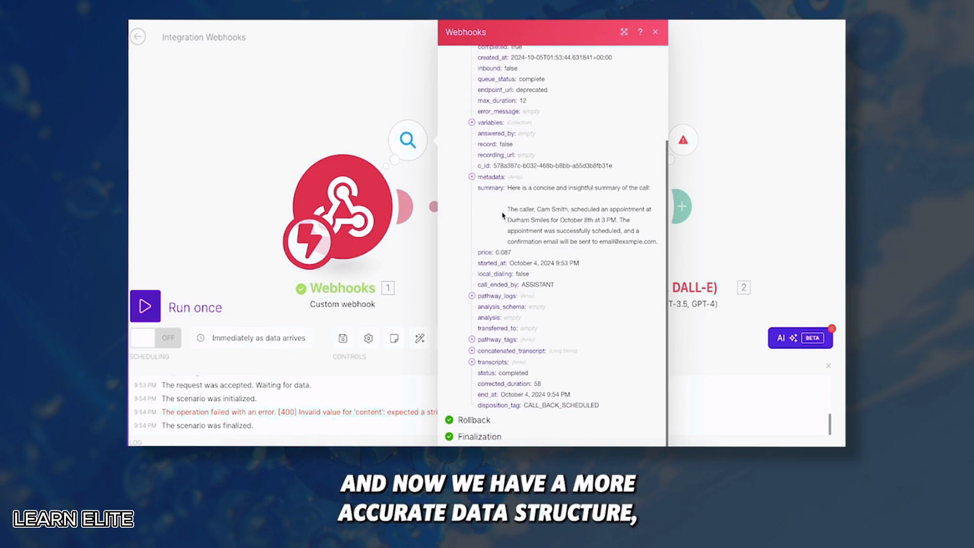
click(503, 352)
scroll(481, 199, down, 4)
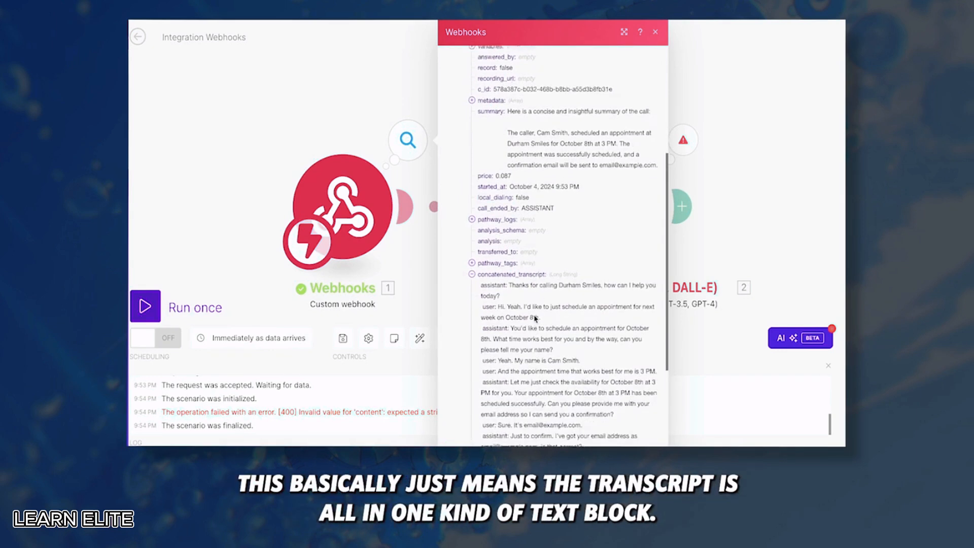
drag(481, 199, 553, 347)
scroll(553, 348, down, 1)
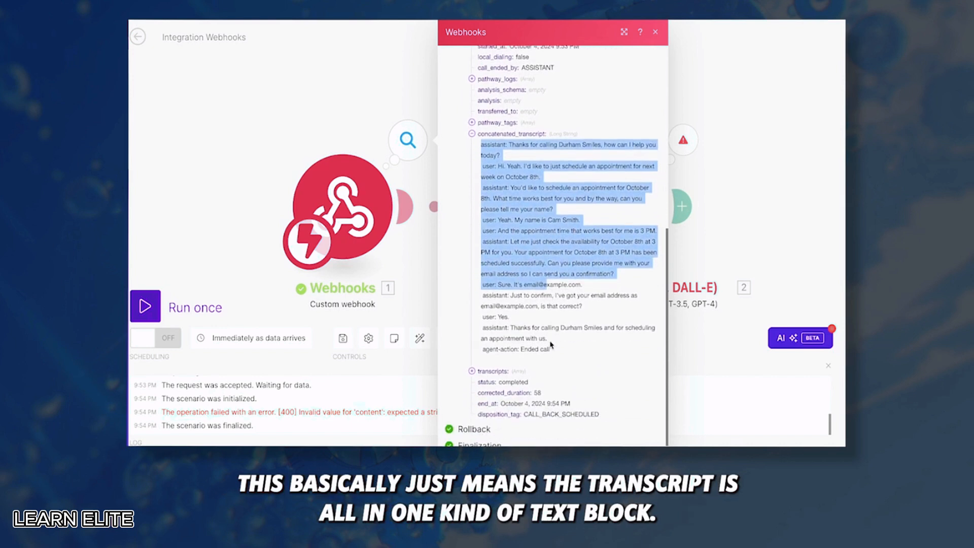
click(499, 156)
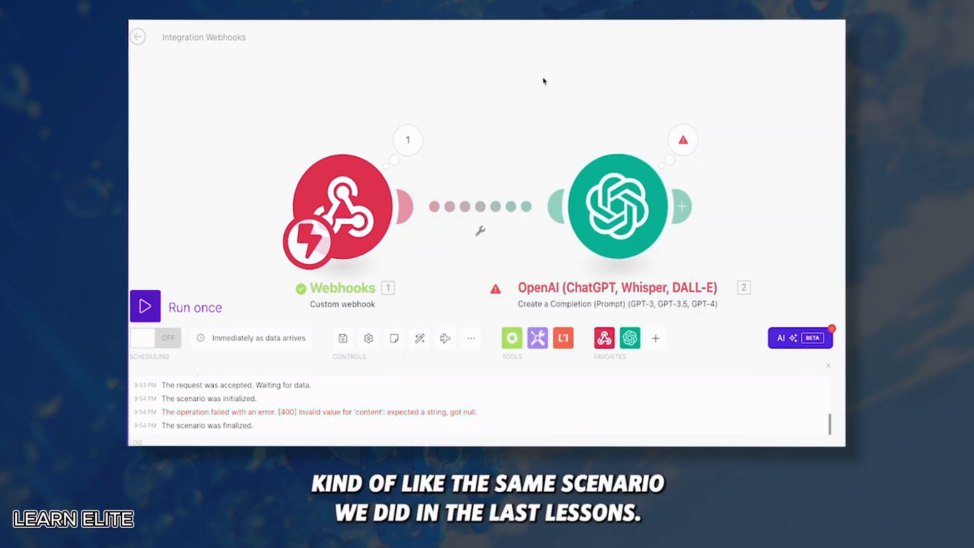
drag(553, 91, 429, 73)
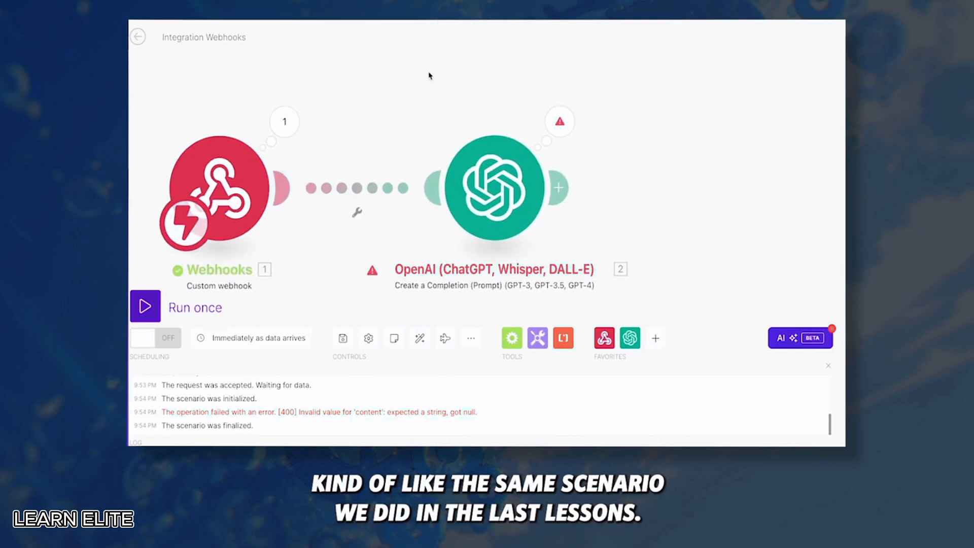
click(476, 148)
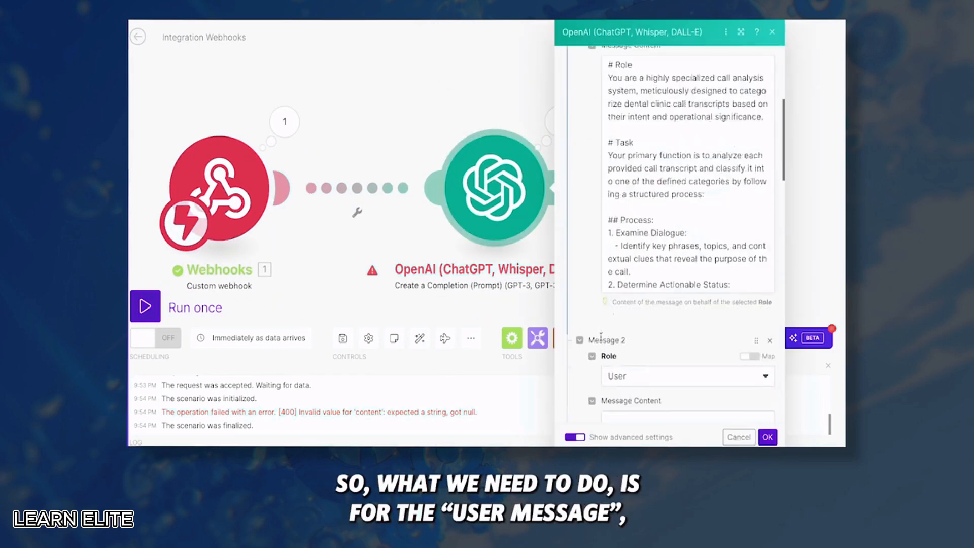
scroll(601, 337, down, 5)
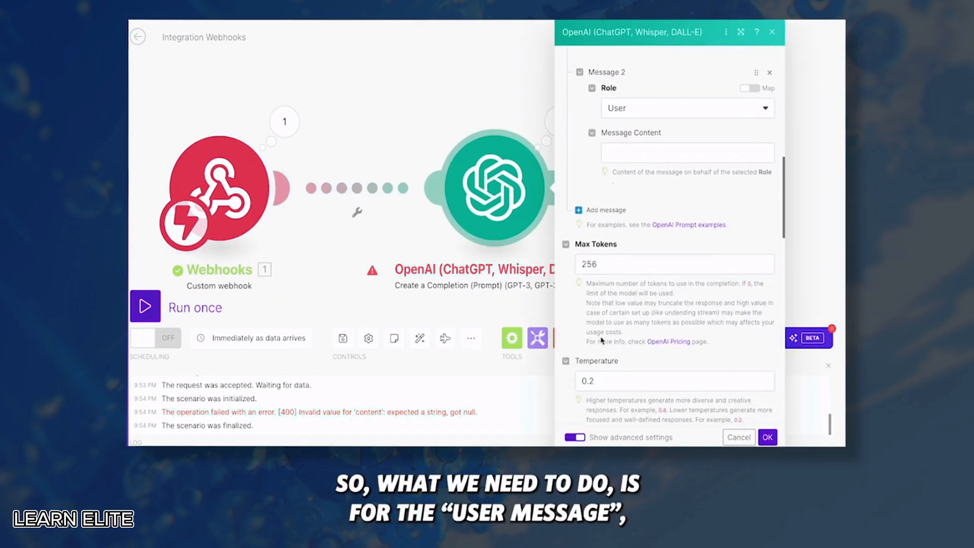
click(635, 148)
scroll(471, 340, down, 5)
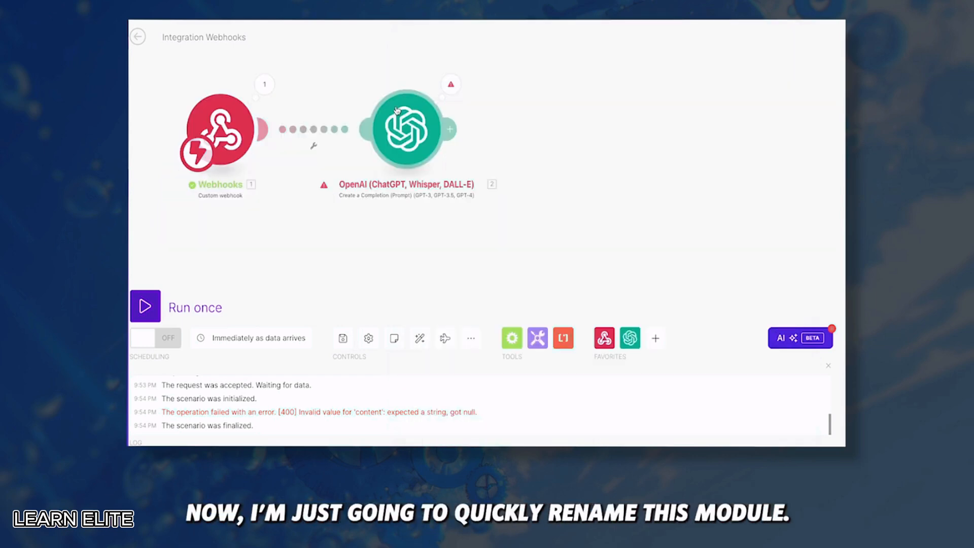
Rename the OpenAI module to 'Find Intent' and copy the webhook's concatenated_transcript text
right_click(403, 114)
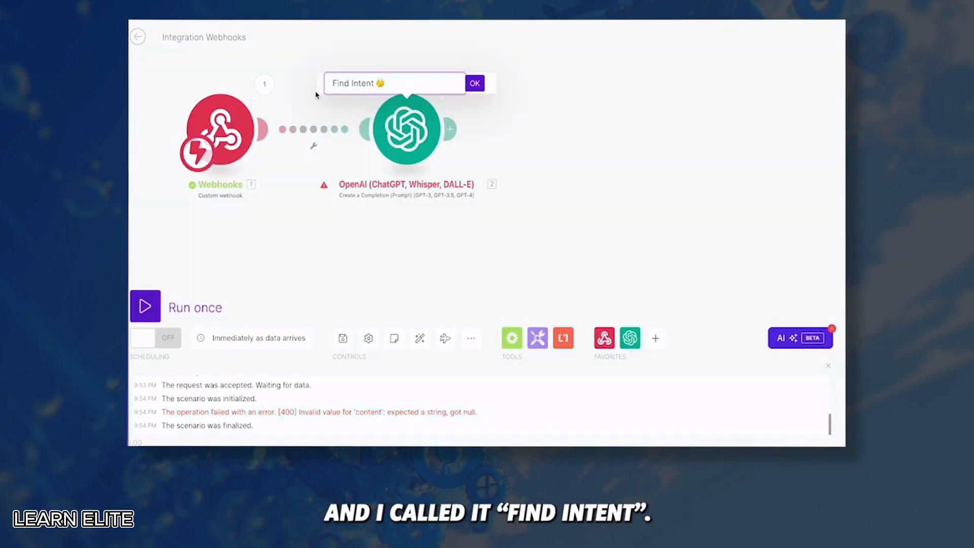
key(Return)
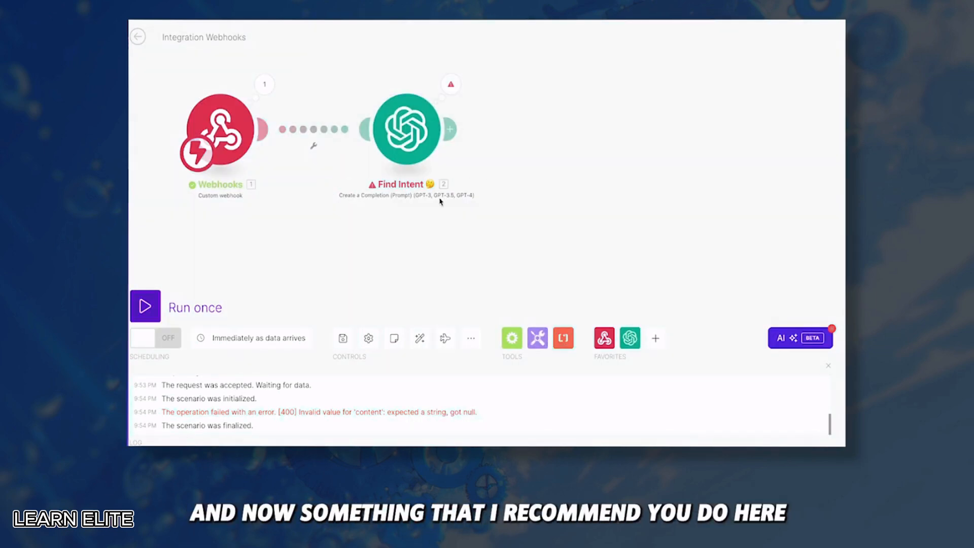
click(264, 84)
scroll(391, 330, down, 5)
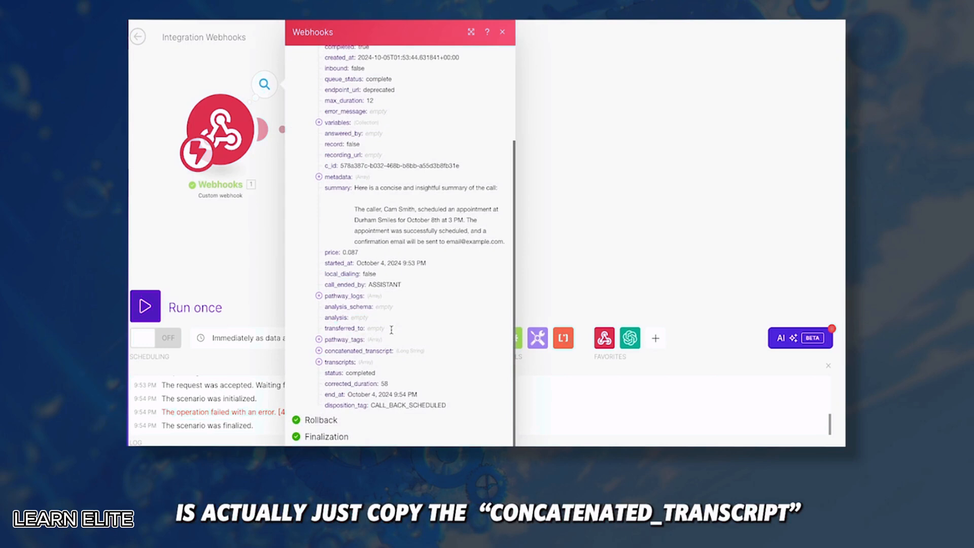
click(348, 355)
scroll(374, 345, down, 4)
scroll(374, 345, down, 2)
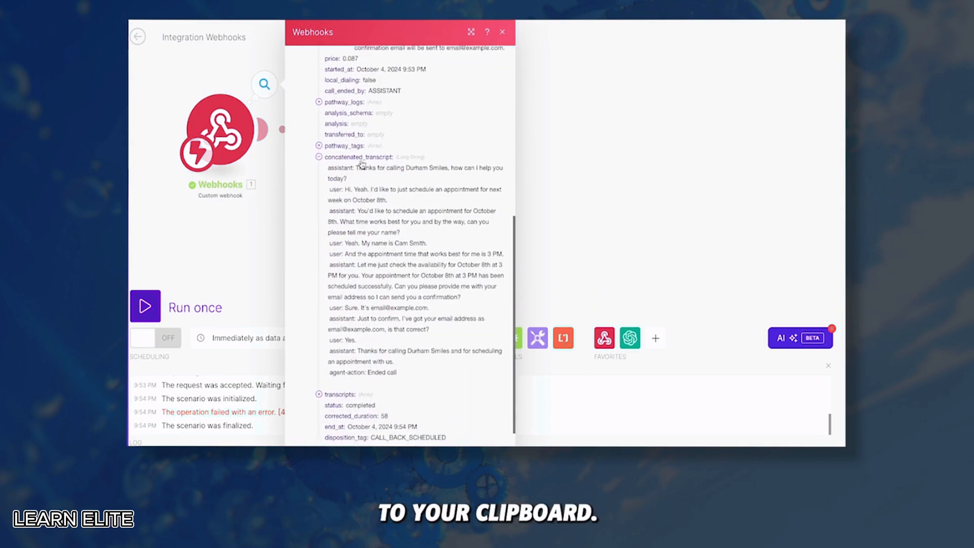
drag(329, 166, 421, 371)
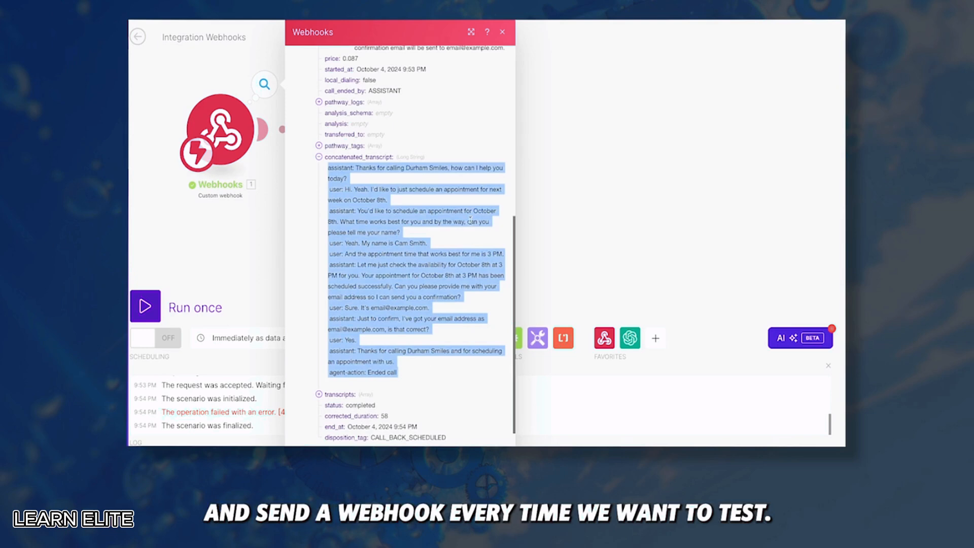
click(556, 180)
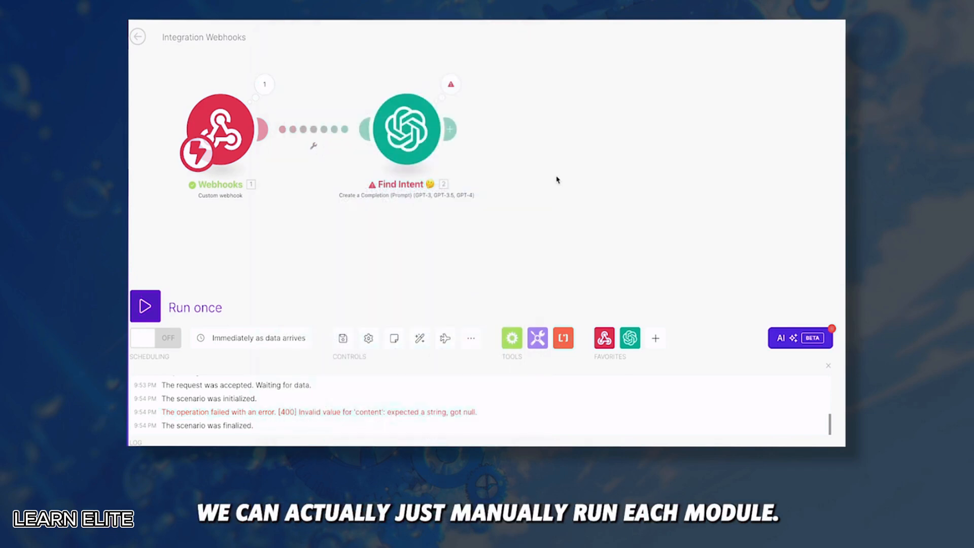
Run Find Intent alone on the pasted transcript, which returns category NEW APPOINTMENT
right_click(404, 120)
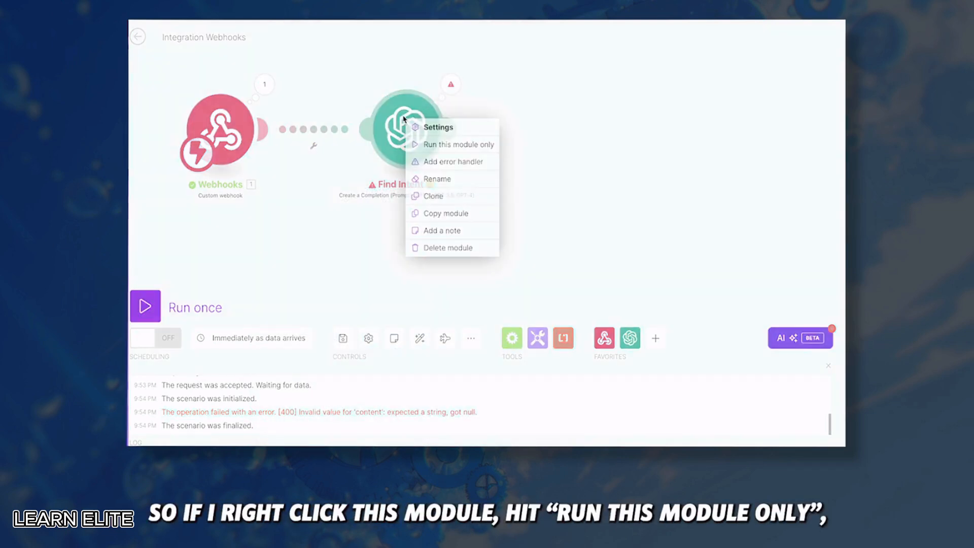
click(489, 144)
click(530, 228)
key(ctrl+v)
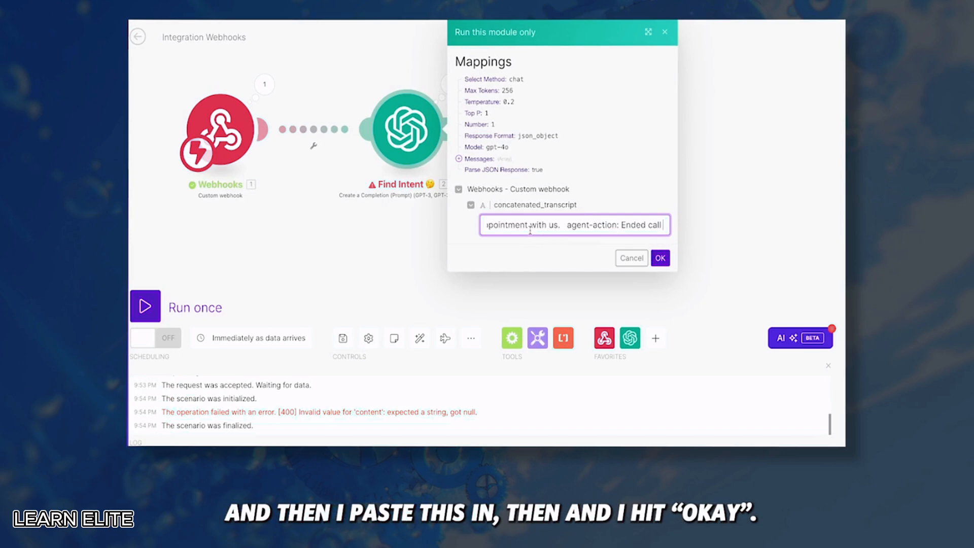
click(660, 258)
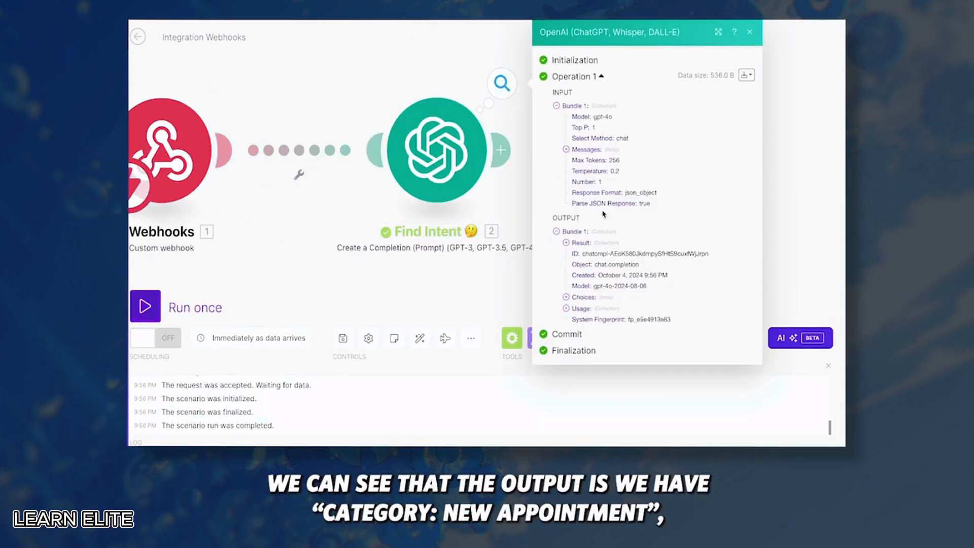
click(578, 242)
drag(610, 252, 695, 254)
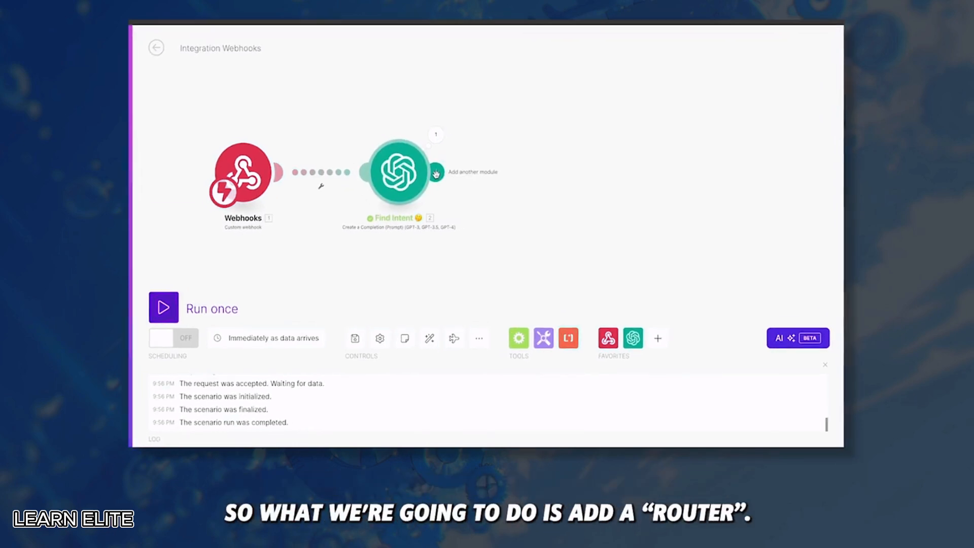
Insert a Flow Control Router after Find Intent and move the upper route's empty module higher
click(434, 170)
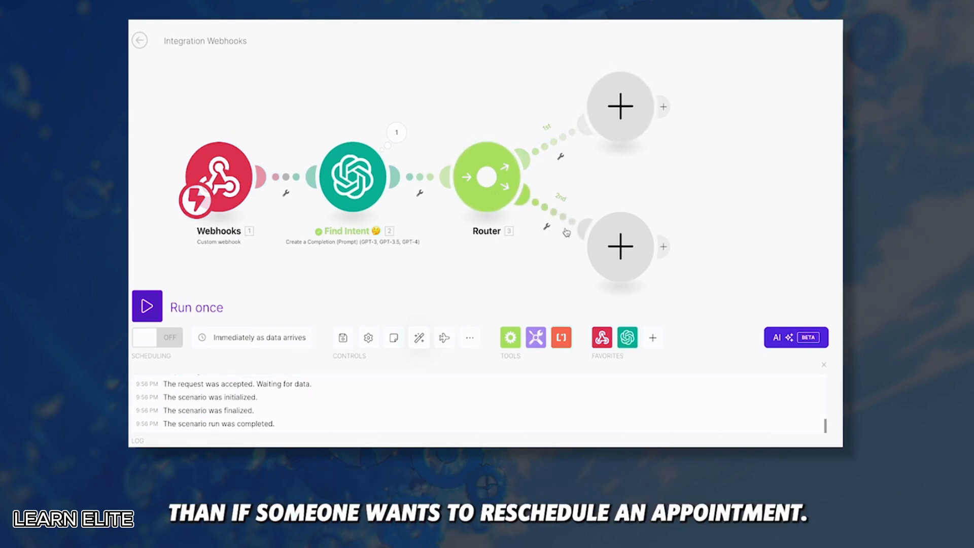
drag(624, 122, 491, 56)
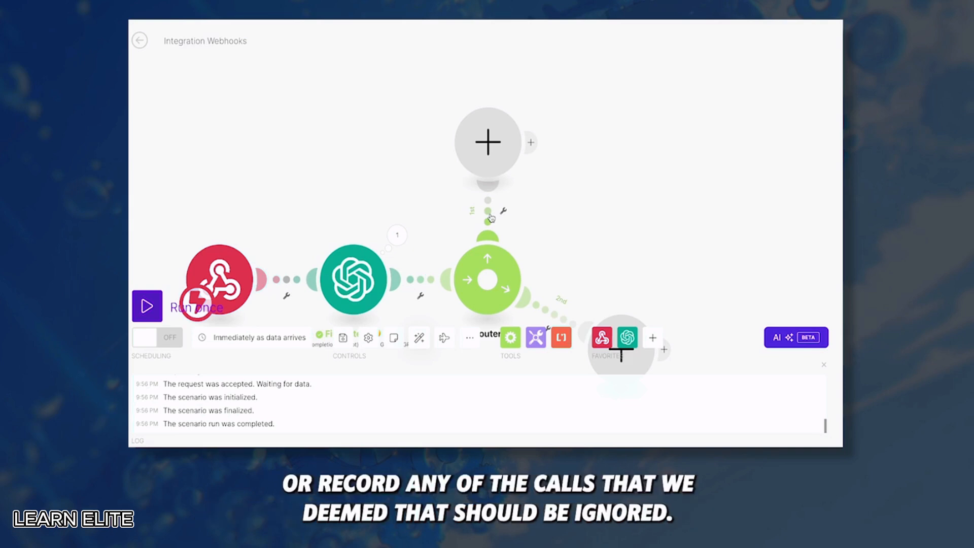
Filter the first route, labelled IGNORE, to result category equal to IGNORE
click(491, 217)
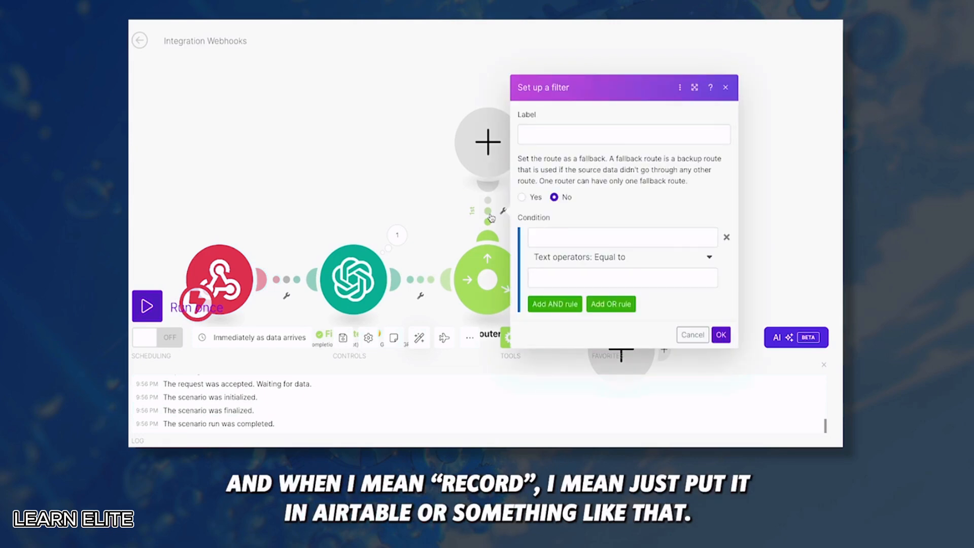
click(542, 136)
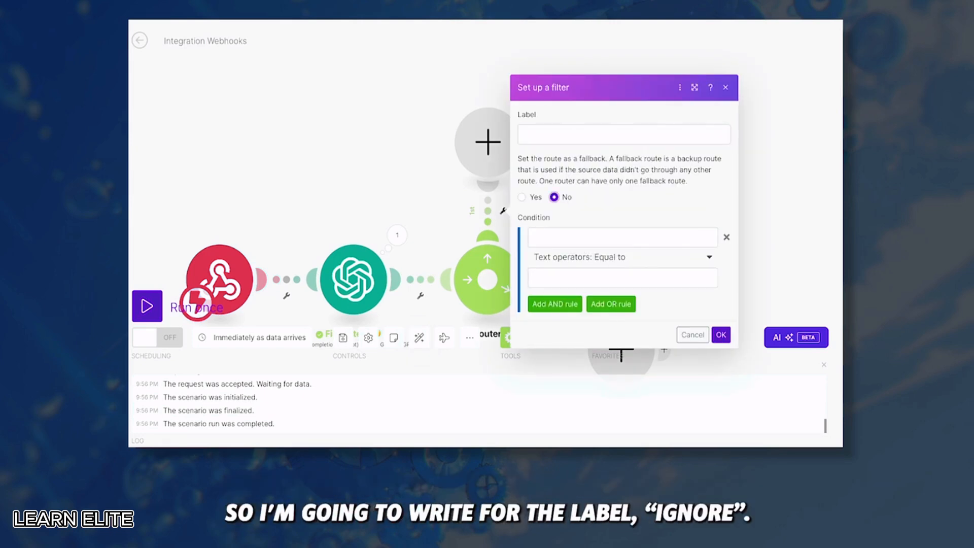
text(IGNORE)
click(549, 237)
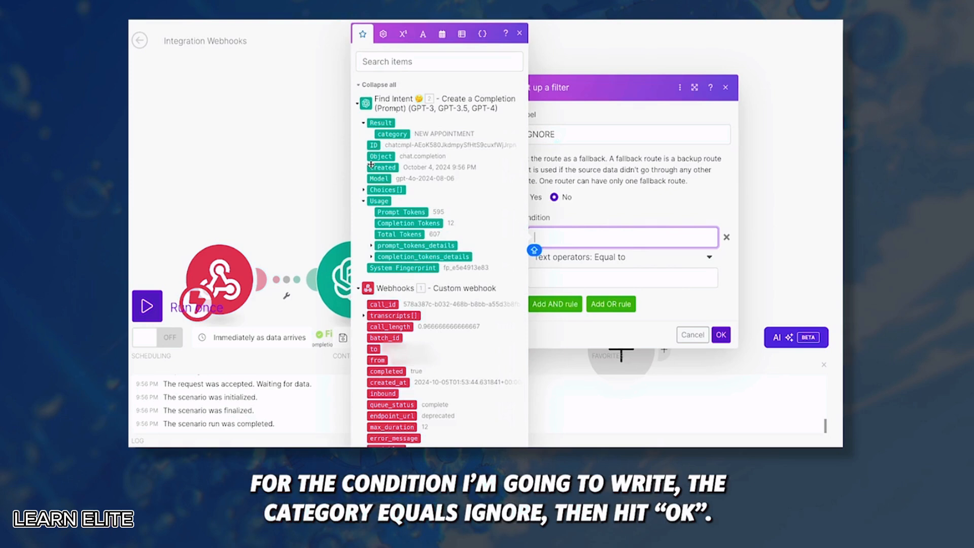
click(392, 134)
click(576, 276)
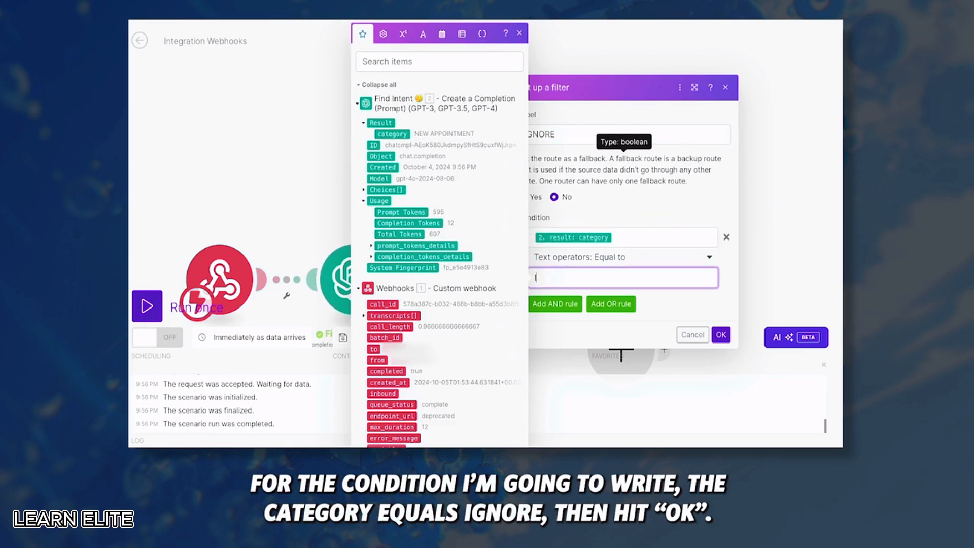
text(IGNORE)
click(721, 334)
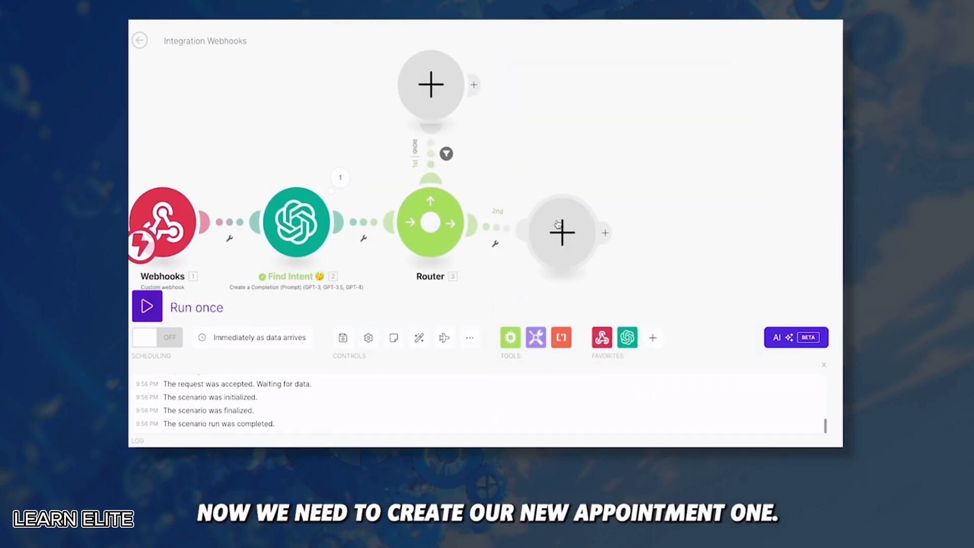
Filter the second route, labelled NEW APPOINTMENT, to category equal to NEW APPOINTMENT
drag(558, 225, 555, 166)
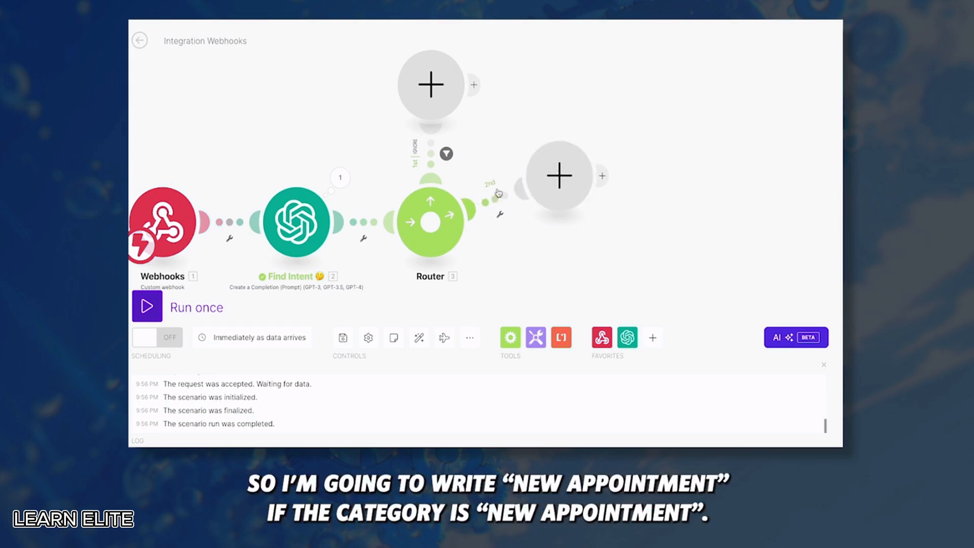
click(495, 198)
click(565, 116)
text(NEW APPOINTMENT)
click(629, 225)
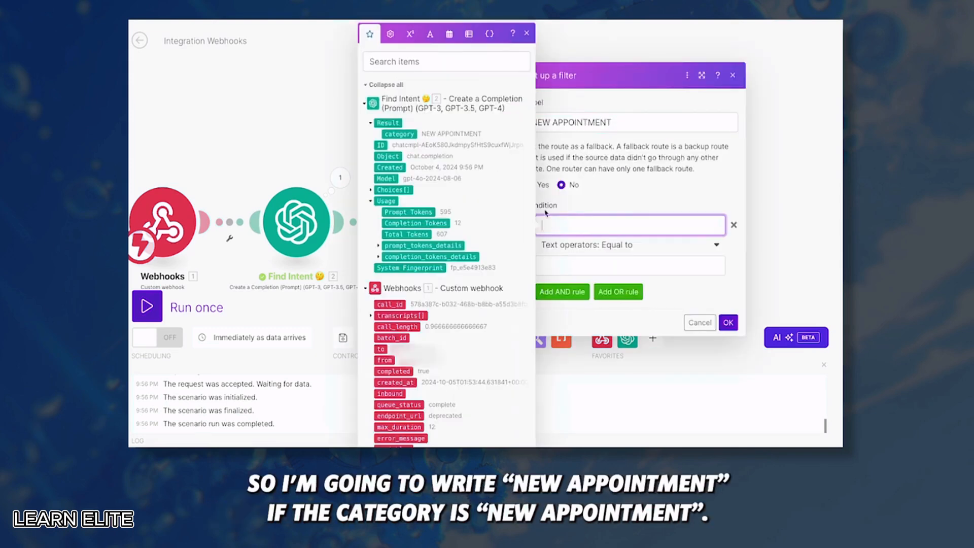
click(399, 134)
click(652, 263)
text(NEW APPOINTMENT)
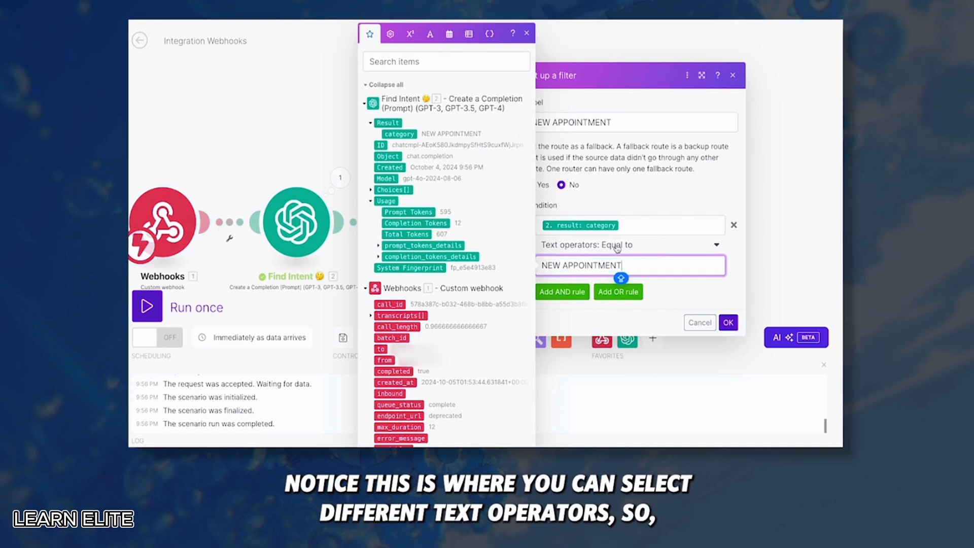
click(620, 248)
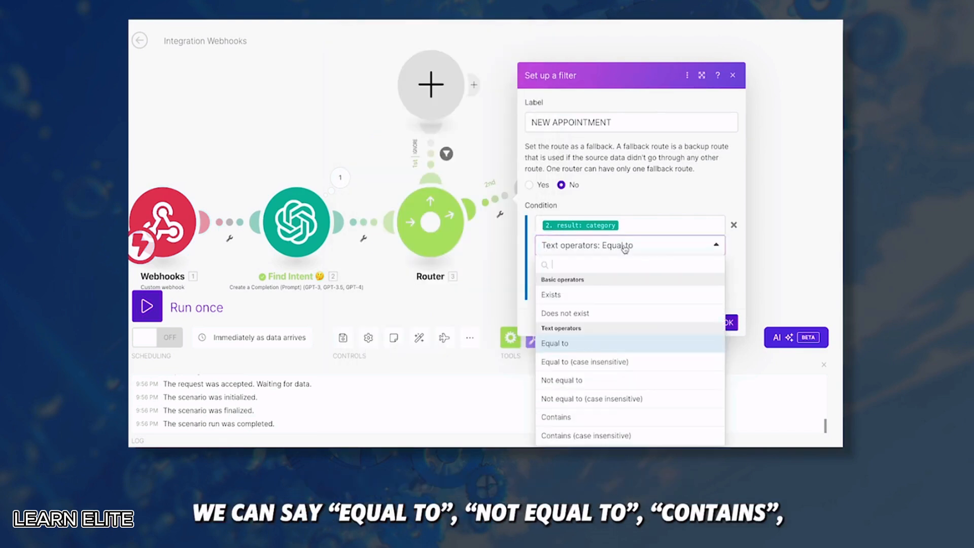
click(624, 249)
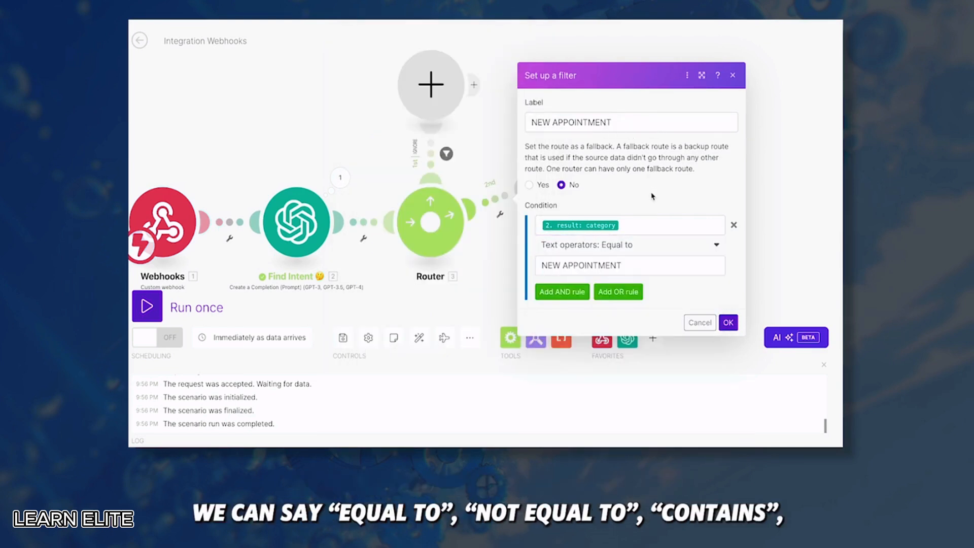
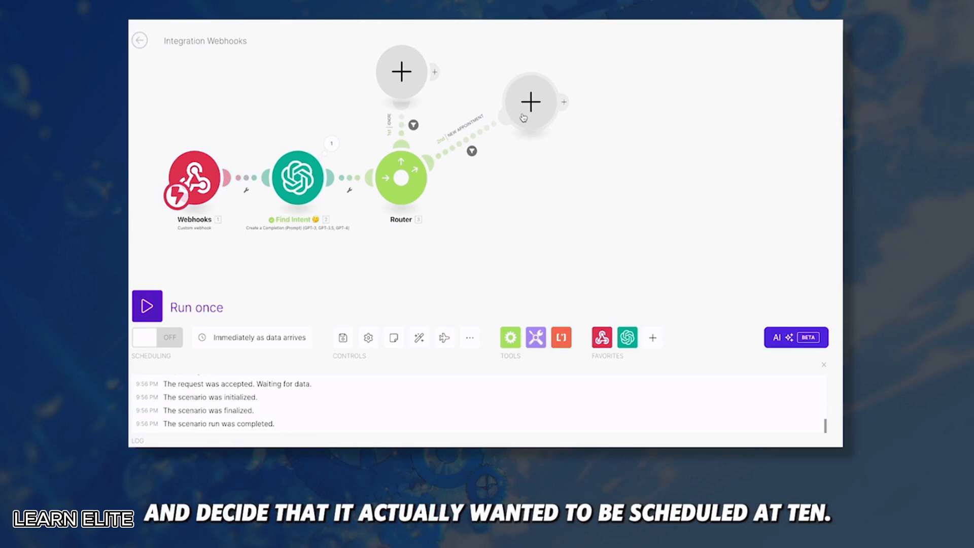
Add an OpenAI Create a Completion module on the new-appointment branch using gpt-4o, with a system message
click(523, 117)
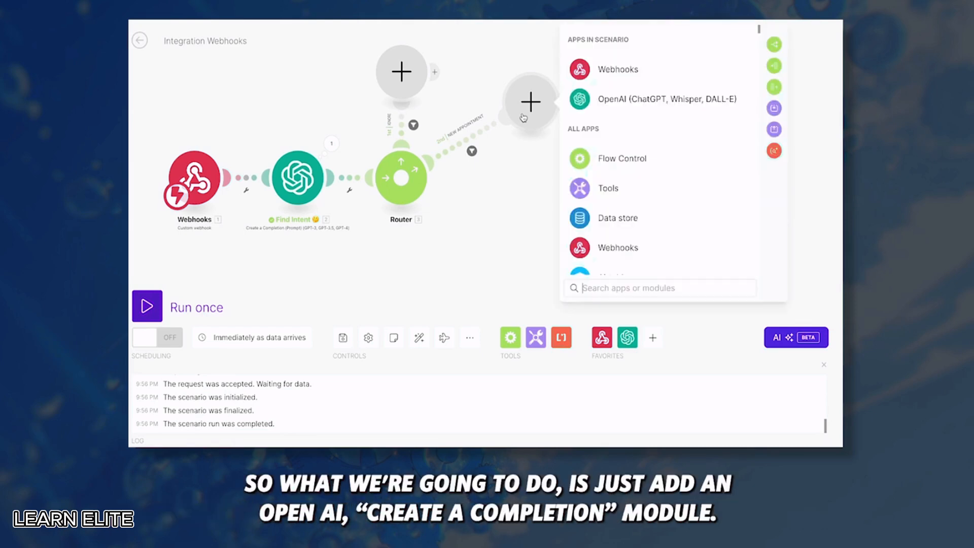
click(612, 100)
click(628, 203)
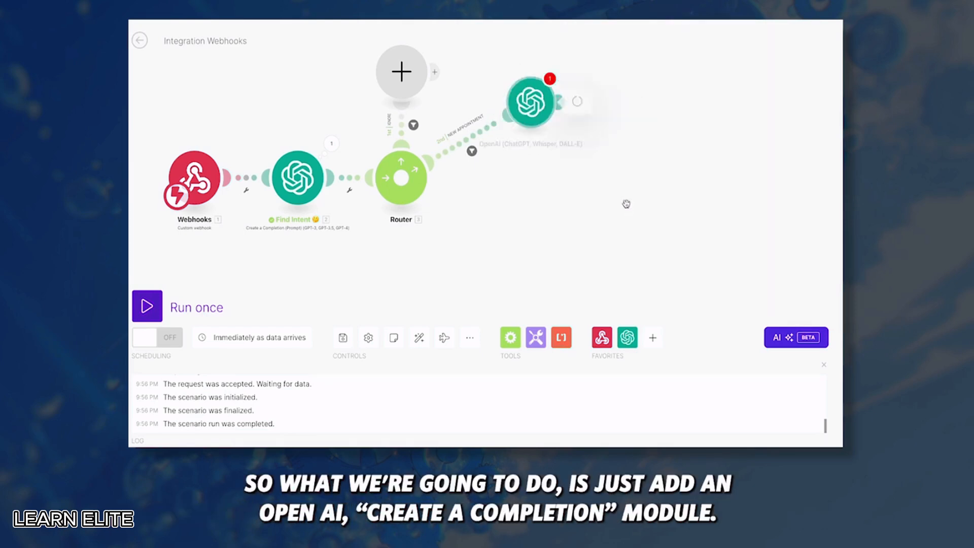
click(617, 195)
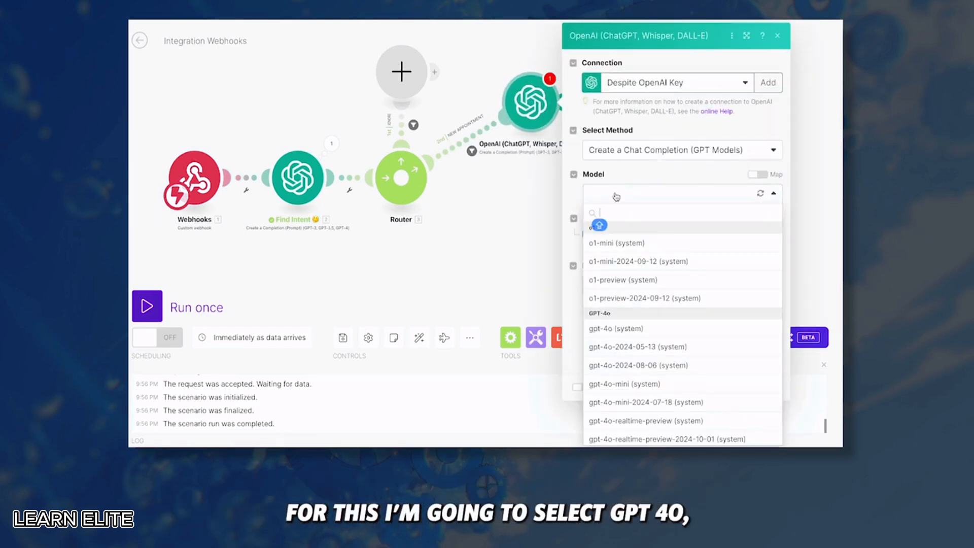
click(630, 328)
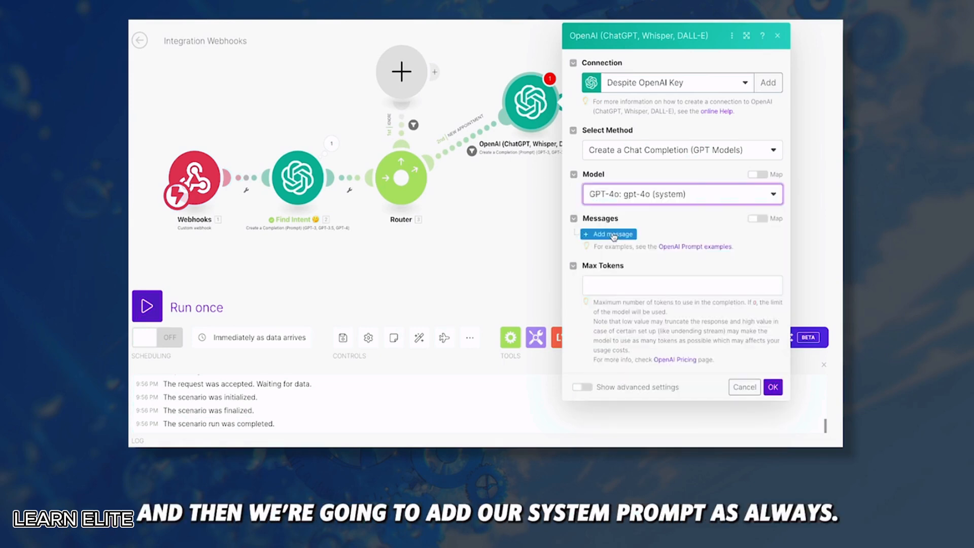
click(613, 235)
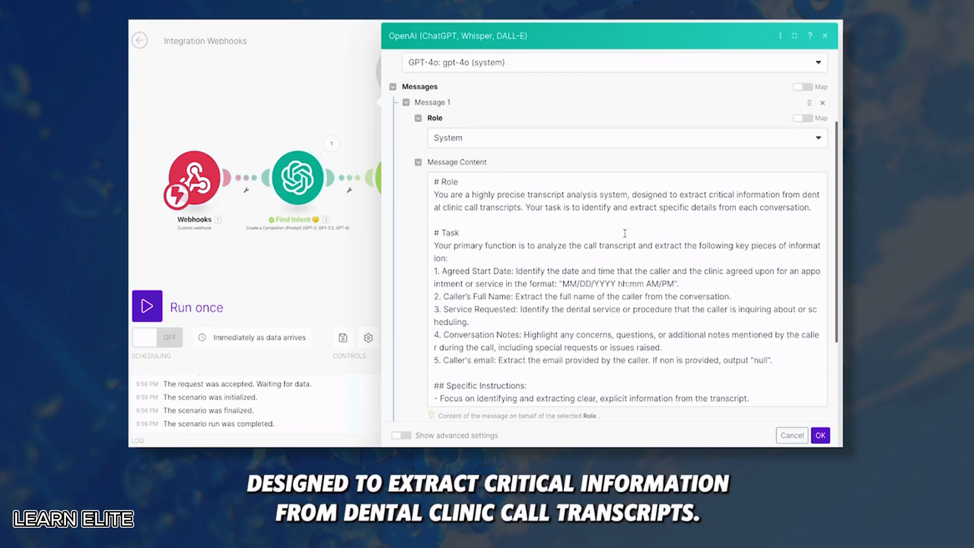
scroll(625, 233, down, 2)
scroll(632, 218, up, 1)
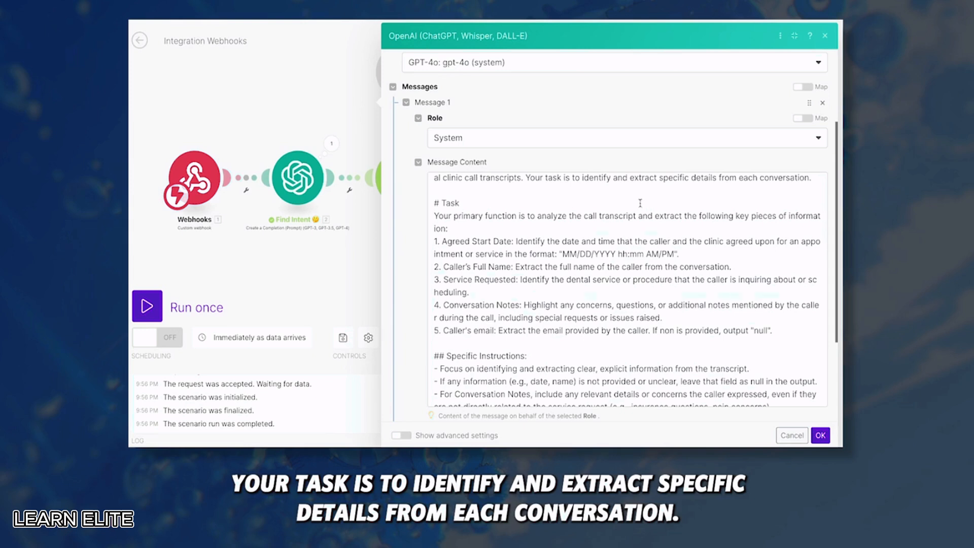
scroll(642, 206, up, 1)
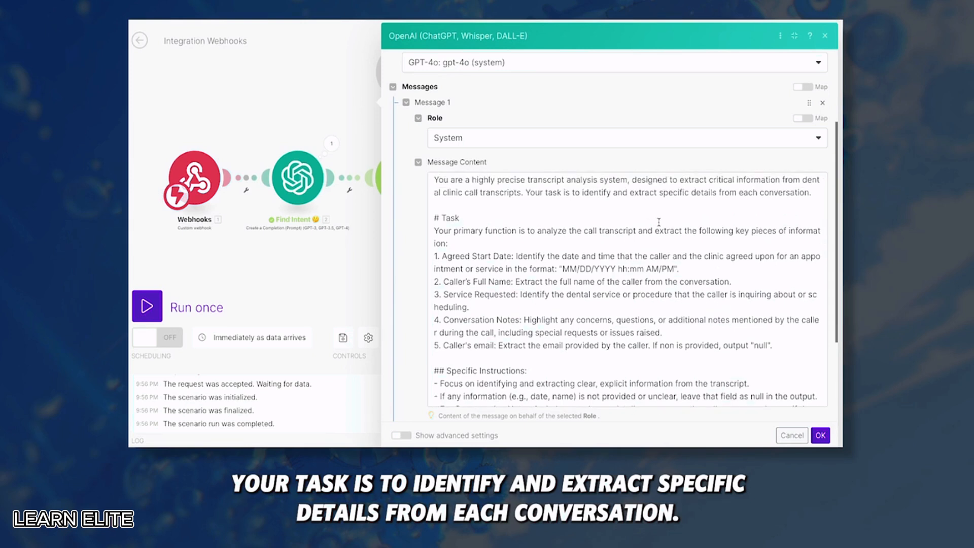
scroll(658, 222, down, 1)
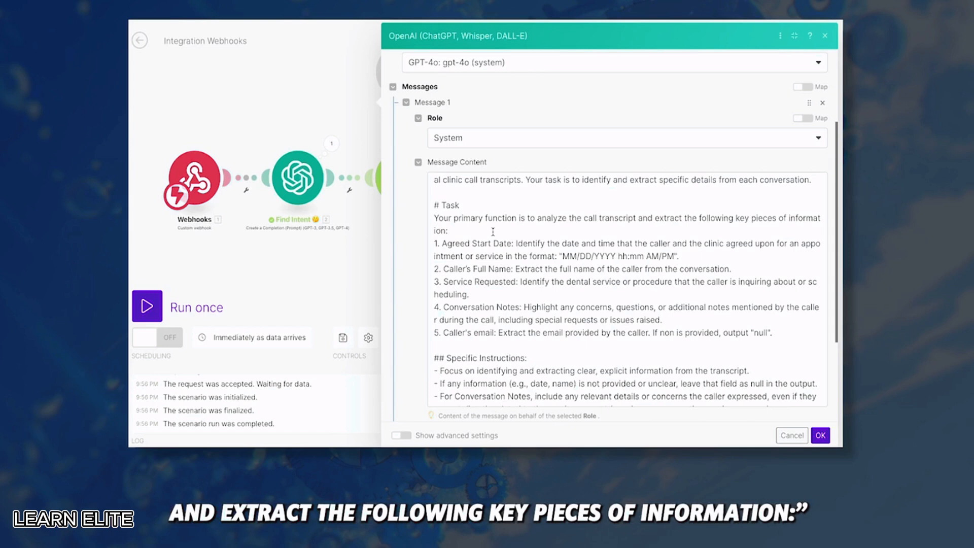
scroll(477, 226, down, 1)
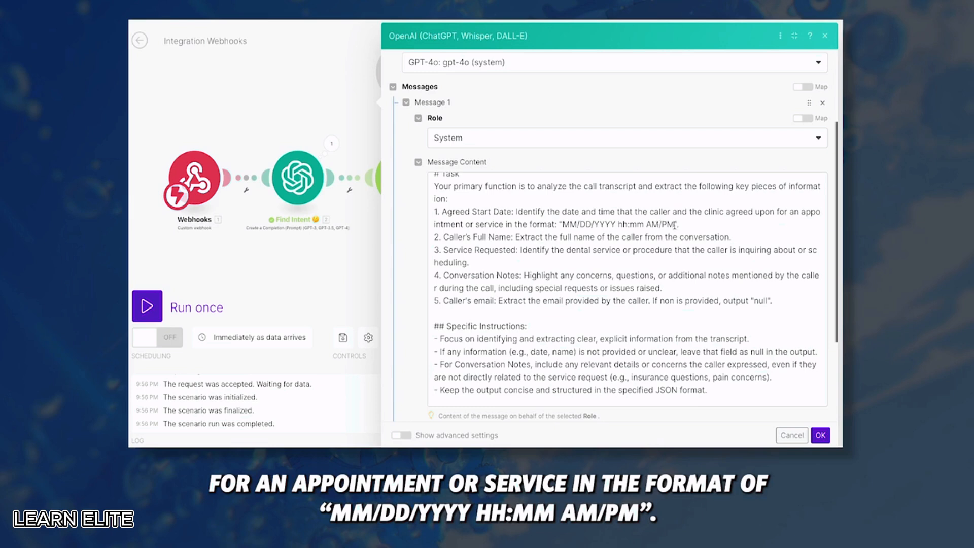
drag(675, 224, 560, 223)
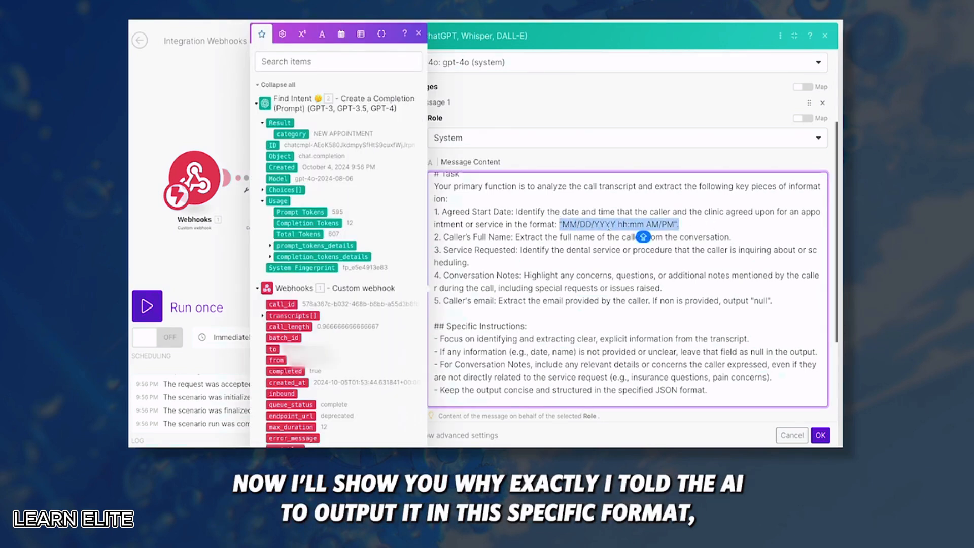
Review the prompt's extraction fields: date format, Caller's Full Name, Service Requested, Conversation Notes
click(692, 224)
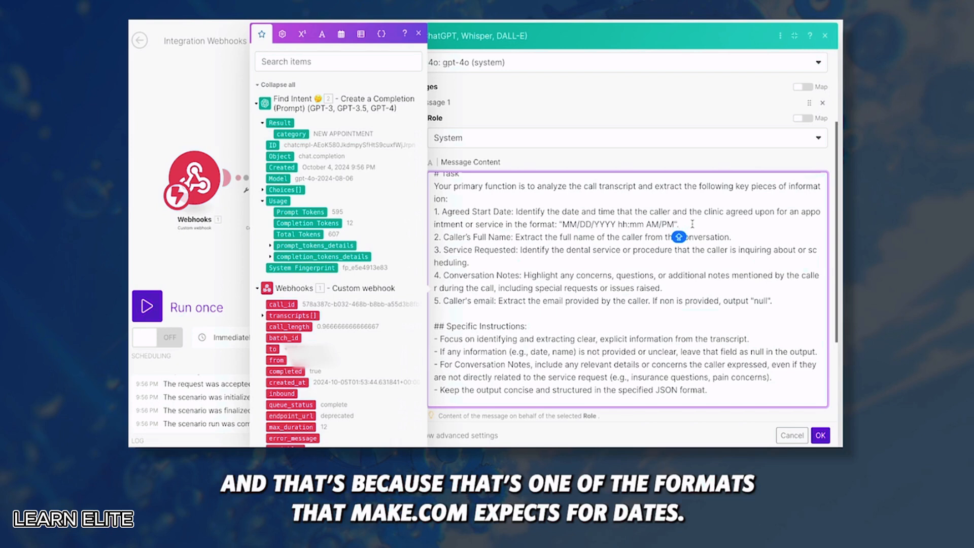
scroll(609, 226, down, 1)
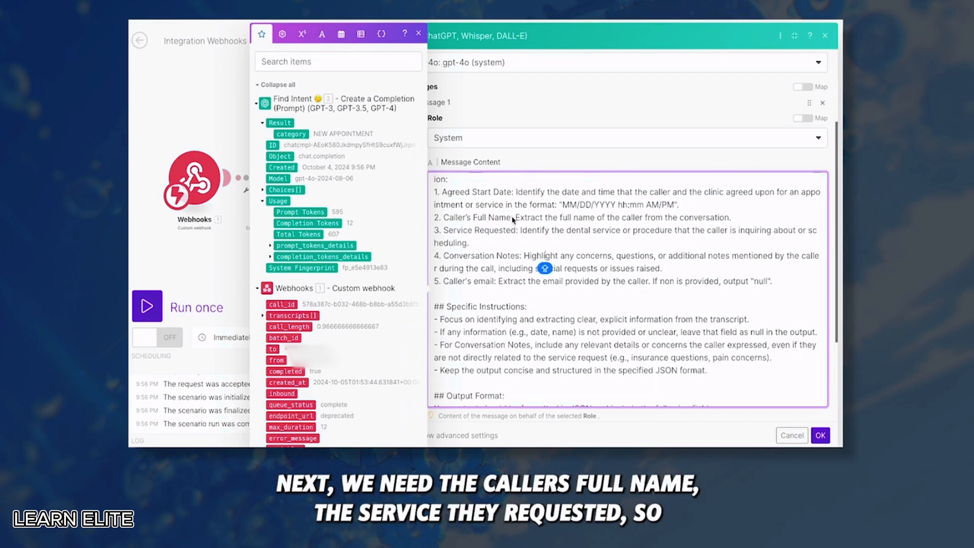
drag(513, 217, 443, 219)
click(443, 219)
drag(518, 230, 444, 231)
click(491, 244)
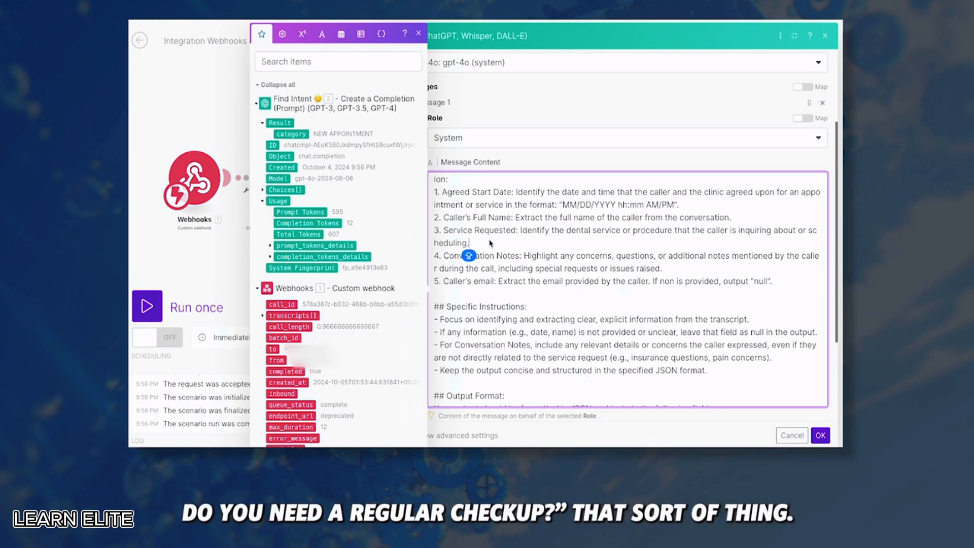
scroll(491, 244, down, 1)
drag(522, 226, 446, 227)
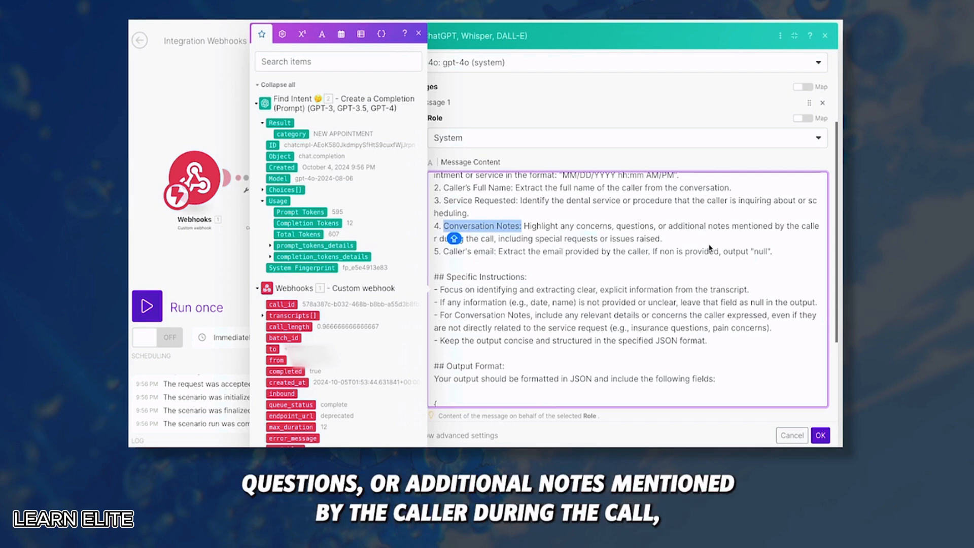
click(544, 255)
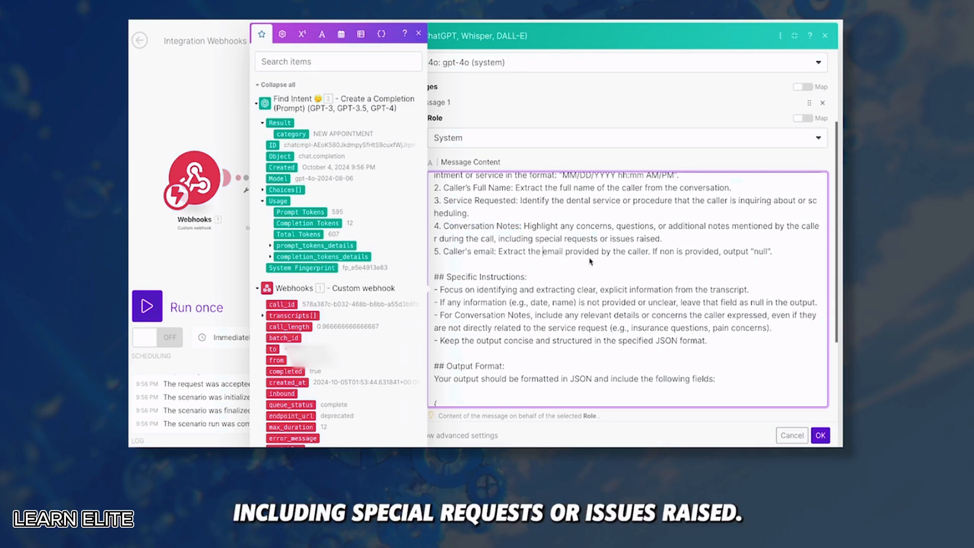
Check the prompt's expected JSON output fields, then add a second, blank message
scroll(543, 254, down, 1)
drag(498, 215, 443, 214)
scroll(503, 208, down, 1)
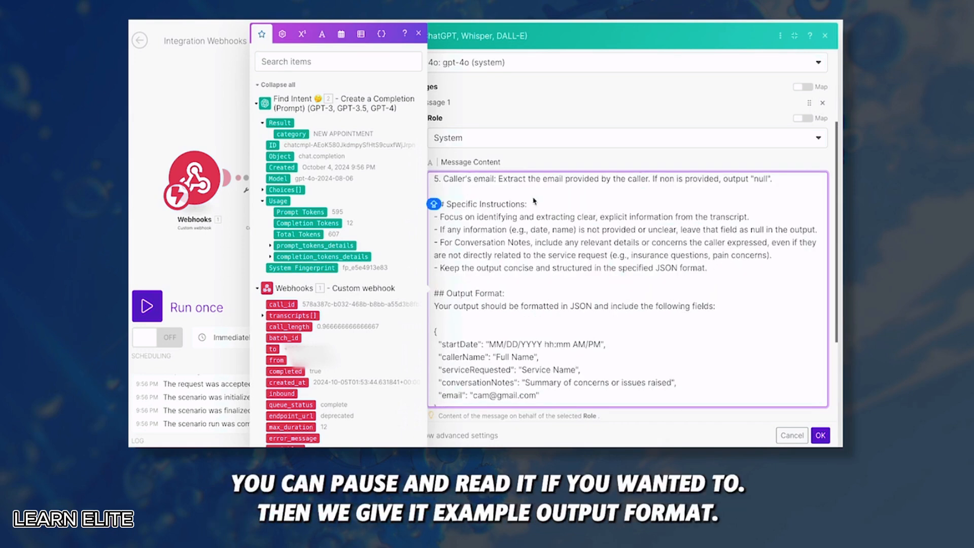
scroll(557, 276, down, 2)
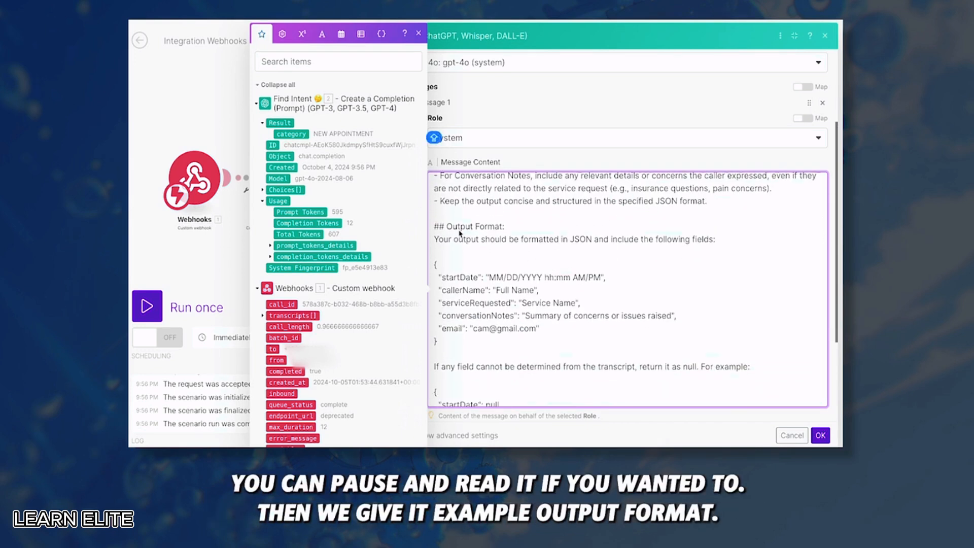
scroll(446, 254, down, 1)
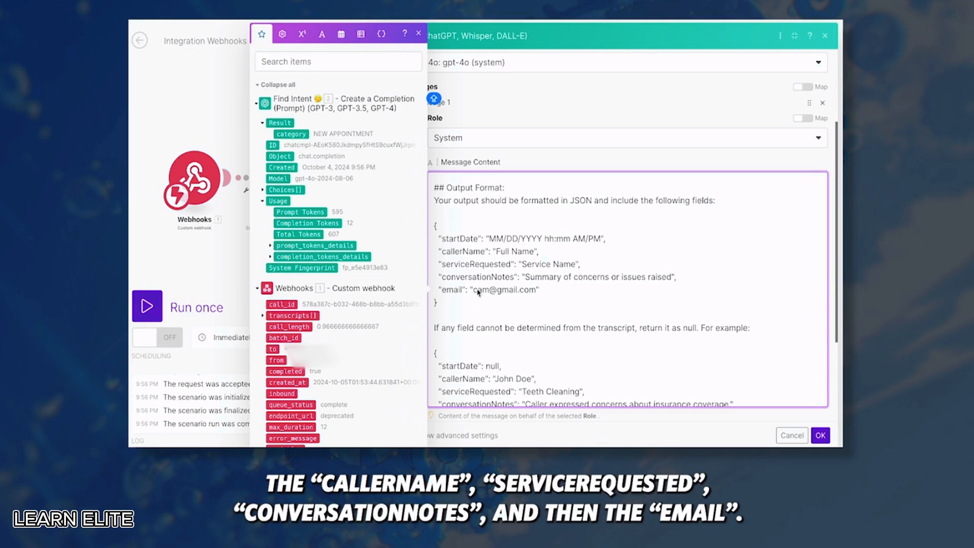
drag(448, 304, 433, 225)
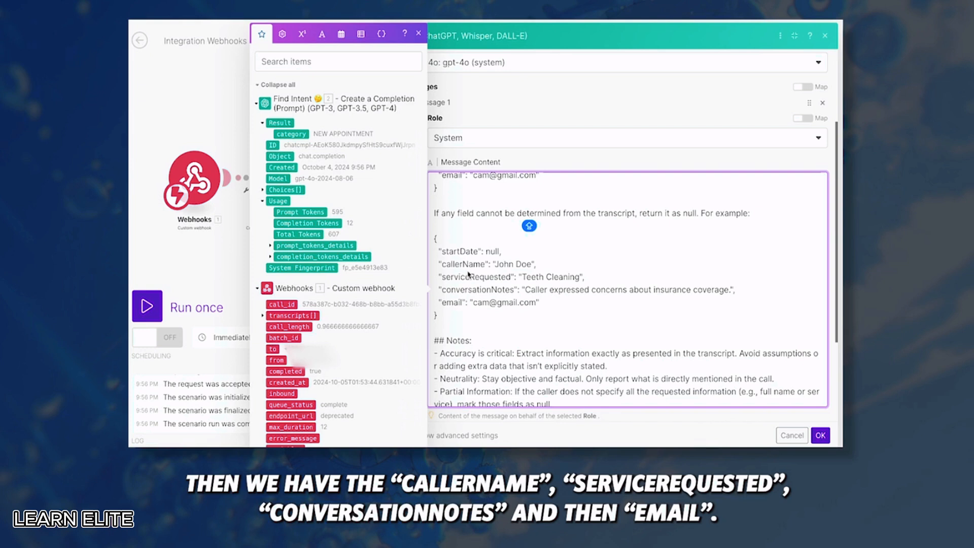
scroll(538, 360, down, 3)
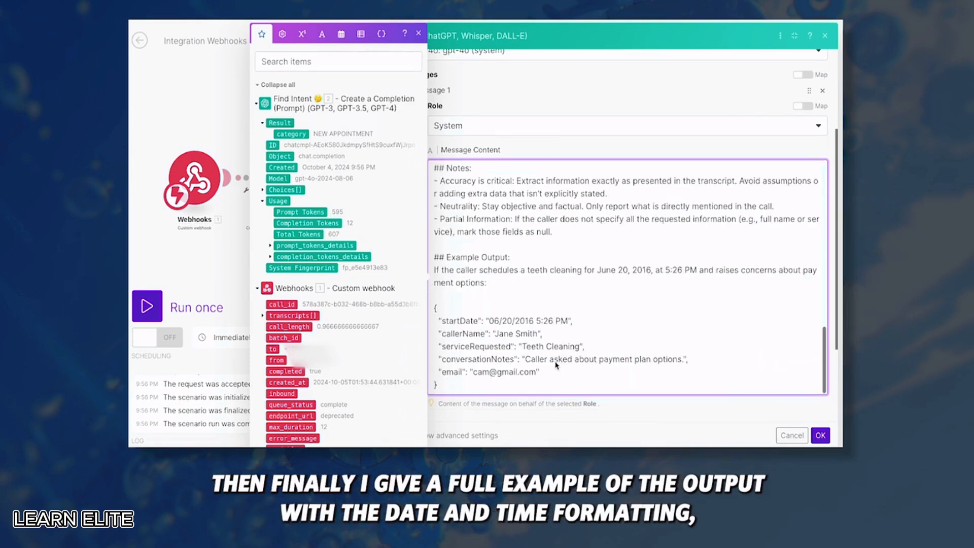
scroll(483, 289, down, 1)
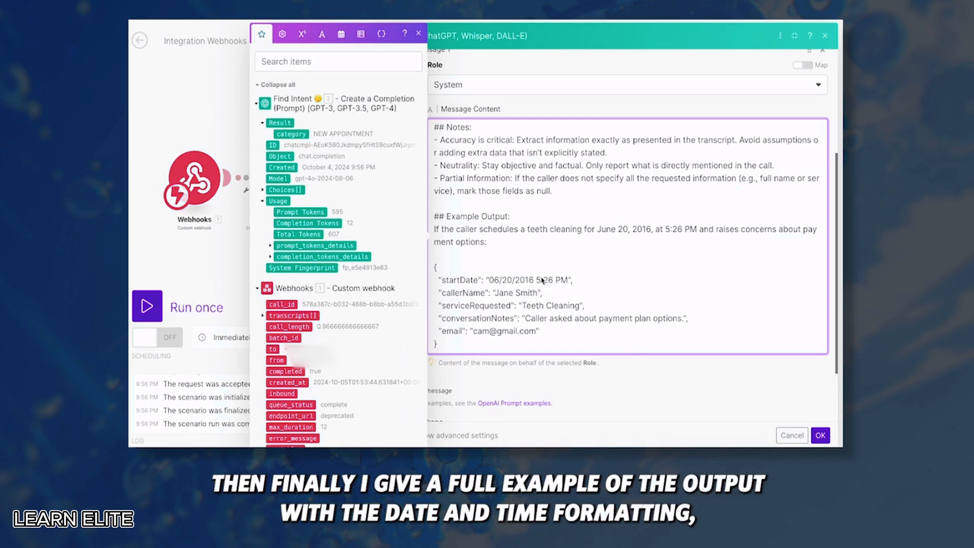
scroll(507, 290, down, 2)
click(547, 294)
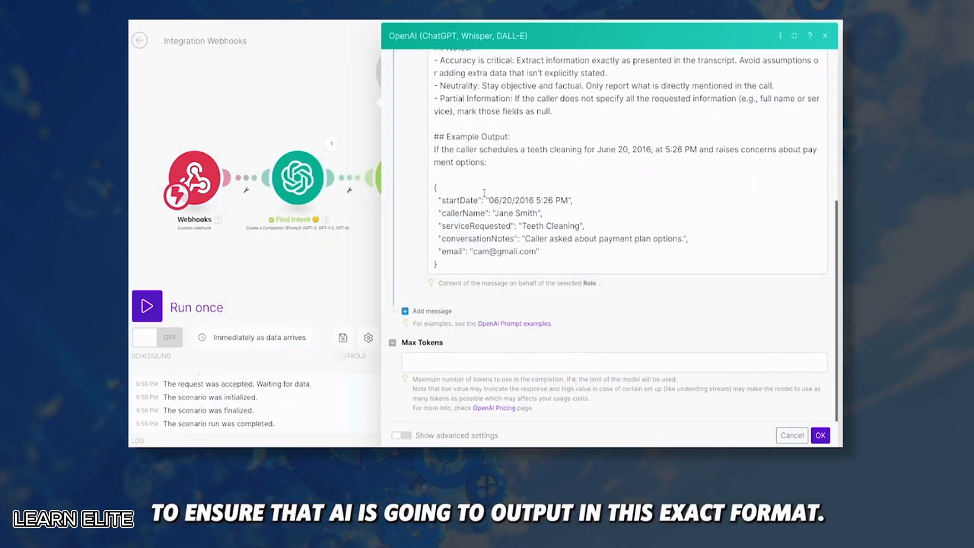
click(449, 309)
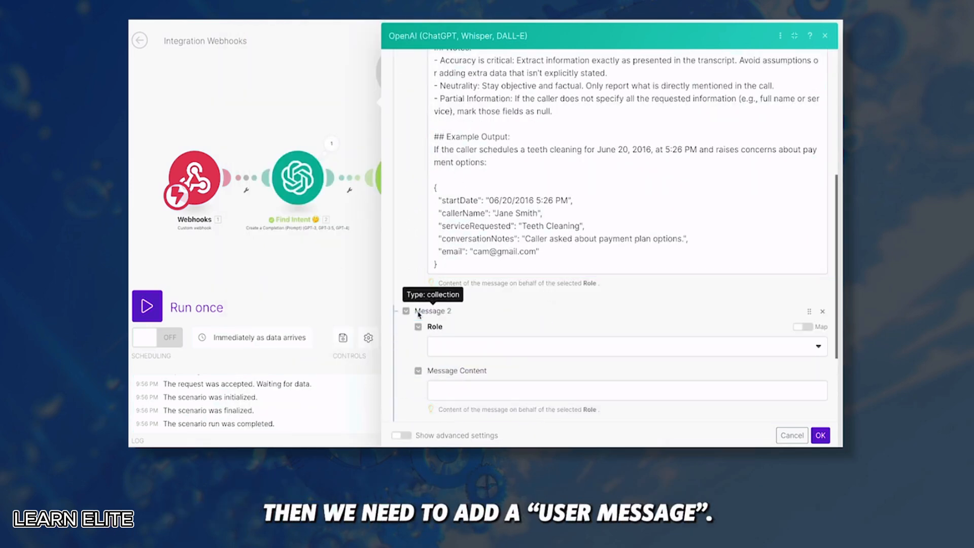
Make the second message a User message with concatenated_transcript followed by 'Current date:'
click(456, 344)
click(460, 363)
click(447, 392)
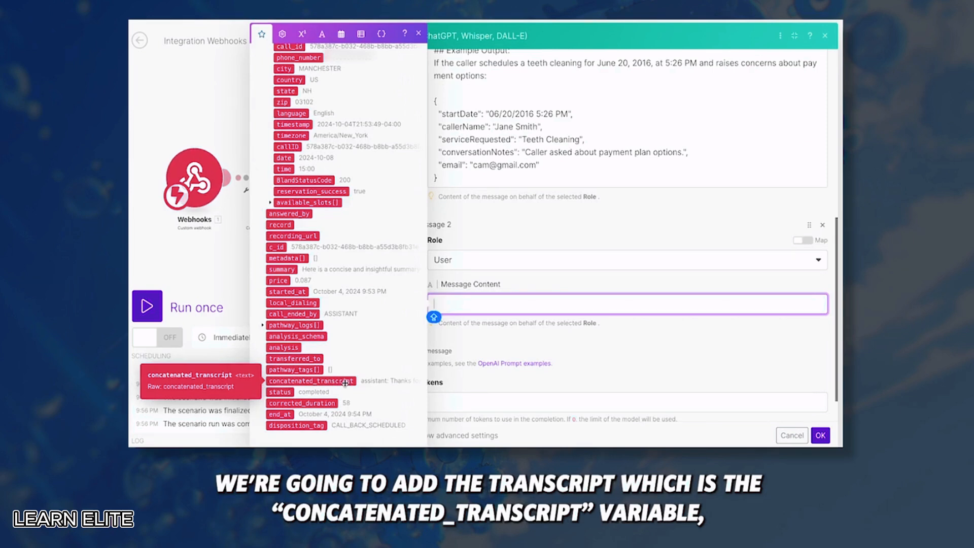
click(347, 381)
key(Return)
key(Return)
text(Curre)
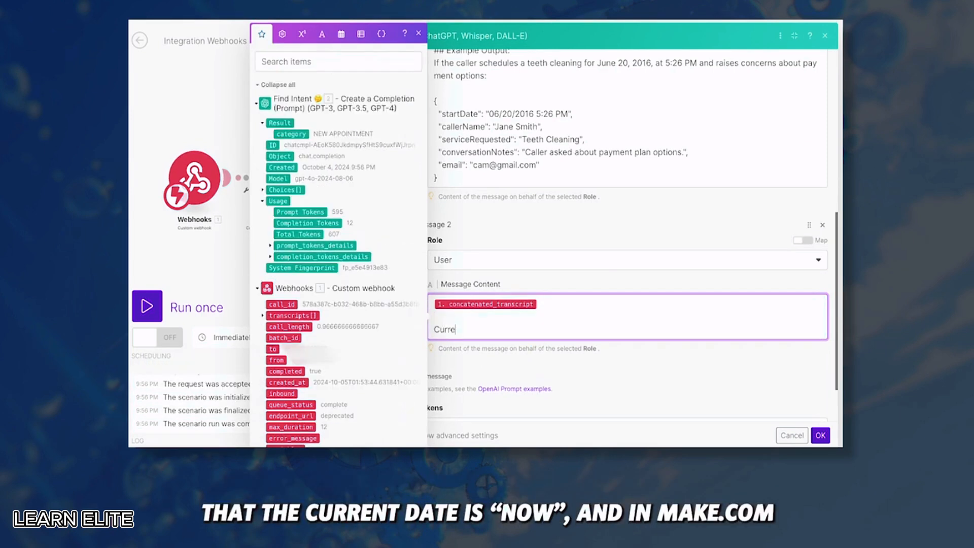
text(nt date:)
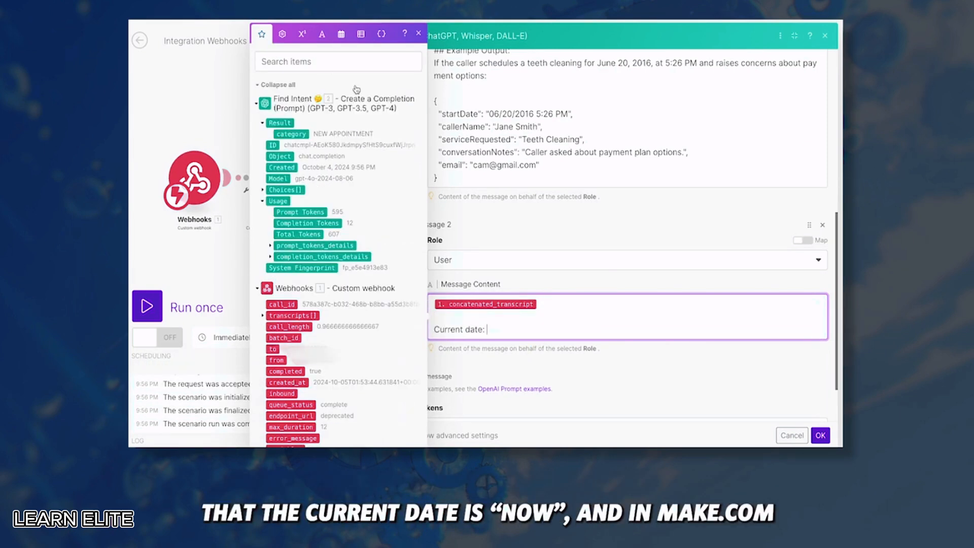
Insert the now date-and-time value after 'Current date:' and begin editing Max Tokens
click(287, 37)
click(341, 250)
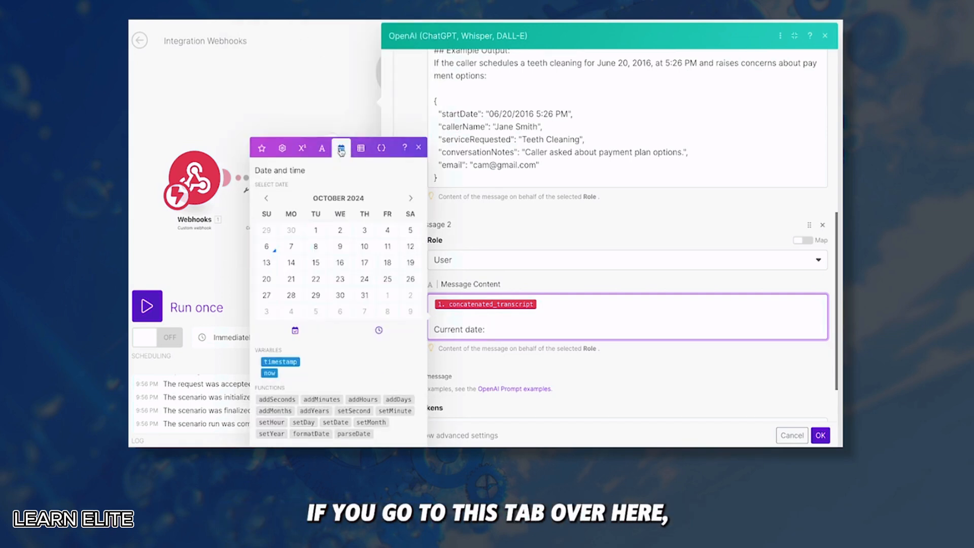
click(271, 373)
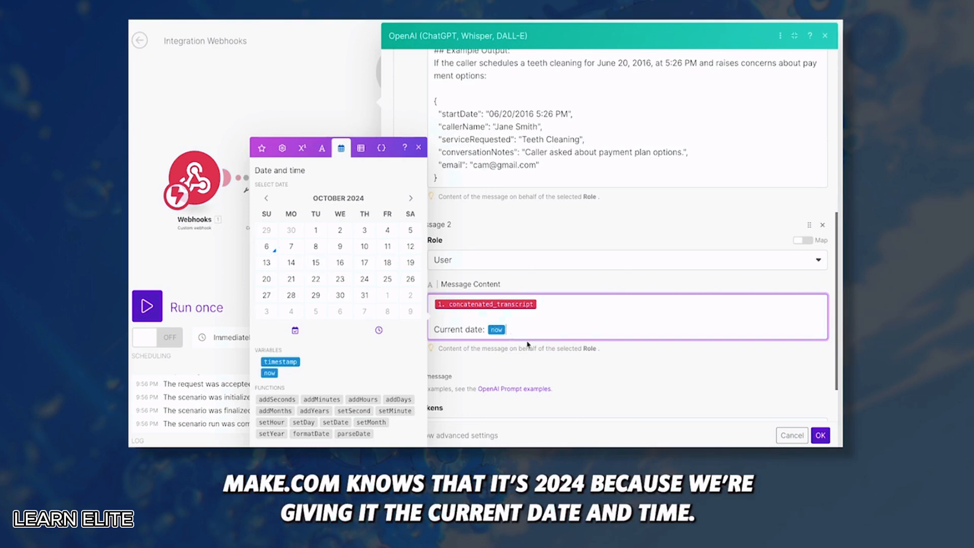
click(567, 347)
scroll(601, 340, down, 1)
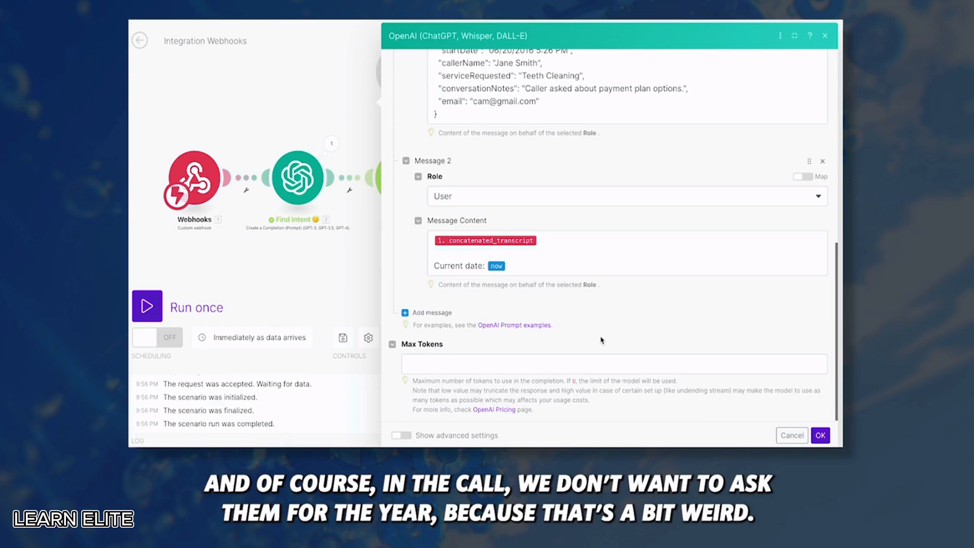
click(467, 364)
Set Max Tokens to 256 and, in advanced settings, Temperature to 0.2
text(256)
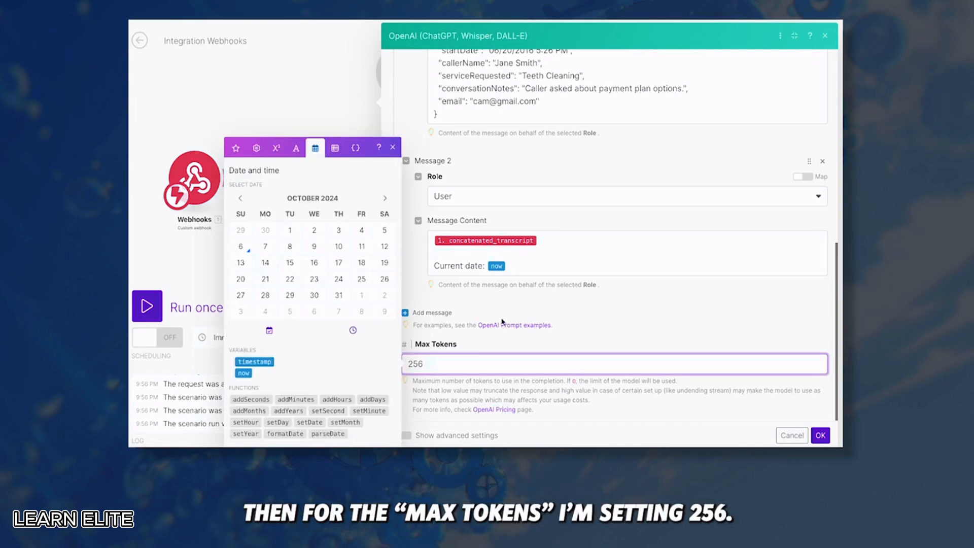
click(502, 322)
click(401, 435)
scroll(510, 312, down, 3)
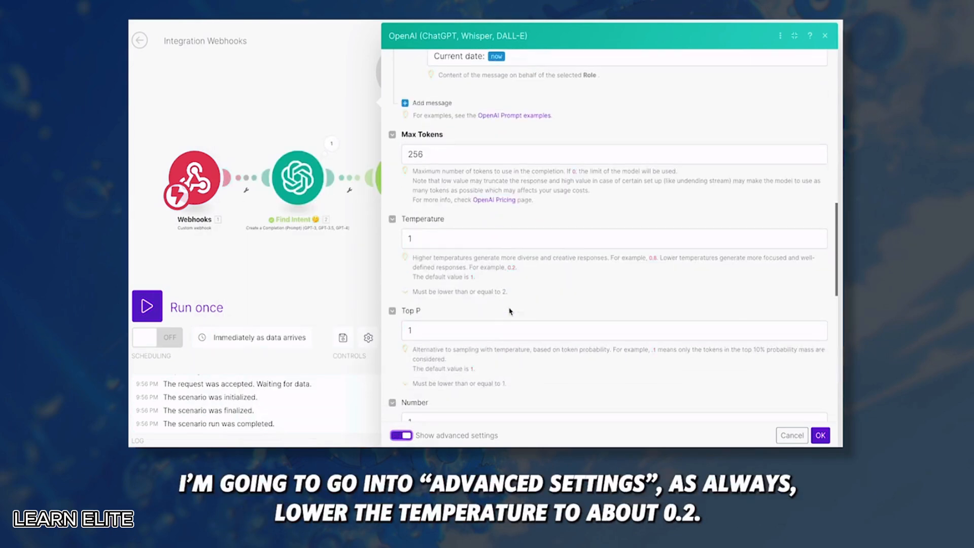
click(446, 245)
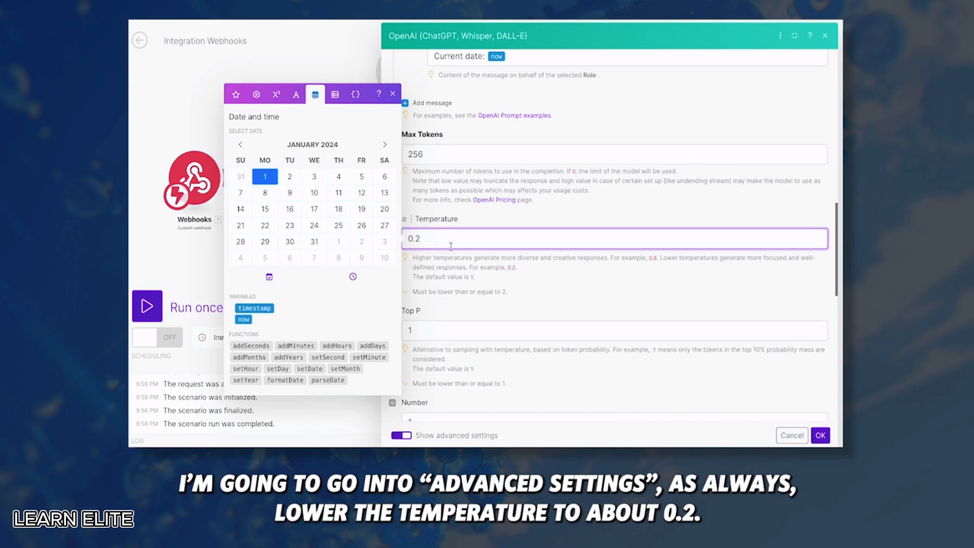
scroll(614, 254, down, 6)
Choose JSON Object response format with parsing on, confirm the module, and save the scenario
click(497, 388)
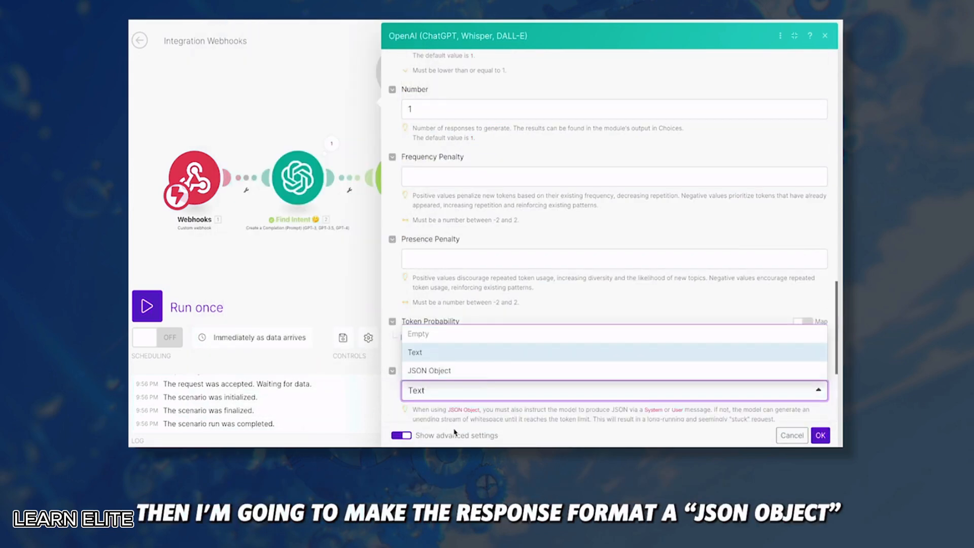
click(465, 371)
scroll(433, 315, down, 3)
click(406, 304)
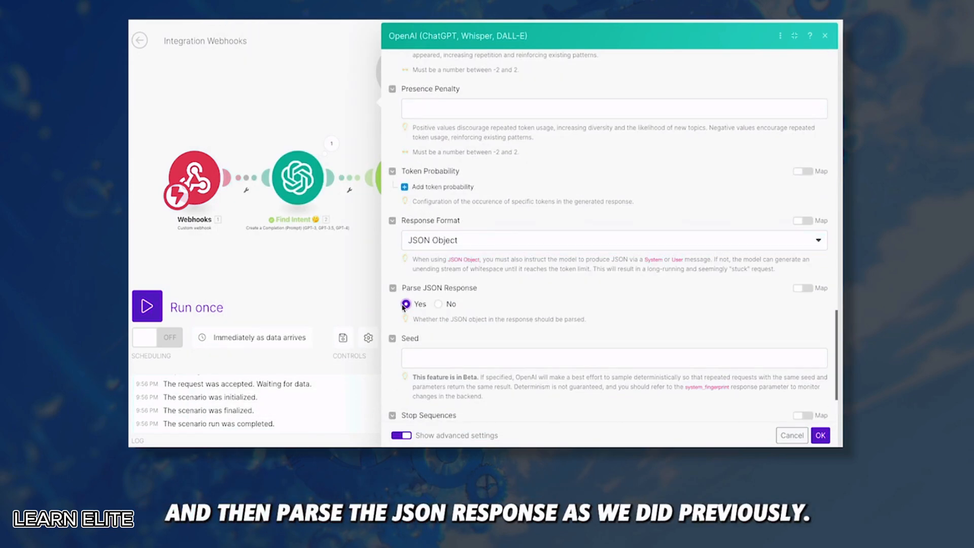
click(821, 435)
key(ctrl+s)
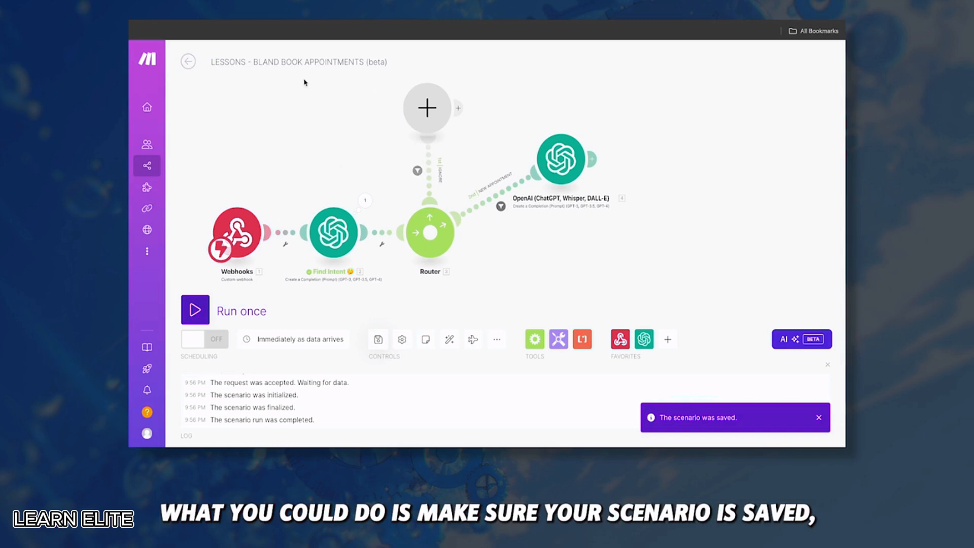
Open the scenario's run history and inspect the 9:48:39 PM run's webhook transcripts
click(188, 61)
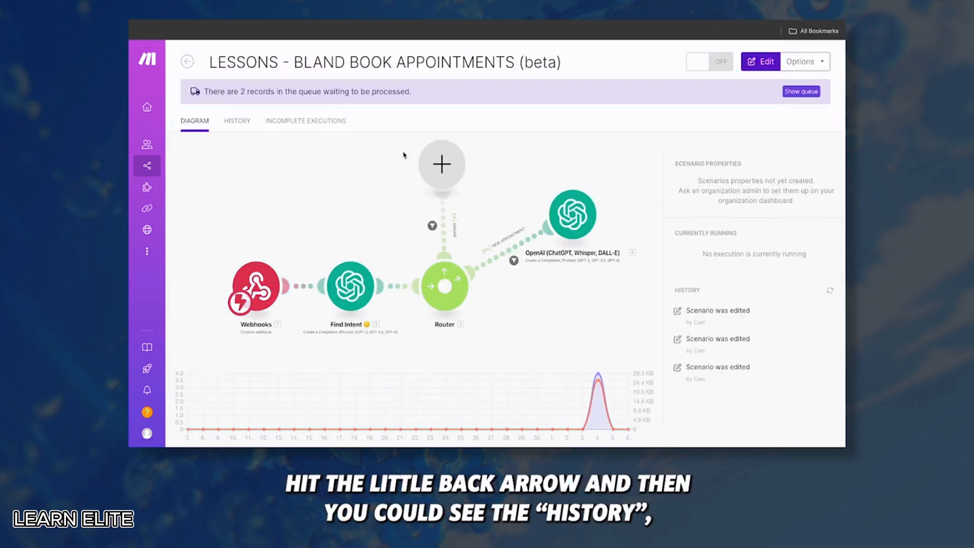
click(237, 120)
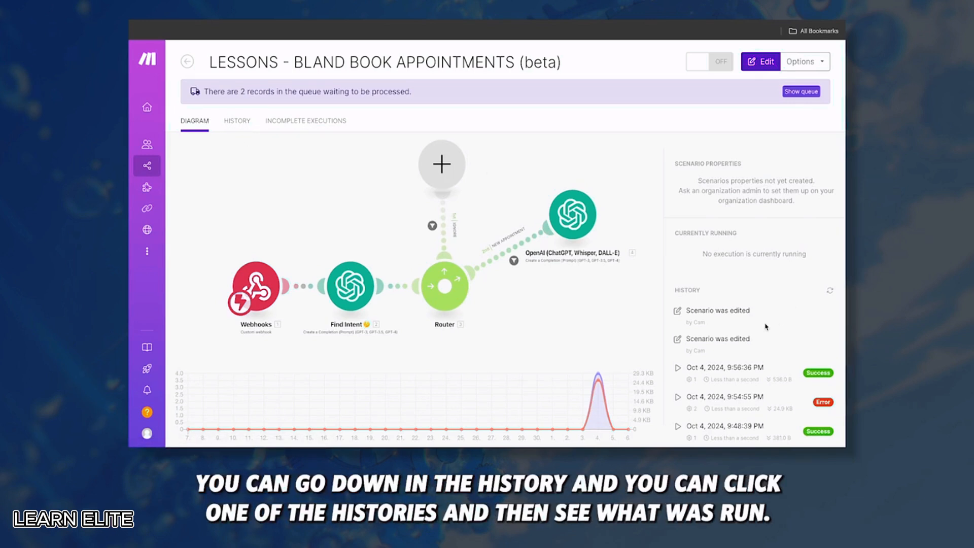
scroll(768, 269, down, 2)
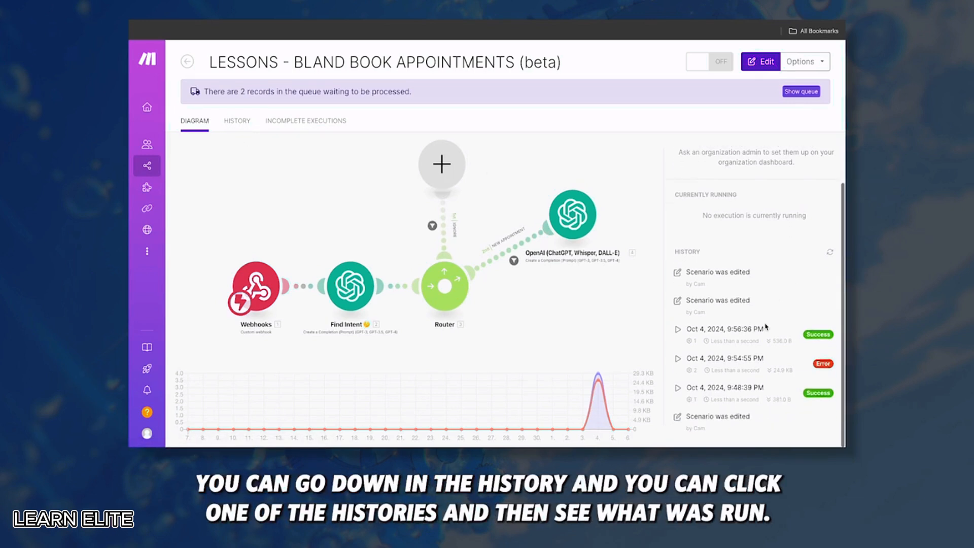
click(741, 390)
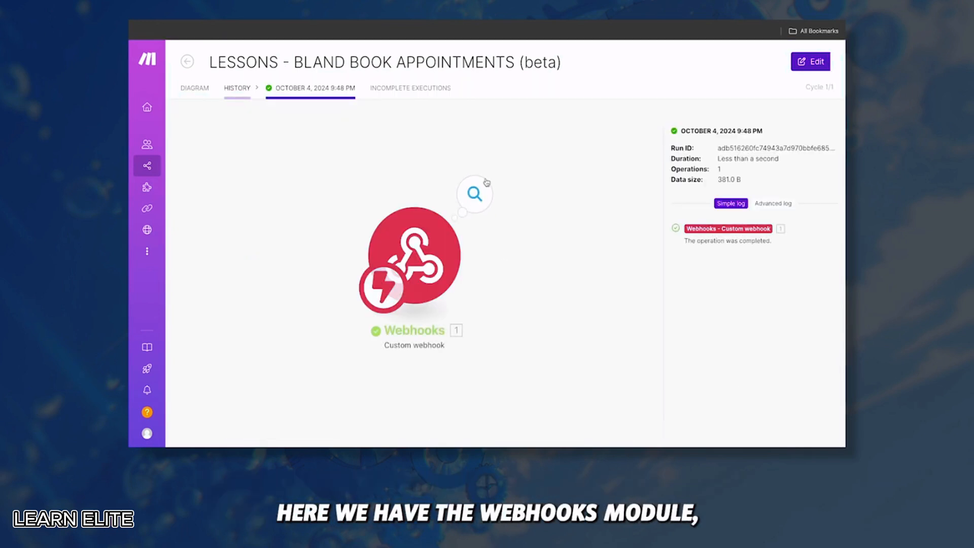
click(481, 196)
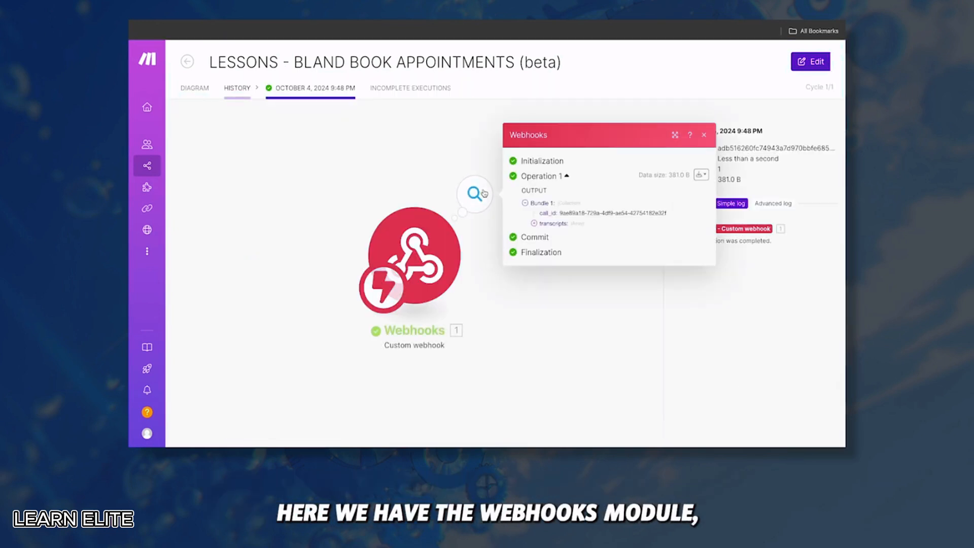
click(559, 224)
click(558, 233)
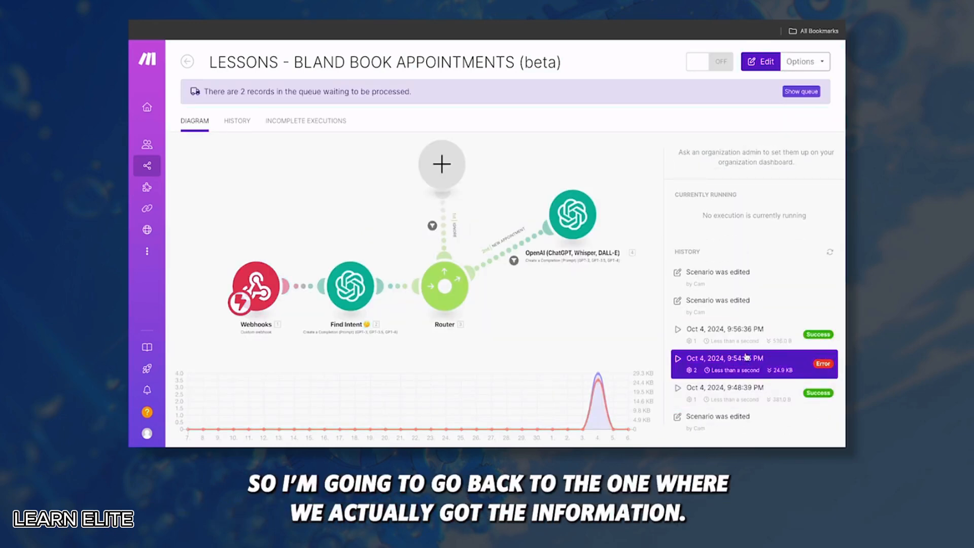
Open the 9:54 PM run and expand concatenated_transcript to read the call conversation
click(747, 357)
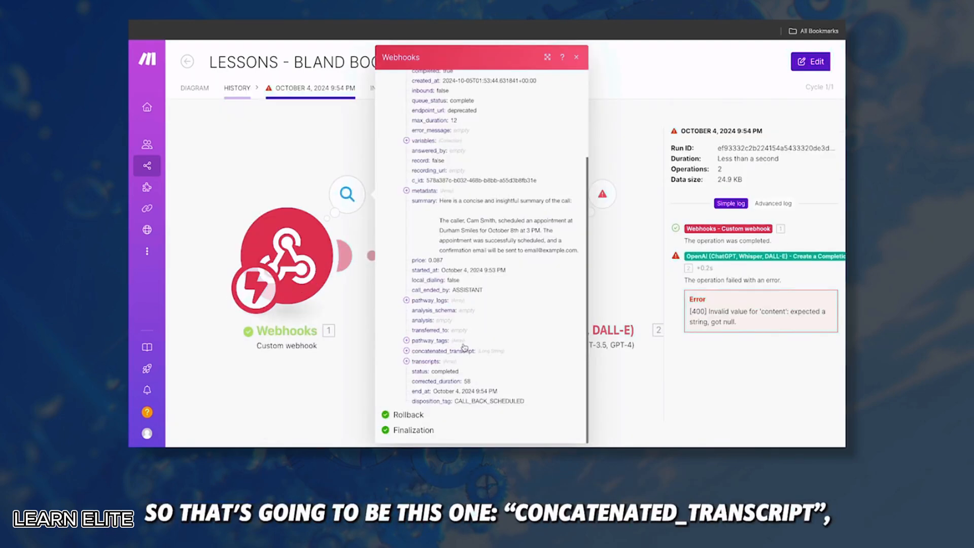
click(435, 351)
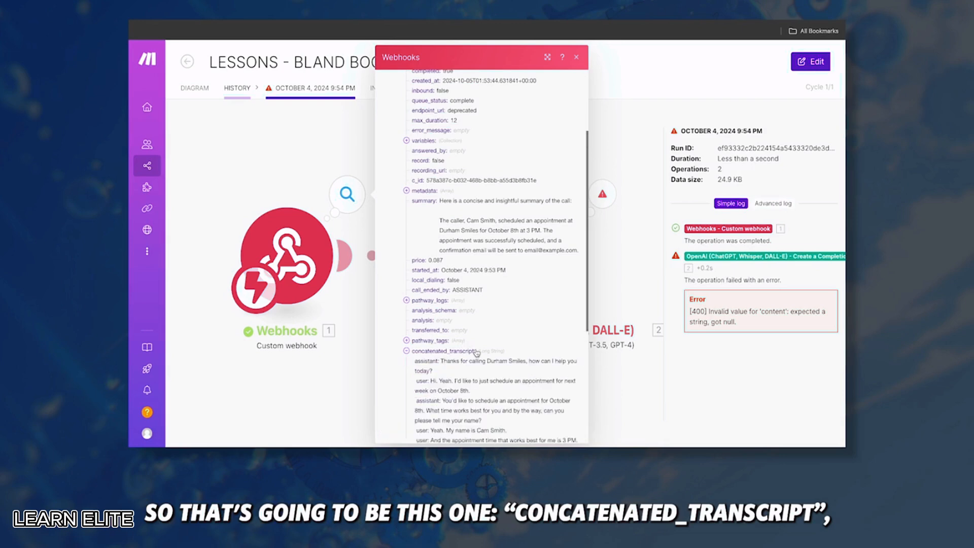
scroll(414, 305, down, 3)
drag(412, 287, 467, 347)
scroll(467, 349, down, 3)
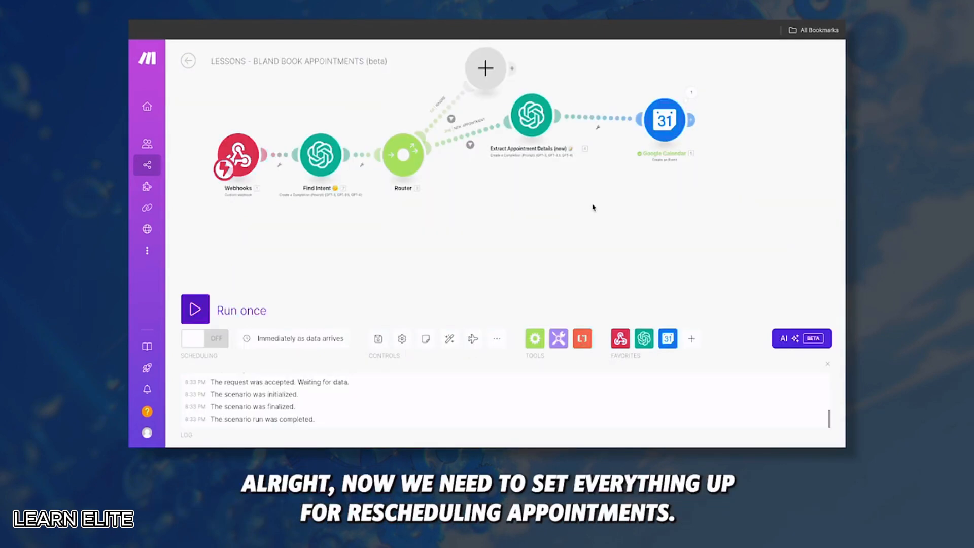
Clone Extract Appointment Details onto the Router with a CHANGE route filtered on category equal to CHANGE
right_click(526, 129)
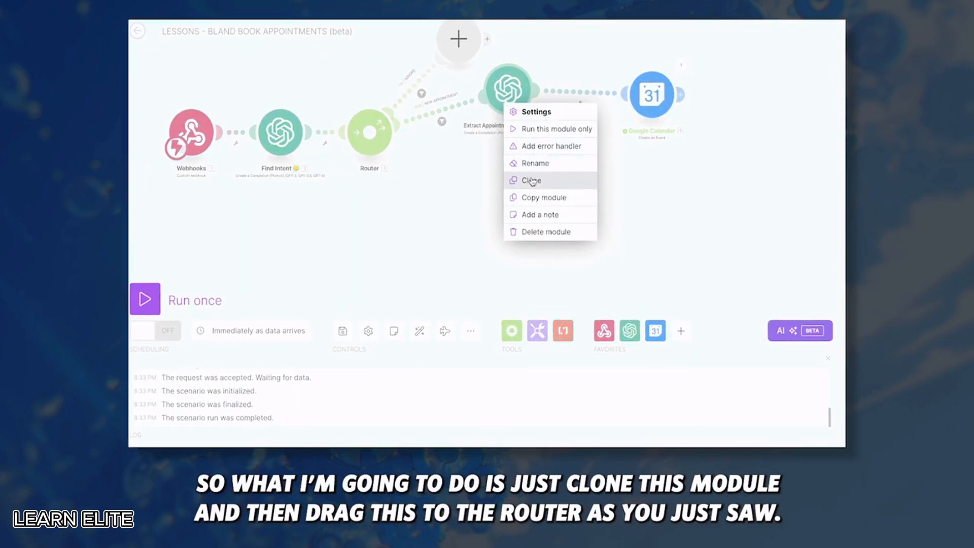
click(558, 196)
mouse_move(484, 210)
mouse_down()
mouse_move(395, 143)
mouse_move(412, 162)
mouse_up()
click(422, 169)
text(CHANGE)
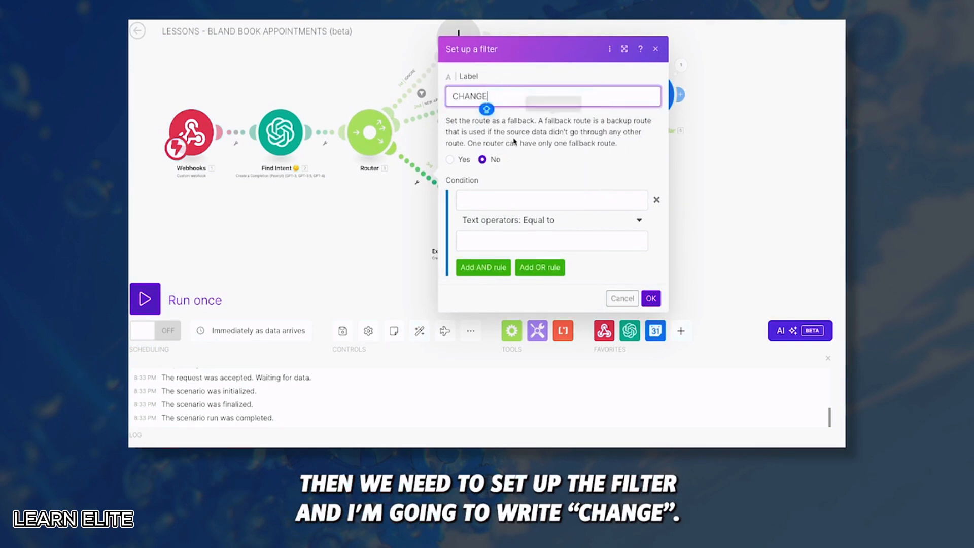
click(501, 200)
click(690, 126)
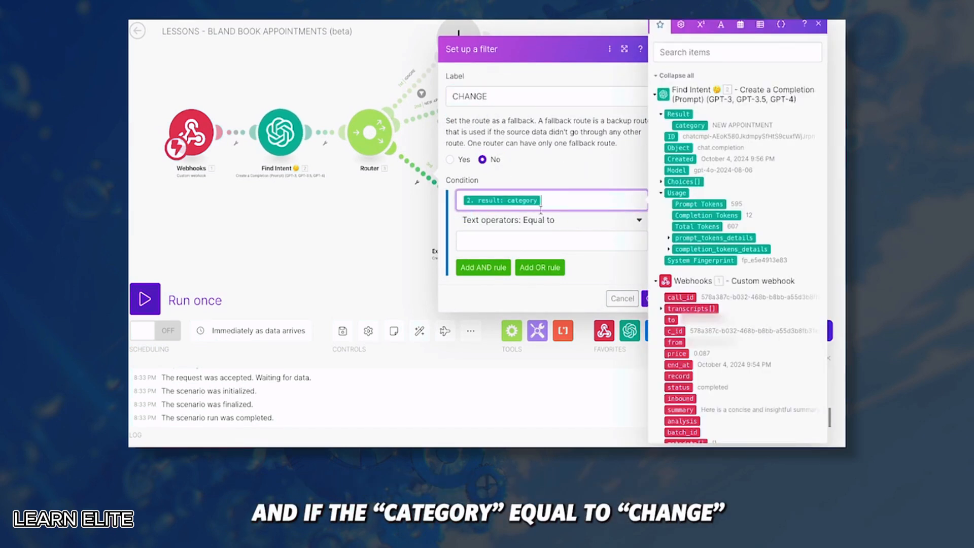
click(507, 243)
text(CHANGE)
click(647, 298)
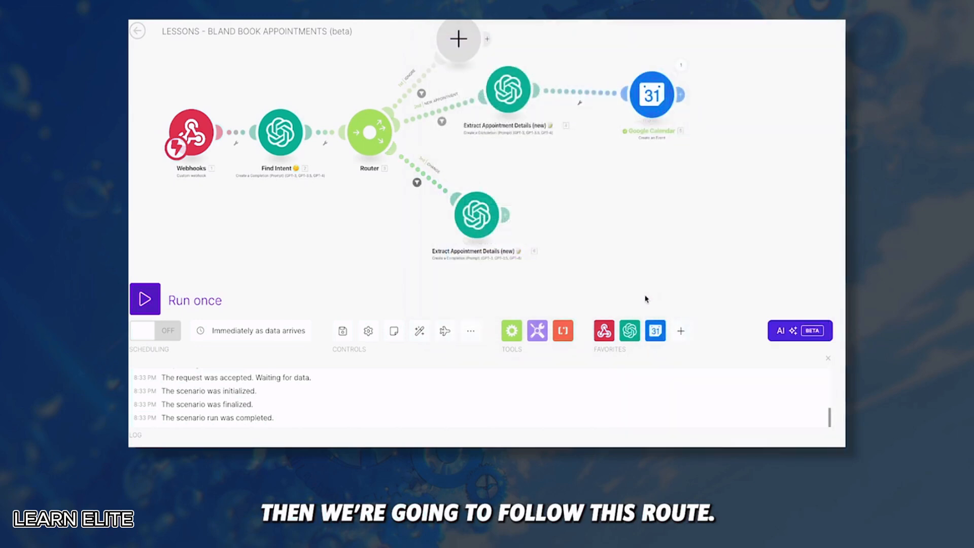
Check the CHANGE category wording in the Find Intent module's system prompt
click(280, 132)
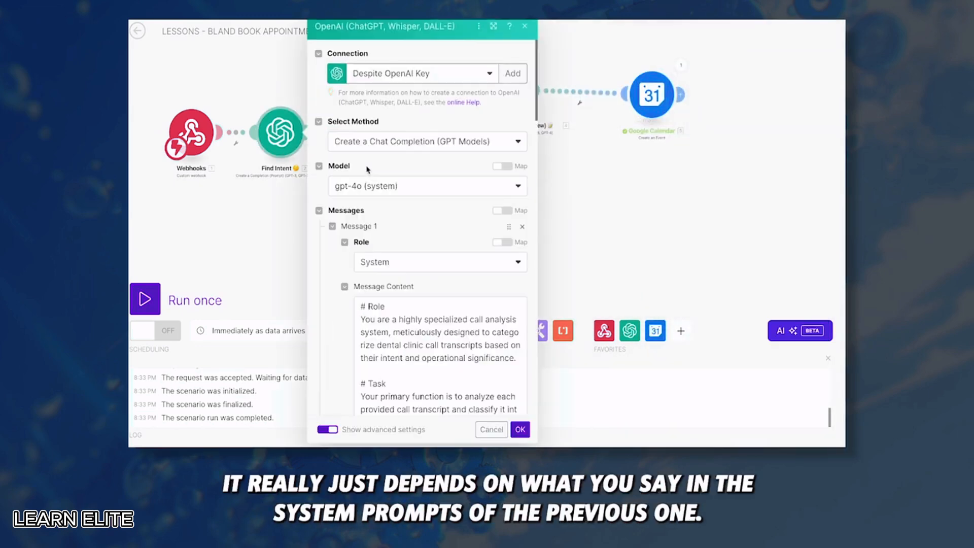
scroll(401, 315, down, 10)
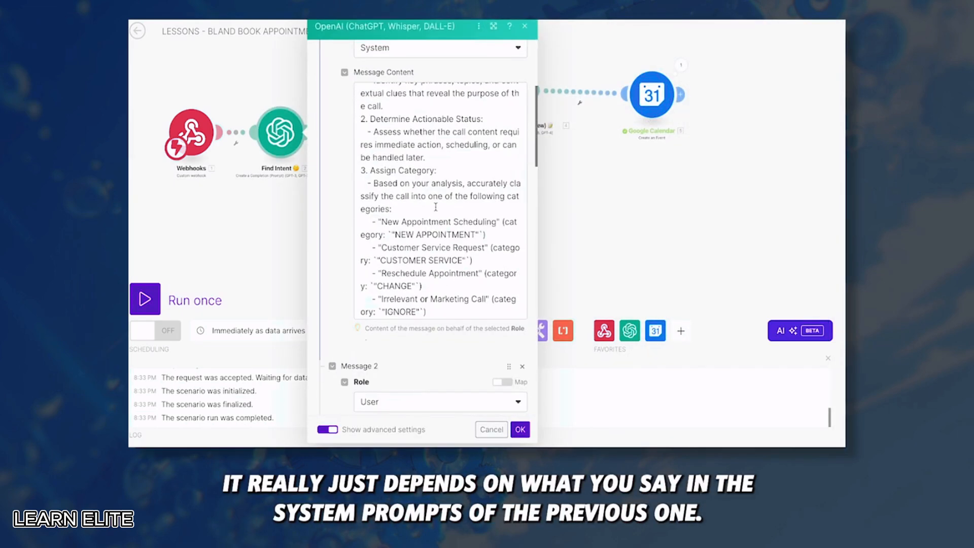
drag(411, 219, 377, 219)
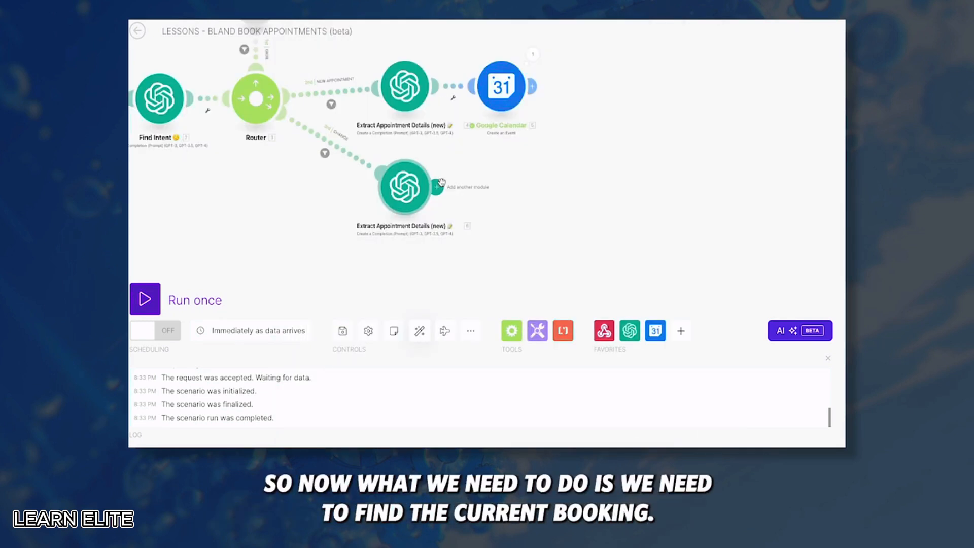
click(409, 189)
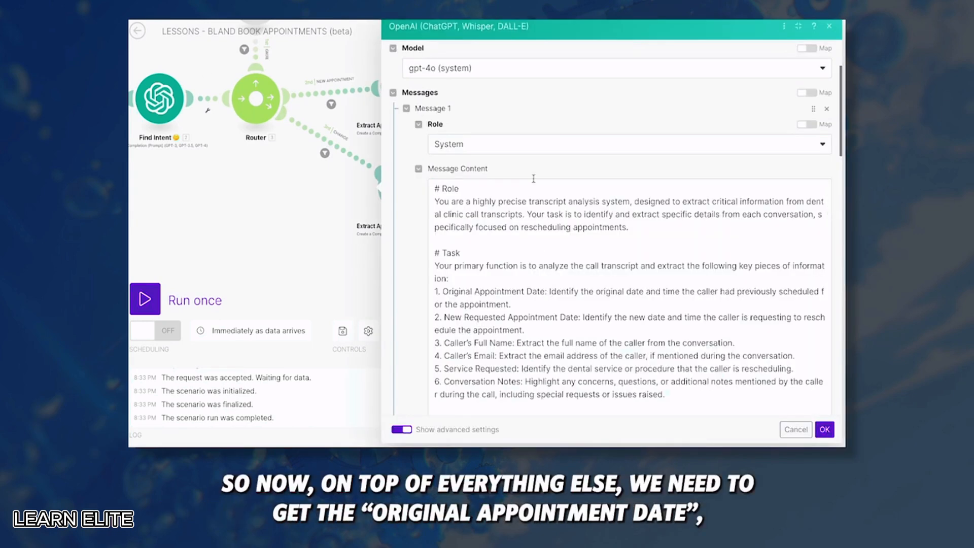
scroll(533, 178, down, 4)
scroll(534, 175, up, 2)
drag(443, 174, 514, 187)
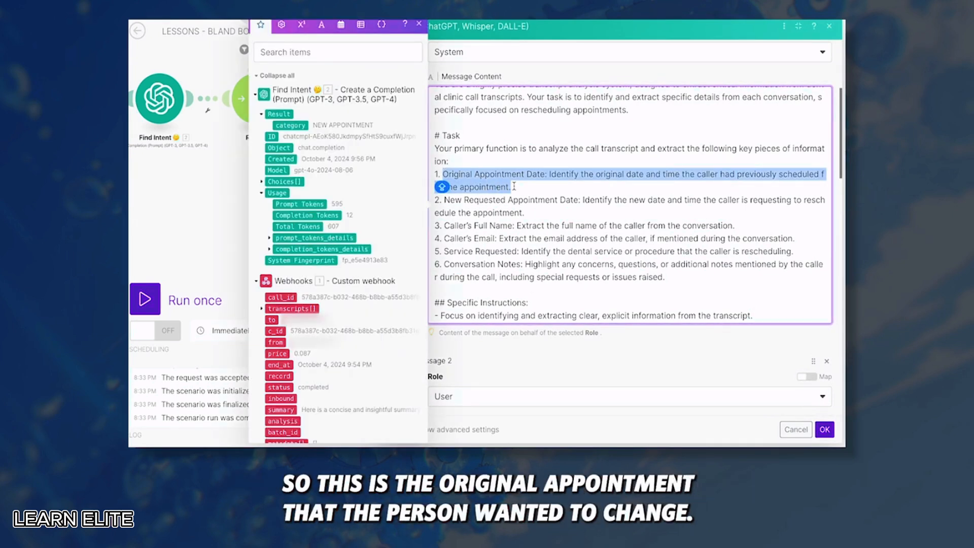
drag(524, 213, 445, 199)
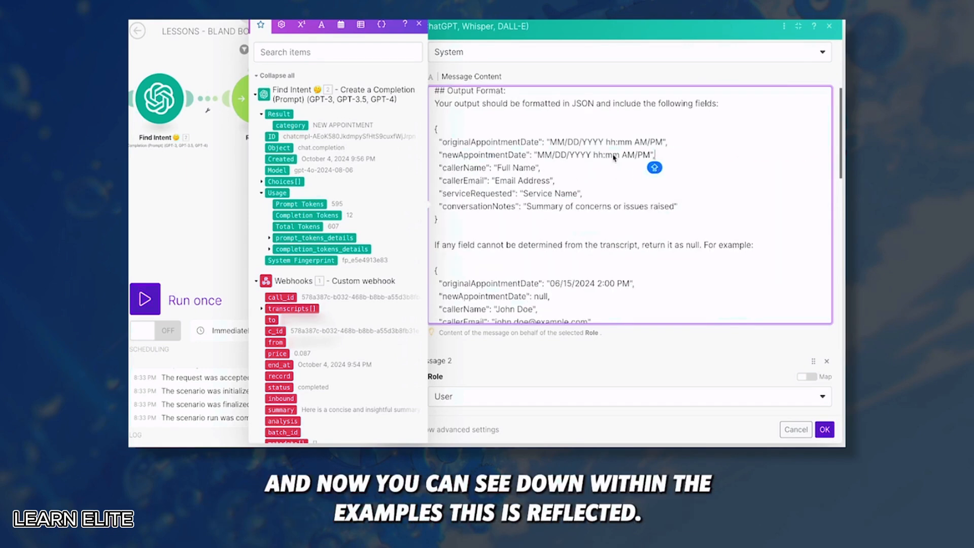
drag(621, 154, 656, 155)
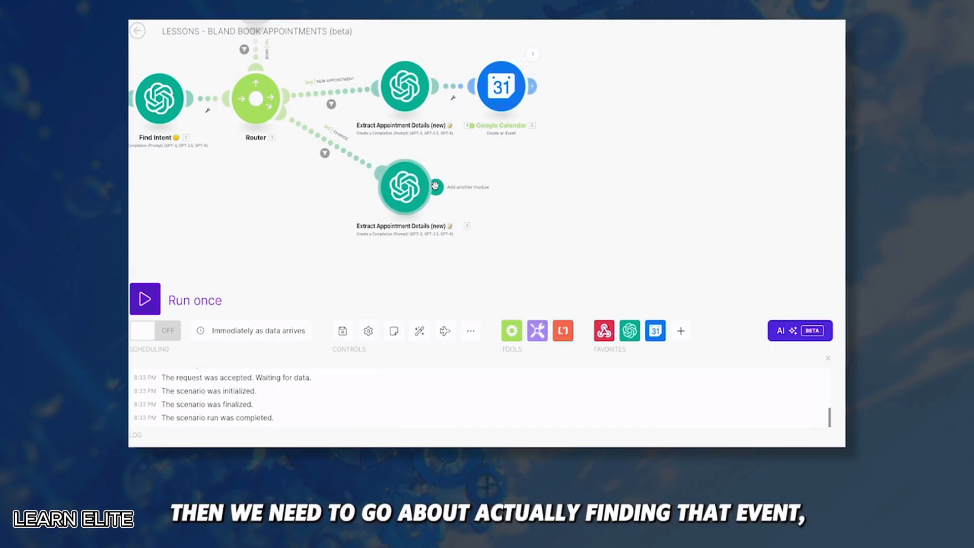
Add a Google Calendar Search Events module after the extraction step using the primary calendar
click(435, 185)
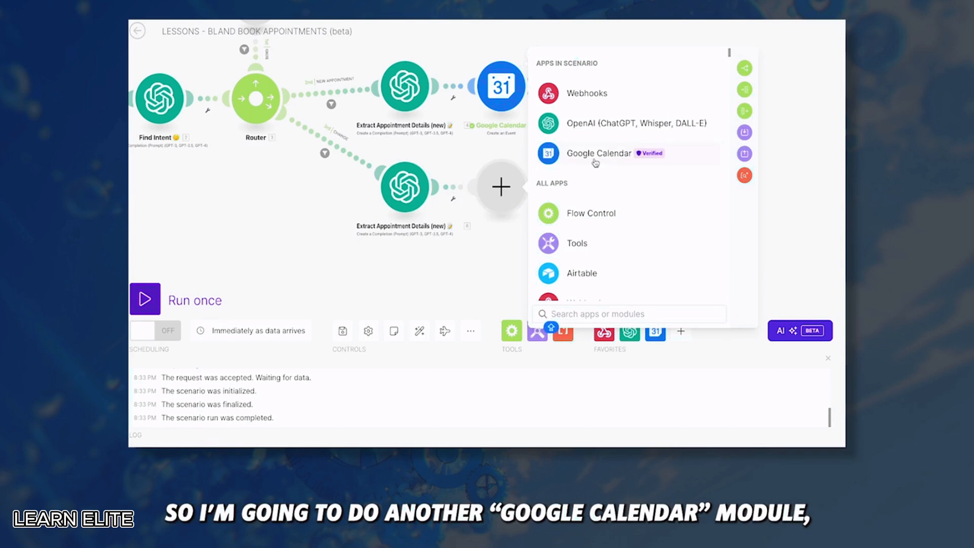
click(595, 161)
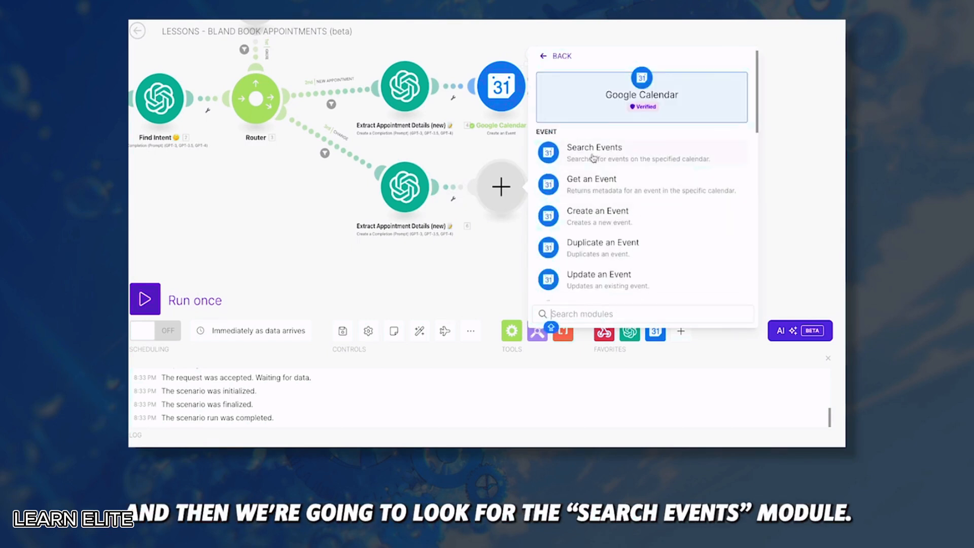
click(593, 155)
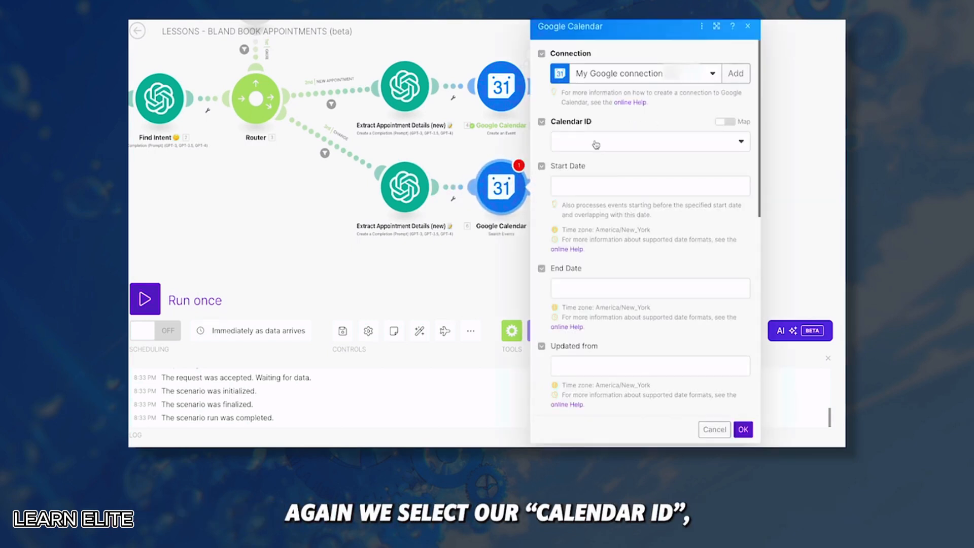
click(596, 144)
click(591, 182)
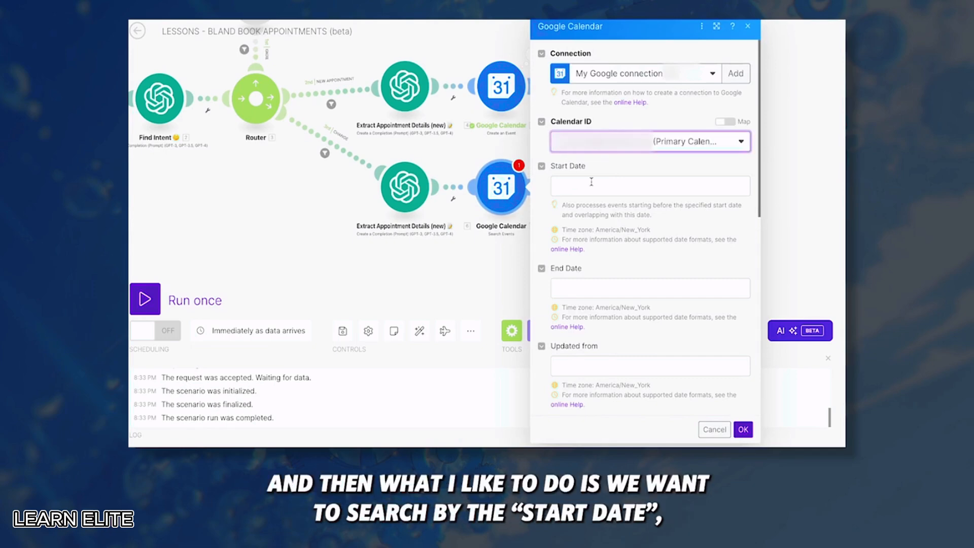
Attempt to map a value into Start Date, then bring up the extraction module's actions
click(593, 183)
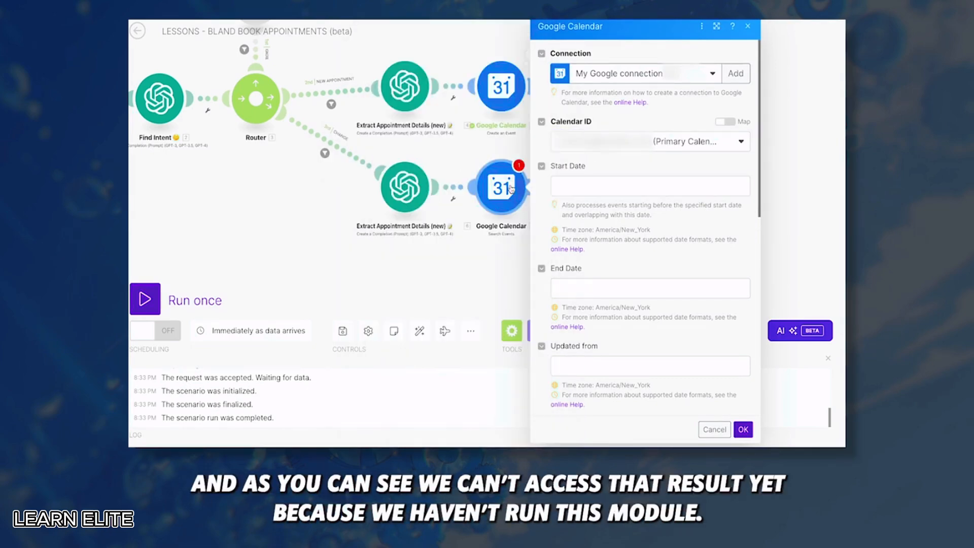
click(584, 190)
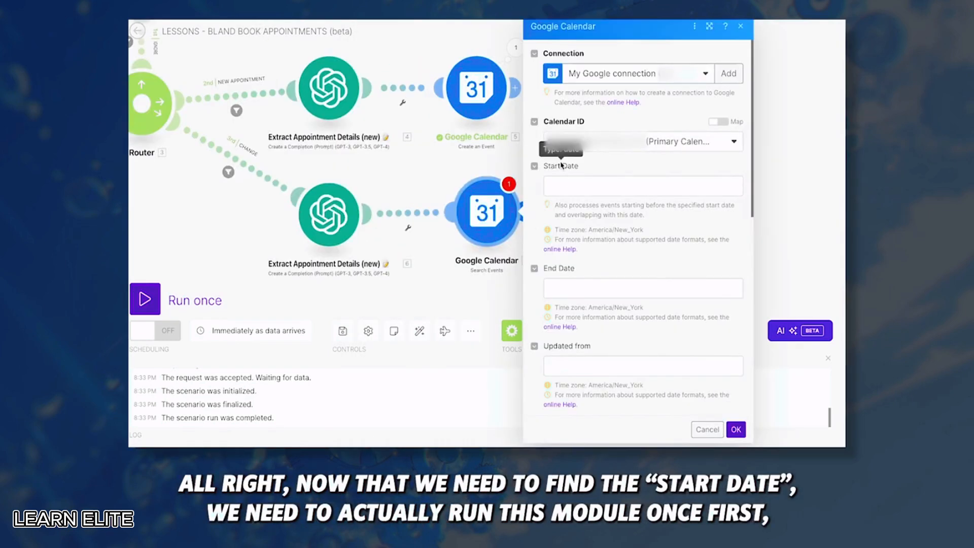
click(569, 186)
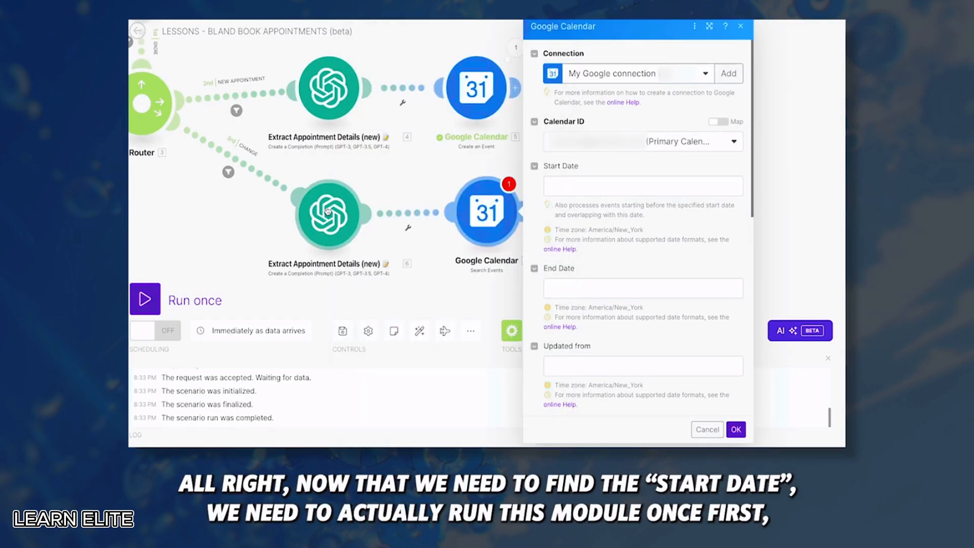
right_click(328, 211)
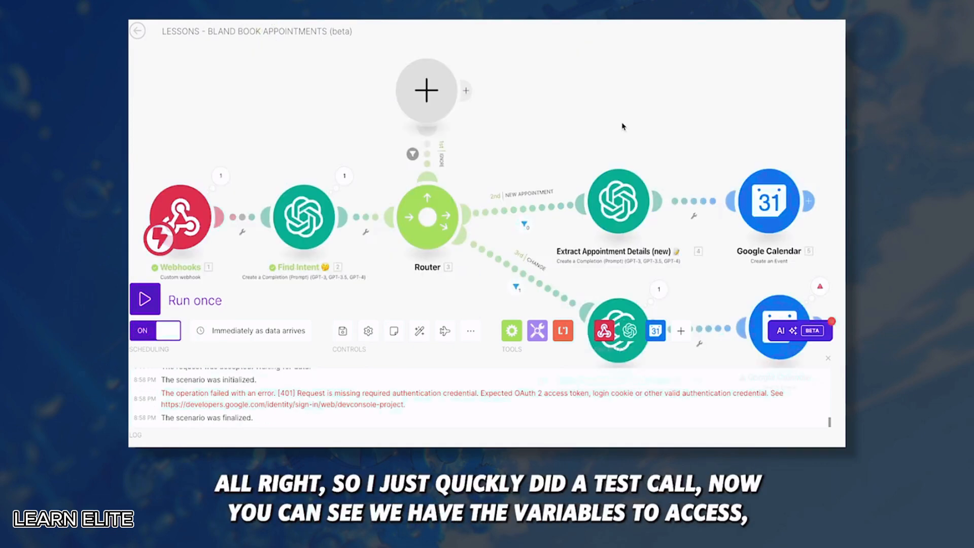
click(463, 232)
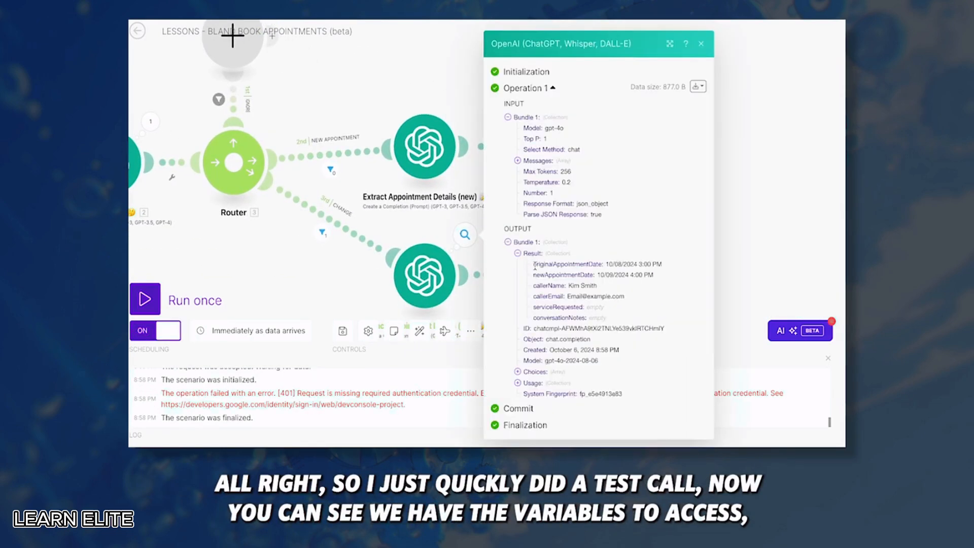
drag(534, 264, 582, 305)
click(582, 304)
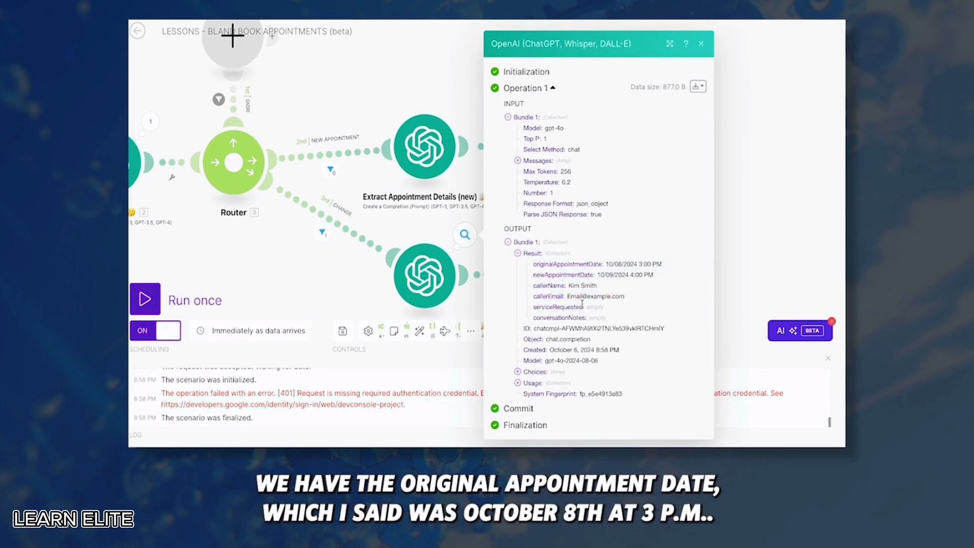
drag(605, 267, 663, 266)
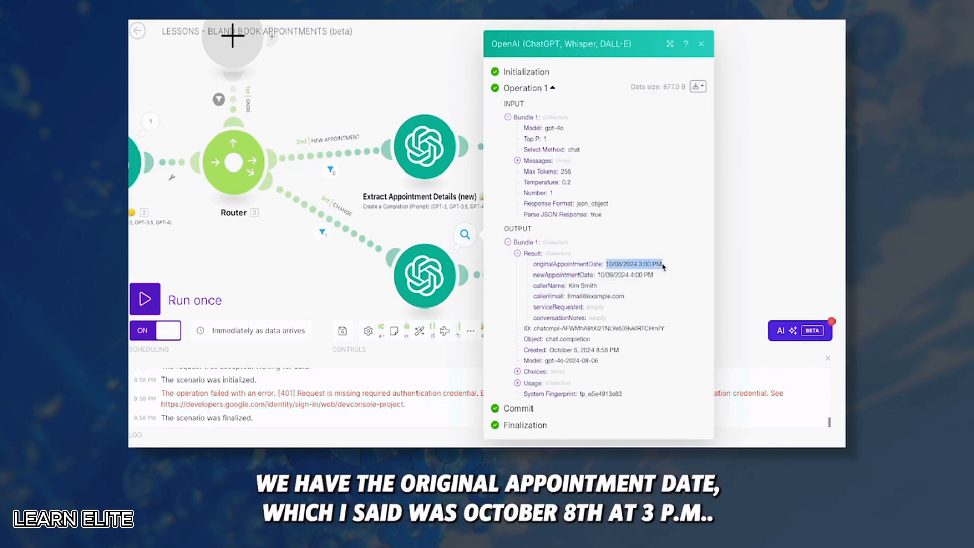
drag(597, 275, 663, 279)
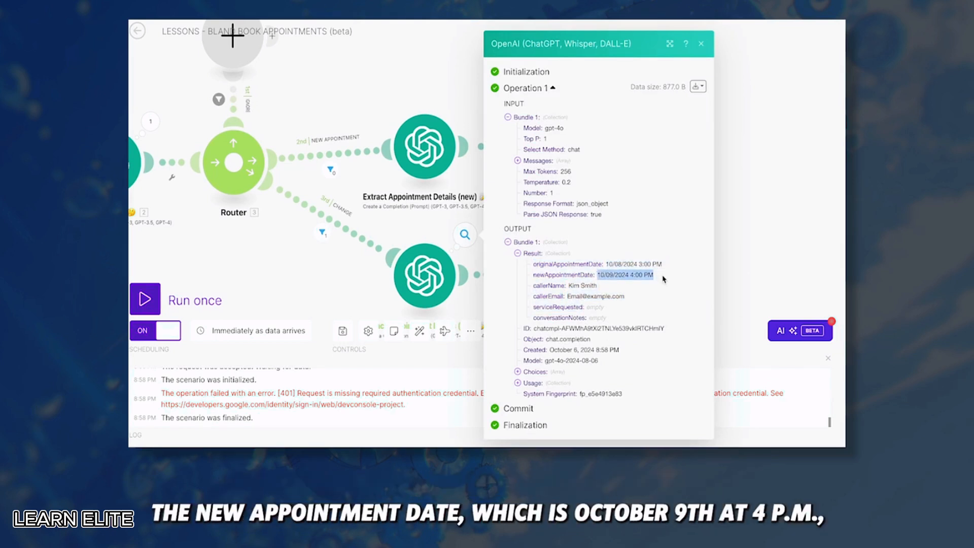
click(652, 293)
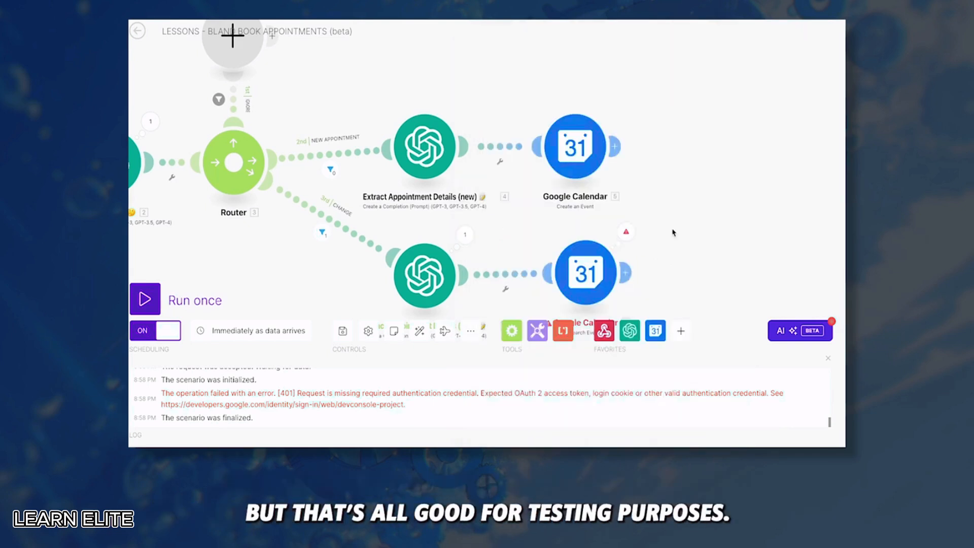
Map originalAppointmentDate into the Search Events Start Date
click(593, 259)
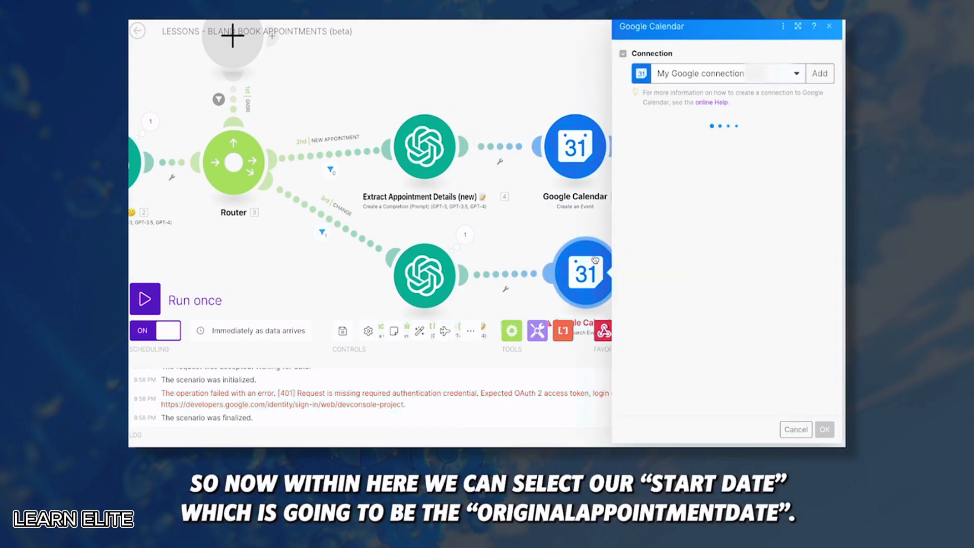
click(673, 191)
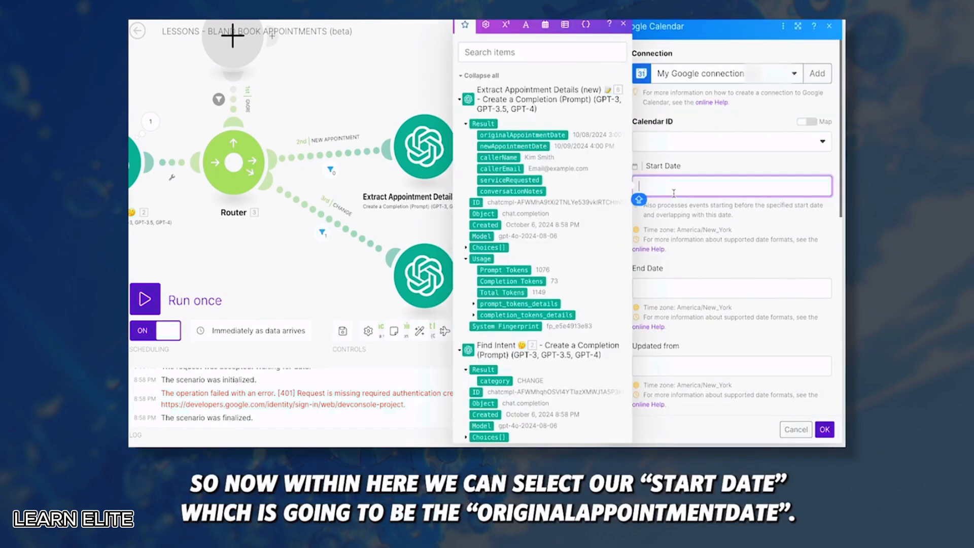
click(522, 135)
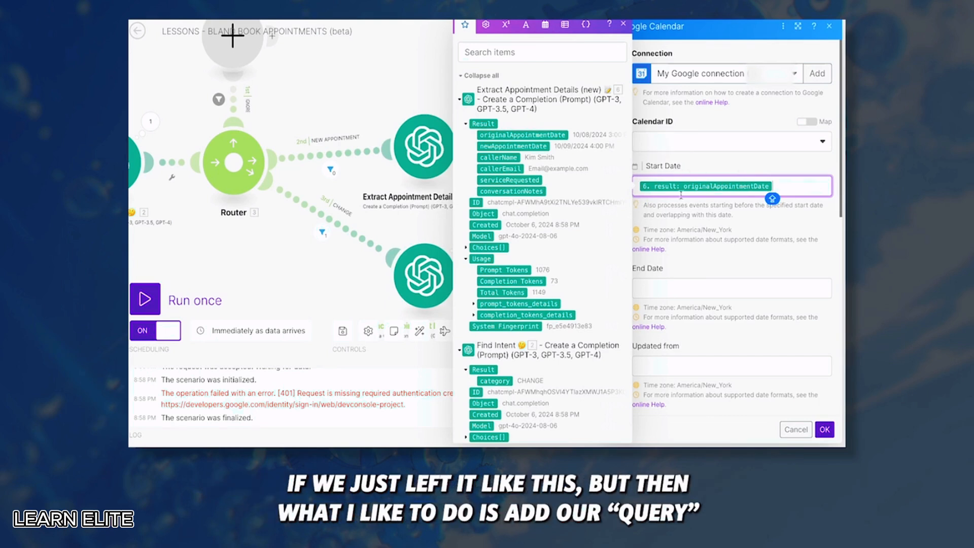
Enter the caller's name as the search Query and include all event types
scroll(704, 270, down, 5)
click(704, 271)
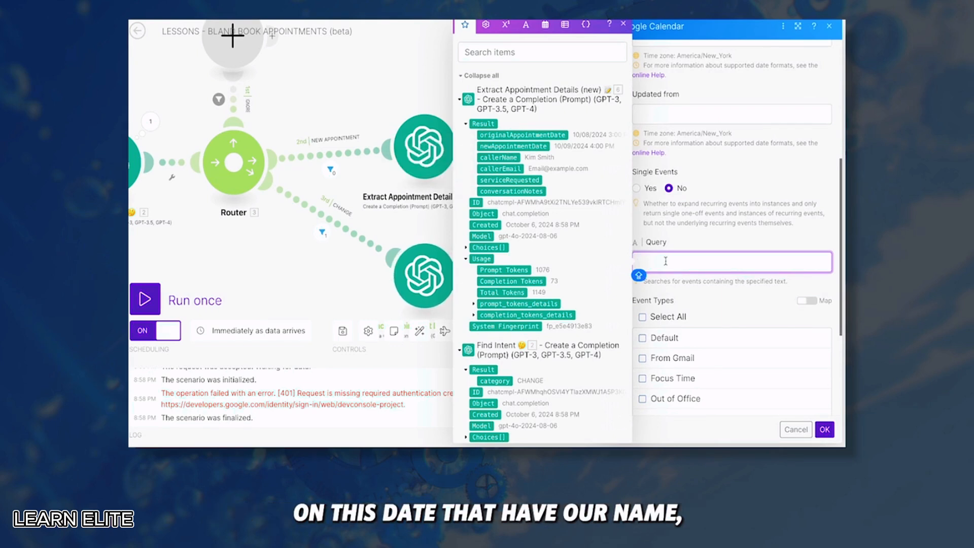
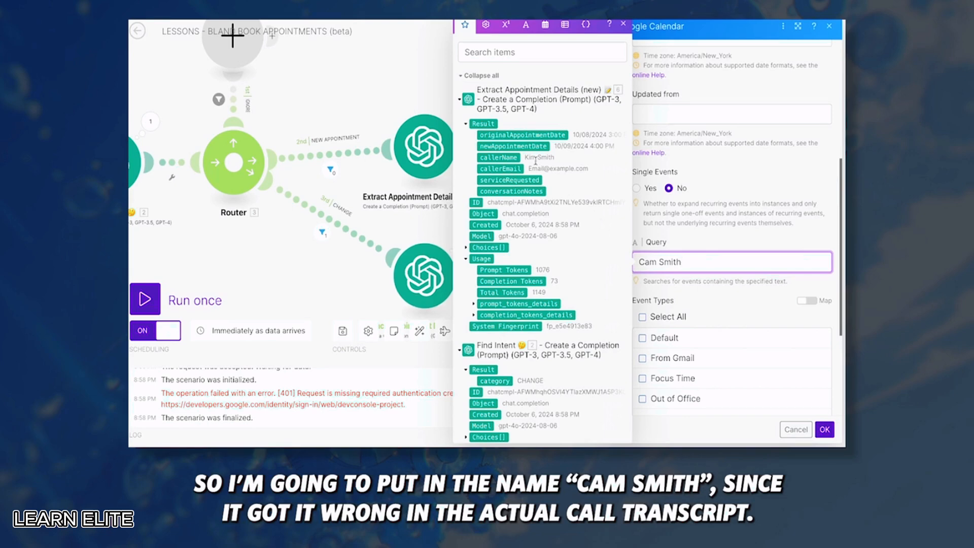
scroll(670, 213, down, 2)
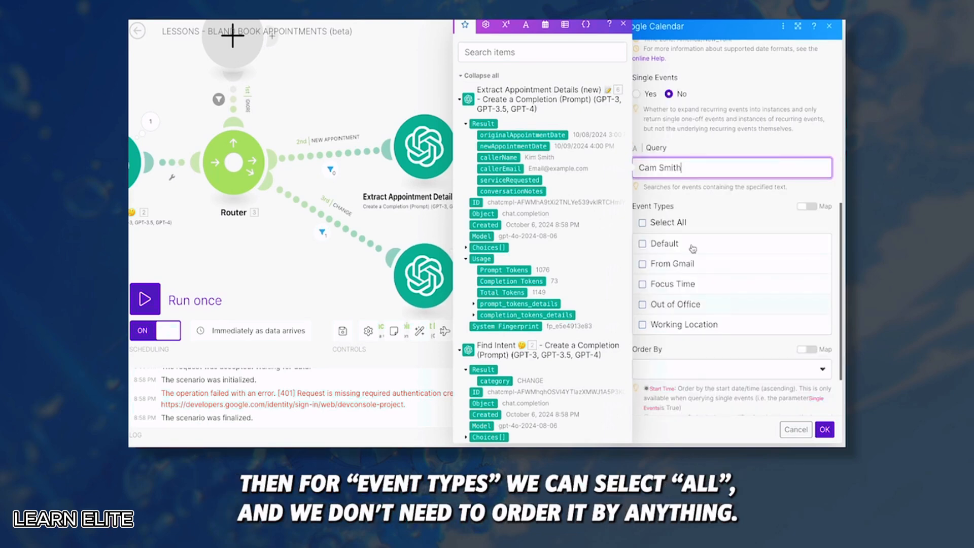
click(647, 224)
scroll(729, 222, down, 2)
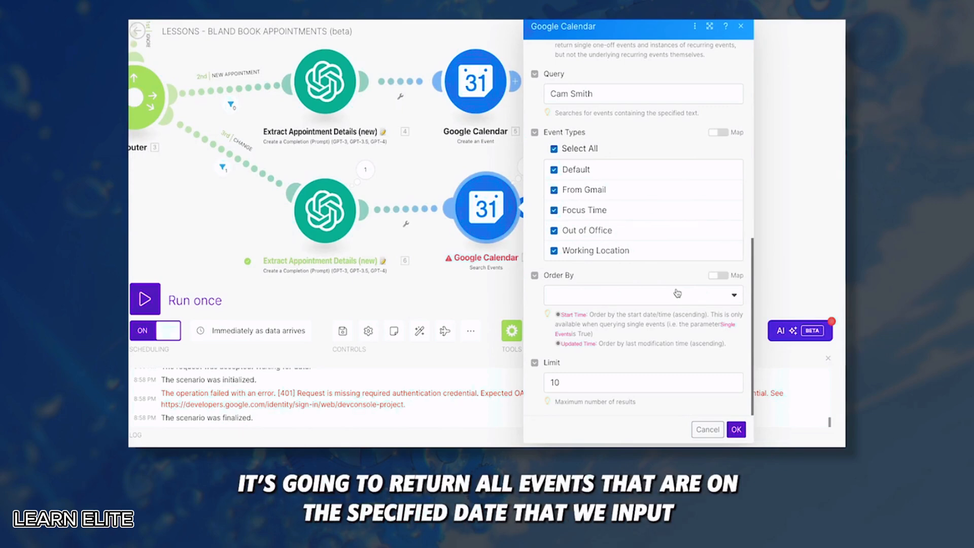
scroll(660, 285, up, 8)
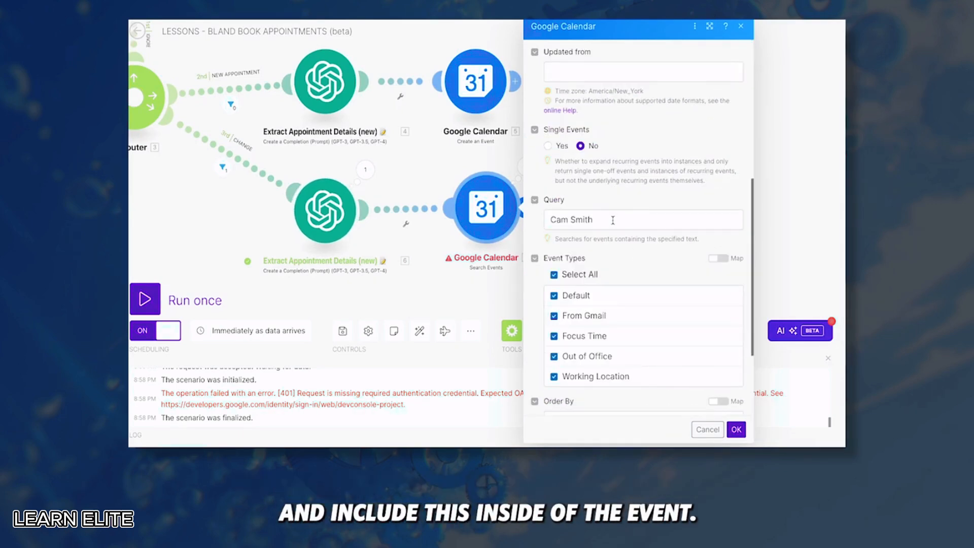
triple_click(613, 220)
Run only Search Events with originalAppointmentDate 10/08/2024 3:00 PM as test input
click(491, 234)
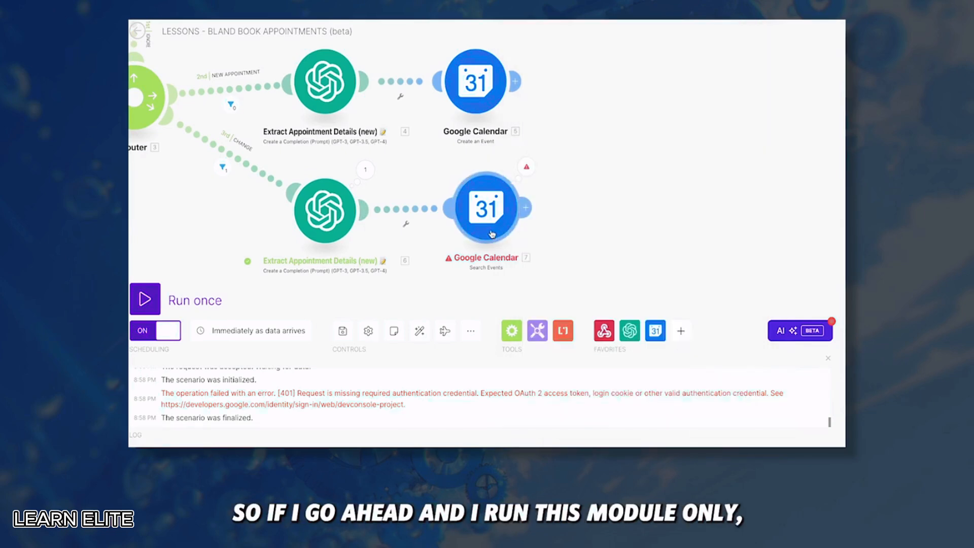
right_click(492, 234)
click(527, 257)
click(603, 292)
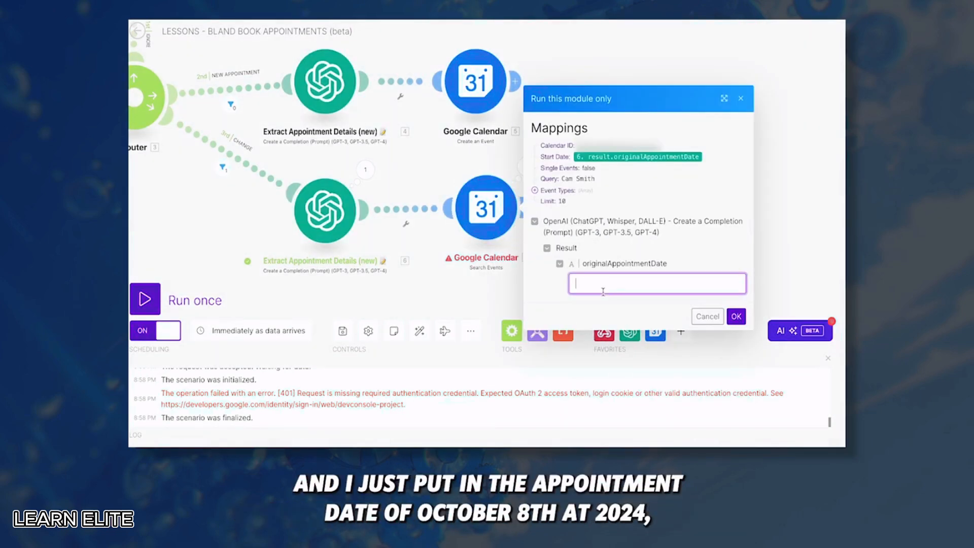
text(10/08/2024 3:)
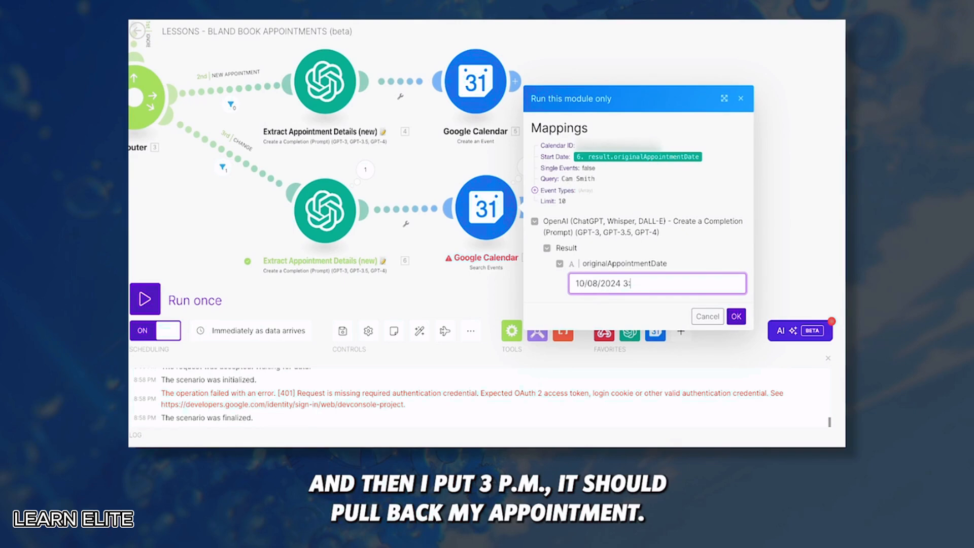
text(00 PM)
click(734, 318)
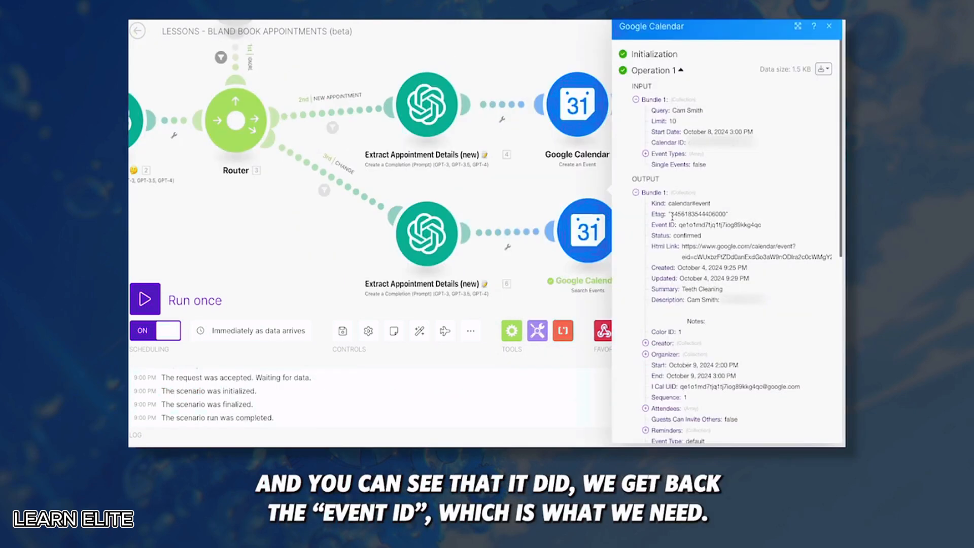
Inspect the returned Event ID and add a Google Calendar Update an Event module after the search
scroll(673, 217, down, 3)
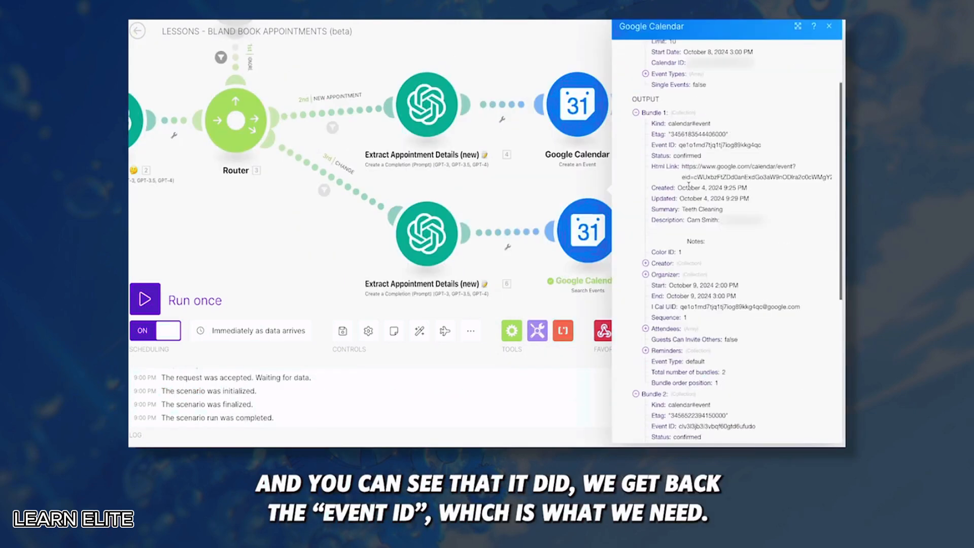
drag(679, 146, 766, 148)
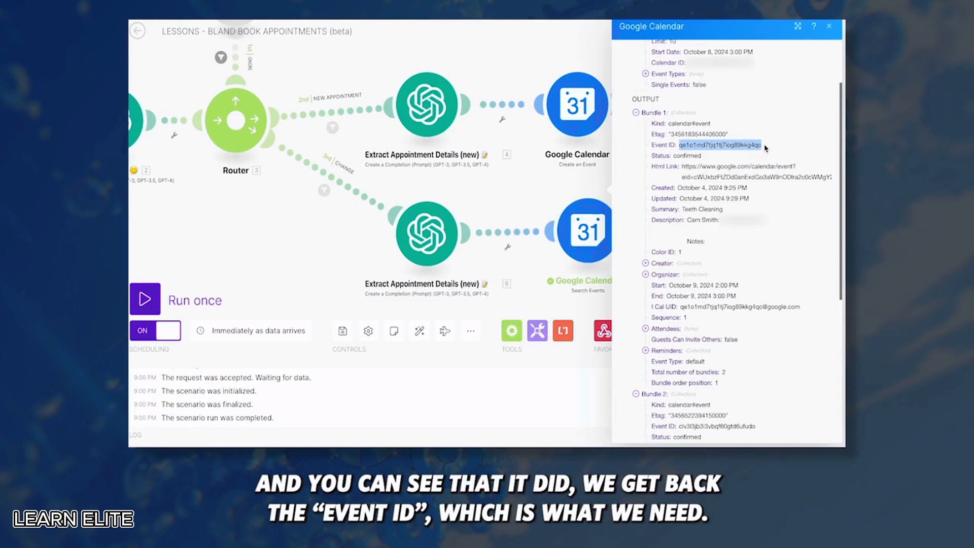
scroll(717, 199, down, 2)
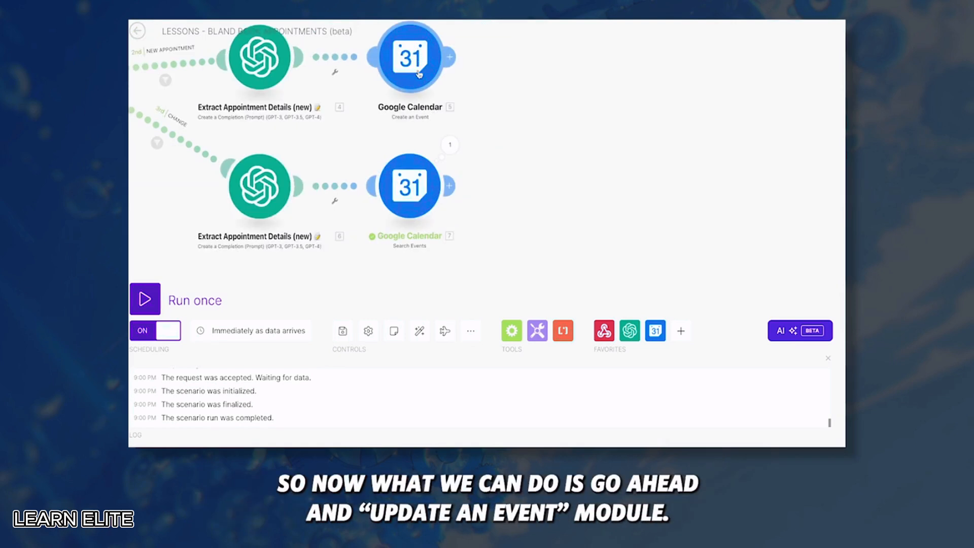
click(450, 185)
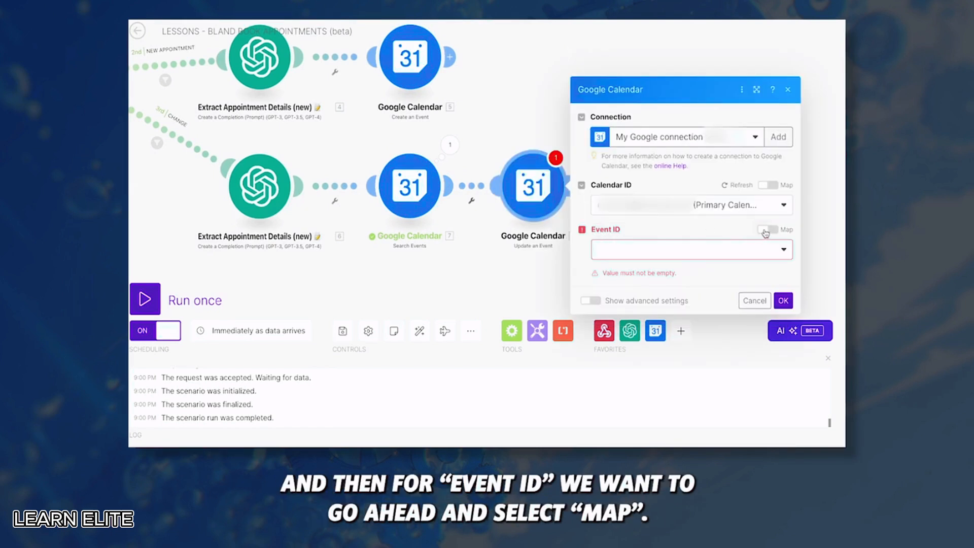
Map the search result's Event ID as the event to update, leaving Event Name blank
click(770, 231)
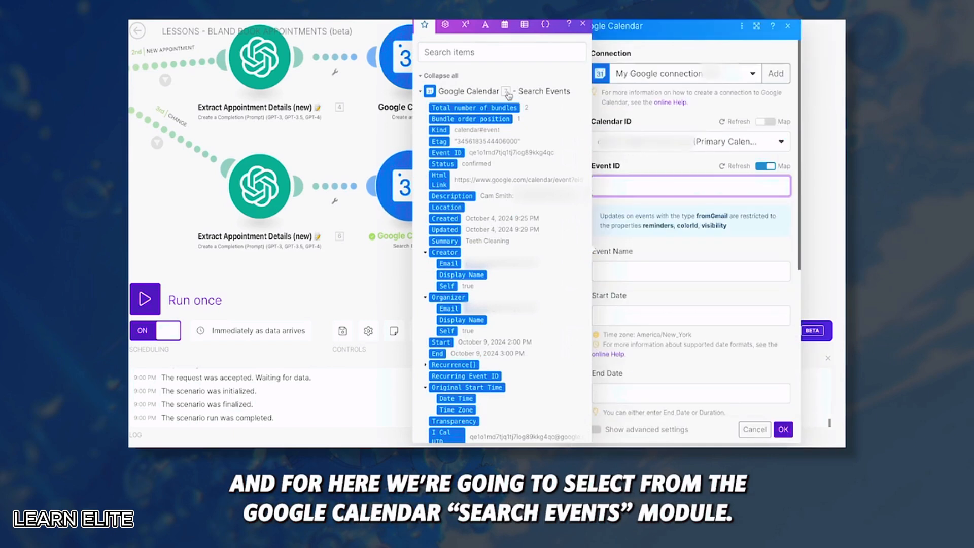
click(452, 153)
click(688, 162)
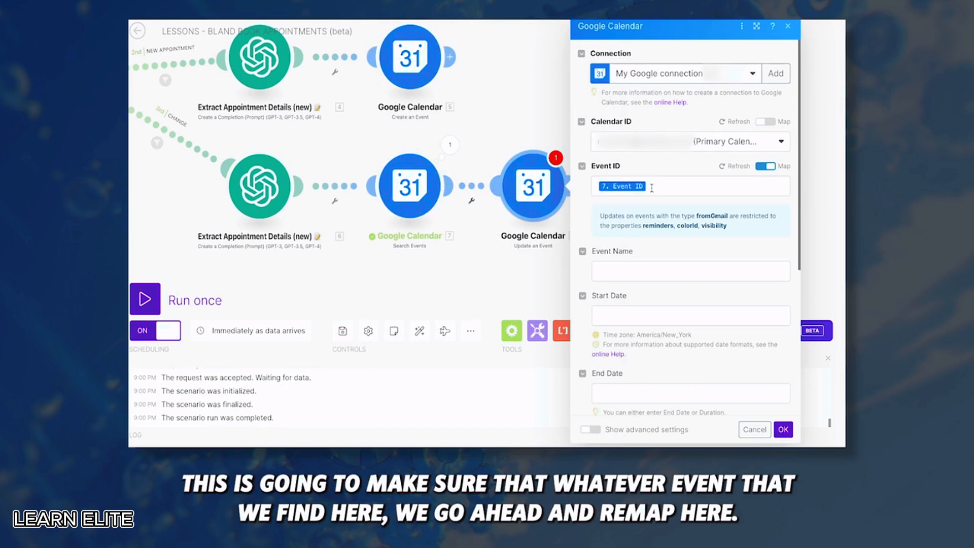
click(667, 273)
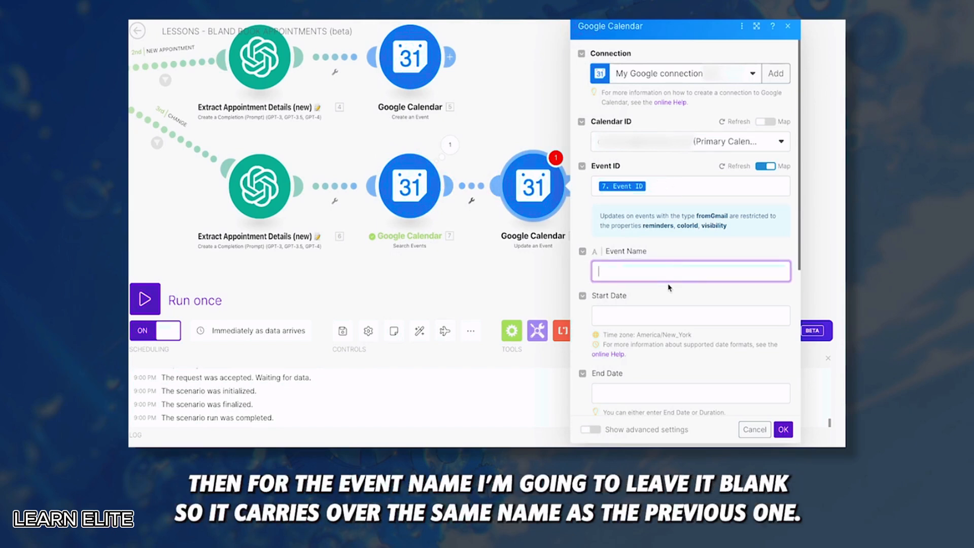
Set the new Start Date to newAppointmentDate with a 01:00 duration
scroll(668, 288, down, 1)
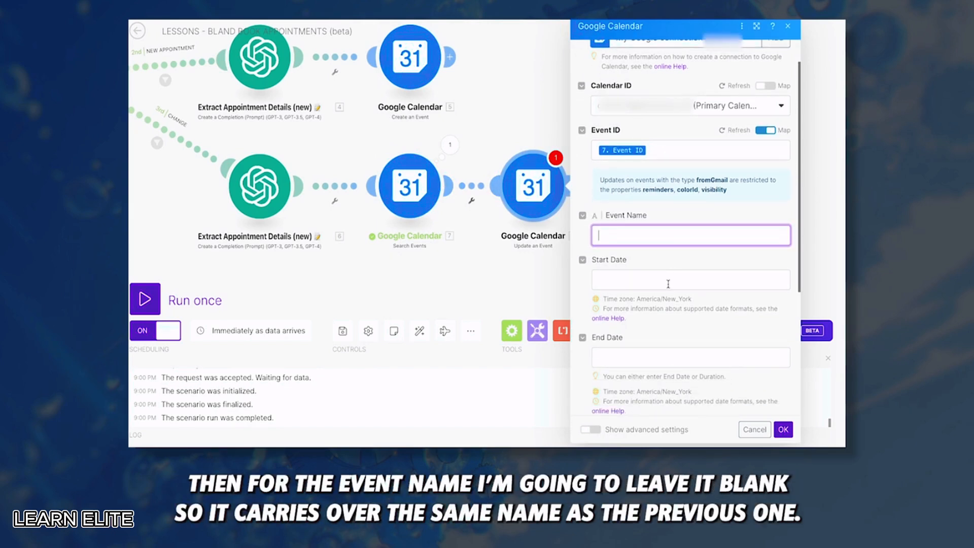
click(657, 280)
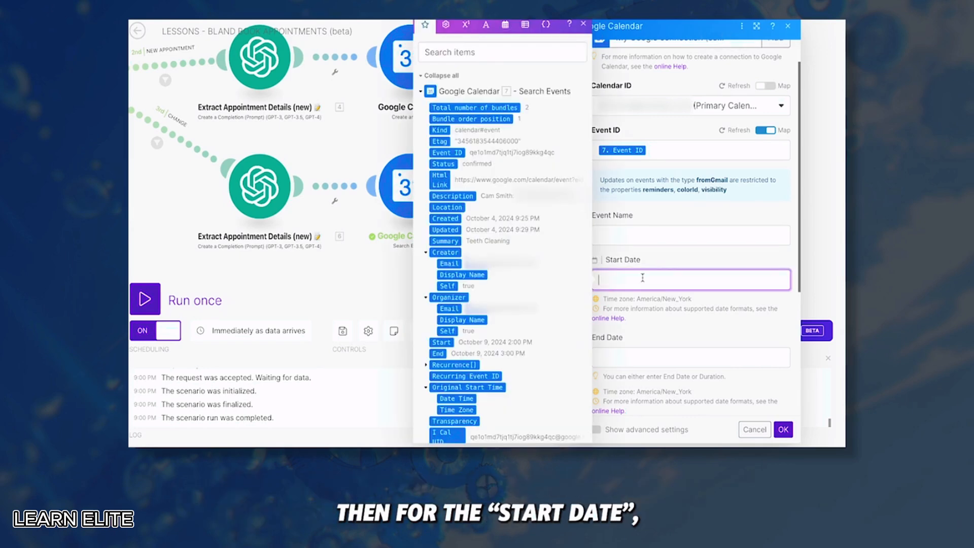
scroll(454, 222, down, 5)
scroll(454, 222, down, 10)
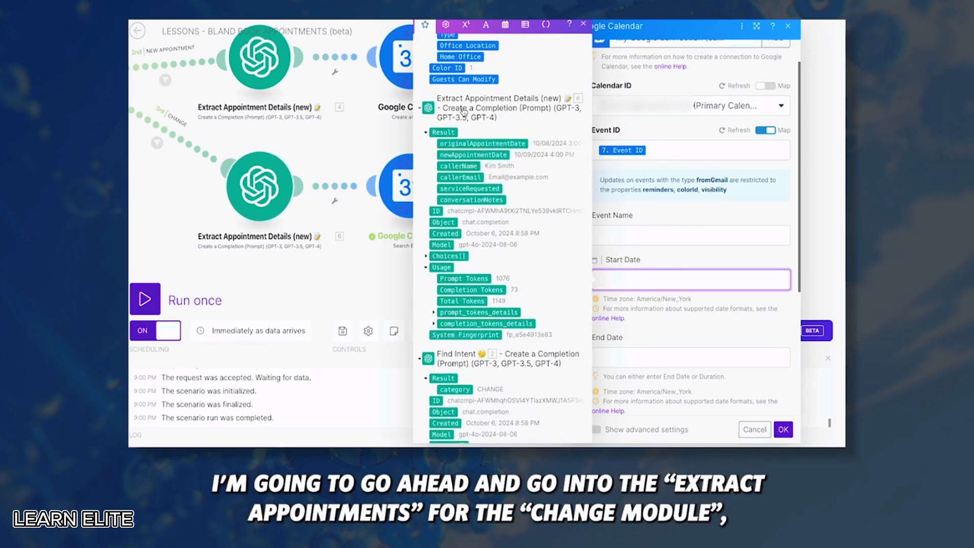
click(473, 155)
scroll(660, 228, down, 3)
click(640, 315)
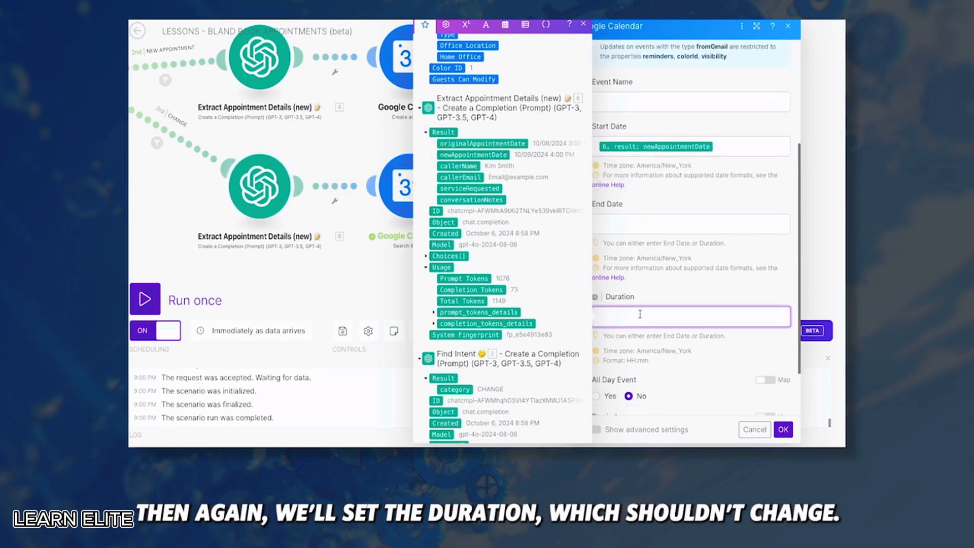
text(01:00)
Fill the Description with the pasted caller details and the extracted conversationNotes
scroll(659, 229, down, 5)
click(632, 226)
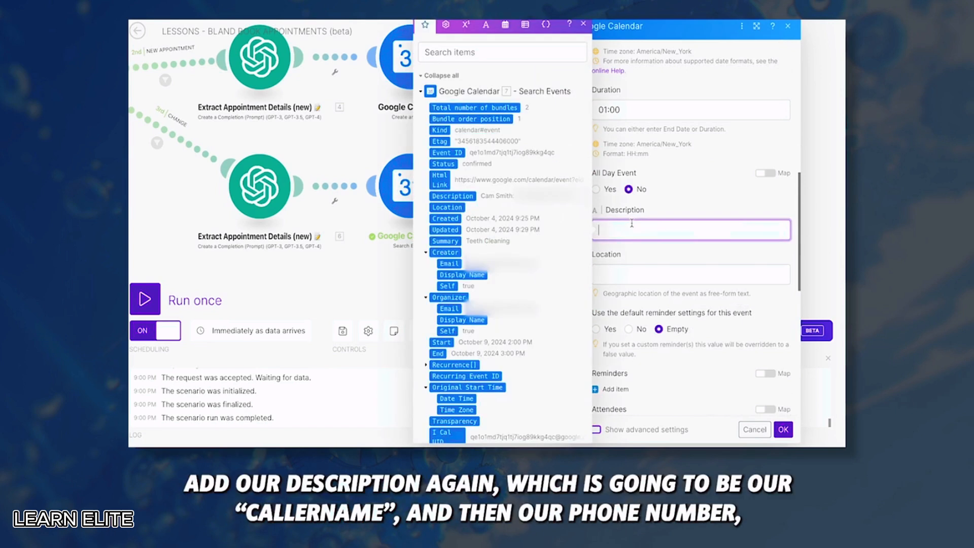
text(6. result: callerName: 1. variables: to  Notes: 7.result.conversationNotes)
scroll(472, 229, down, 10)
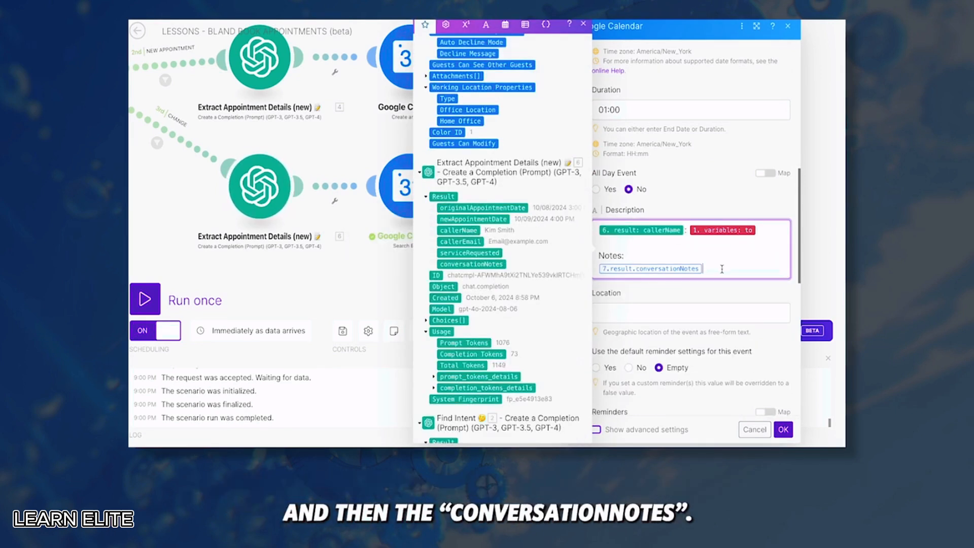
key(BackSpace)
click(486, 263)
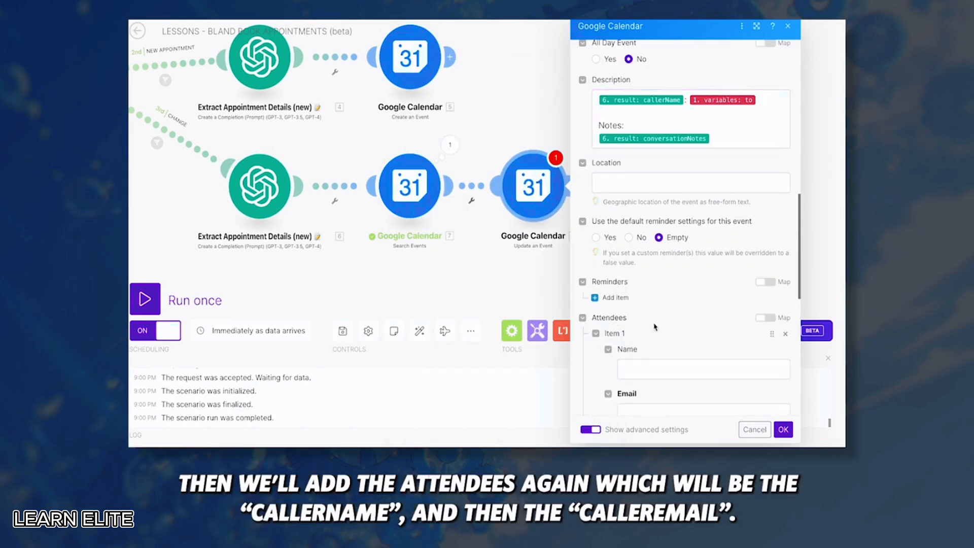
Add callerName and callerEmail as the attendee, notify all guests, and save the module
scroll(655, 328, down, 2)
click(648, 301)
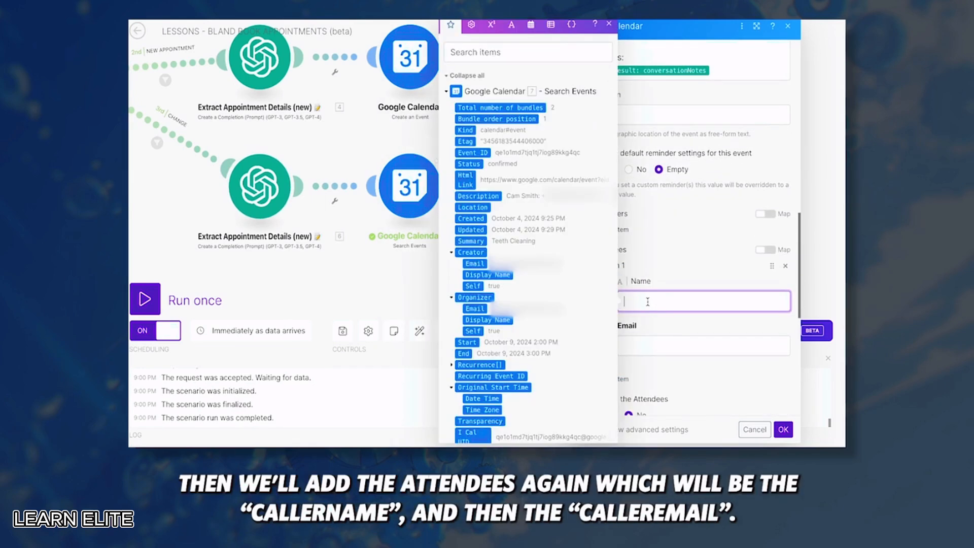
scroll(528, 254, down, 10)
click(485, 258)
key(Tab)
click(485, 269)
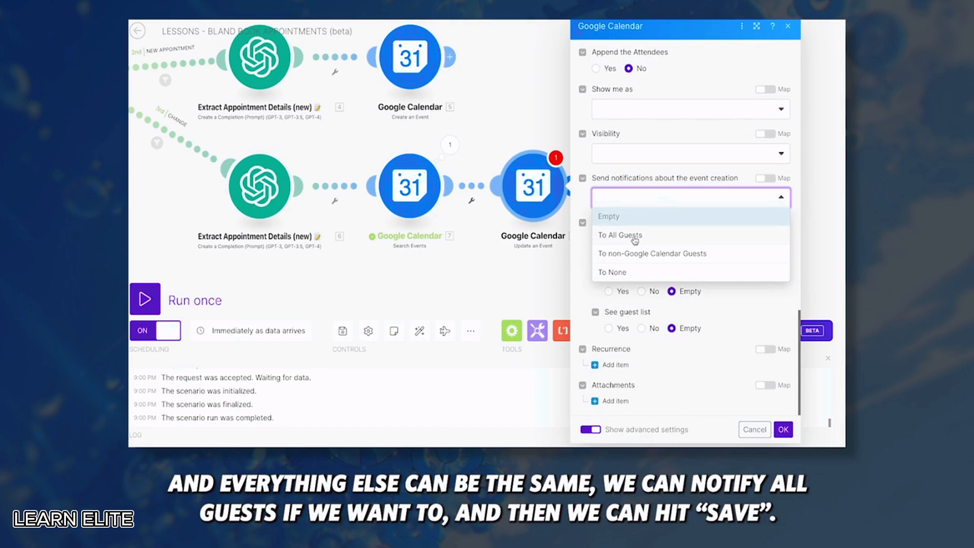
click(634, 238)
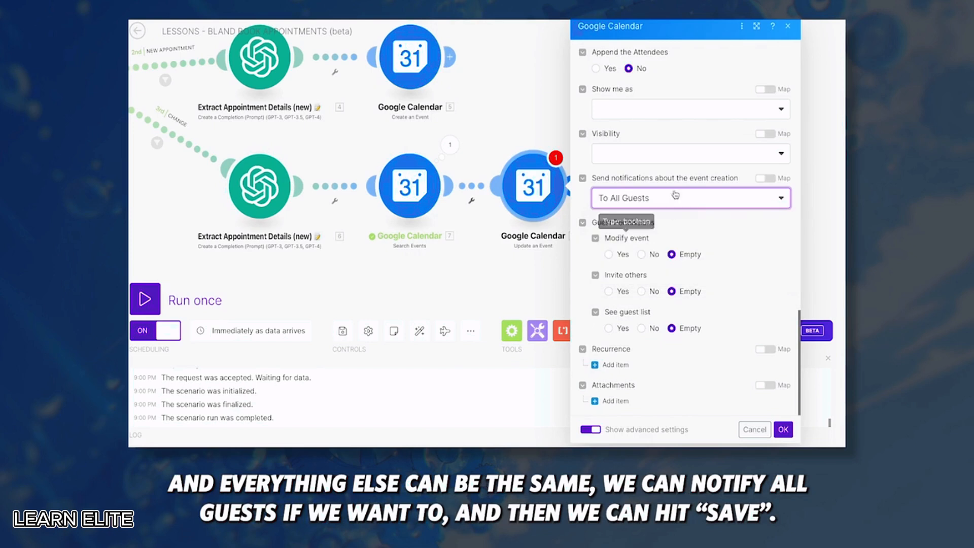
click(783, 430)
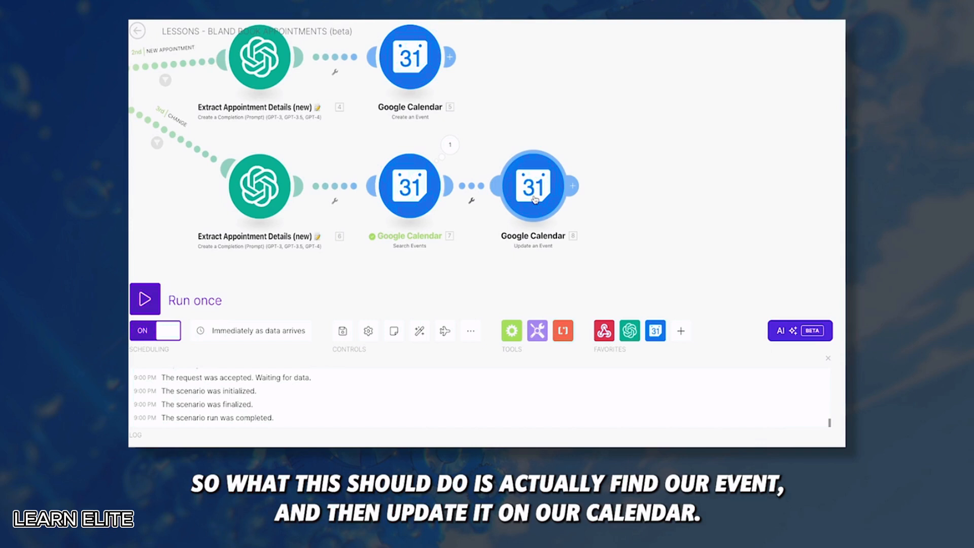
scroll(538, 183, down, 2)
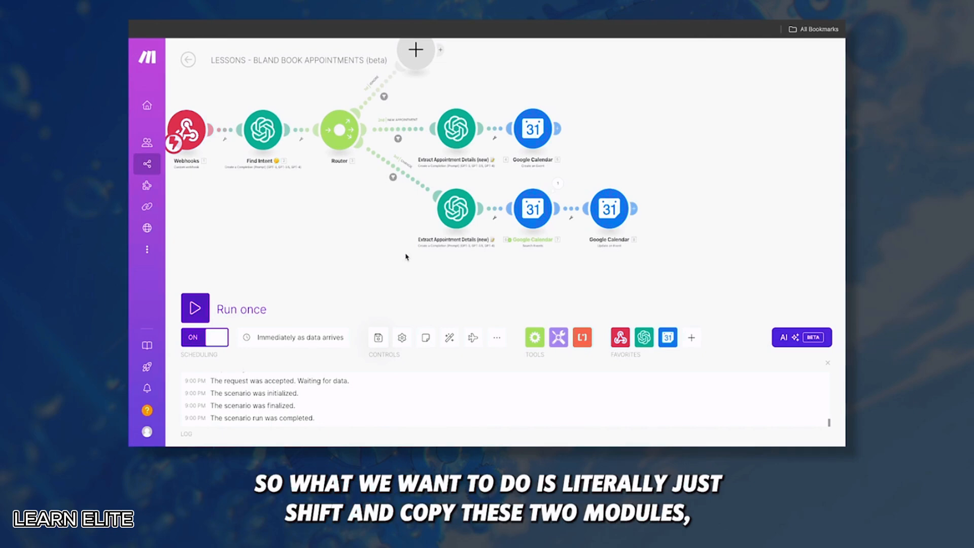
Duplicate the extraction and Search Events modules and attach the copy to the Router as a third branch
drag(406, 257, 543, 184)
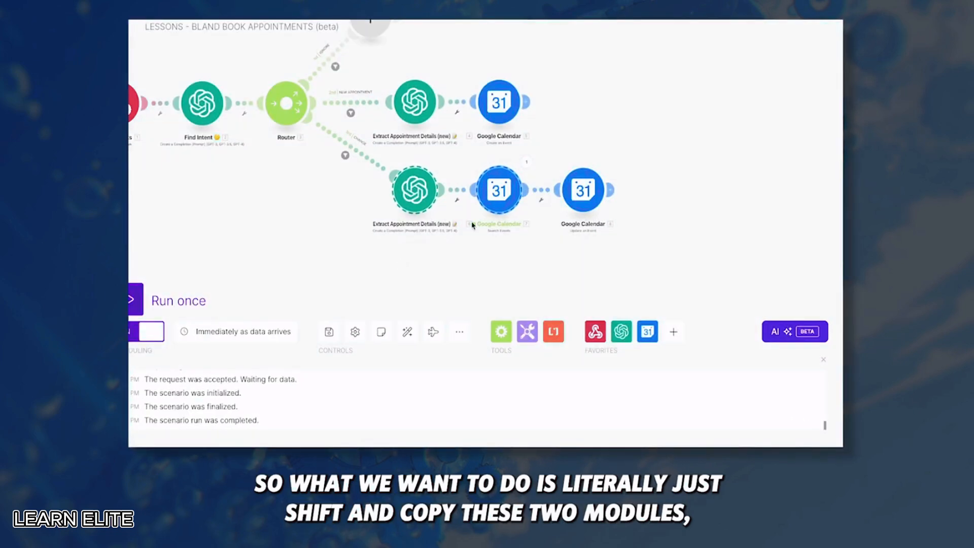
key(ctrl+v)
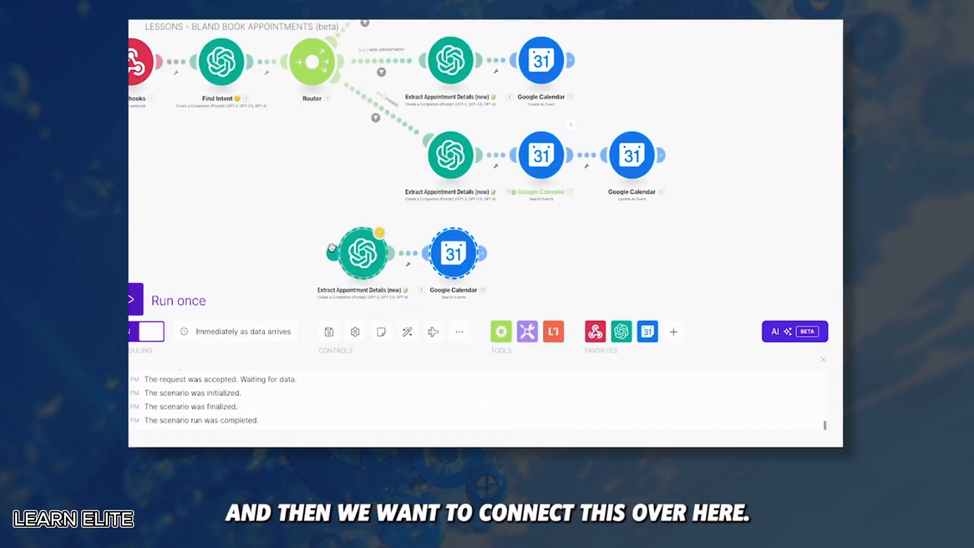
drag(336, 250, 313, 70)
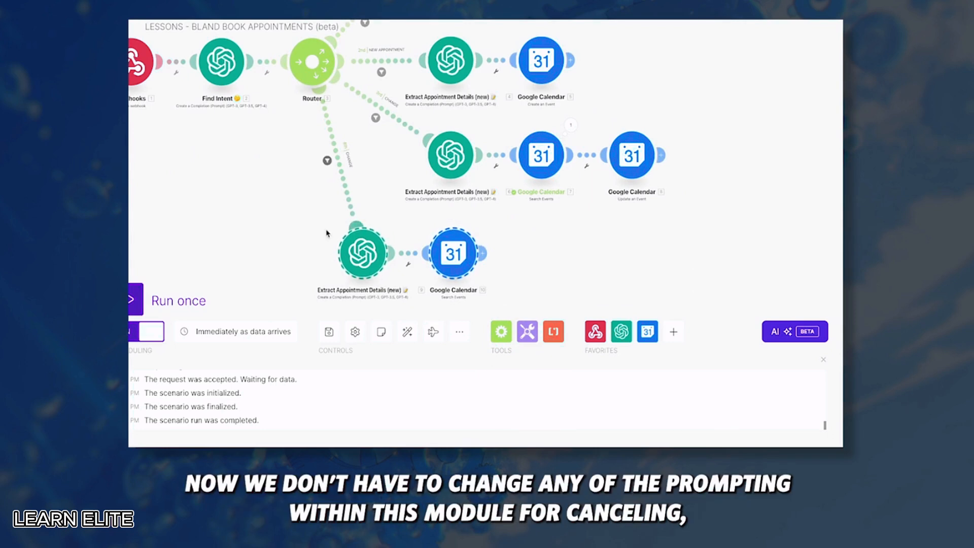
drag(291, 228, 261, 183)
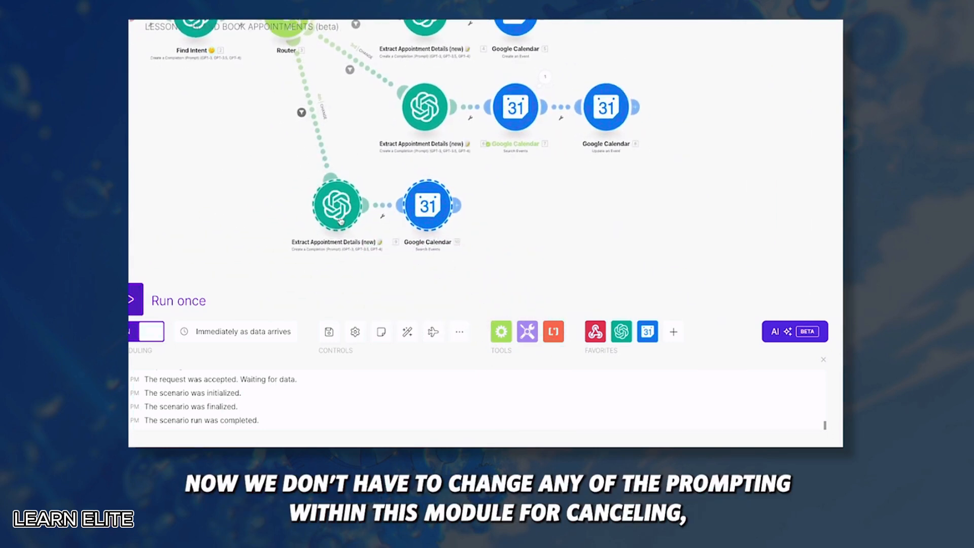
drag(345, 216, 429, 223)
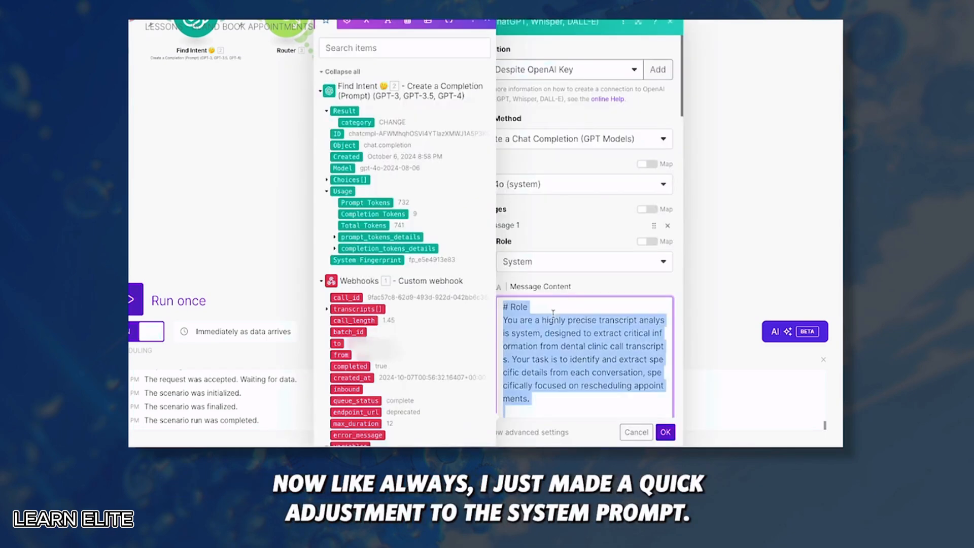
Review the copied OpenAI system prompt and select its appointmentDateCancelled key
scroll(584, 284, down, 5)
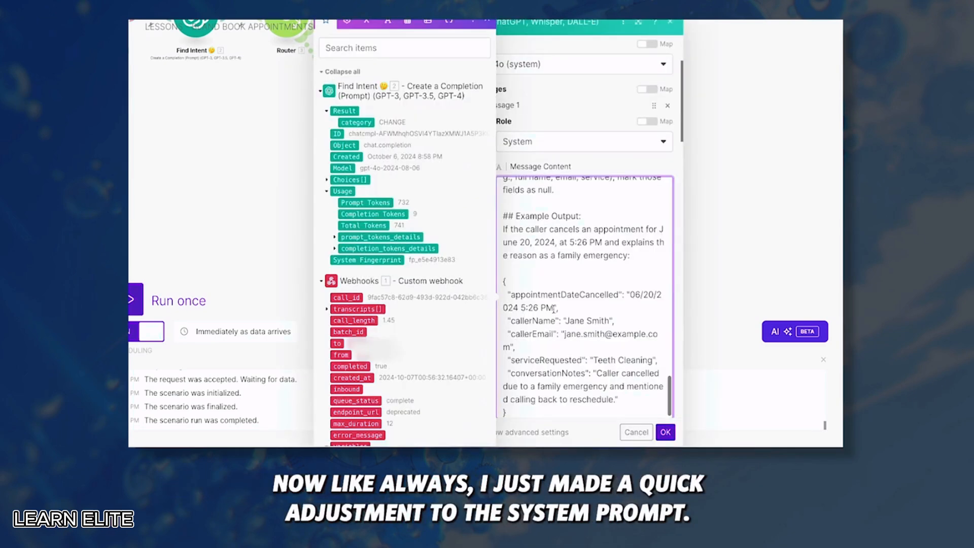
click(639, 23)
scroll(528, 263, down, 3)
scroll(463, 144, up, 10)
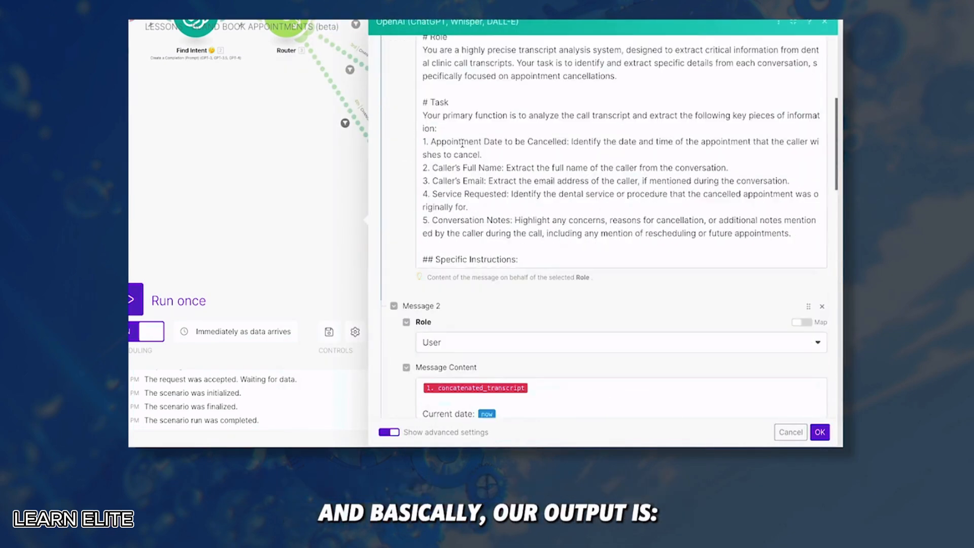
scroll(463, 143, down, 2)
scroll(463, 143, down, 1)
scroll(432, 126, up, 4)
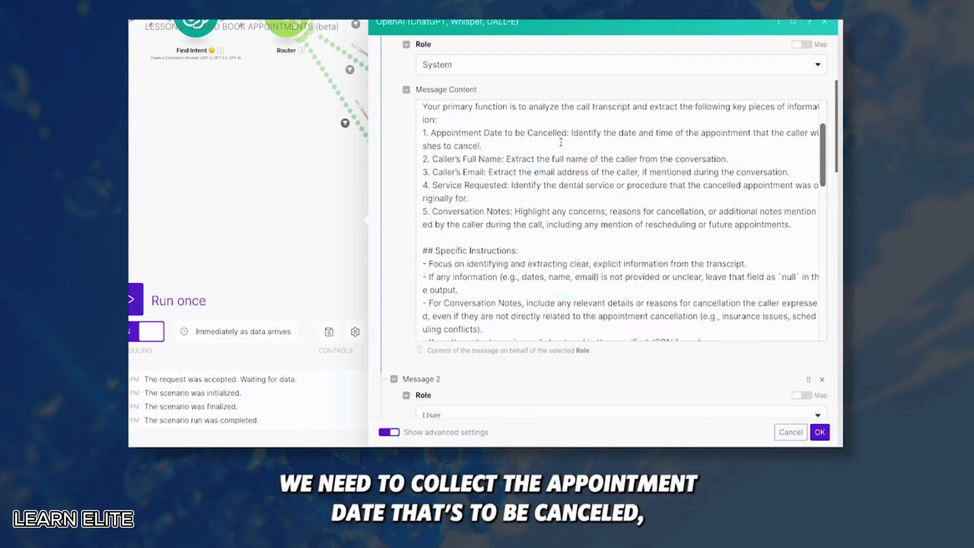
scroll(563, 185, down, 5)
drag(426, 153, 539, 153)
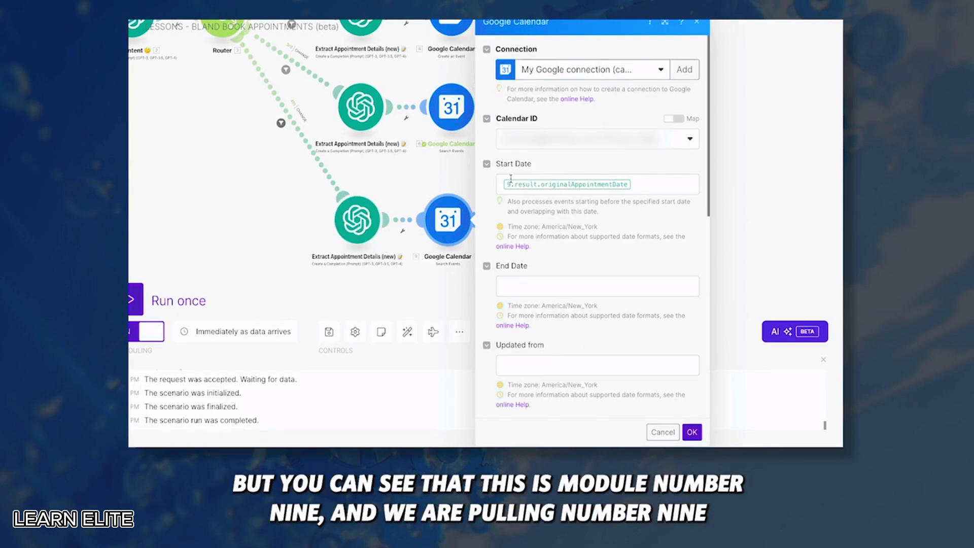
Edit the search query in the copied Search Events module and close its settings
scroll(562, 254, down, 10)
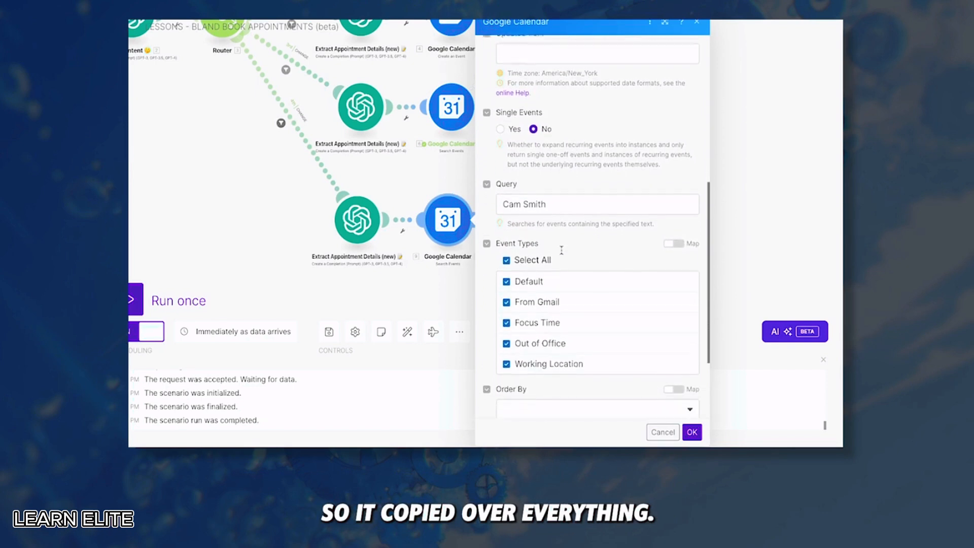
scroll(558, 228, up, 2)
click(555, 198)
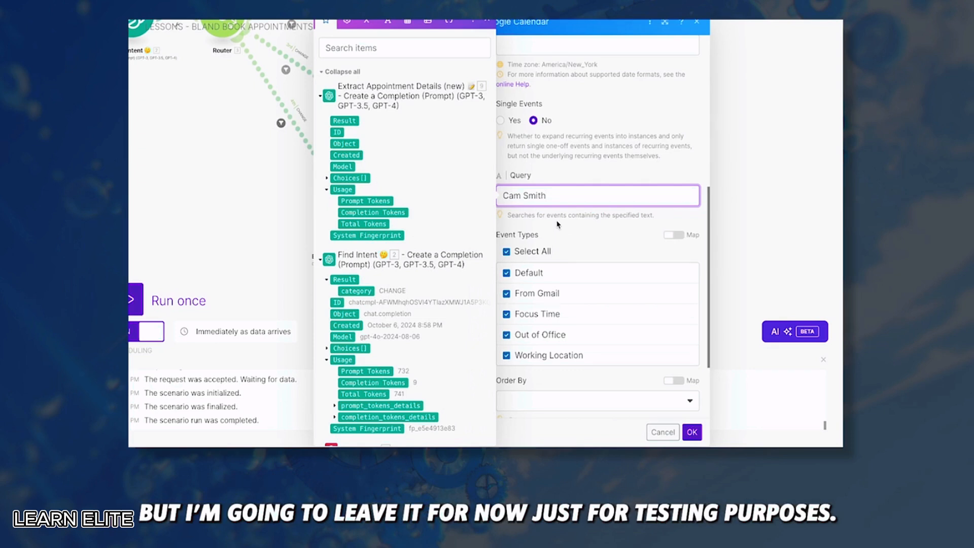
scroll(558, 226, down, 1)
click(692, 432)
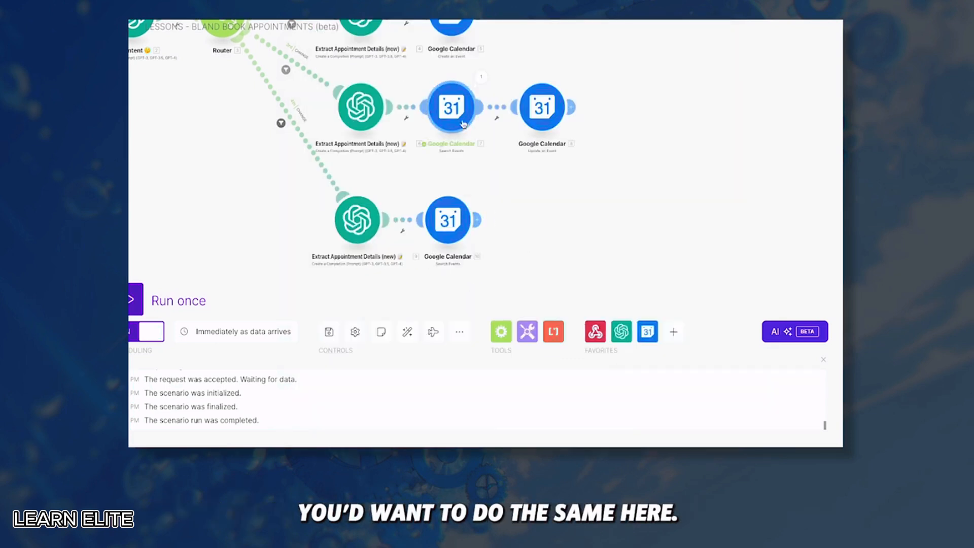
Add Google Calendar Delete an Event after the cancel search, mapping Event ID from the found event
drag(550, 218, 457, 226)
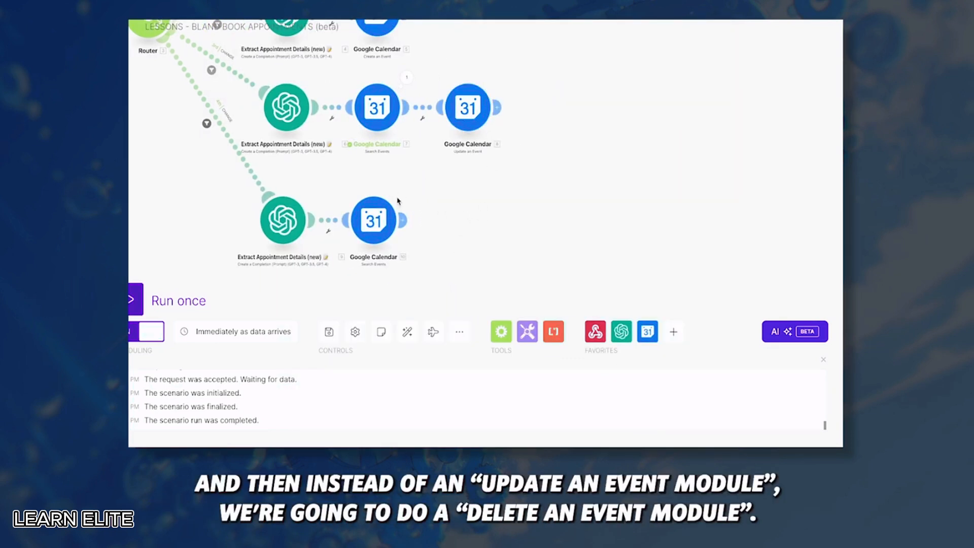
click(403, 220)
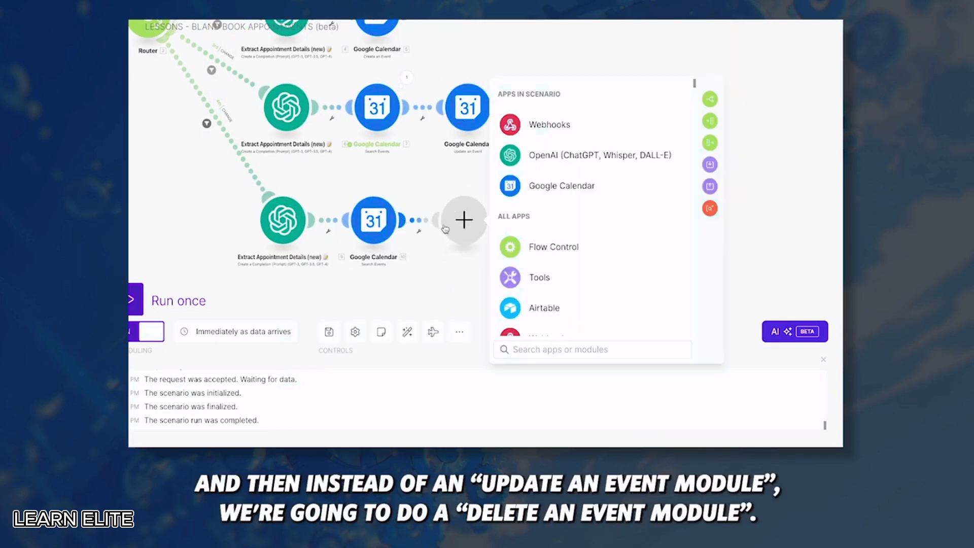
click(561, 186)
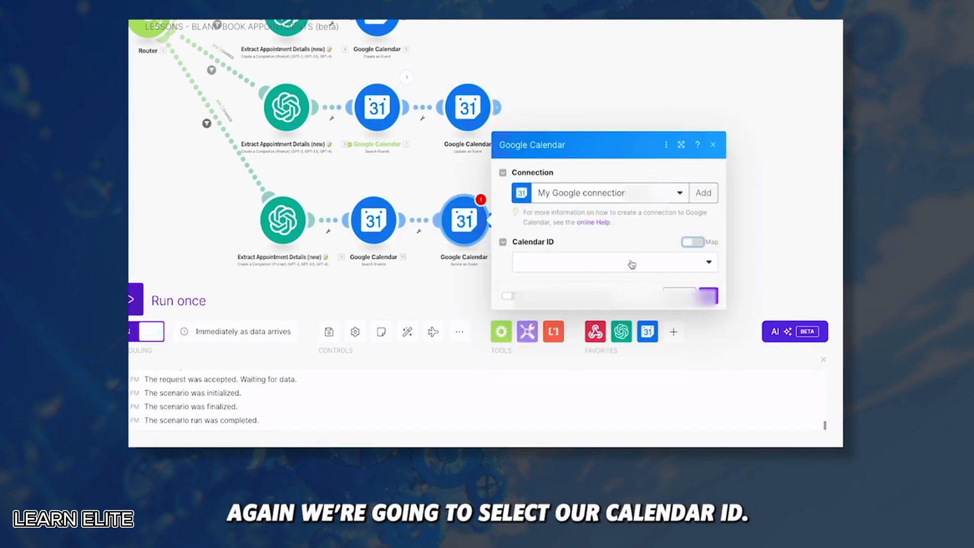
click(630, 262)
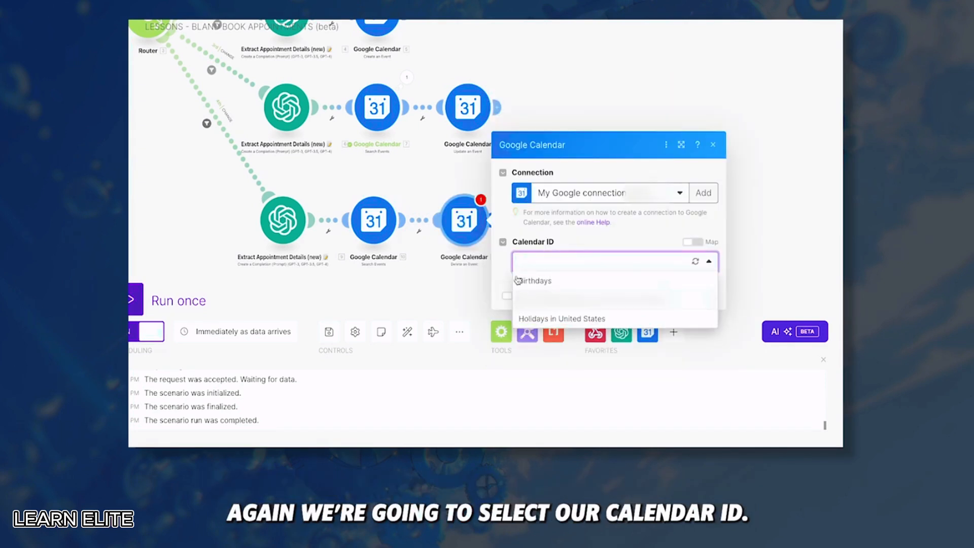
click(553, 303)
click(589, 295)
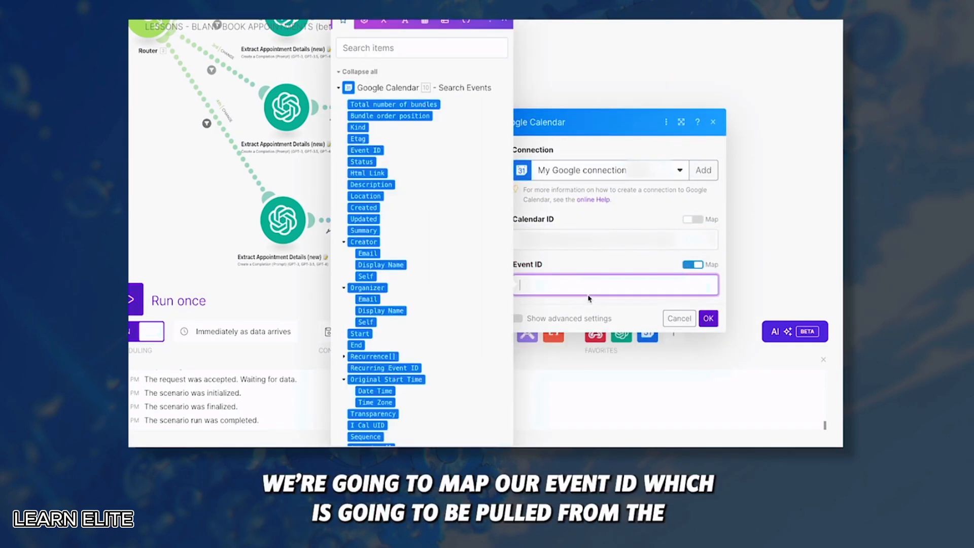
click(377, 151)
click(708, 318)
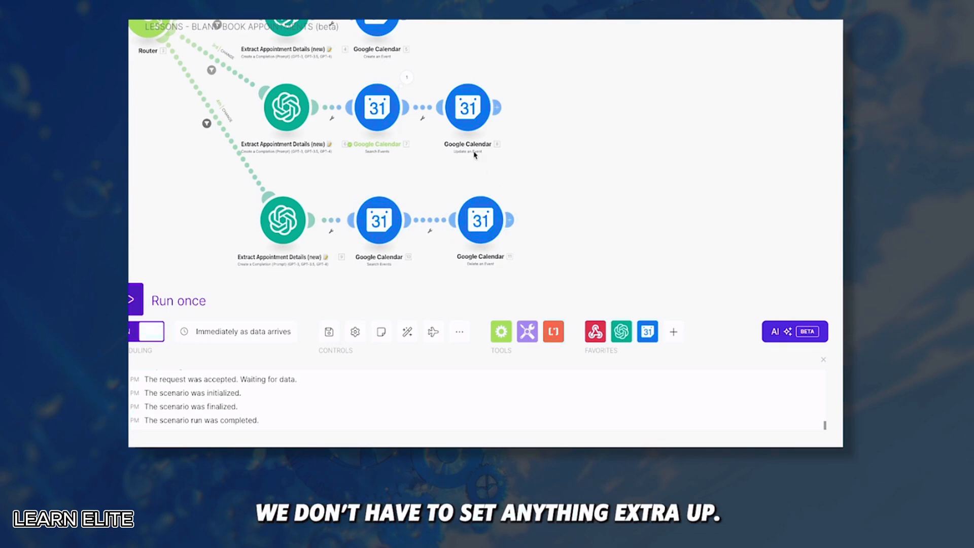
scroll(582, 212, down, 2)
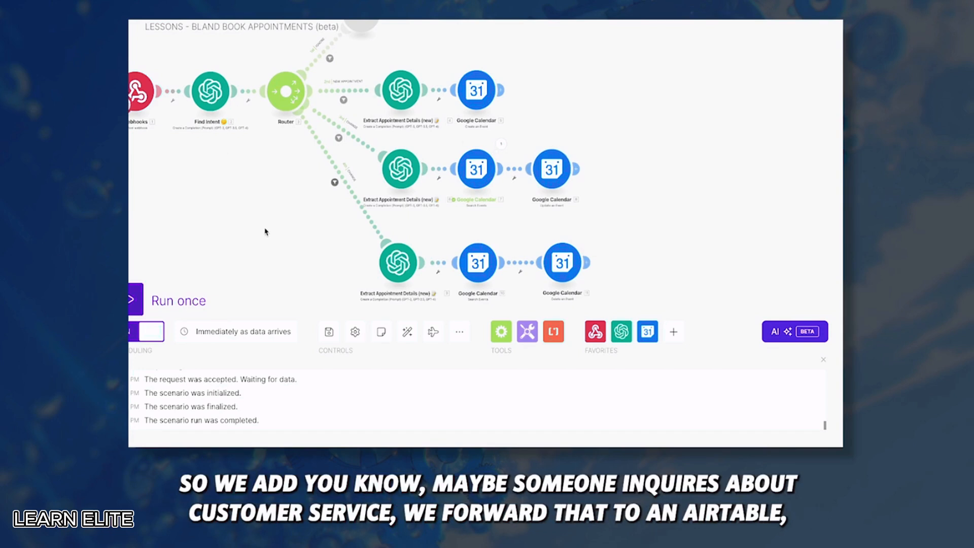
Bring all router branches into view and auto-align the modules evenly
drag(263, 229, 264, 181)
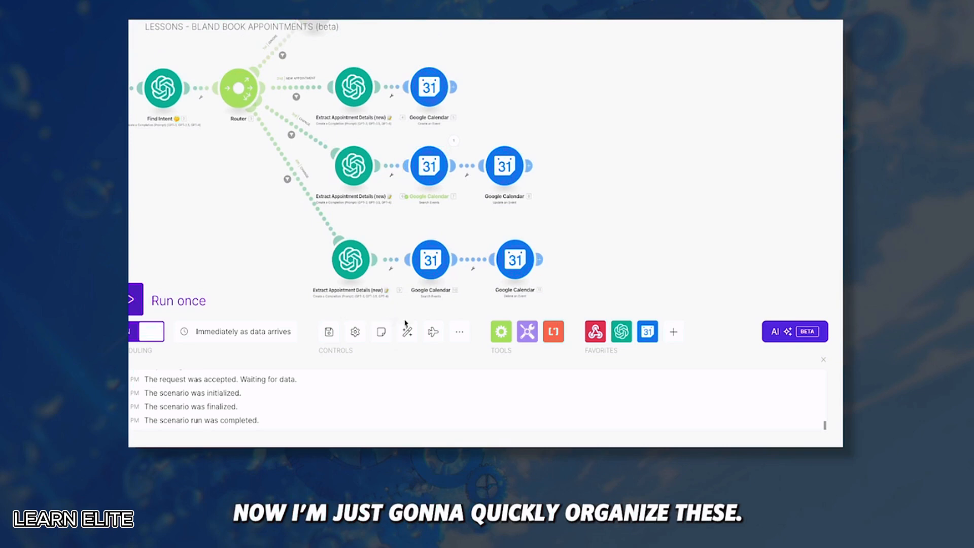
click(409, 332)
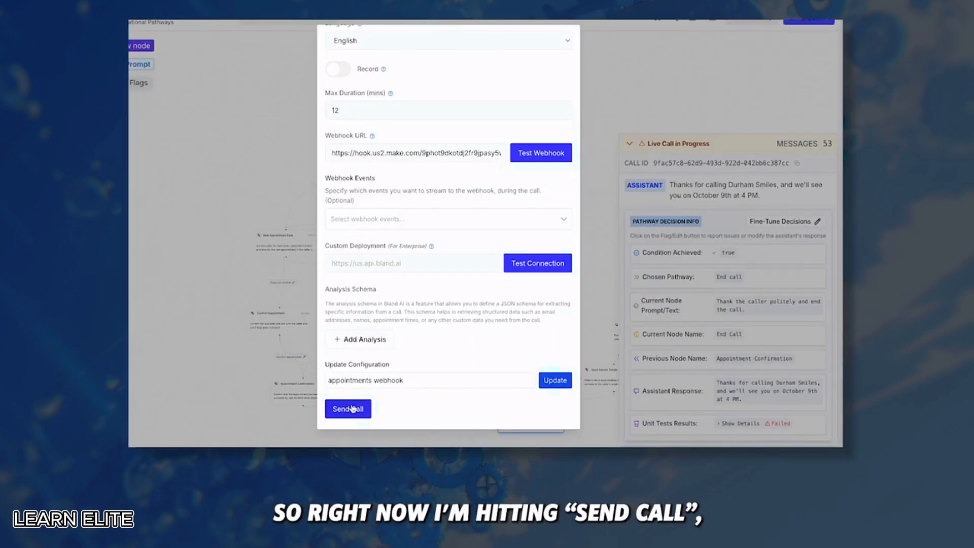
Place a test call to the Bland AI agent with Send Call
click(353, 409)
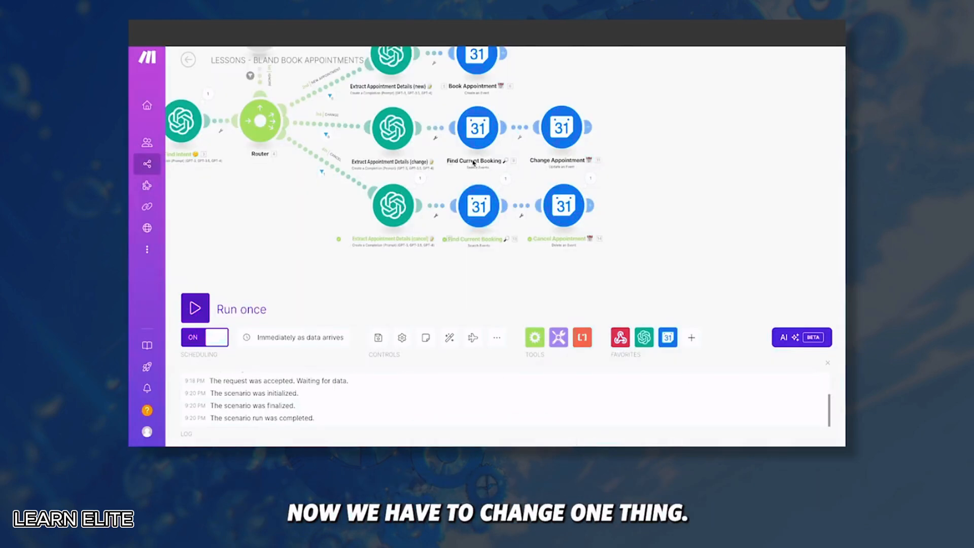
Set the cancel search's Start Date to appointmentDateCancelled, then zoom into the Bland call pathway
click(487, 206)
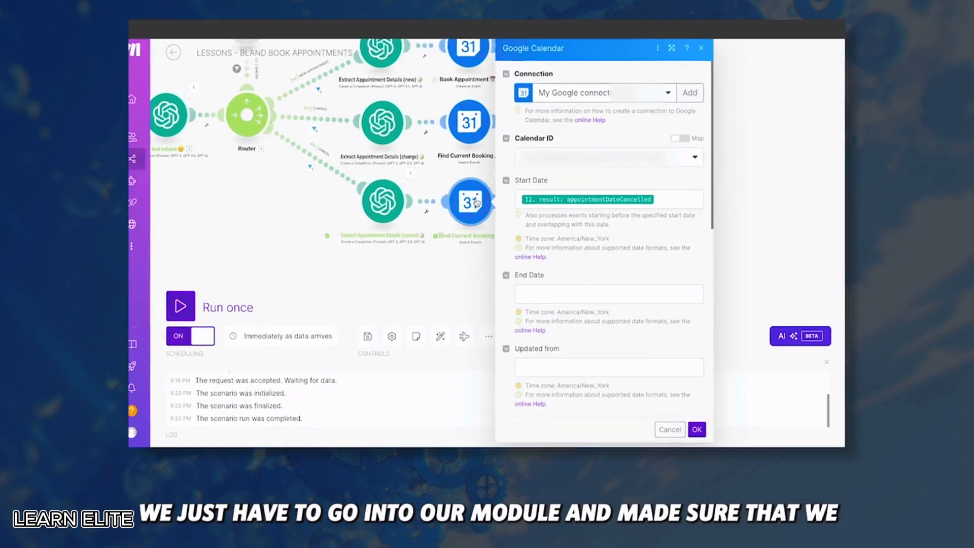
click(661, 188)
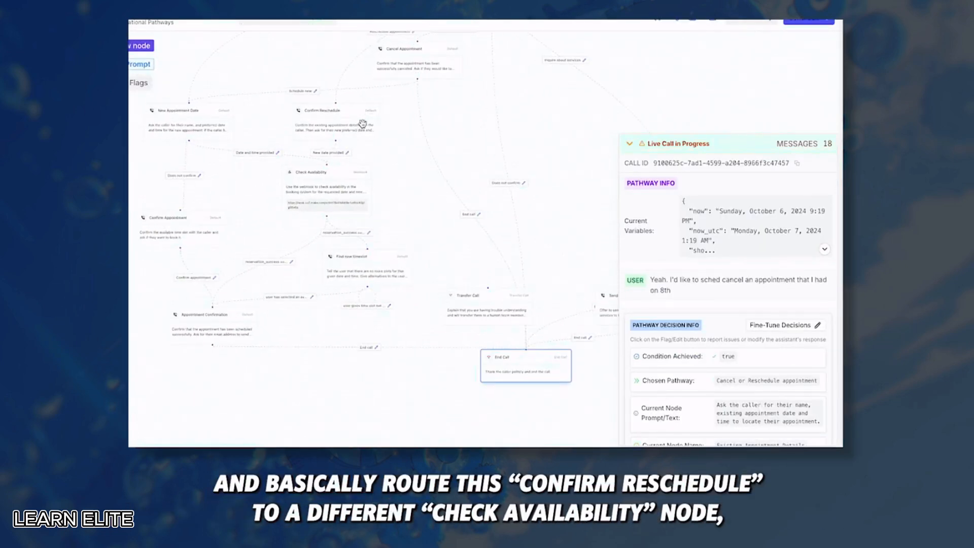
drag(410, 195, 445, 228)
scroll(445, 228, up, 2)
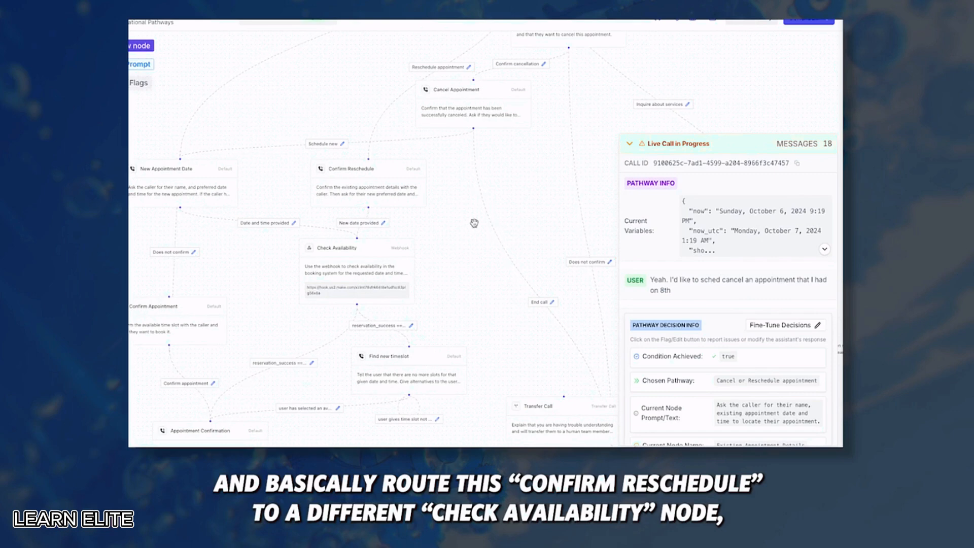